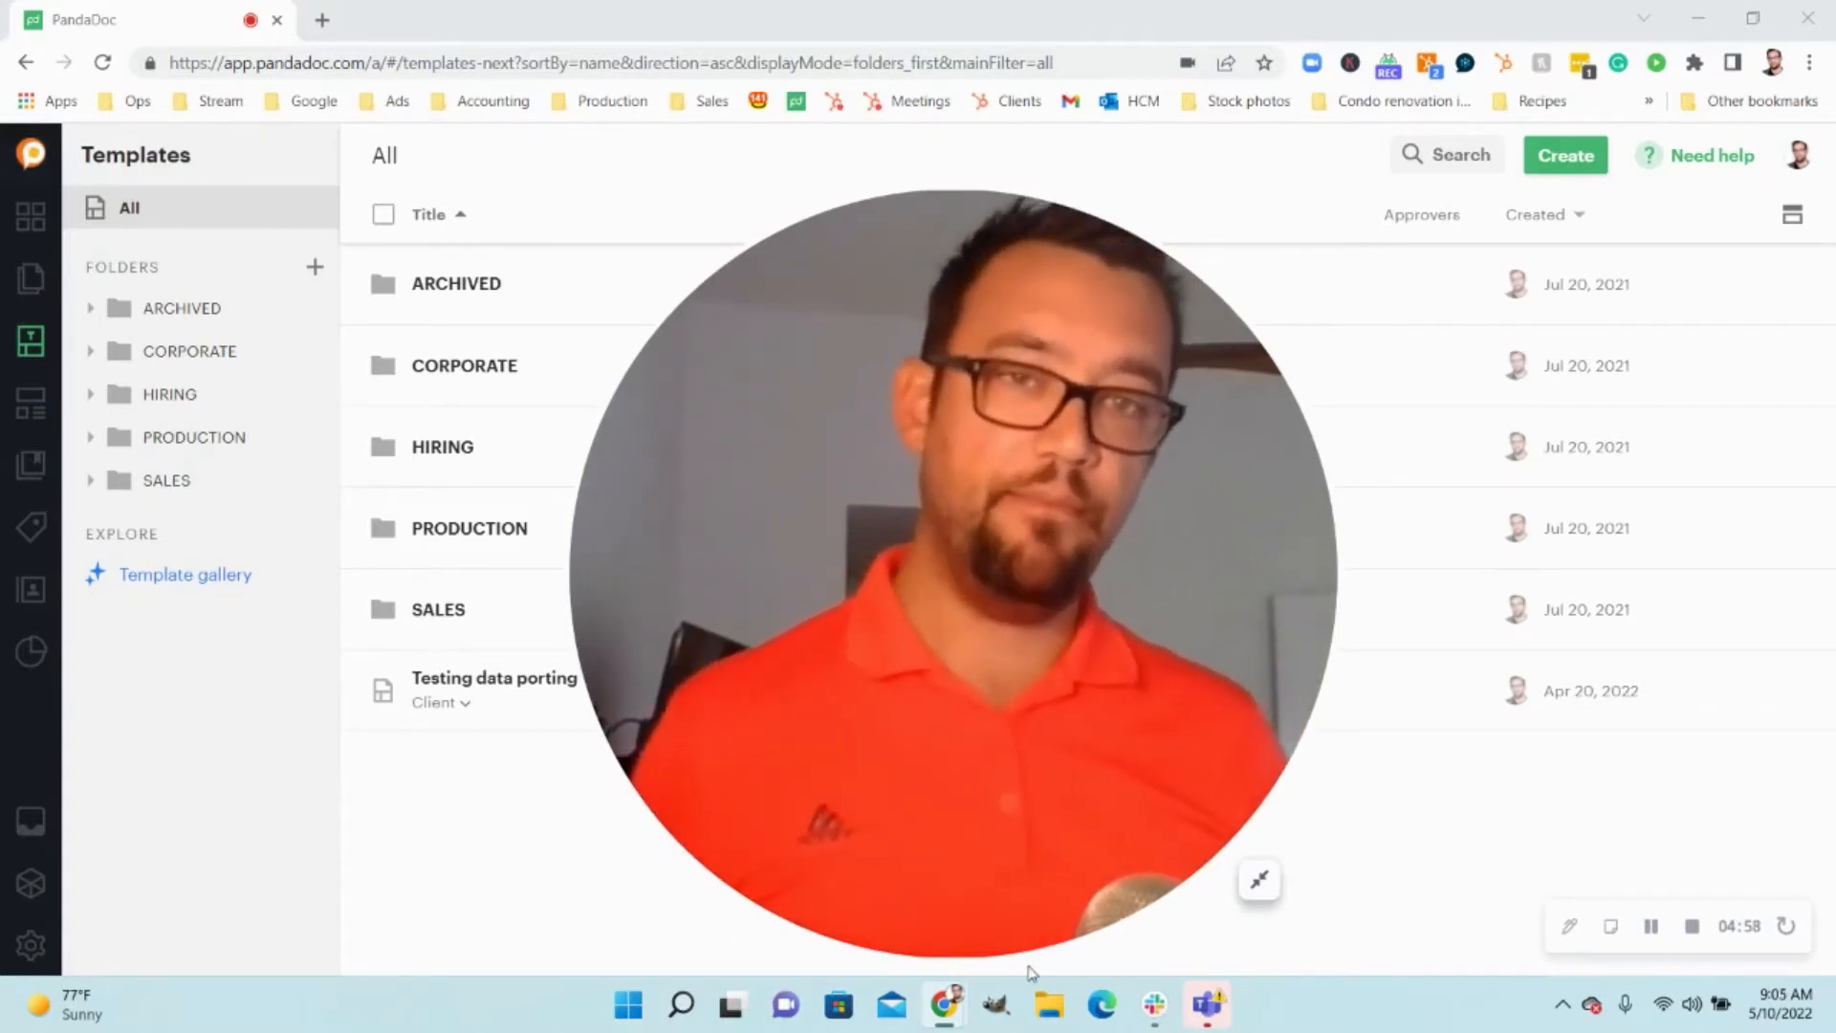
- Switch to the HubSpot browser window showing the HOP Staffing deal record
{"action": "left_click", "coordinate": [1261, 876]}
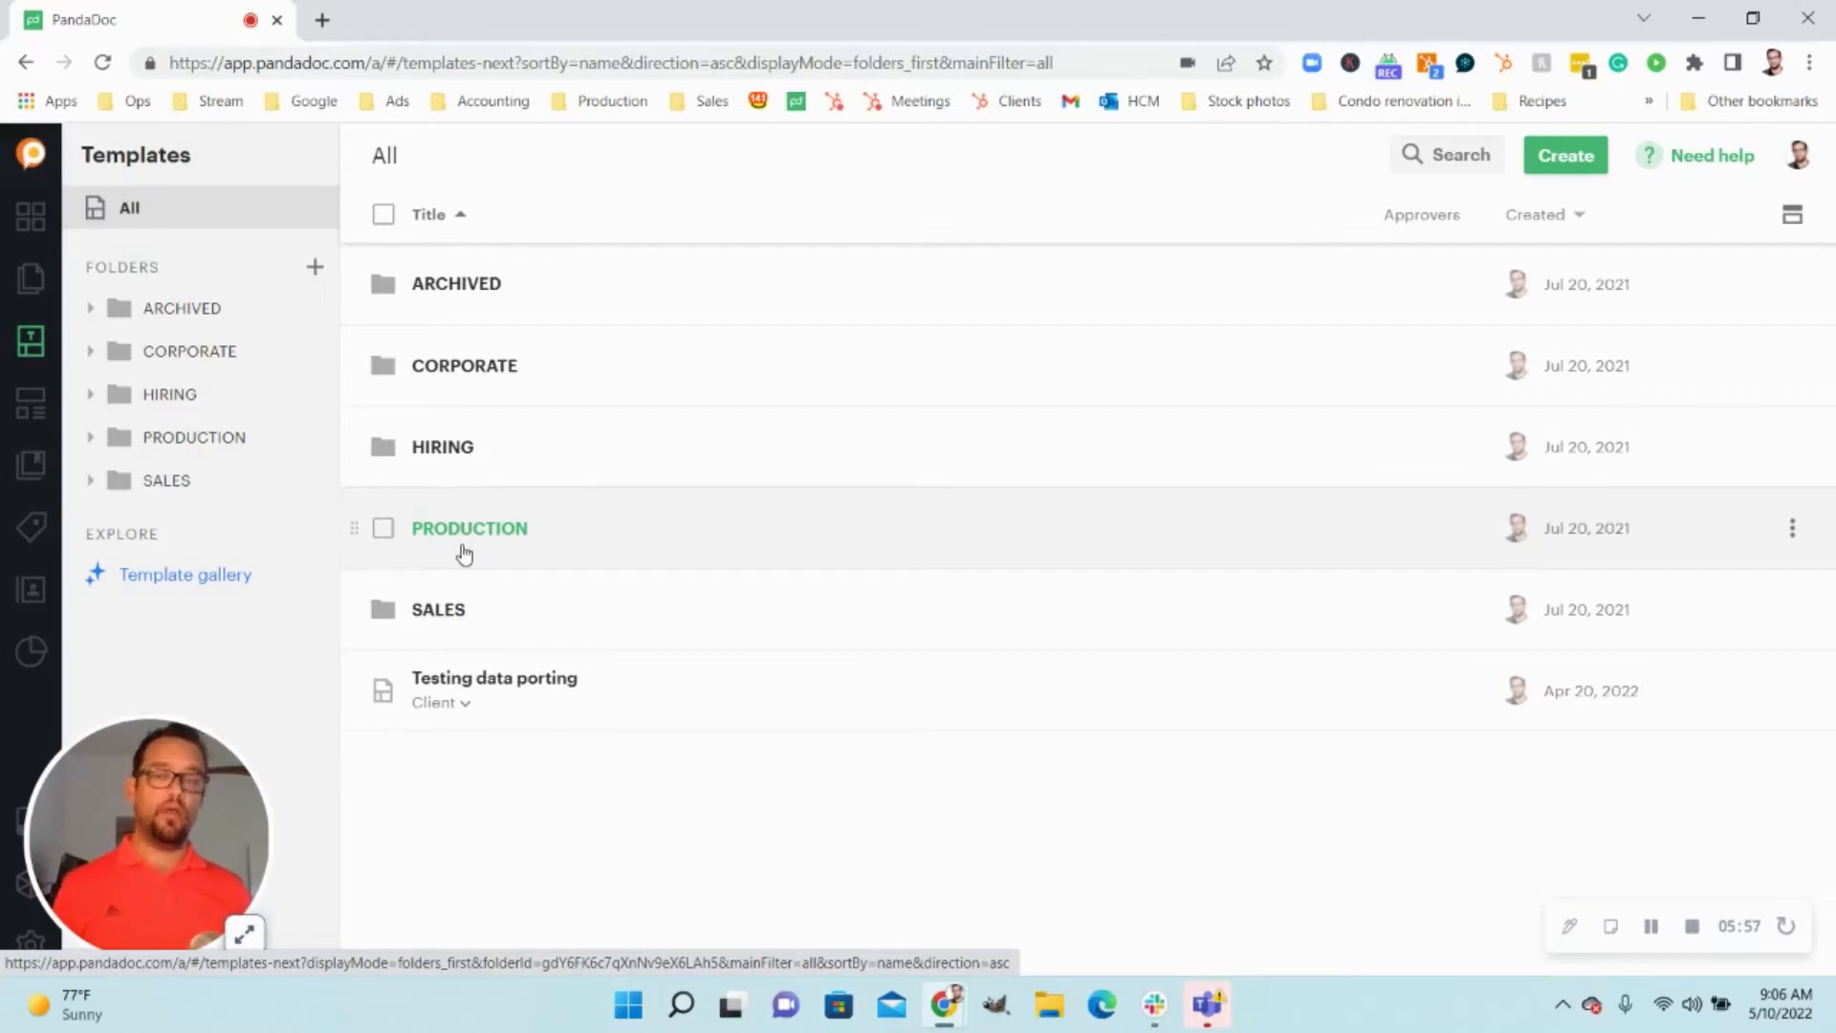
{"action": "key", "text": "alt+Tab"}
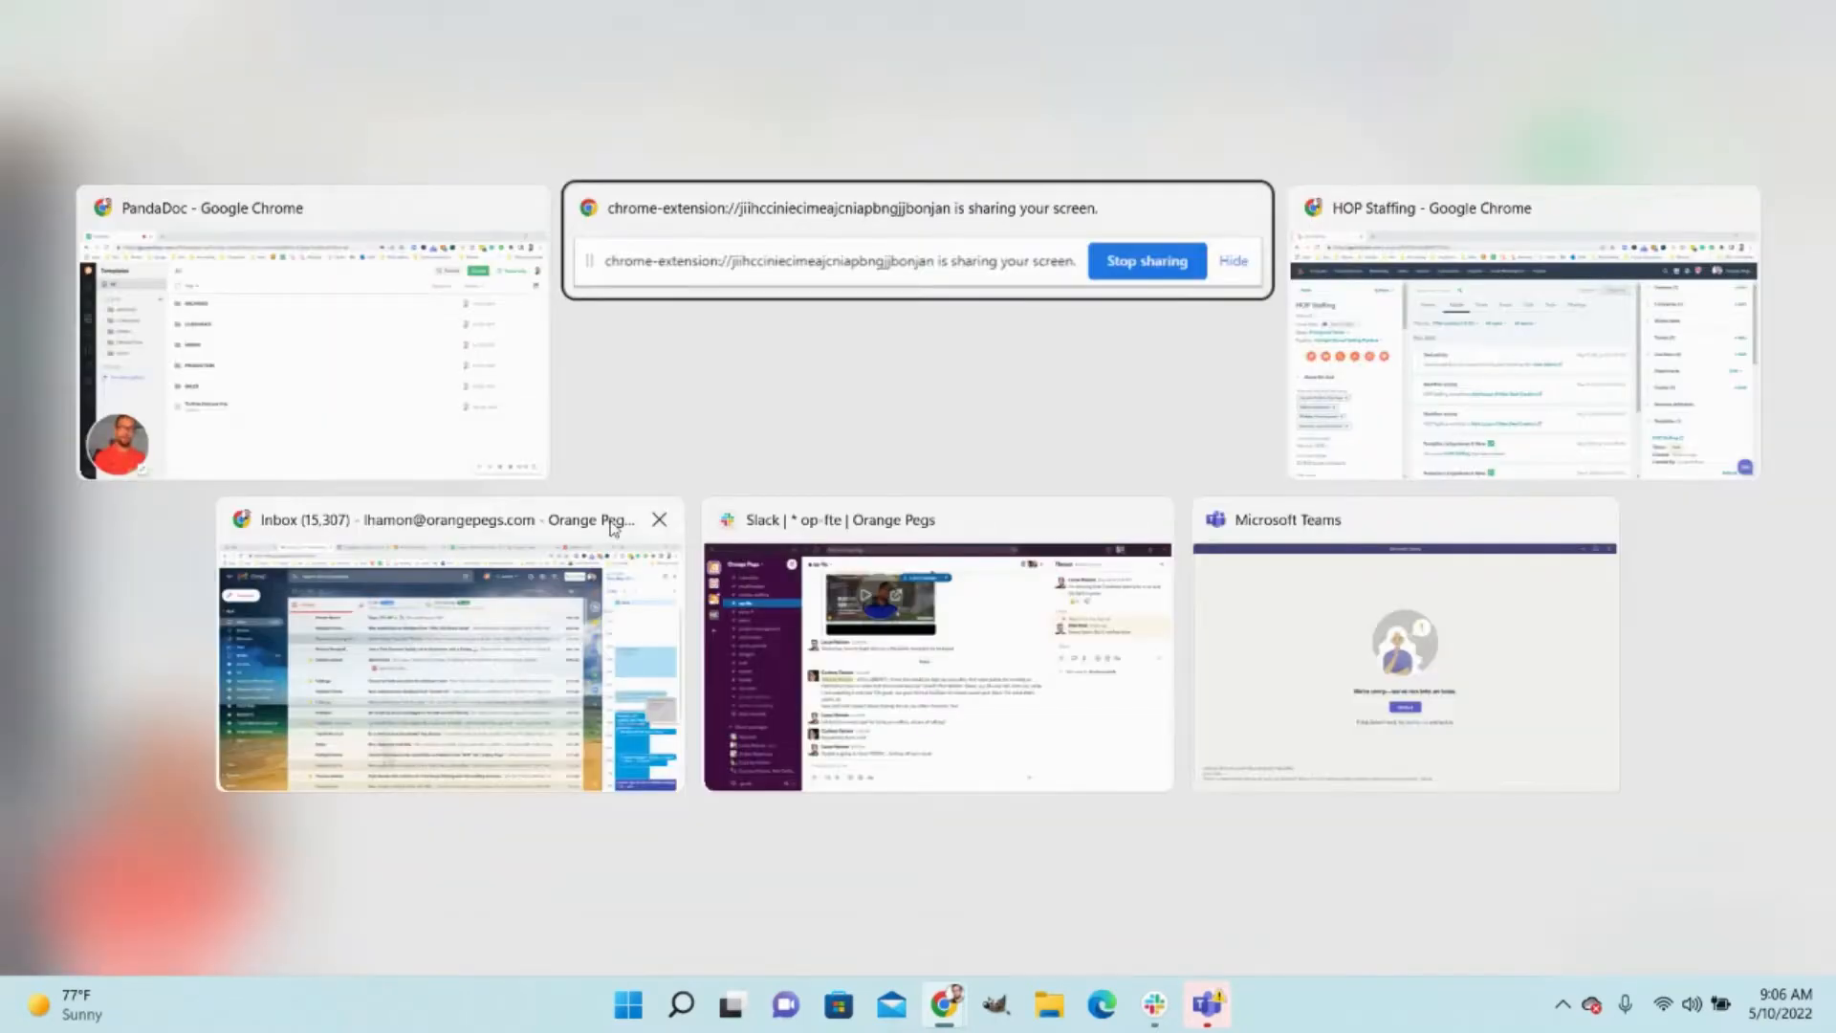
{"action": "key", "text": "alt+Tab"}
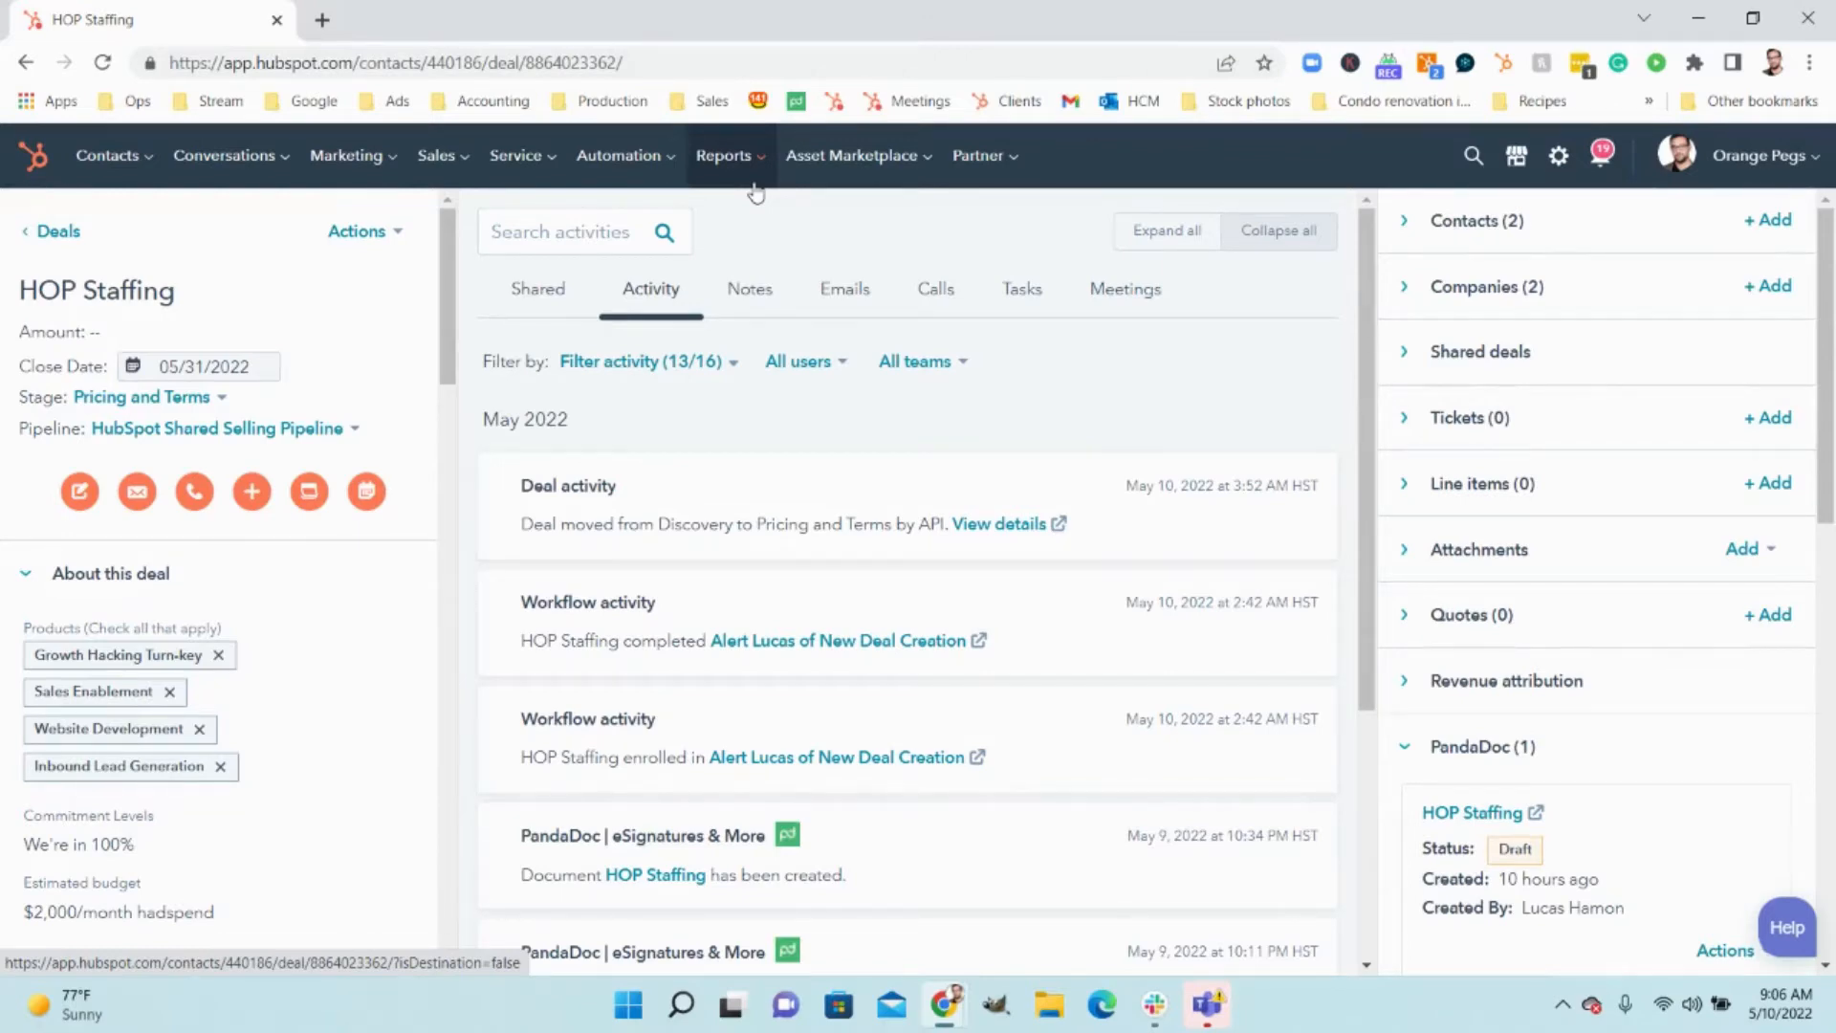
- Collapse the About this deal and SALES: Growth Readiness sections of the deal record
{"action": "left_click", "coordinate": [86, 574]}
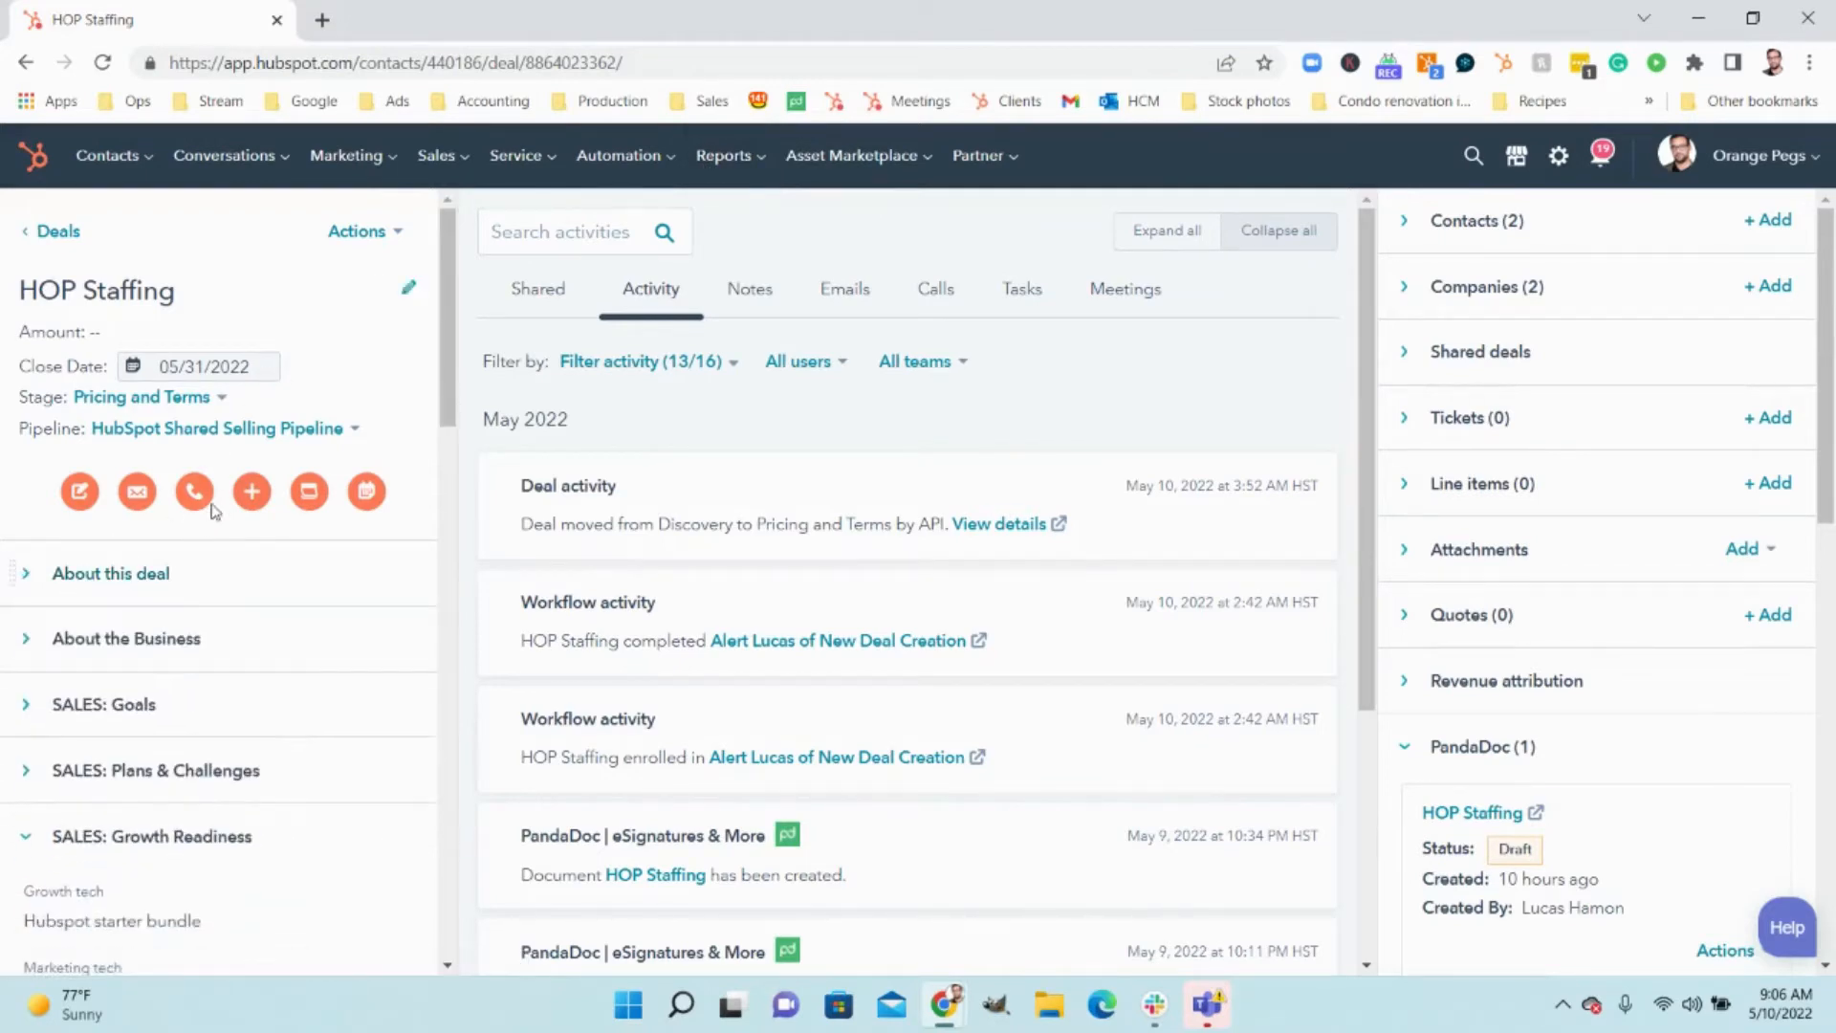
{"action": "left_click", "coordinate": [156, 841]}
{"action": "scroll", "coordinate": [222, 662], "scroll_direction": "up", "scroll_amount": 3}
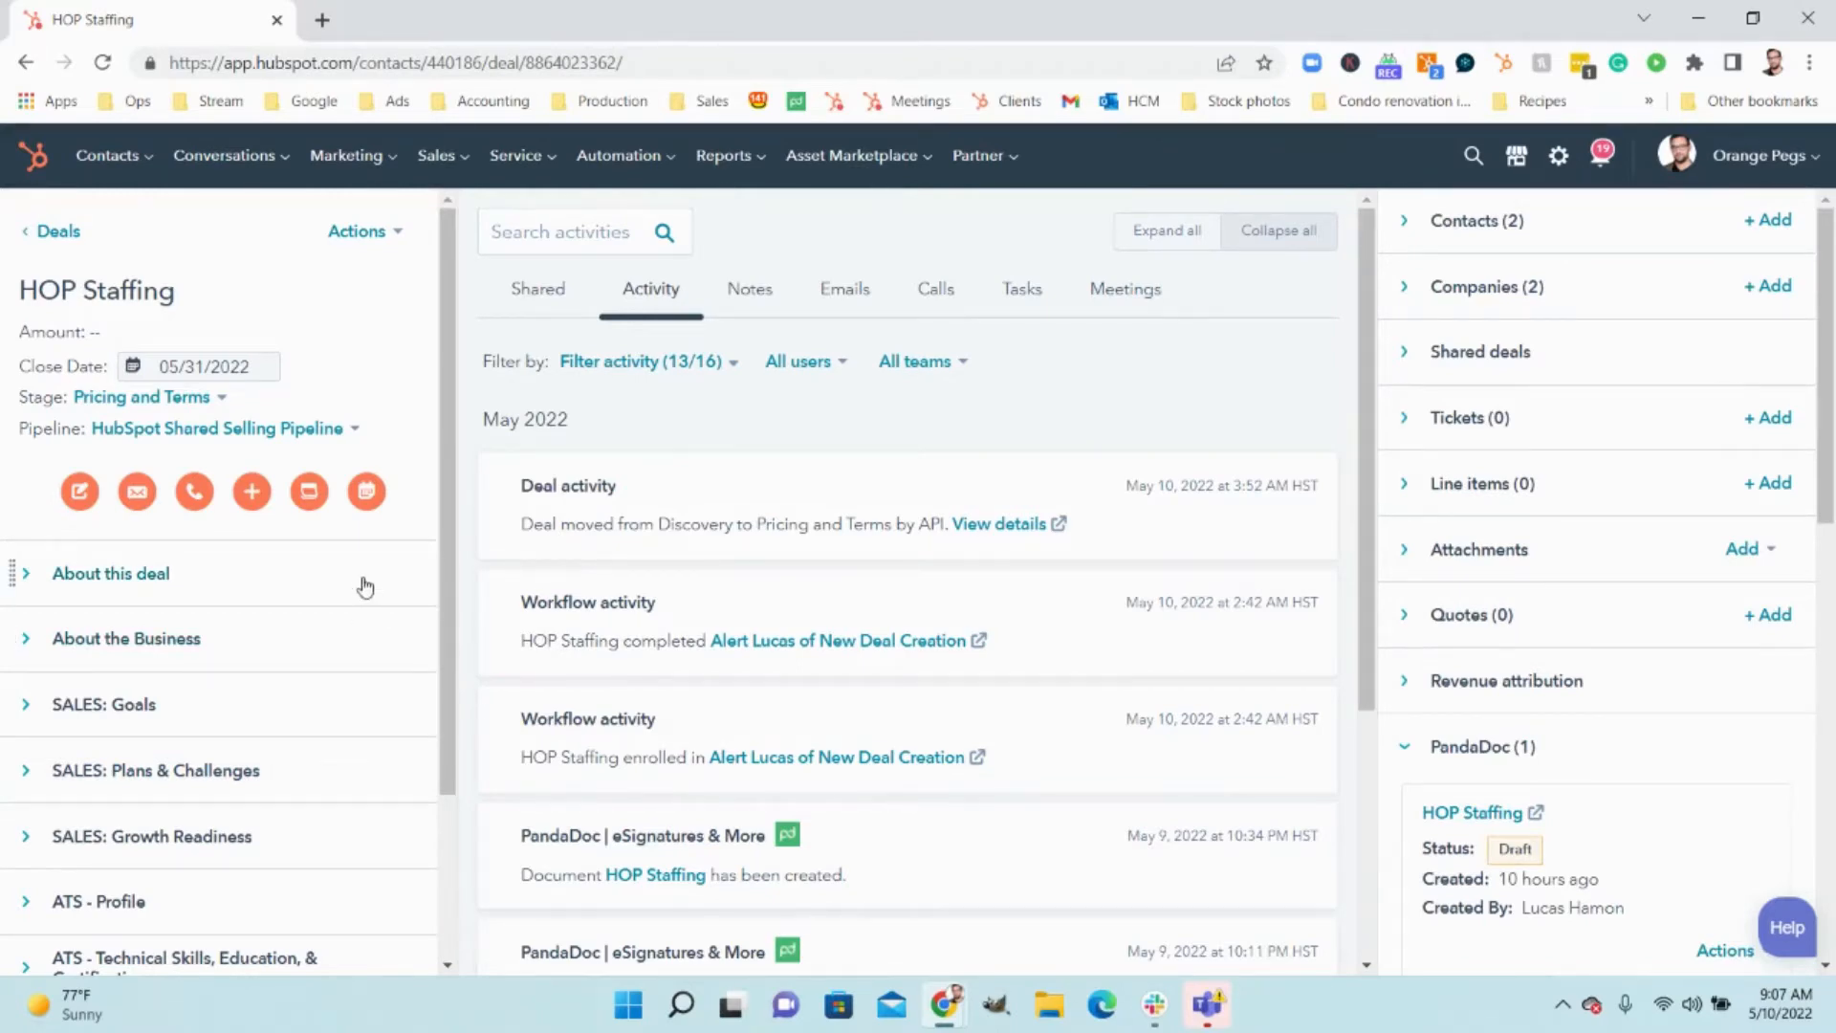
- Briefly view the About this deal section, close it again and look over the deal record's list of property sections
{"action": "left_click", "coordinate": [159, 572]}
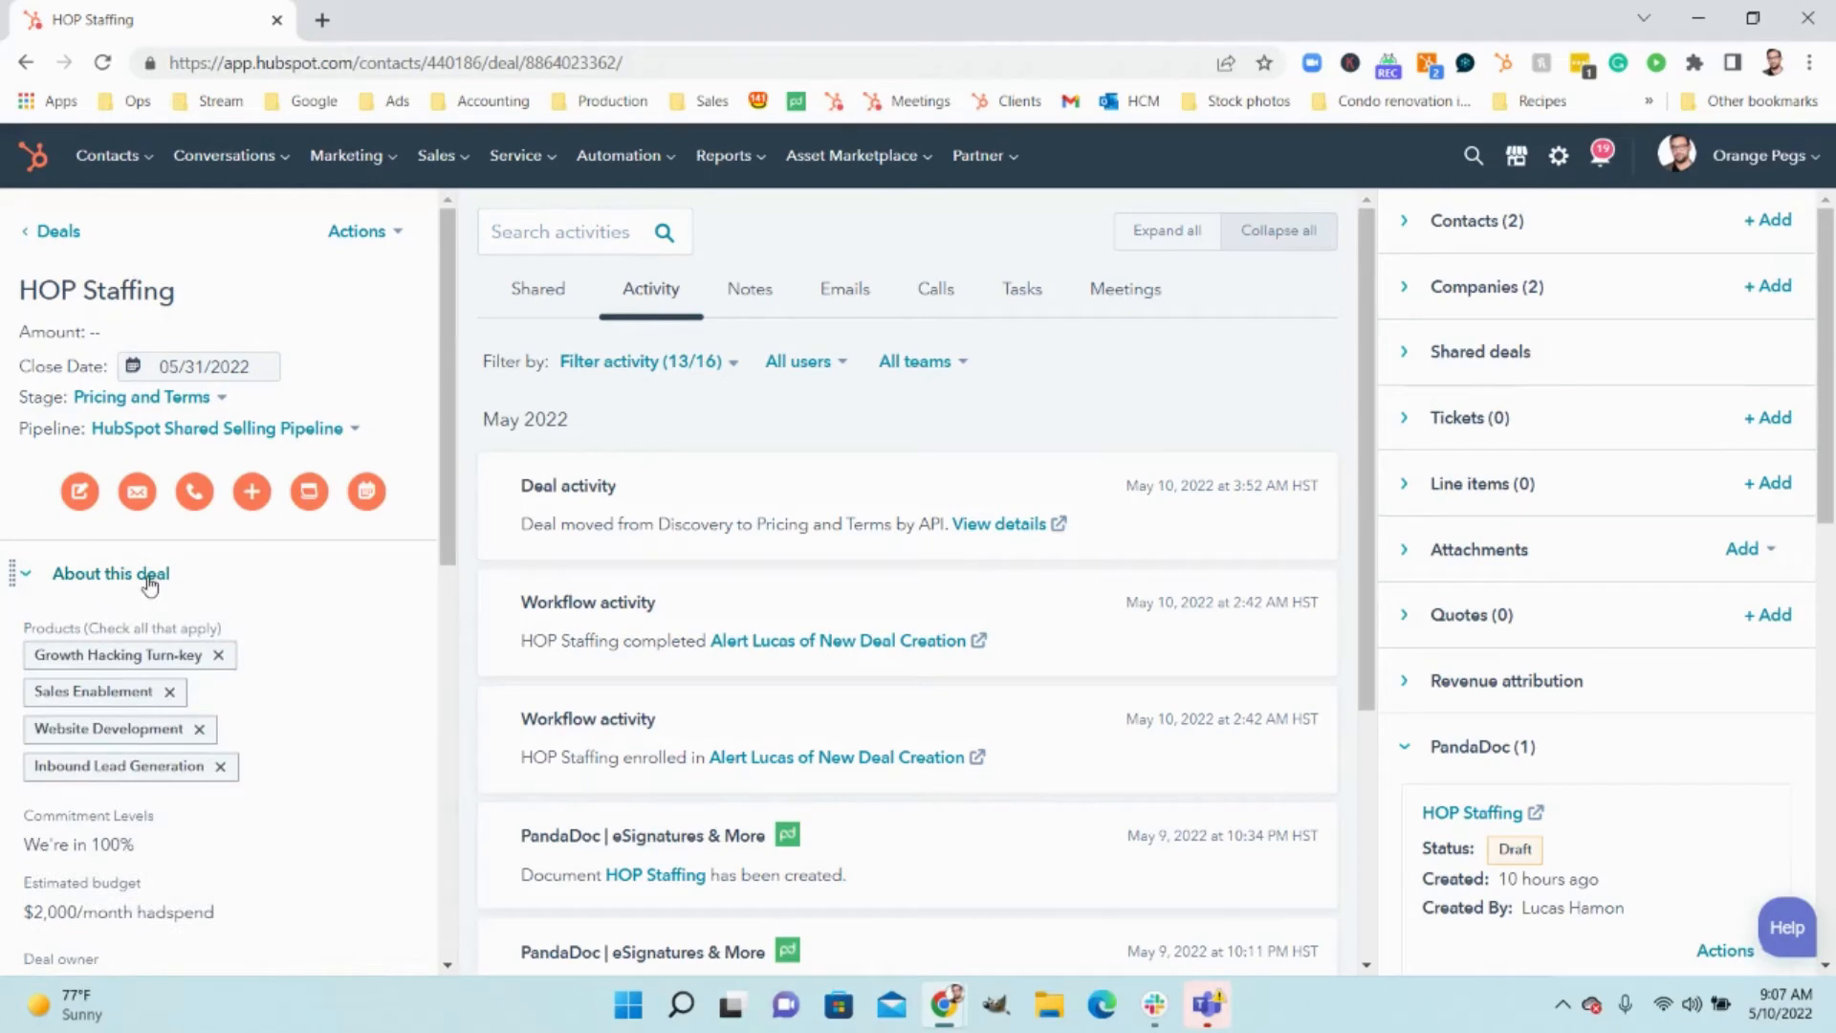
{"action": "left_click", "coordinate": [148, 576]}
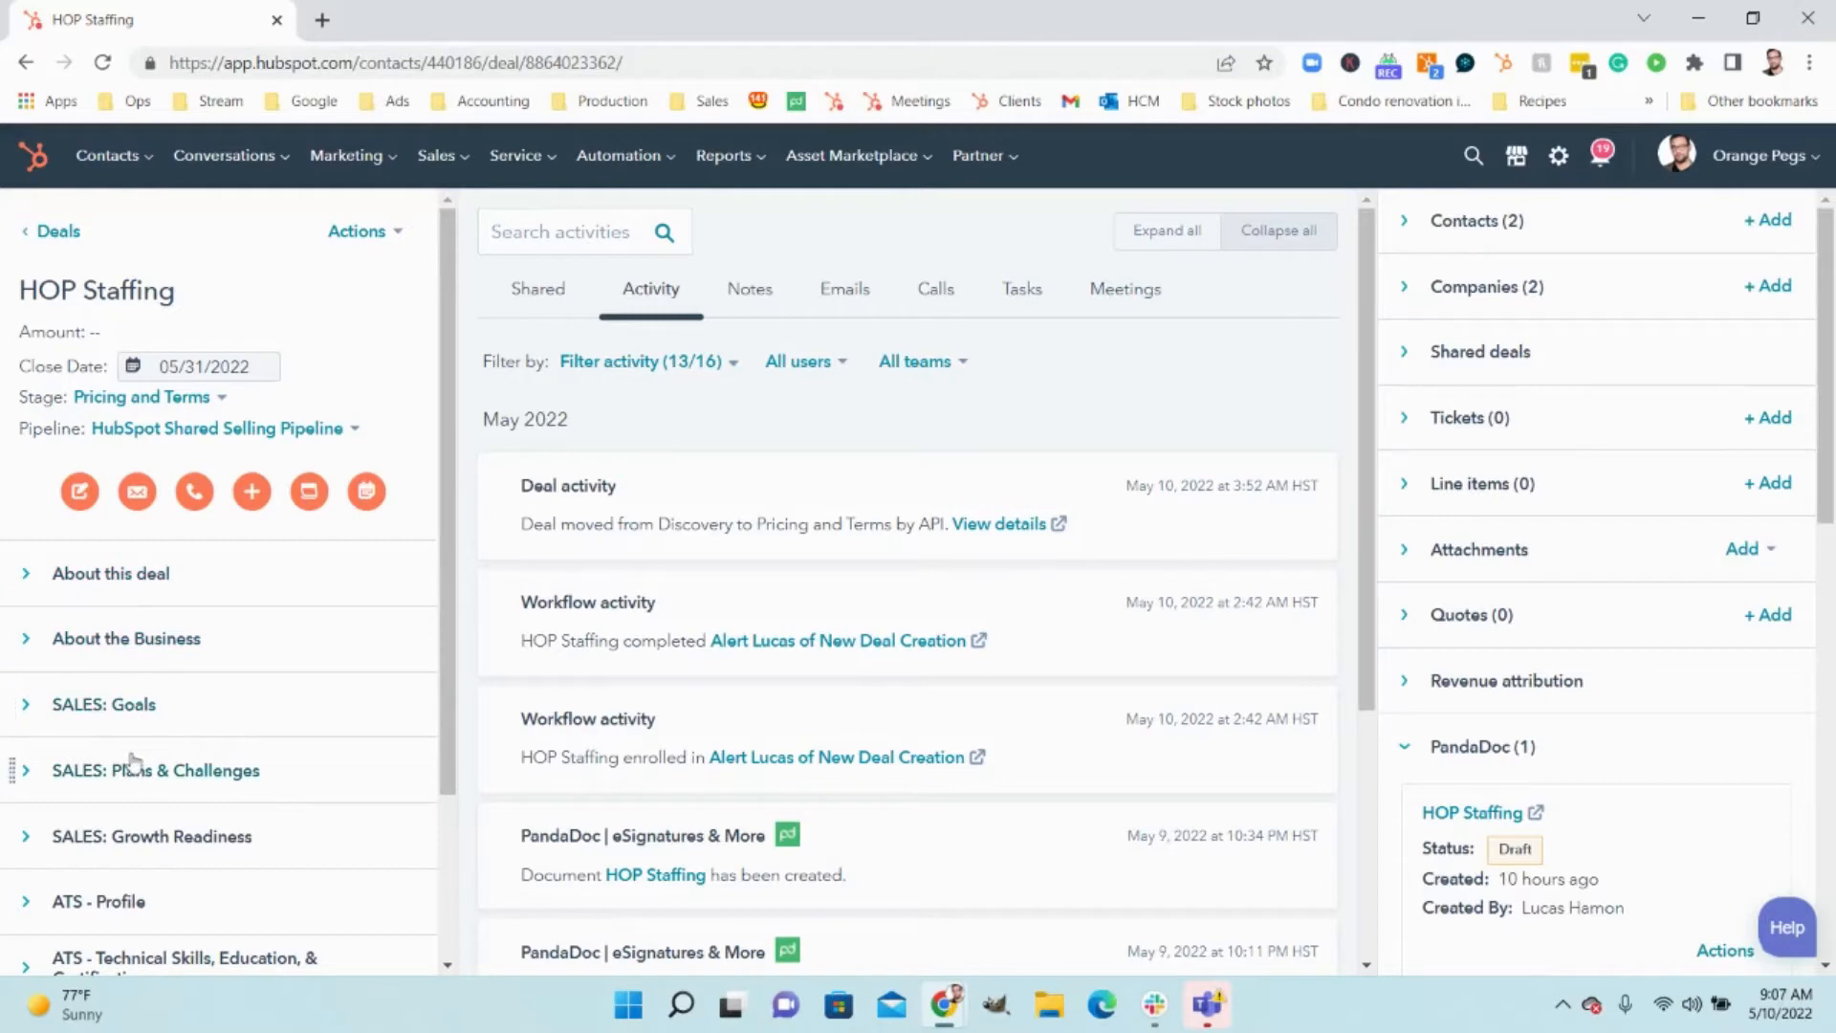
{"action": "scroll", "coordinate": [129, 846], "scroll_direction": "down", "scroll_amount": 3}
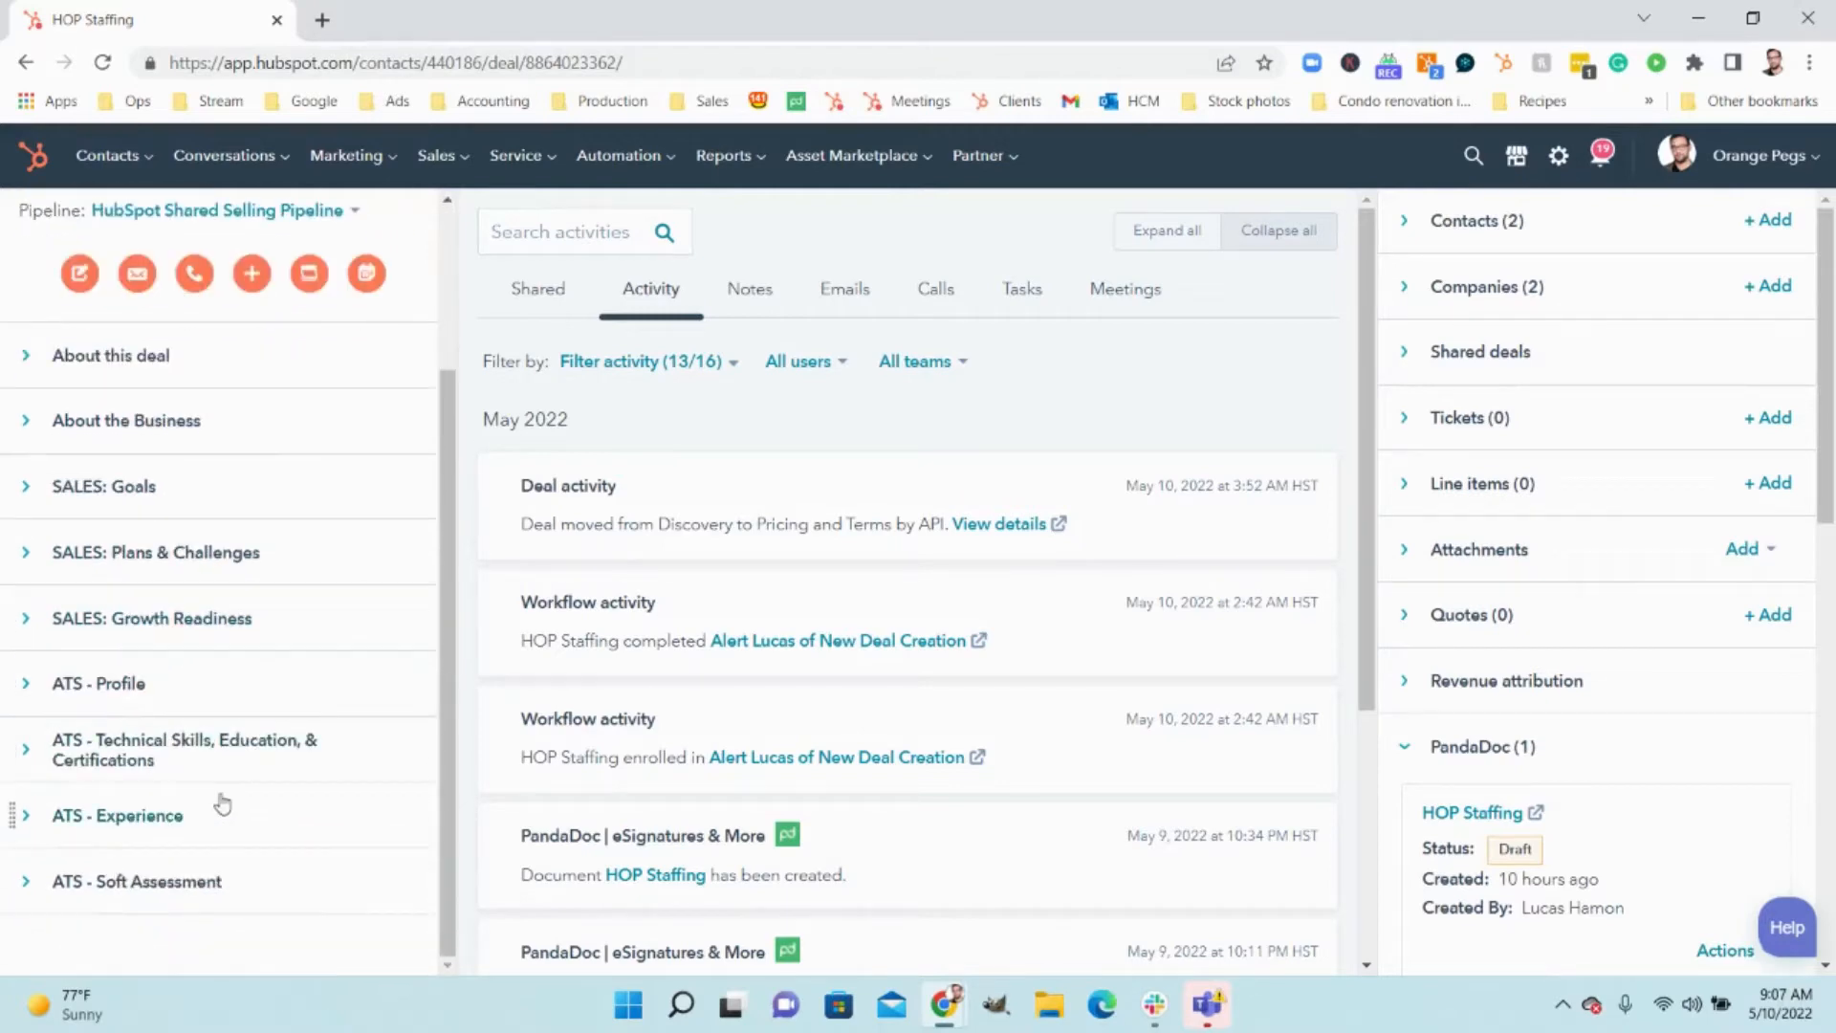
{"action": "scroll", "coordinate": [267, 834], "scroll_direction": "up", "scroll_amount": 1}
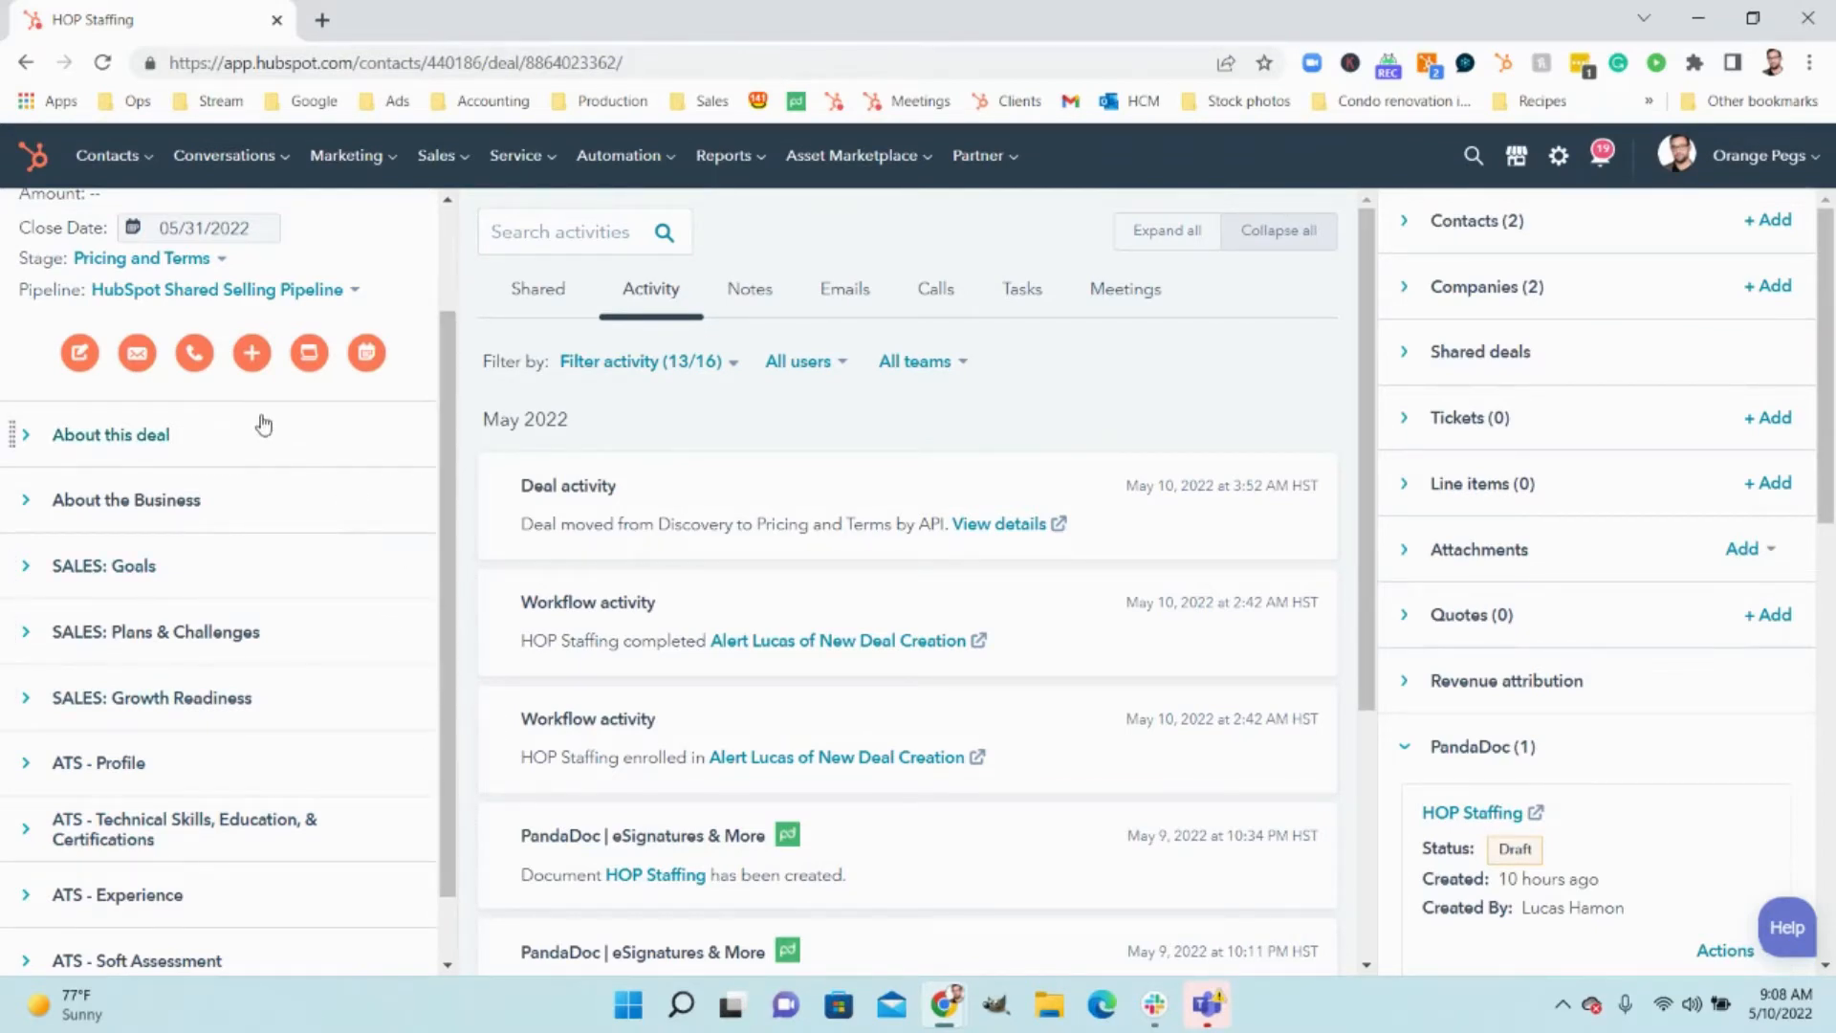
- Expand the About this deal section and look through its fields down to the main goal
{"action": "left_click", "coordinate": [80, 442]}
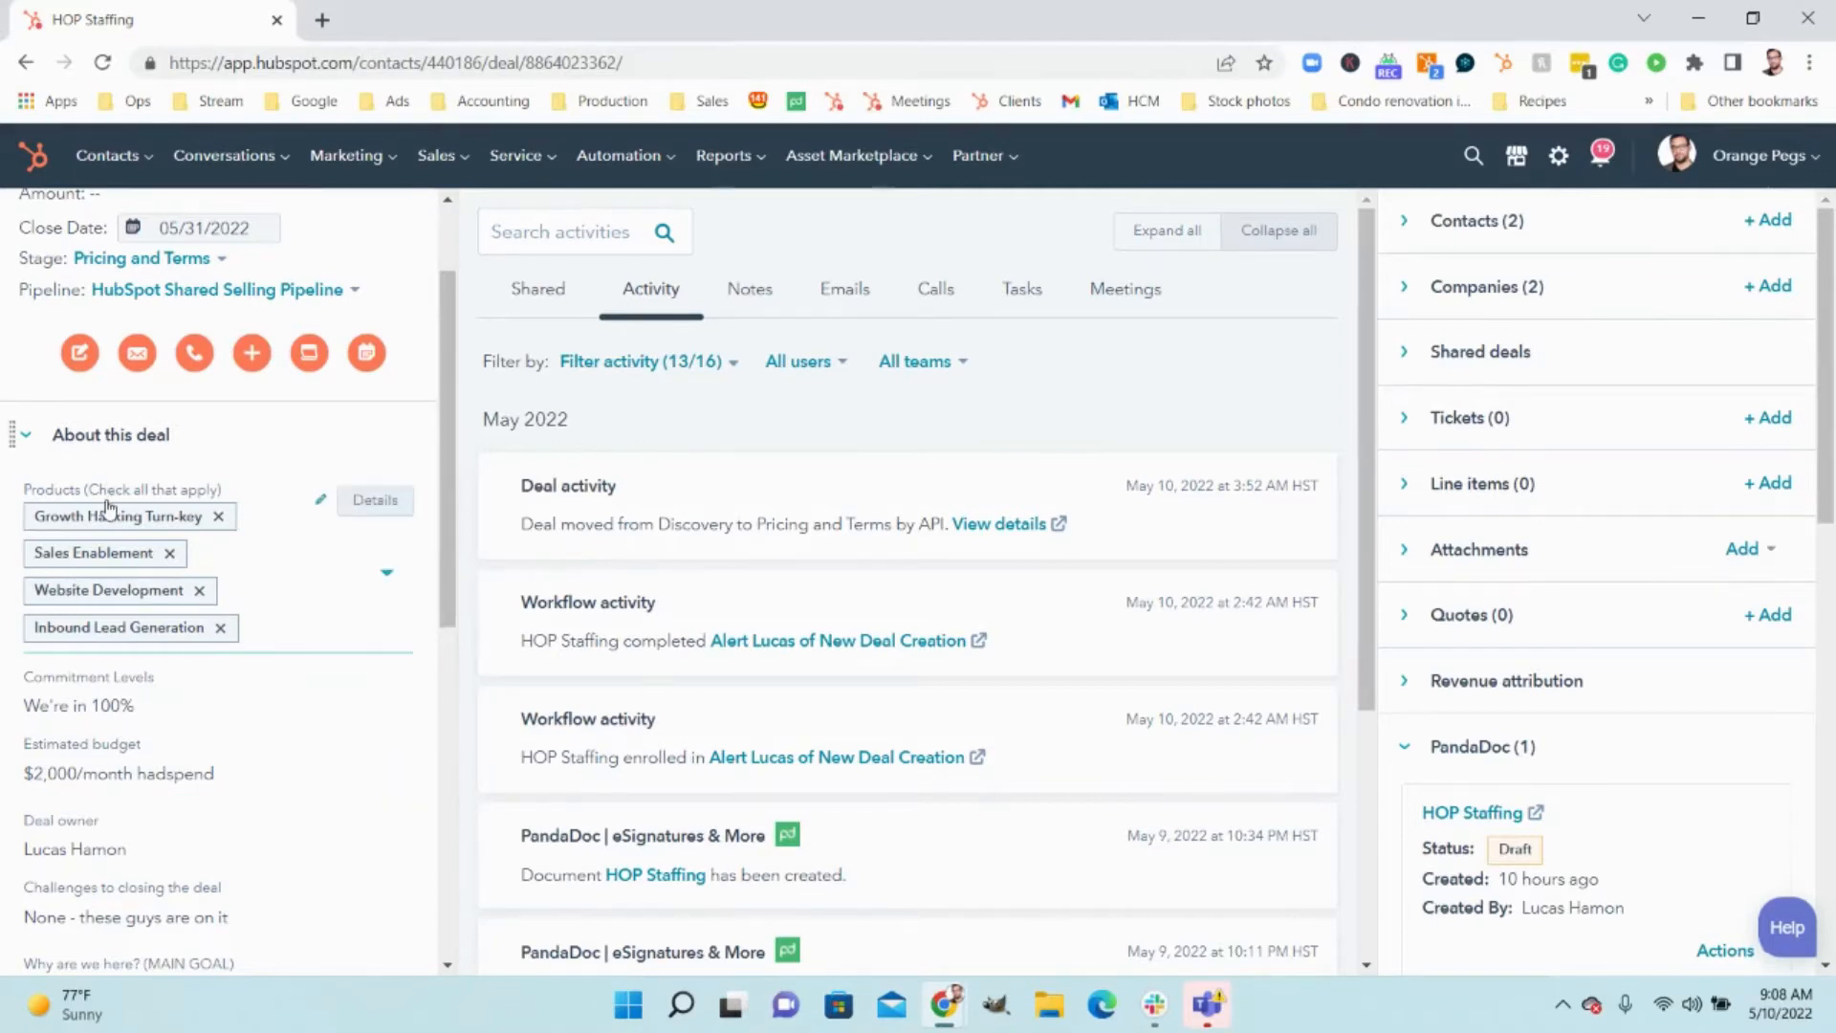
{"action": "scroll", "coordinate": [109, 518], "scroll_direction": "down", "scroll_amount": 5}
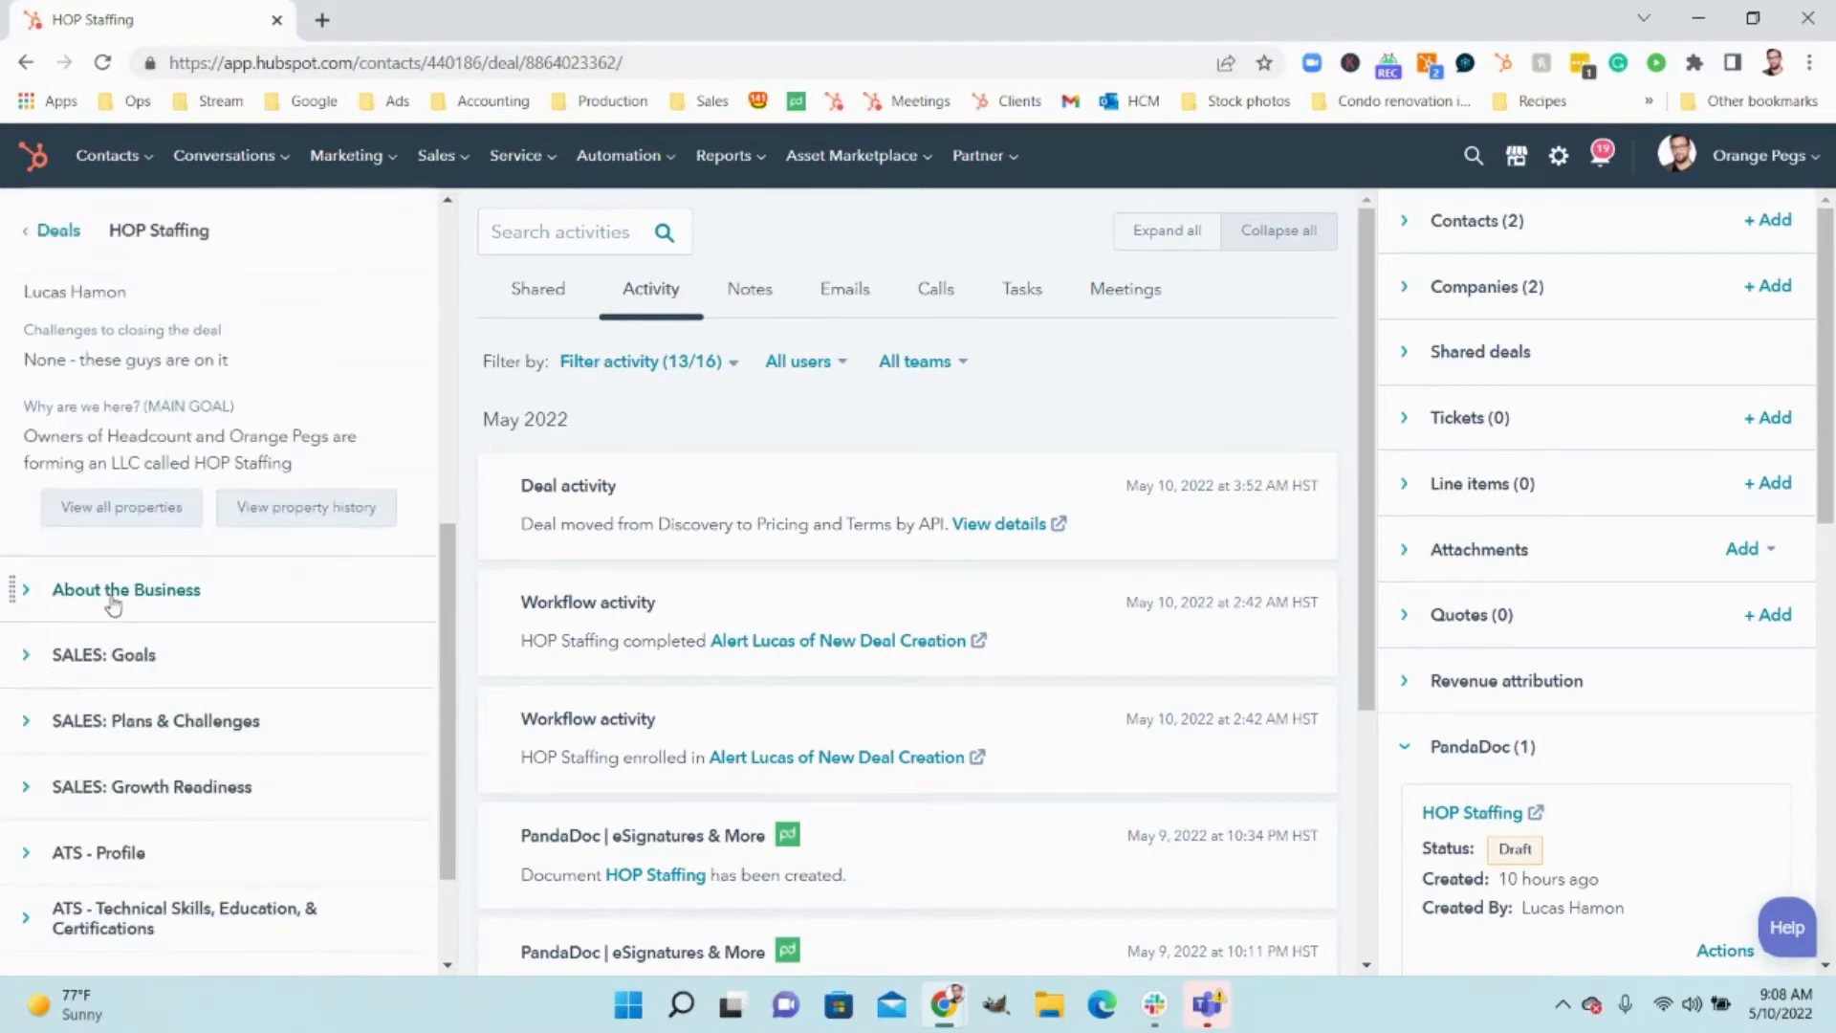
{"action": "scroll", "coordinate": [112, 606], "scroll_direction": "up", "scroll_amount": 1}
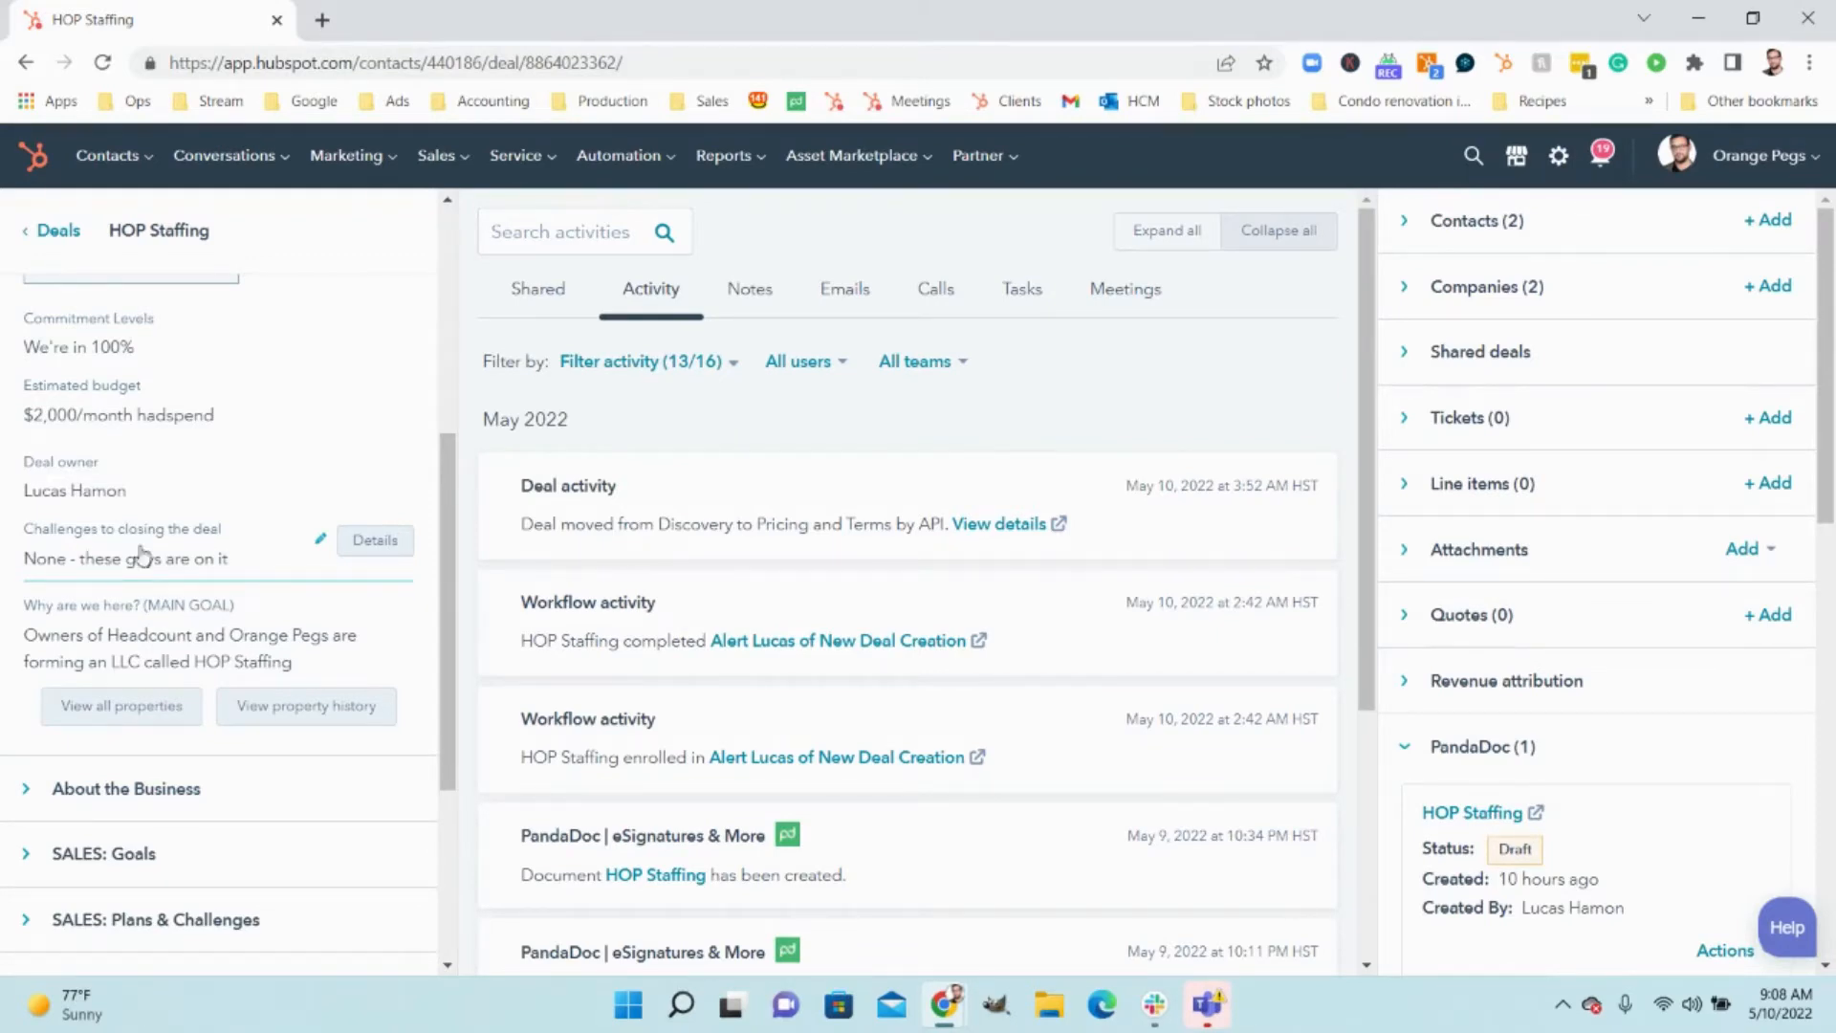
- Highlight the texts of the Challenges to closing the deal and Why are we here? (MAIN GOAL) fields without editing them
{"action": "left_click", "coordinate": [203, 560]}
{"action": "triple_click", "coordinate": [204, 560]}
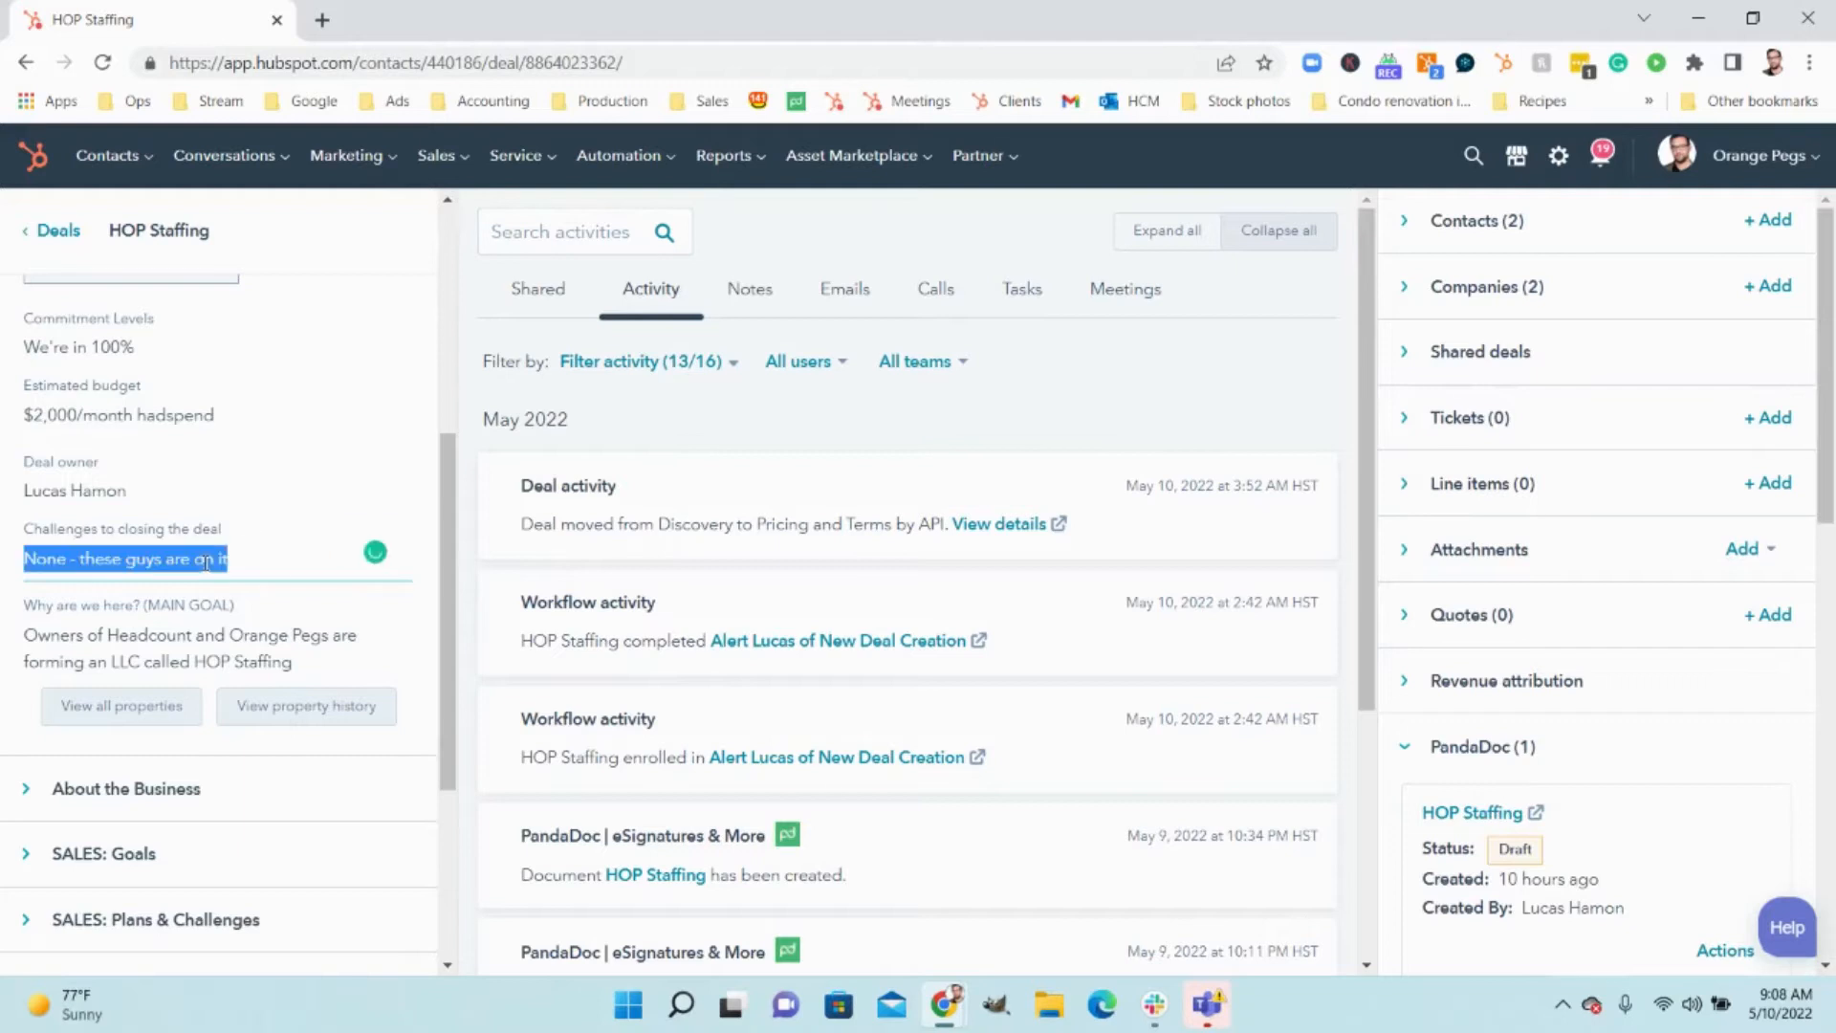
{"action": "double_click", "coordinate": [145, 636]}
{"action": "triple_click", "coordinate": [145, 636]}
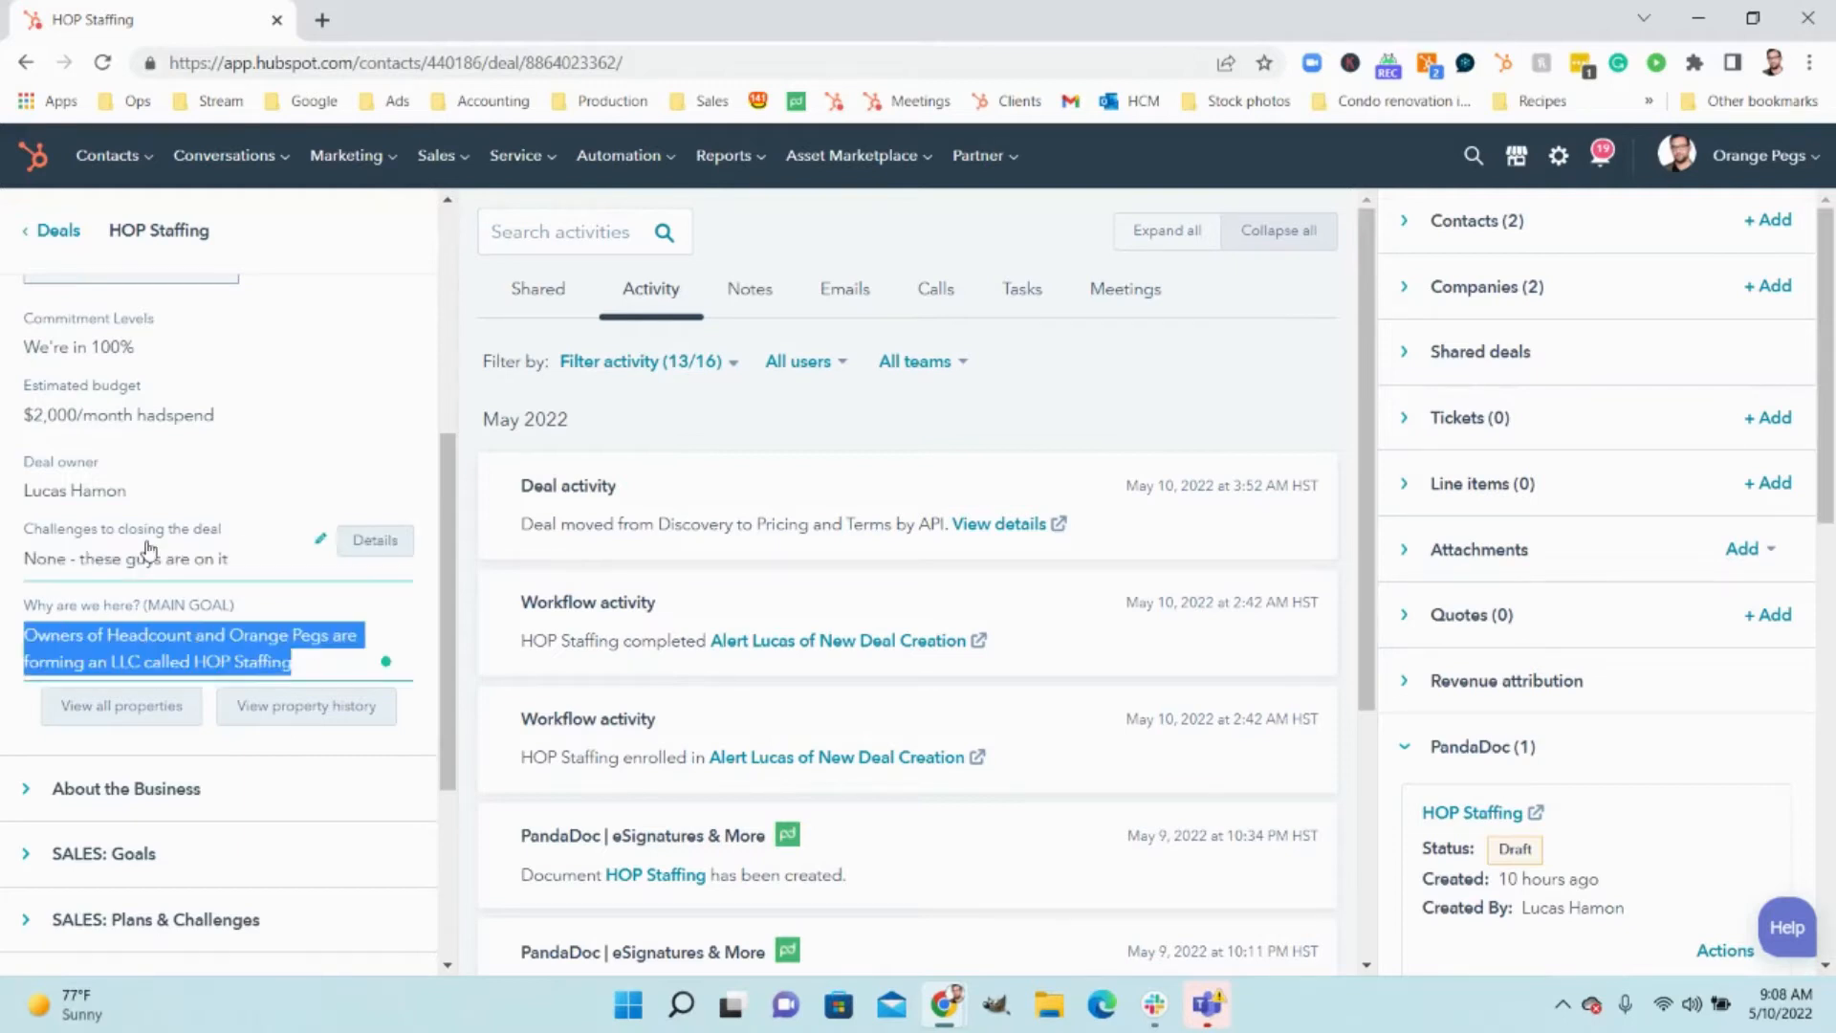
{"action": "triple_click", "coordinate": [142, 557]}
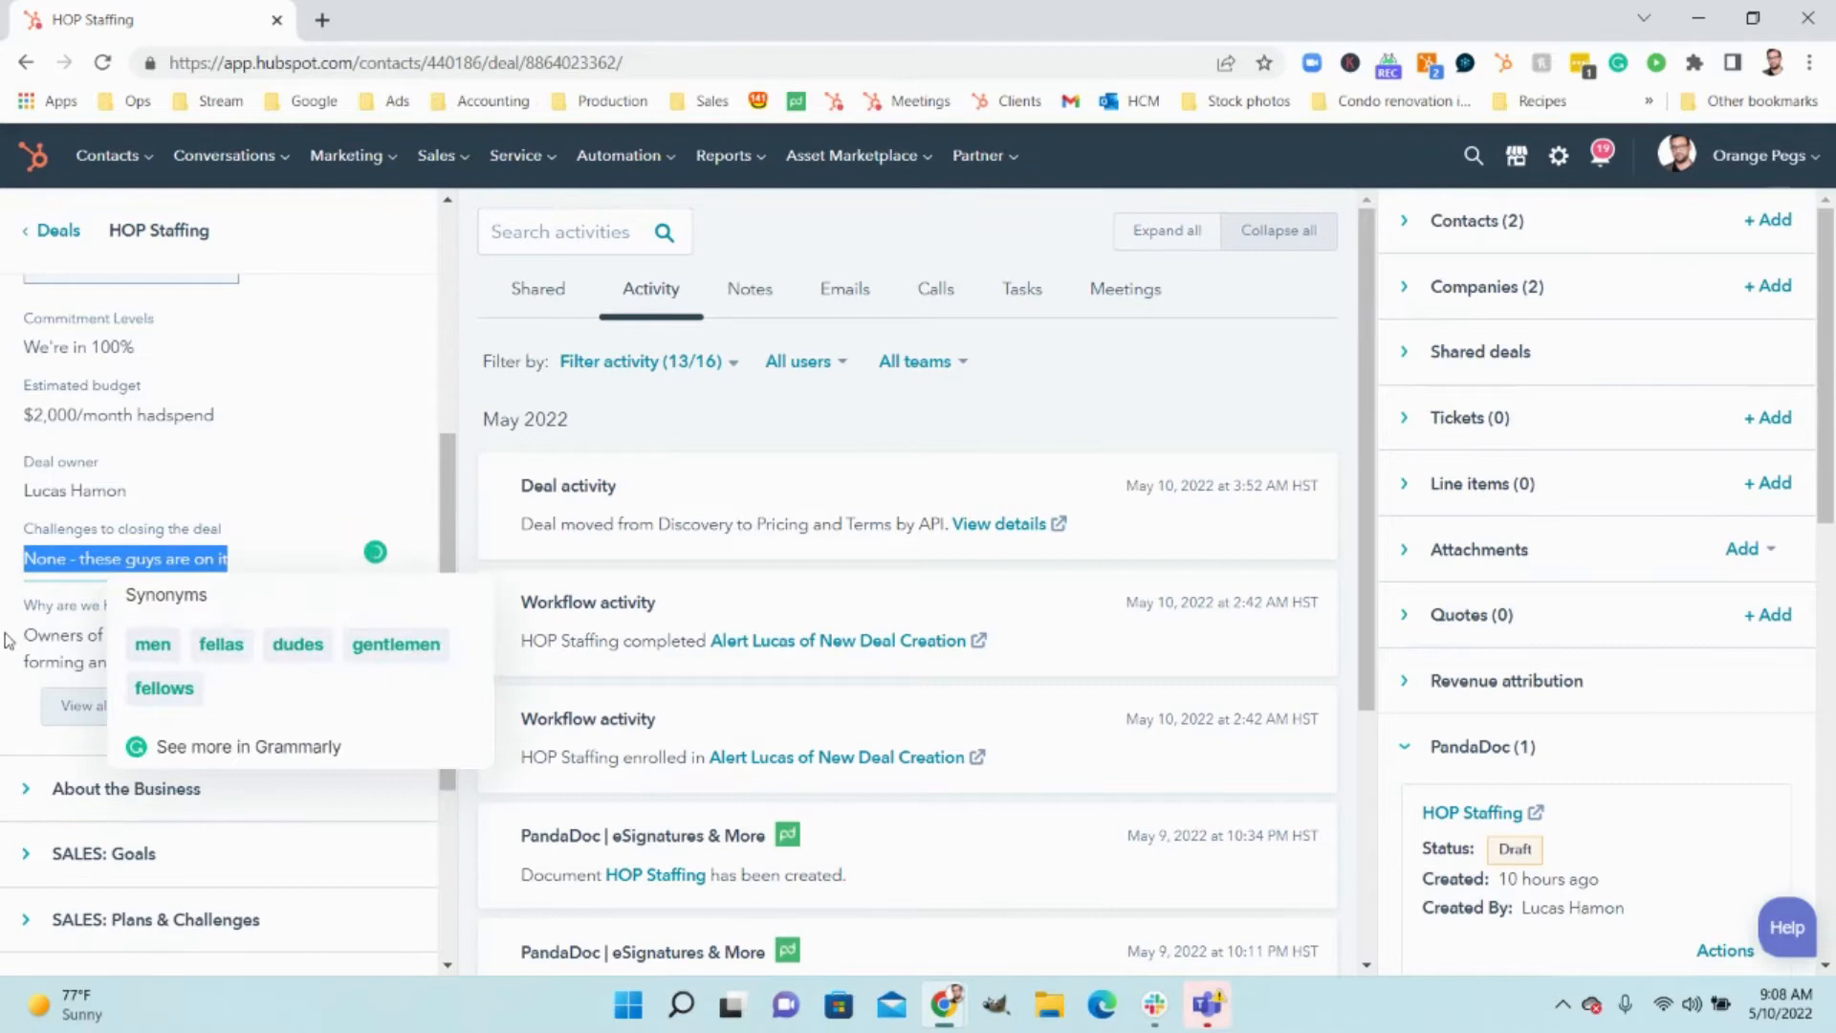
{"action": "left_click", "coordinate": [70, 632]}
{"action": "triple_click", "coordinate": [70, 631]}
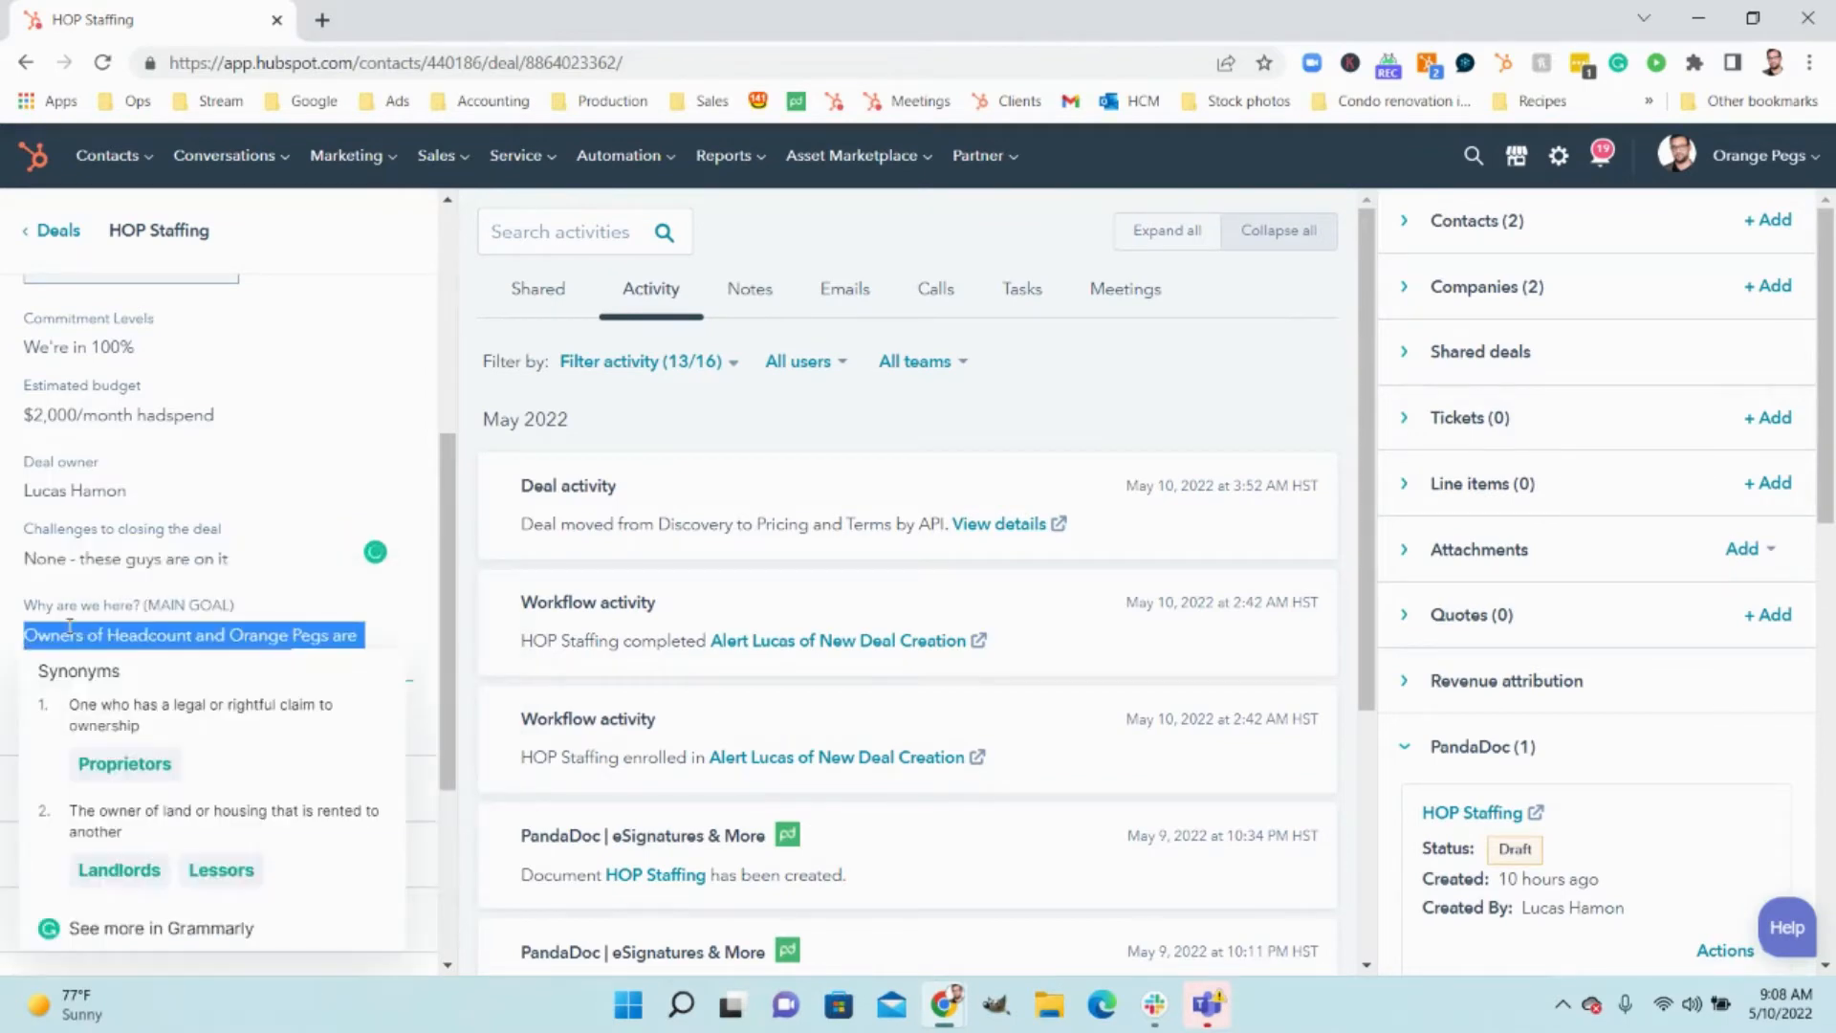
{"action": "left_click", "coordinate": [74, 558]}
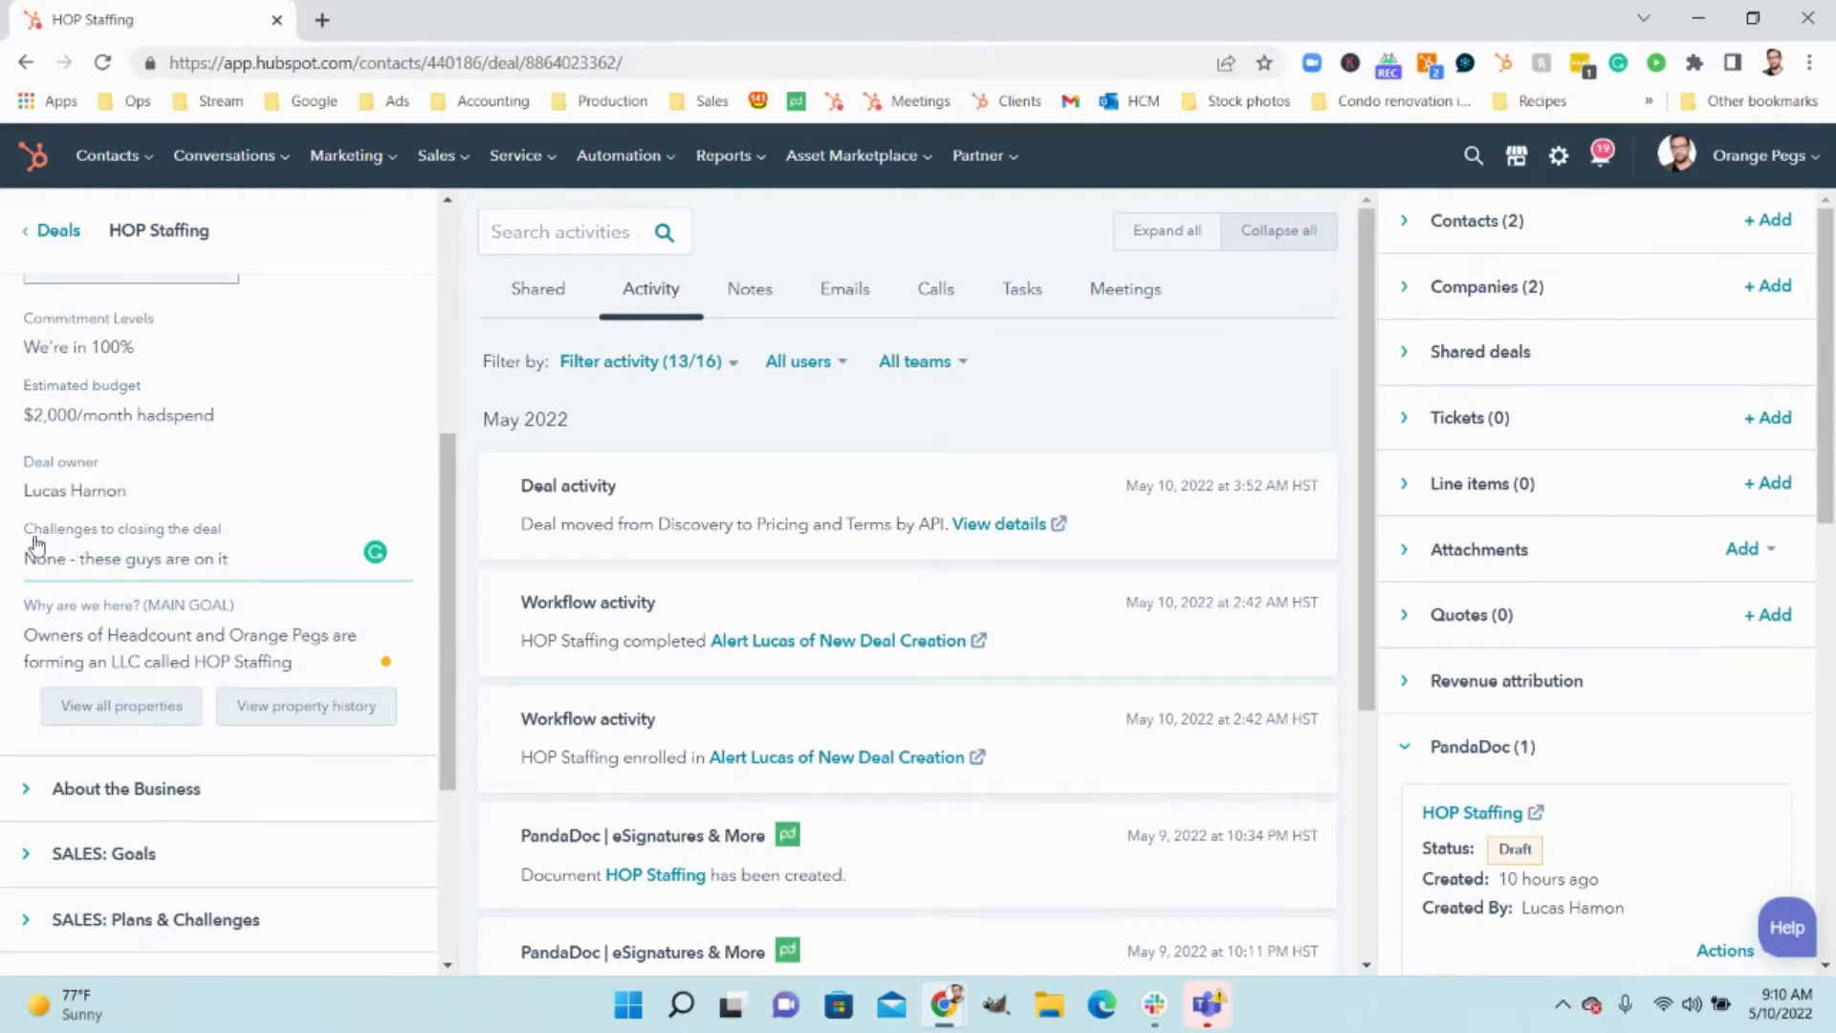
- Collapse the About this deal section again
{"action": "scroll", "coordinate": [238, 616], "scroll_direction": "up", "scroll_amount": 2}
{"action": "scroll", "coordinate": [238, 616], "scroll_direction": "up", "scroll_amount": 3}
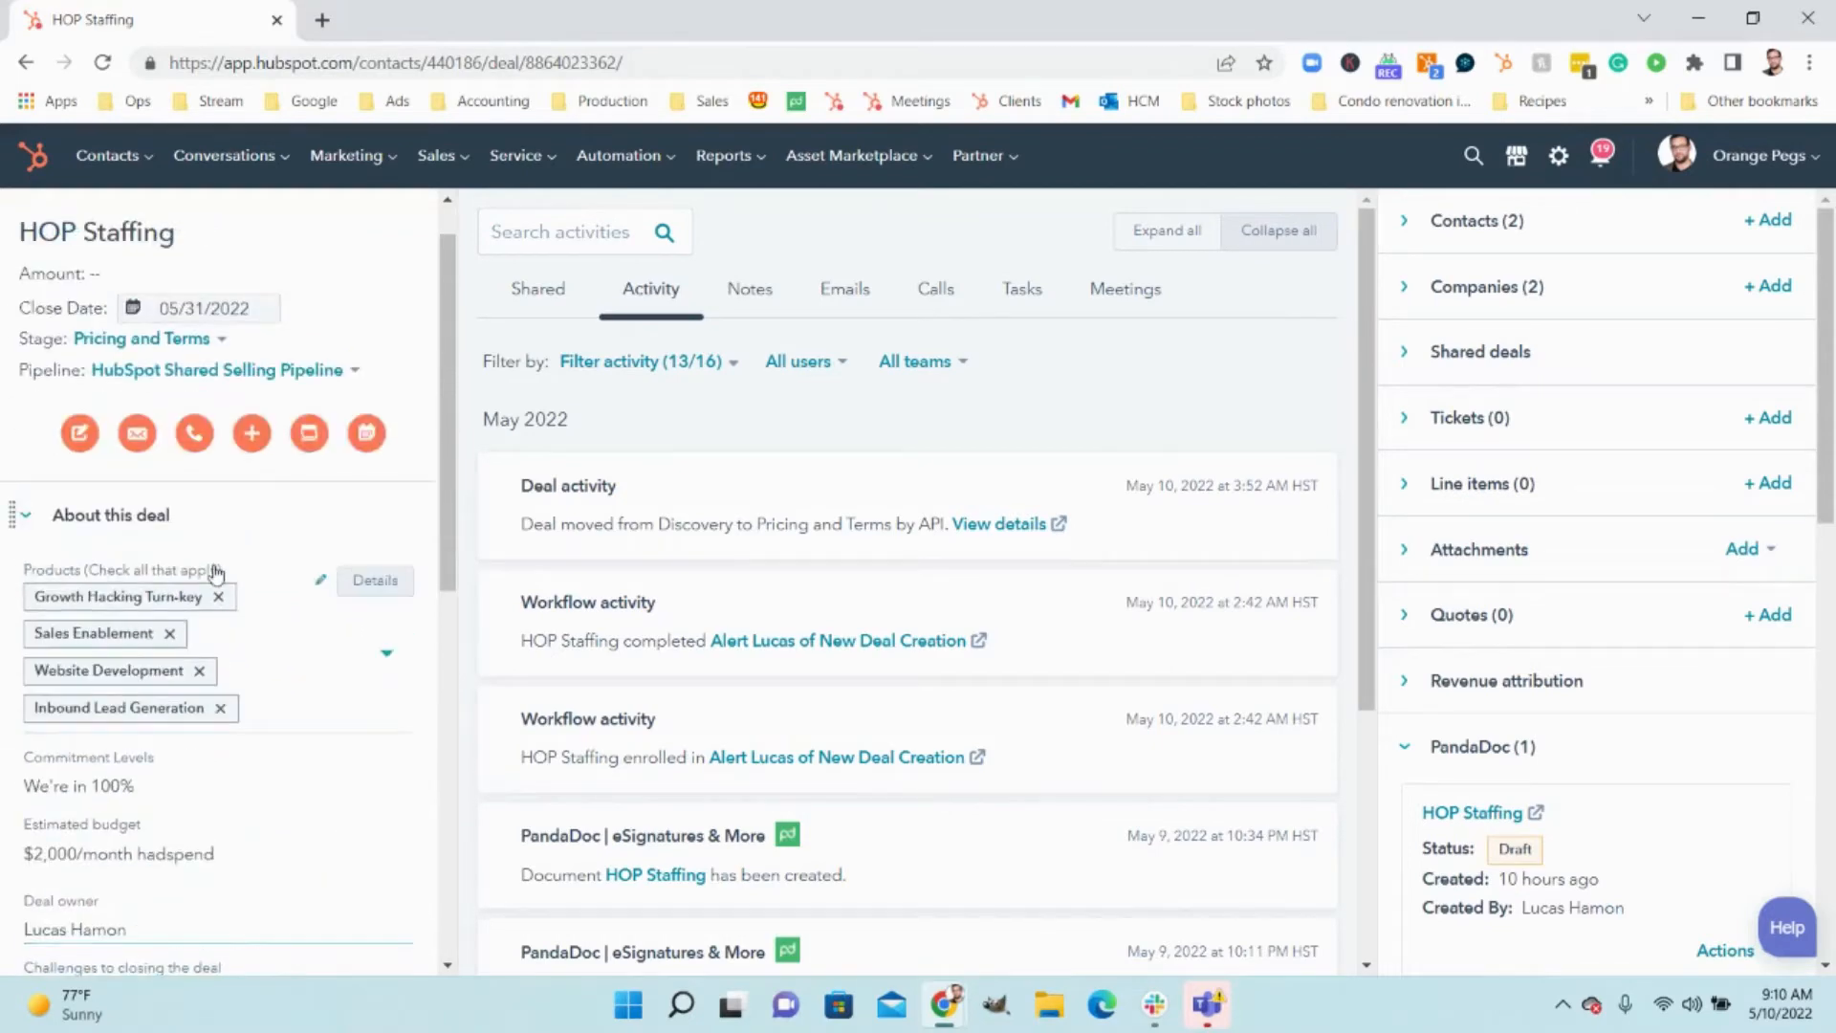
{"action": "left_click", "coordinate": [105, 514]}
{"action": "scroll", "coordinate": [359, 641], "scroll_direction": "down", "scroll_amount": 1}
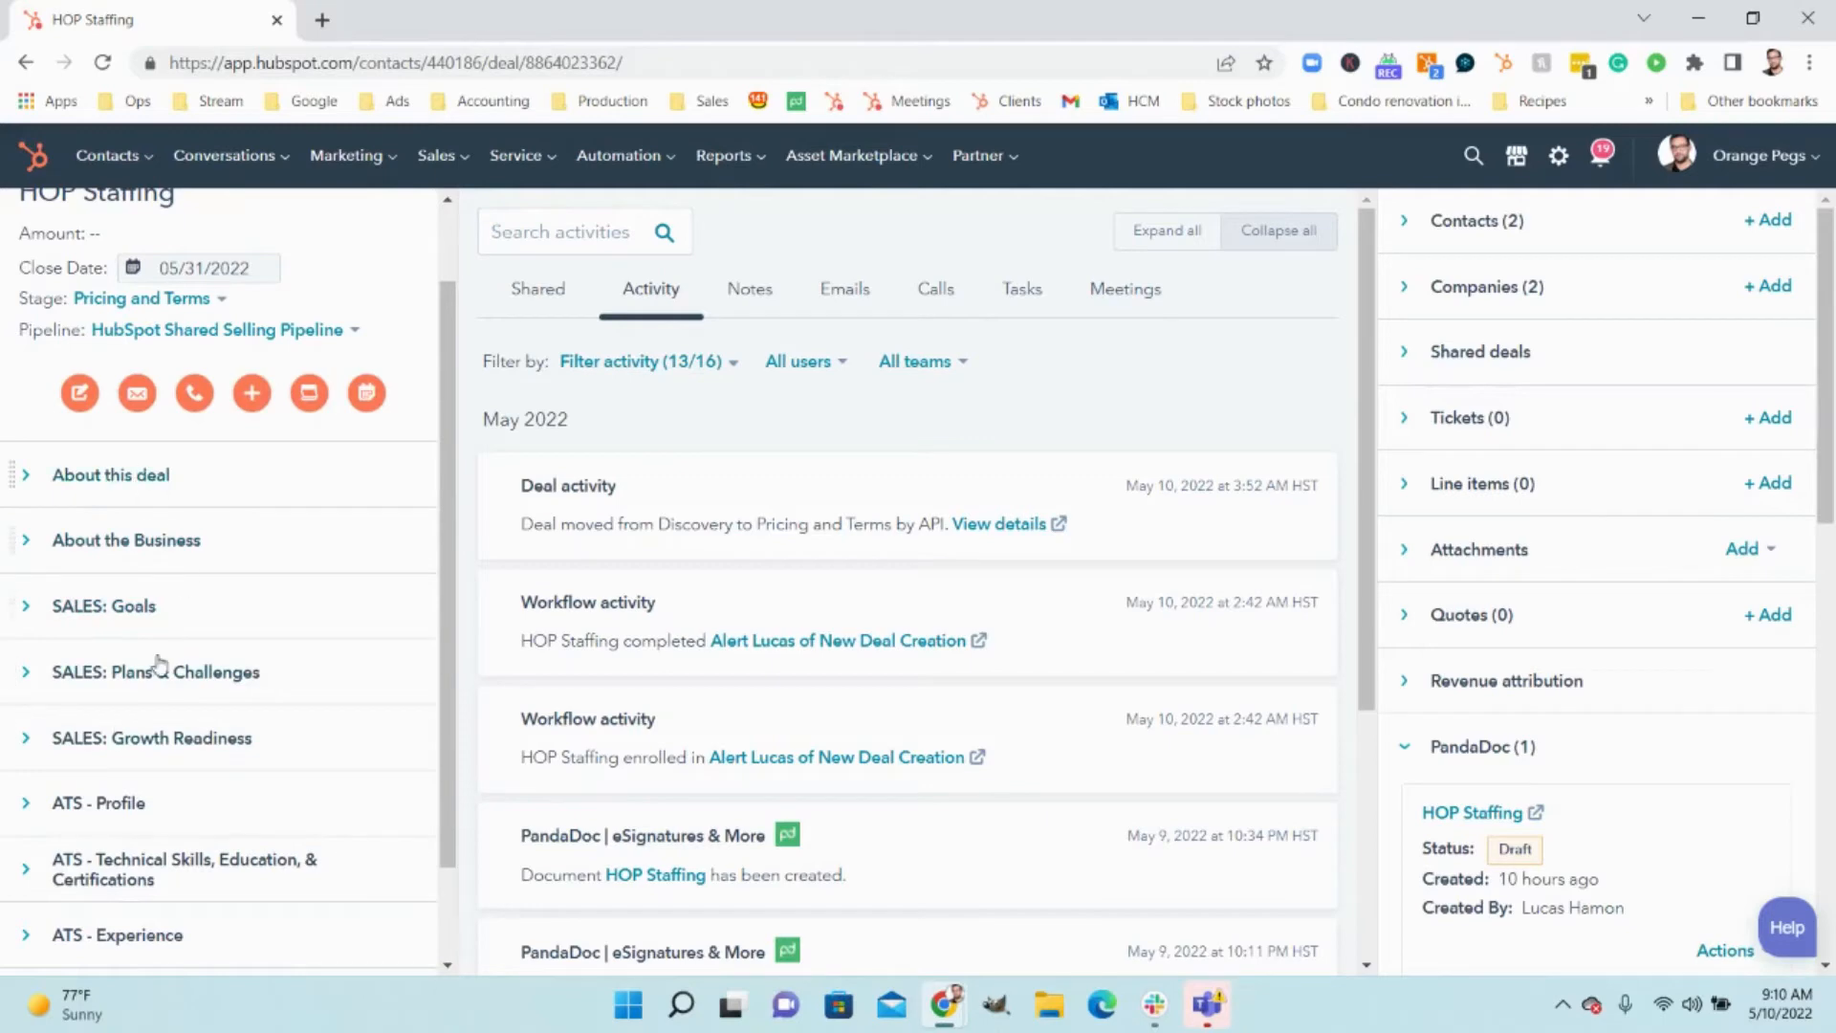
- Peek into the About the Business, SALES: Goals and SALES: Plans & Challenges sections, closing each one again
{"action": "left_click", "coordinate": [89, 564]}
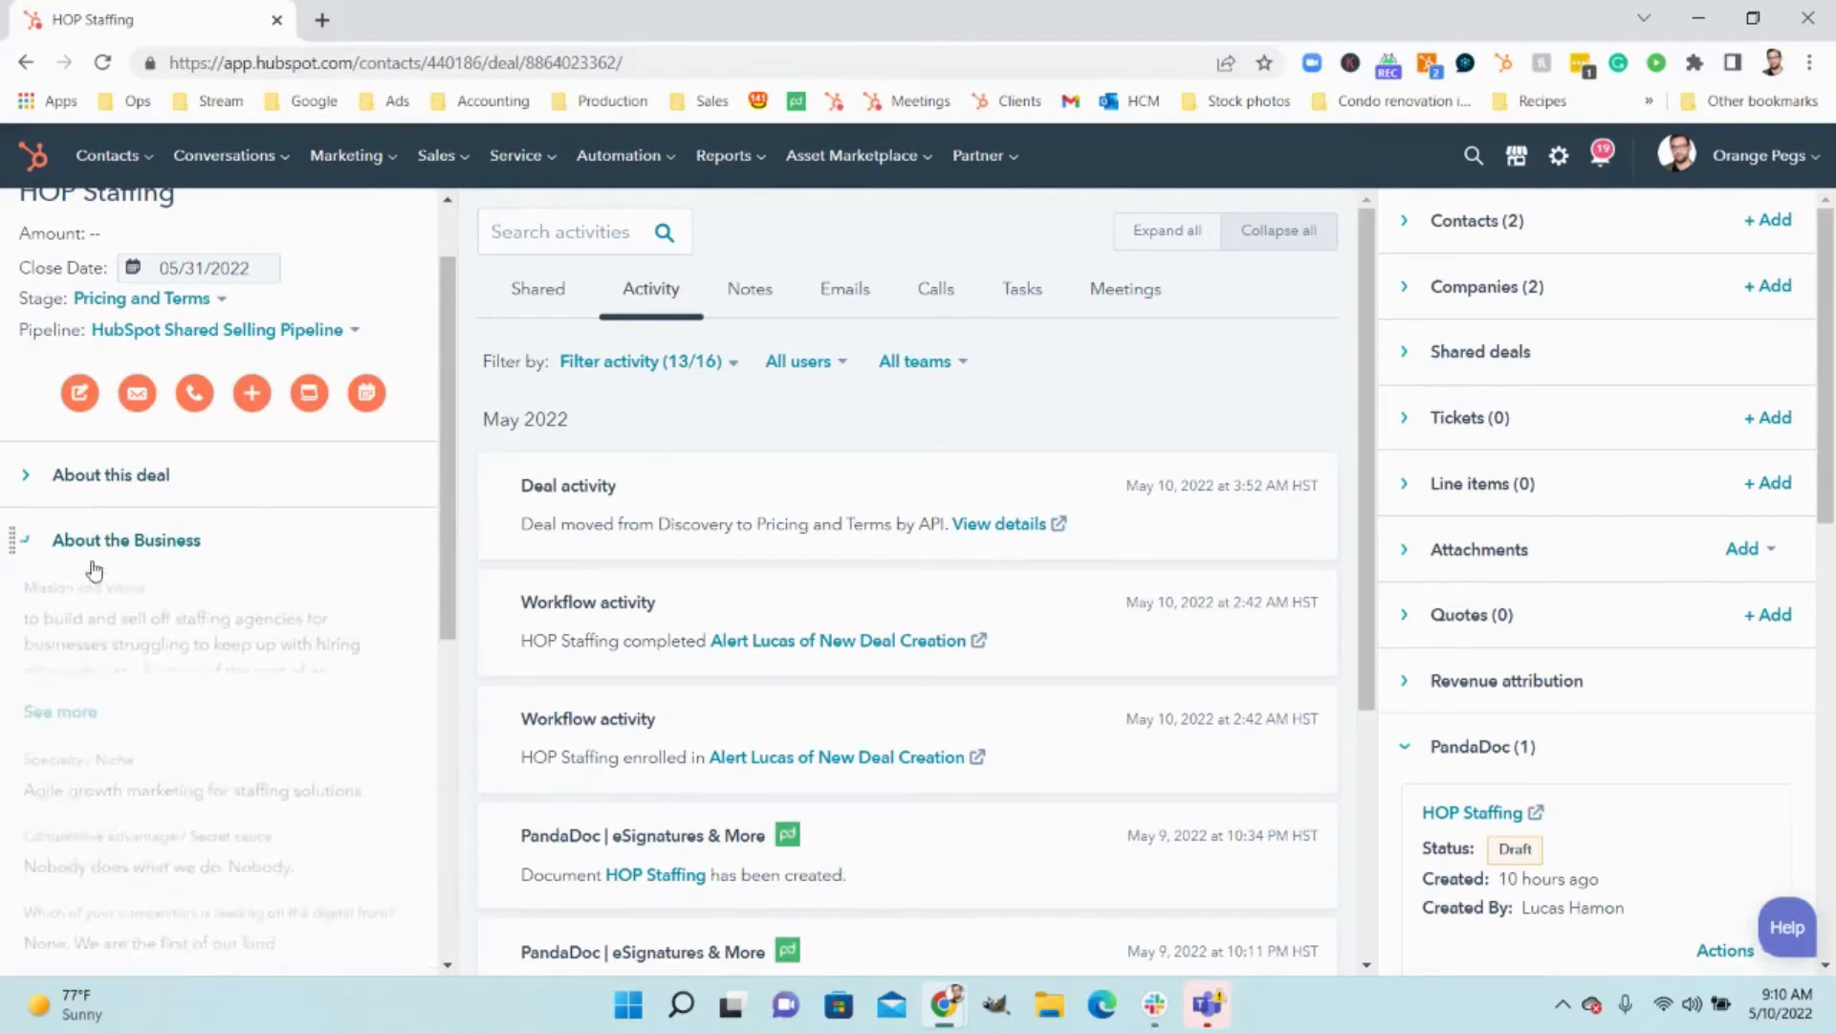
{"action": "left_click", "coordinate": [98, 550]}
{"action": "left_click", "coordinate": [99, 607]}
{"action": "left_click", "coordinate": [100, 617]}
{"action": "left_click", "coordinate": [127, 673]}
{"action": "left_click", "coordinate": [125, 675]}
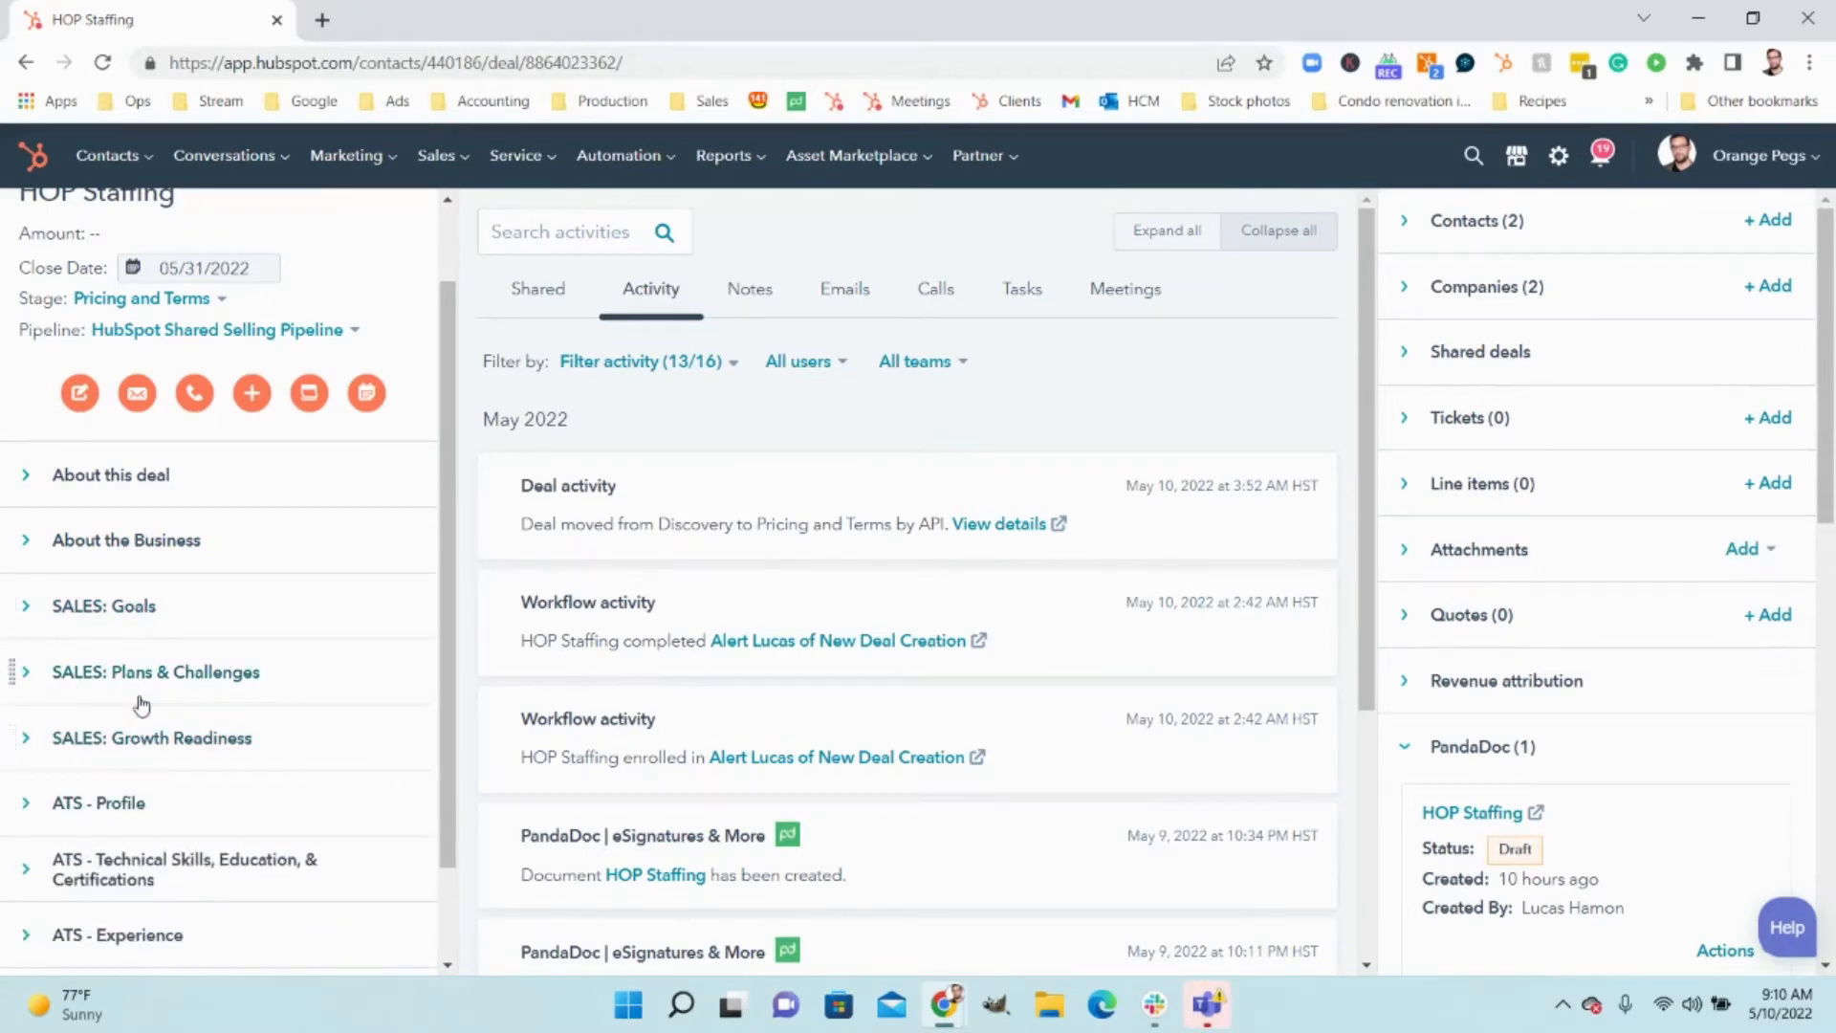
- Read through the About the Business fields, from Mission and Vision to client sources, and collapse the section
{"action": "left_click", "coordinate": [134, 560]}
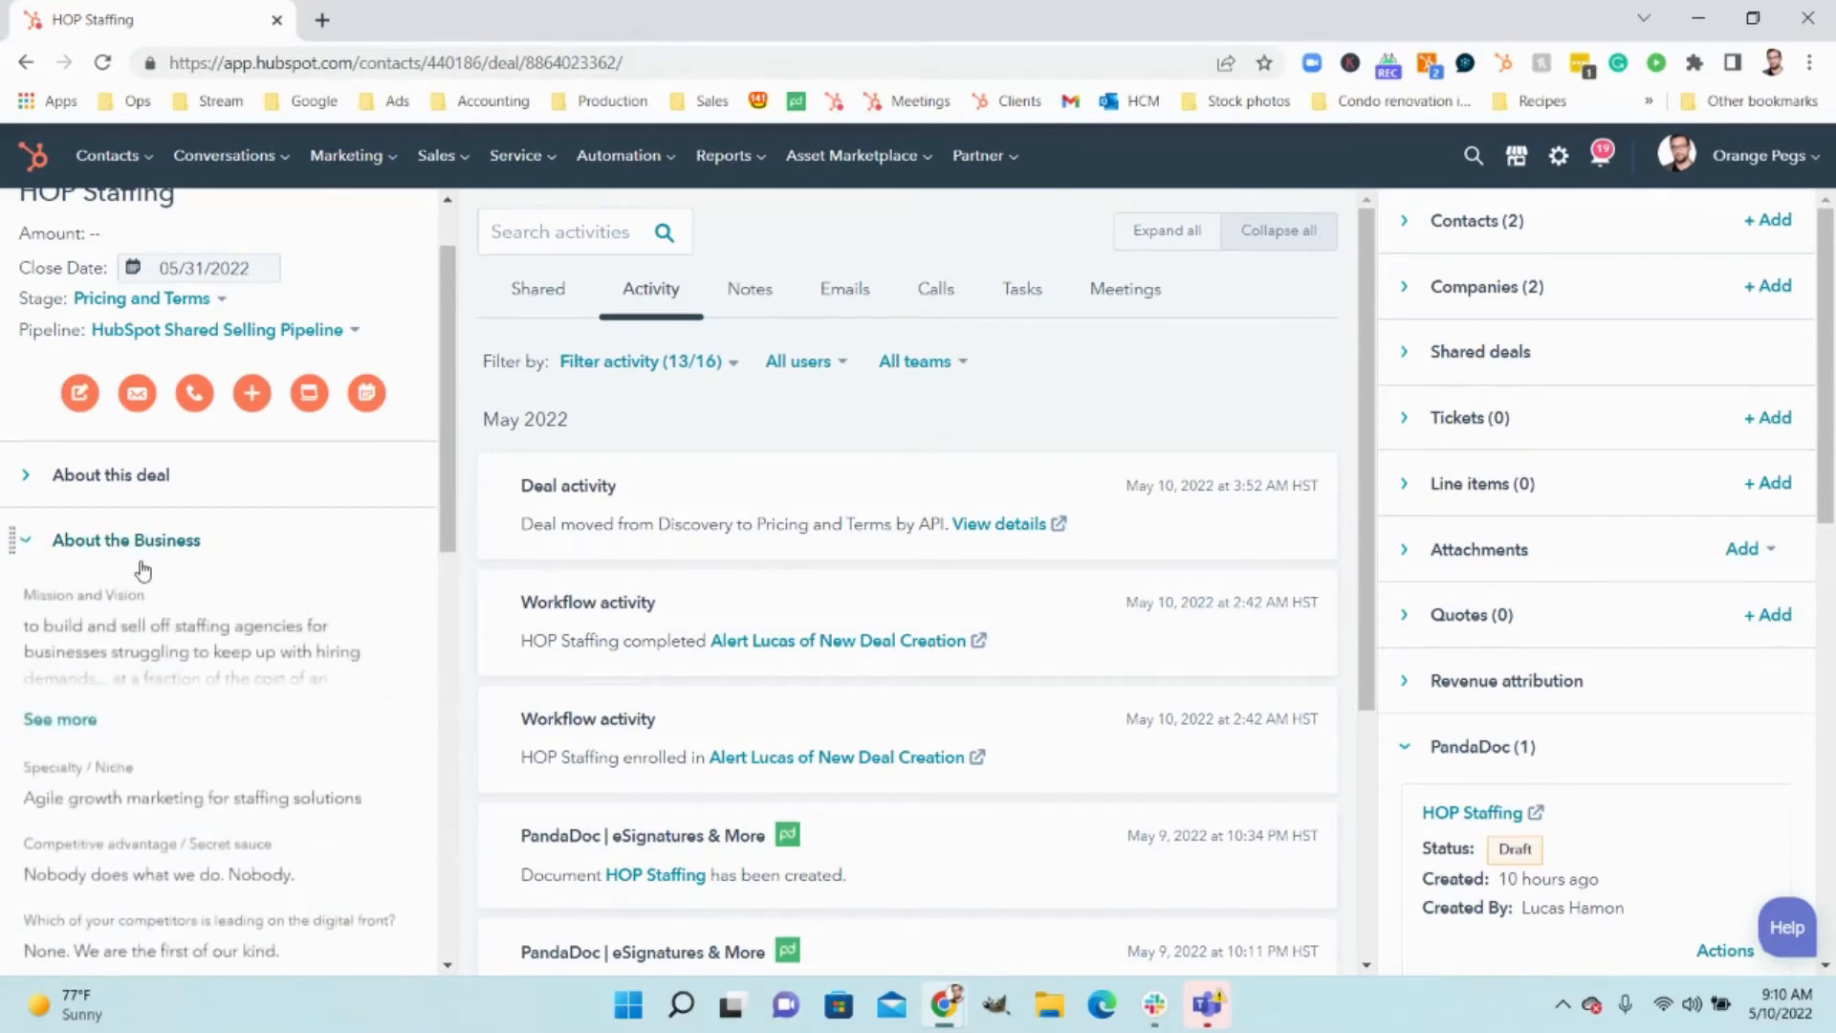
{"action": "scroll", "coordinate": [148, 573], "scroll_direction": "down", "scroll_amount": 5}
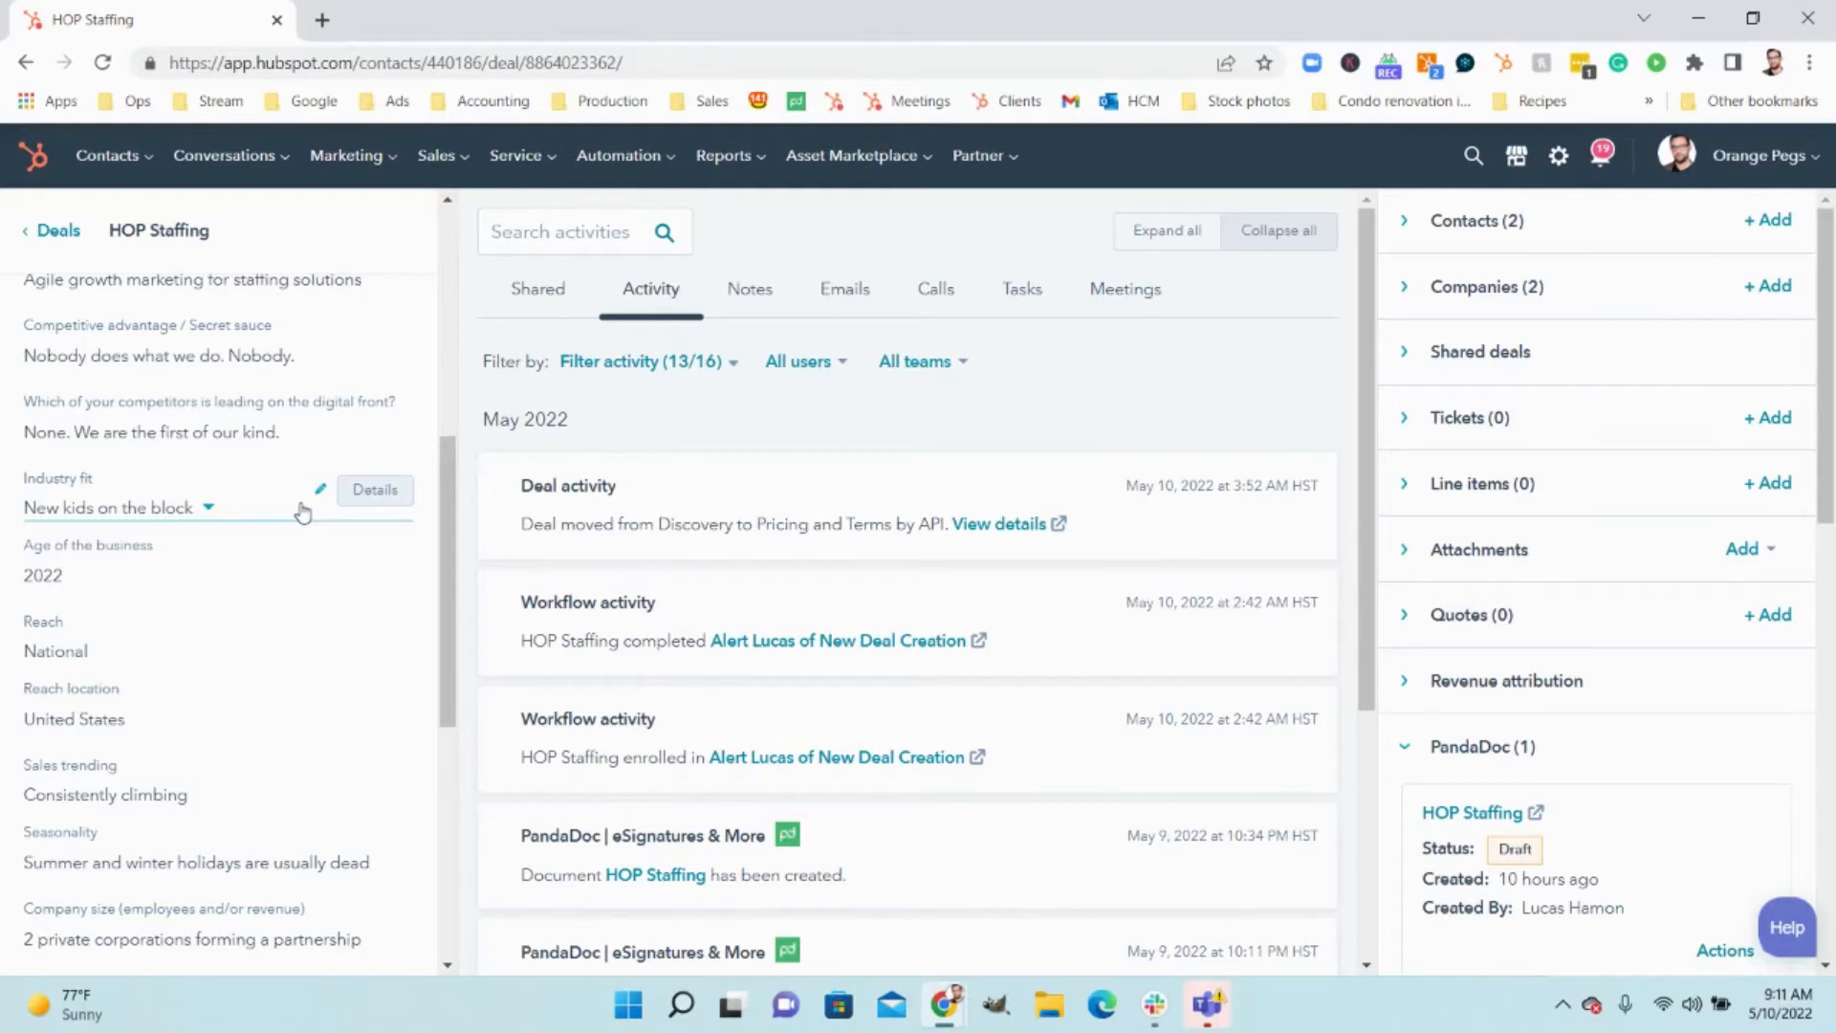
{"action": "scroll", "coordinate": [216, 603], "scroll_direction": "down", "scroll_amount": 1}
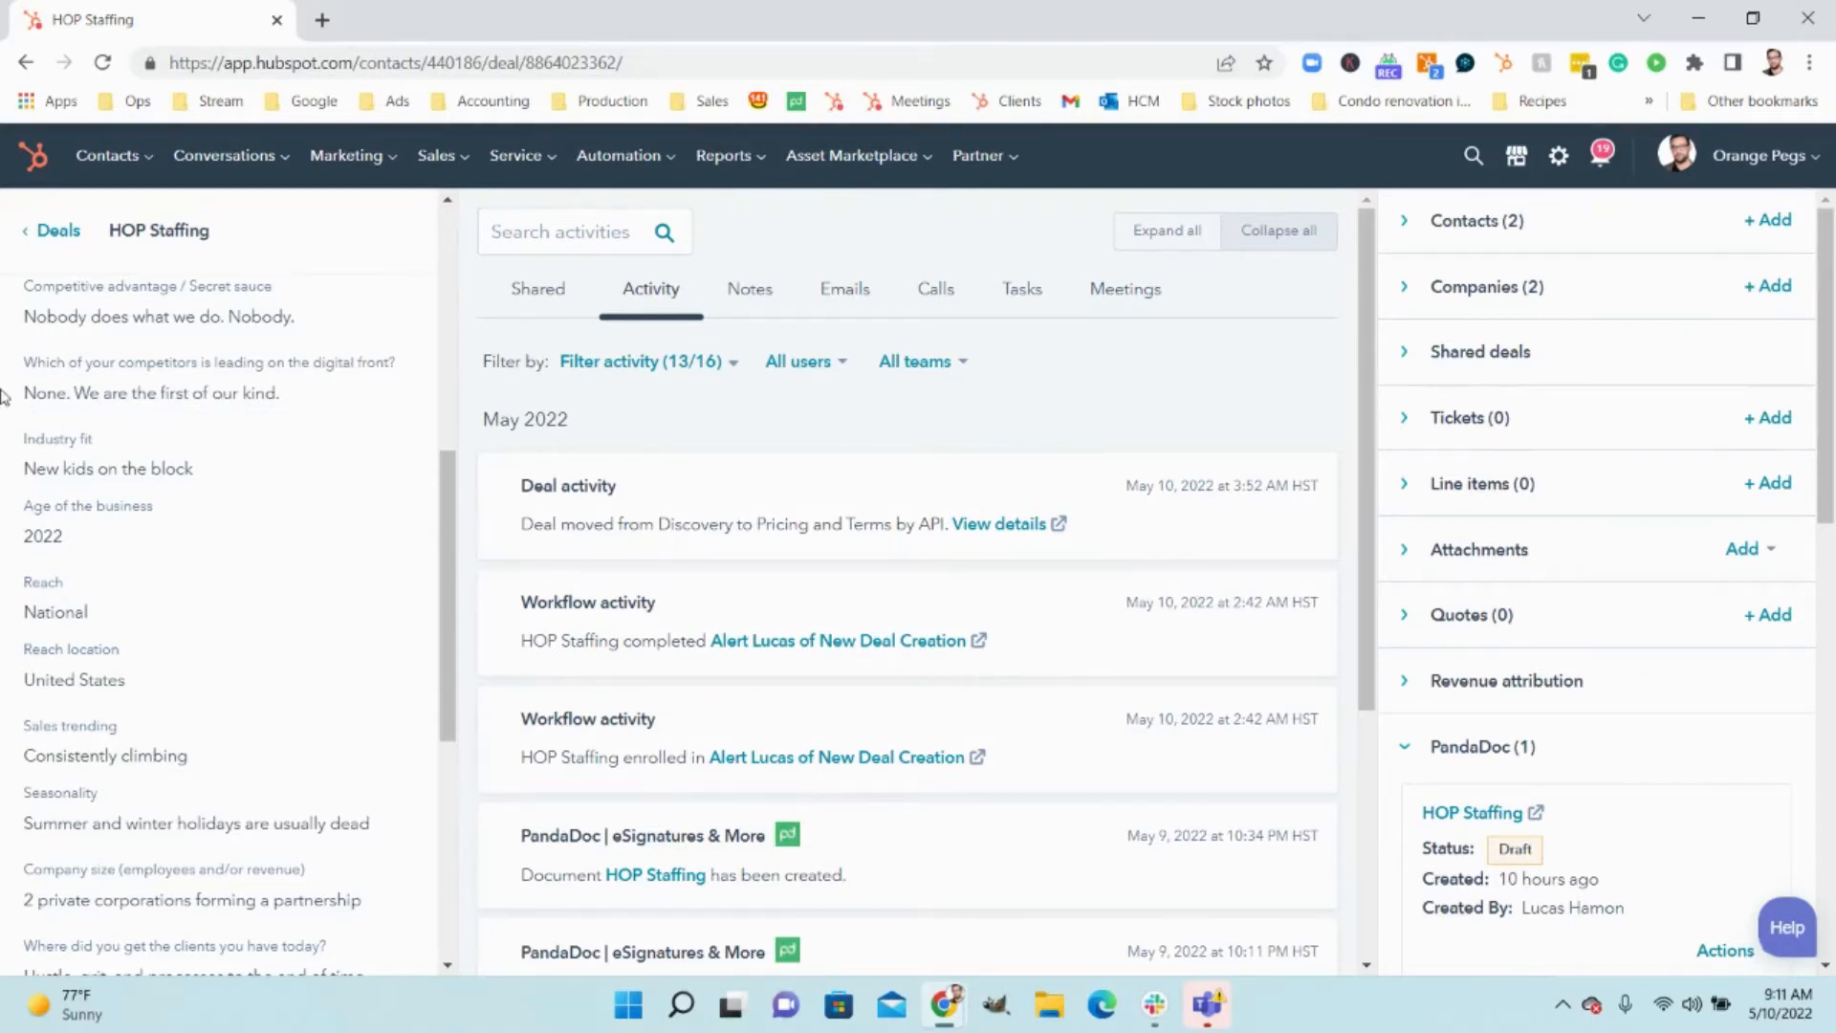
{"action": "scroll", "coordinate": [119, 786], "scroll_direction": "down", "scroll_amount": 1}
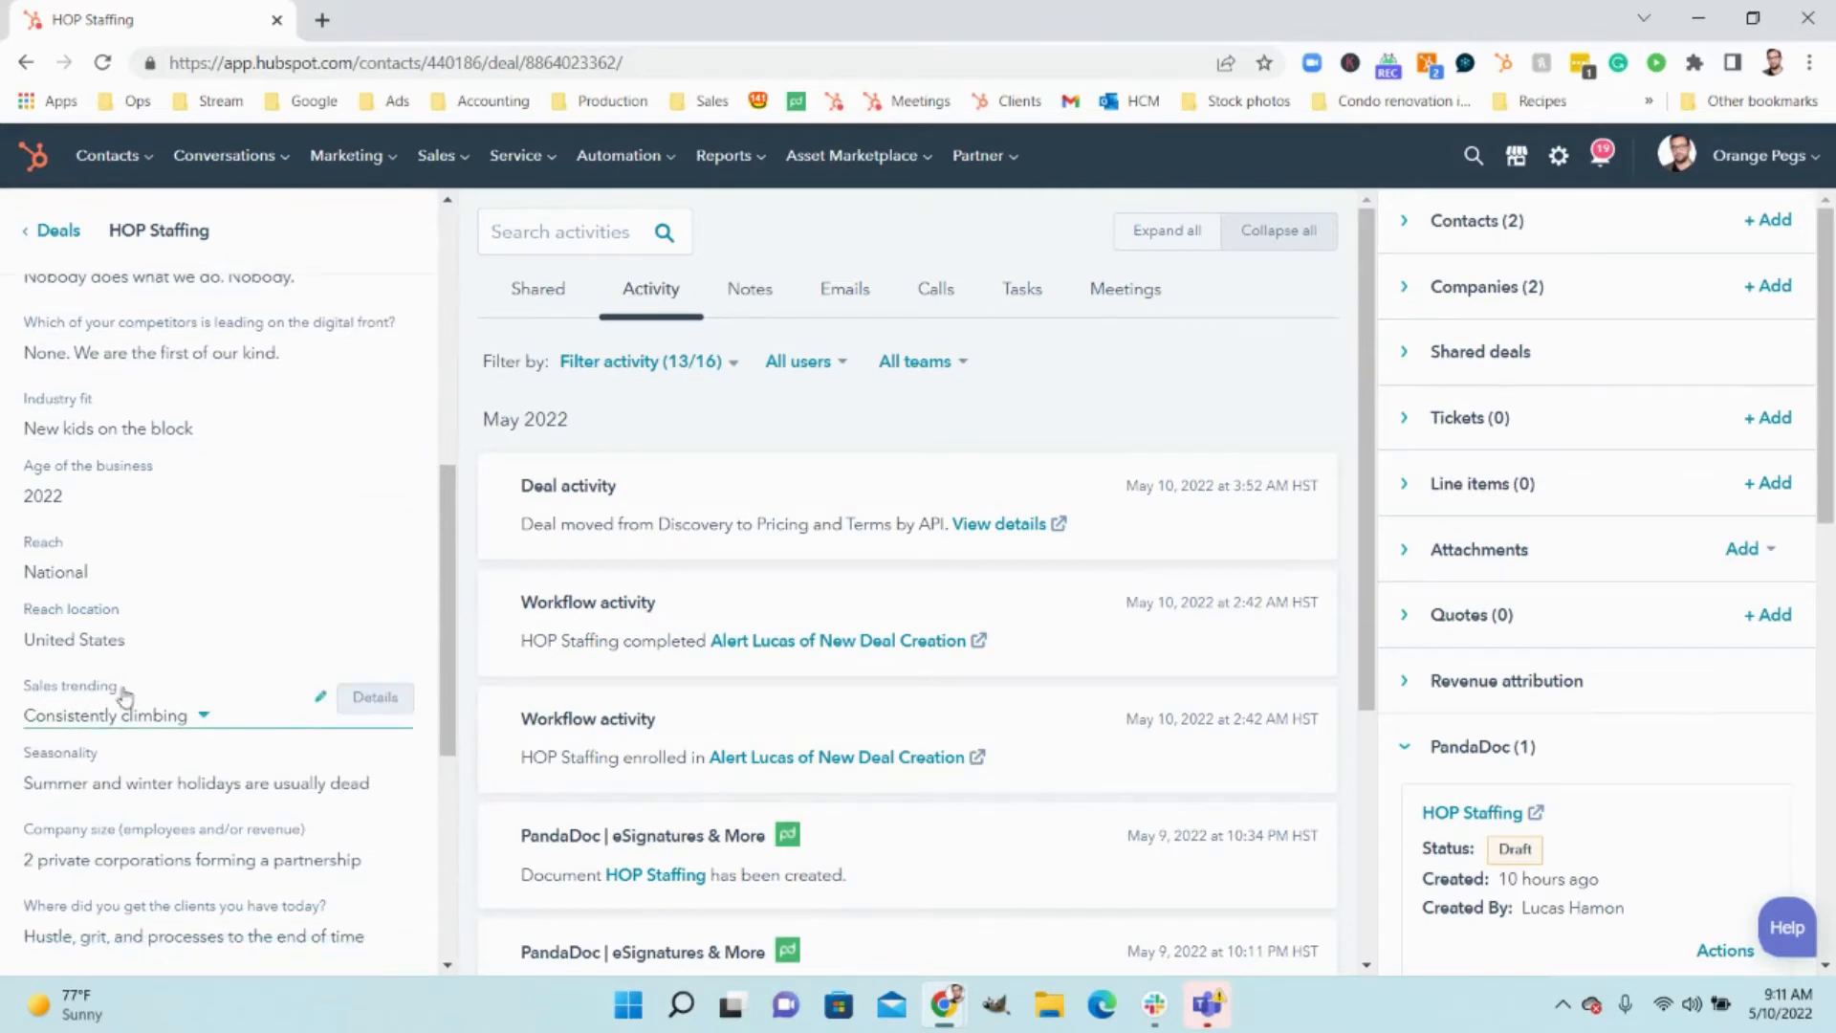
{"action": "scroll", "coordinate": [122, 697], "scroll_direction": "down", "scroll_amount": 1}
{"action": "scroll", "coordinate": [181, 577], "scroll_direction": "up", "scroll_amount": 10}
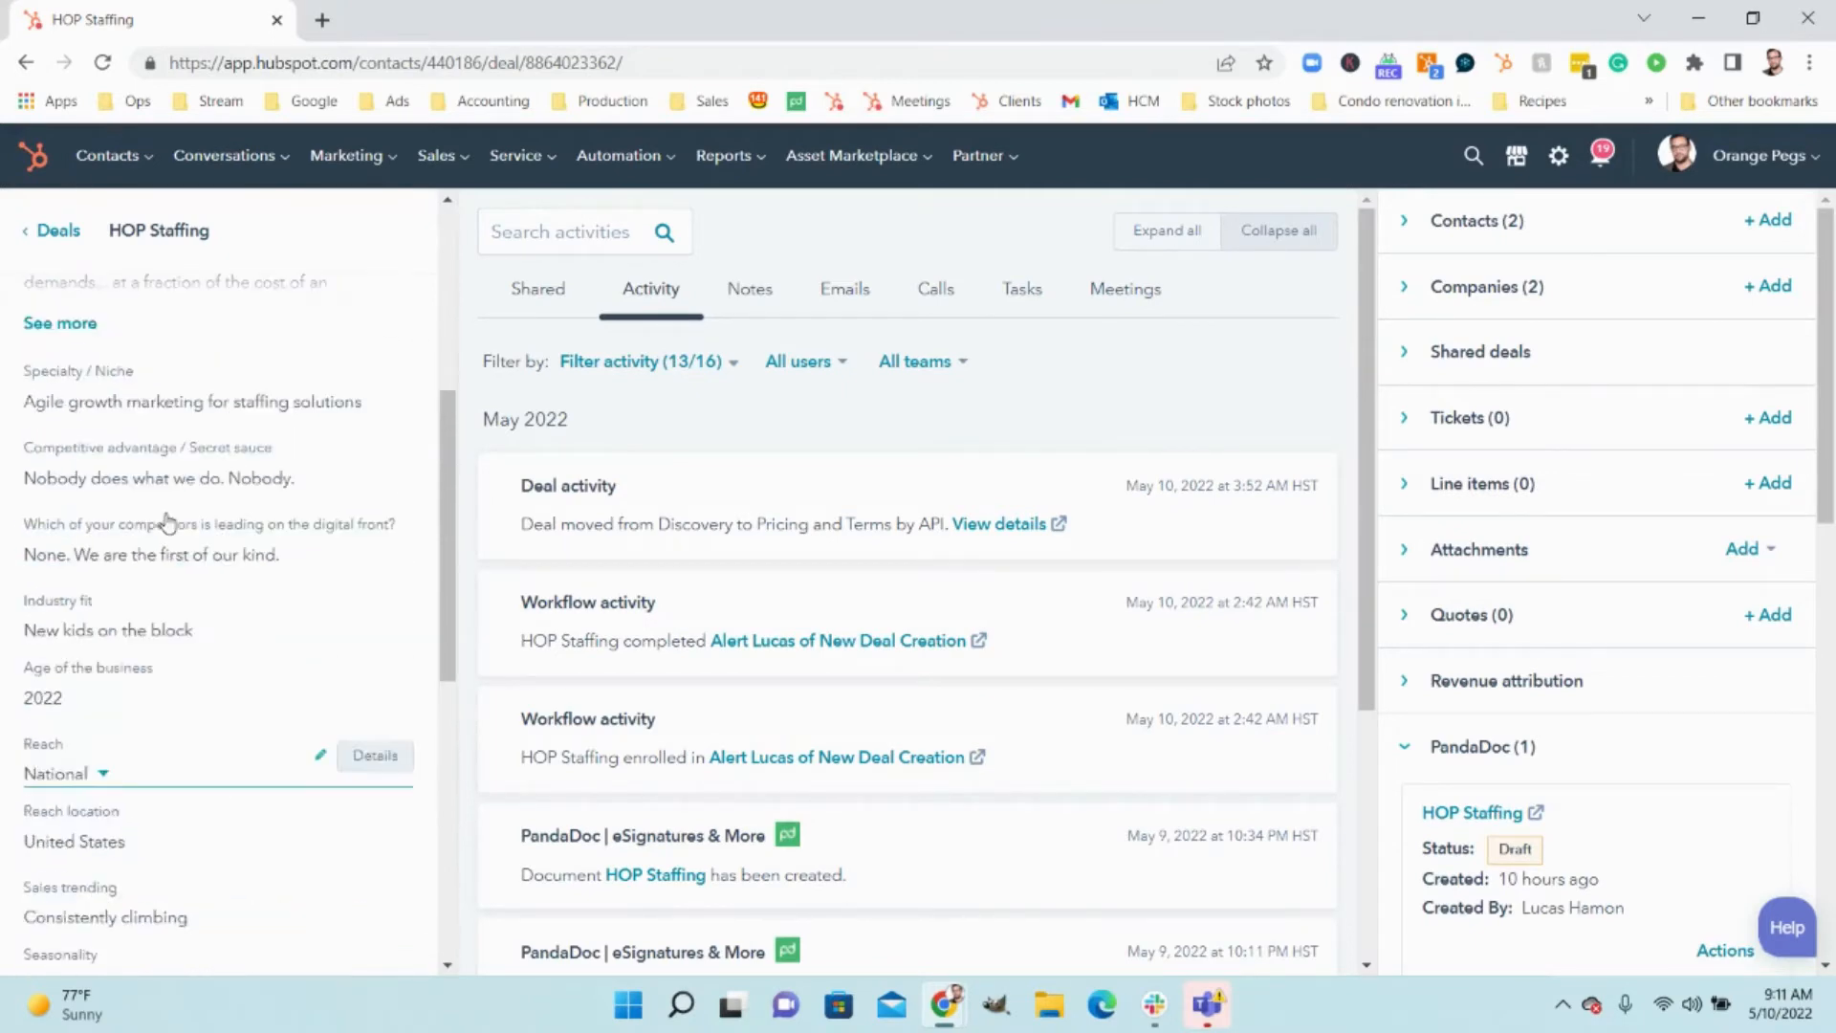
{"action": "left_click", "coordinate": [112, 619]}
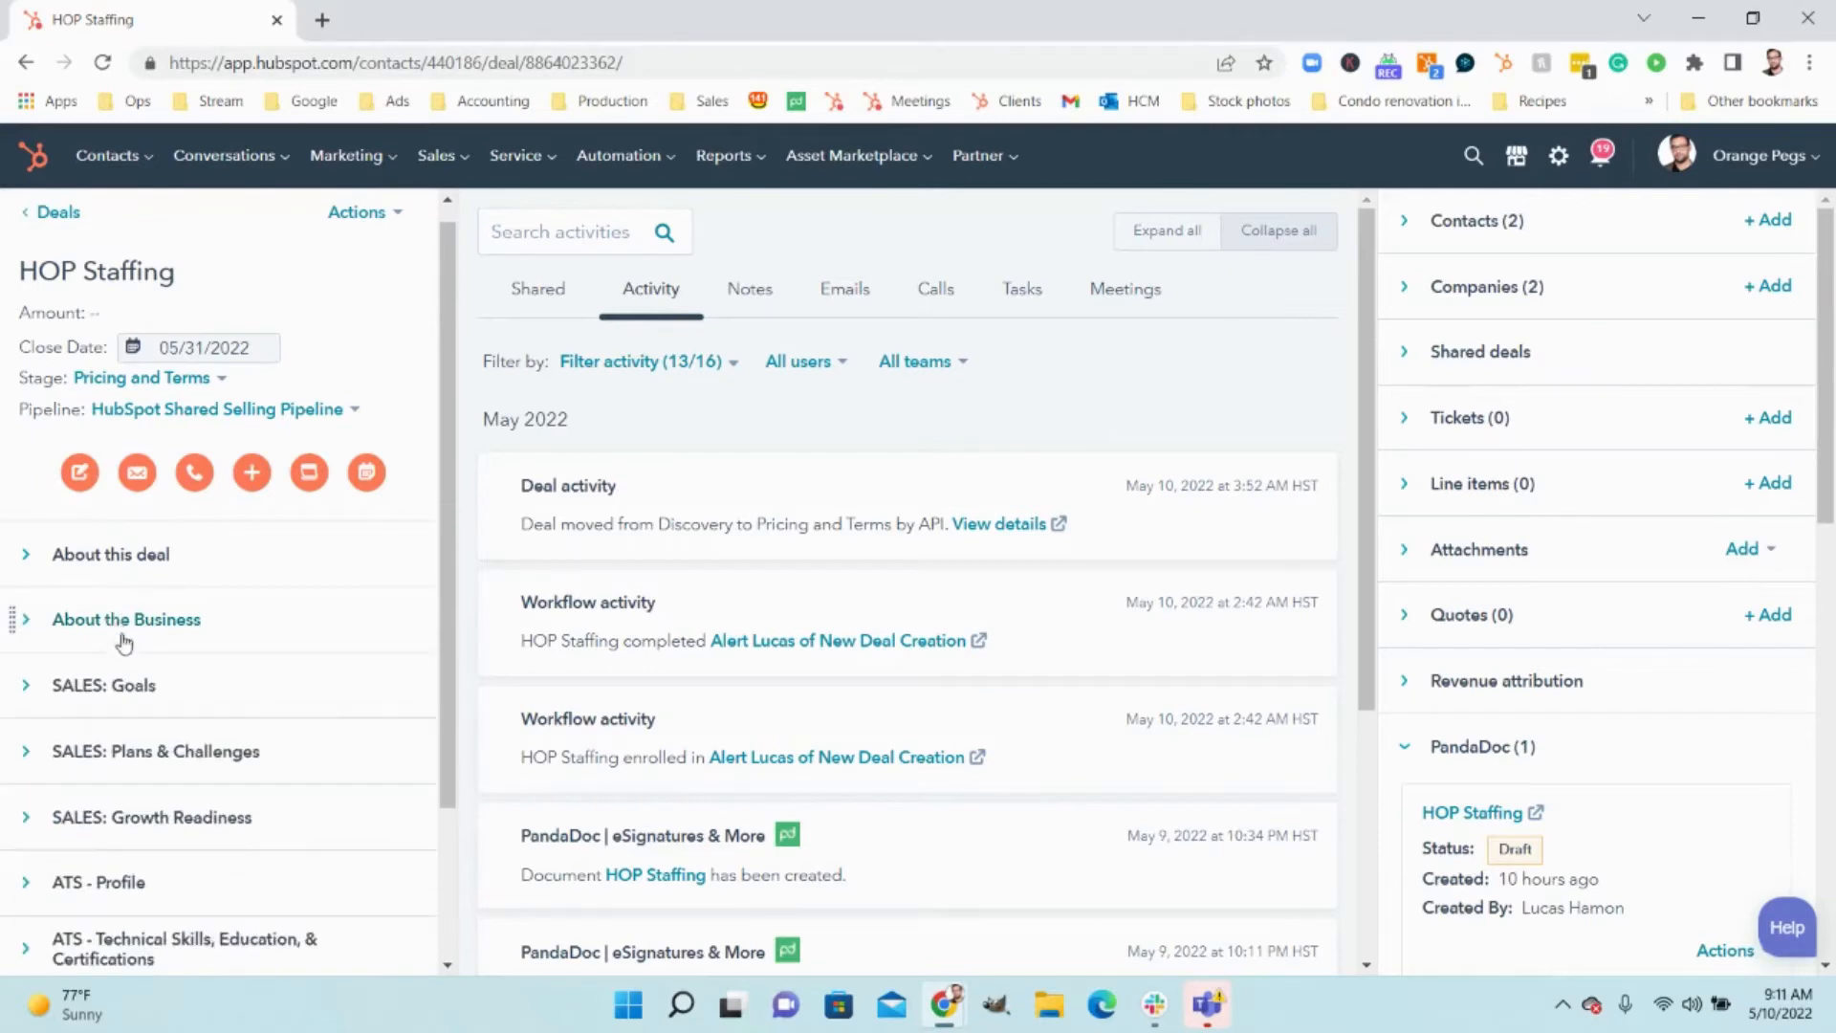
- Expand the SALES: Goals section and read its fields on growth specifics, timing and achievability
{"action": "scroll", "coordinate": [124, 574], "scroll_direction": "down", "scroll_amount": 4}
{"action": "left_click", "coordinate": [122, 490]}
{"action": "scroll", "coordinate": [143, 593], "scroll_direction": "down", "scroll_amount": 2}
{"action": "scroll", "coordinate": [165, 681], "scroll_direction": "down", "scroll_amount": 4}
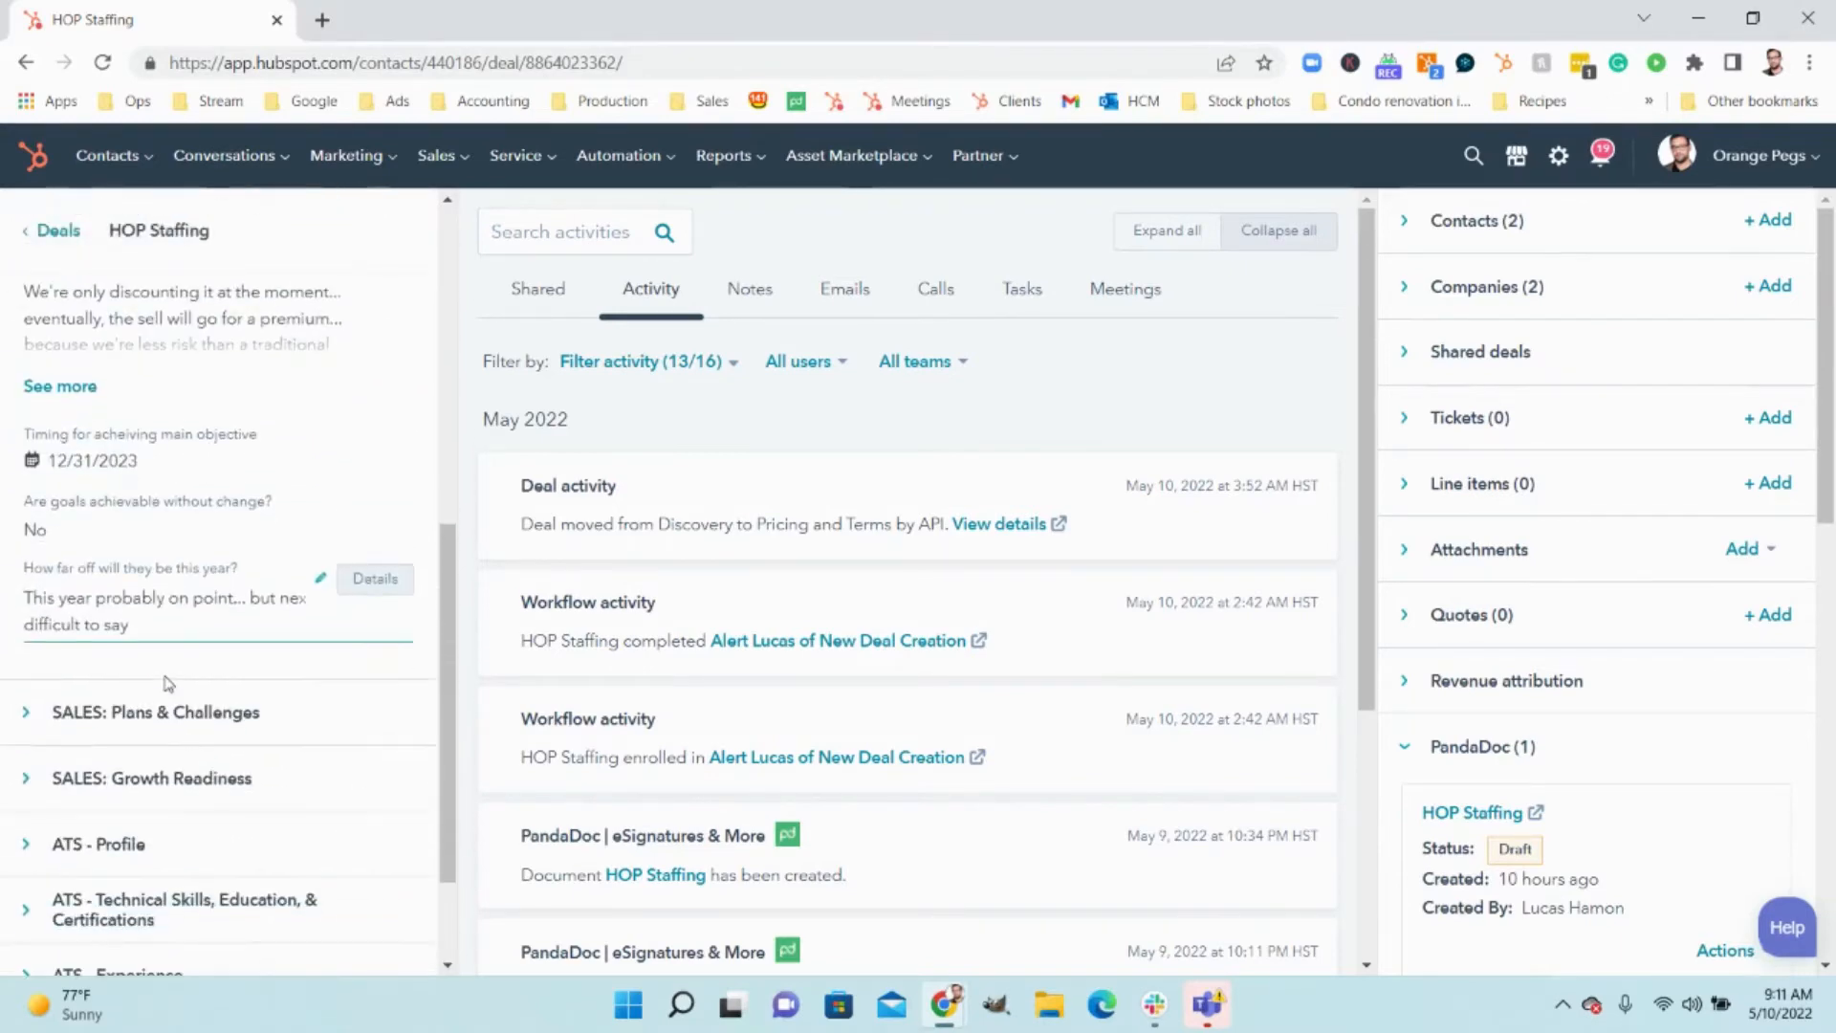
- Look through the SALES: Plans & Challenges and SALES: Growth Readiness fields, collapsing each section after viewing
{"action": "left_click", "coordinate": [165, 708]}
{"action": "scroll", "coordinate": [170, 708], "scroll_direction": "down", "scroll_amount": 2}
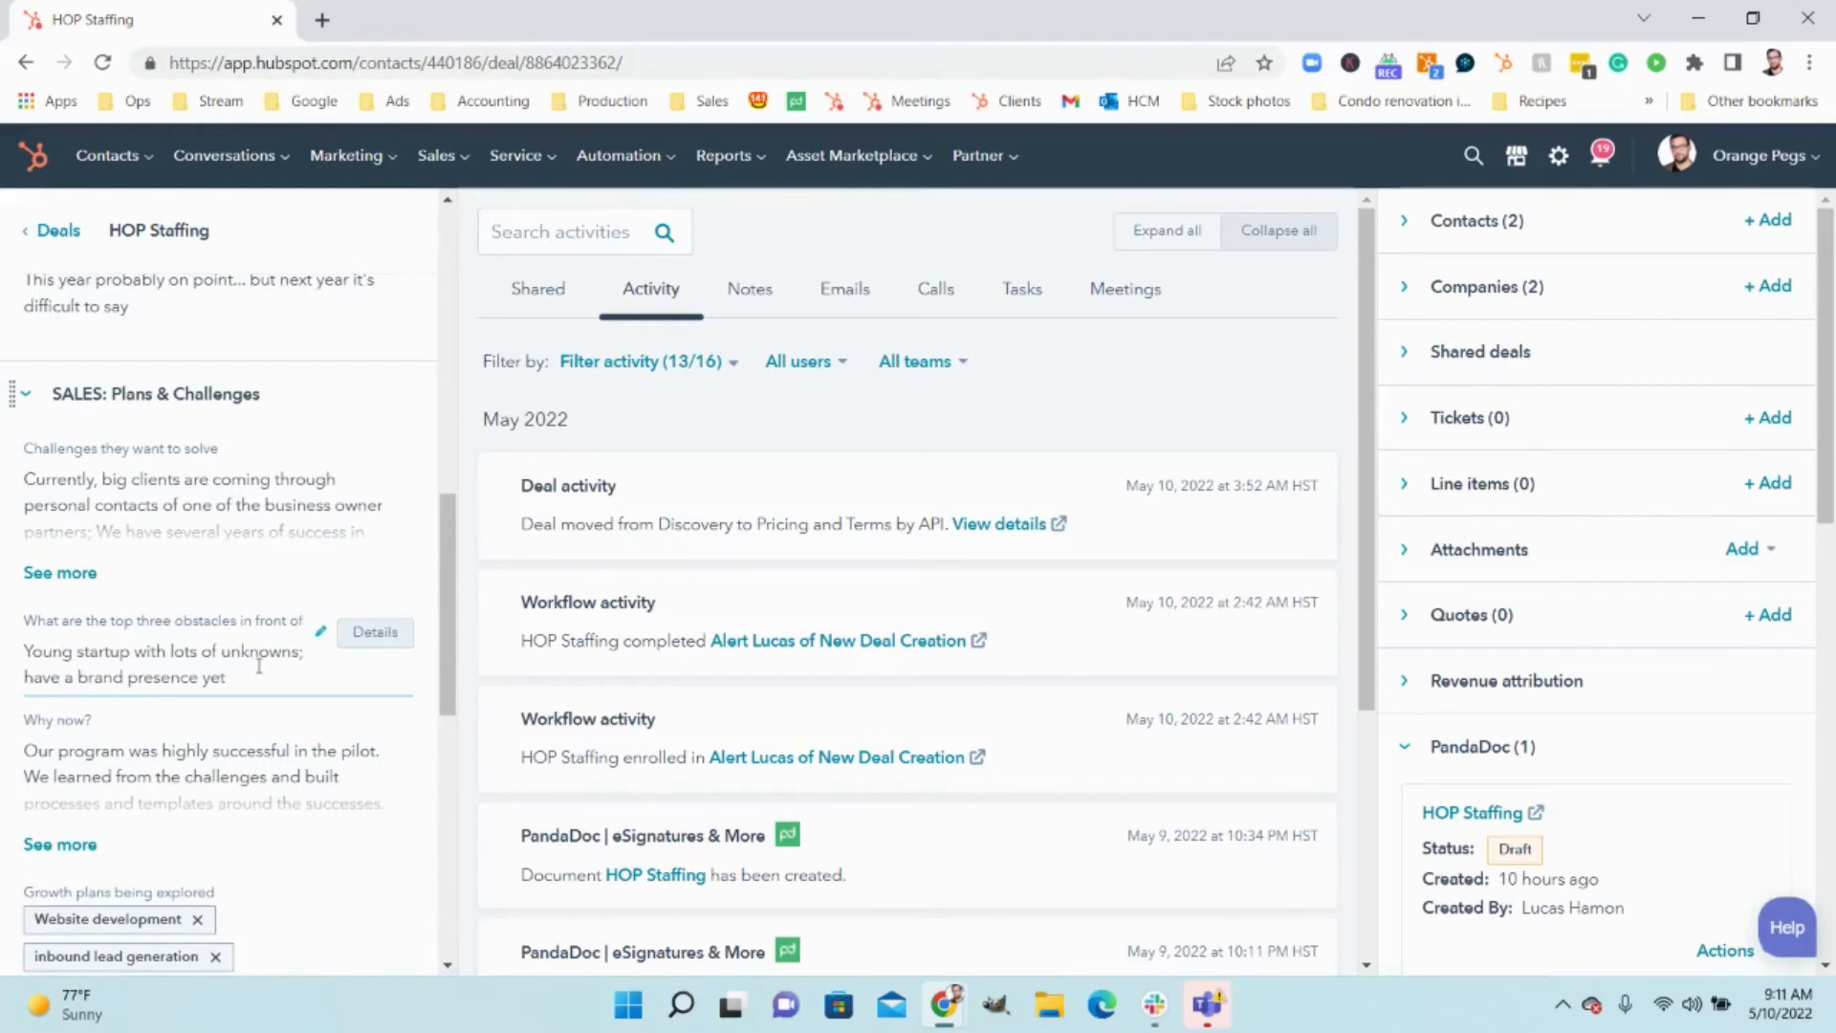
{"action": "left_click", "coordinate": [26, 394]}
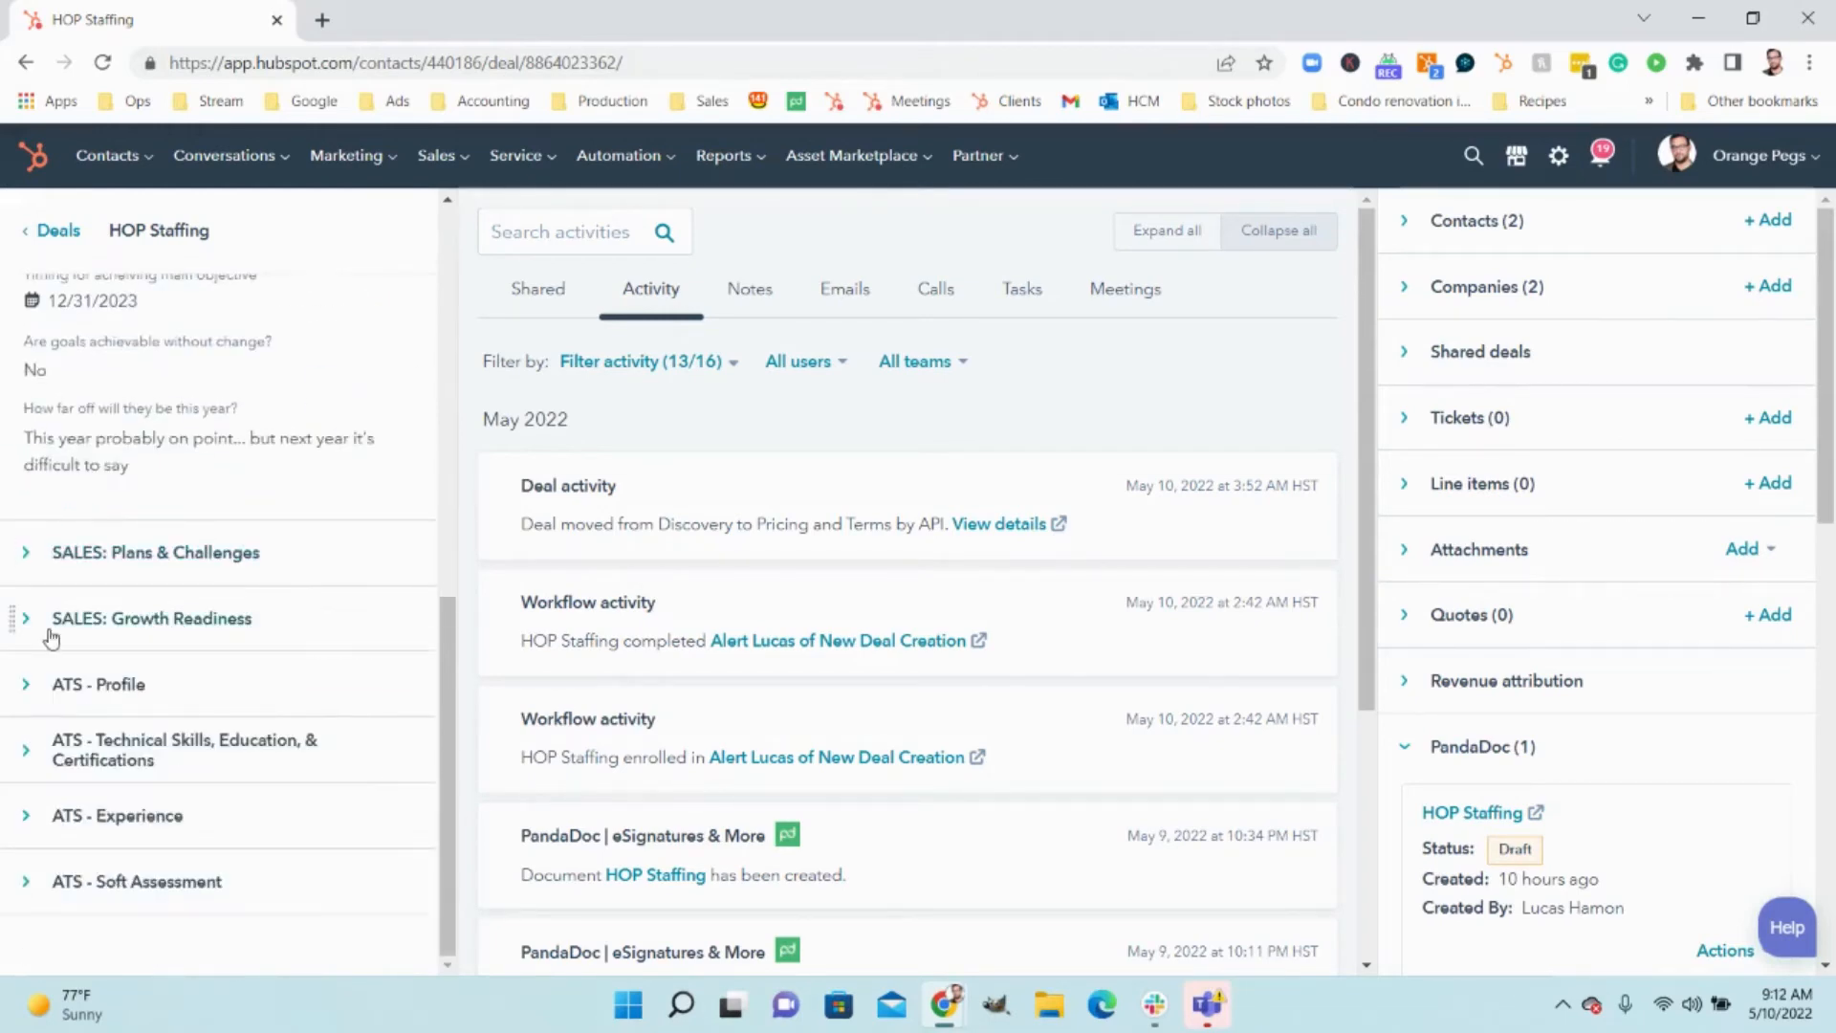
{"action": "left_click", "coordinate": [116, 633]}
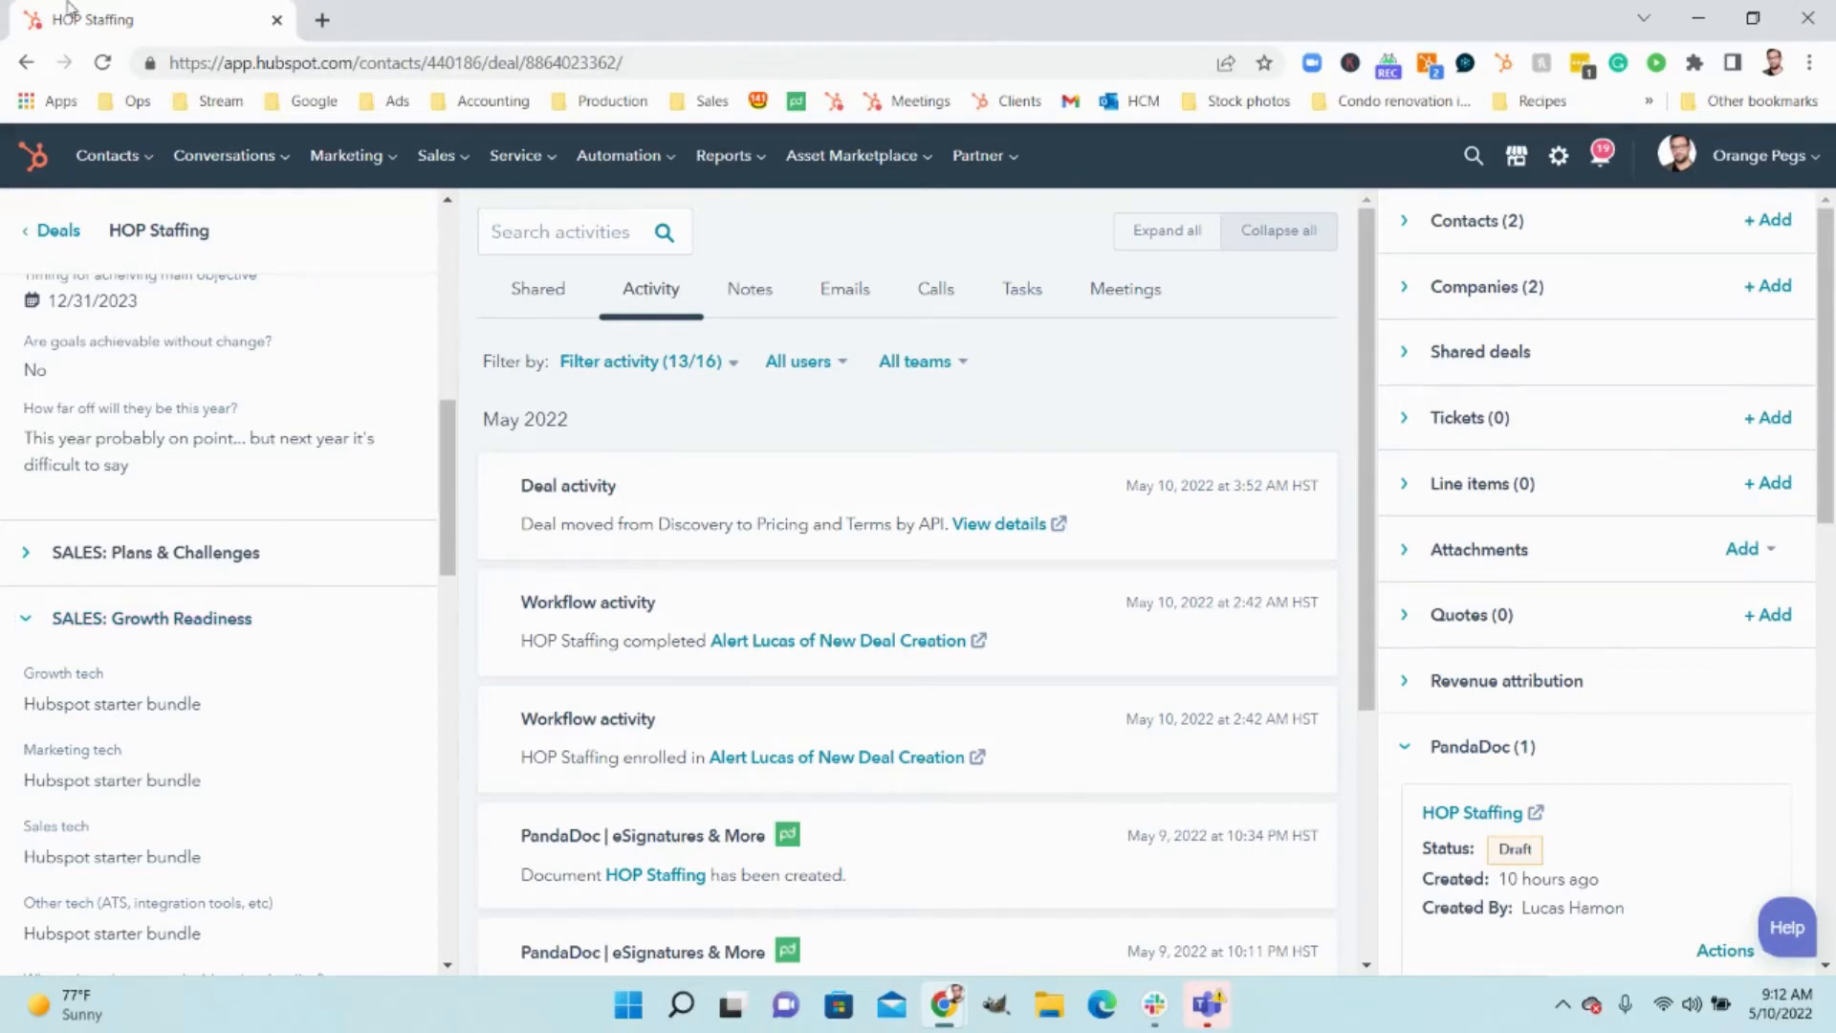
{"action": "left_click", "coordinate": [169, 620]}
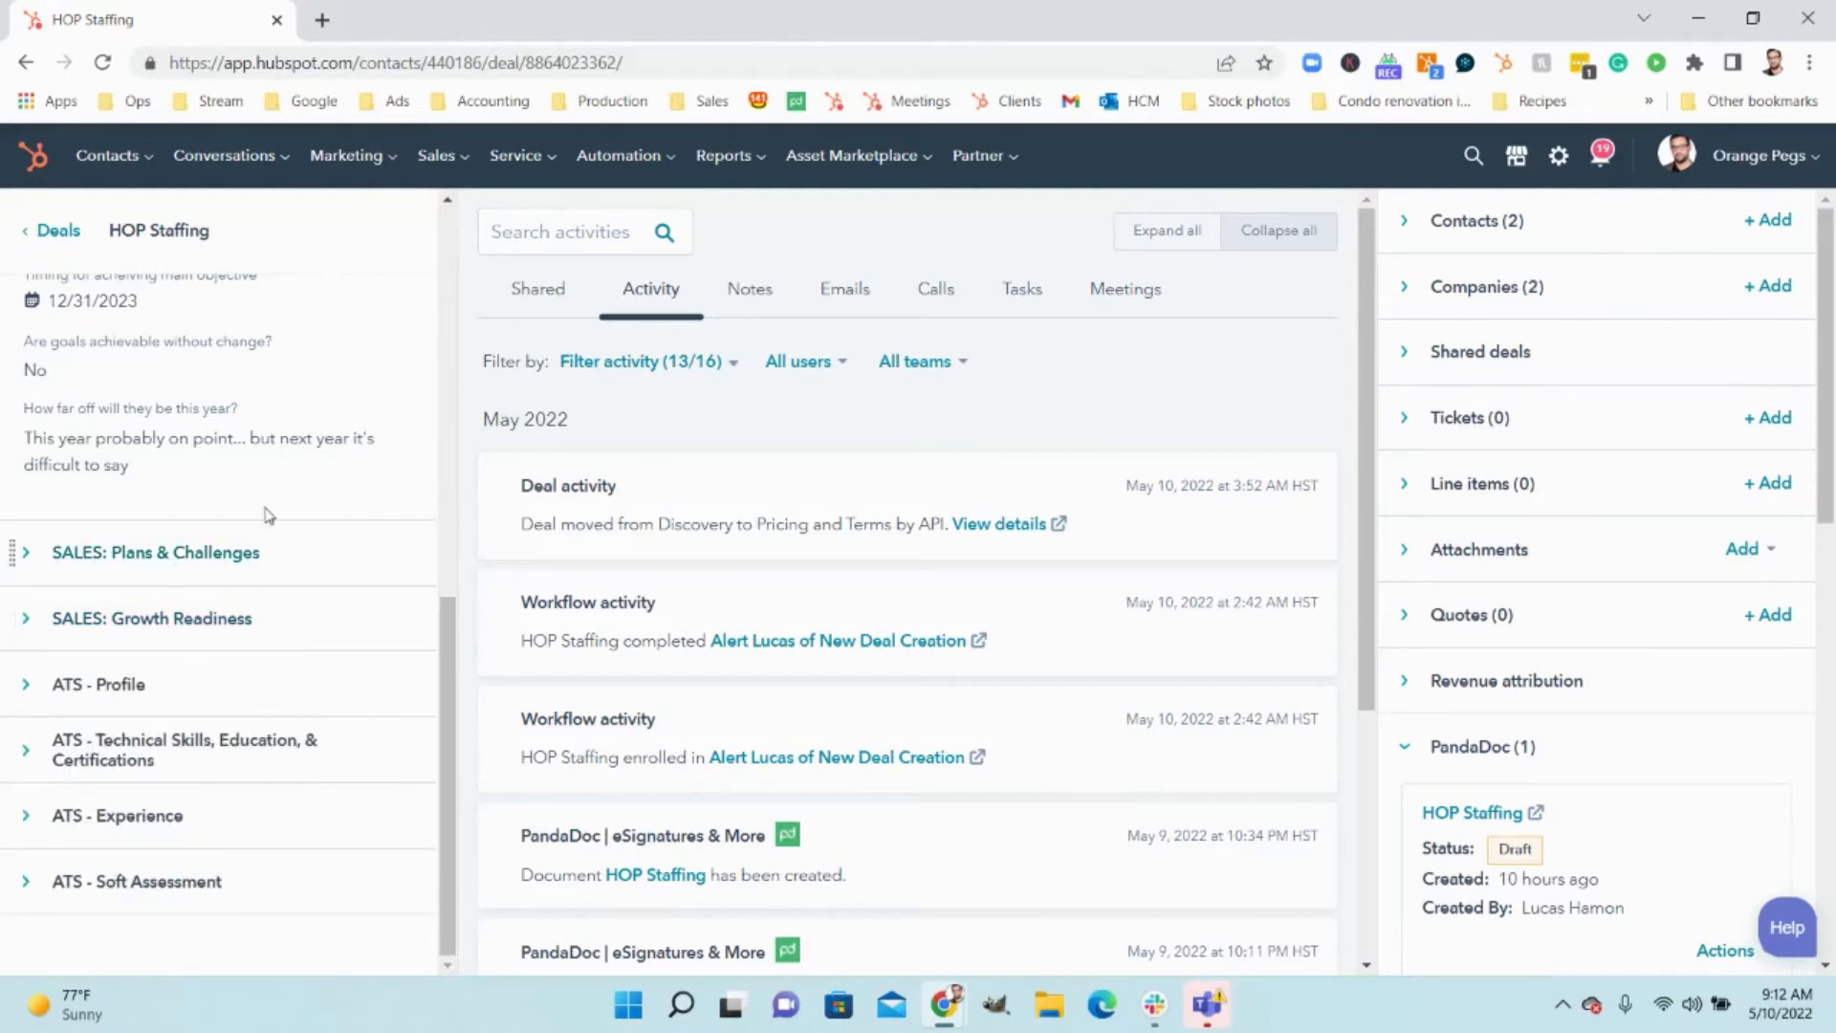
- Collapse the SALES: Goals section and return to the overview of all property sections
{"action": "scroll", "coordinate": [176, 574], "scroll_direction": "up", "scroll_amount": 3}
{"action": "scroll", "coordinate": [115, 792], "scroll_direction": "down", "scroll_amount": 1}
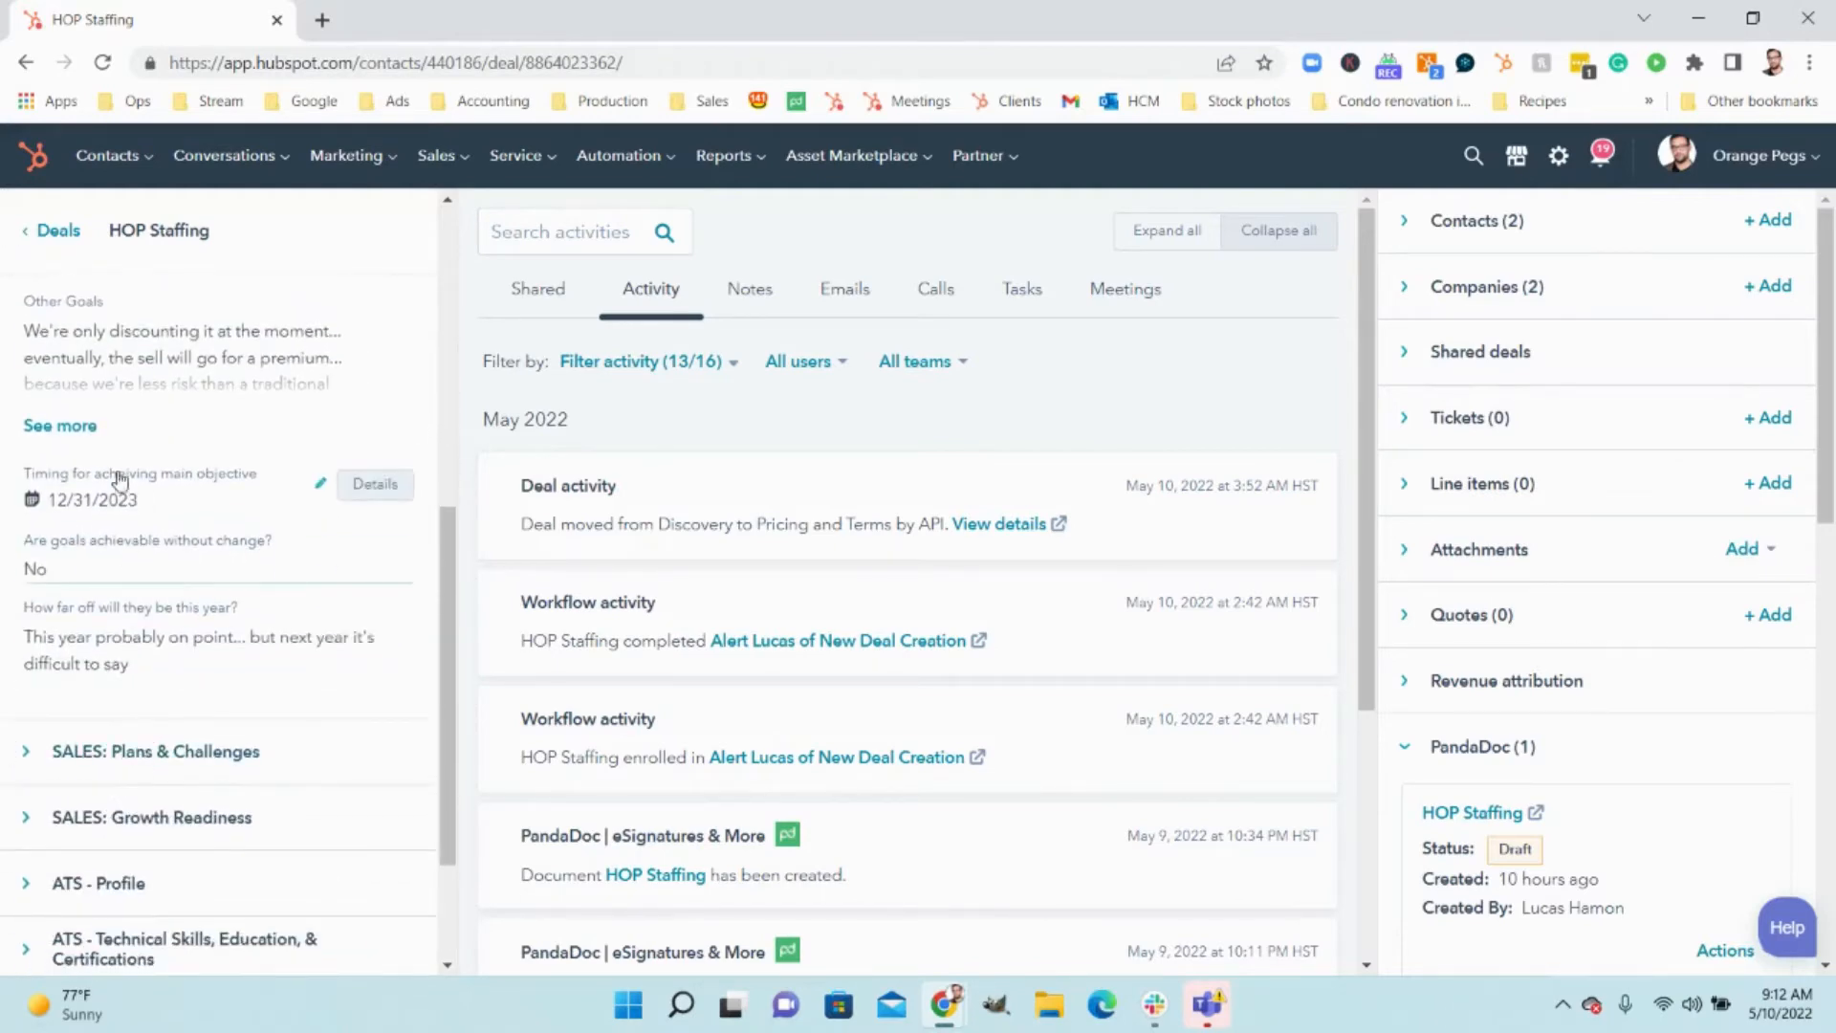
{"action": "scroll", "coordinate": [120, 670], "scroll_direction": "up", "scroll_amount": 3}
{"action": "left_click", "coordinate": [159, 375]}
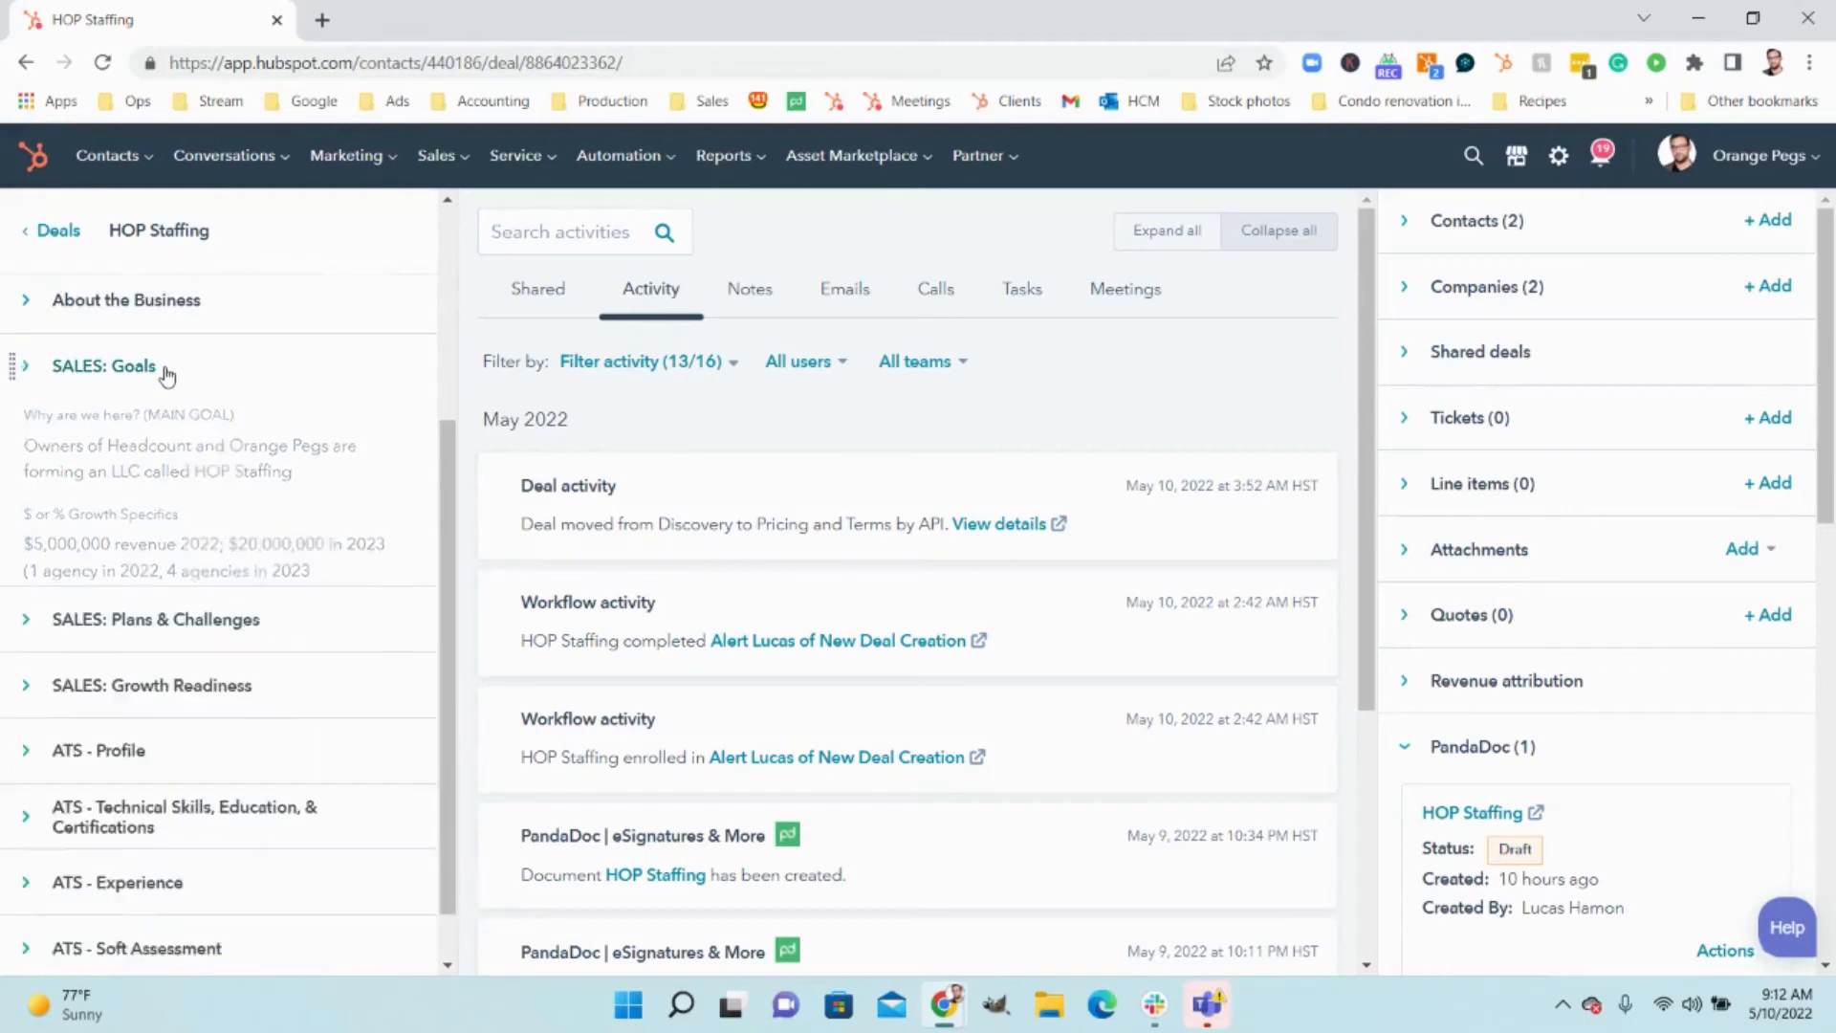
{"action": "scroll", "coordinate": [143, 439], "scroll_direction": "up", "scroll_amount": 2}
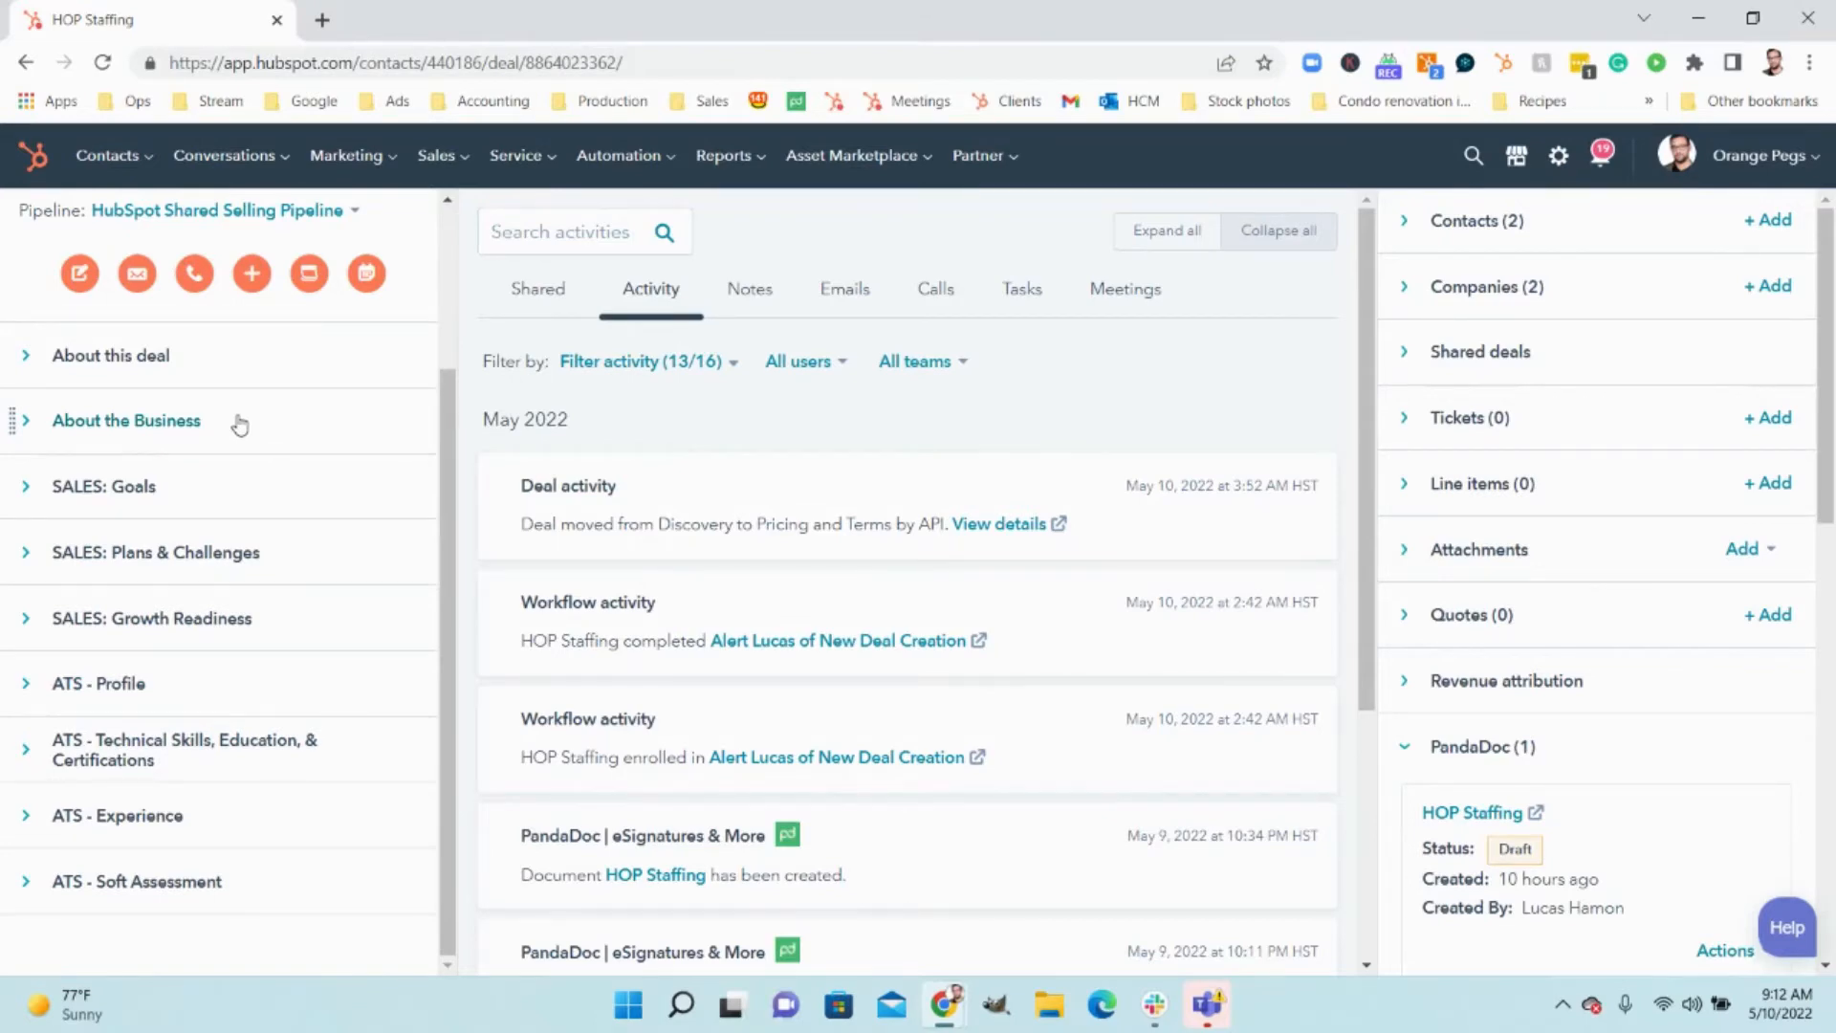
- Switch to PandaDoc and open the MASTER 2021 Growth Services DRAFT PROPOSAL template from the SALES folder
{"action": "key", "text": "alt+Tab"}
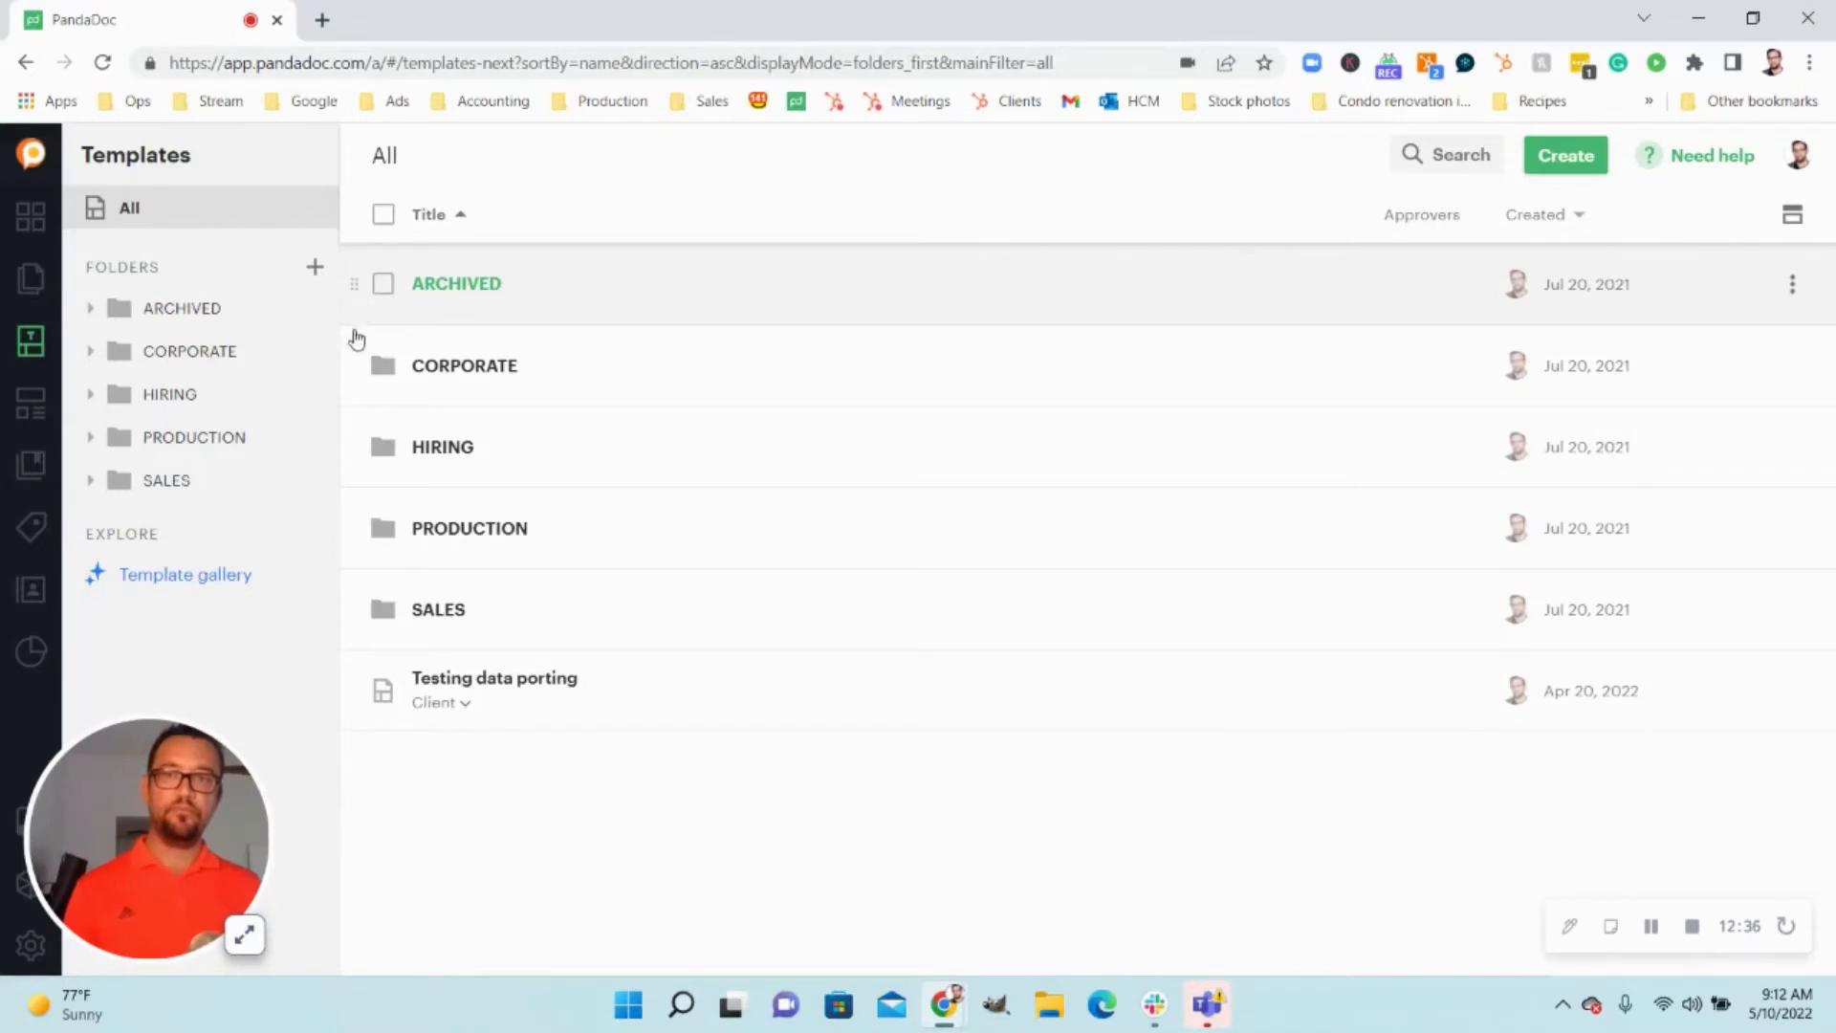
{"action": "left_click", "coordinate": [463, 625]}
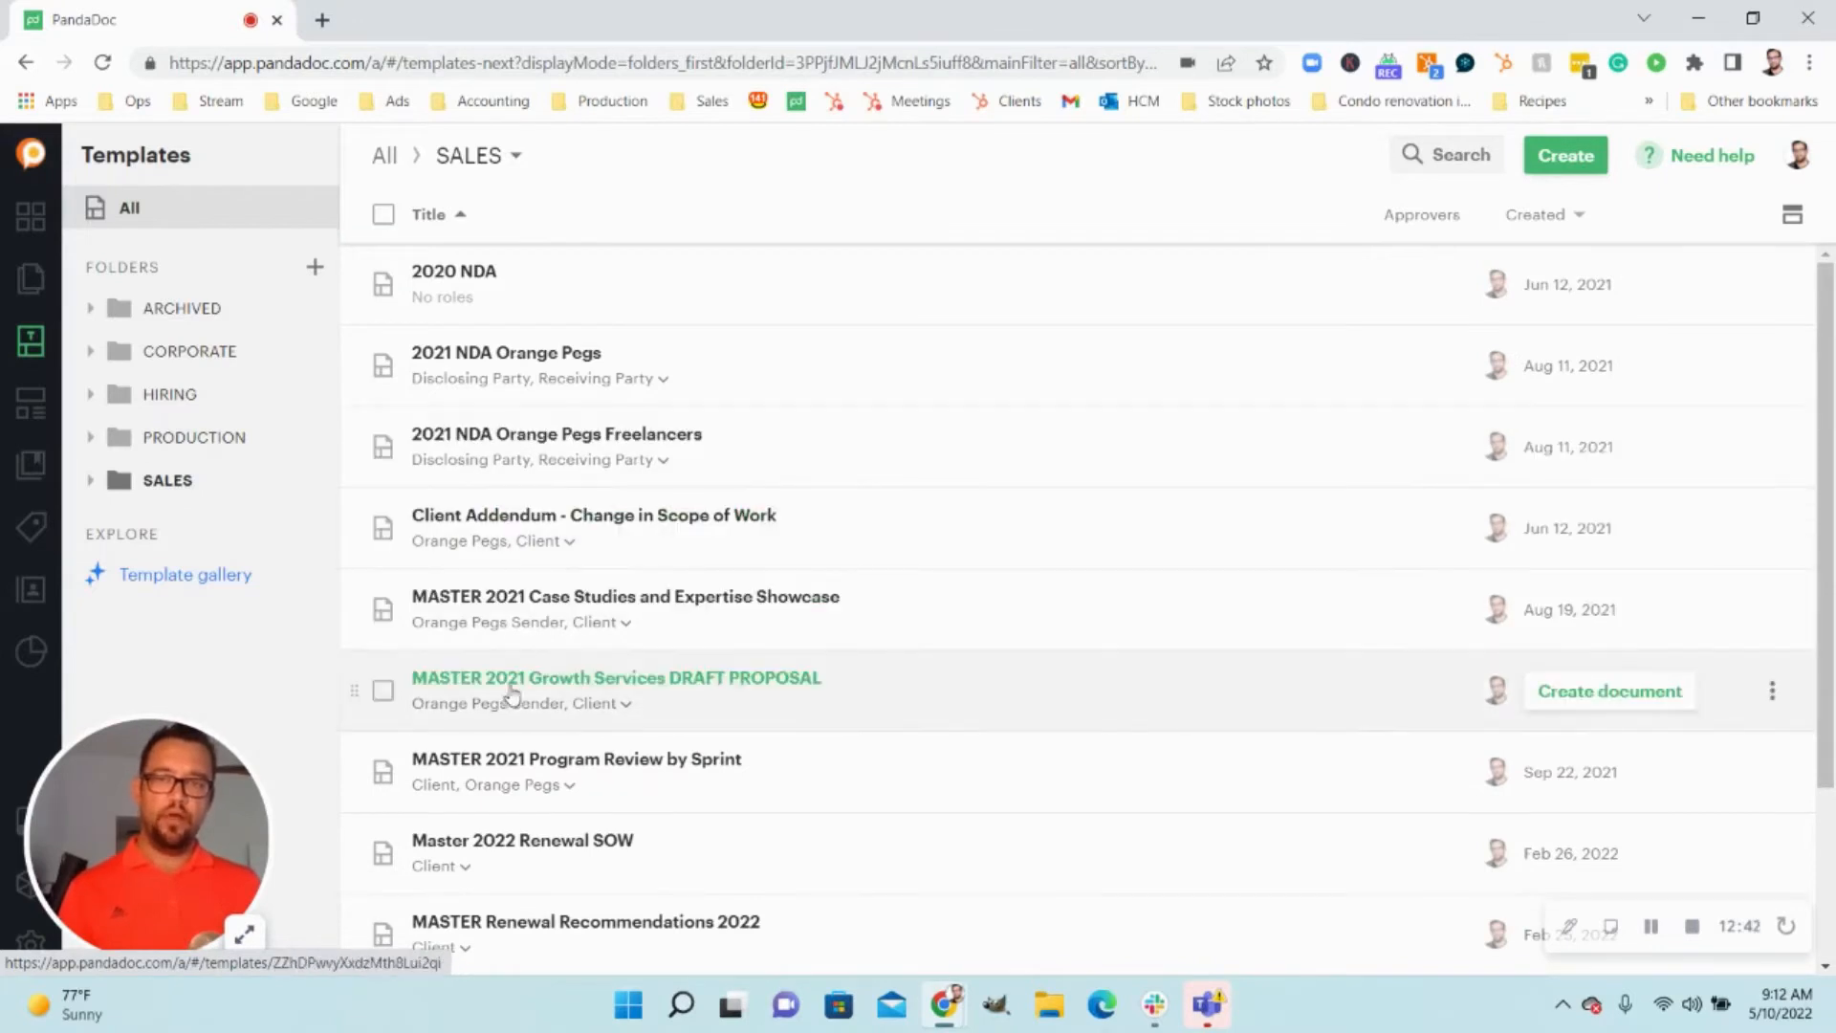
{"action": "left_click", "coordinate": [772, 703]}
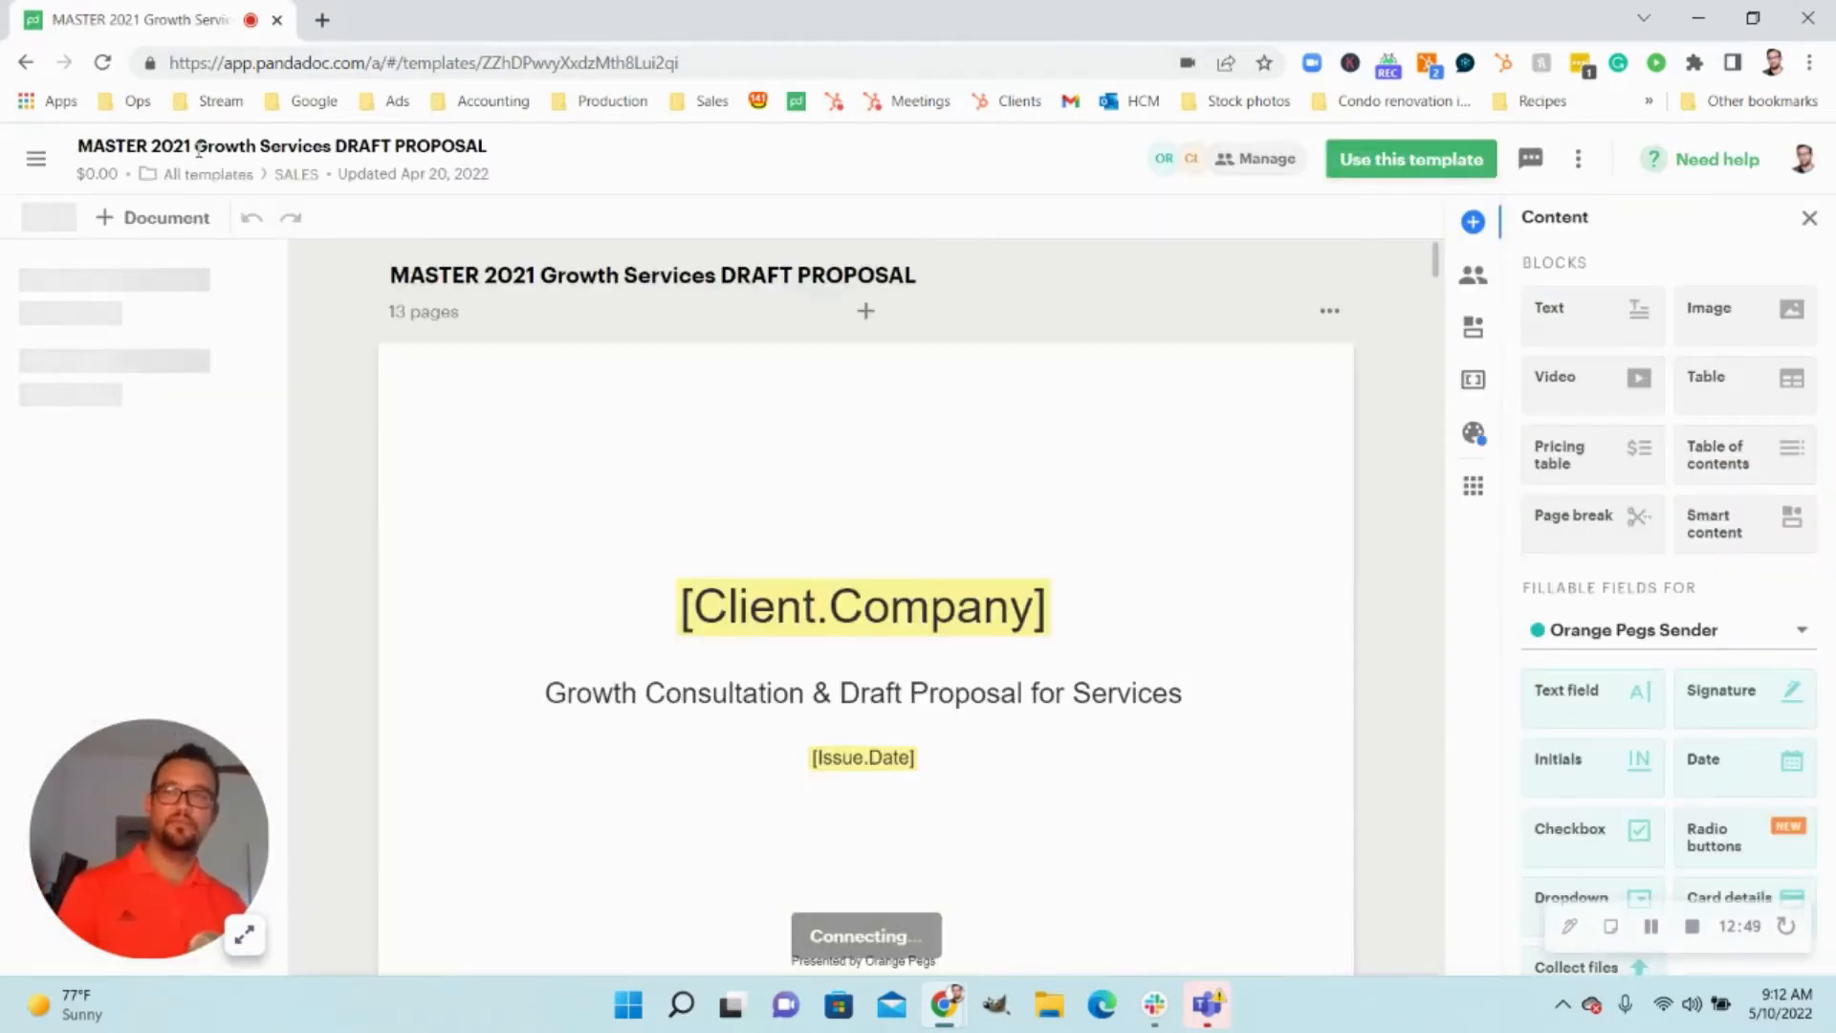
- Rename the template as MASTER 2022 Growth Services DRAFT PROPOSAL
{"action": "left_click", "coordinate": [186, 140]}
{"action": "key", "text": "BackSpace"}
{"action": "type", "text": "2"}
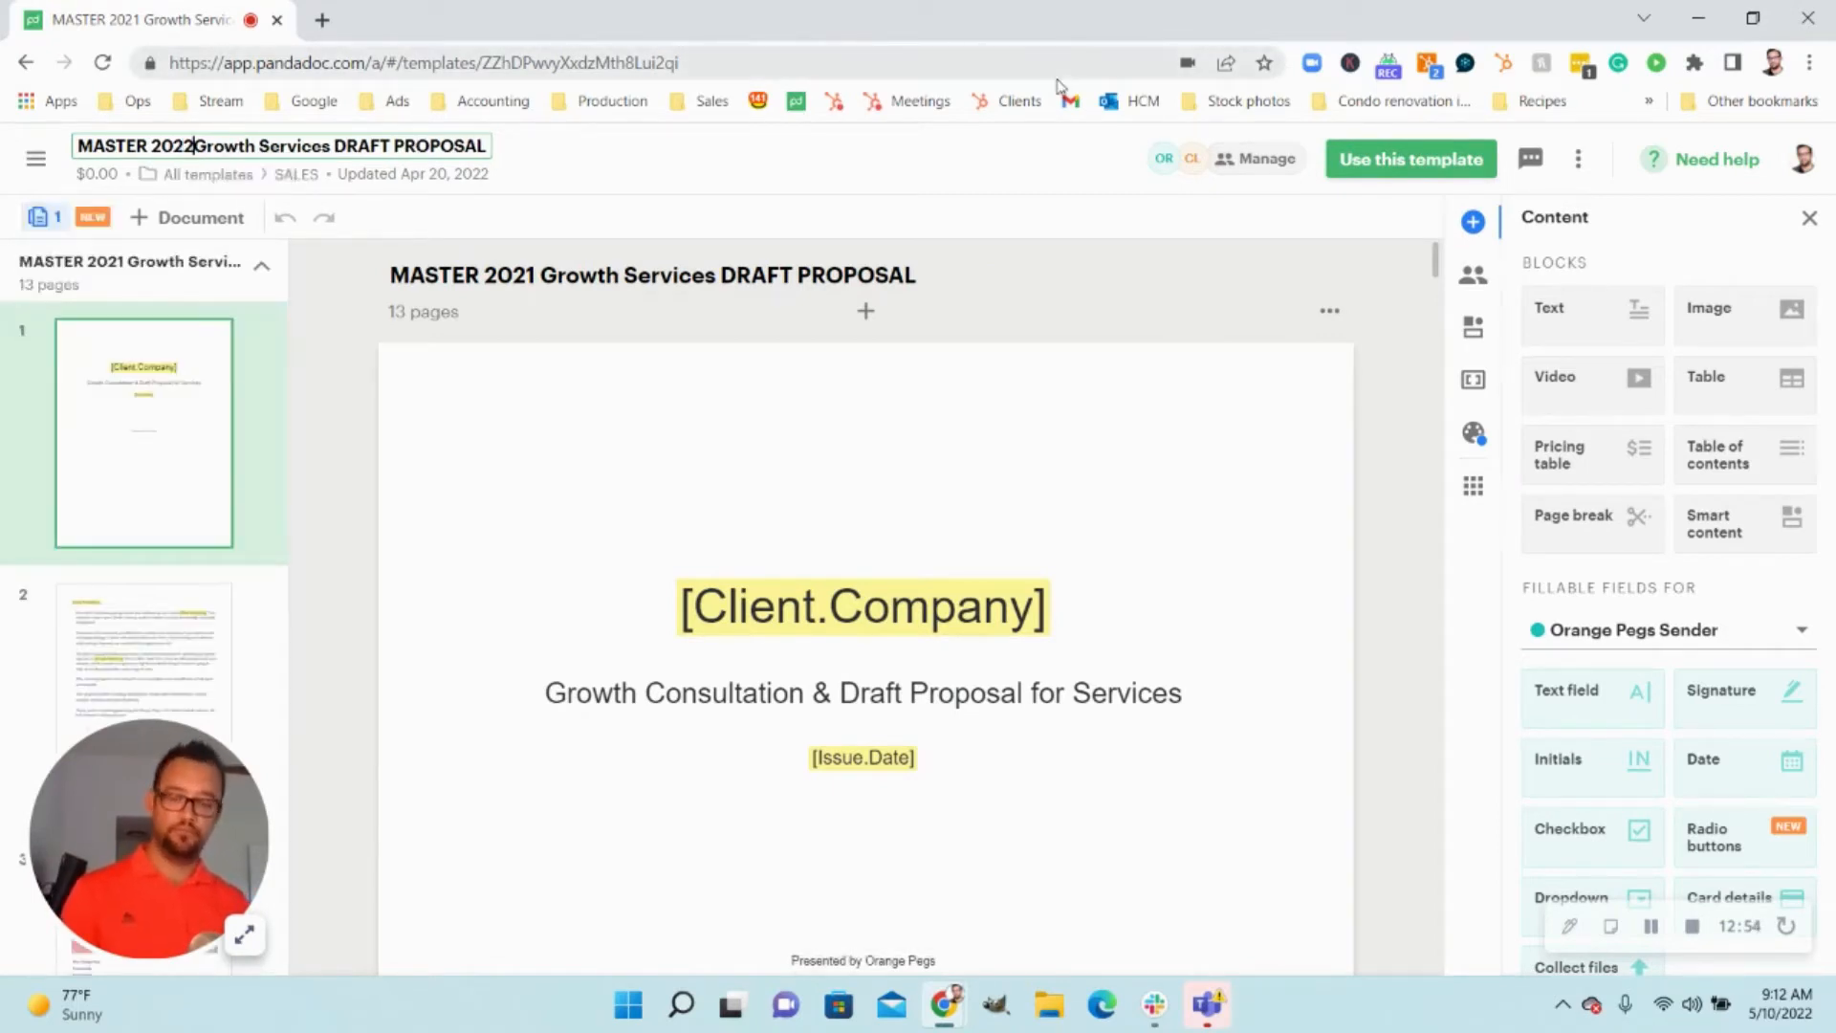
{"action": "left_click", "coordinate": [588, 149]}
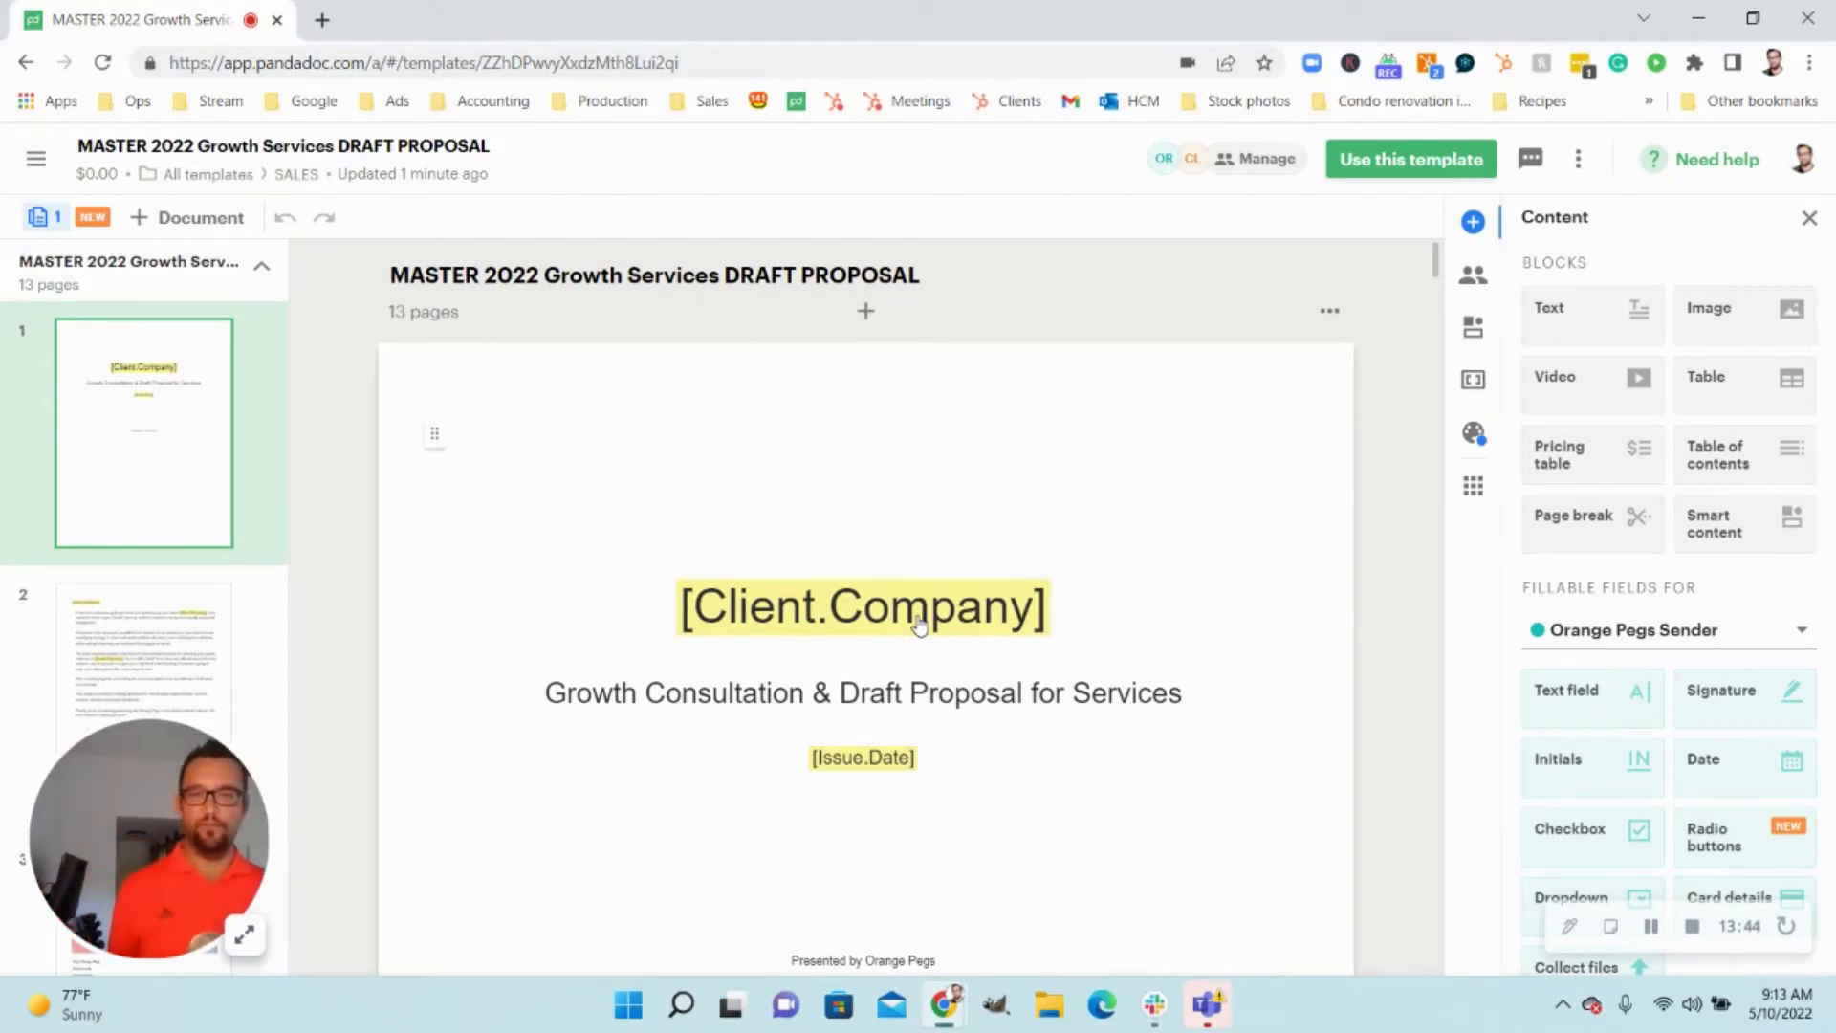
- Inspect the [Client.Company] and [Issue.Date] variables on the cover page and view the template's roles
{"action": "left_click", "coordinate": [799, 597]}
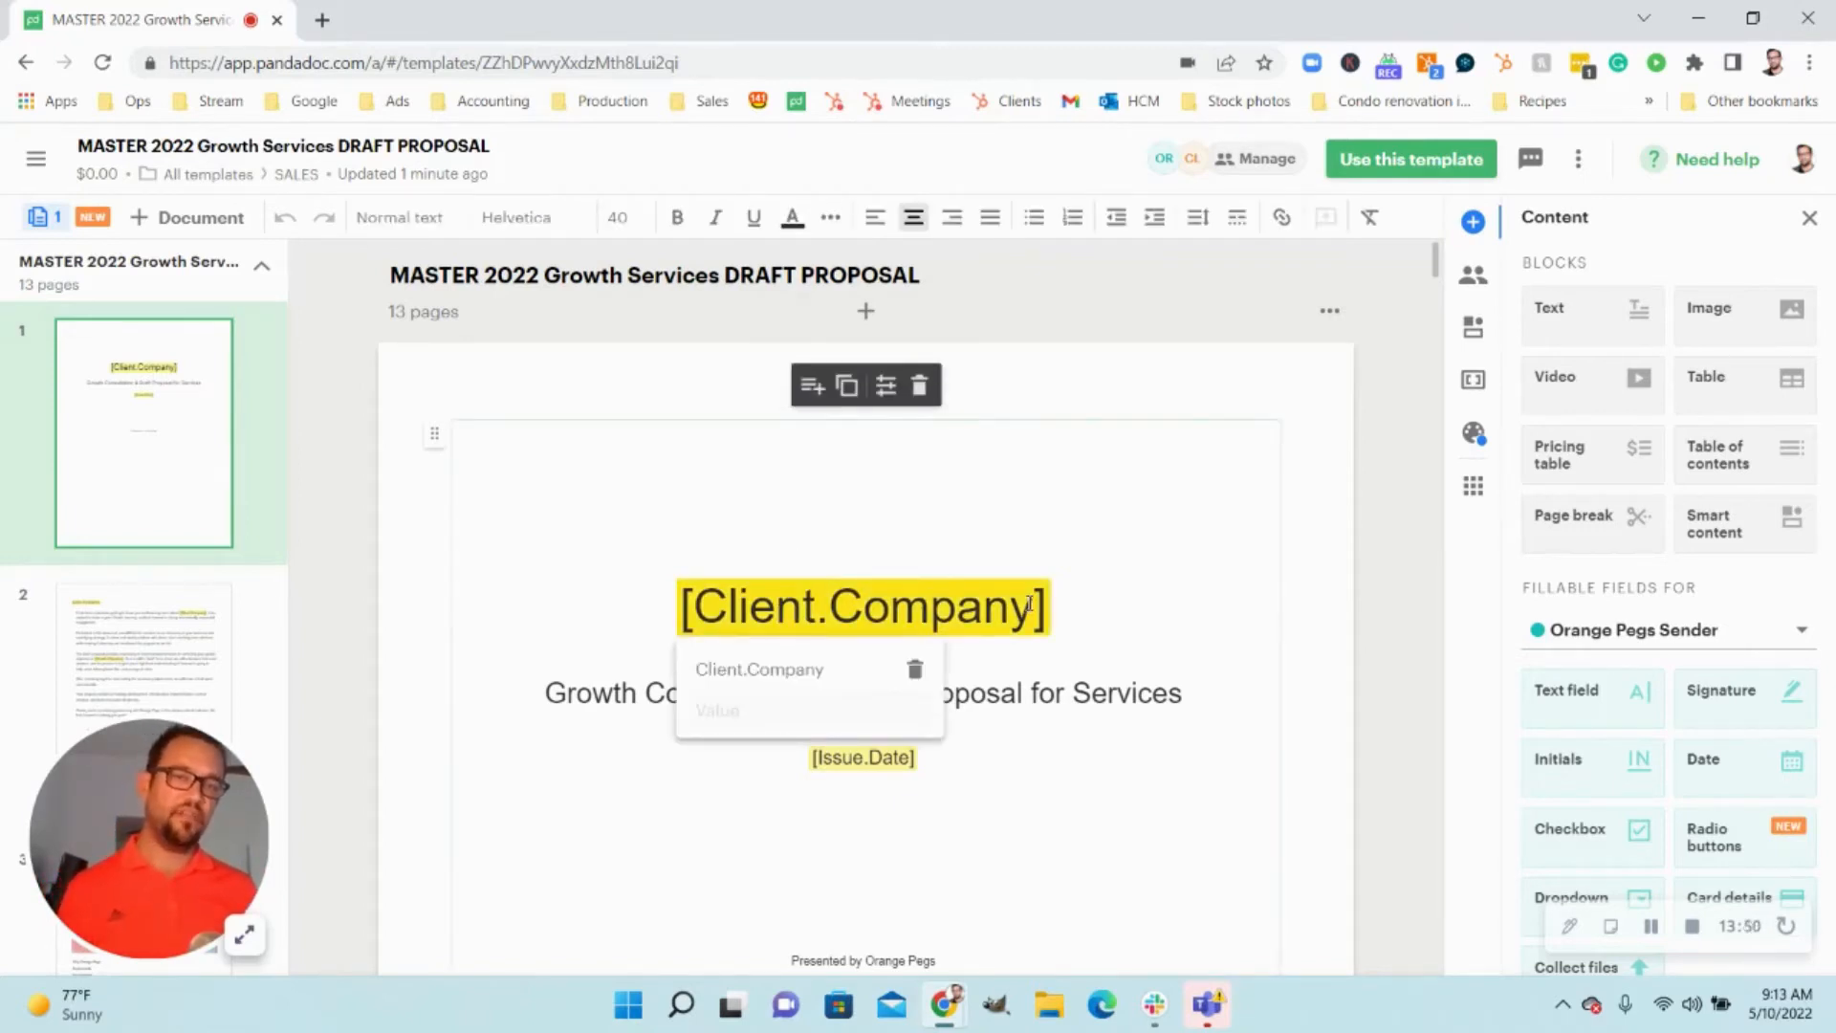
{"action": "left_click_drag", "start_coordinate": [808, 596], "coordinate": [695, 617]}
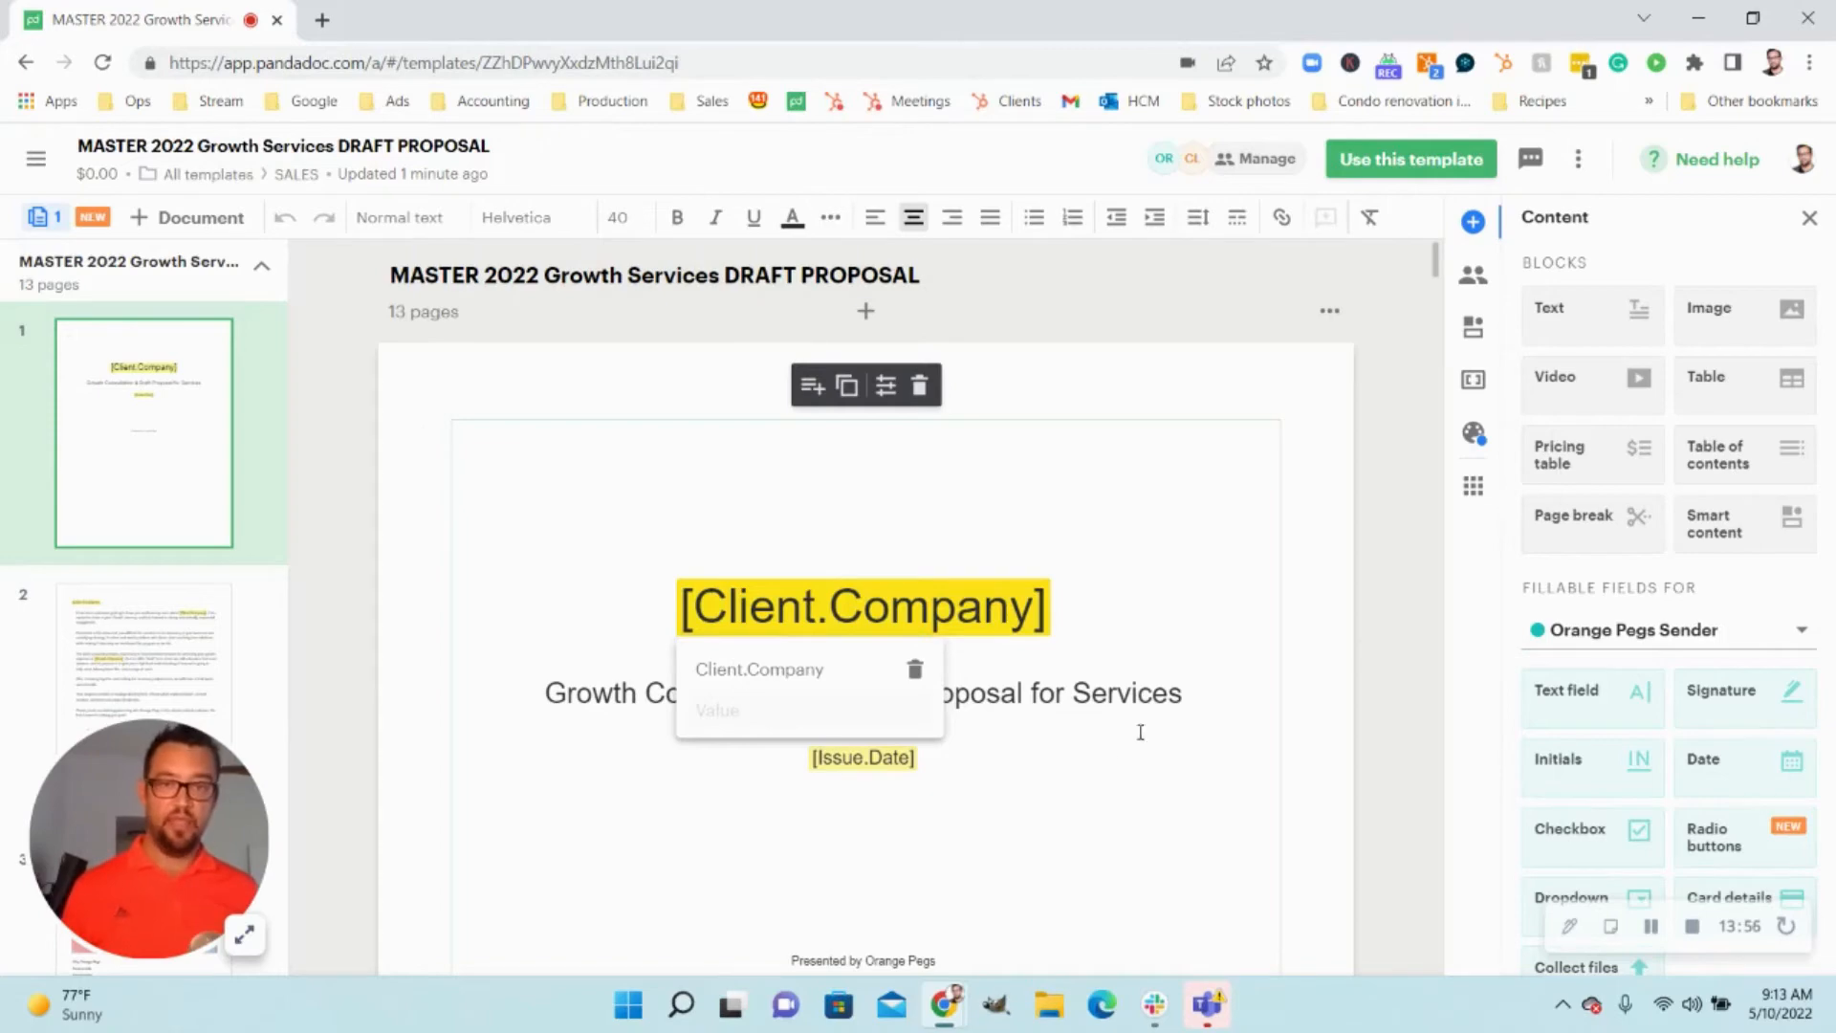
{"action": "left_click", "coordinate": [1279, 640]}
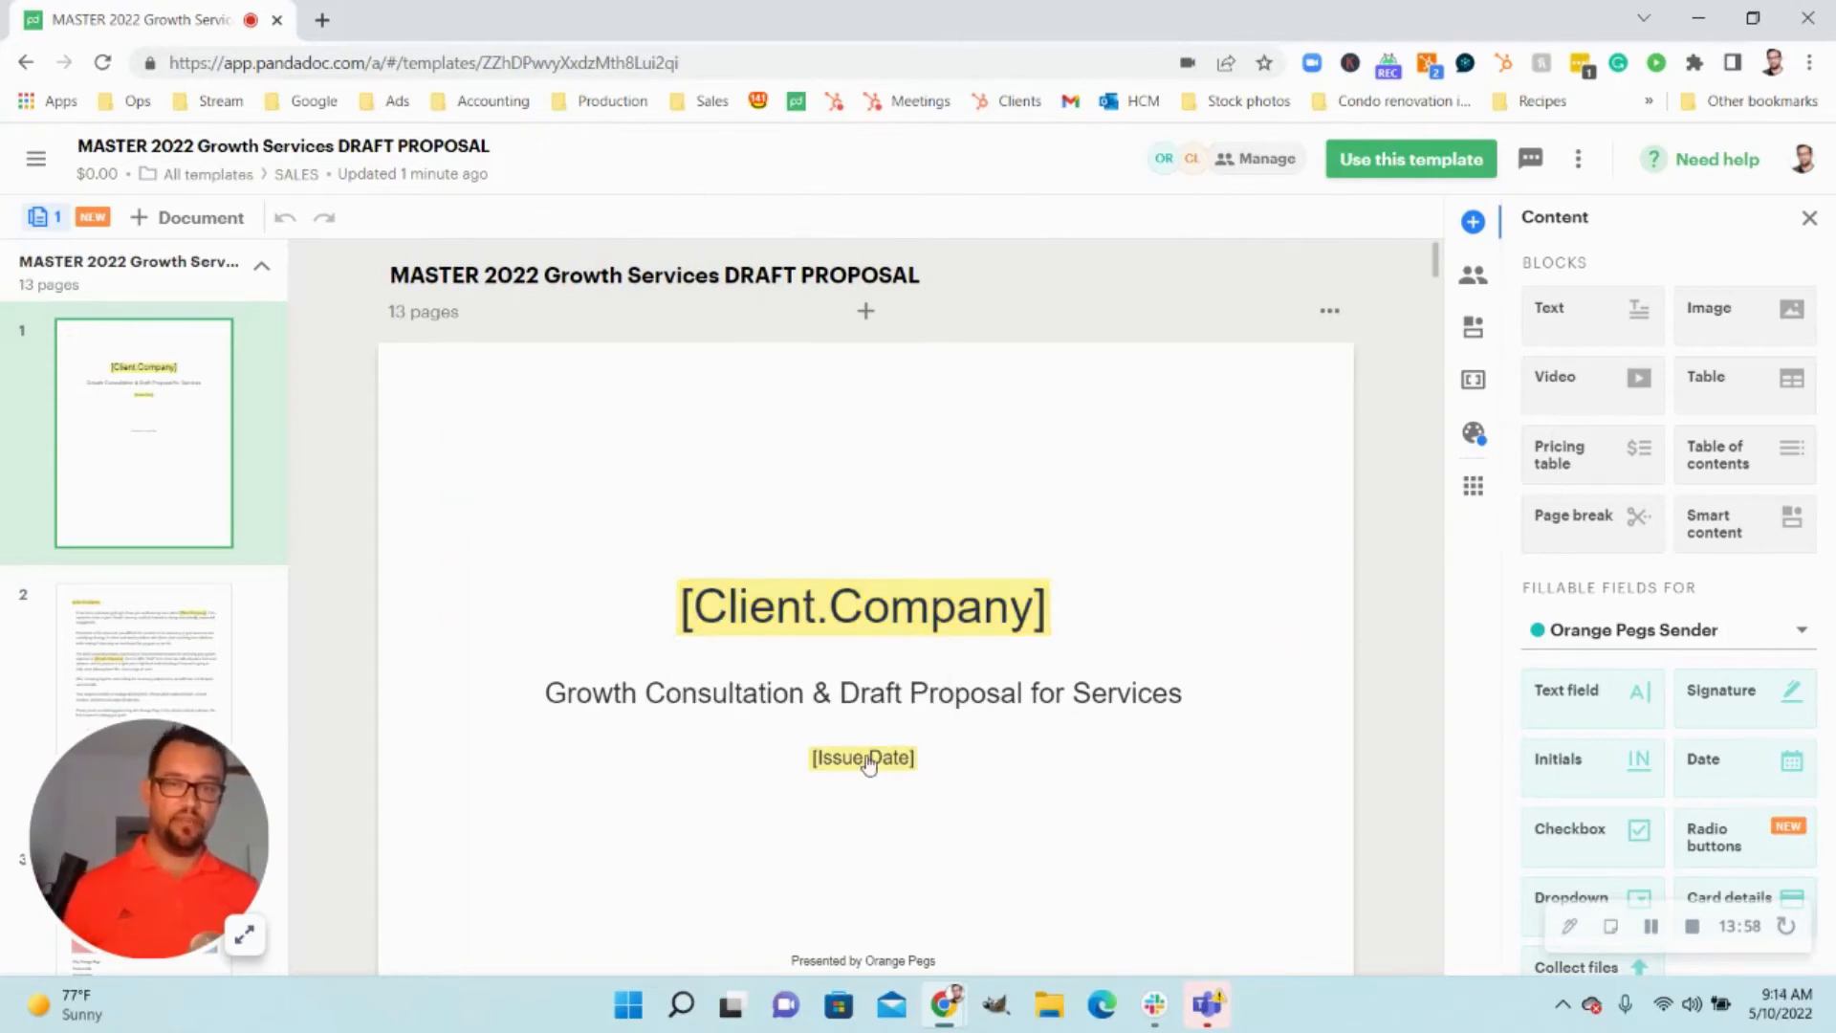
{"action": "left_click_drag", "start_coordinate": [864, 758], "coordinate": [815, 757]}
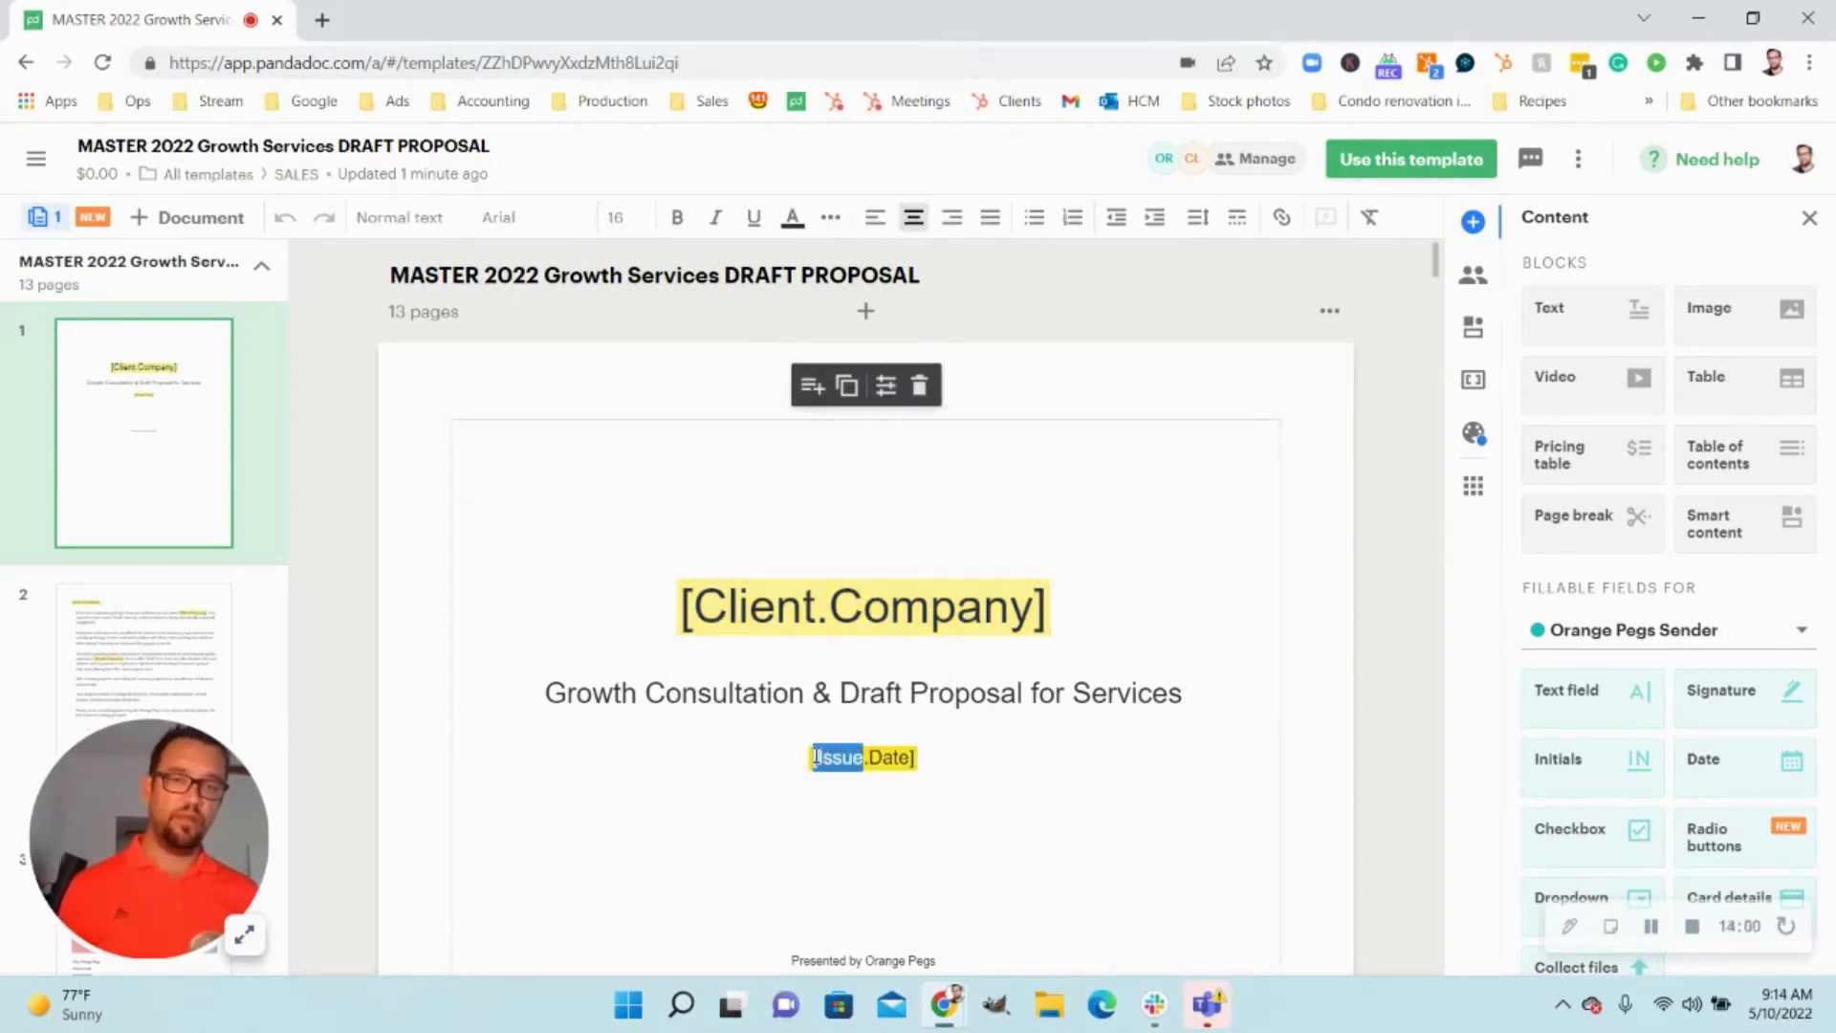
{"action": "left_click", "coordinate": [860, 756]}
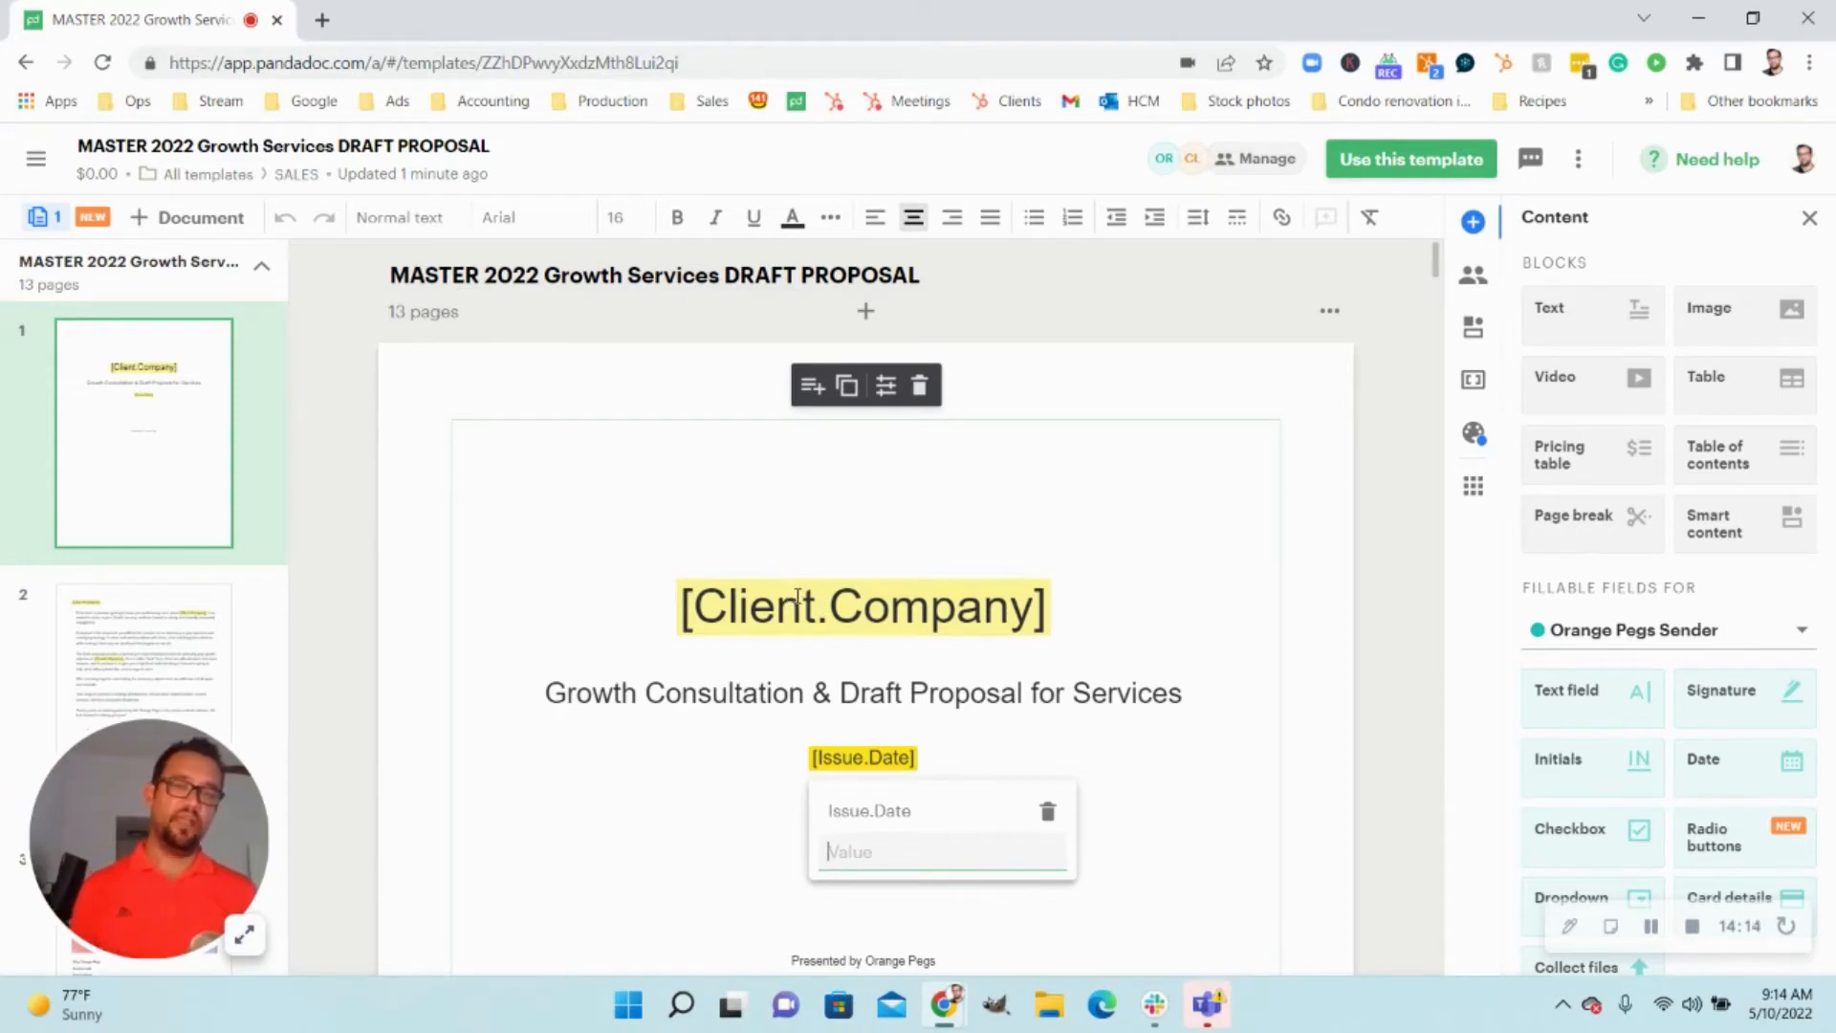
{"action": "left_click", "coordinate": [1022, 609]}
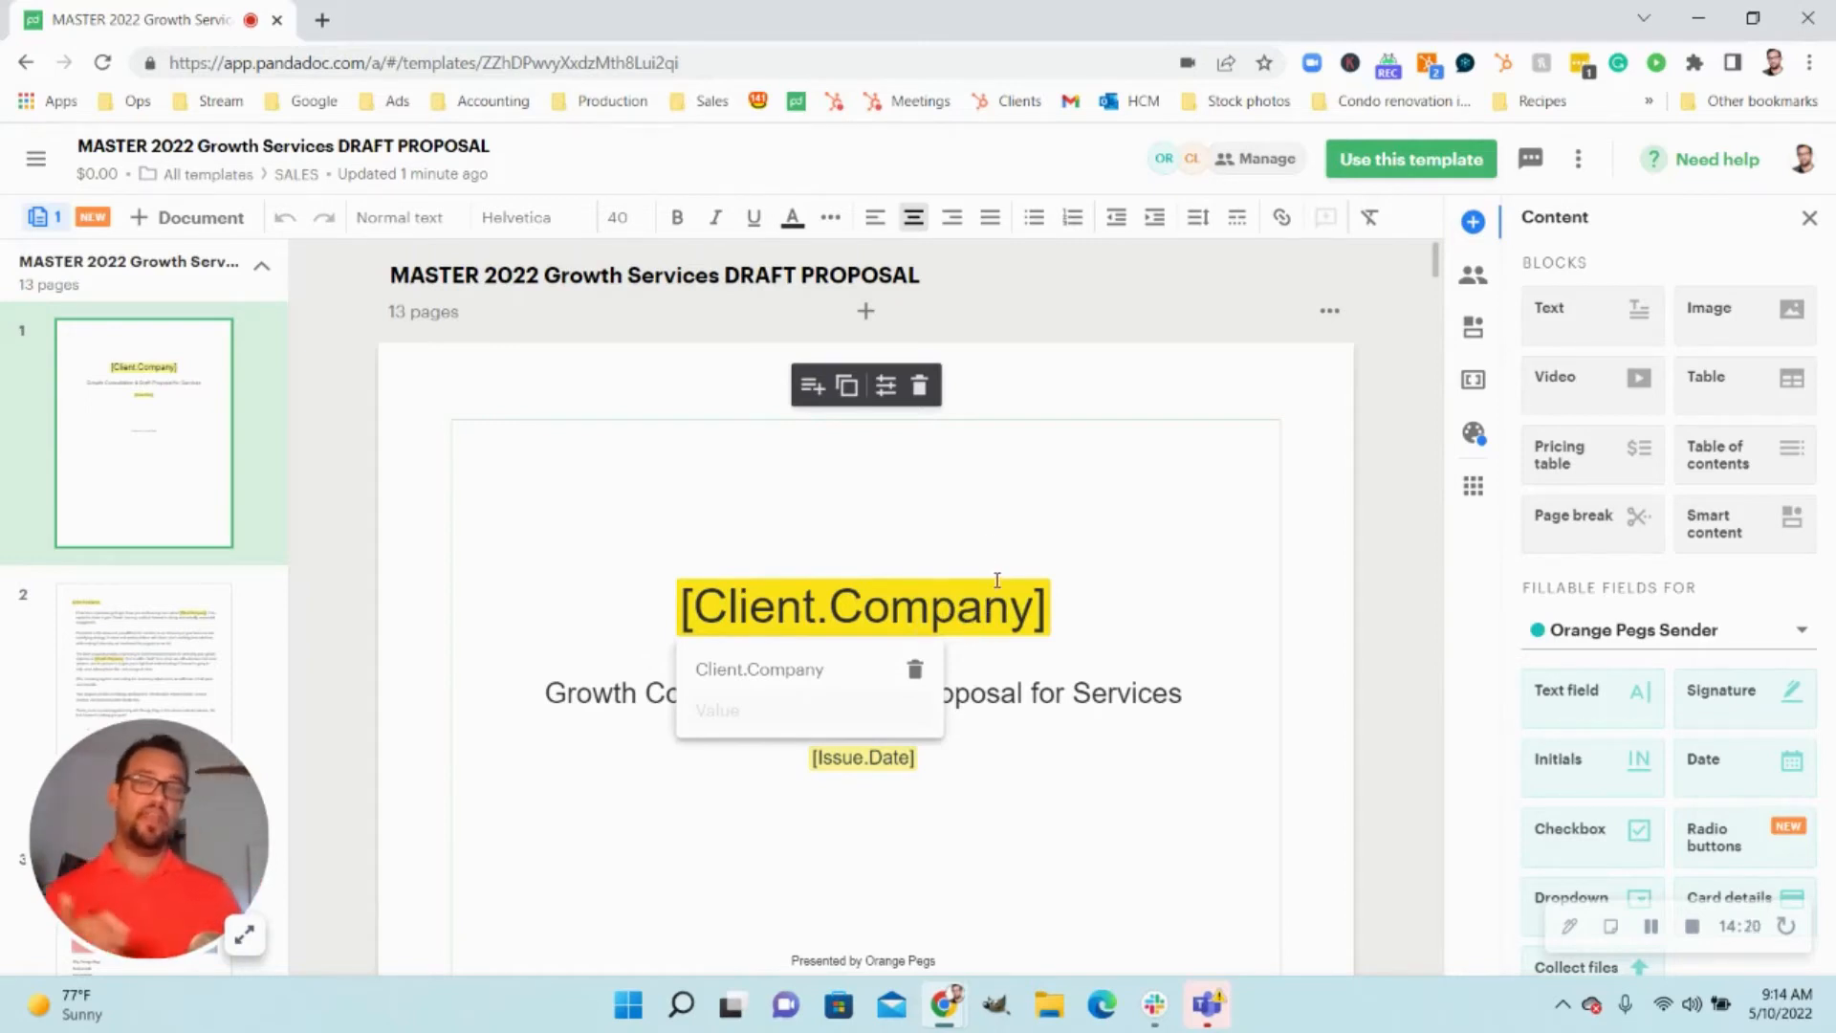
{"action": "left_click", "coordinate": [1368, 562]}
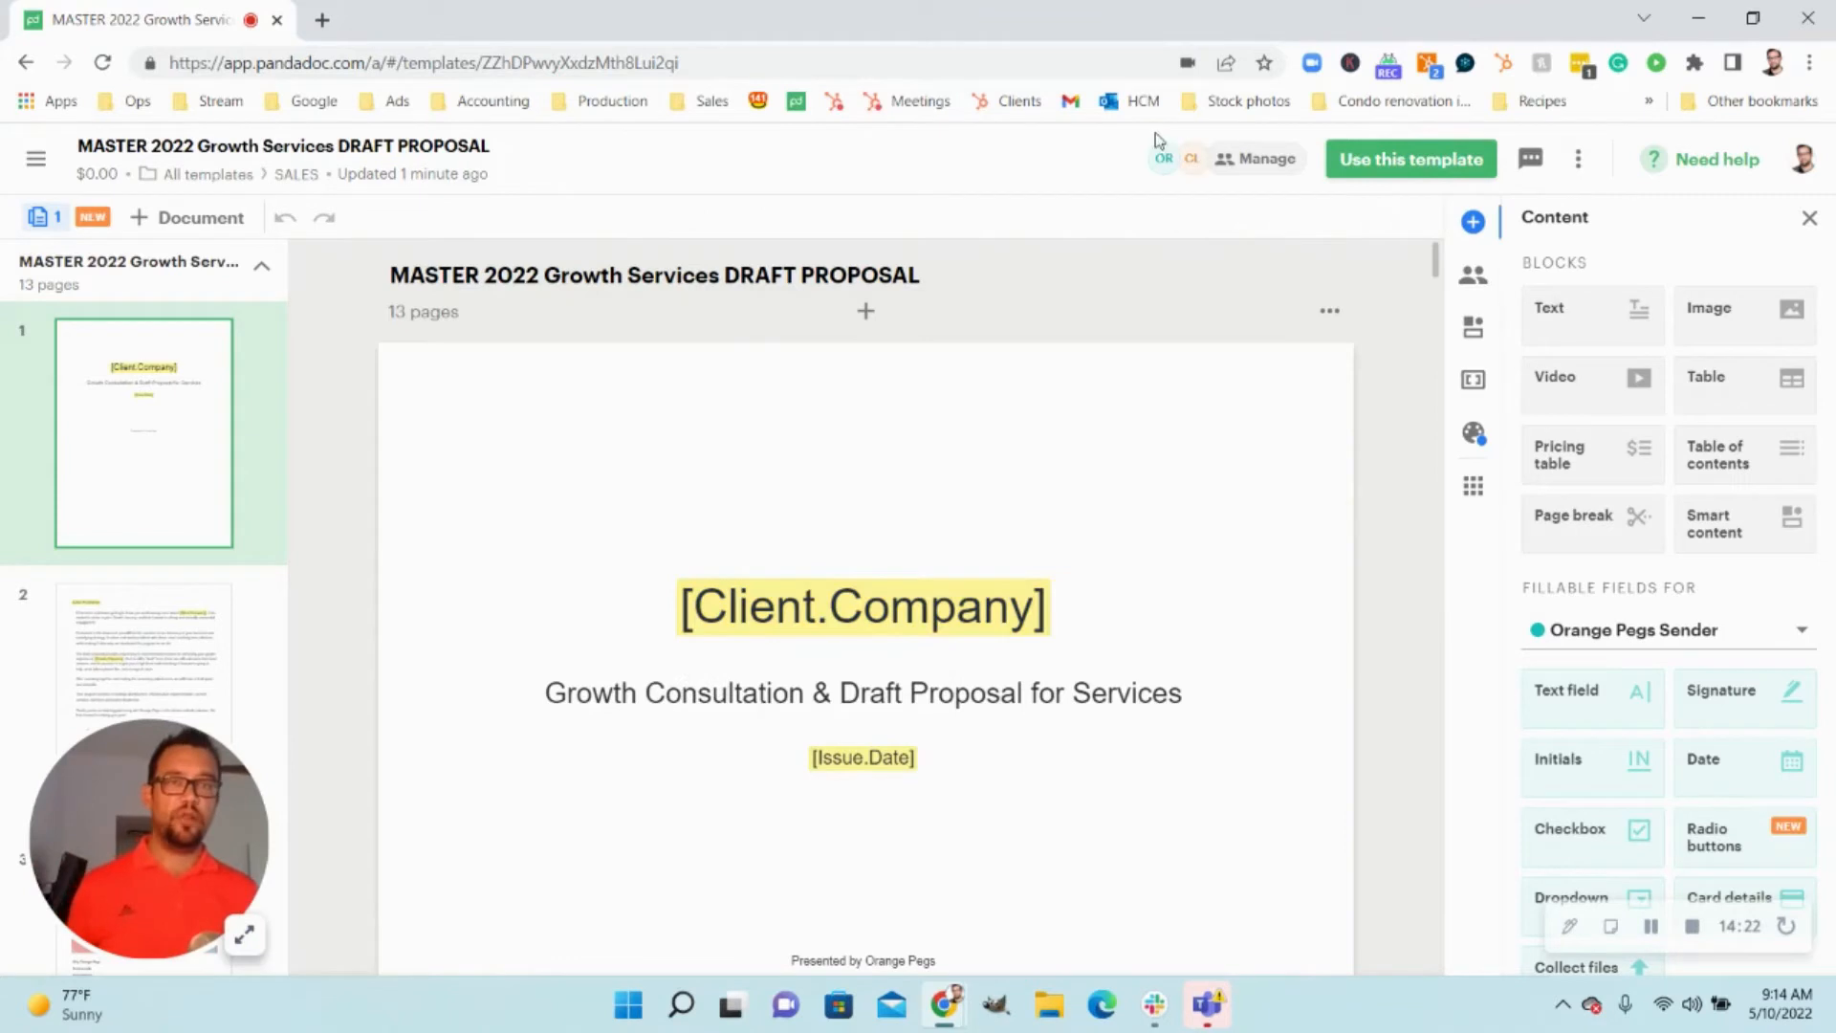
{"action": "left_click", "coordinate": [1233, 170]}
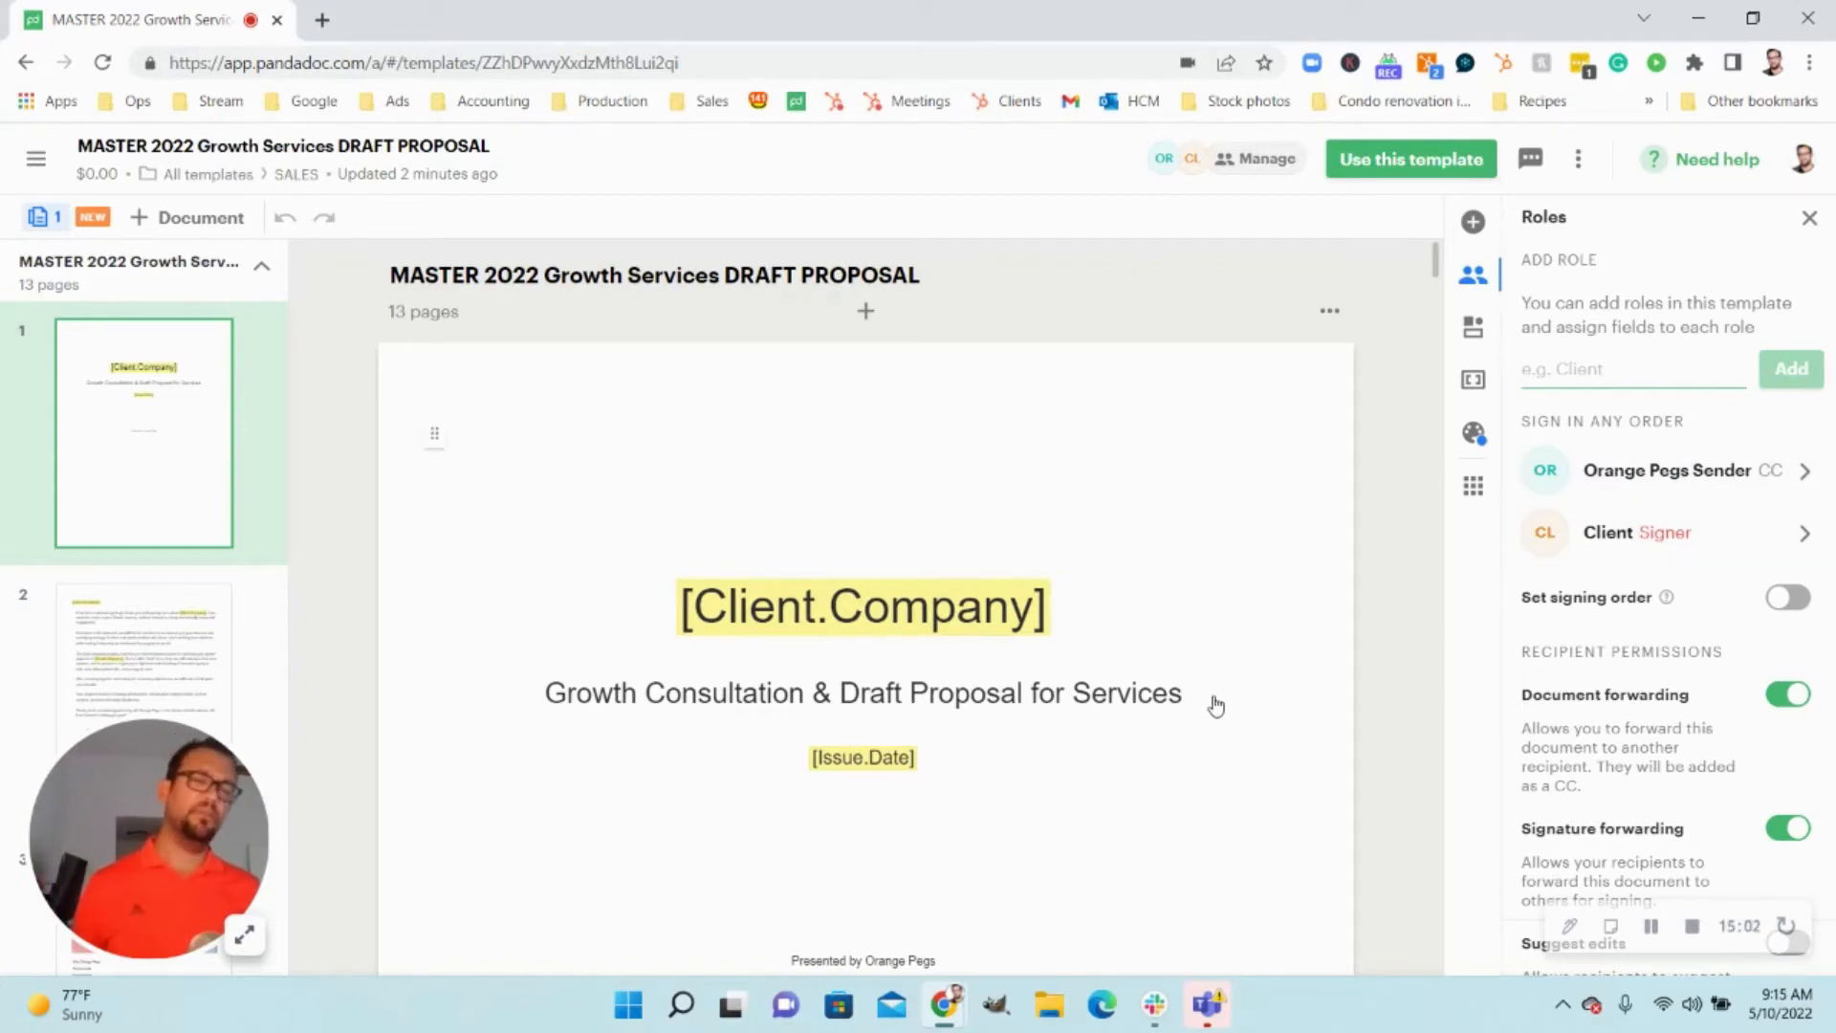
{"action": "left_click", "coordinate": [1497, 327]}
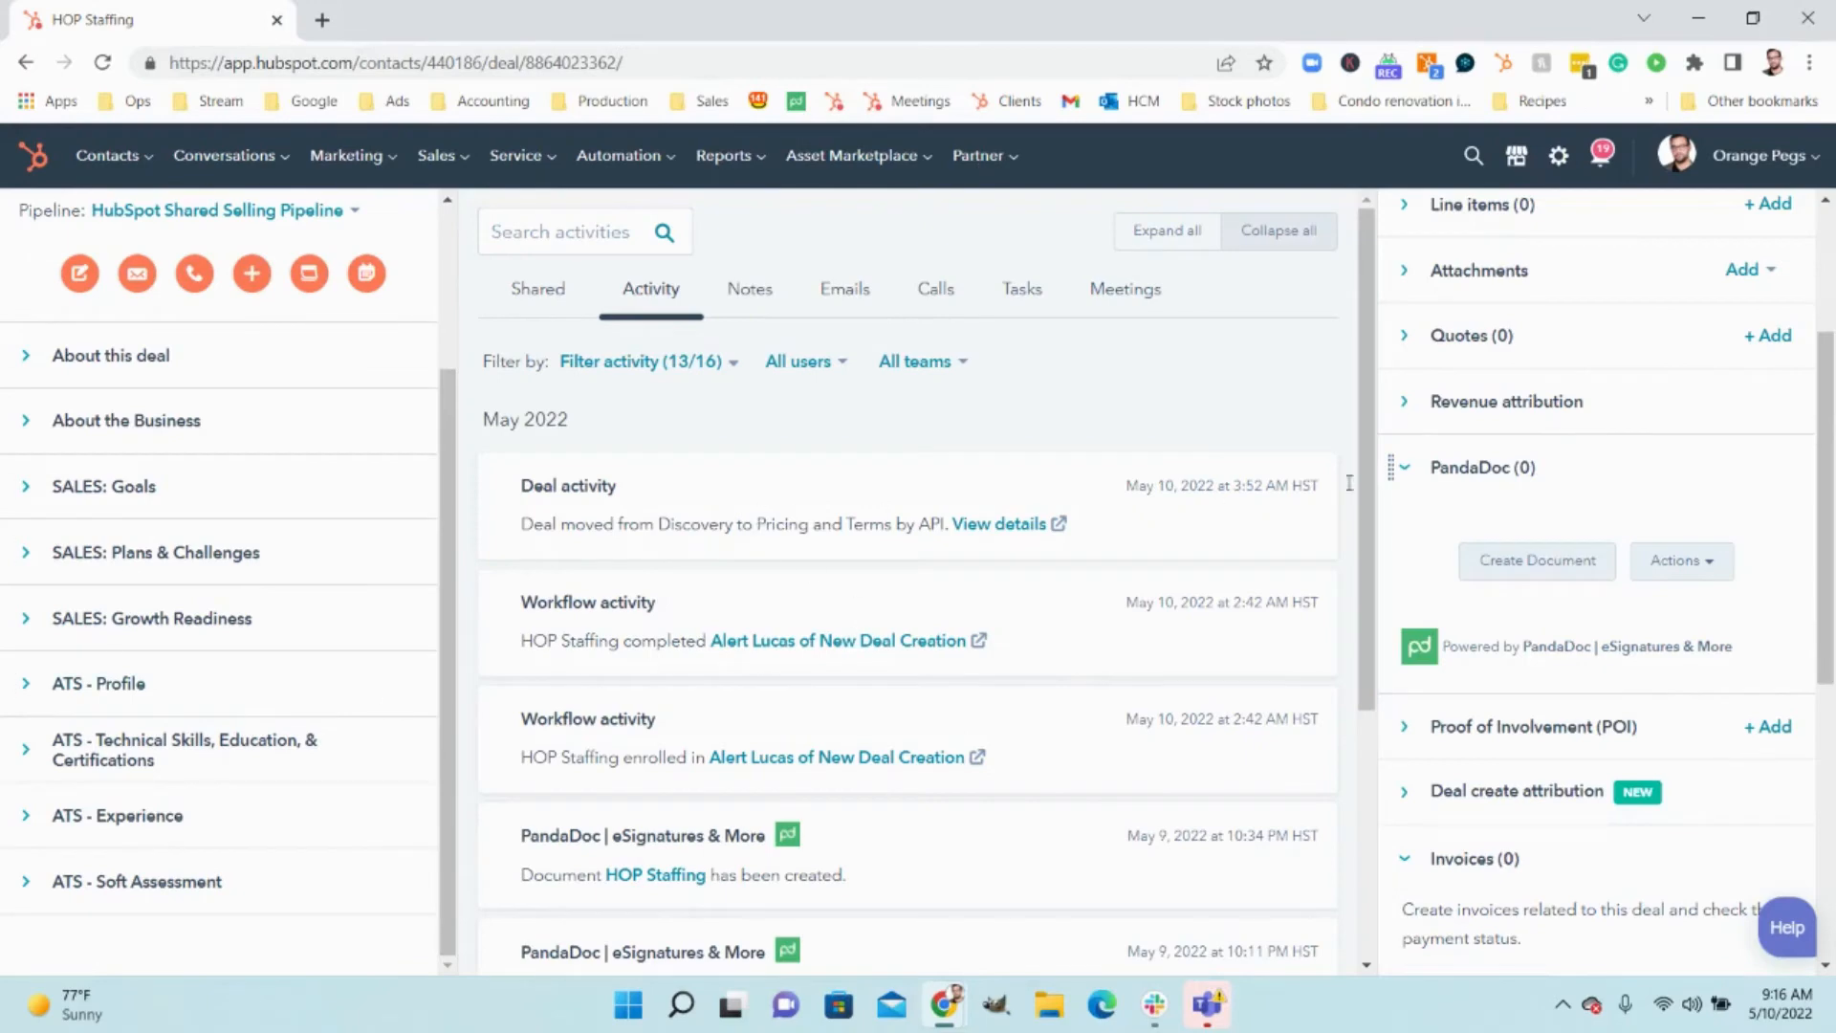
- In the HOP Staffing deal in HubSpot, show the PandaDoc tokens and list the Deal variables
{"action": "scroll", "coordinate": [1729, 427], "scroll_direction": "down", "scroll_amount": 4}
{"action": "scroll", "coordinate": [1615, 485], "scroll_direction": "up", "scroll_amount": 6}
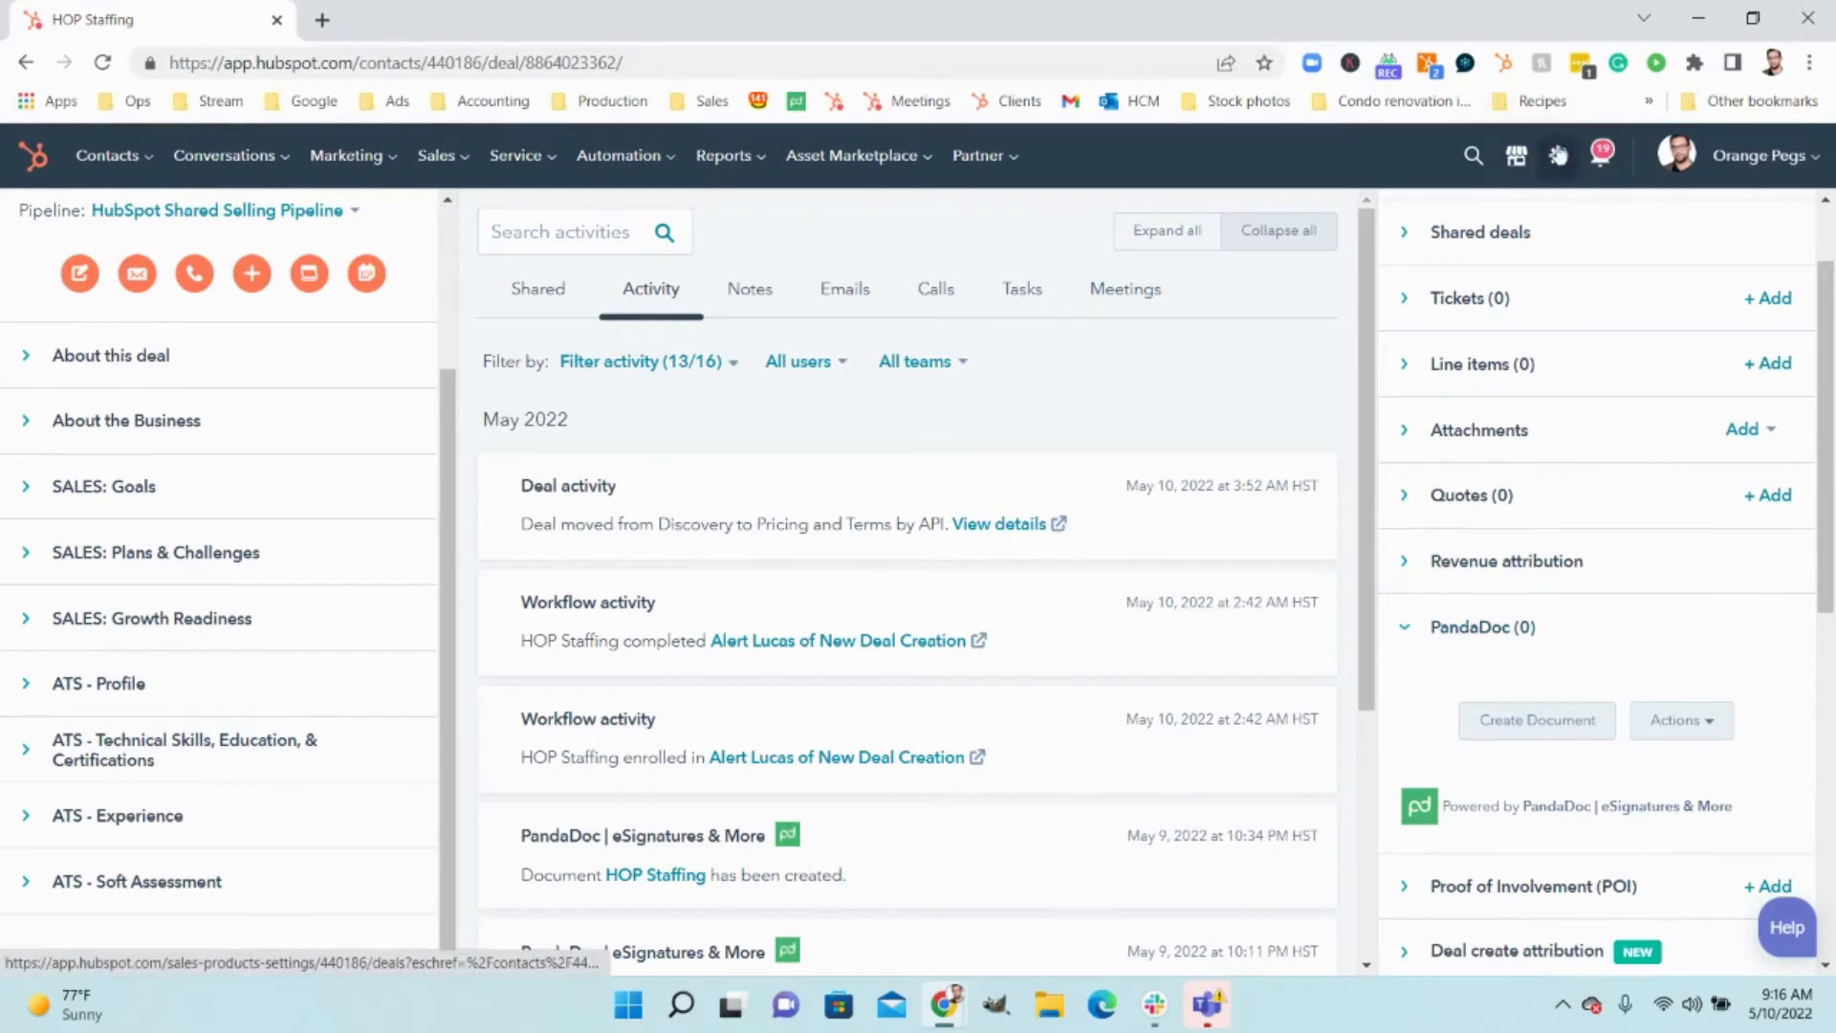
{"action": "left_click", "coordinate": [1518, 156]}
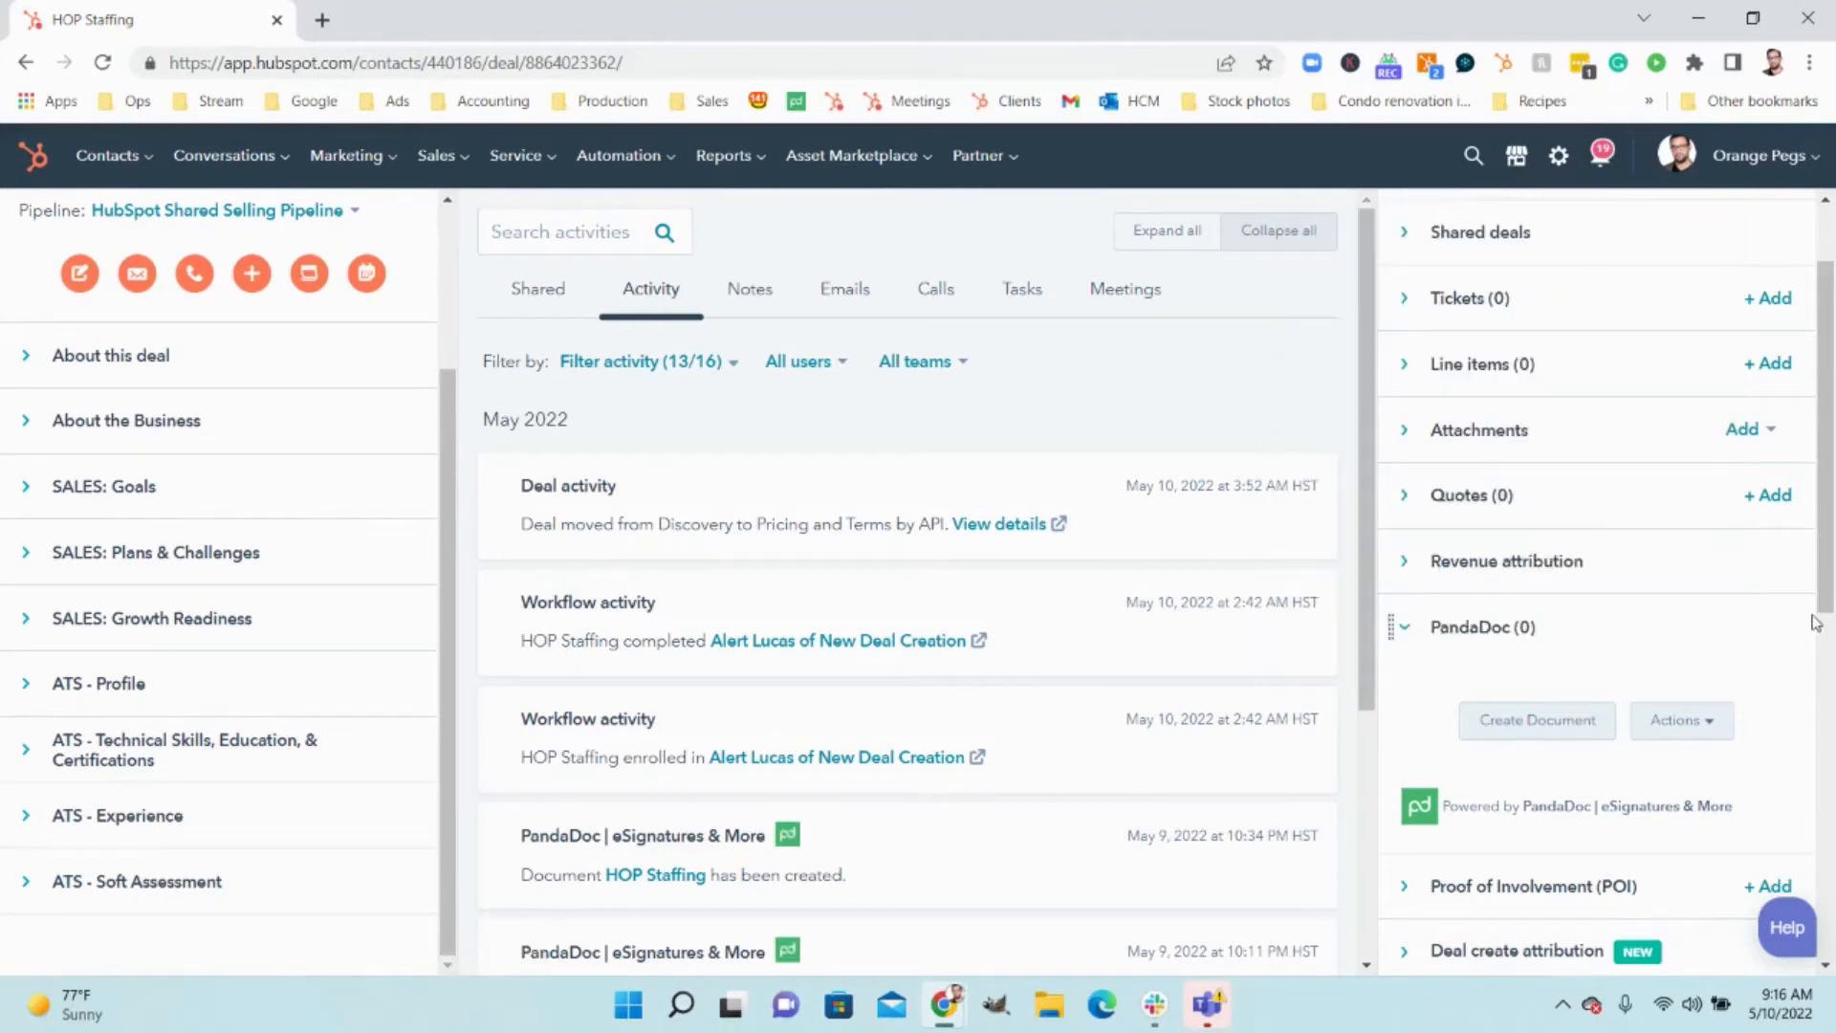
{"action": "scroll", "coordinate": [1751, 656], "scroll_direction": "down", "scroll_amount": 1}
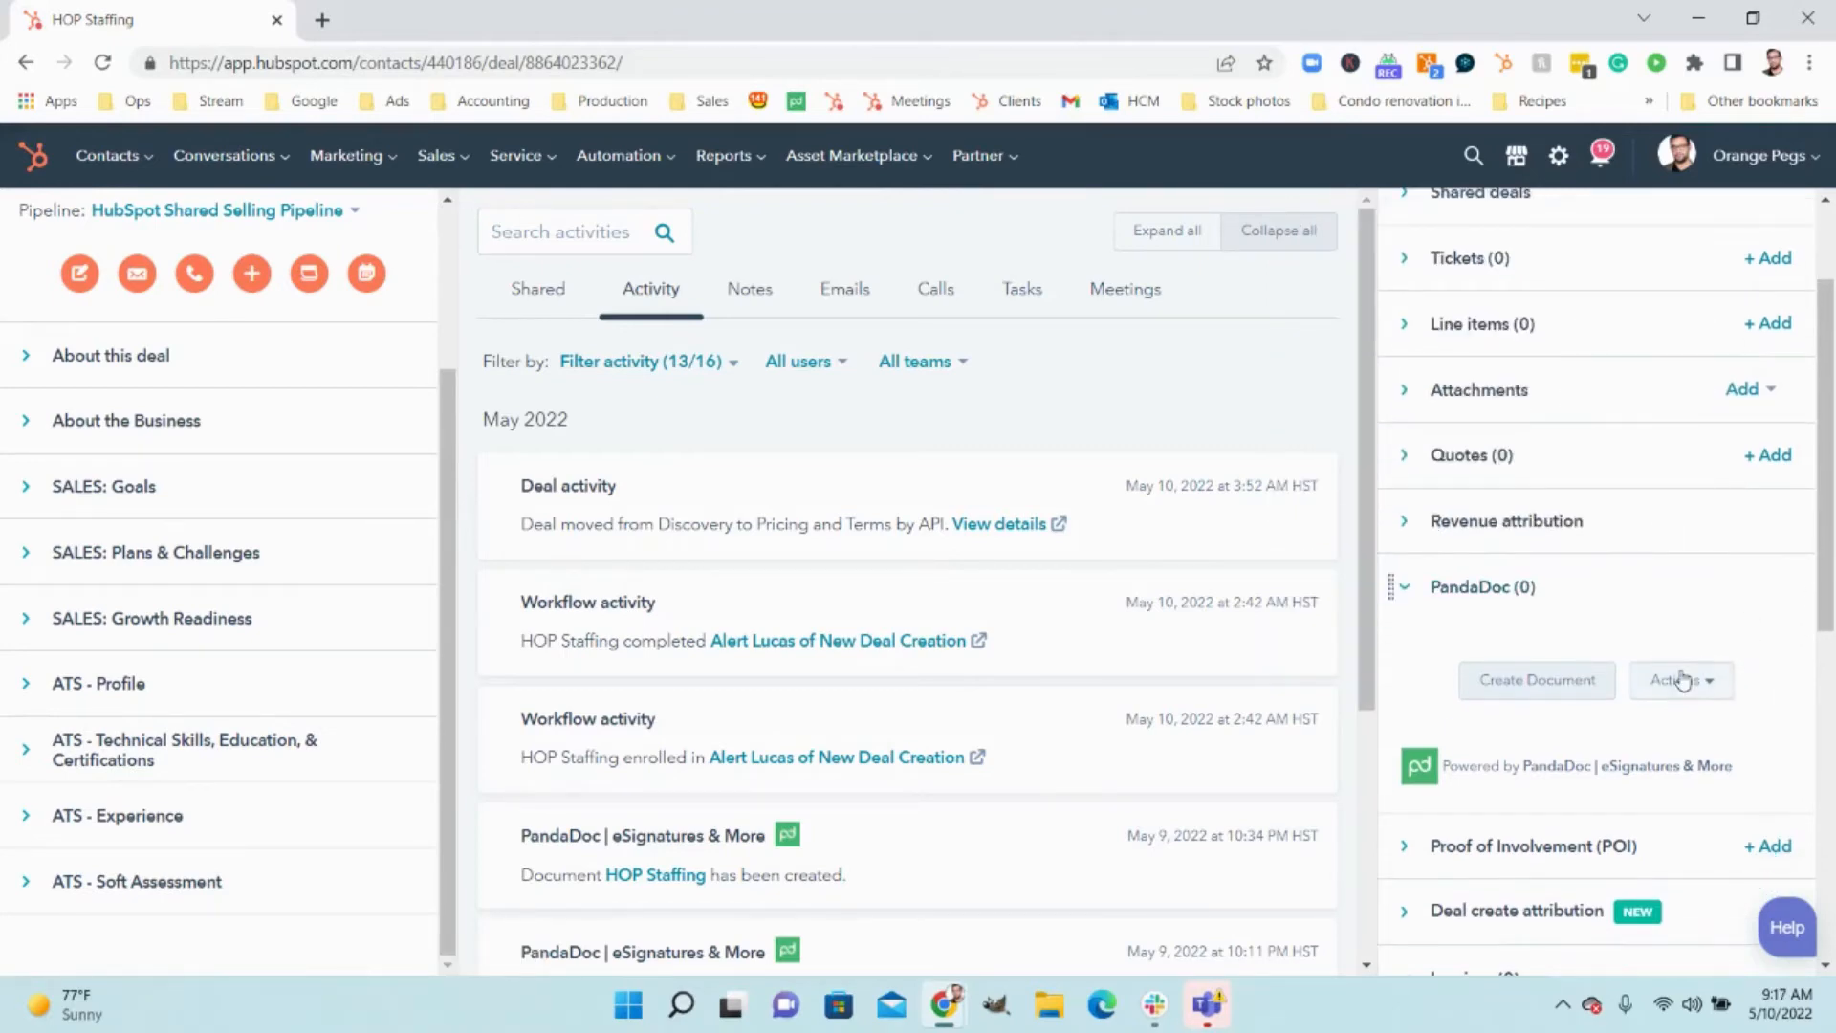
{"action": "scroll", "coordinate": [1693, 660], "scroll_direction": "down", "scroll_amount": 2}
{"action": "left_click", "coordinate": [1705, 610]}
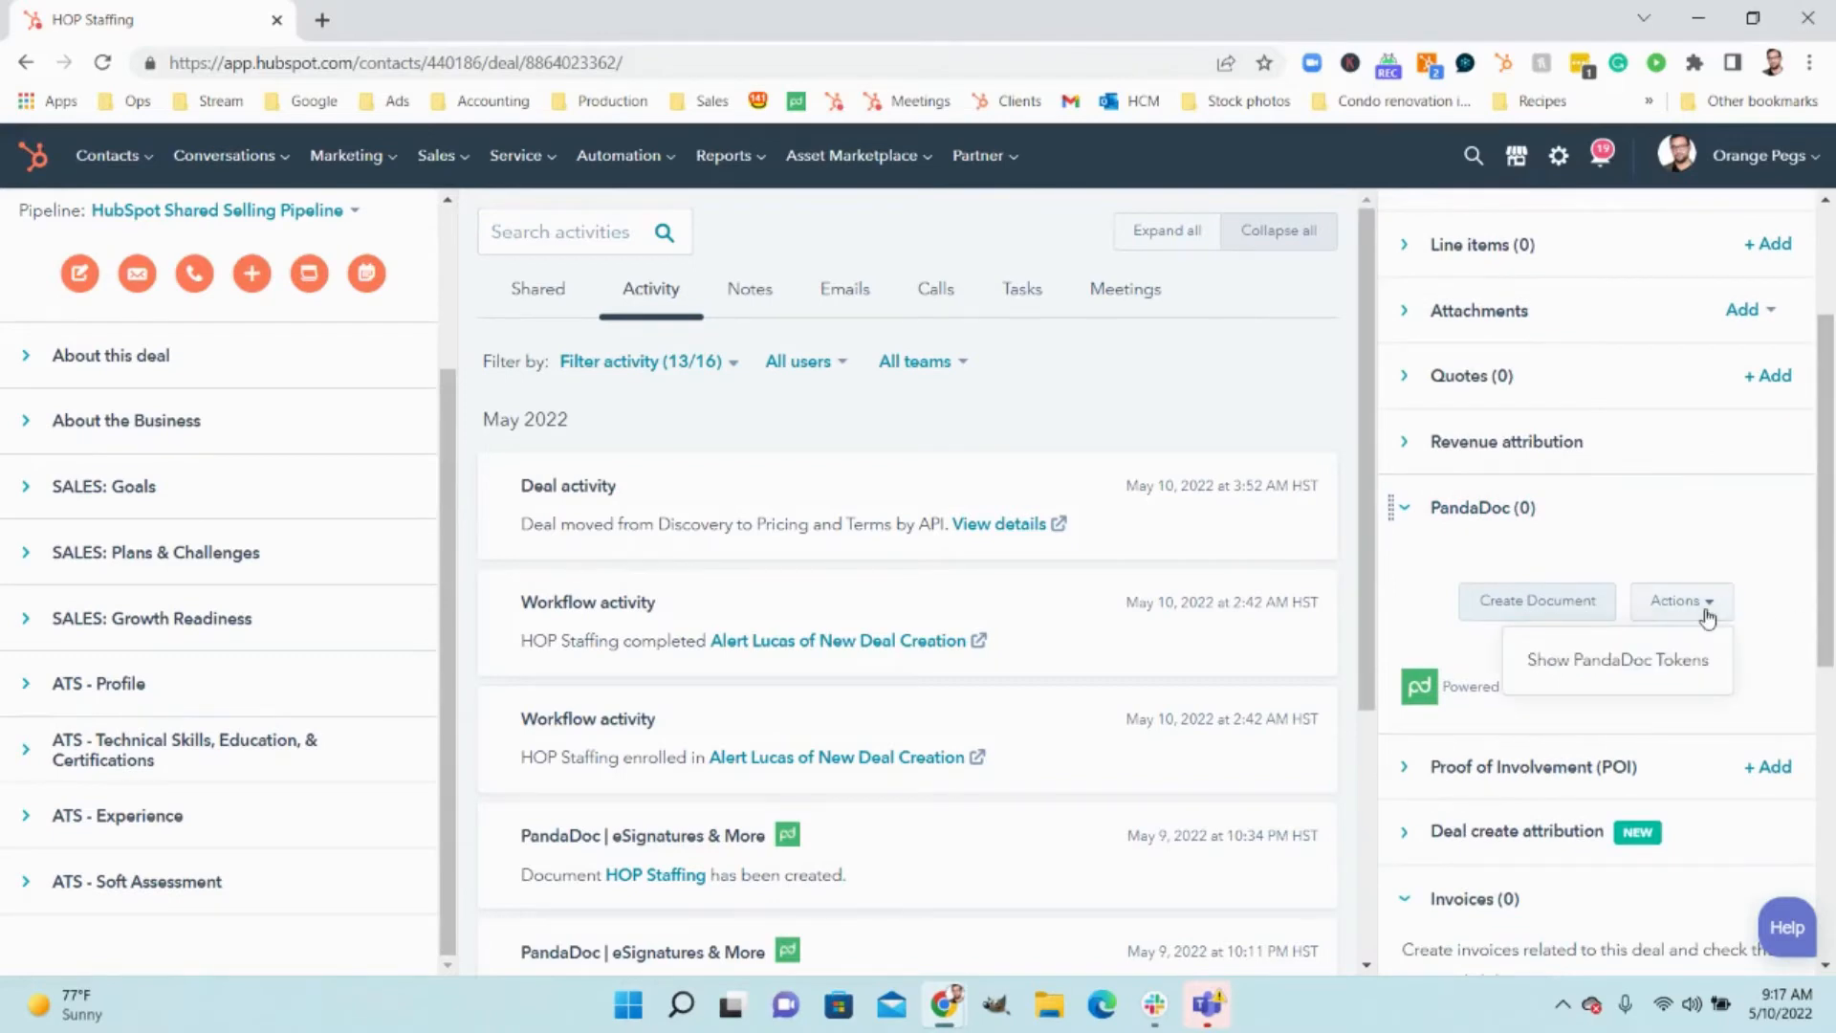
{"action": "left_click", "coordinate": [1630, 664]}
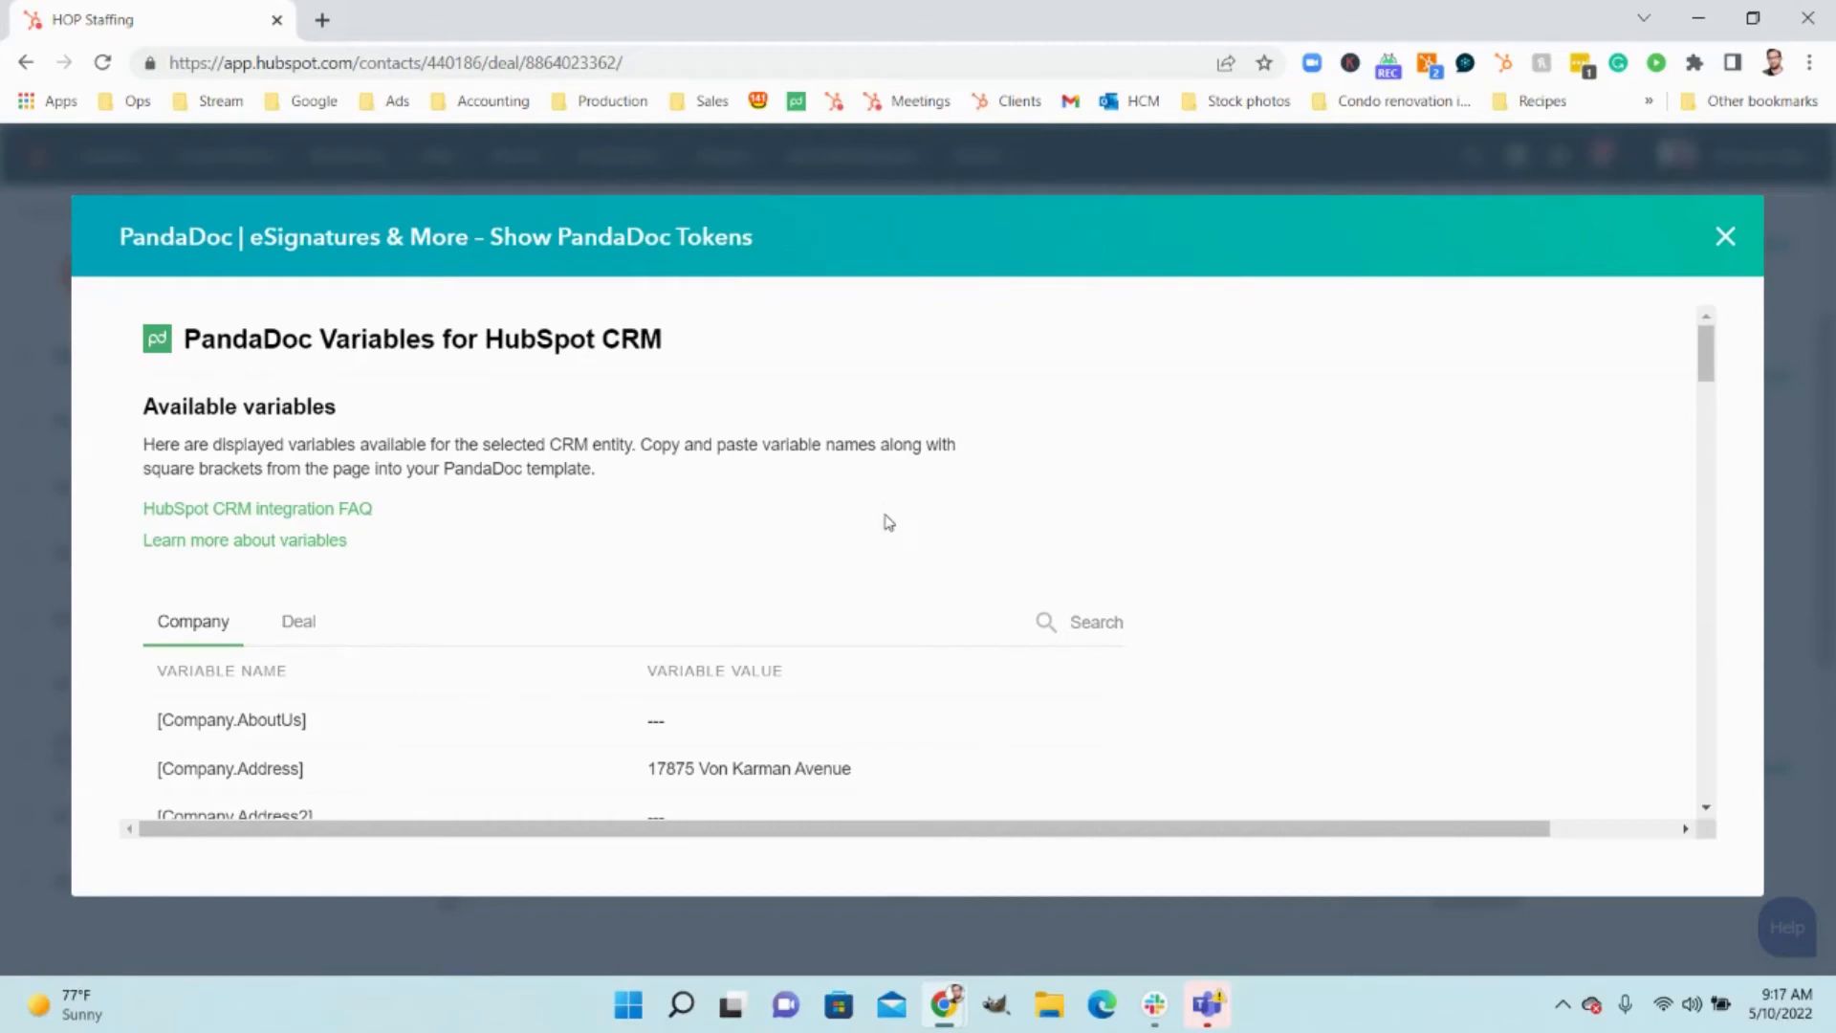
{"action": "left_click", "coordinate": [272, 629]}
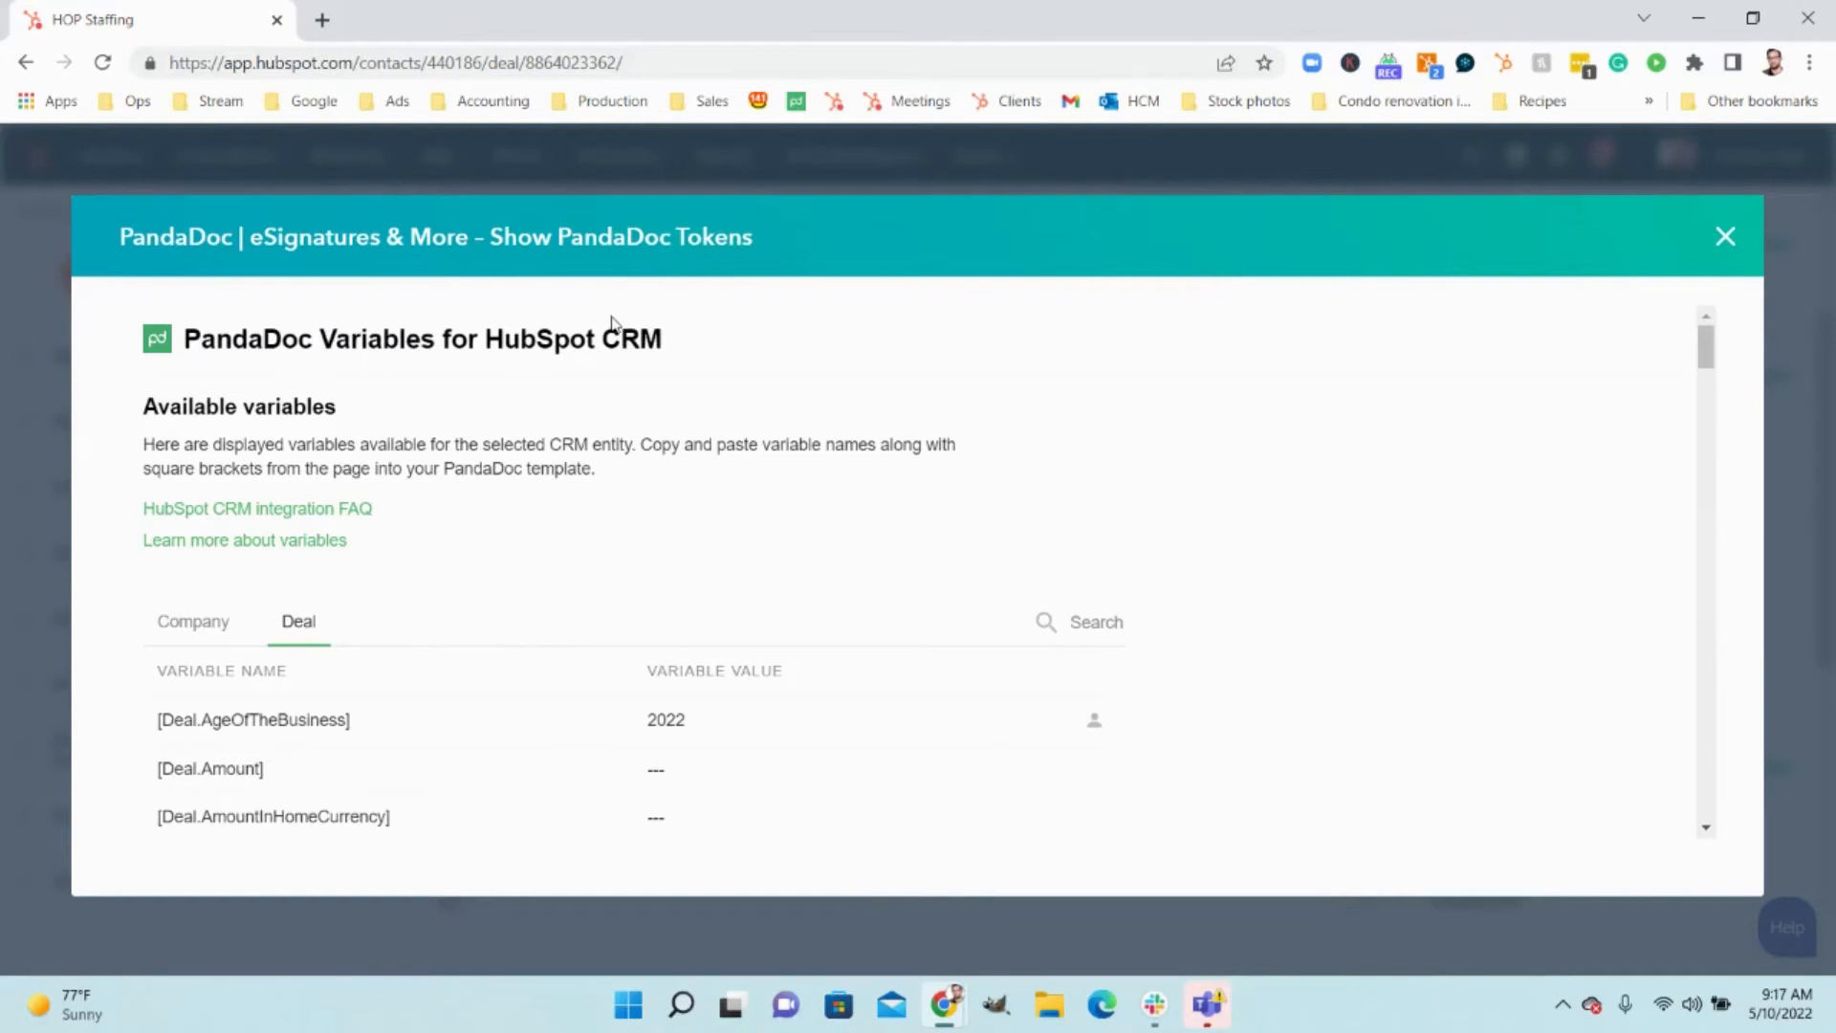
- Look through the deal variable names and their values in the PandaDoc tokens list
{"action": "scroll", "coordinate": [590, 552], "scroll_direction": "down", "scroll_amount": 3}
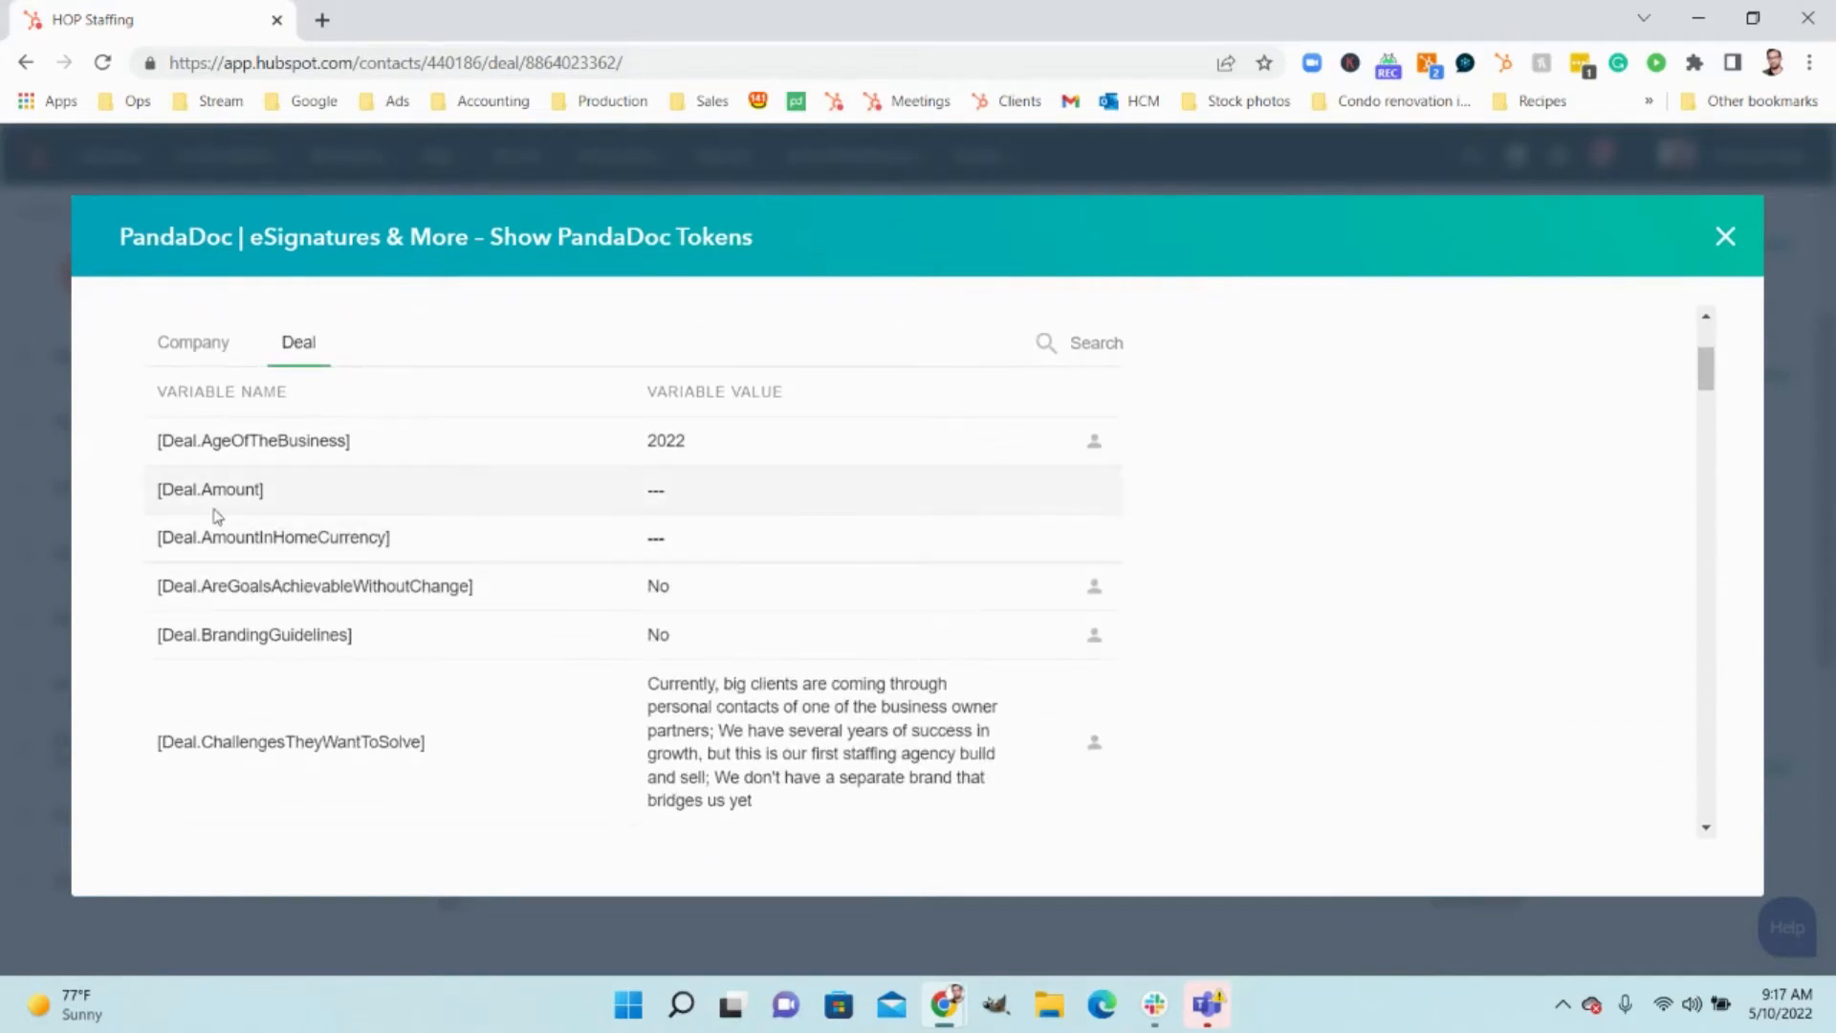
{"action": "triple_click", "coordinate": [172, 490]}
{"action": "scroll", "coordinate": [292, 748], "scroll_direction": "down", "scroll_amount": 4}
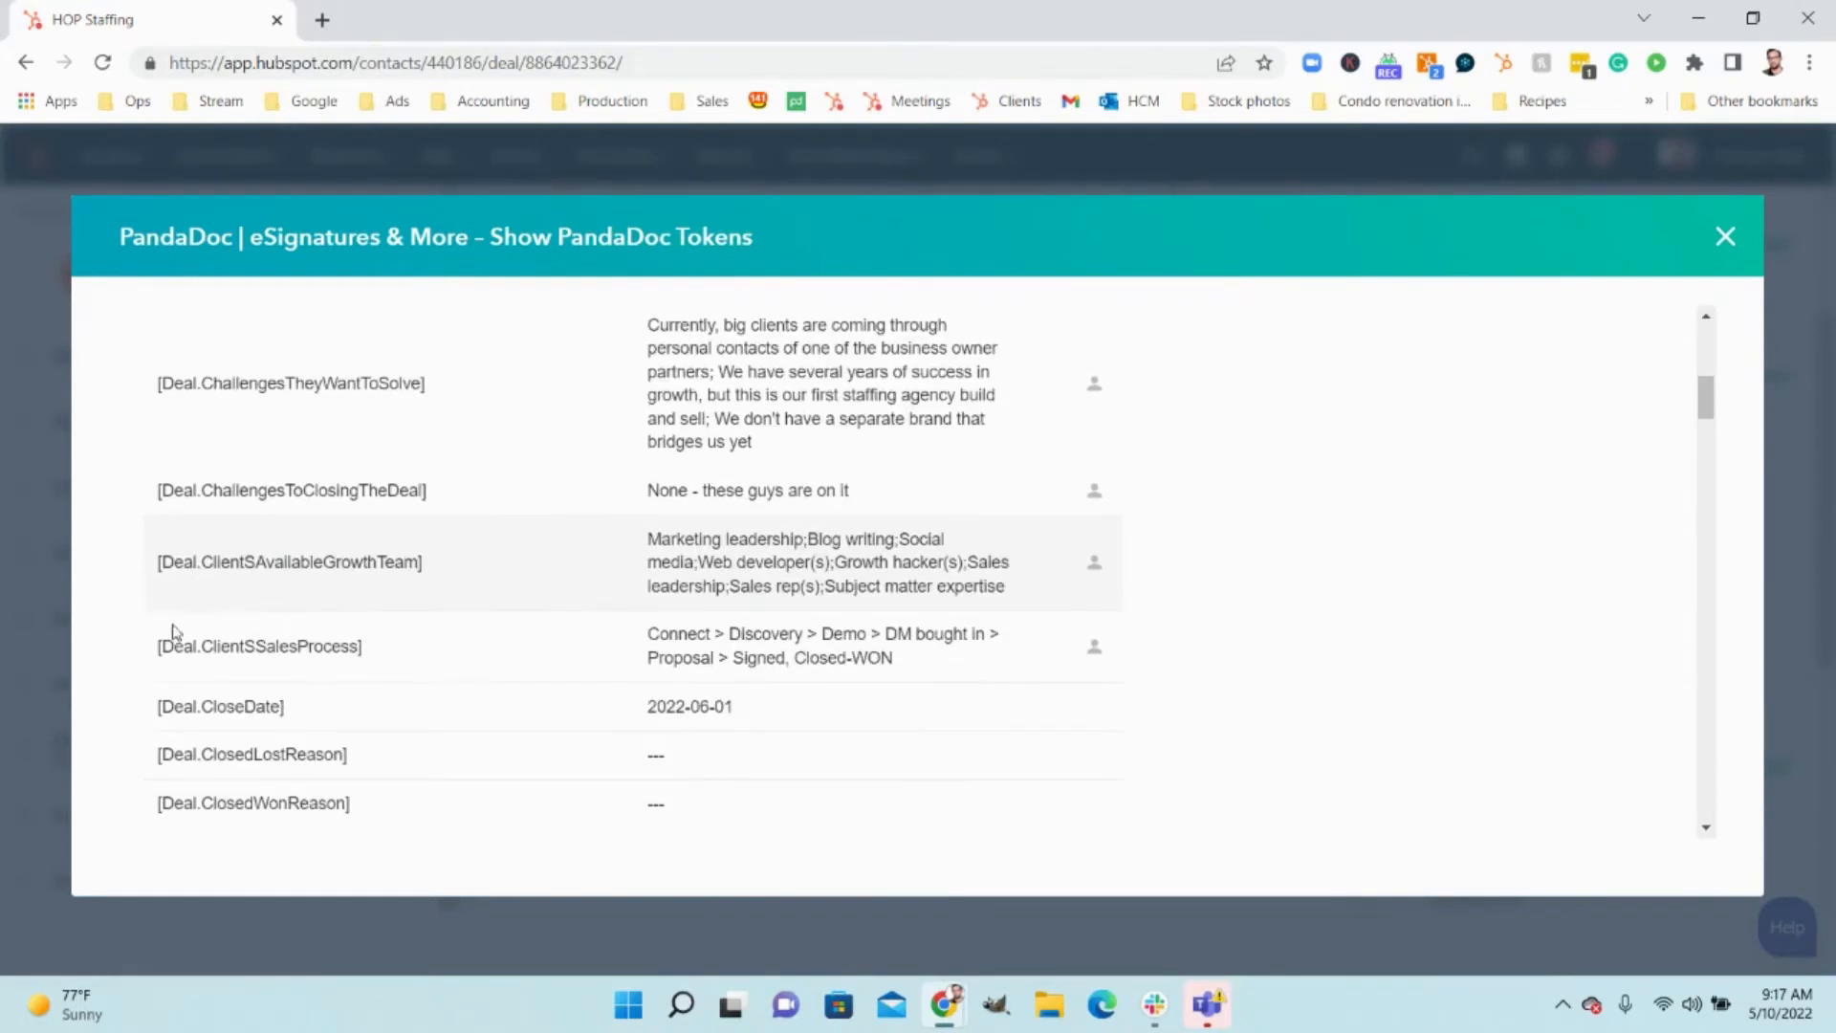
{"action": "scroll", "coordinate": [292, 749], "scroll_direction": "down", "scroll_amount": 15}
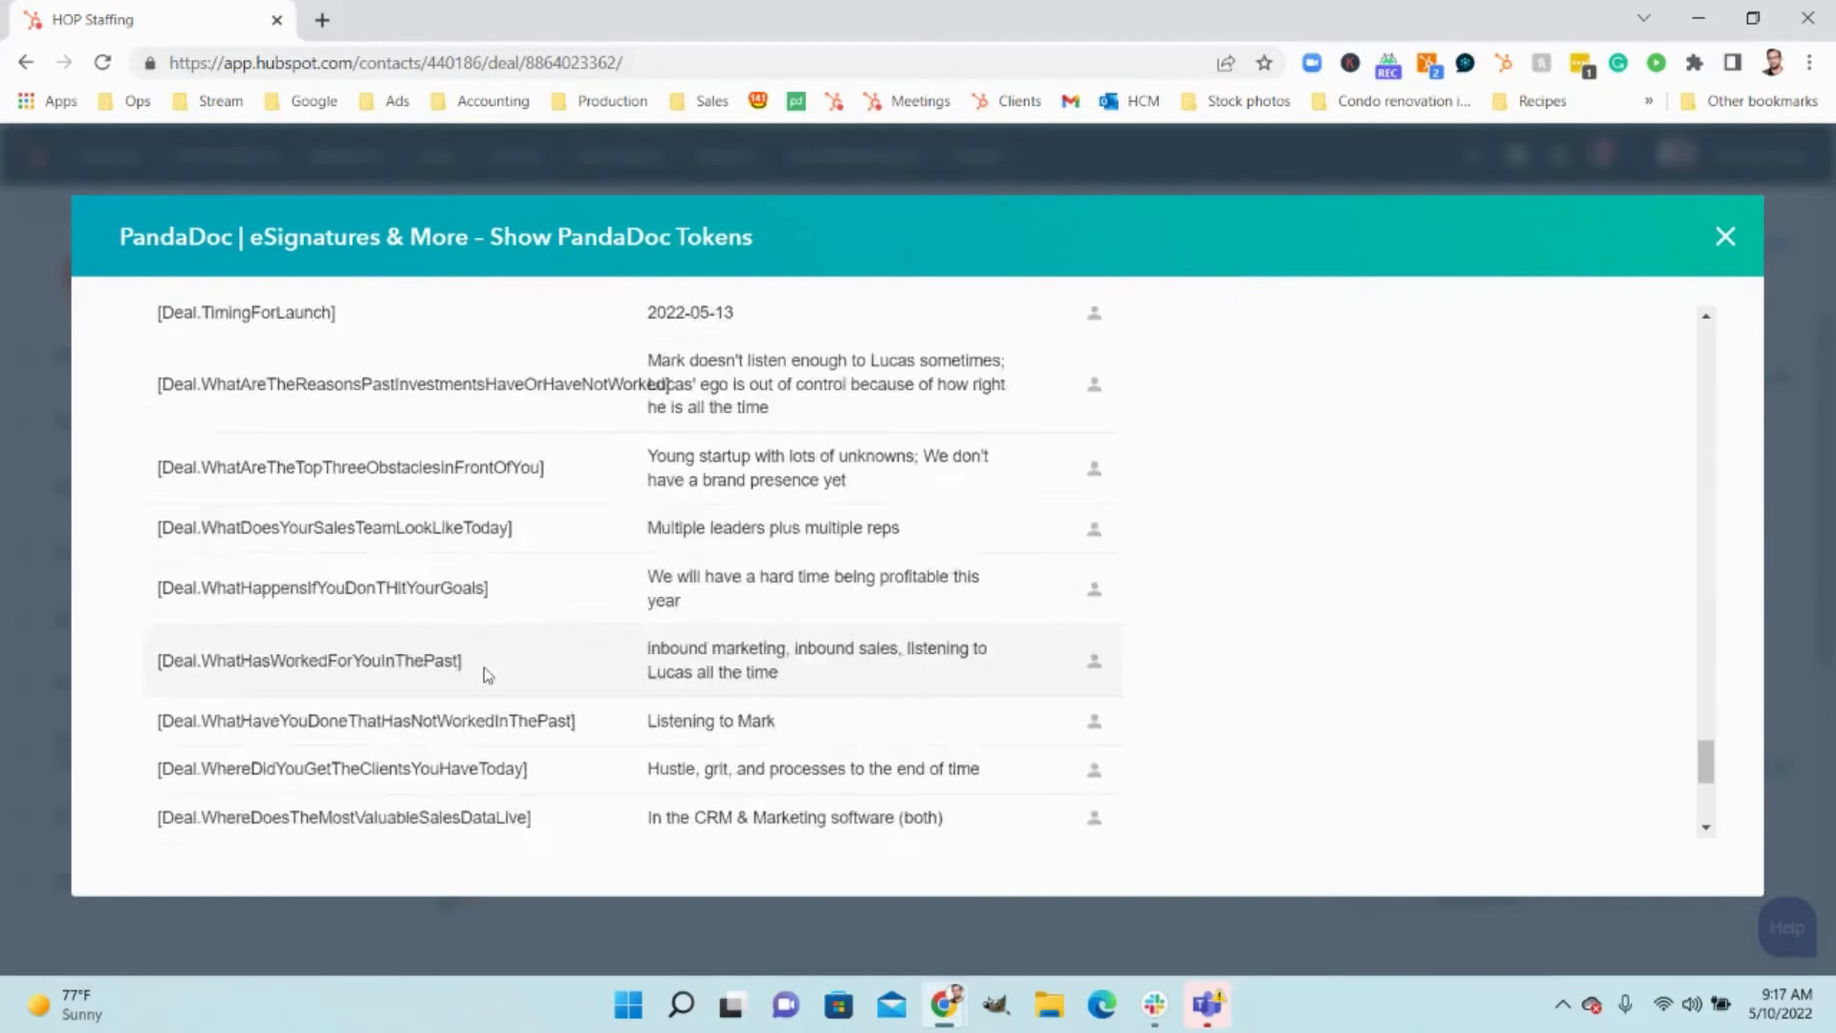
{"action": "scroll", "coordinate": [546, 660], "scroll_direction": "up", "scroll_amount": 10}
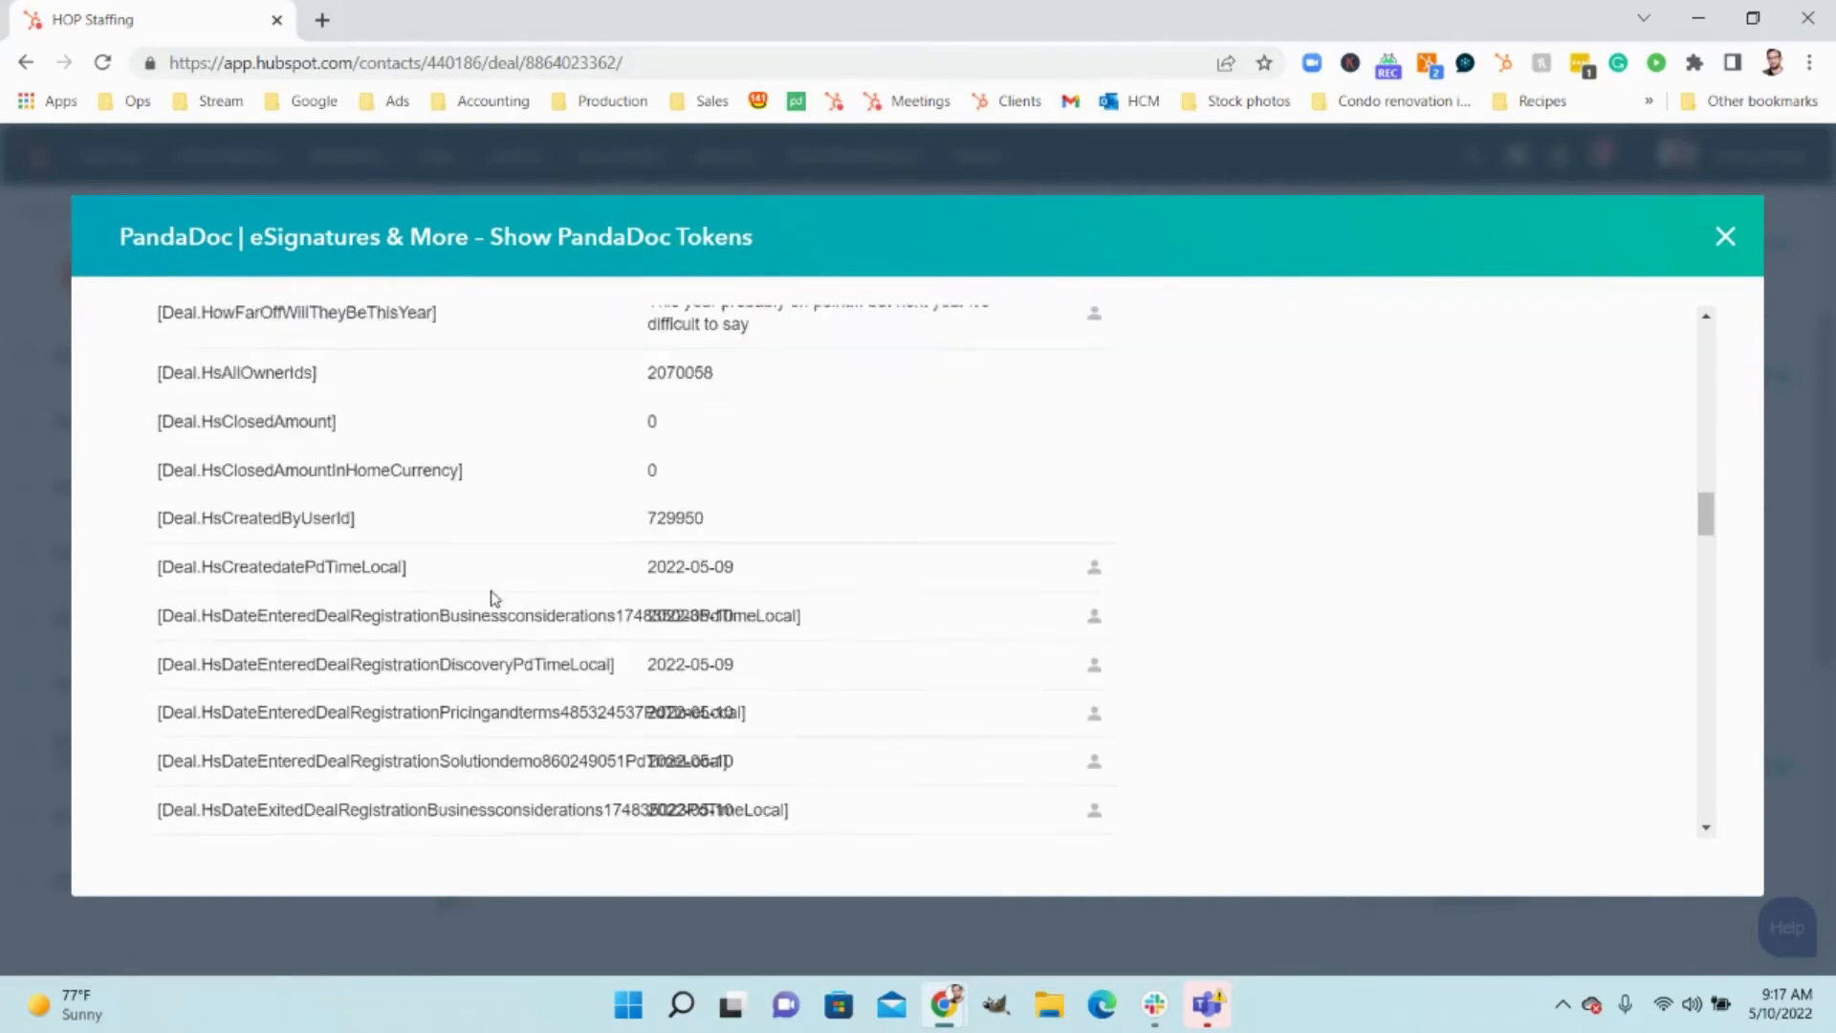
{"action": "scroll", "coordinate": [249, 382], "scroll_direction": "up", "scroll_amount": 5}
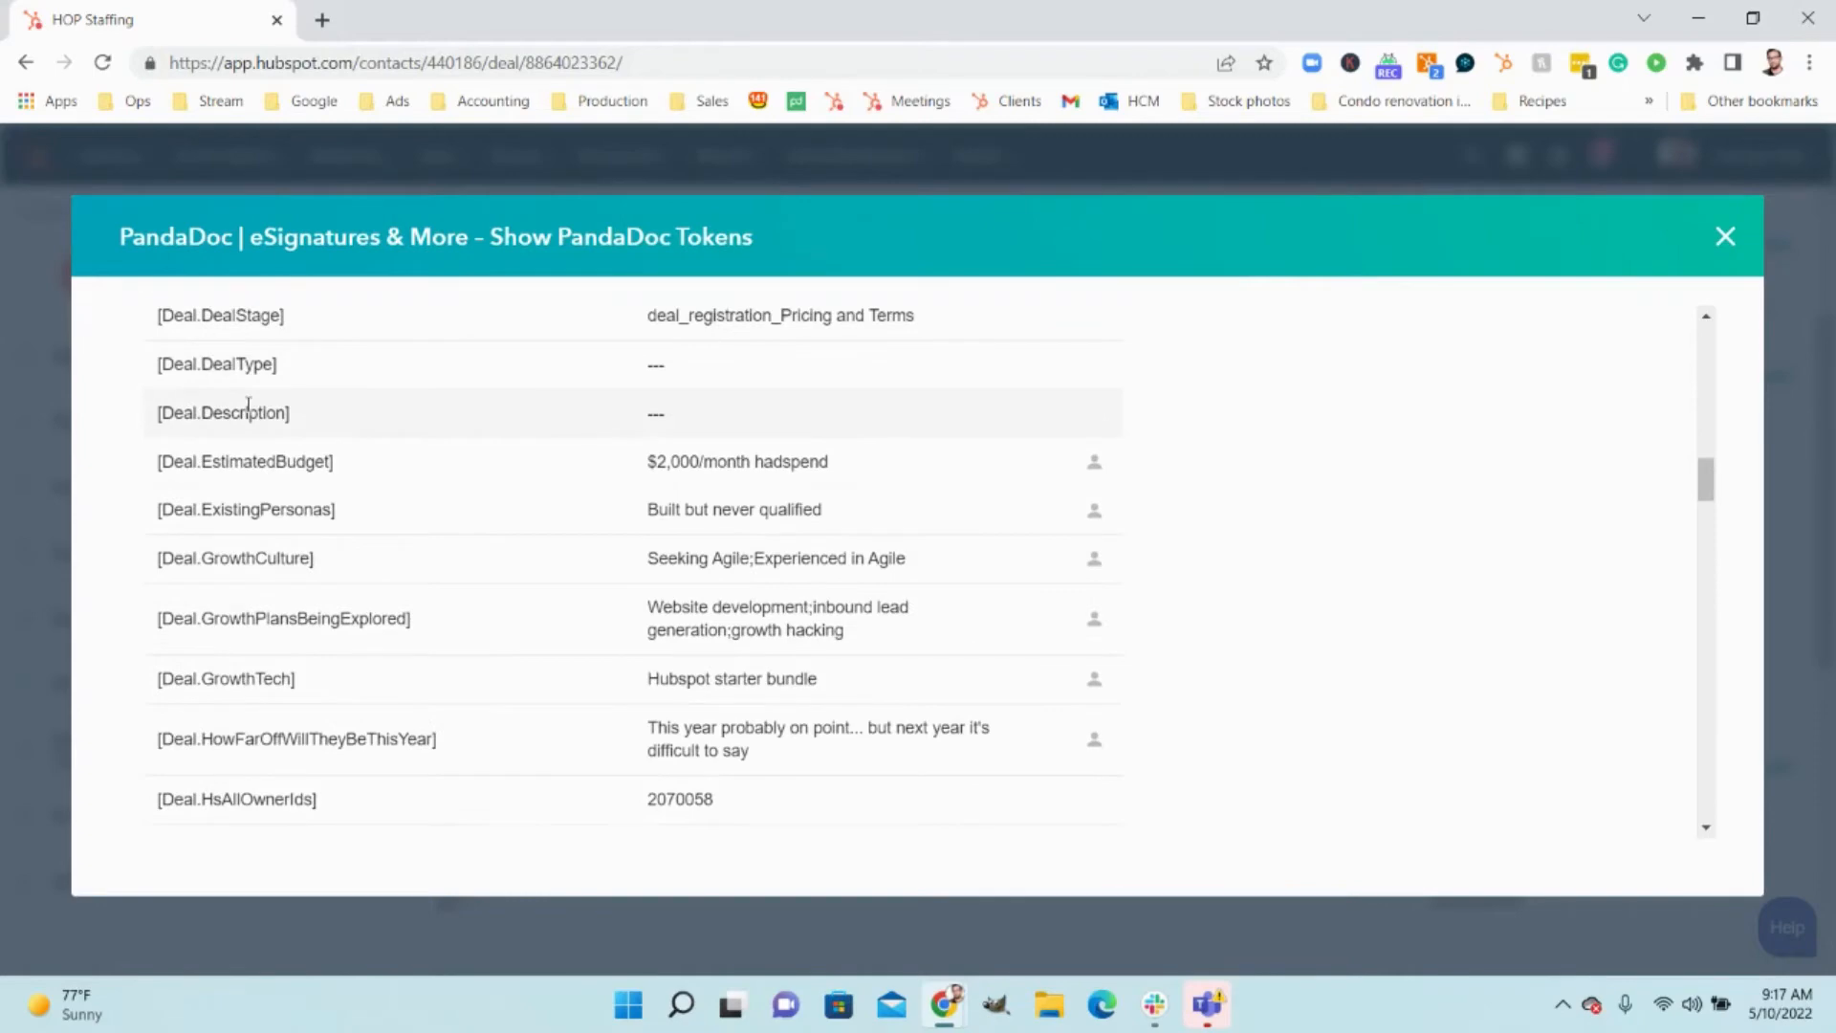
{"action": "scroll", "coordinate": [249, 406], "scroll_direction": "up", "scroll_amount": 1}
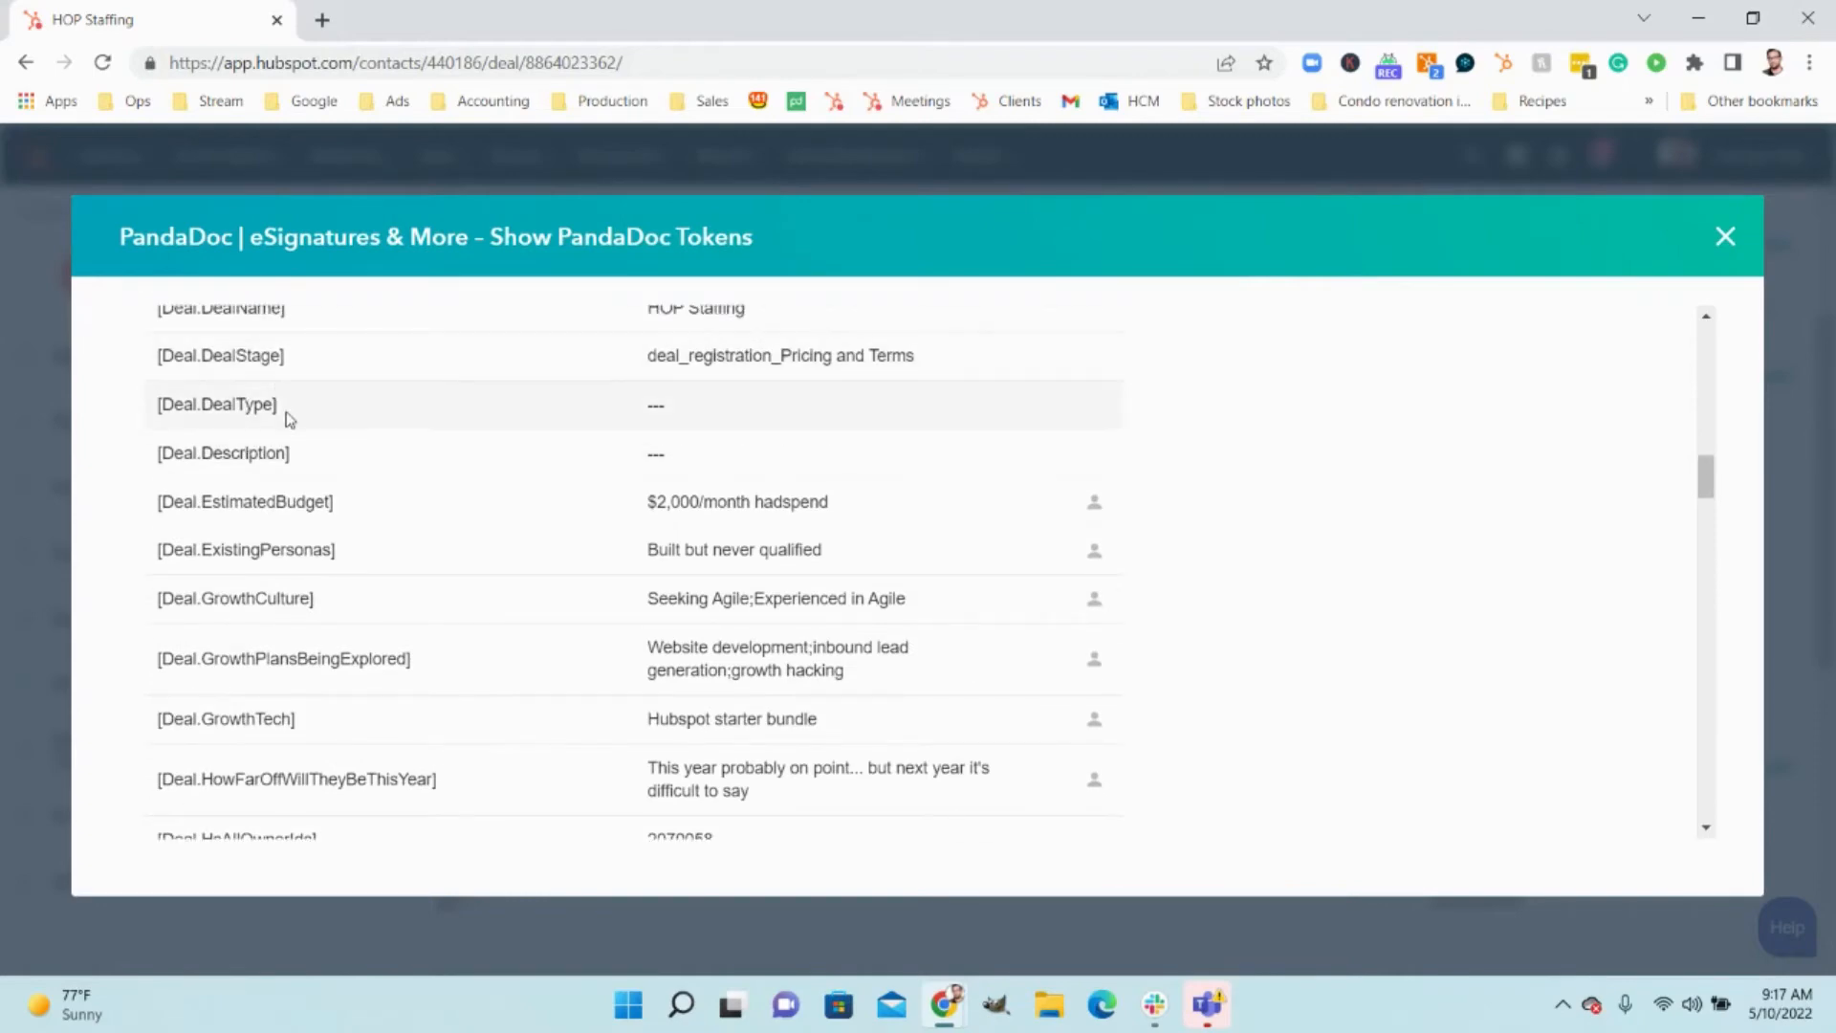
{"action": "scroll", "coordinate": [285, 419], "scroll_direction": "up", "scroll_amount": 4}
{"action": "scroll", "coordinate": [292, 382], "scroll_direction": "up", "scroll_amount": 1}
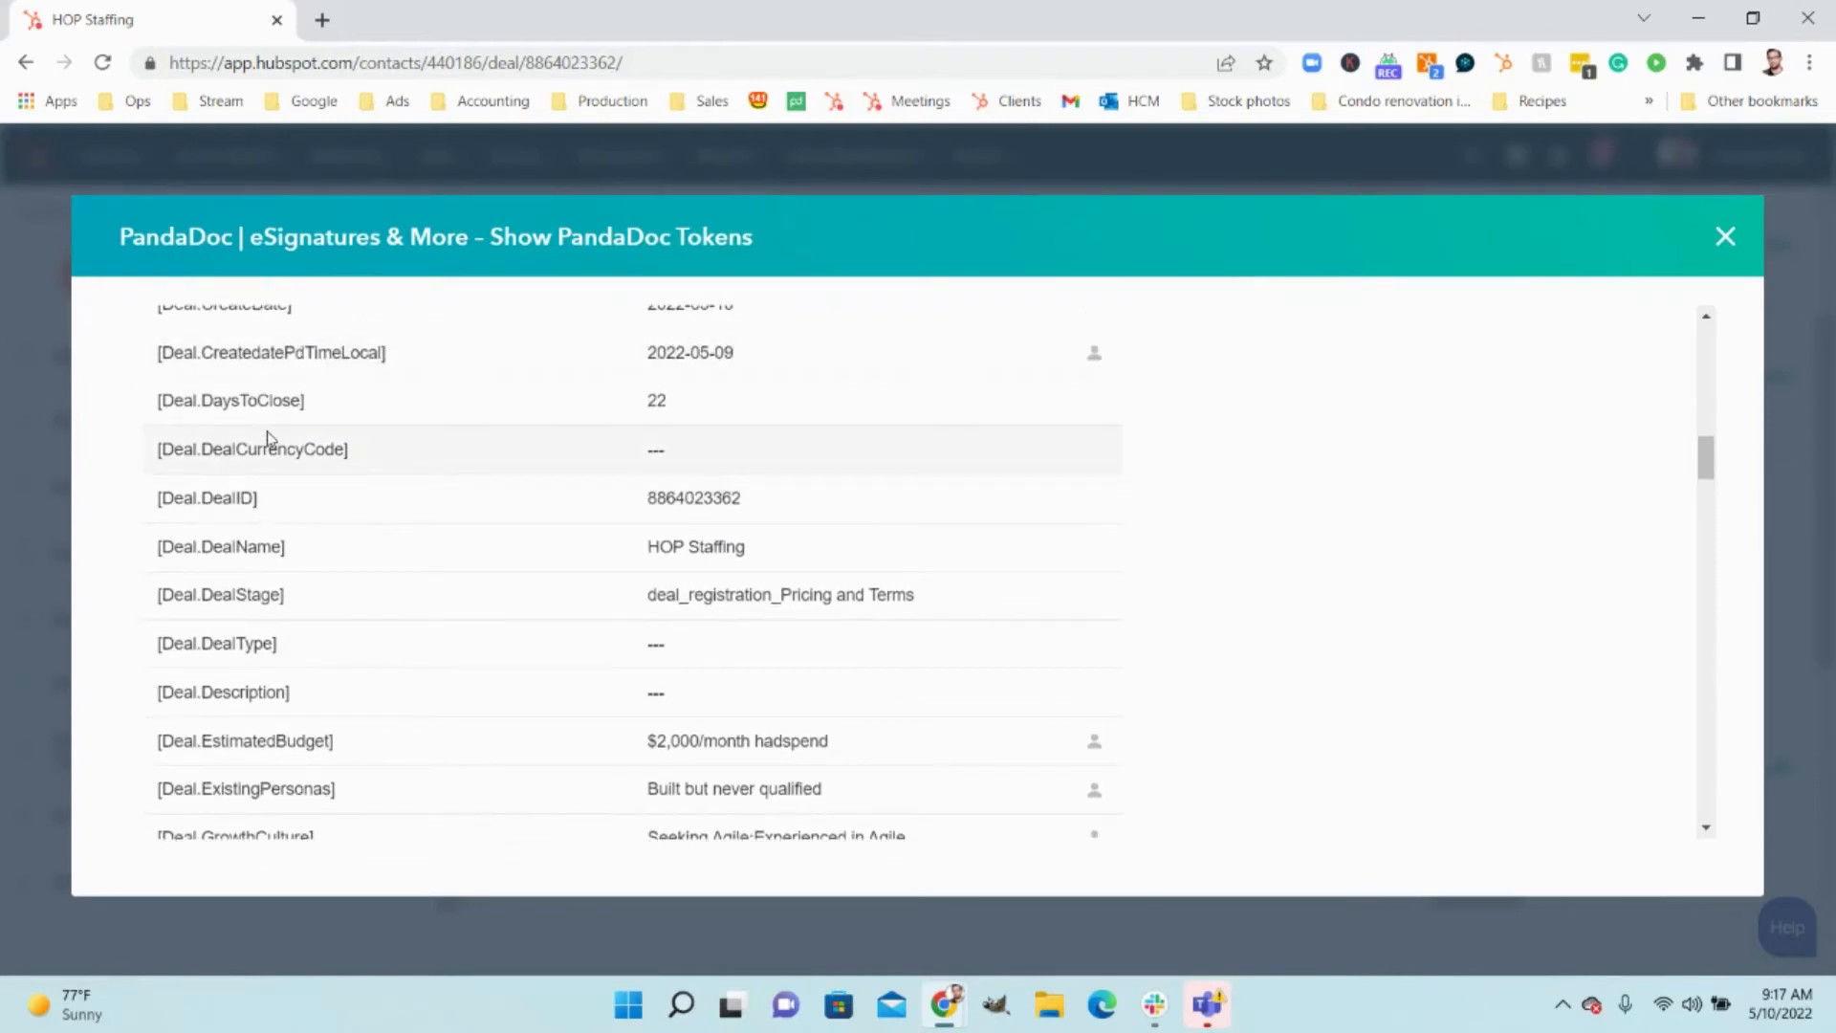
{"action": "scroll", "coordinate": [383, 507], "scroll_direction": "down", "scroll_amount": 3}
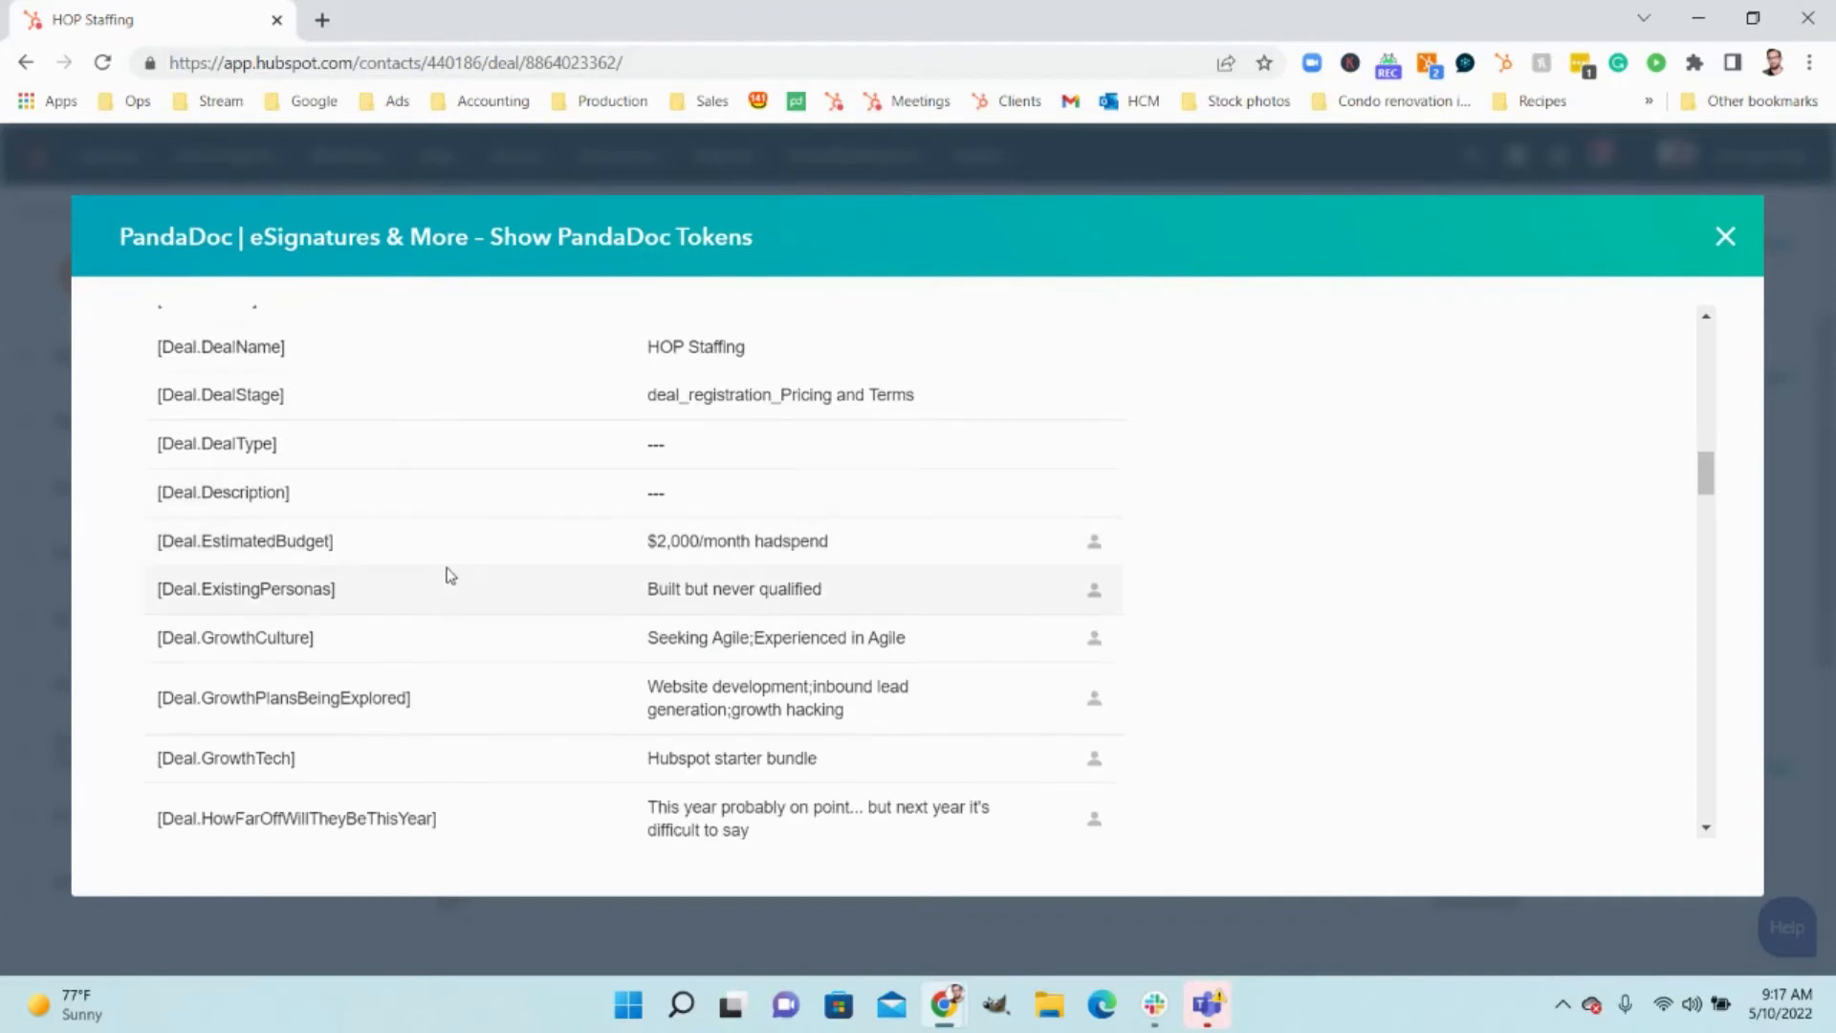
{"action": "scroll", "coordinate": [440, 588], "scroll_direction": "down", "scroll_amount": 1}
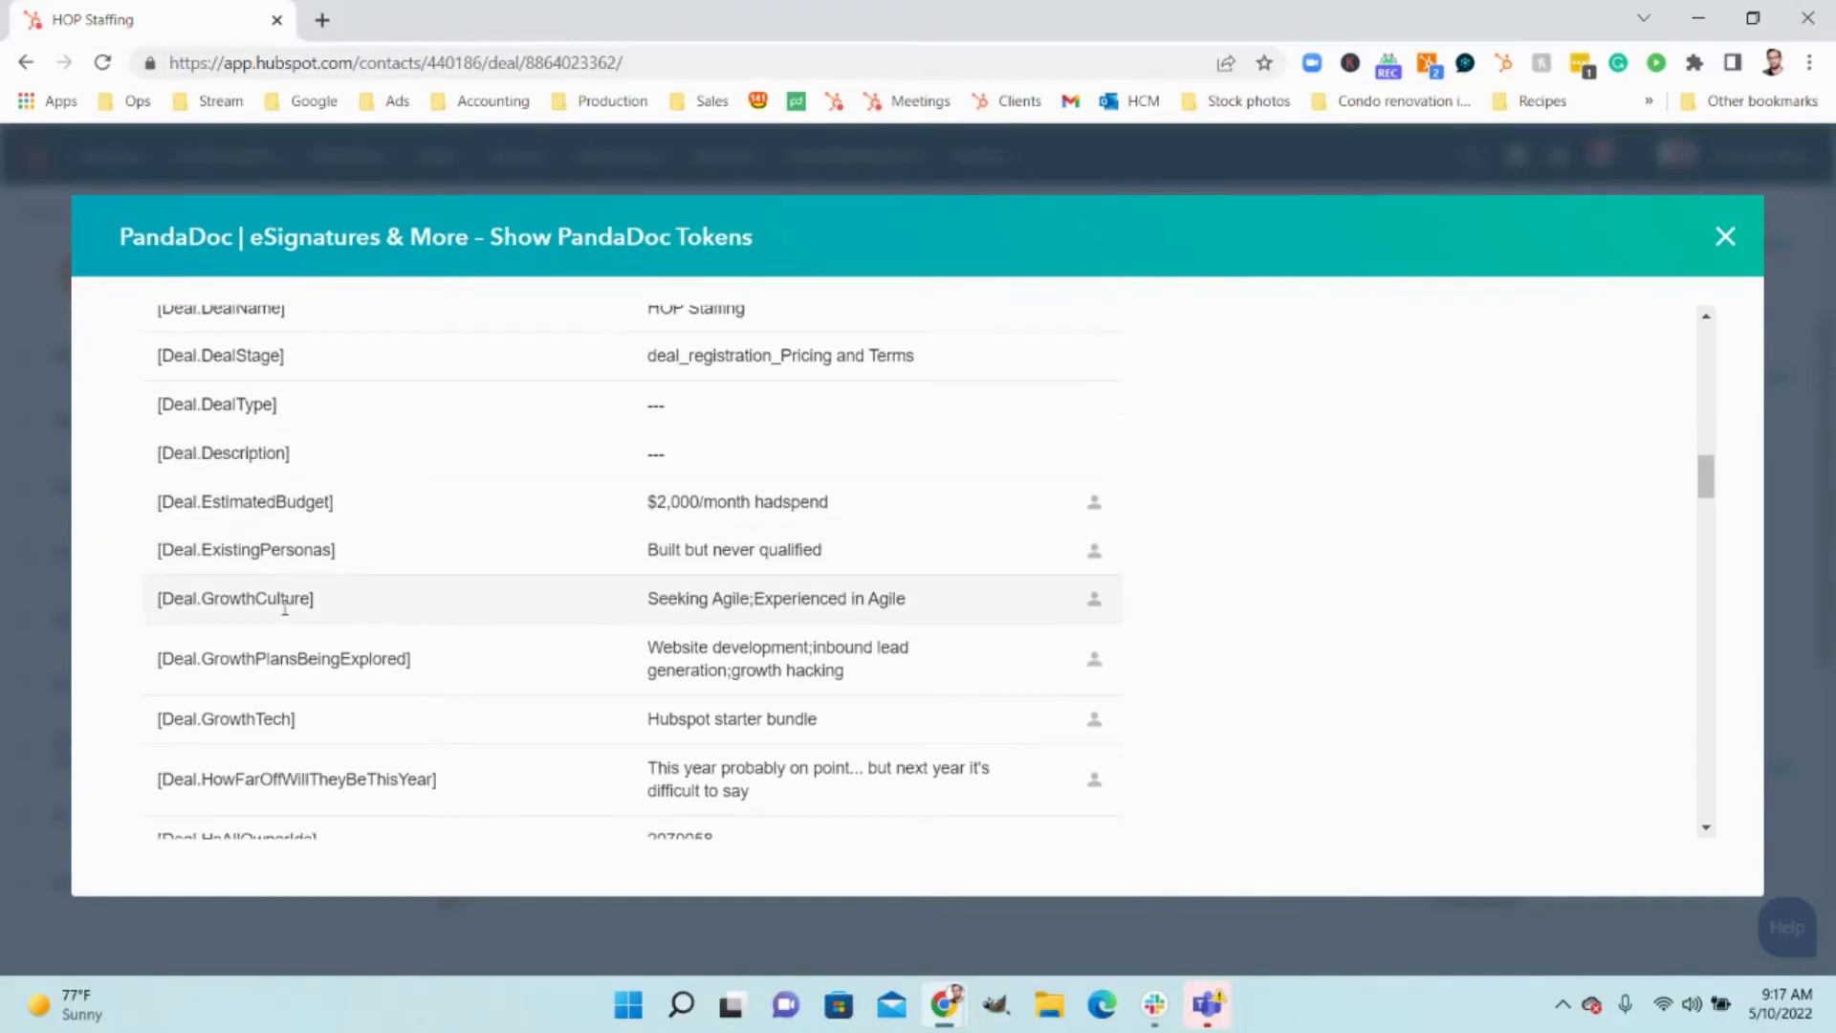
- Highlight the GrowthCulture, ExistingPersonas, EstimatedBudget and GrowthTech deal variable names one by one, and close the tokens list
{"action": "triple_click", "coordinate": [285, 607]}
{"action": "triple_click", "coordinate": [279, 549]}
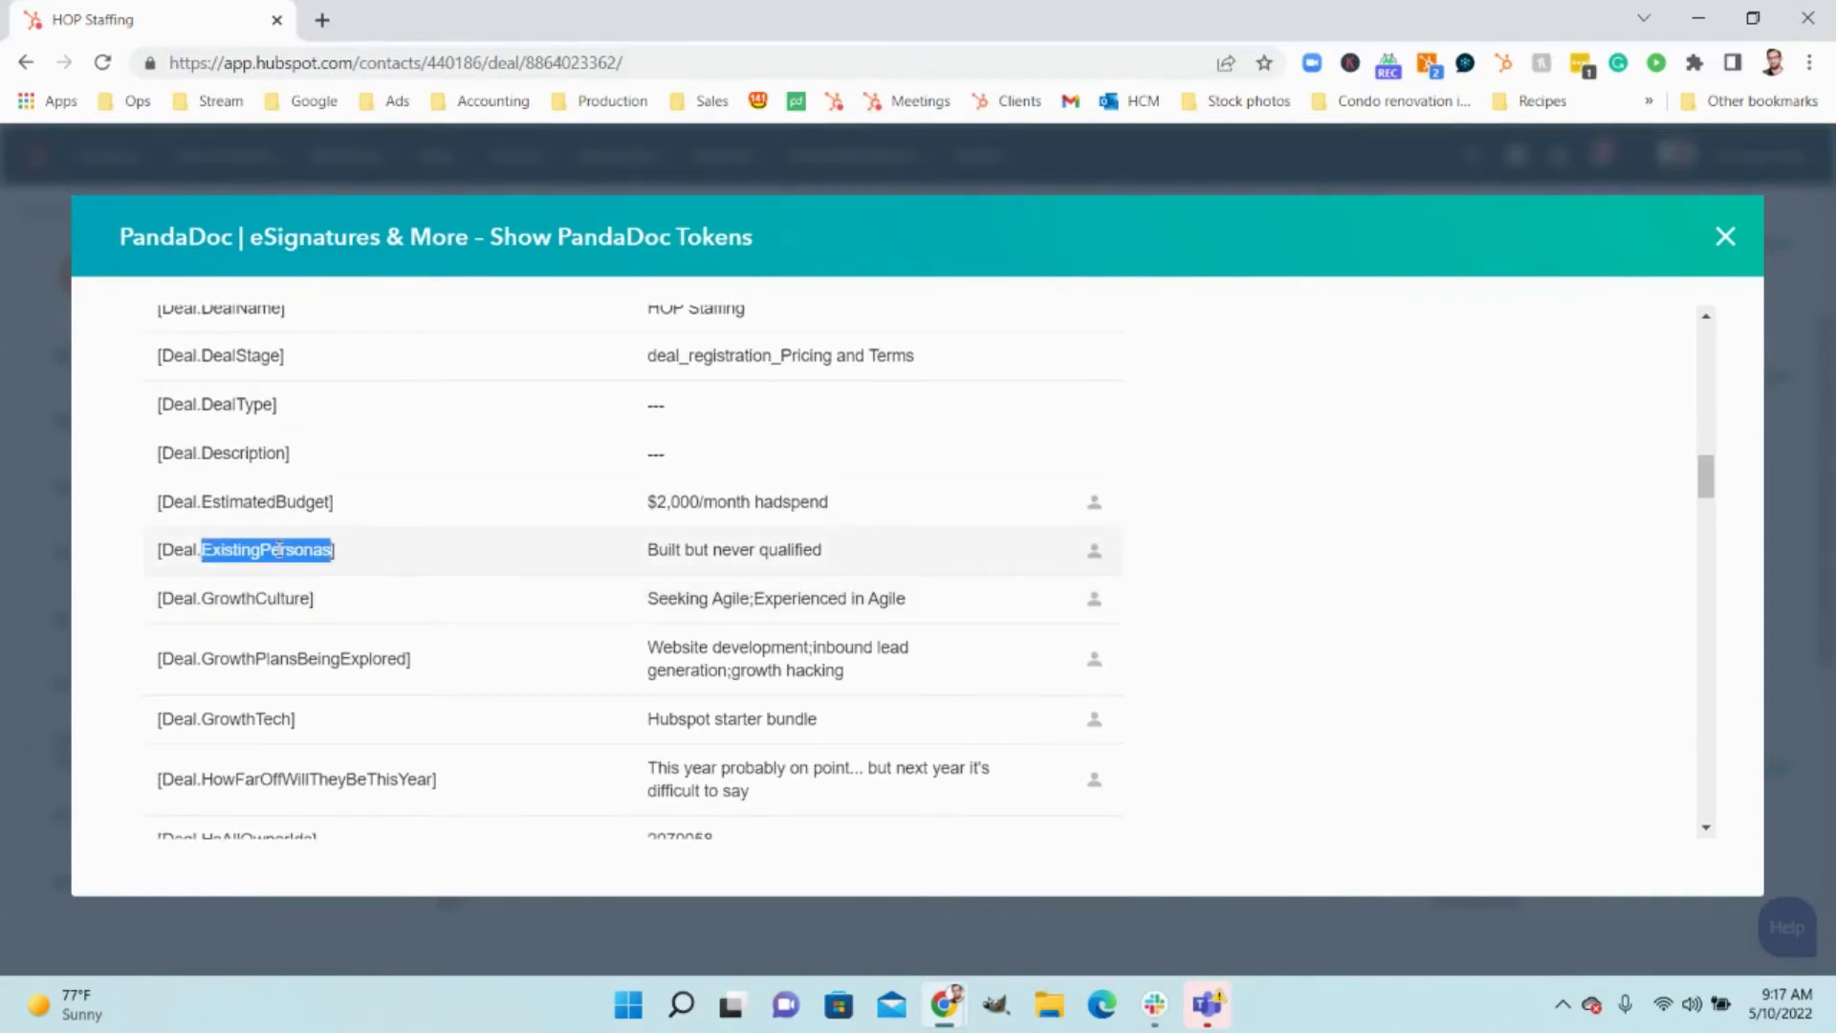
{"action": "triple_click", "coordinate": [277, 501]}
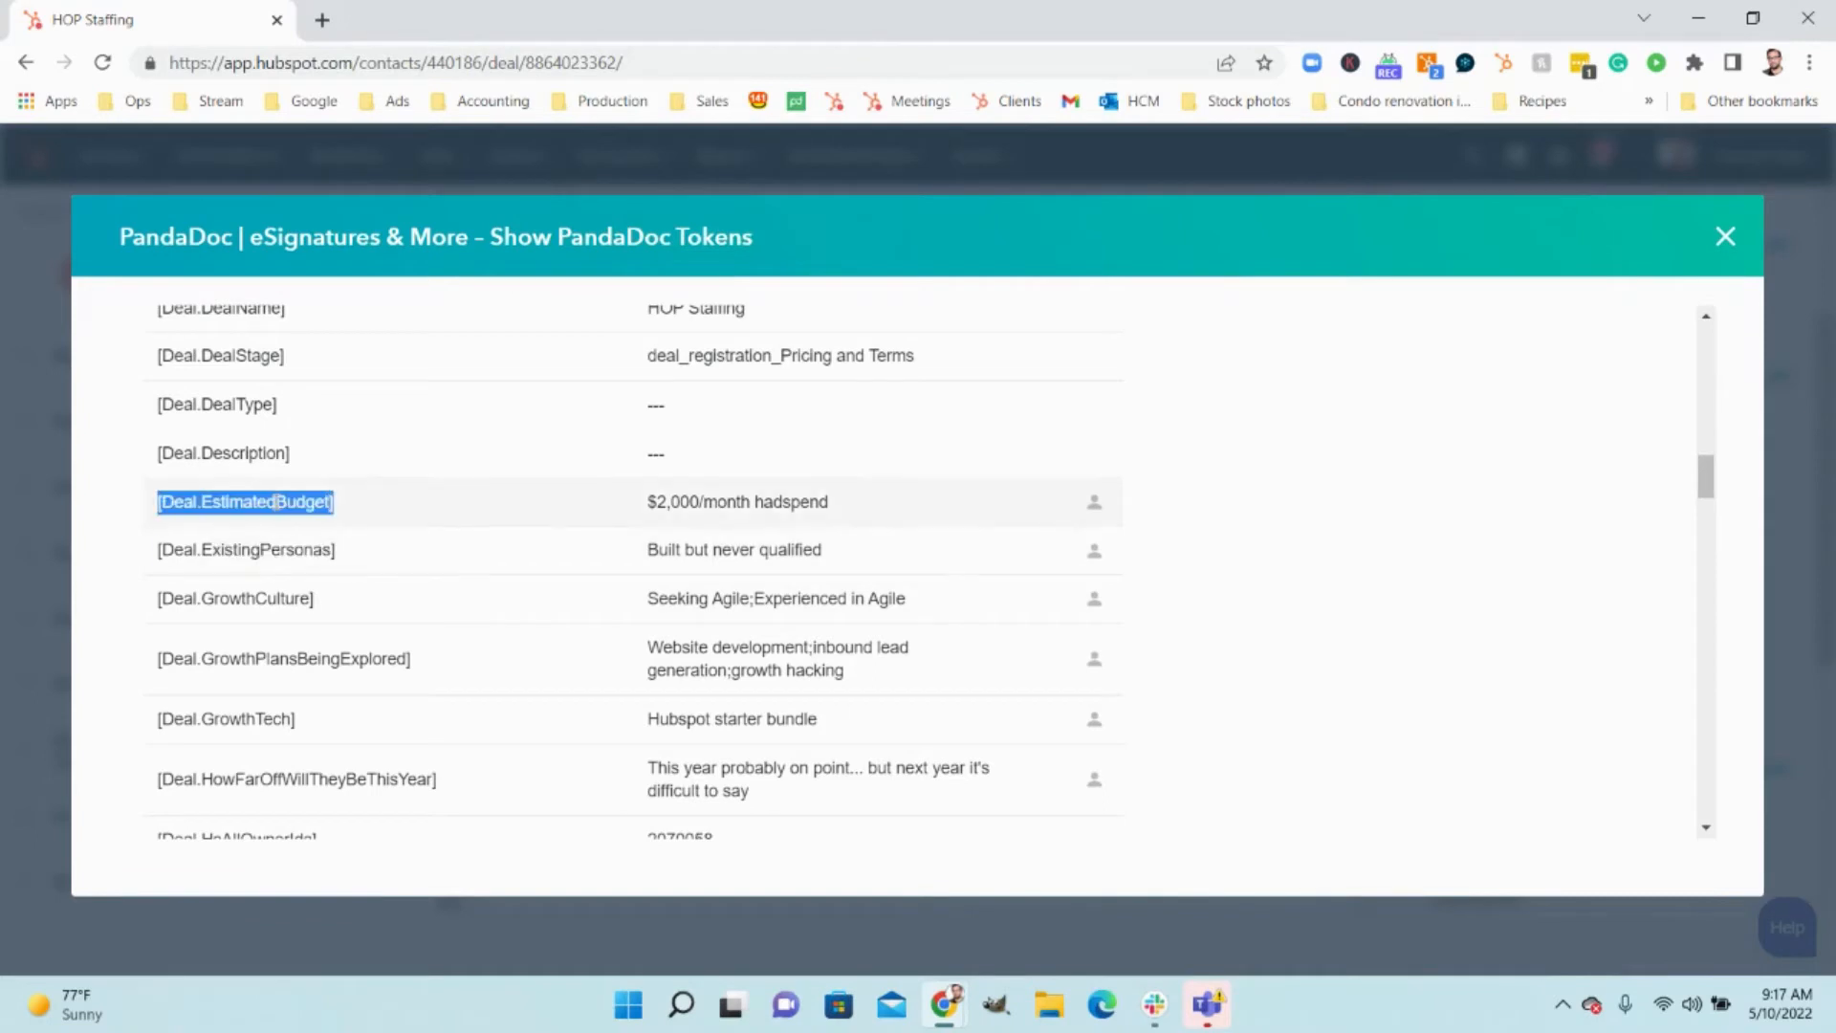
{"action": "triple_click", "coordinate": [258, 719]}
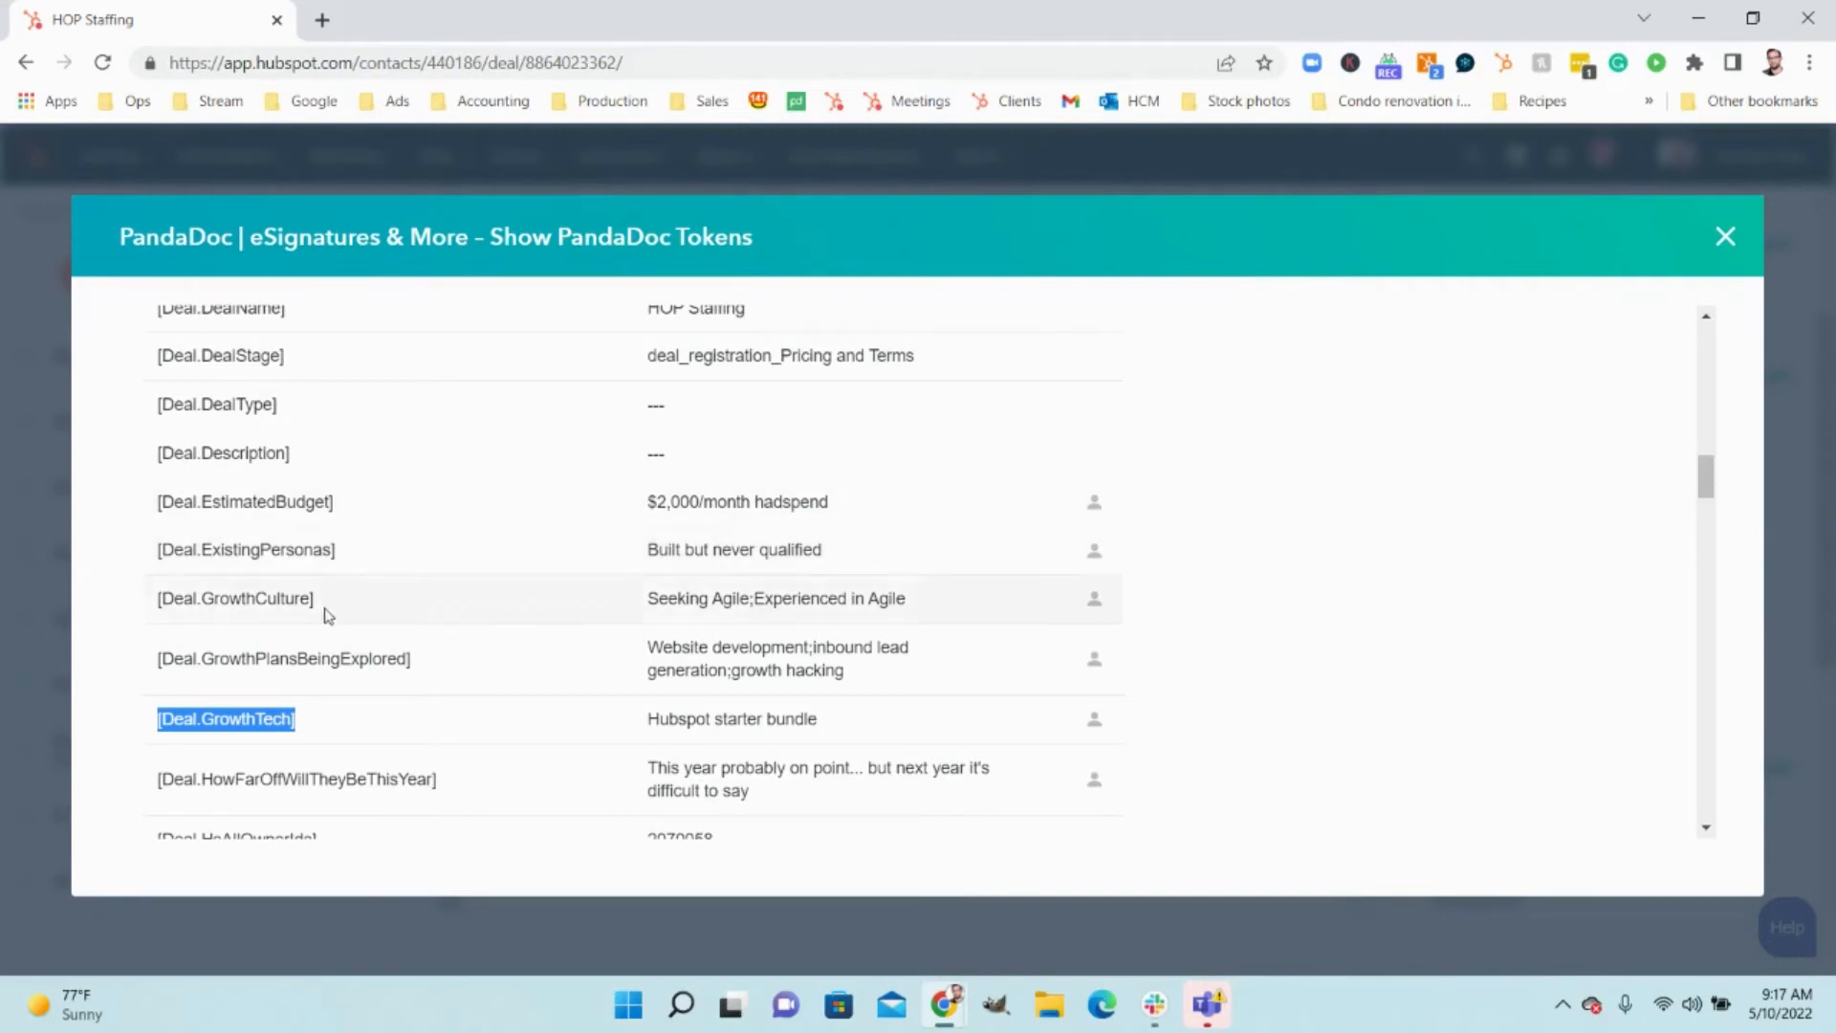
{"action": "left_click", "coordinate": [1722, 238]}
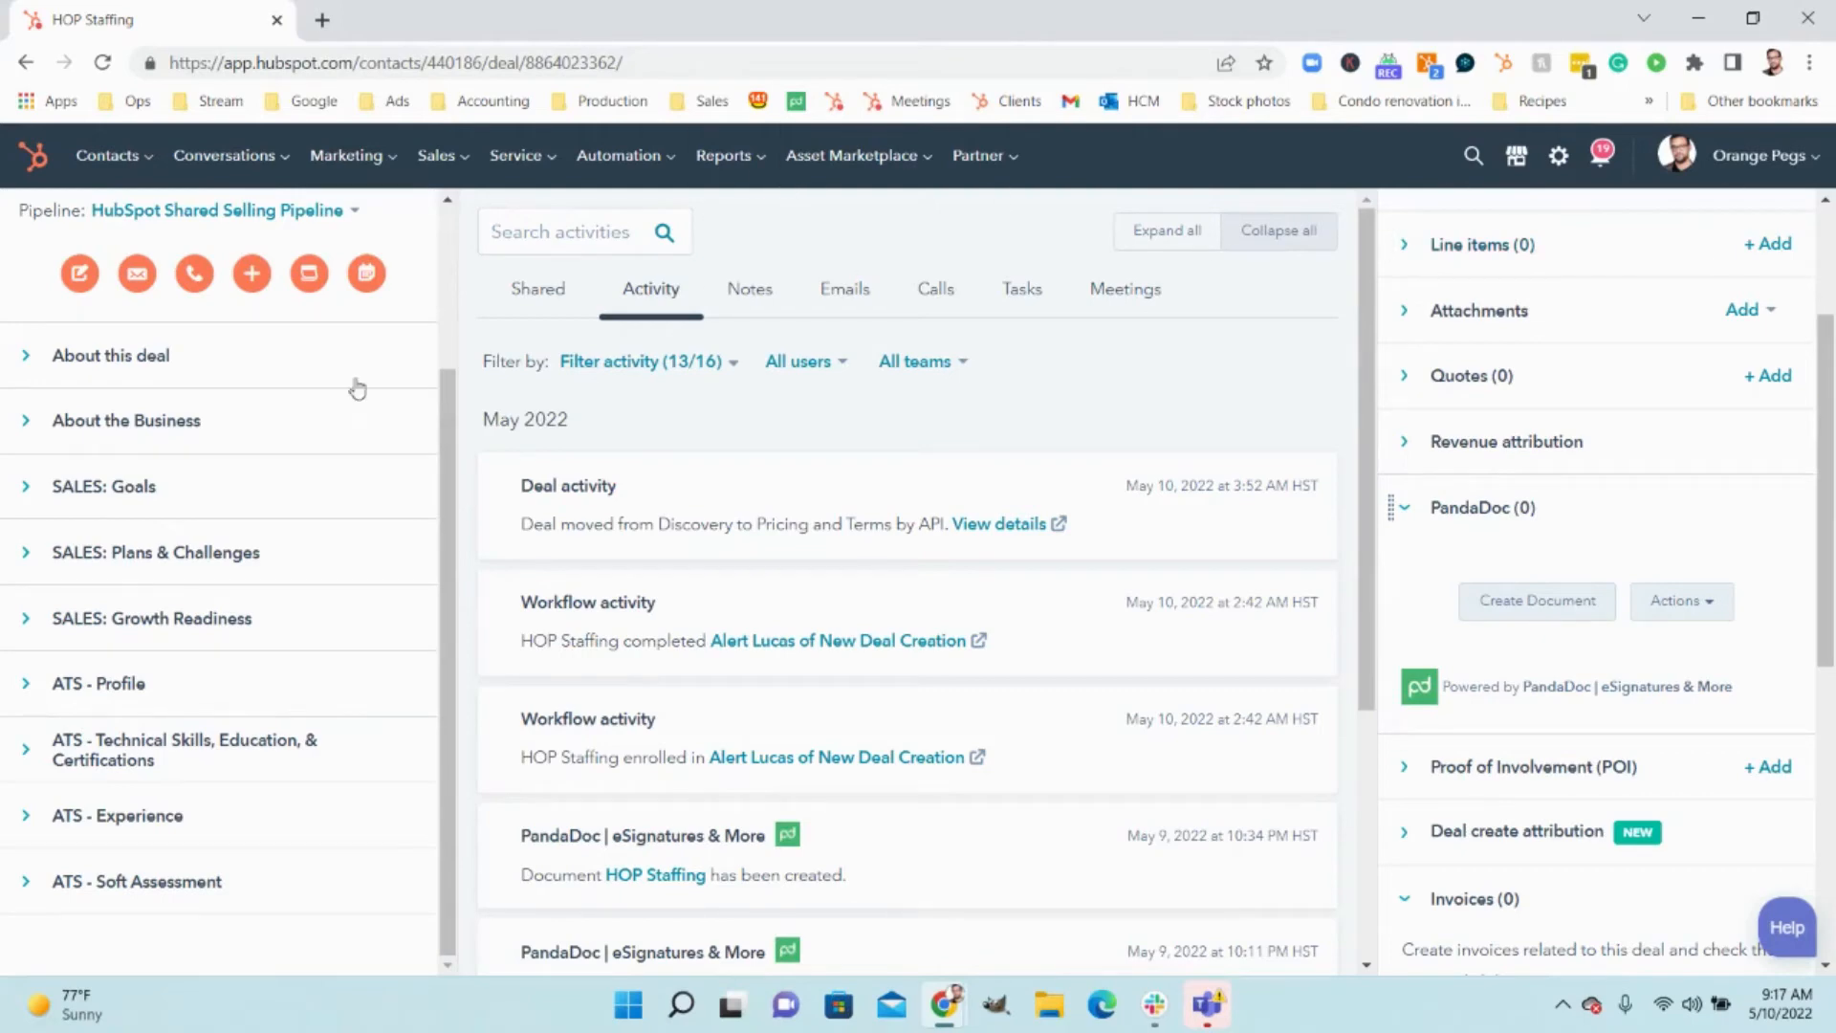
- Expand and collapse the About this deal section, and reopen the deal's PandaDoc tokens list
{"action": "left_click", "coordinate": [177, 357]}
{"action": "left_click", "coordinate": [178, 364]}
{"action": "left_click", "coordinate": [1678, 607]}
{"action": "left_click", "coordinate": [1659, 656]}
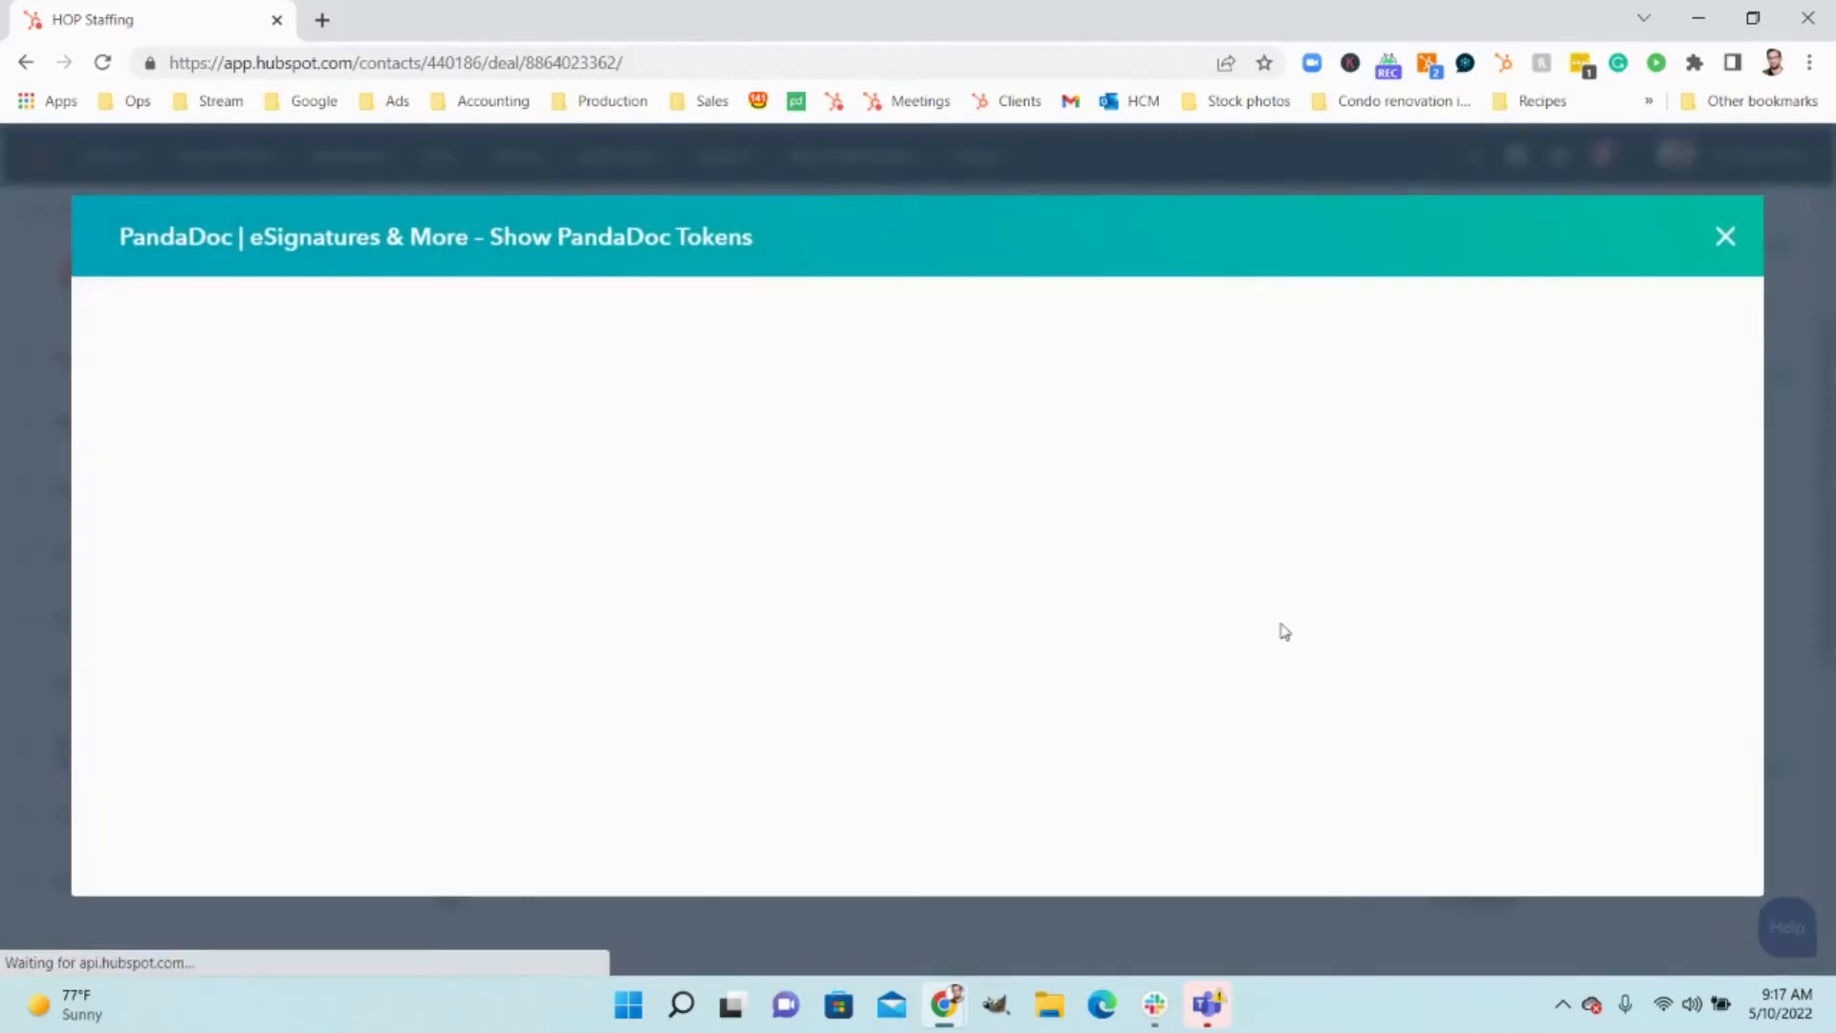
{"action": "scroll", "coordinate": [463, 635], "scroll_direction": "down", "scroll_amount": 15}
{"action": "scroll", "coordinate": [410, 565], "scroll_direction": "up", "scroll_amount": 15}
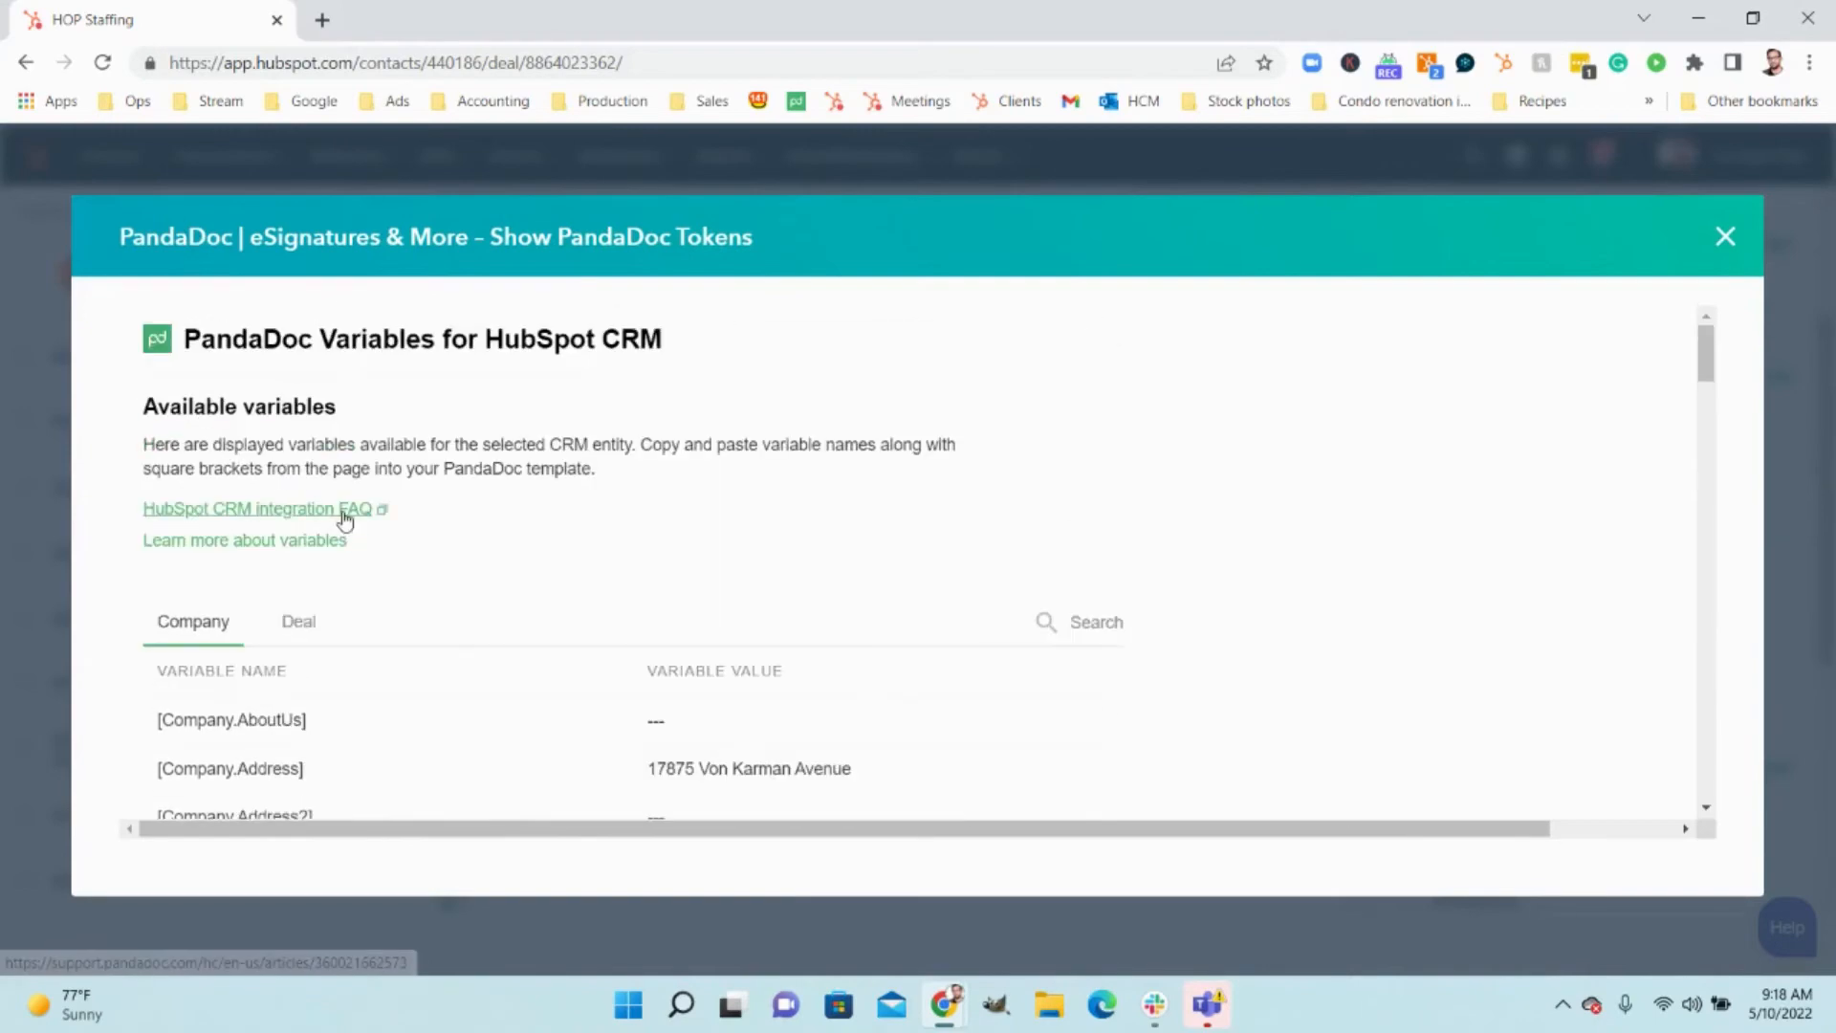
- List the Deal variables in the PandaDoc tokens and look through the growth-related names and their values
{"action": "left_click", "coordinate": [295, 624]}
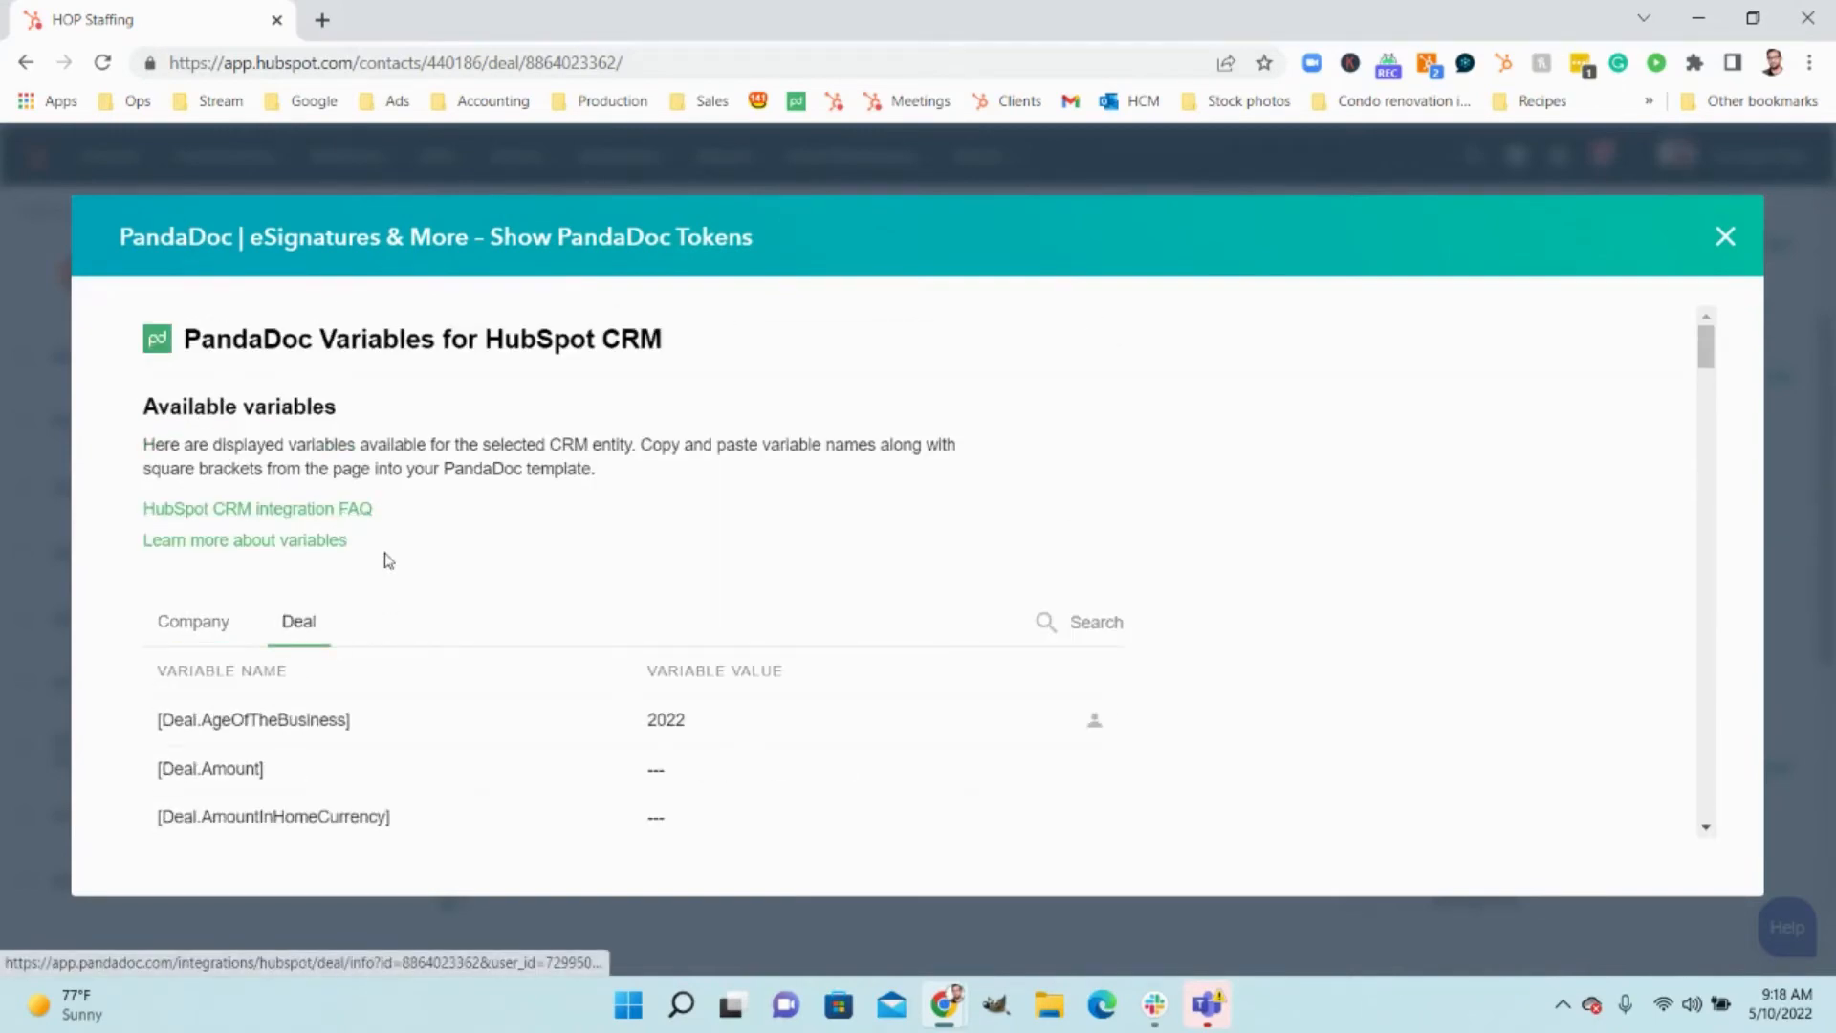
{"action": "scroll", "coordinate": [414, 604], "scroll_direction": "down", "scroll_amount": 10}
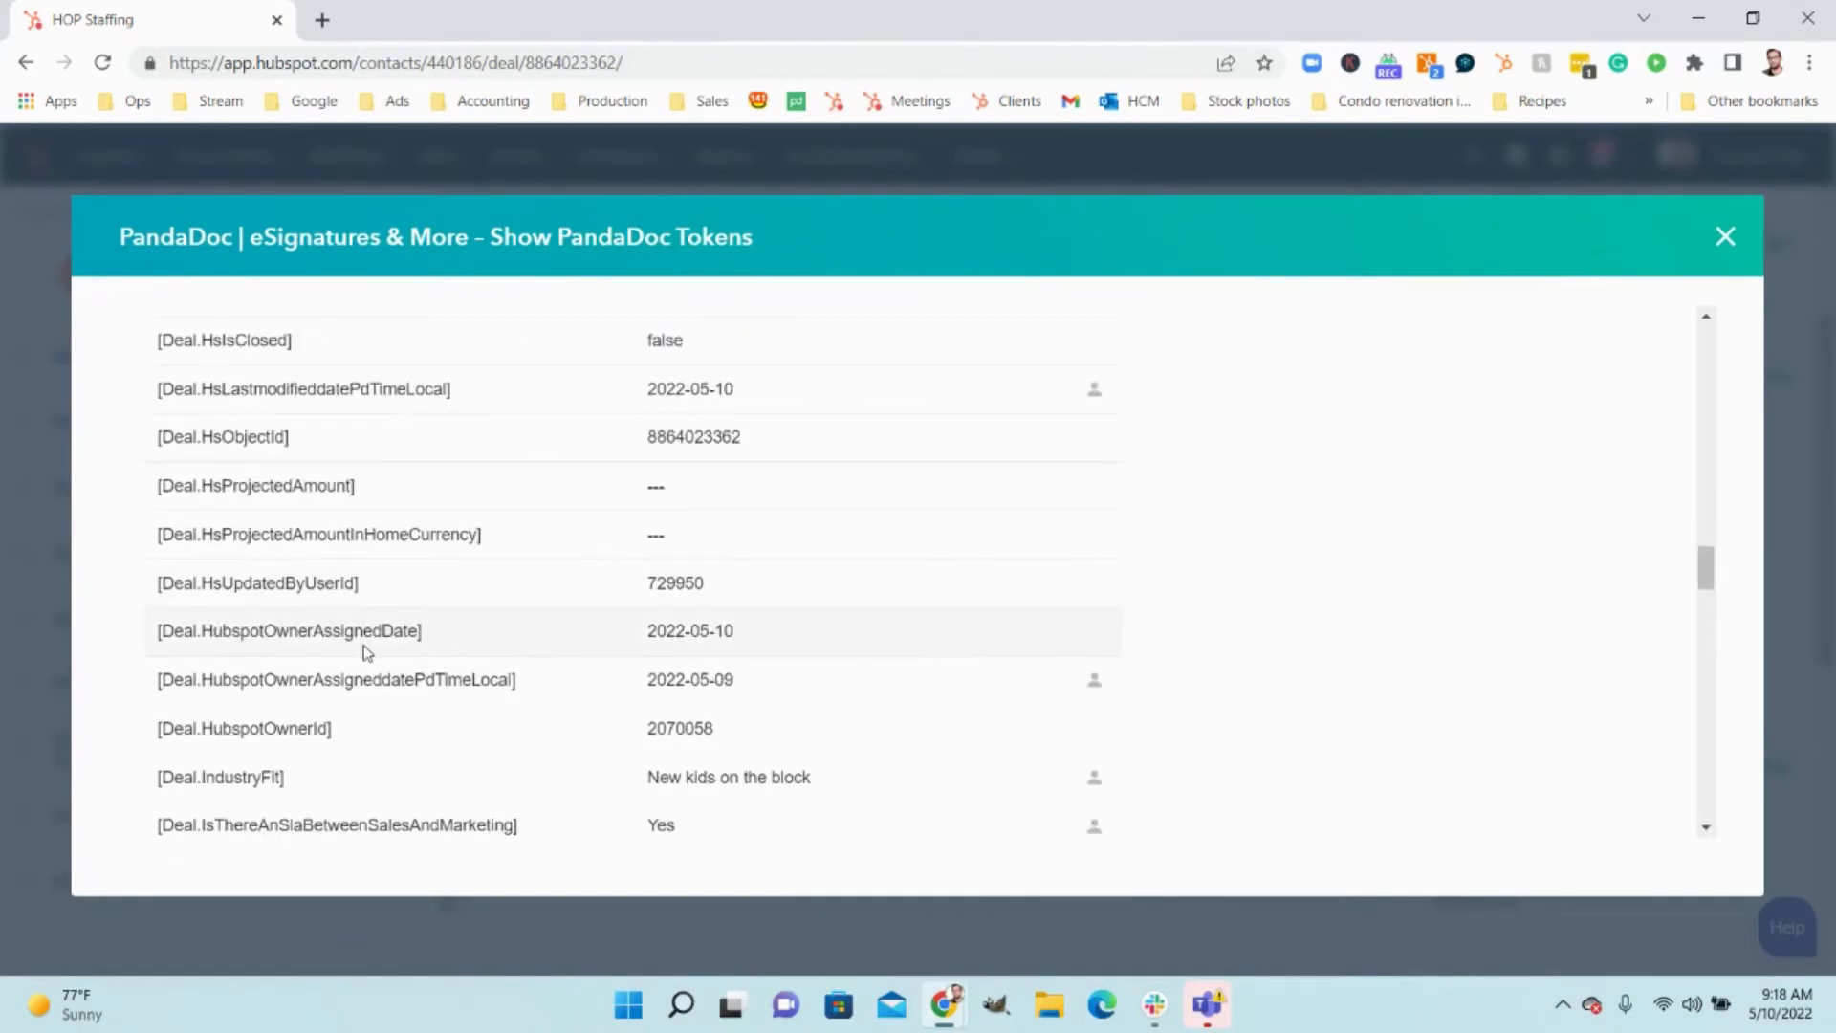
{"action": "scroll", "coordinate": [366, 654], "scroll_direction": "up", "scroll_amount": 3}
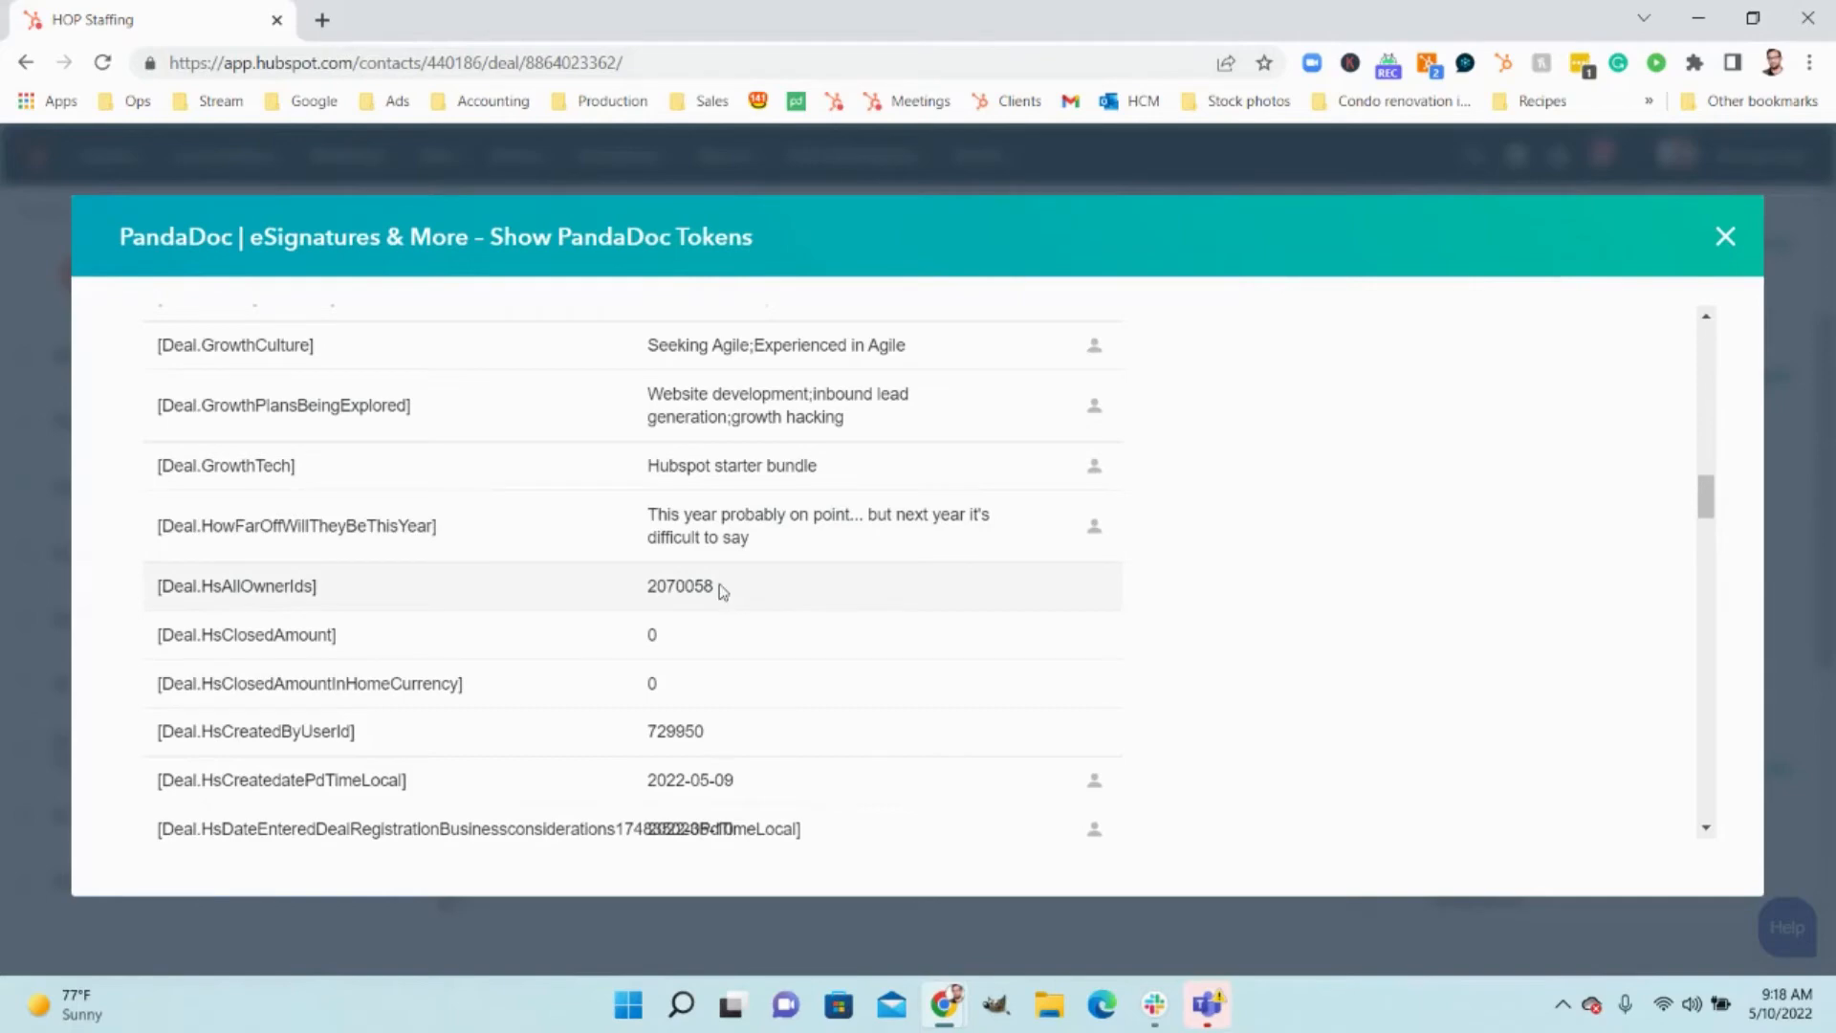
- Switch to the MASTER 2022 Growth Services DRAFT PROPOSAL template in PandaDoc and review its pages from the cover to the Assumptions page
{"action": "key", "text": "alt+Tab"}
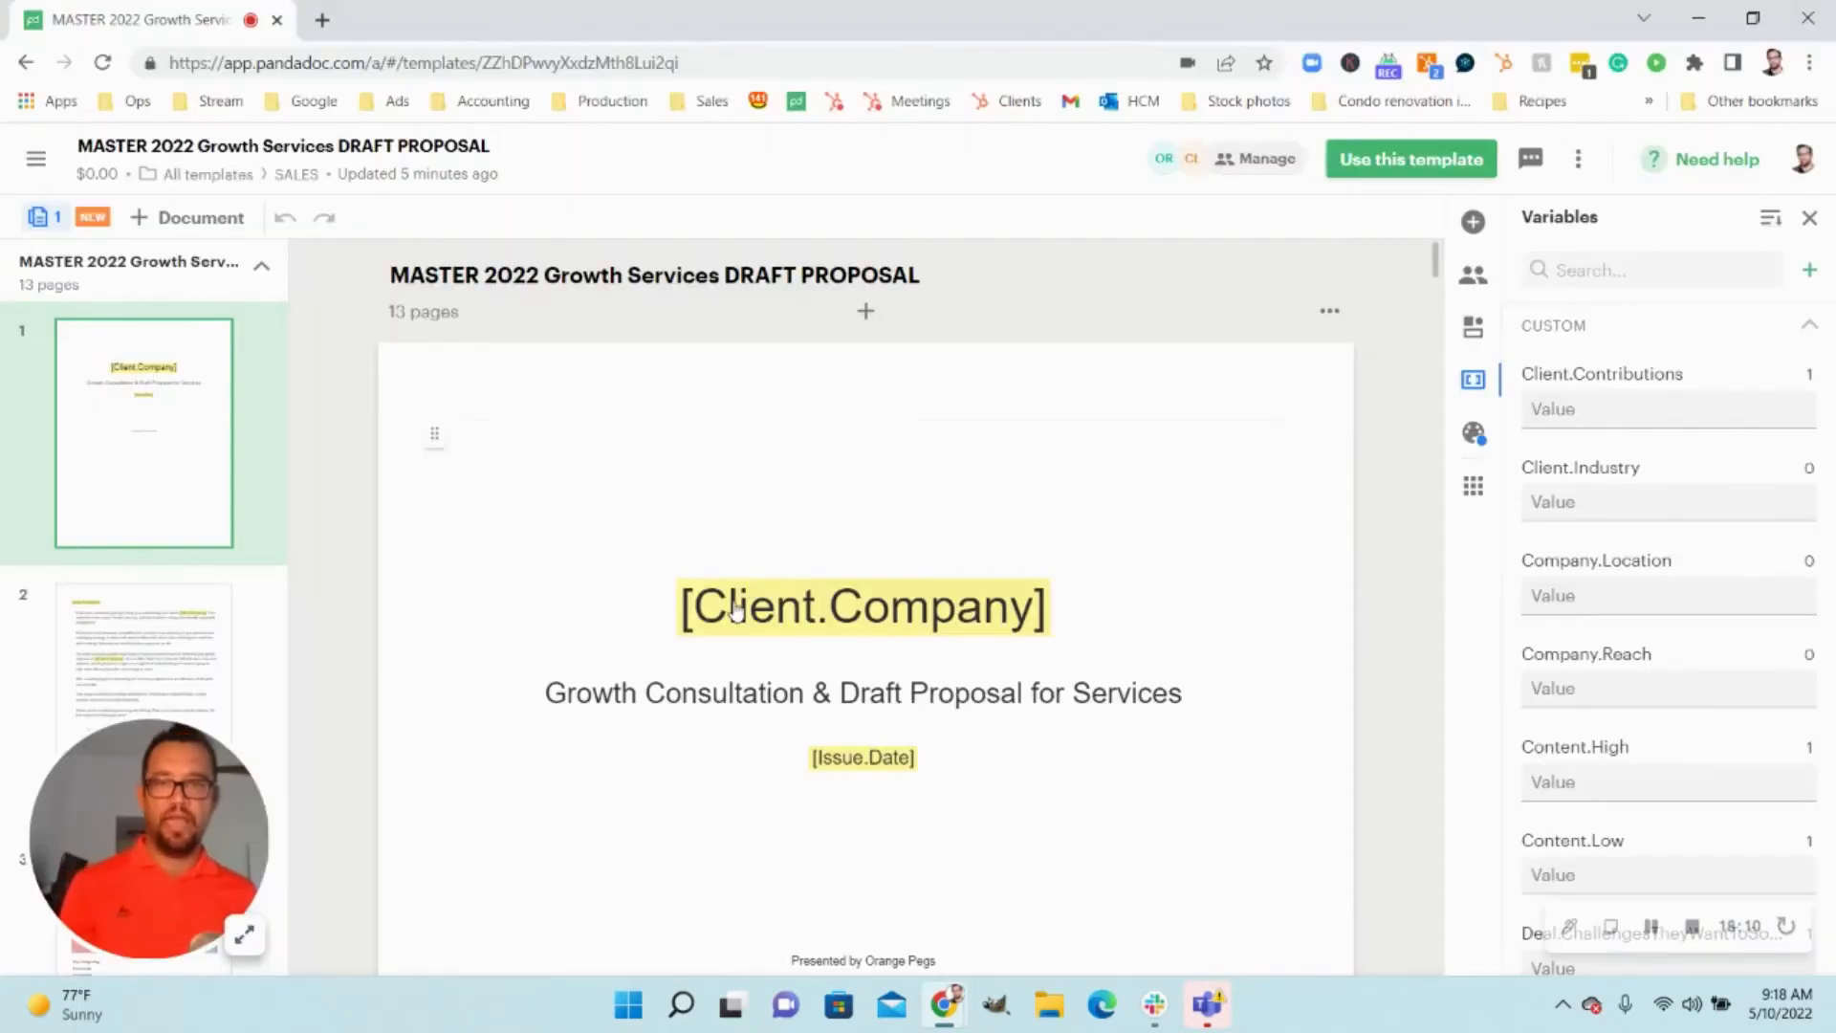
{"action": "scroll", "coordinate": [848, 545], "scroll_direction": "down", "scroll_amount": 3}
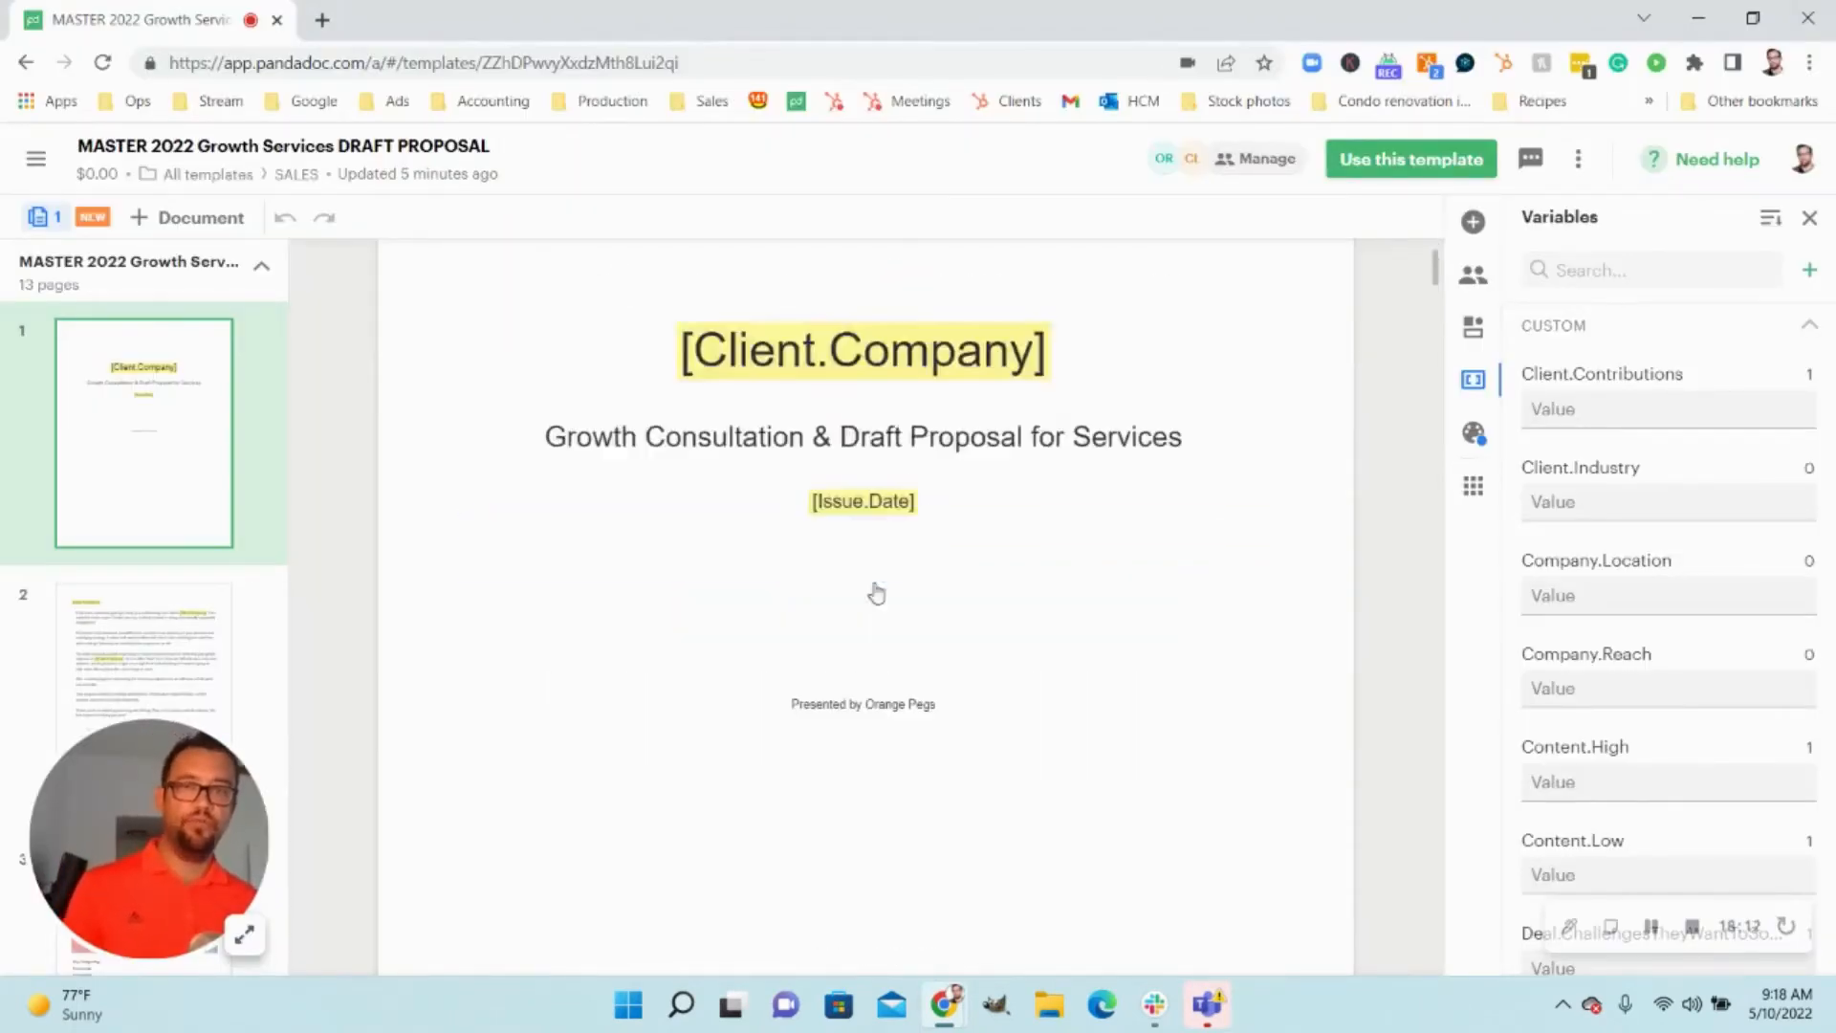
{"action": "scroll", "coordinate": [877, 594], "scroll_direction": "up", "scroll_amount": 3}
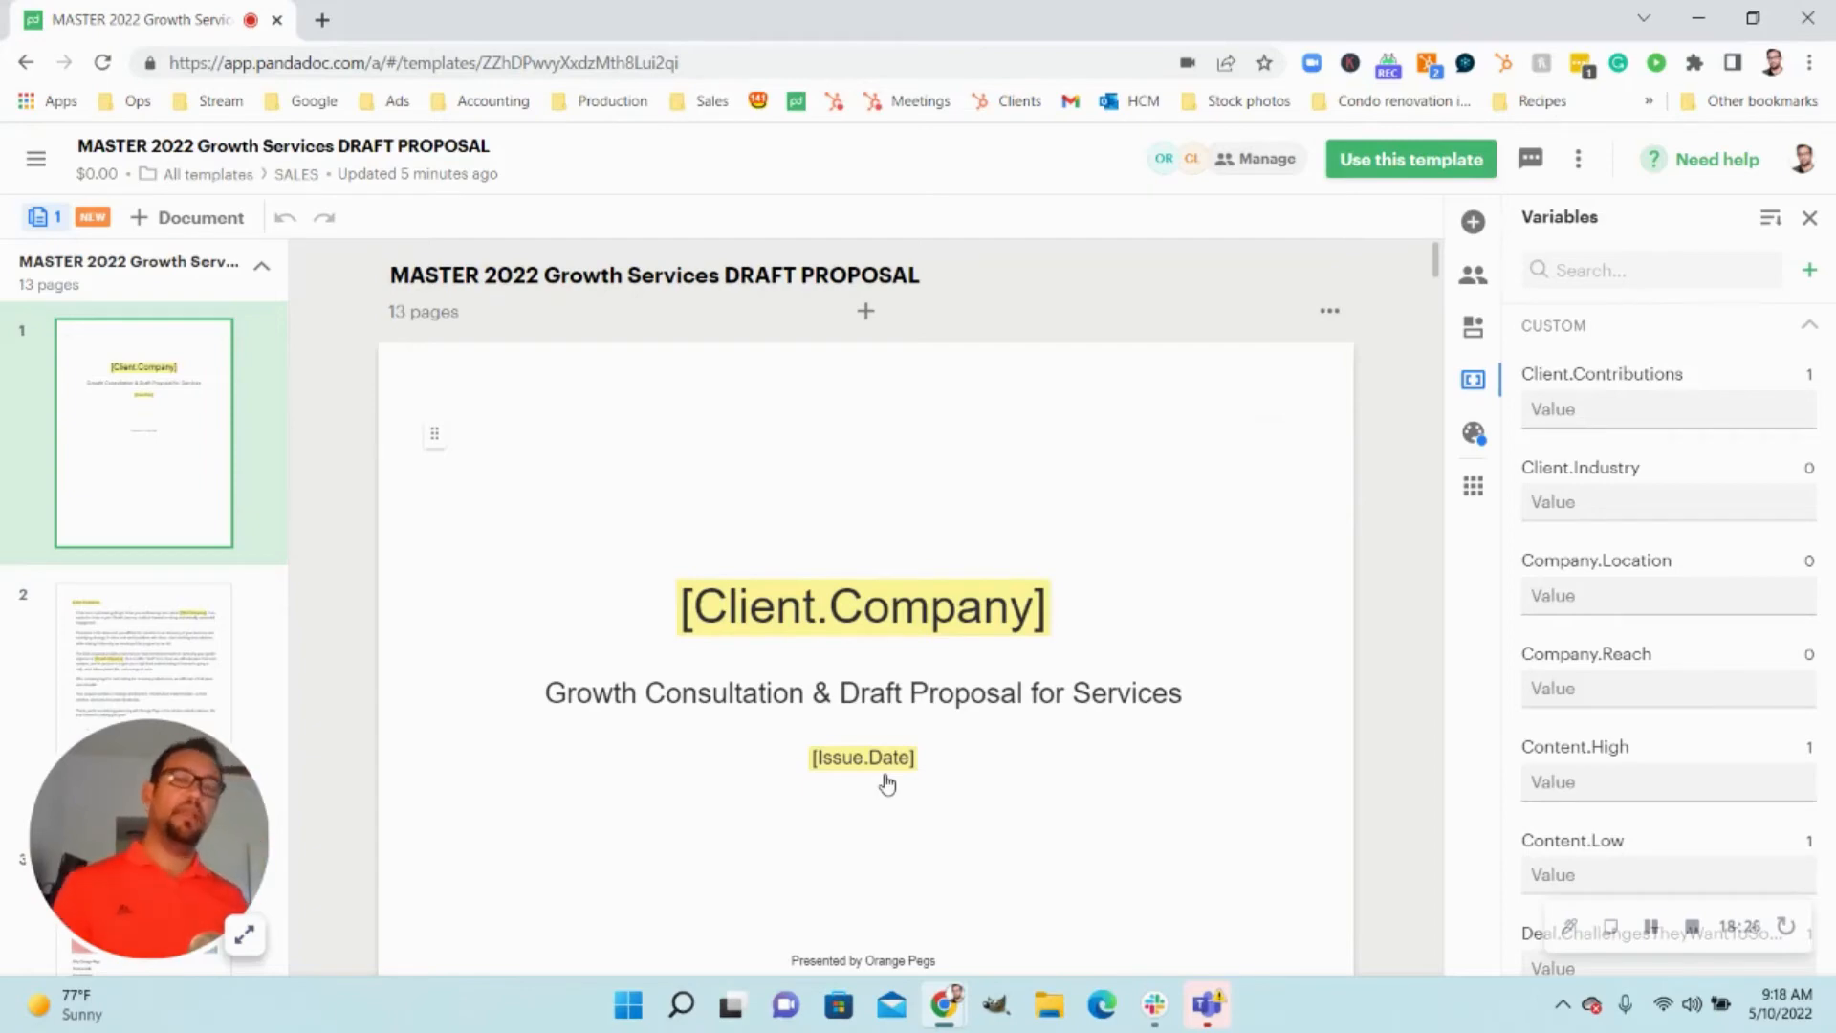
{"action": "scroll", "coordinate": [925, 791], "scroll_direction": "down", "scroll_amount": 10}
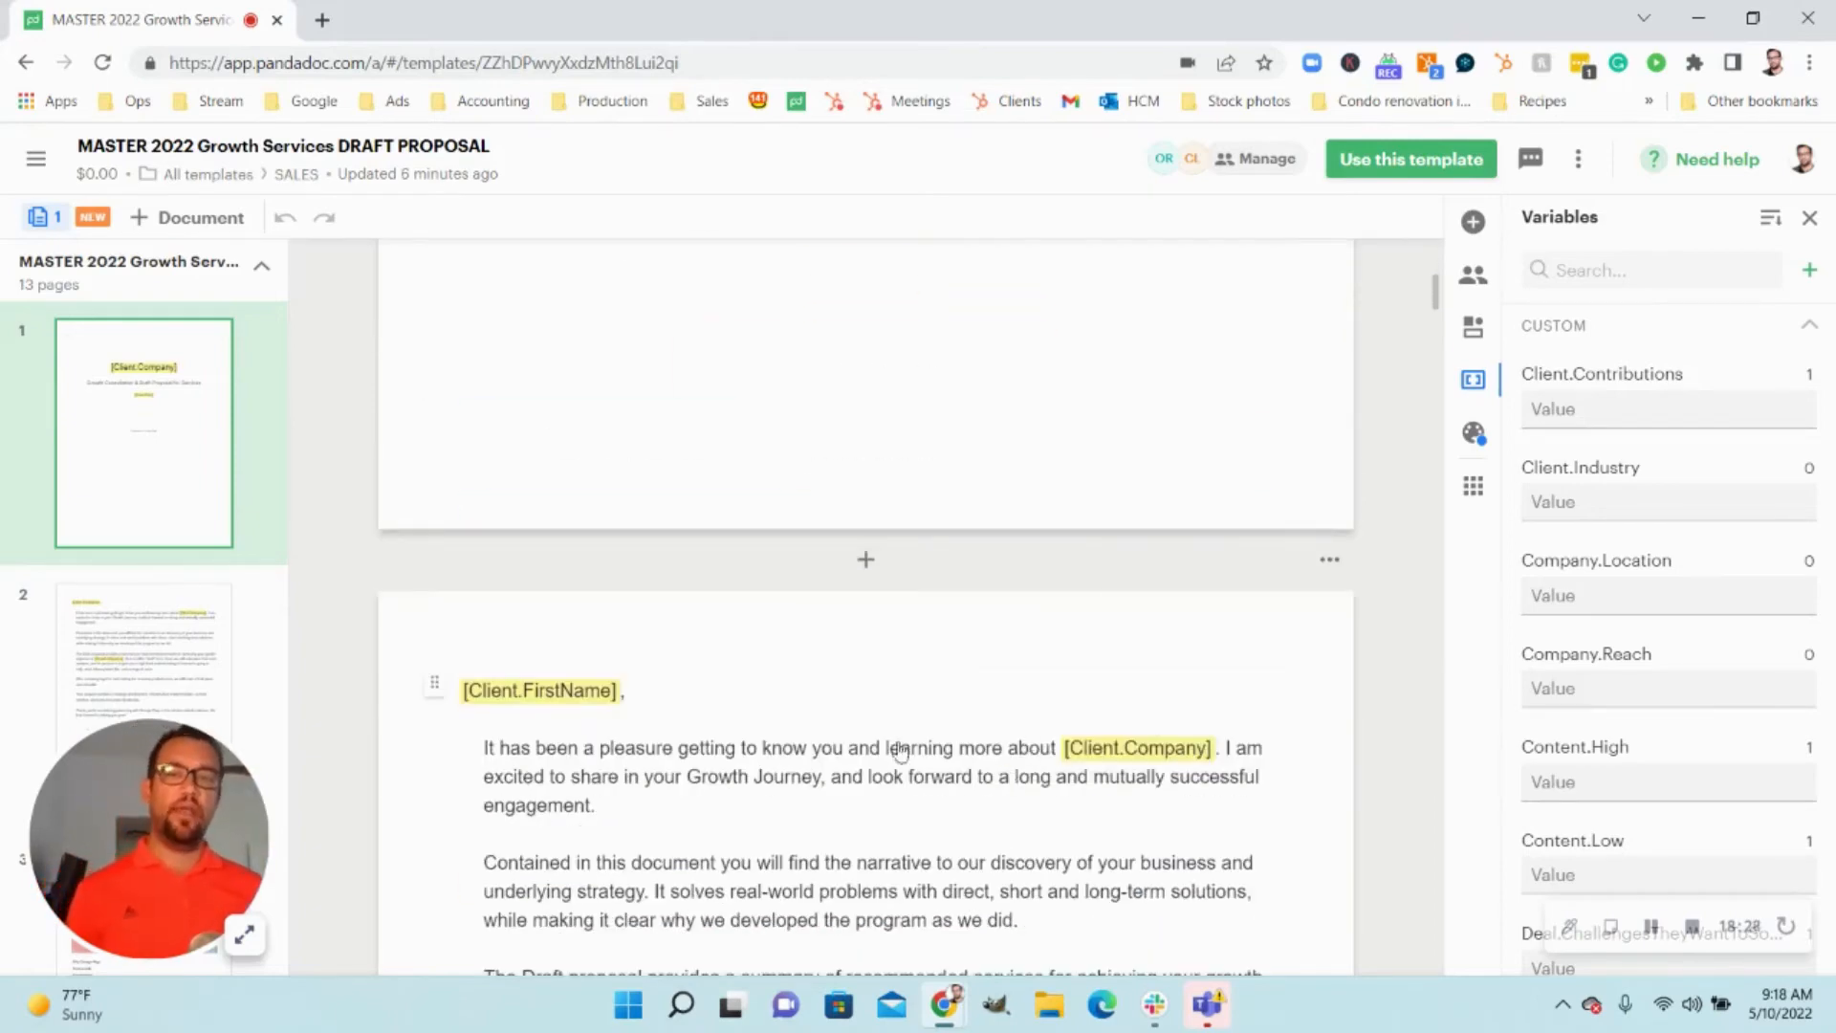
{"action": "scroll", "coordinate": [812, 750], "scroll_direction": "down", "scroll_amount": 4}
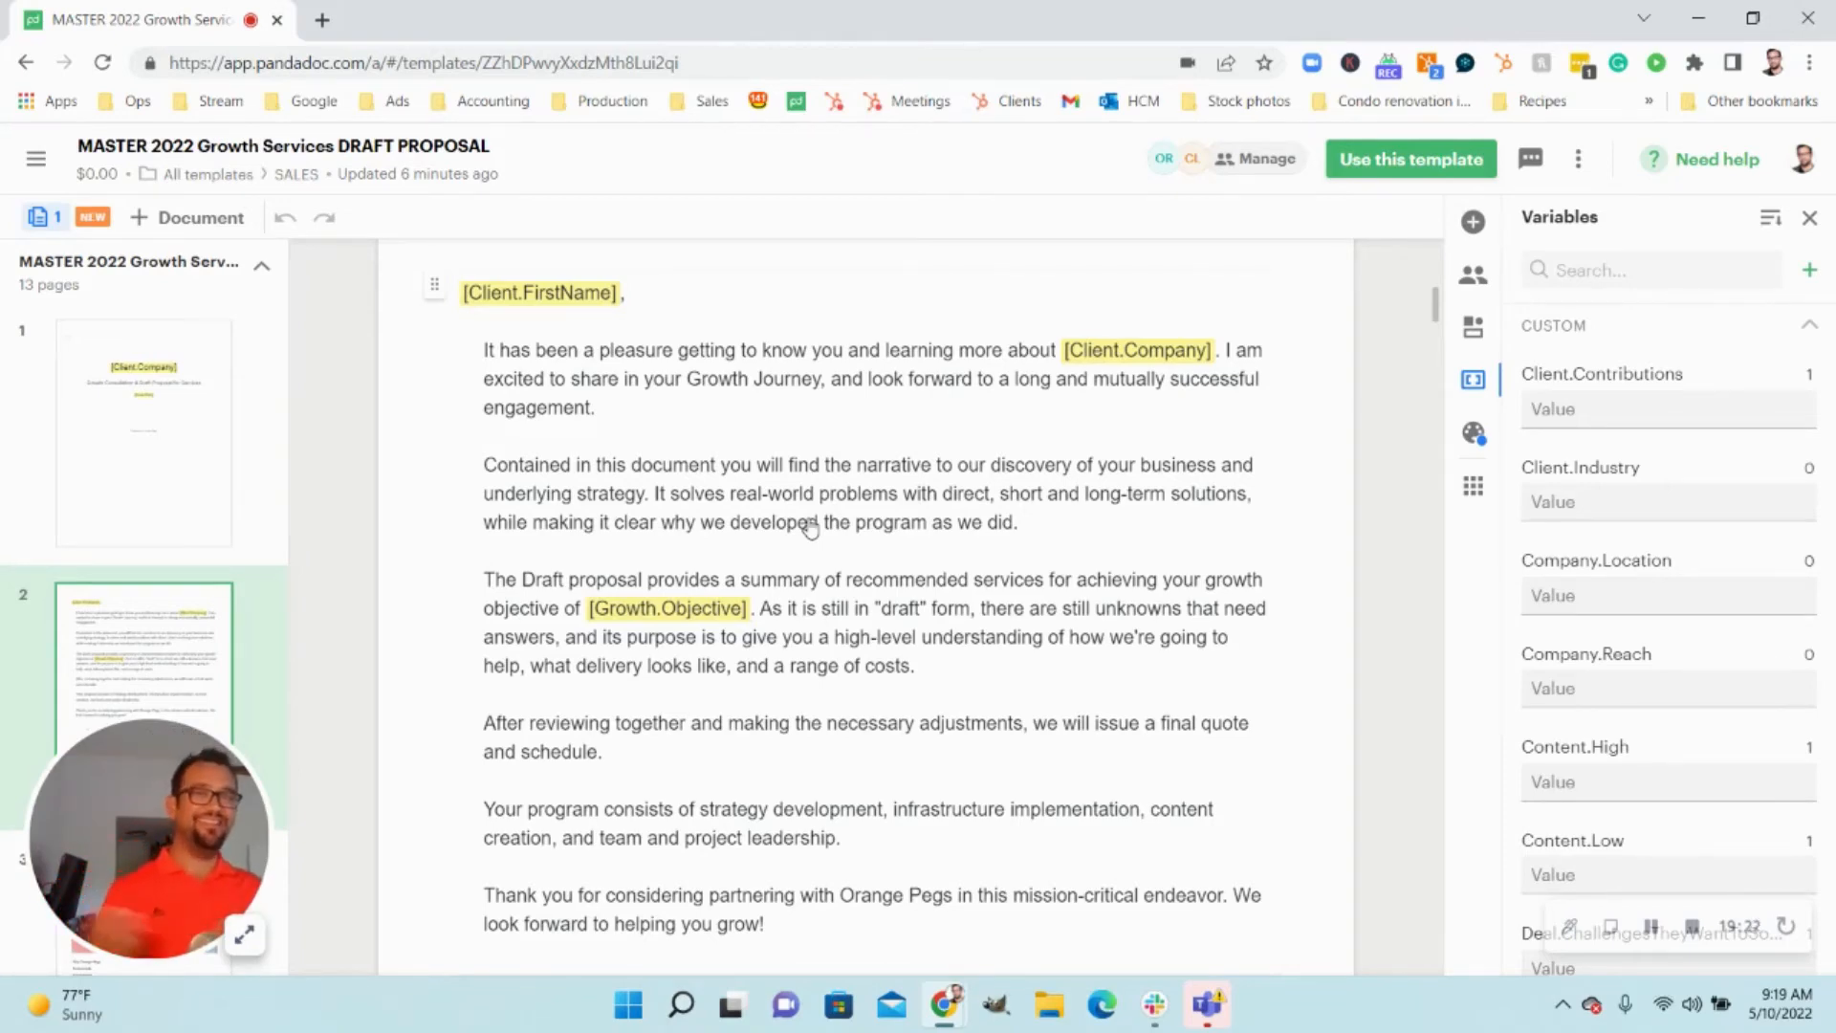
{"action": "scroll", "coordinate": [810, 525], "scroll_direction": "down", "scroll_amount": 10}
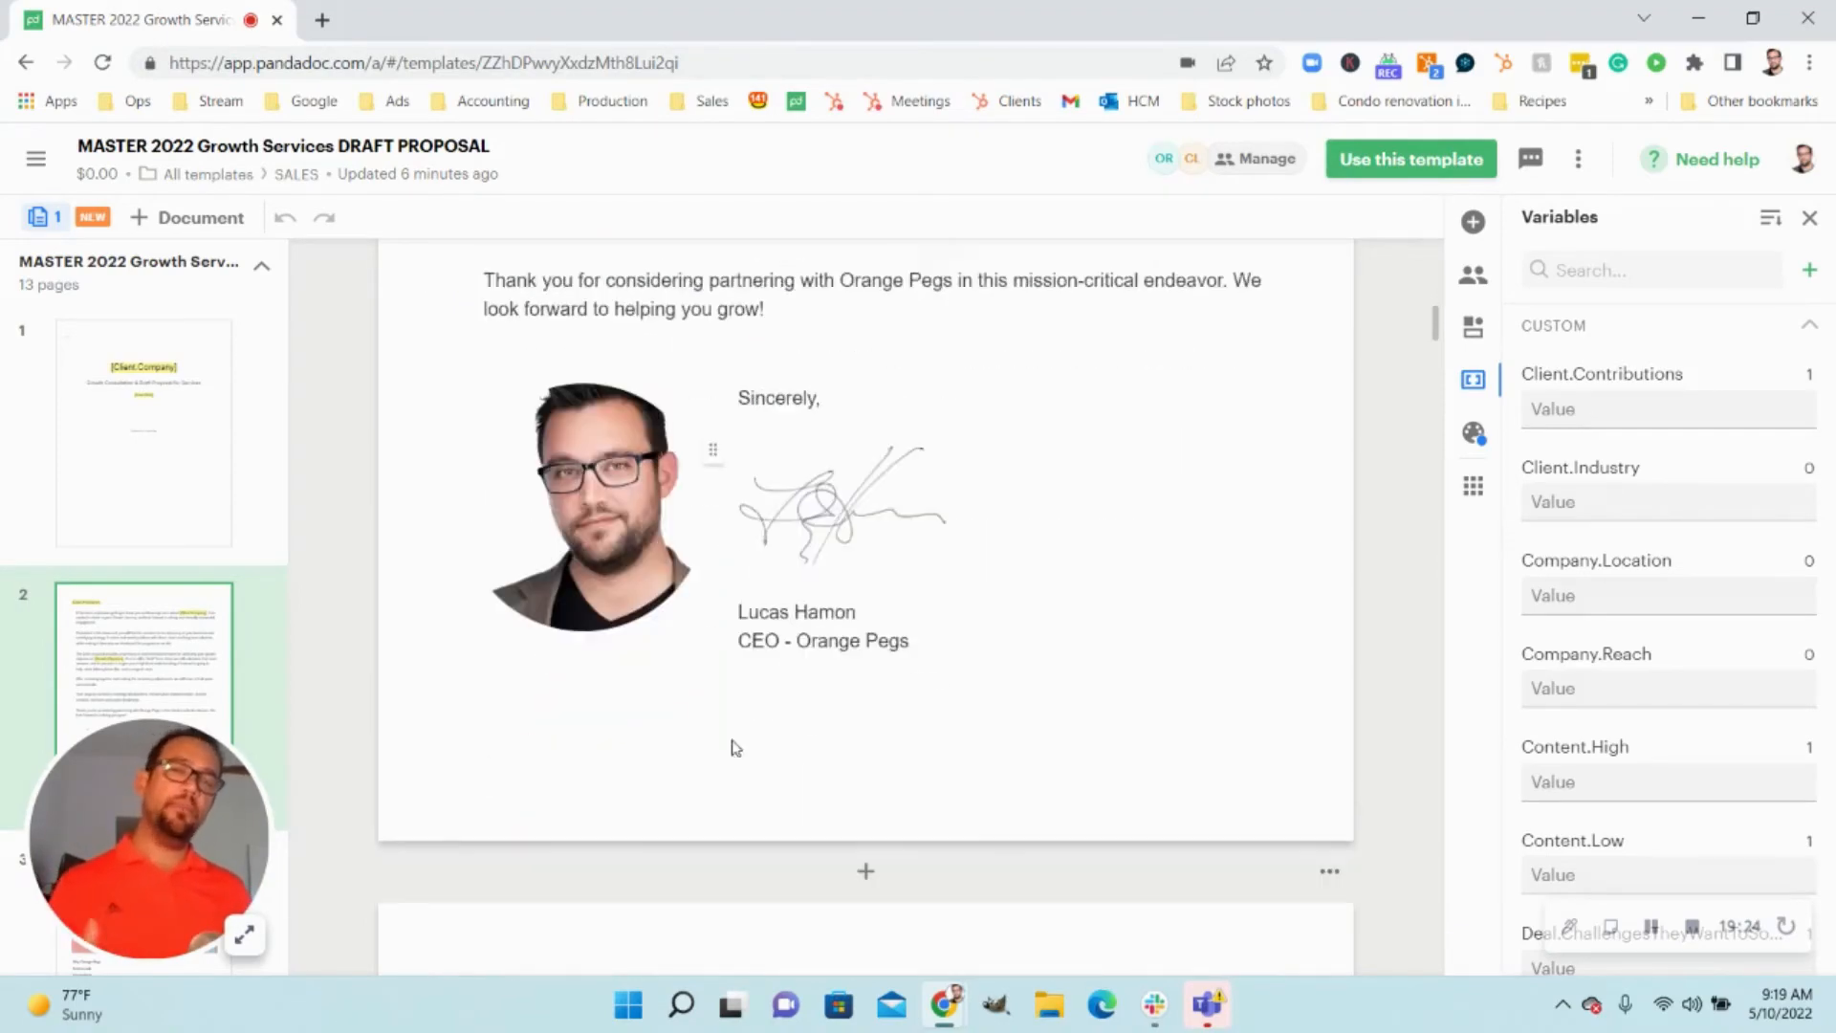
{"action": "scroll", "coordinate": [802, 709], "scroll_direction": "down", "scroll_amount": 15}
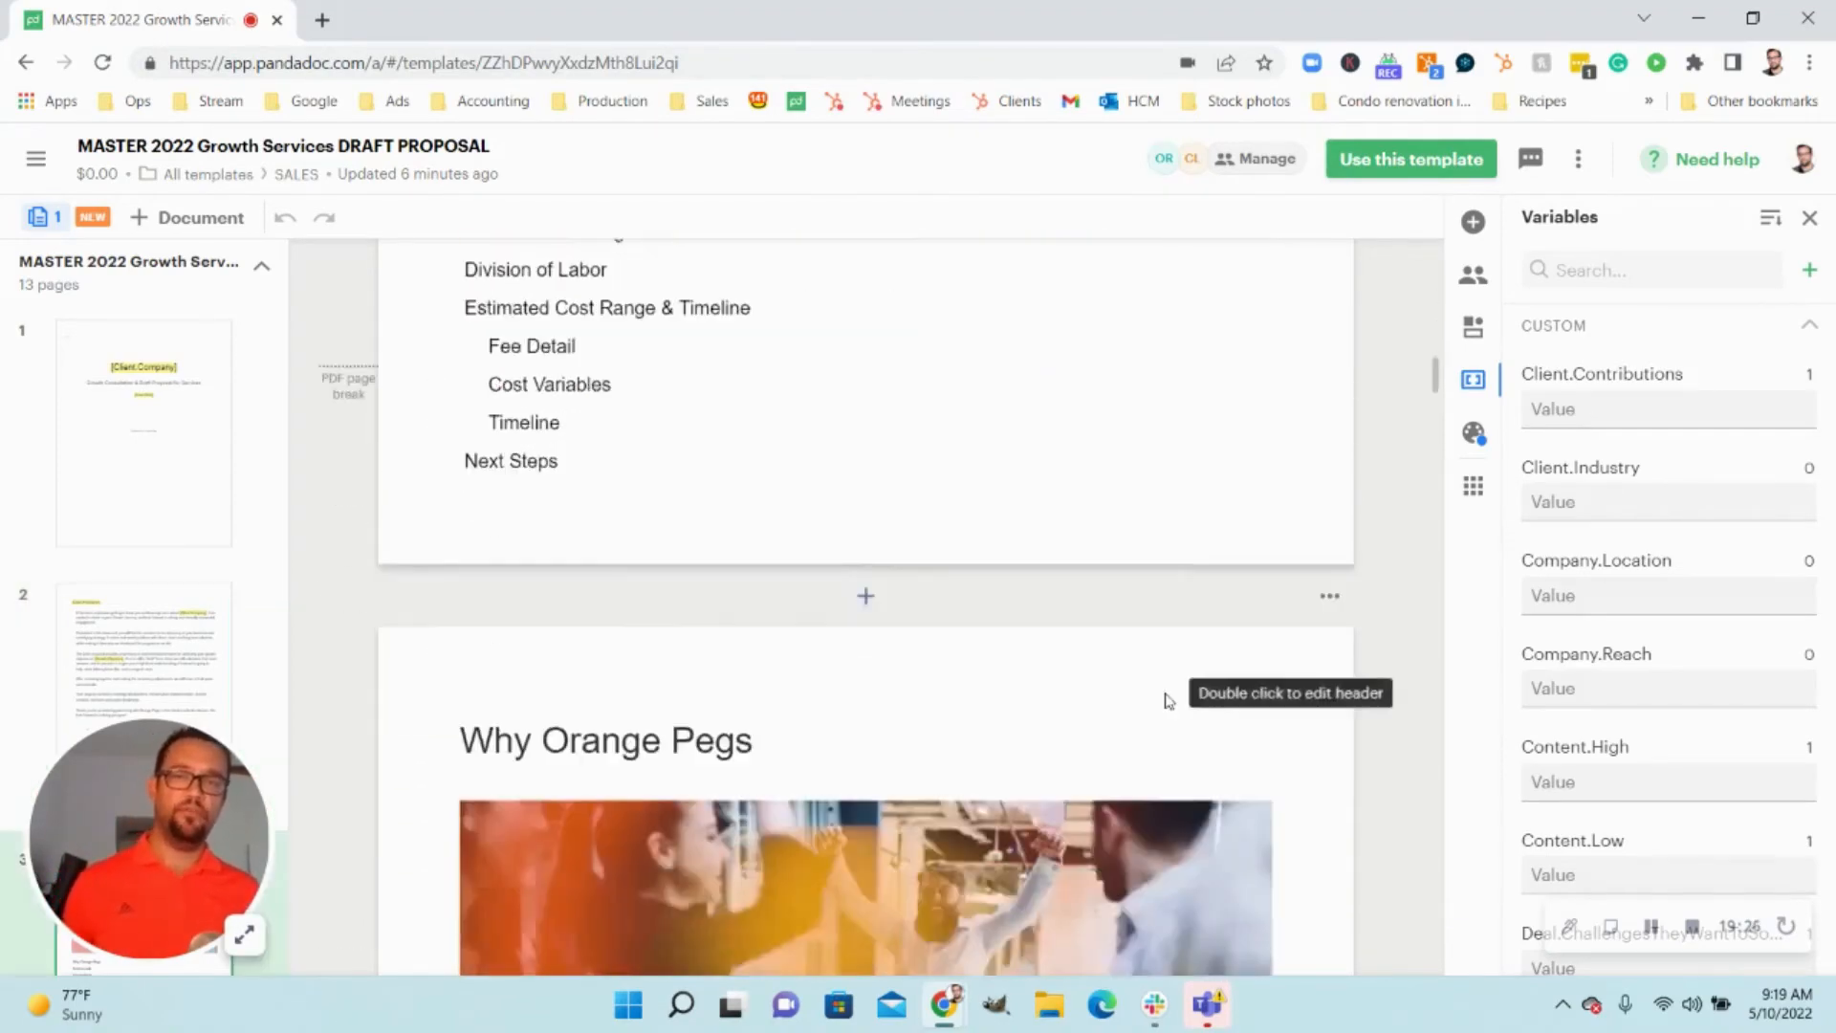
{"action": "scroll", "coordinate": [1160, 650], "scroll_direction": "up", "scroll_amount": 10}
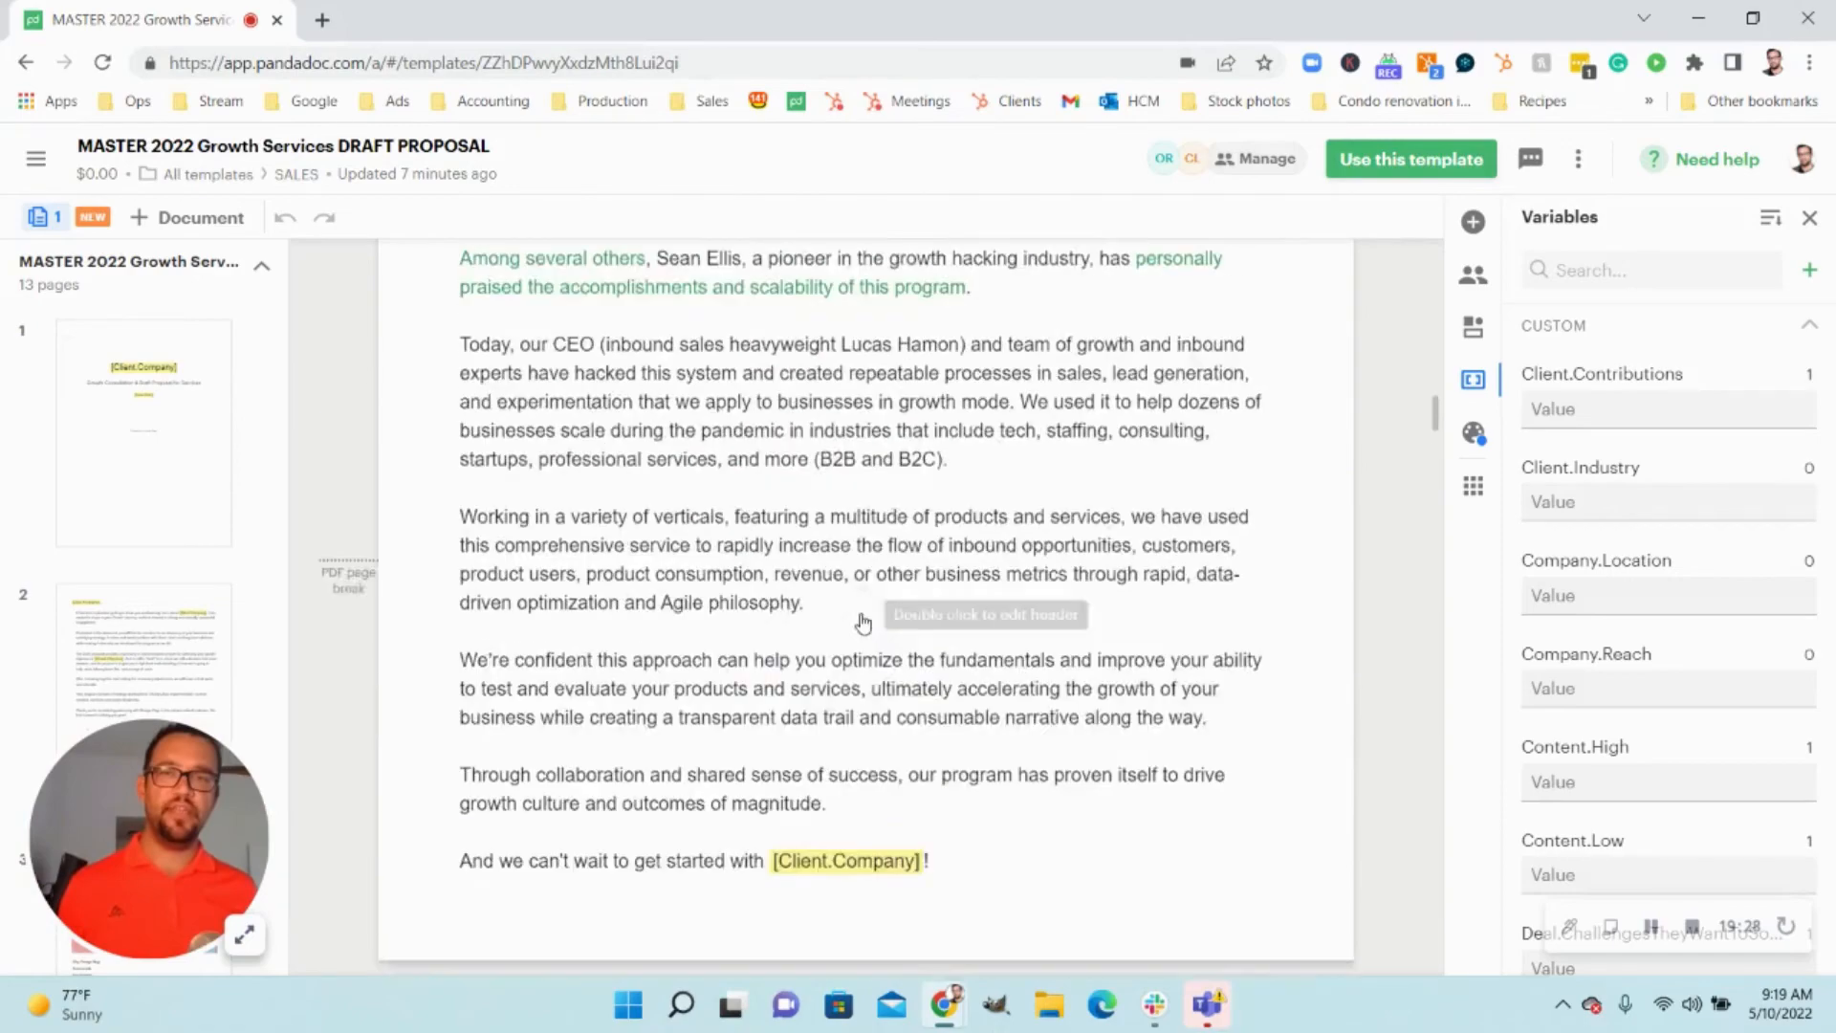
{"action": "scroll", "coordinate": [872, 786], "scroll_direction": "down", "scroll_amount": 1}
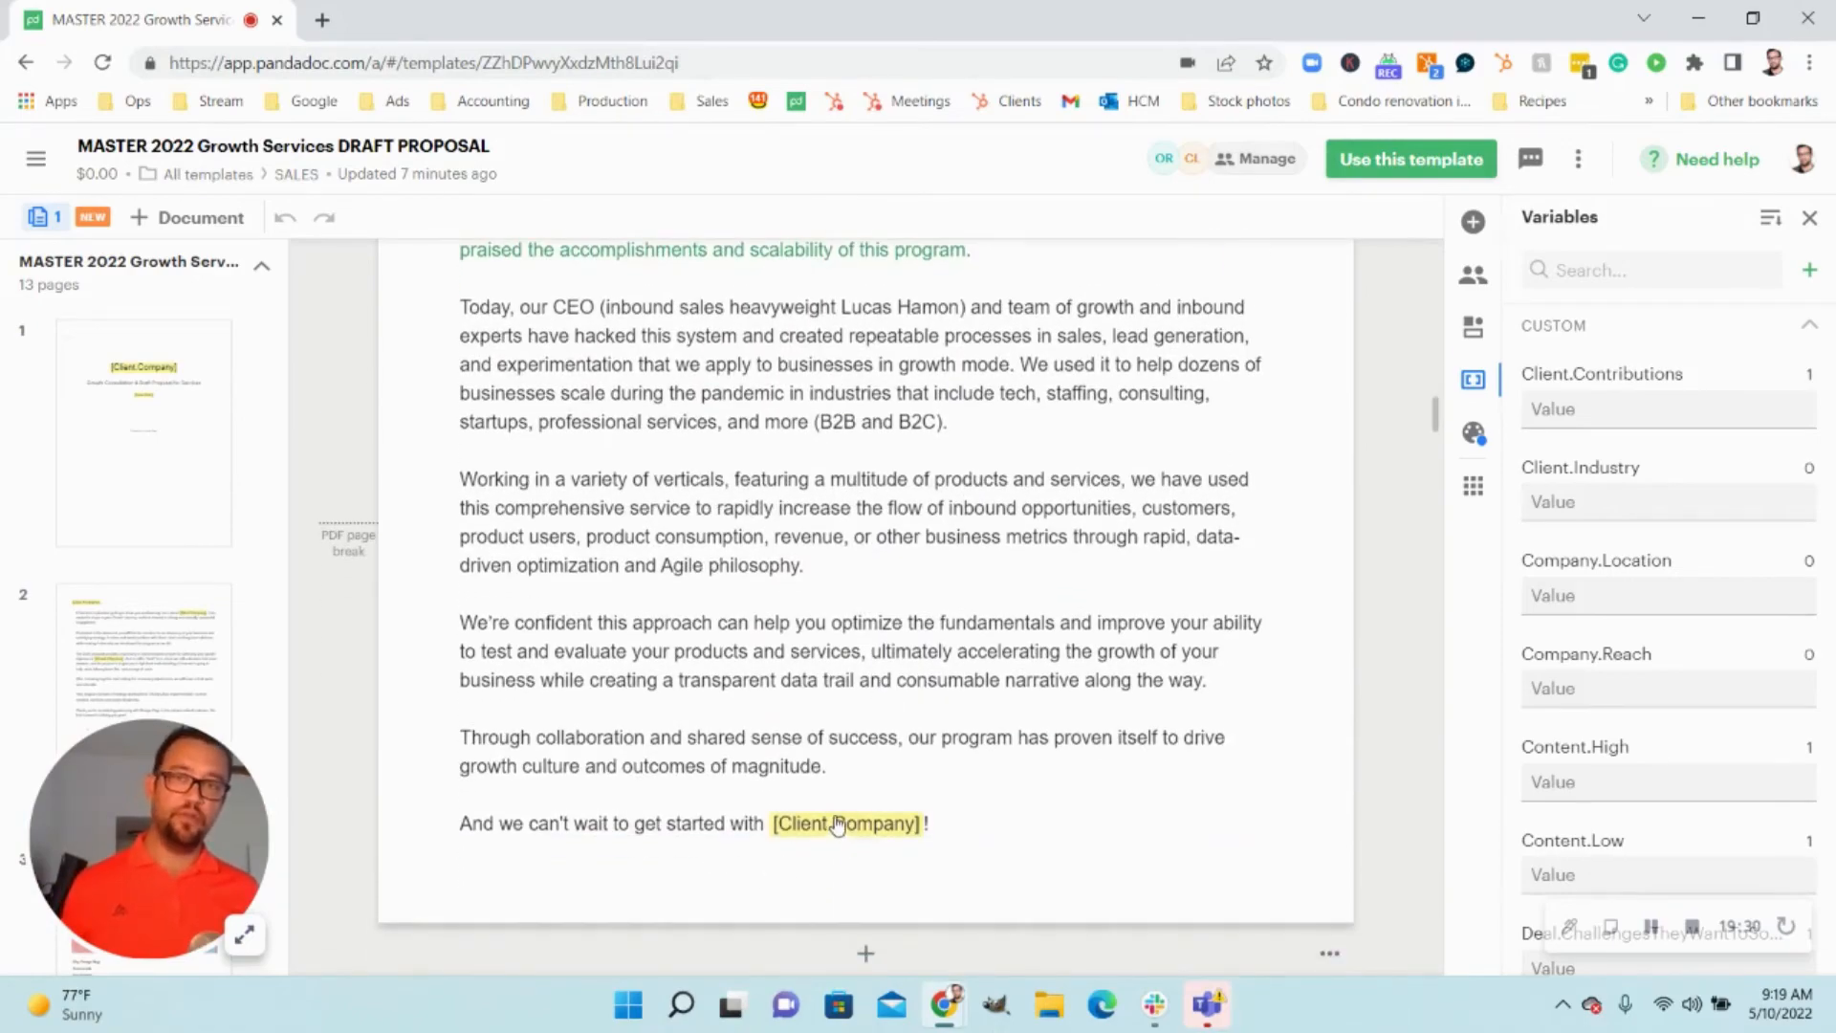
{"action": "scroll", "coordinate": [842, 828], "scroll_direction": "down", "scroll_amount": 10}
{"action": "scroll", "coordinate": [868, 788], "scroll_direction": "down", "scroll_amount": 15}
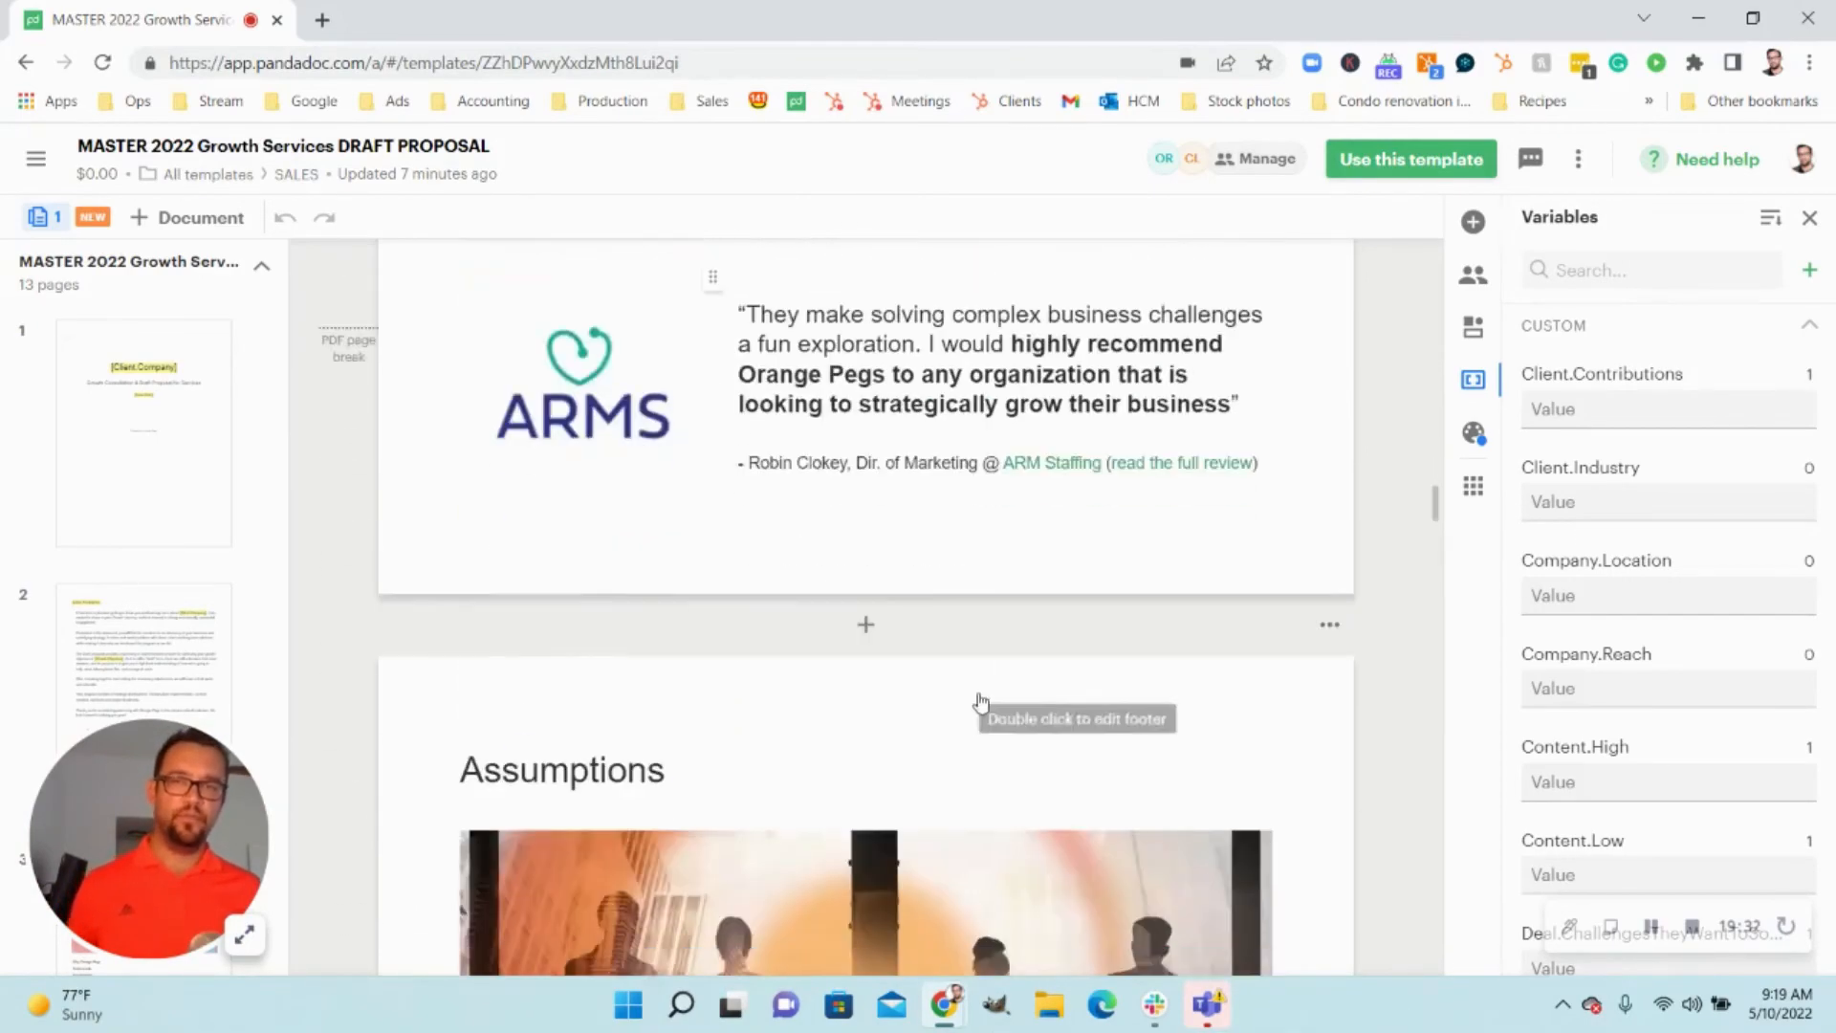
- Examine the deal variables on the template's Assumptions page and compare them with the deal's PandaDoc tokens in HubSpot
{"action": "scroll", "coordinate": [1026, 628], "scroll_direction": "down", "scroll_amount": 4}
{"action": "scroll", "coordinate": [1030, 612], "scroll_direction": "up", "scroll_amount": 6}
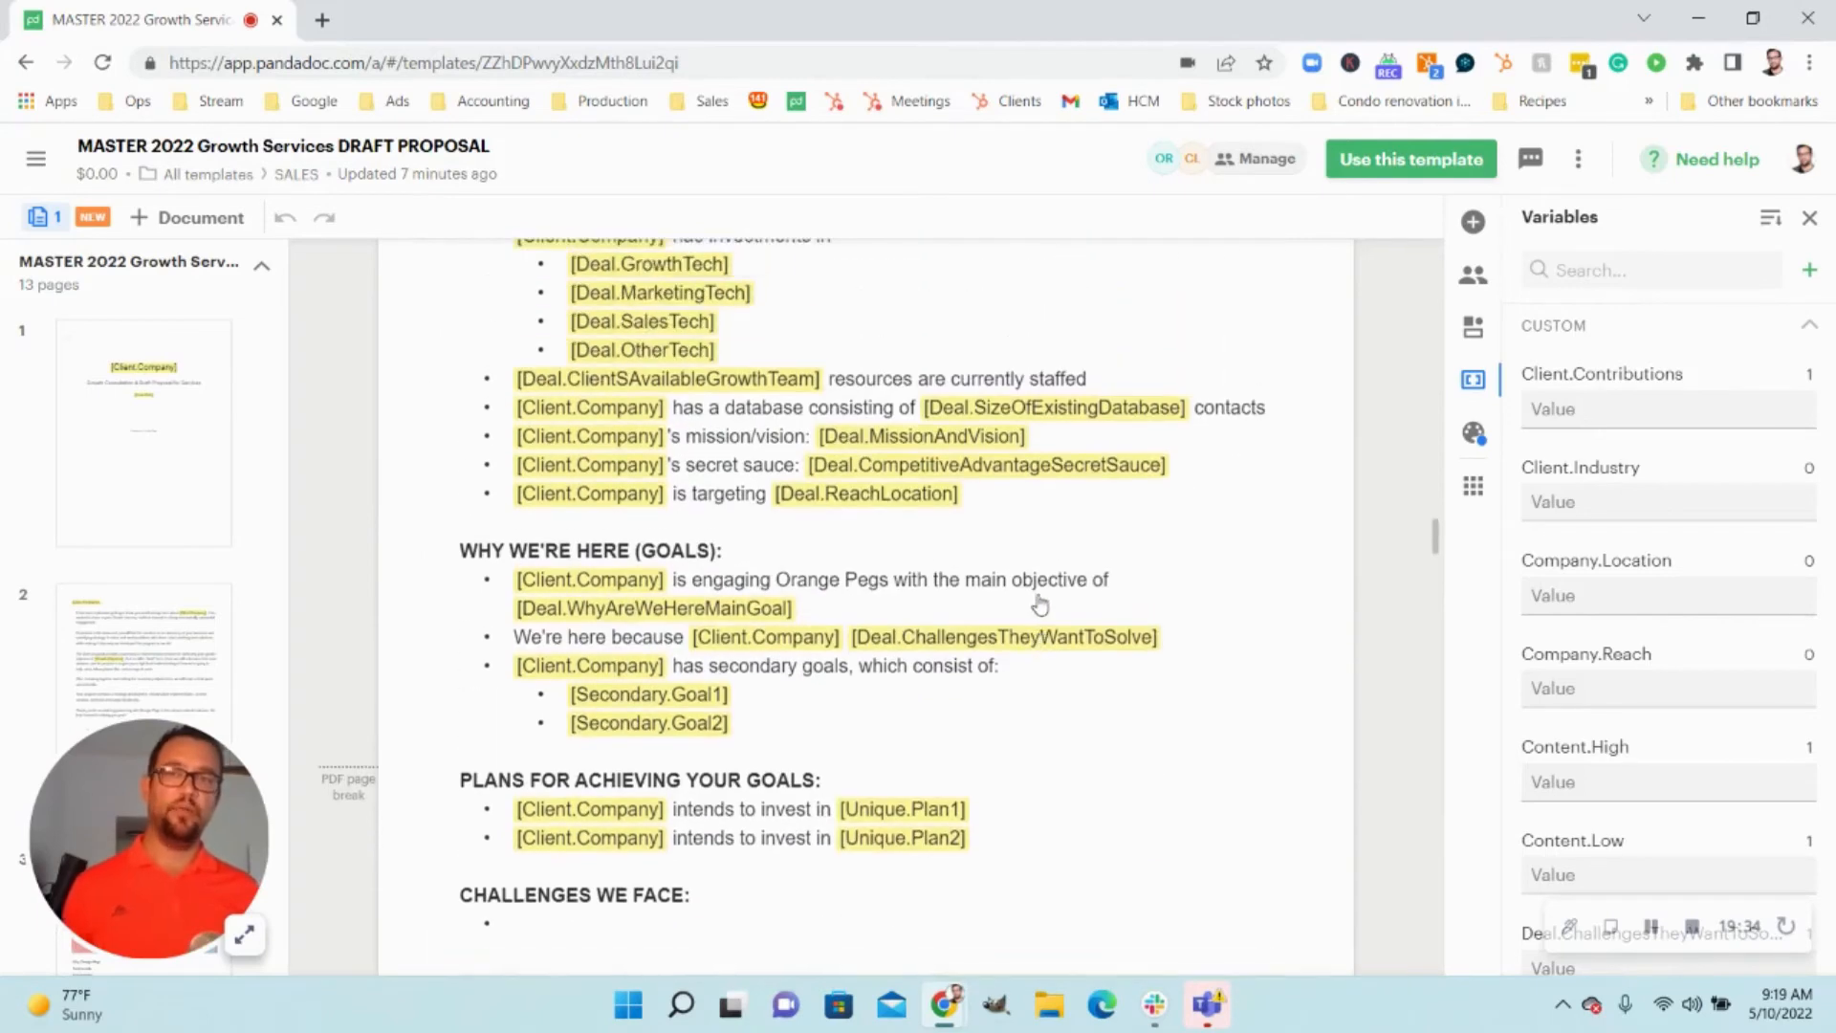
{"action": "scroll", "coordinate": [1023, 603], "scroll_direction": "down", "scroll_amount": 3}
{"action": "scroll", "coordinate": [1025, 604], "scroll_direction": "down", "scroll_amount": 1}
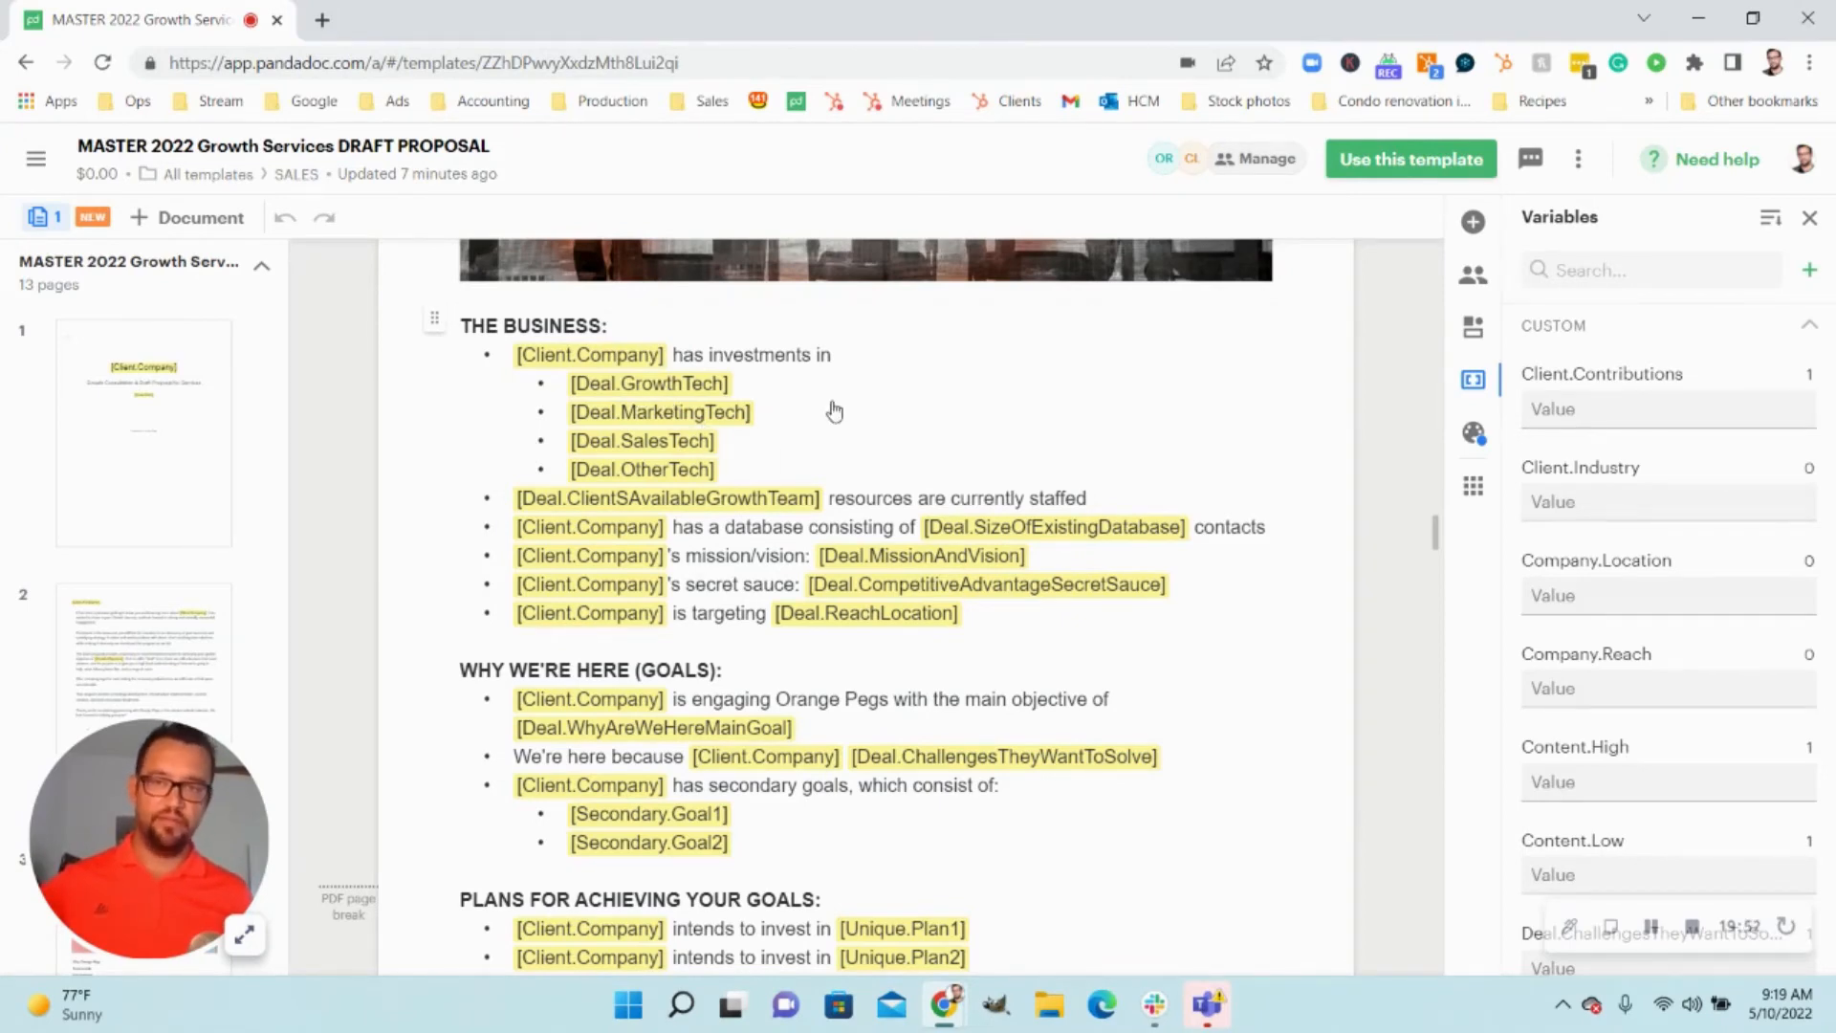
{"action": "scroll", "coordinate": [847, 422], "scroll_direction": "down", "scroll_amount": 1}
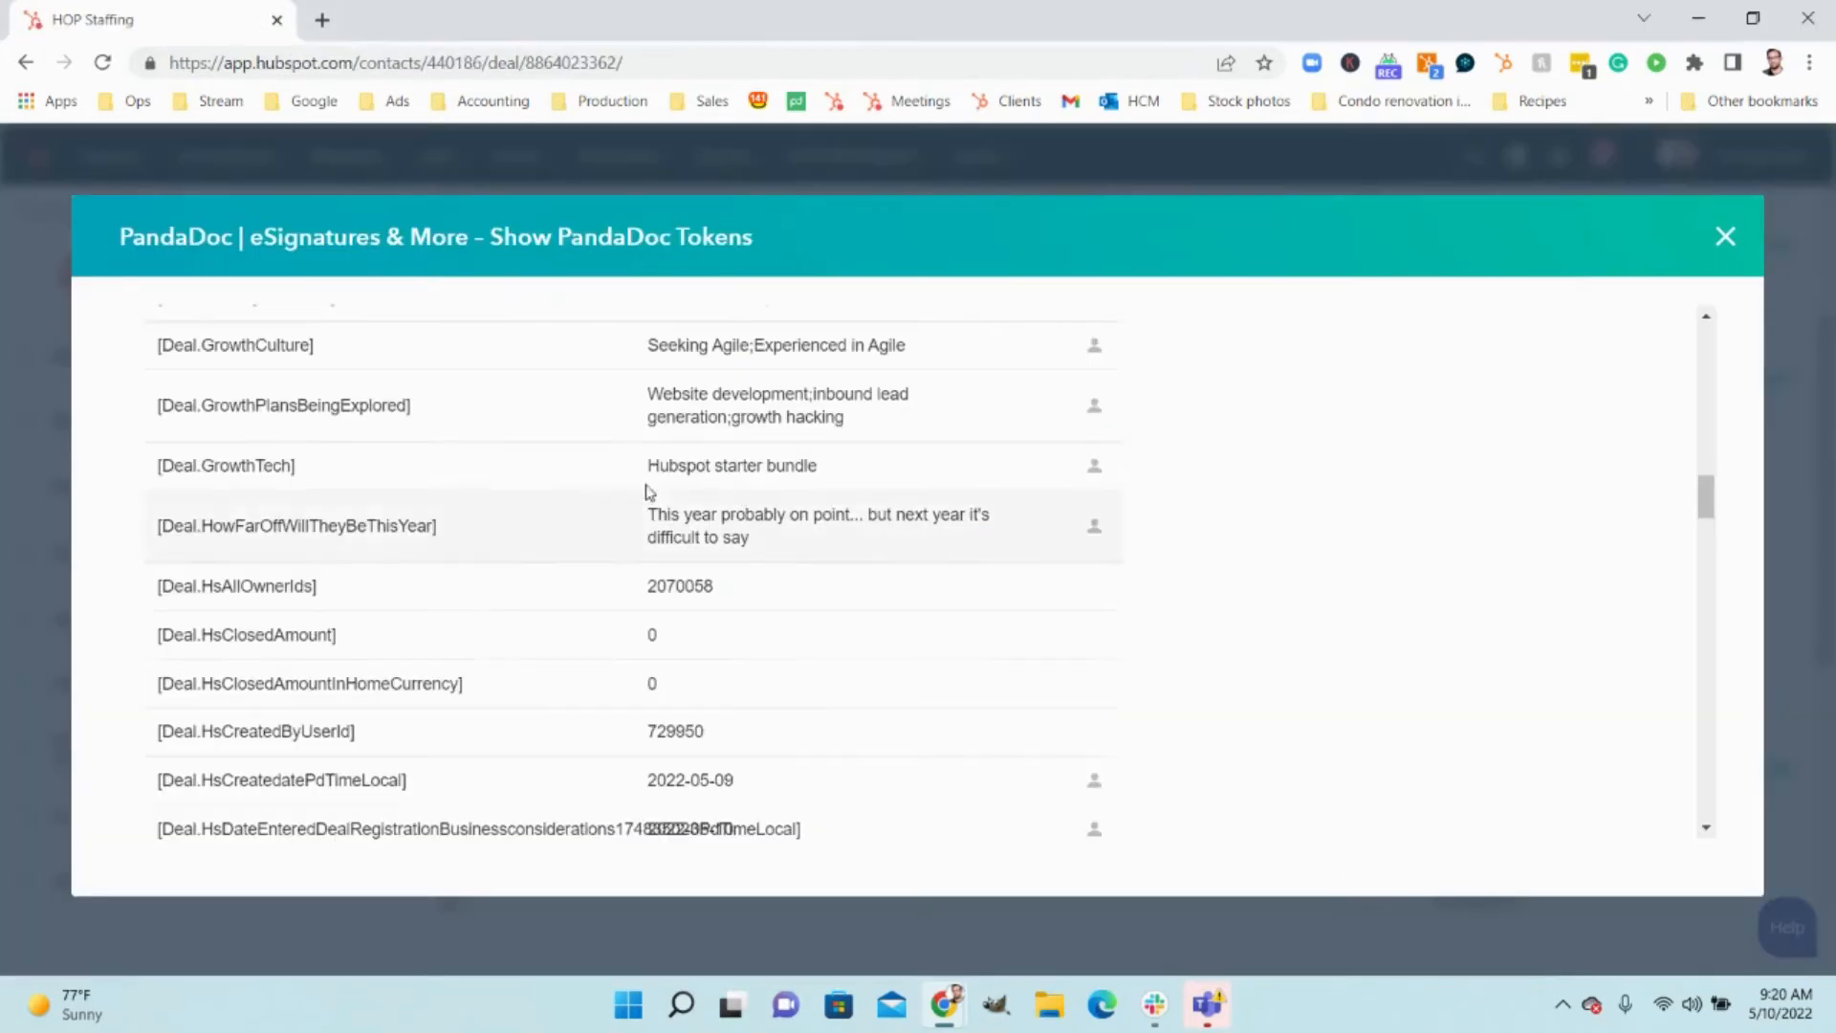
{"action": "left_click", "coordinate": [1726, 237]}
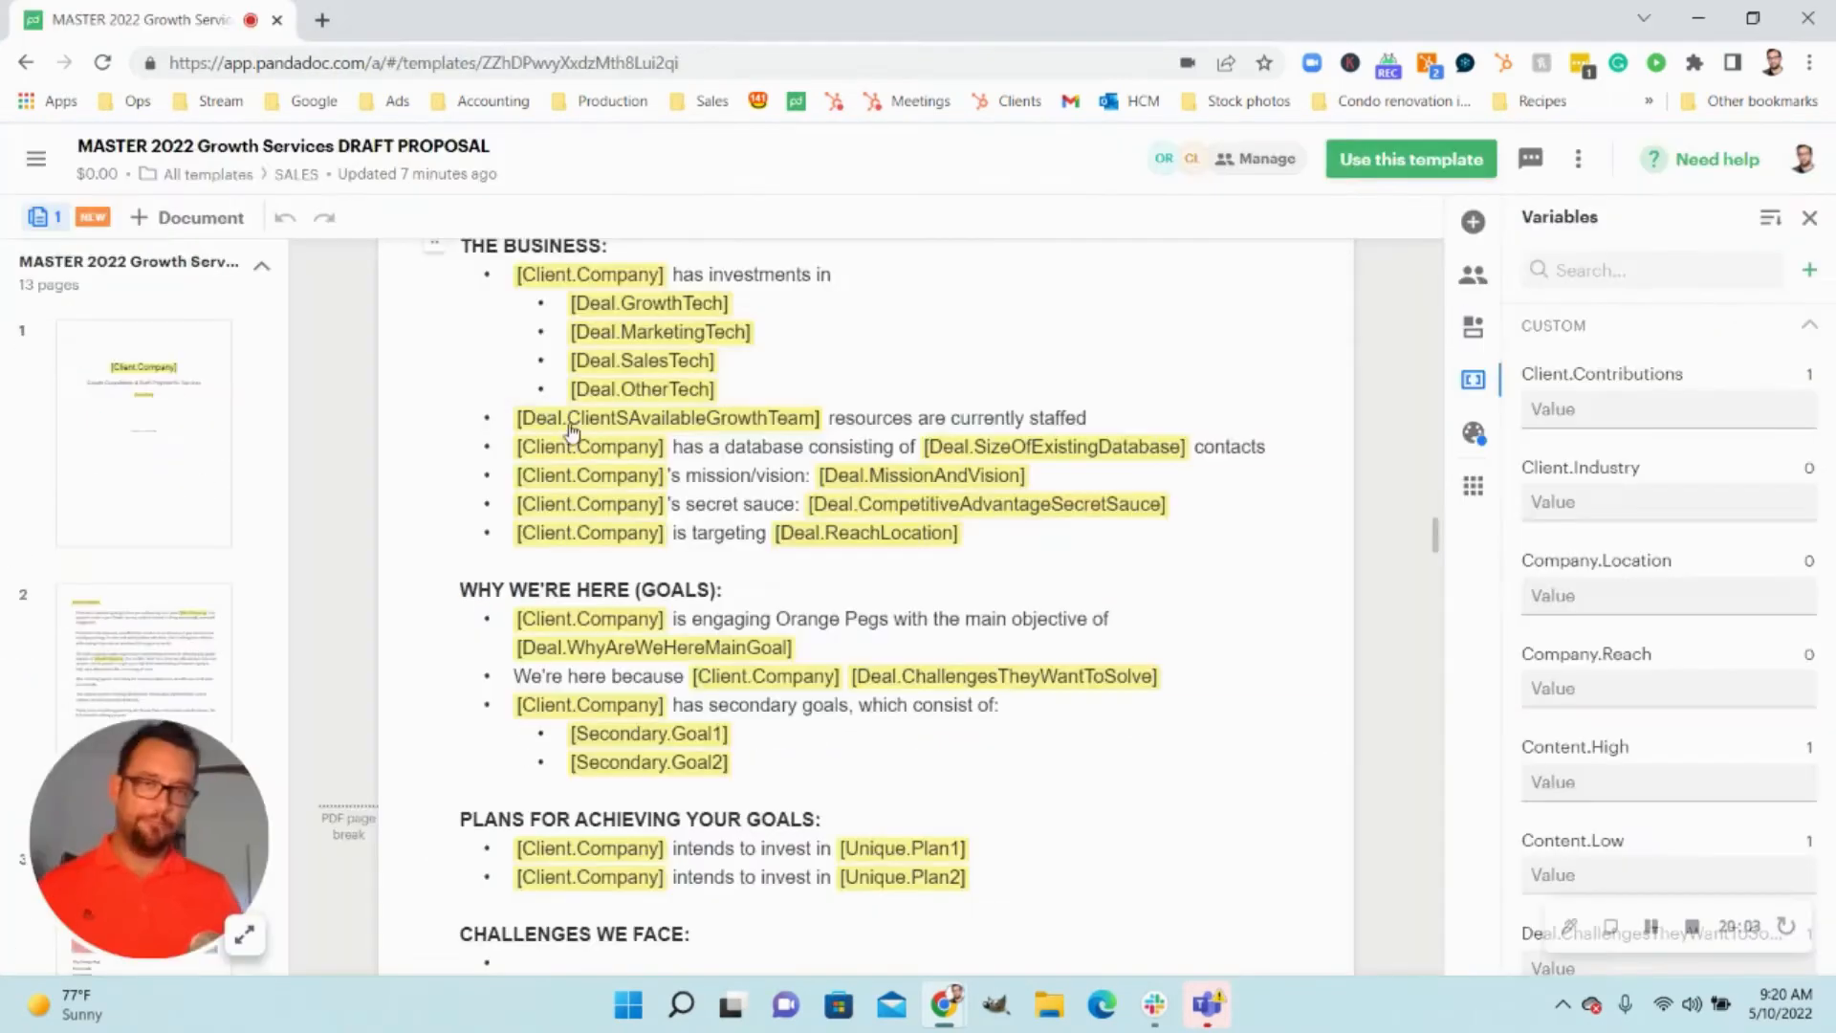
{"action": "scroll", "coordinate": [1081, 537], "scroll_direction": "down", "scroll_amount": 1}
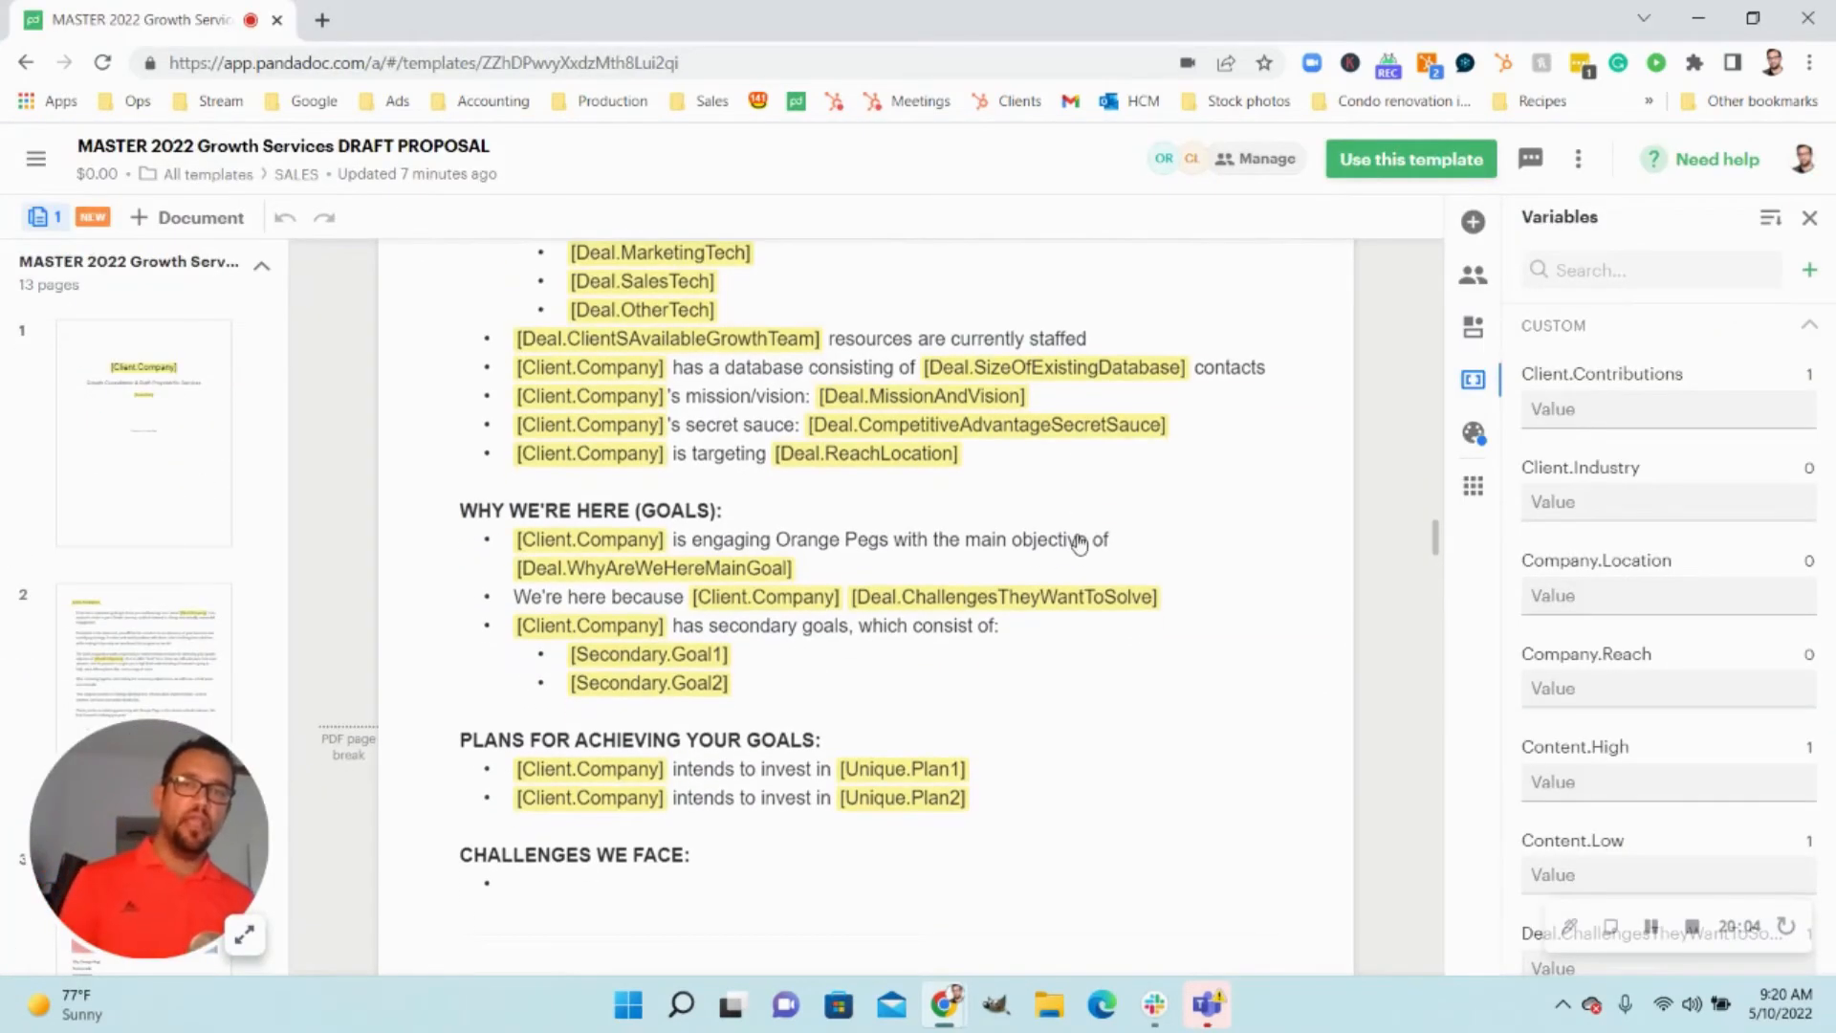
{"action": "scroll", "coordinate": [779, 606], "scroll_direction": "down", "scroll_amount": 2}
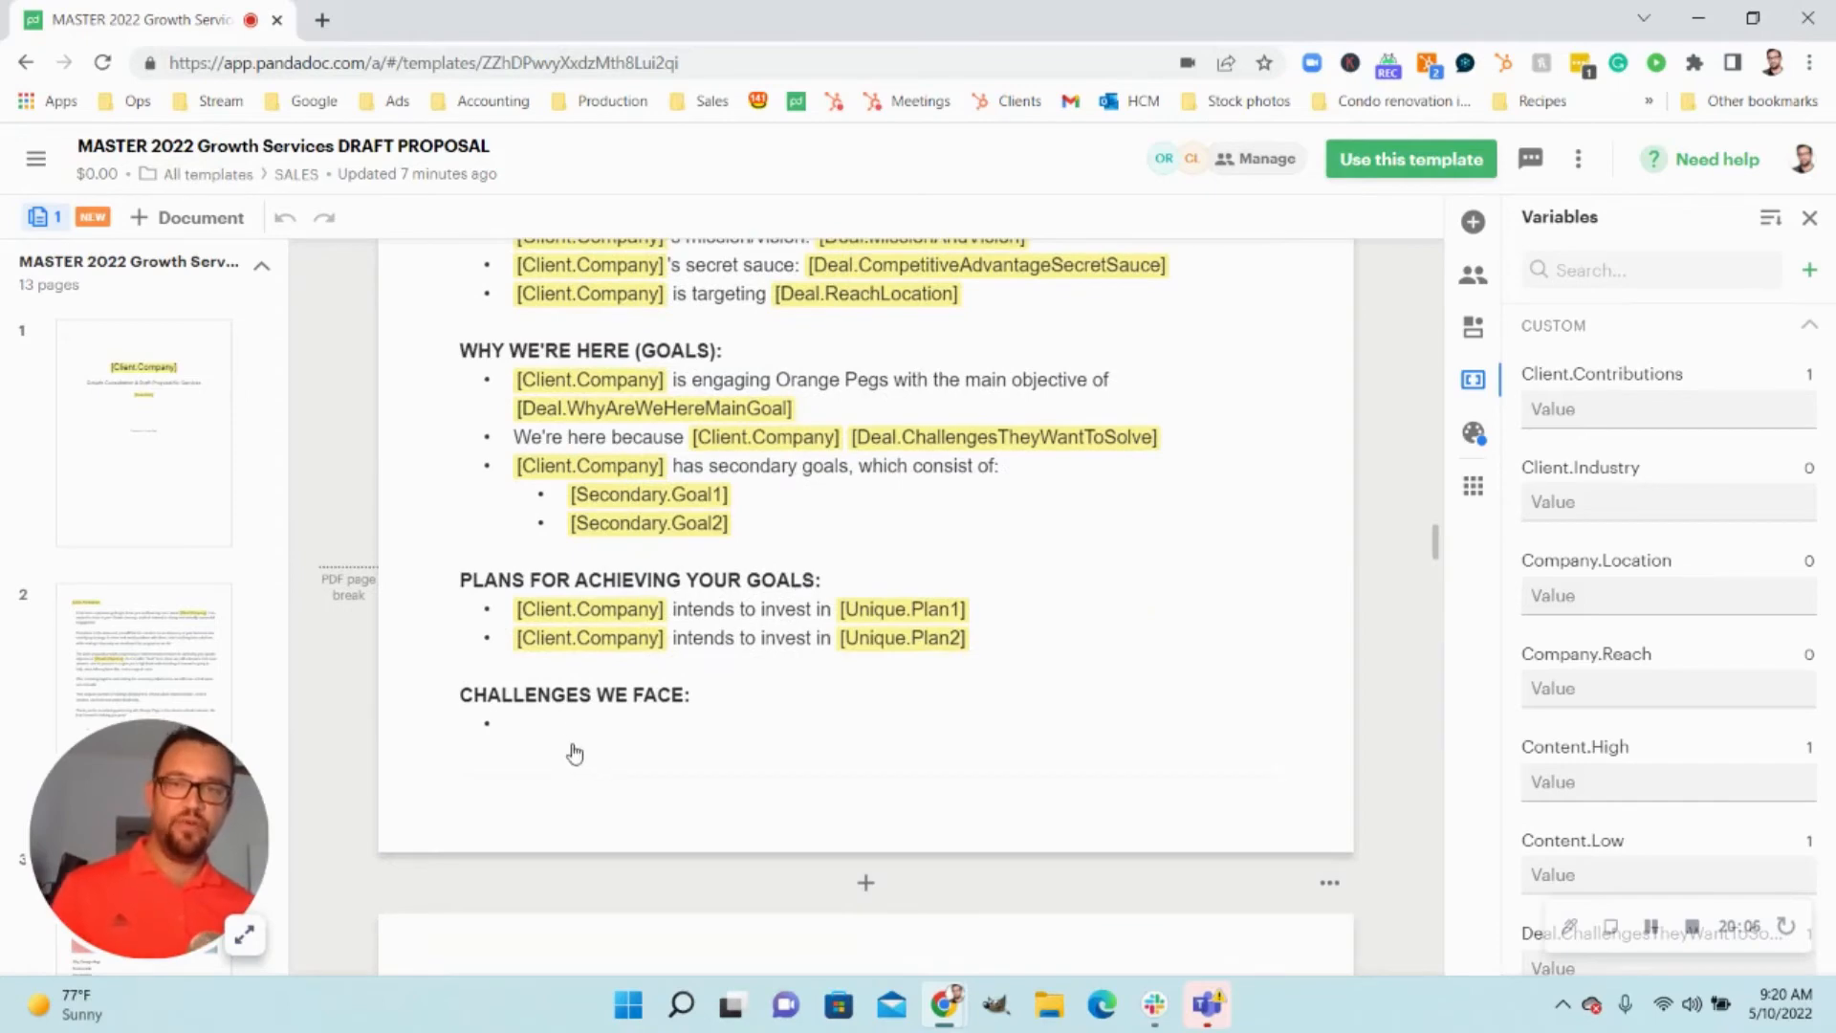
- Start a variable after "has investments in" under THE BUSINESS and browse the suggested variable groups such as Client, Company and Content
{"action": "left_click", "coordinate": [617, 675]}
{"action": "scroll", "coordinate": [617, 675], "scroll_direction": "up", "scroll_amount": 4}
{"action": "left_click", "coordinate": [845, 350]}
{"action": "type", "text": "["}
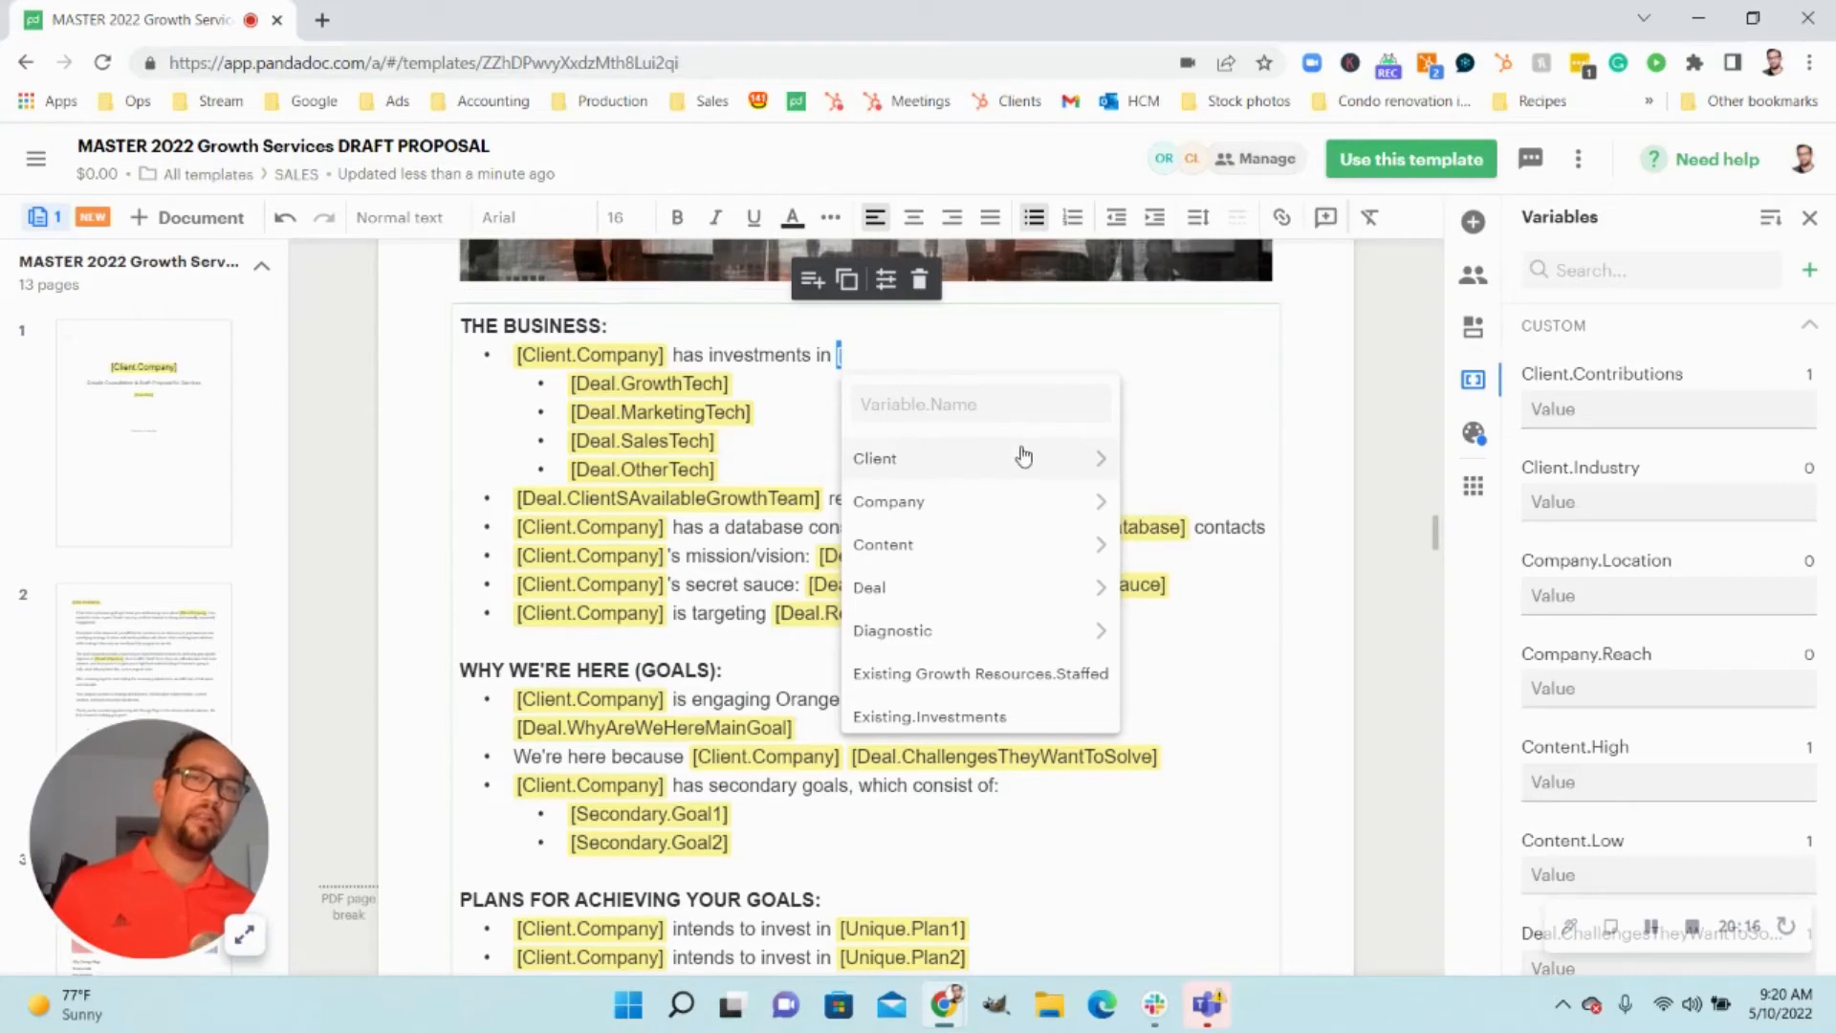
{"action": "left_click", "coordinate": [1042, 473]}
{"action": "left_click", "coordinate": [1005, 469]}
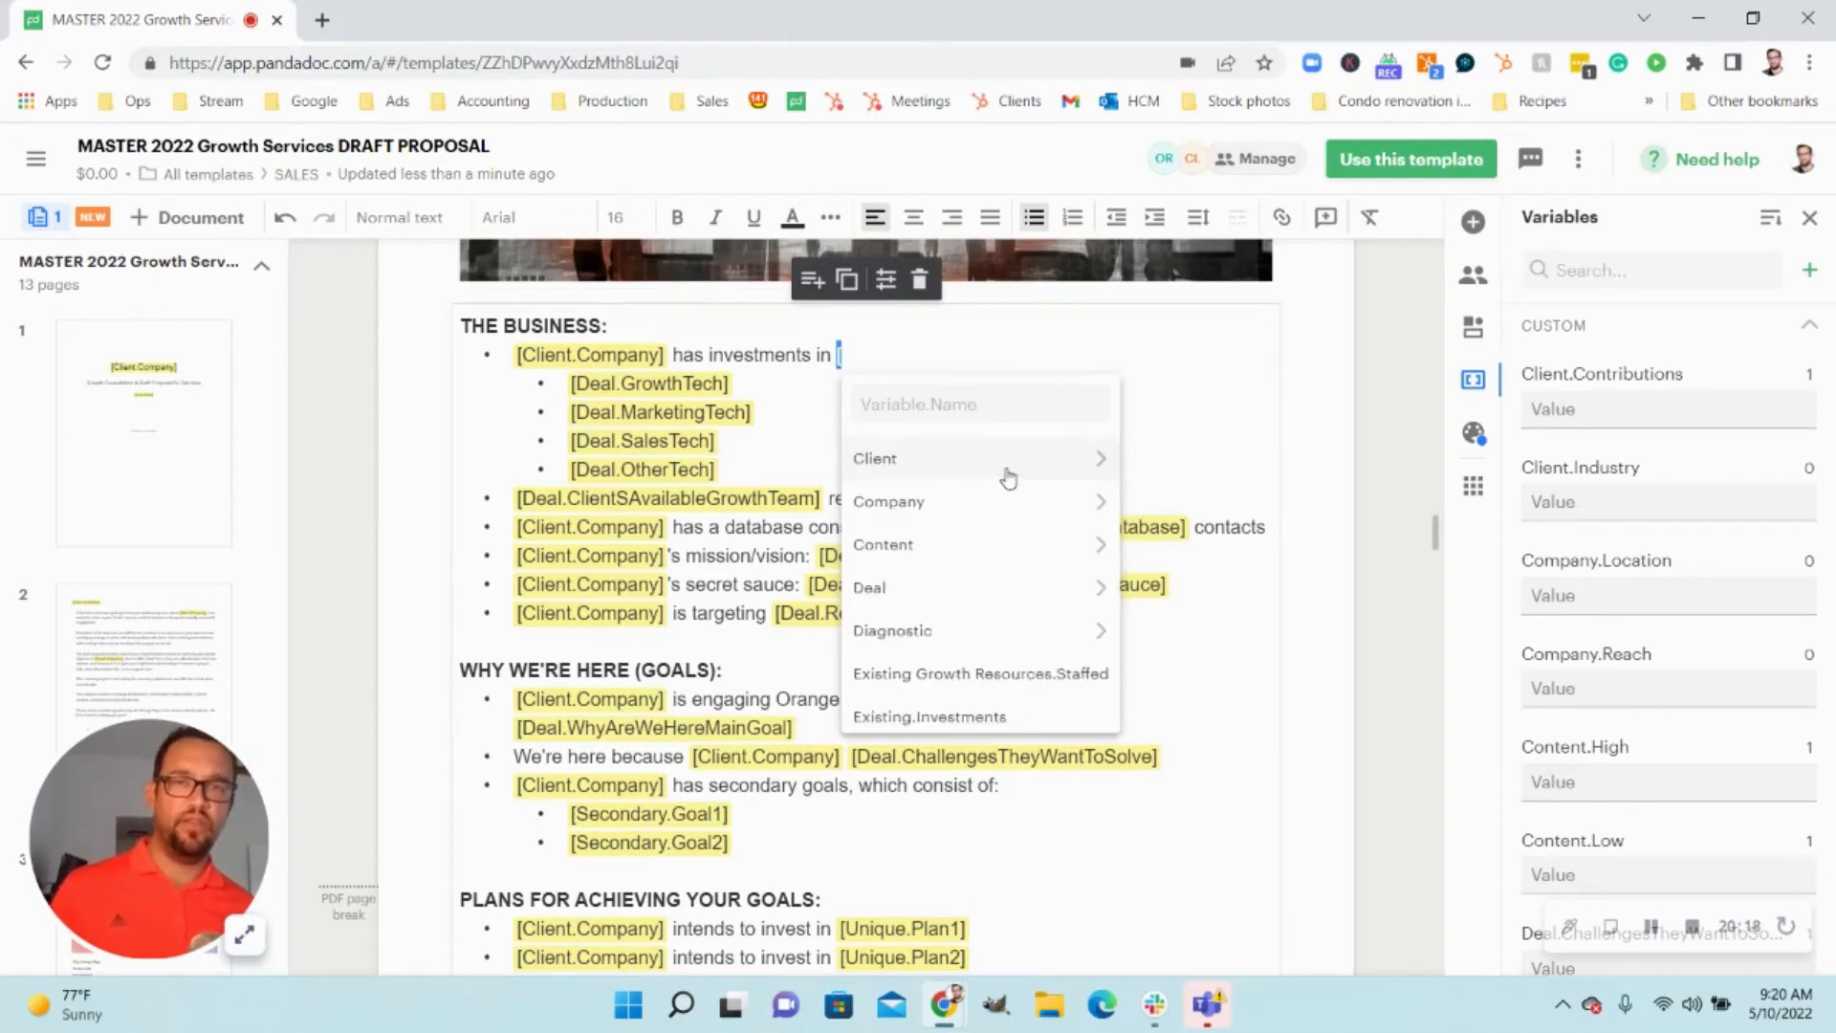
{"action": "left_click", "coordinate": [976, 505]}
{"action": "left_click", "coordinate": [885, 462]}
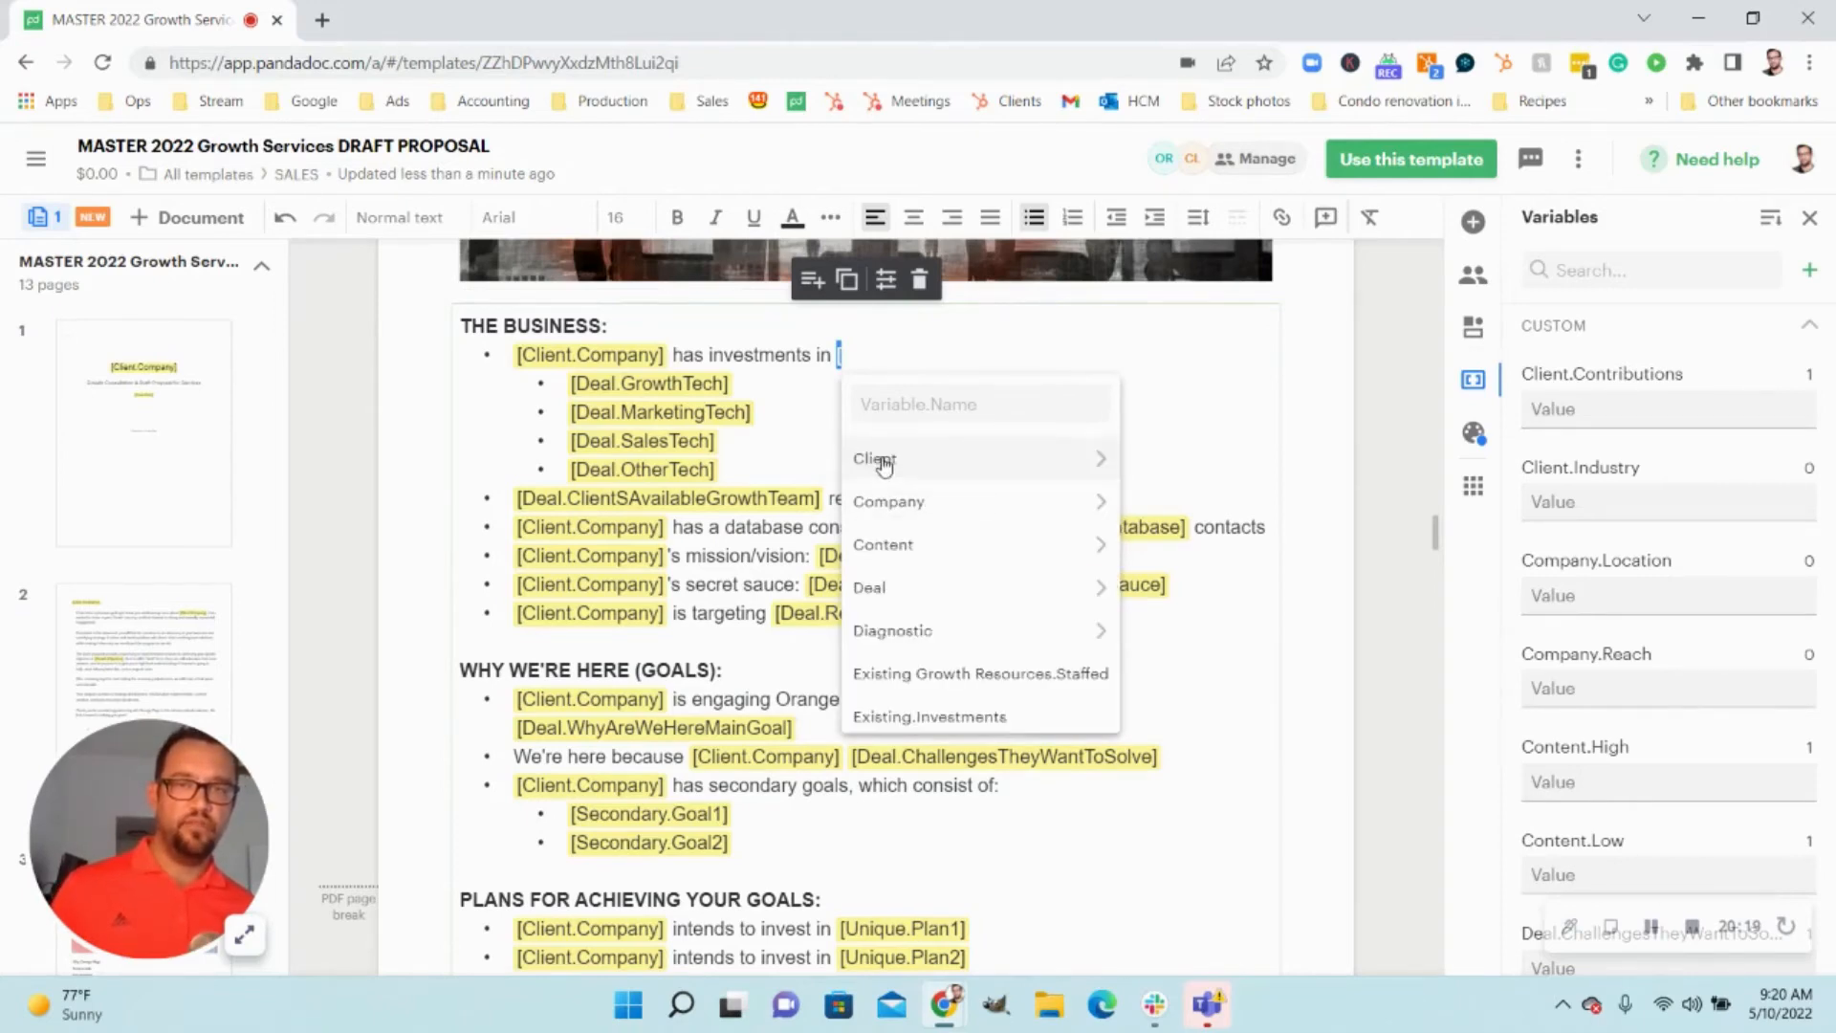
{"action": "left_click", "coordinate": [934, 544]}
{"action": "left_click", "coordinate": [877, 462]}
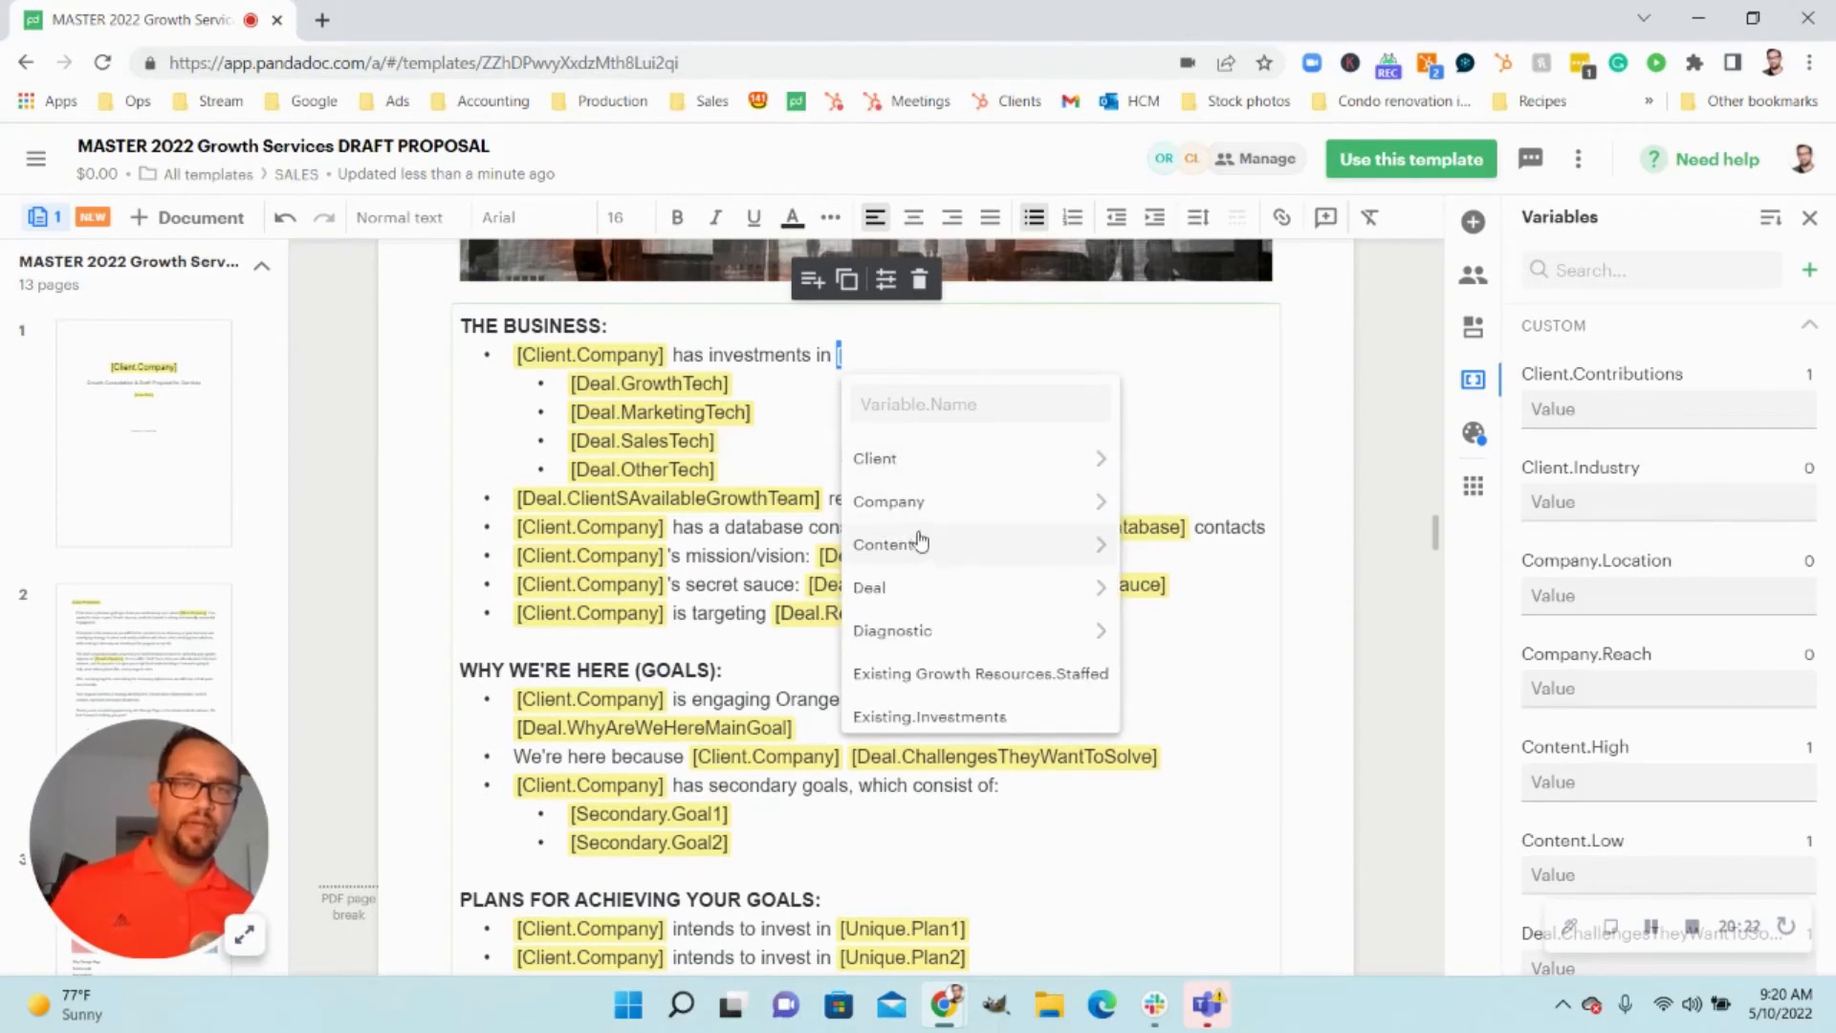
- Insert the existing Deal.MissionAndVision variable after "has investments in" from the Deal group, and remove it again
{"action": "left_click", "coordinate": [916, 588]}
{"action": "scroll", "coordinate": [899, 593], "scroll_direction": "down", "scroll_amount": 5}
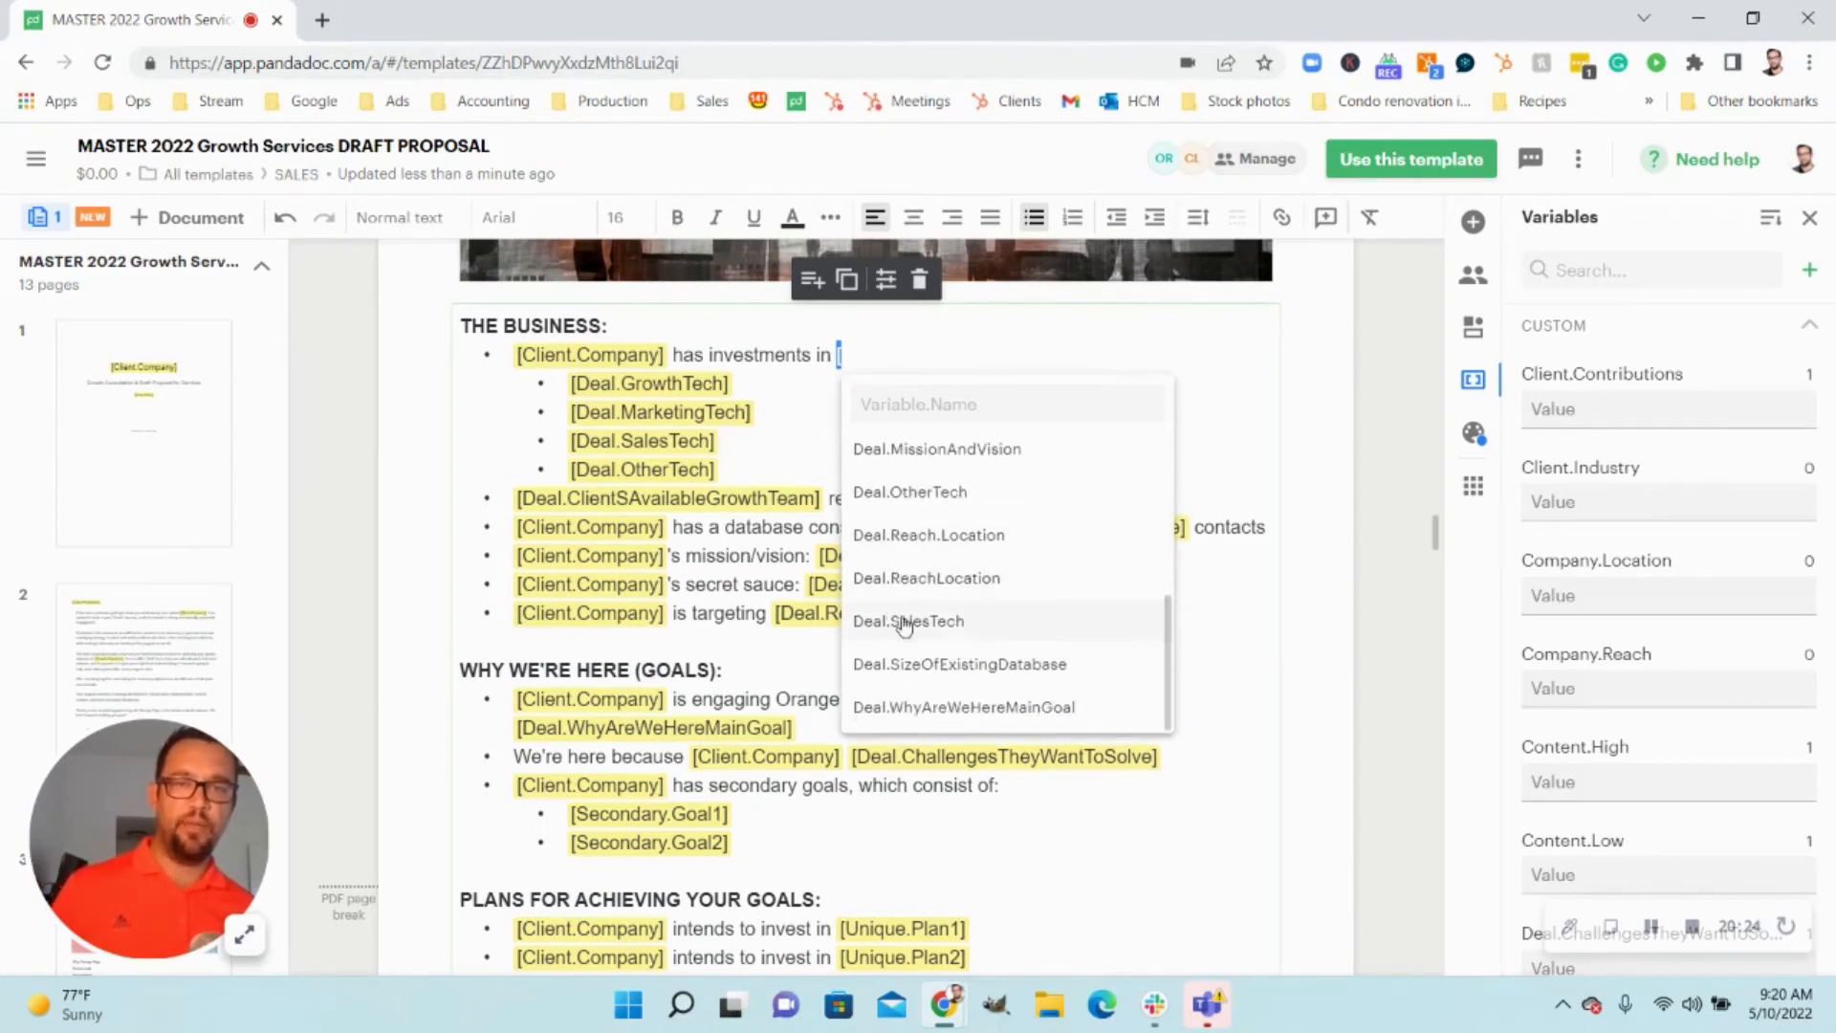
{"action": "scroll", "coordinate": [1030, 665], "scroll_direction": "up", "scroll_amount": 5}
{"action": "scroll", "coordinate": [1023, 667], "scroll_direction": "down", "scroll_amount": 5}
{"action": "scroll", "coordinate": [1028, 635], "scroll_direction": "up", "scroll_amount": 5}
{"action": "scroll", "coordinate": [982, 617], "scroll_direction": "down", "scroll_amount": 5}
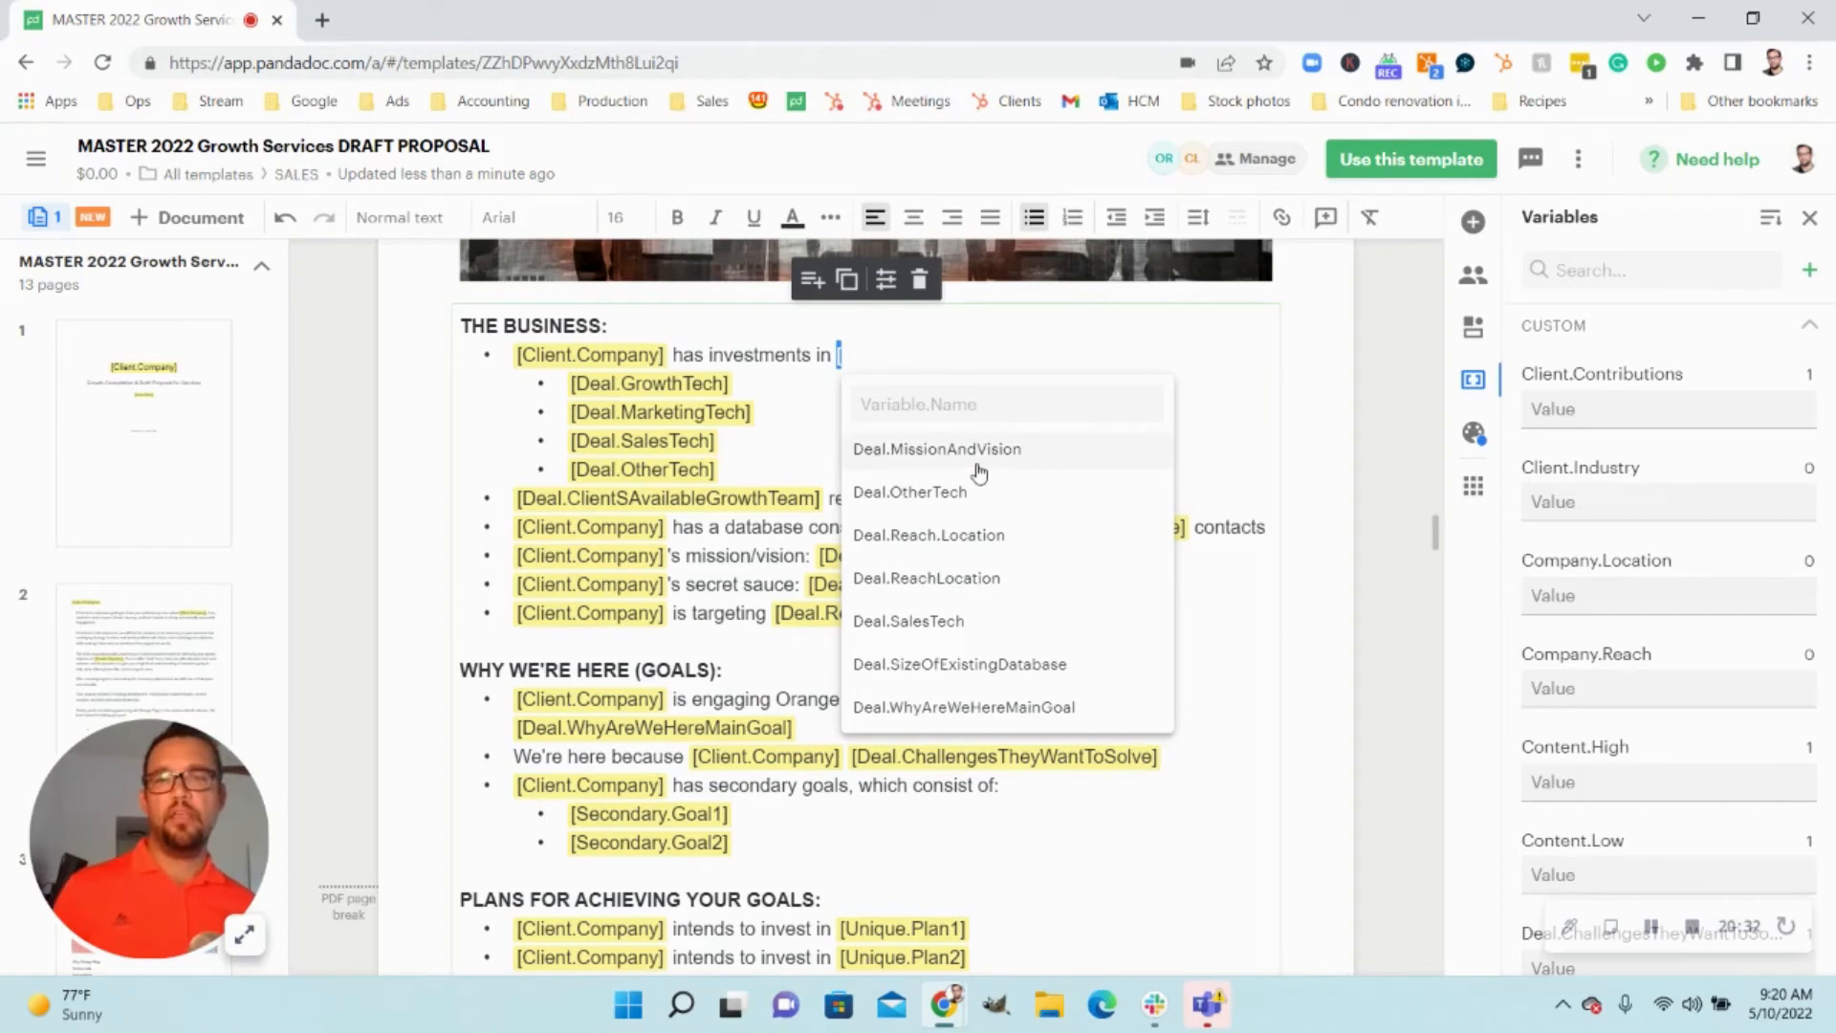
{"action": "left_click", "coordinate": [951, 457]}
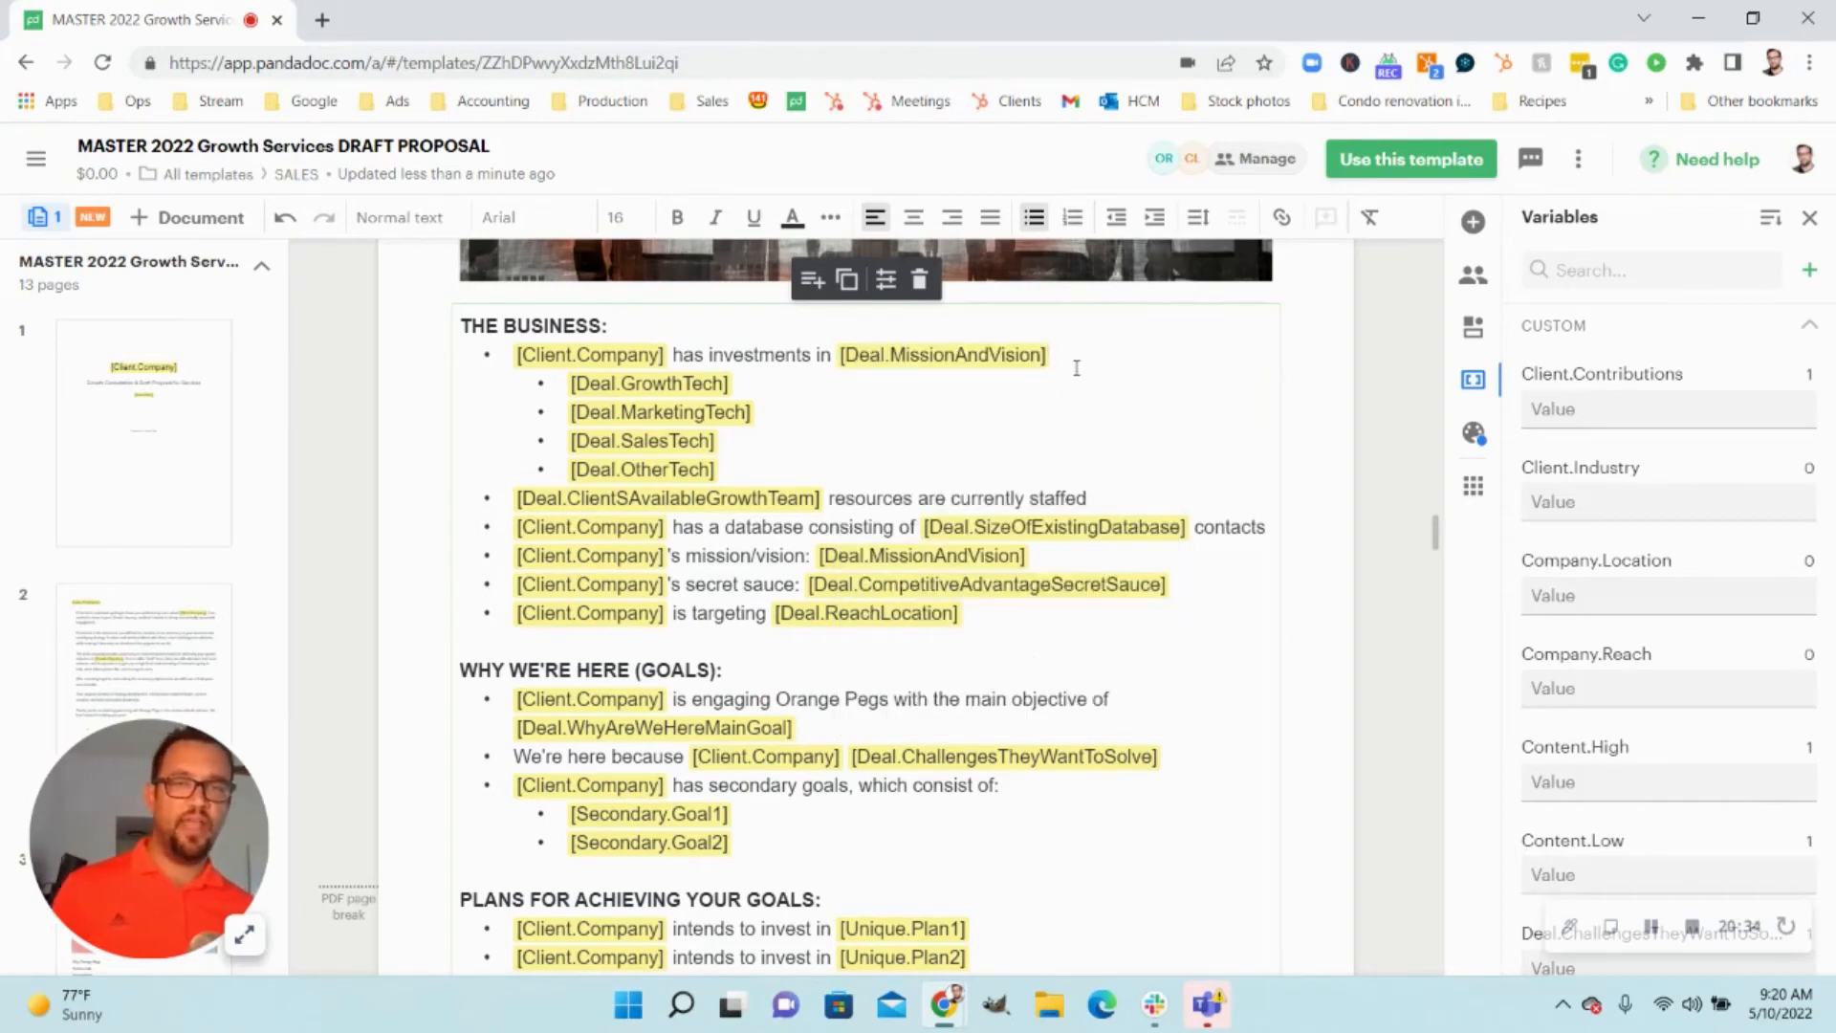
{"action": "left_click", "coordinate": [963, 355]}
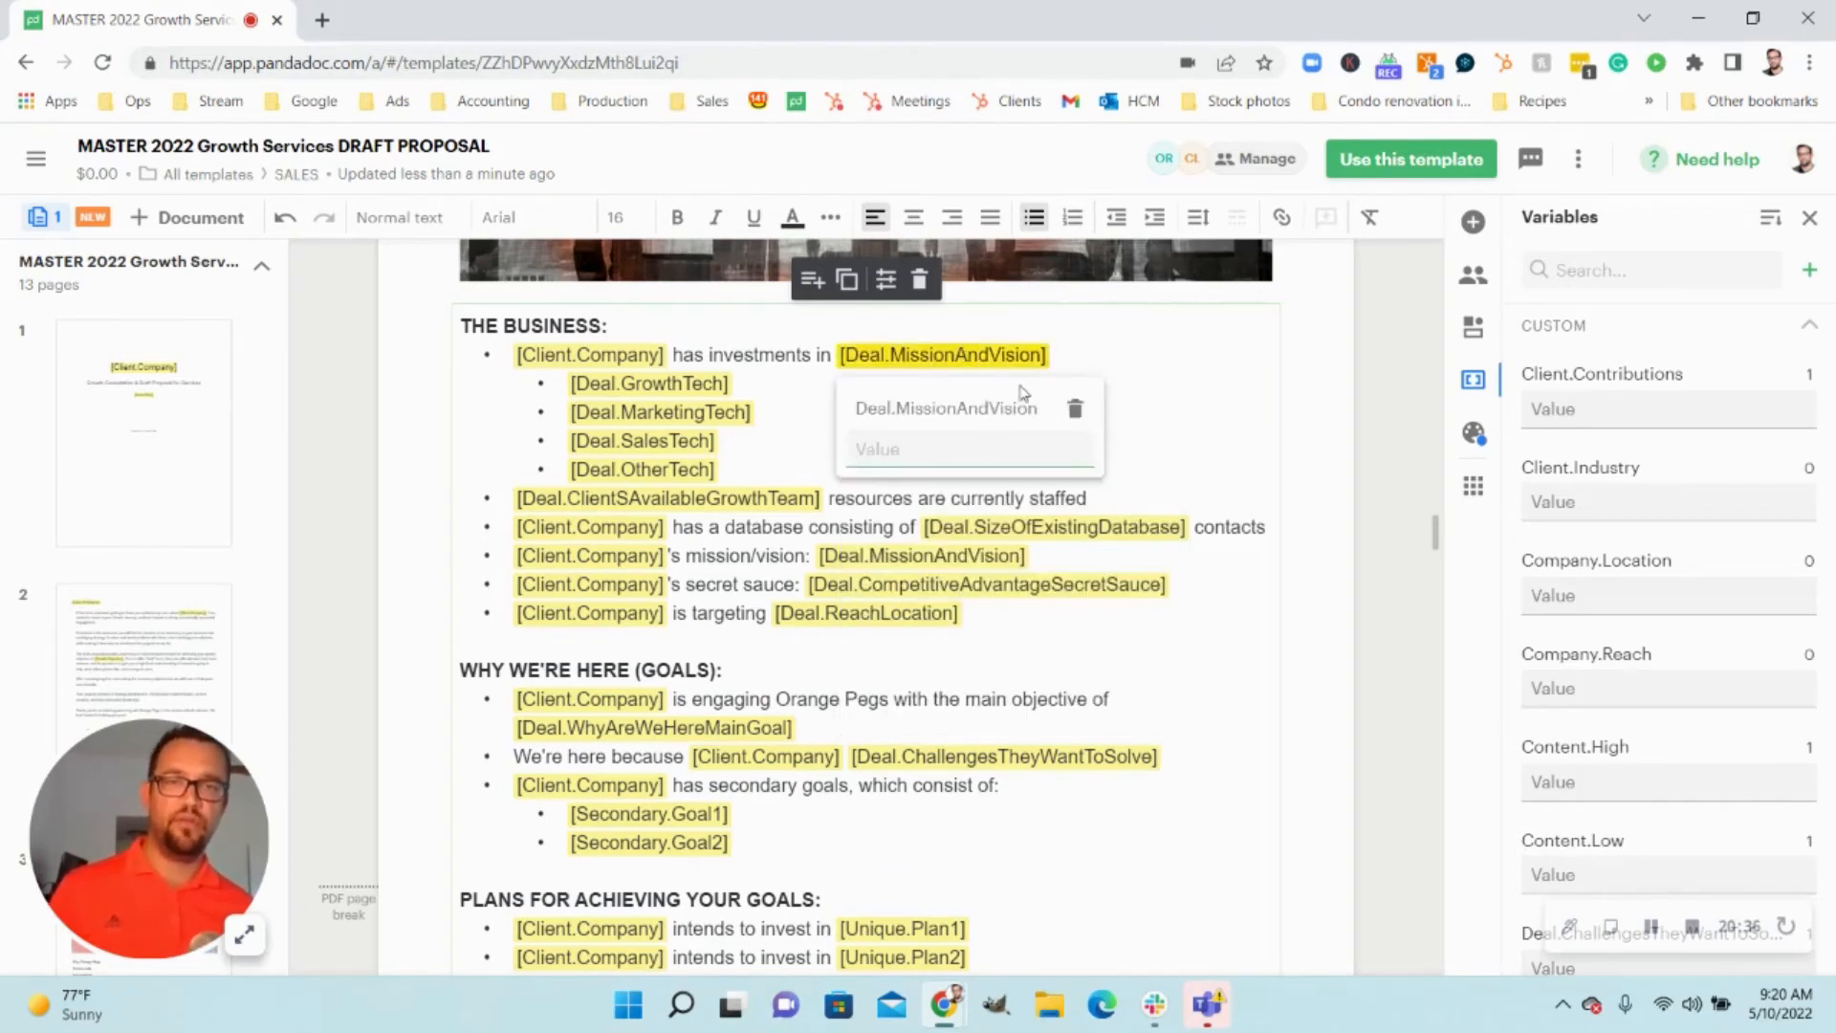
{"action": "left_click", "coordinate": [1074, 410]}
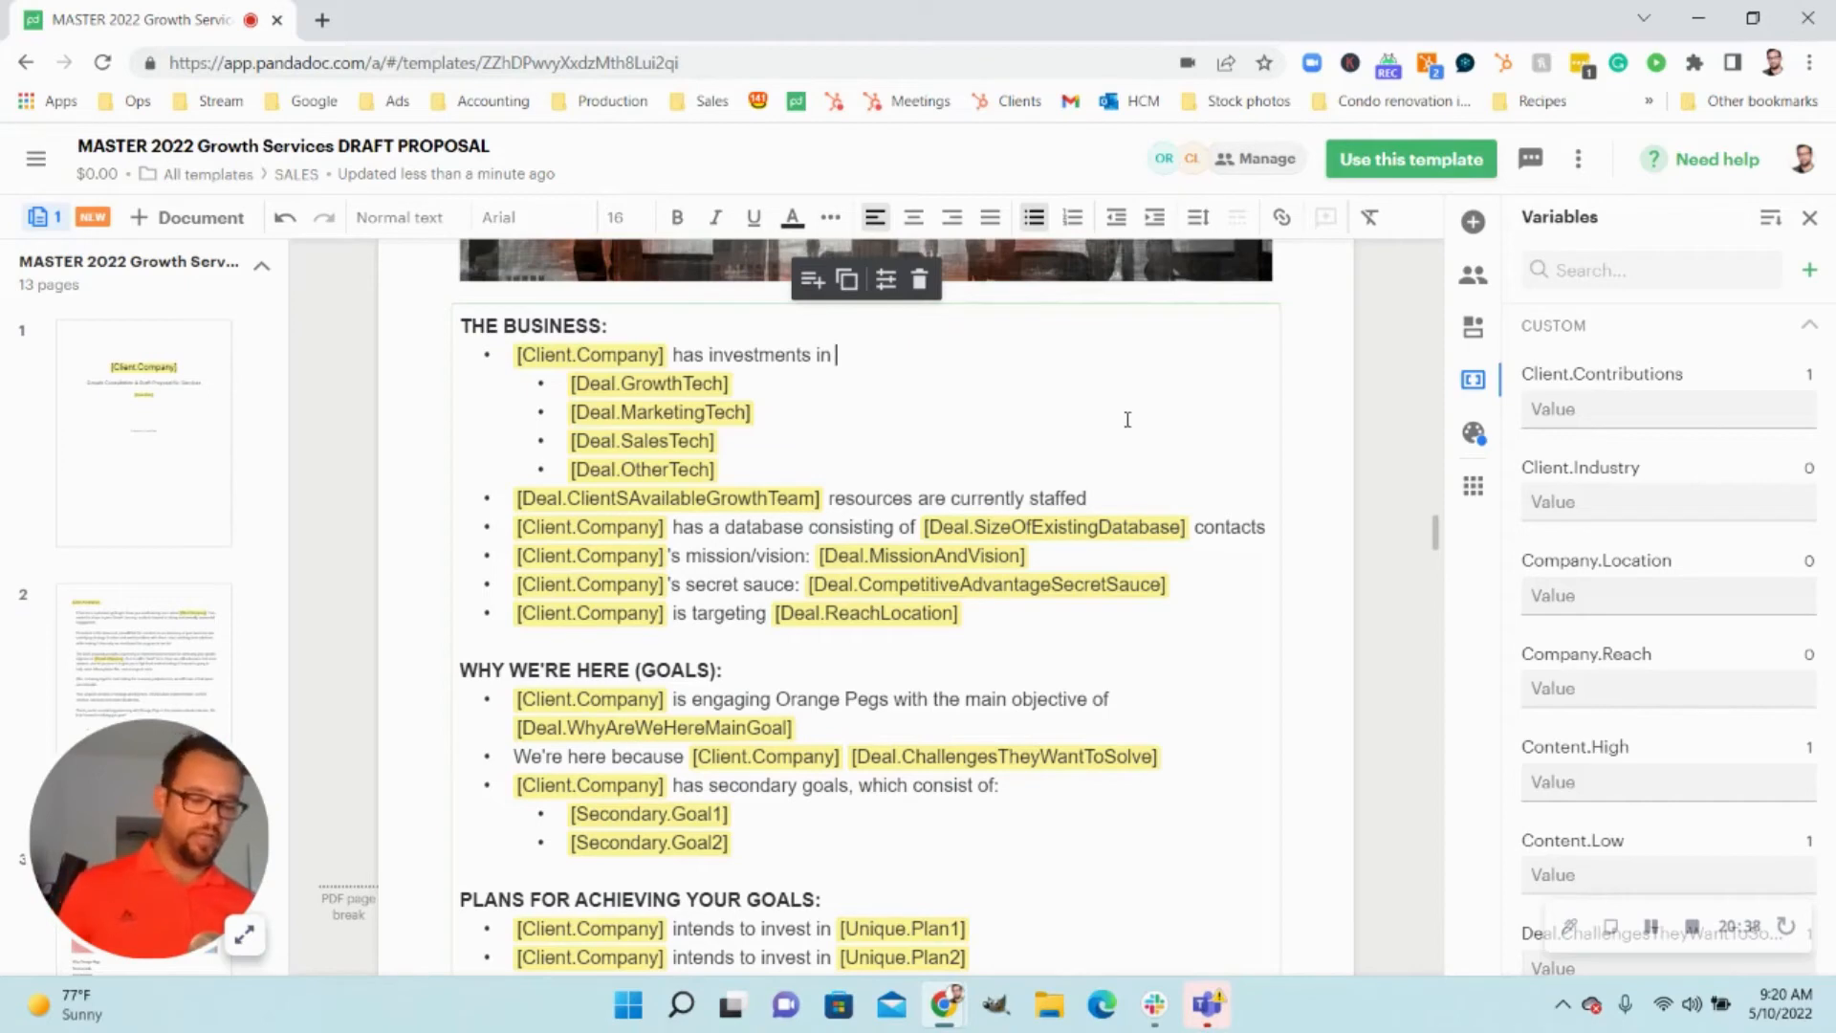
- Insert a new custom variable named Fill.ThisOut after "has investments in" and remove it again
{"action": "type", "text": "["}
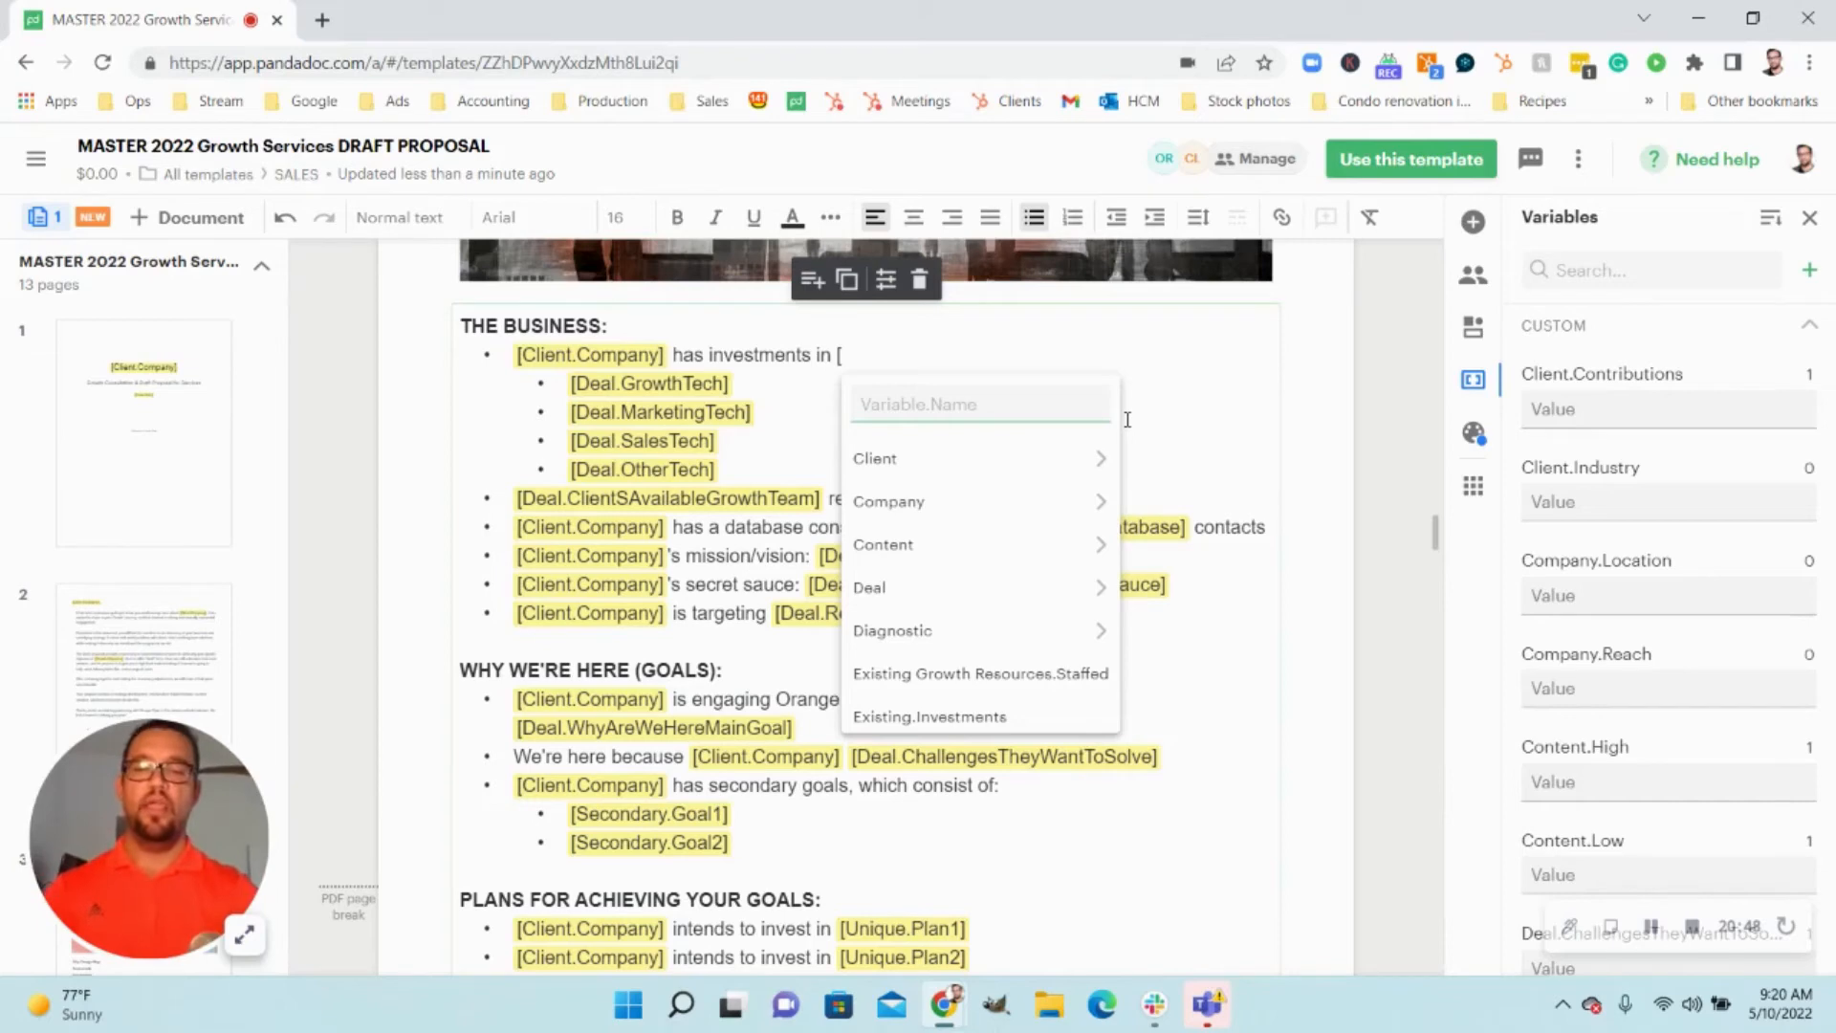
{"action": "type", "text": "Fill.This"}
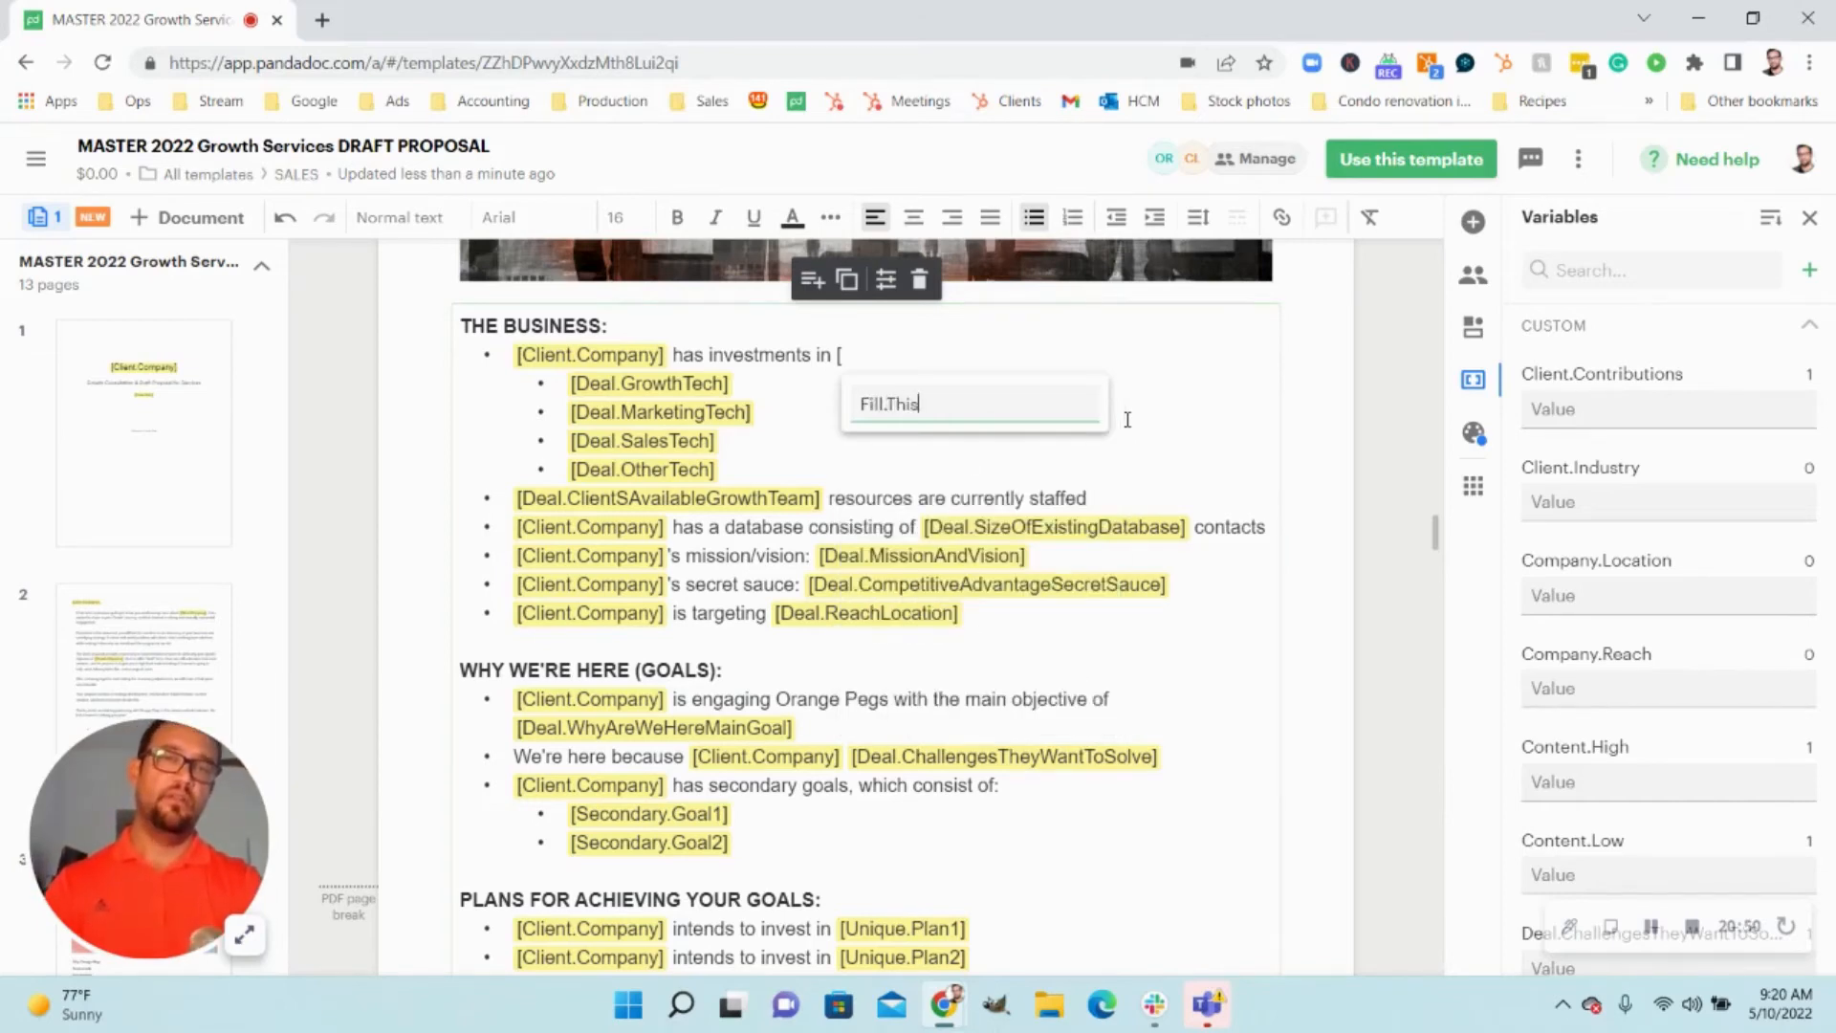
{"action": "type", "text": "Out"}
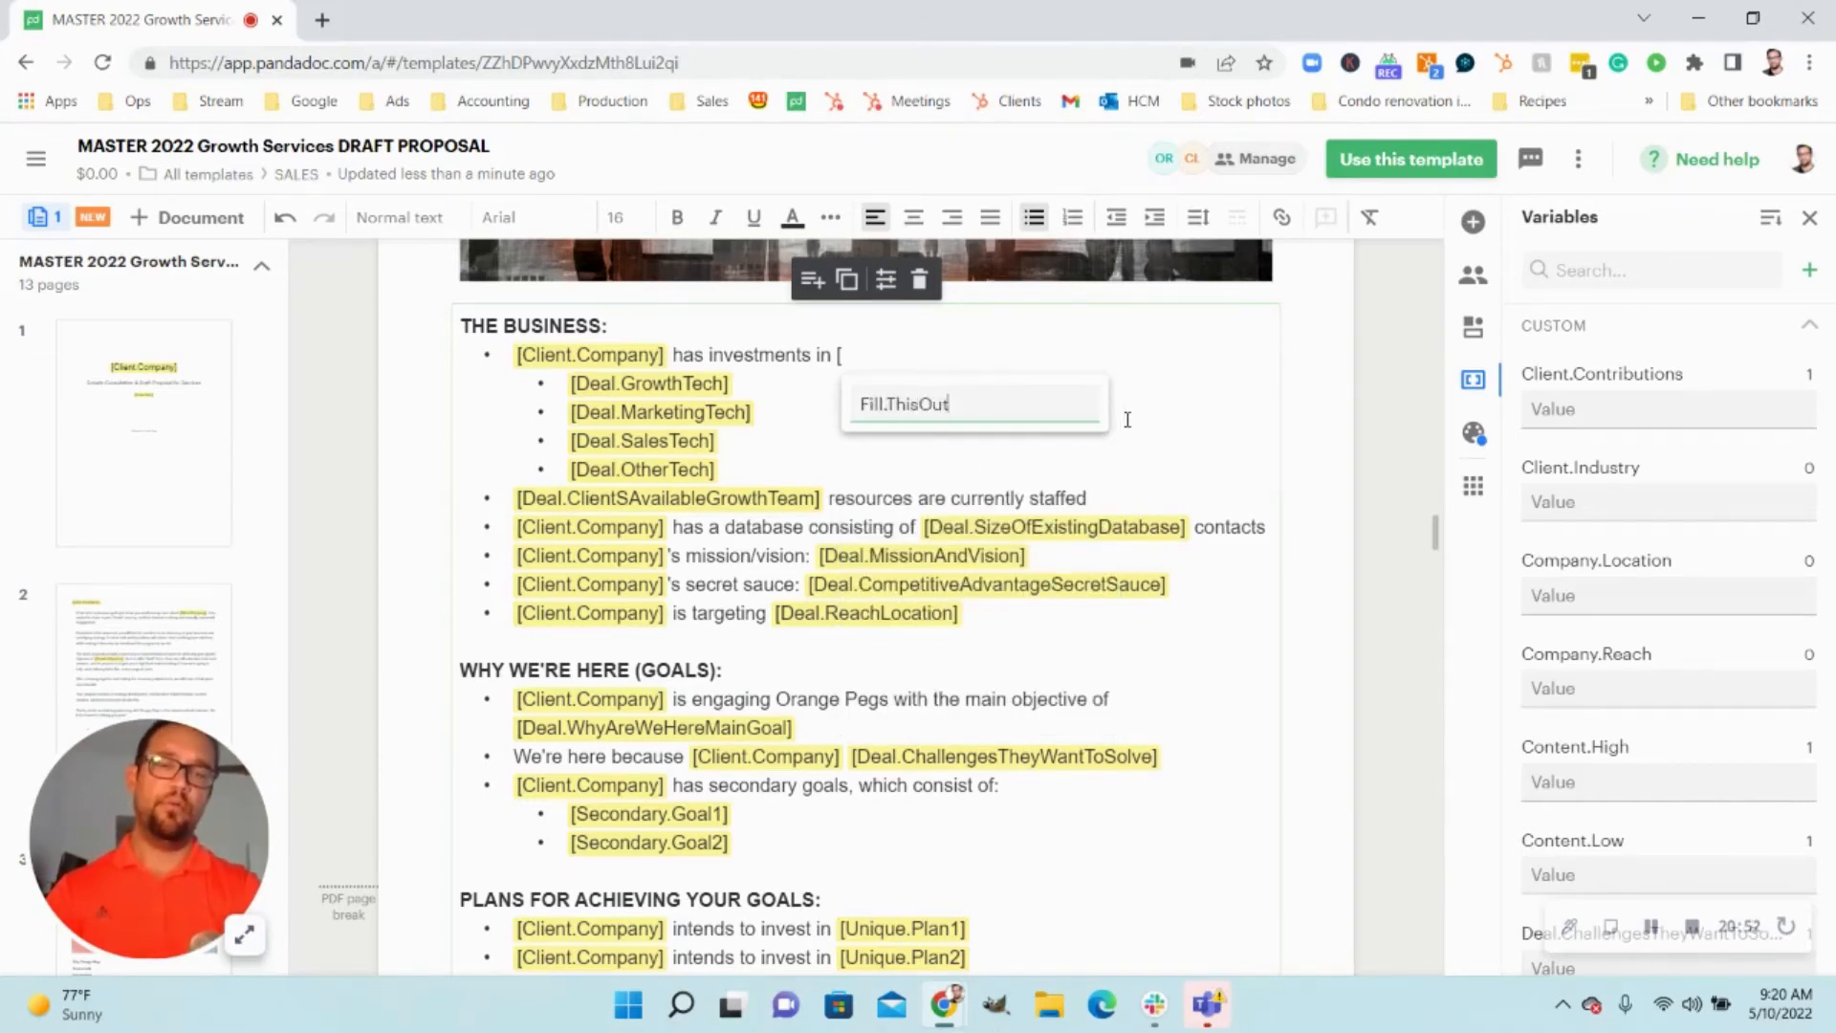
{"action": "key", "text": "Return"}
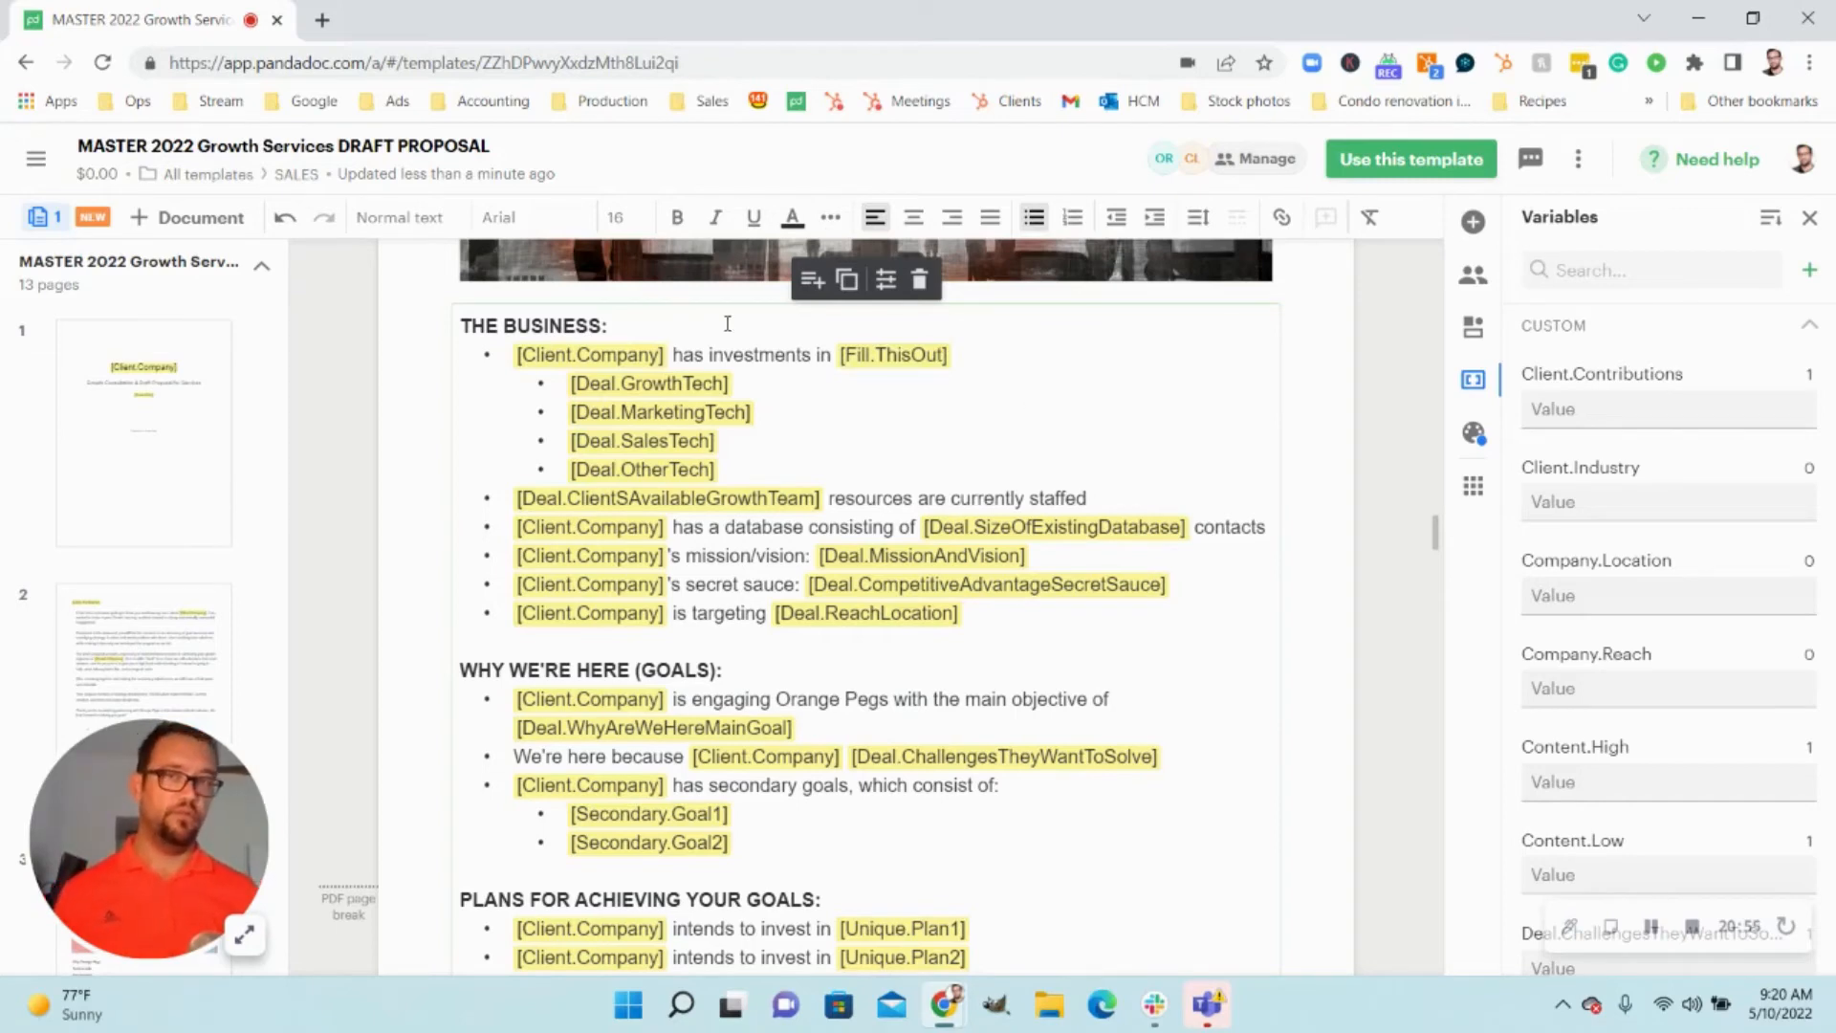
{"action": "left_click", "coordinate": [889, 361]}
{"action": "left_click", "coordinate": [1075, 410]}
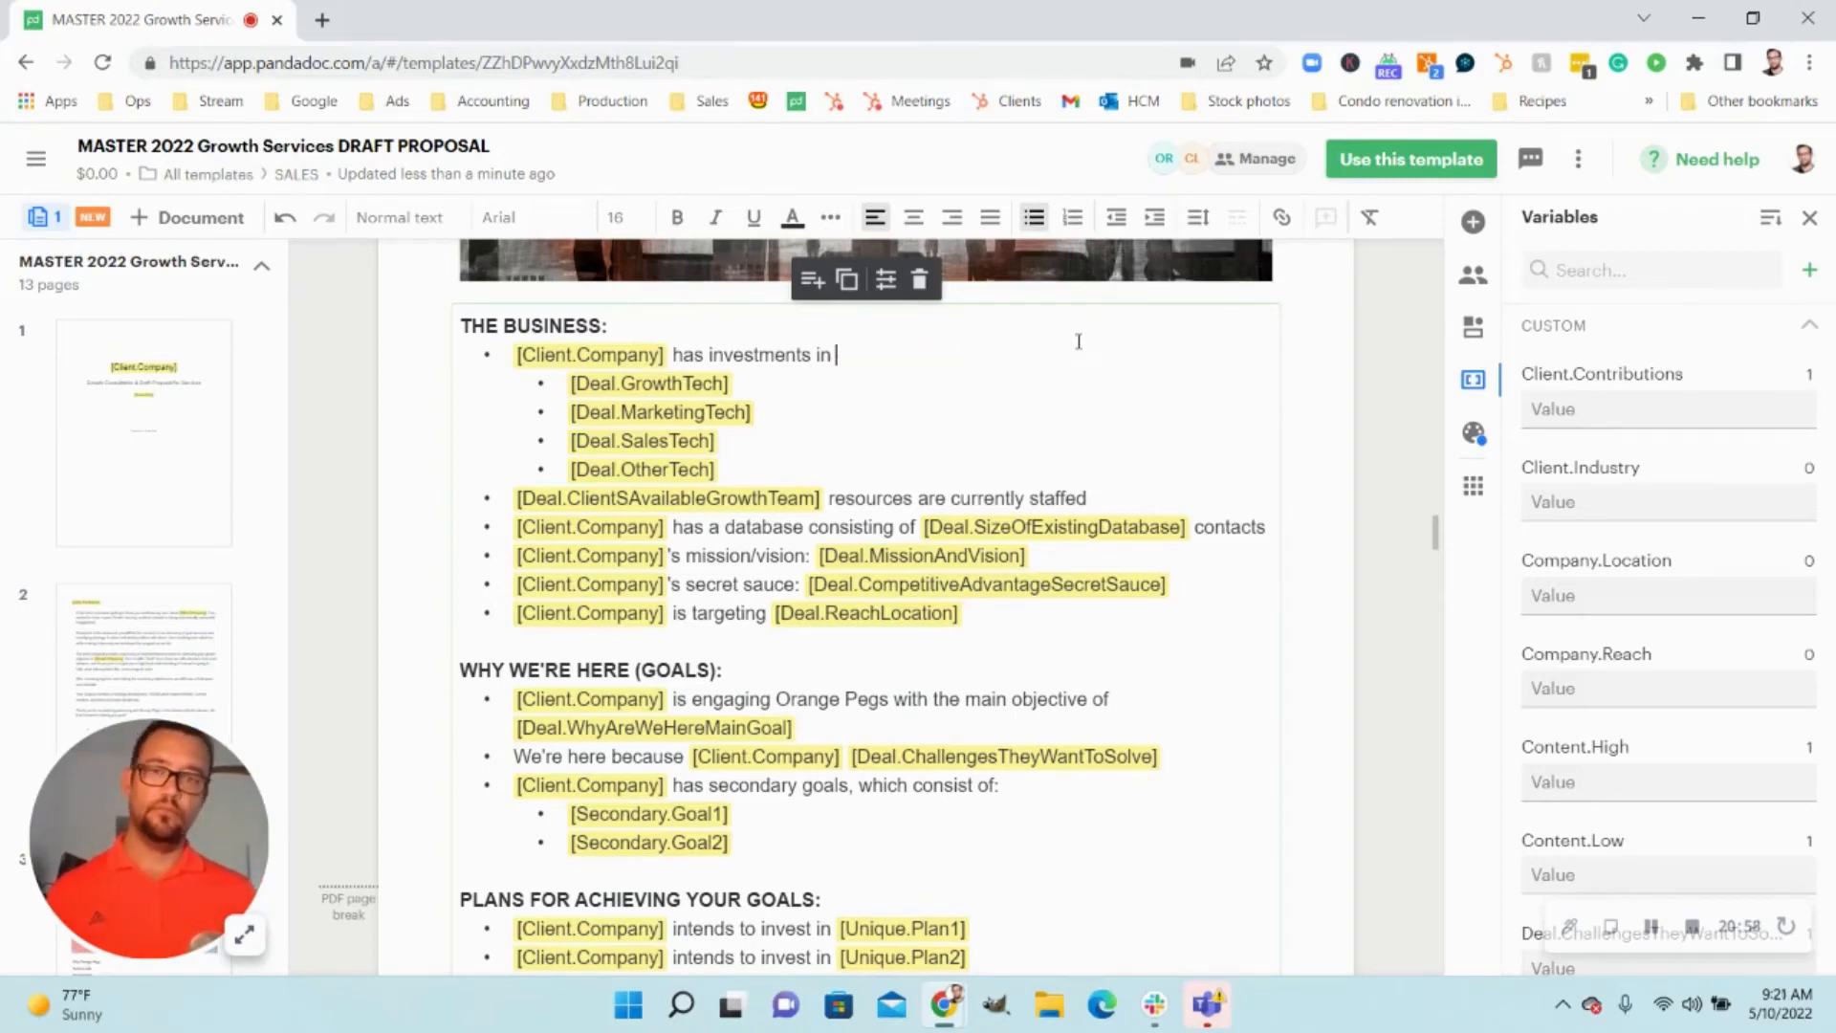
- Review the goals, plans and challenges sections of the Assumptions page down to the start of Proposed Scope
{"action": "scroll", "coordinate": [1296, 447], "scroll_direction": "down", "scroll_amount": 5}
{"action": "scroll", "coordinate": [1291, 447], "scroll_direction": "up", "scroll_amount": 6}
{"action": "scroll", "coordinate": [1284, 420], "scroll_direction": "down", "scroll_amount": 4}
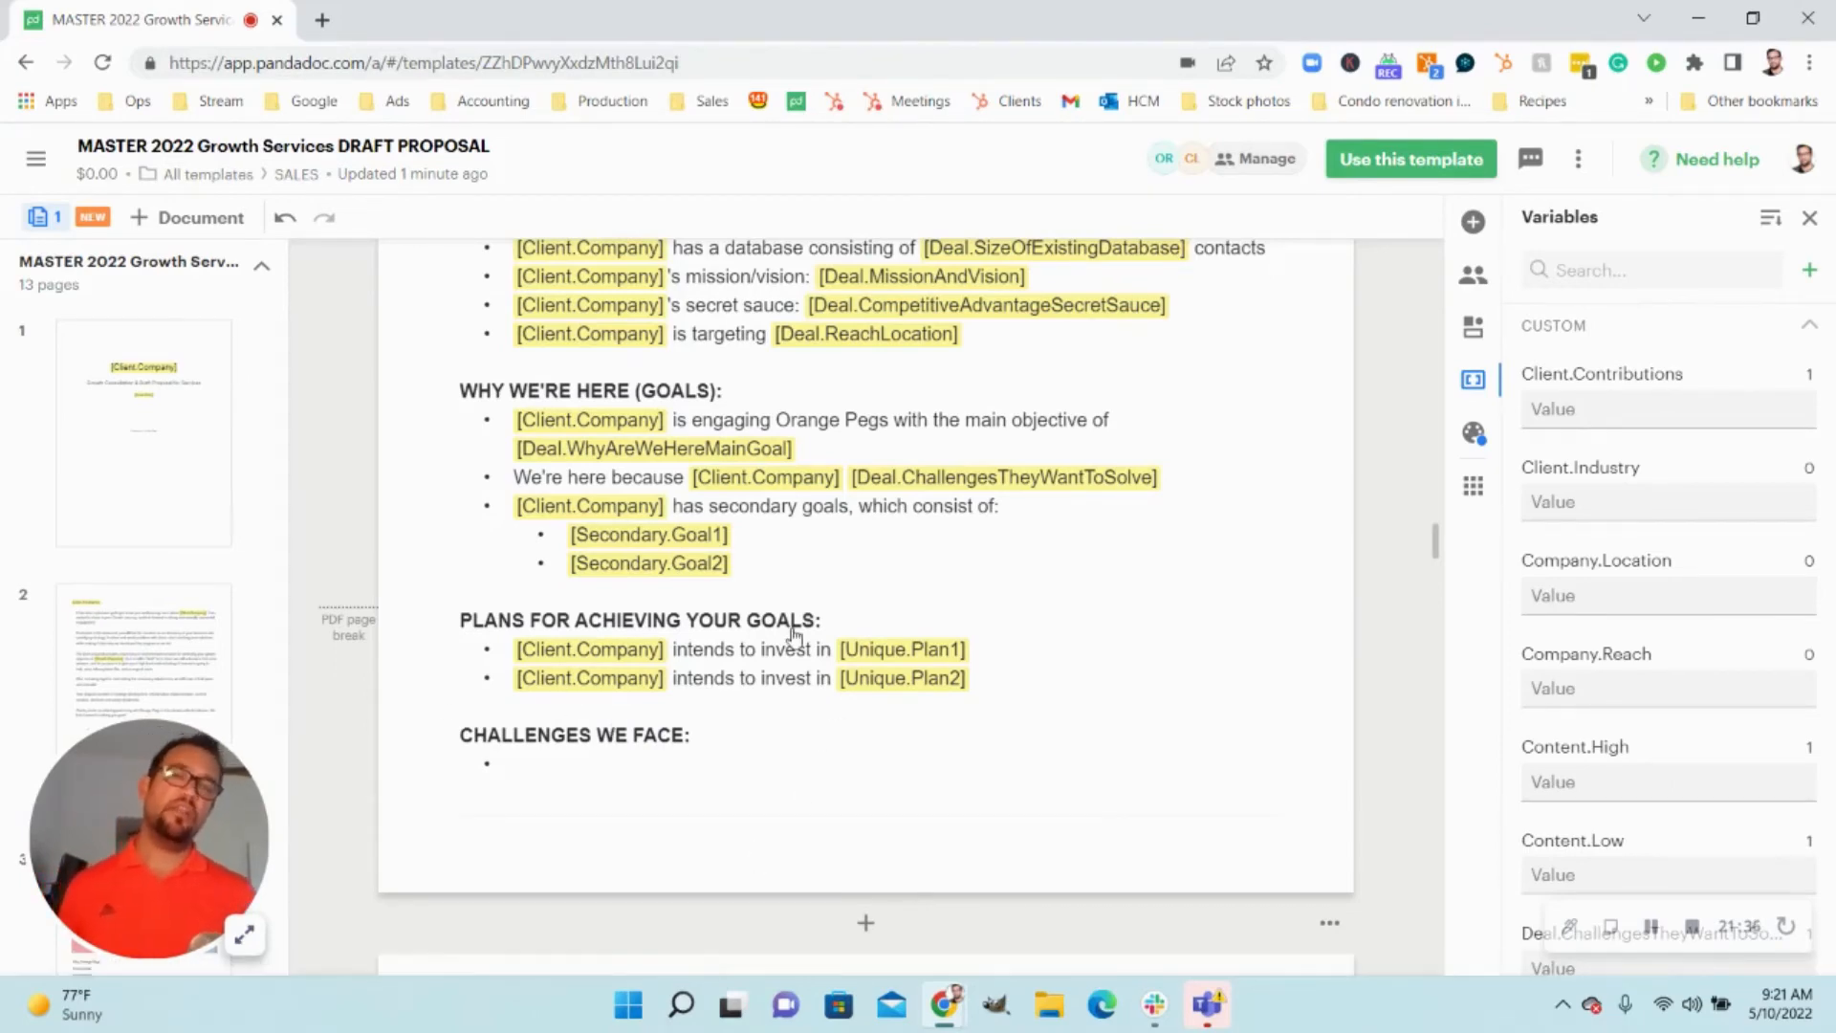
{"action": "scroll", "coordinate": [1119, 663], "scroll_direction": "down", "scroll_amount": 2}
{"action": "scroll", "coordinate": [1107, 646], "scroll_direction": "down", "scroll_amount": 2}
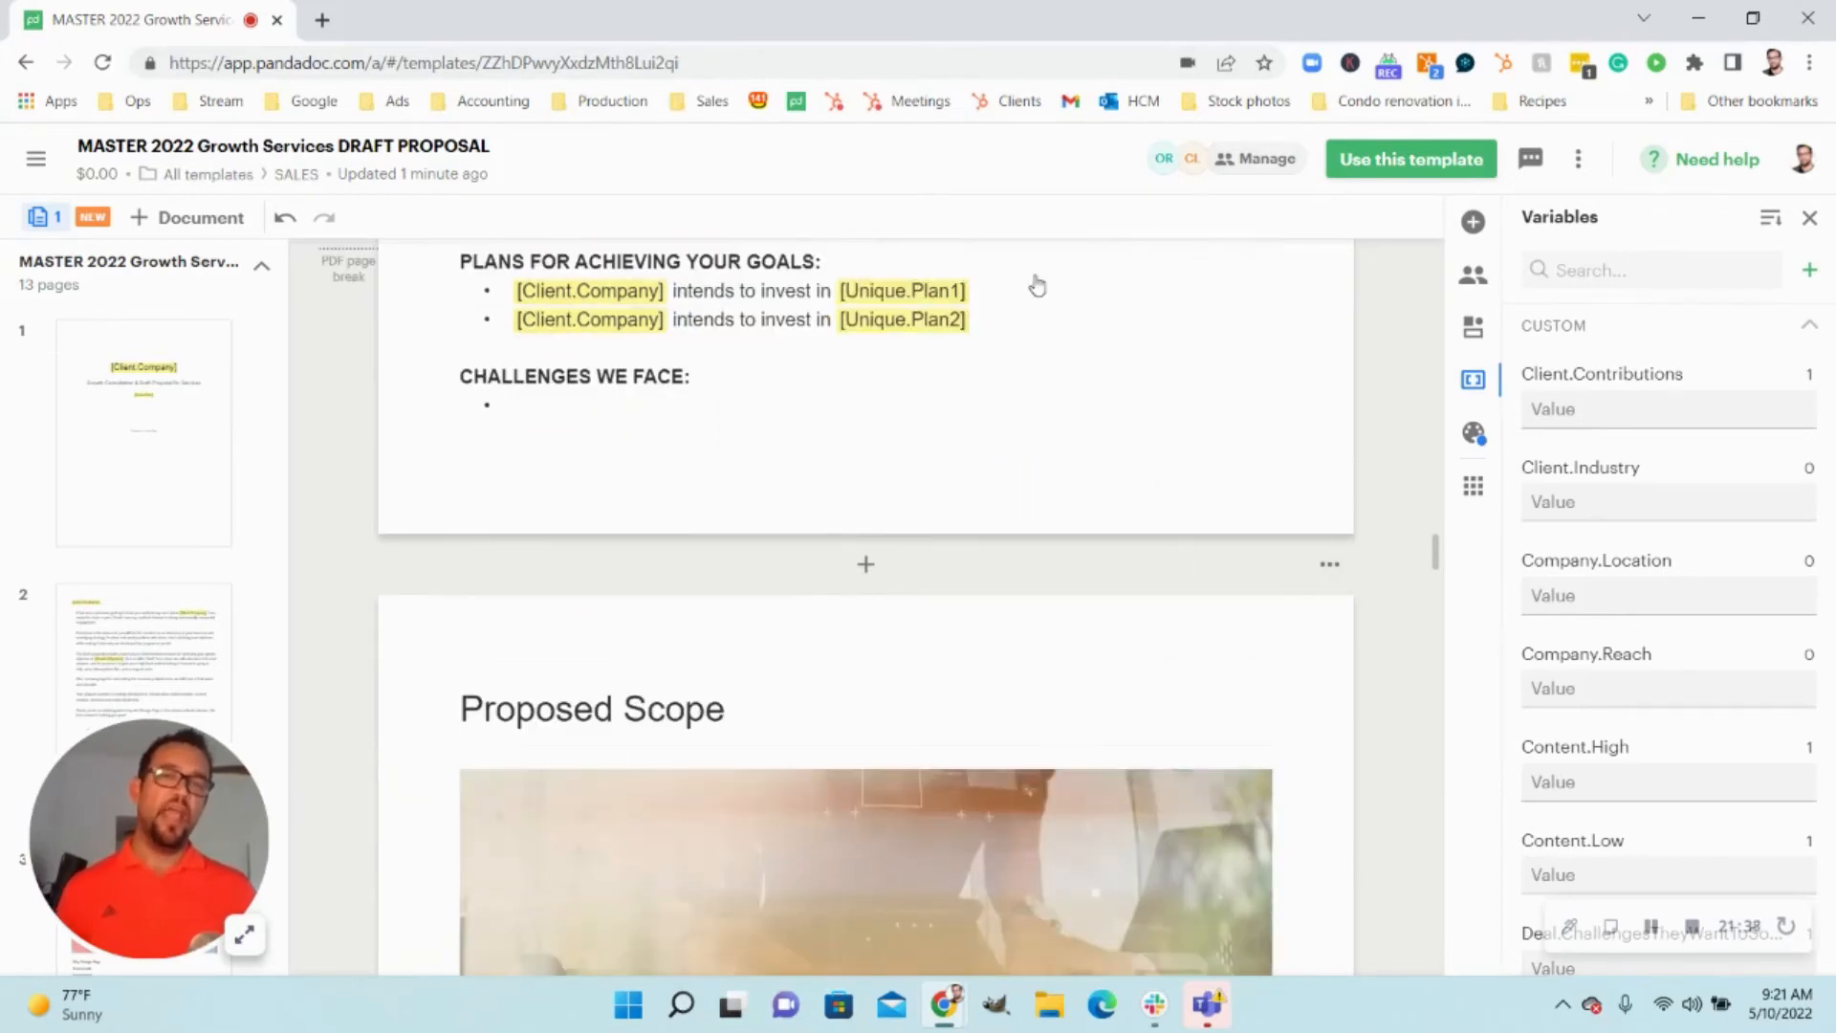
- Review the Proposed Scope pages from Growth Enablement through Website Strategy and Website Development, going back over the Assumptions page
{"action": "scroll", "coordinate": [979, 484], "scroll_direction": "down", "scroll_amount": 2}
{"action": "scroll", "coordinate": [978, 477], "scroll_direction": "down", "scroll_amount": 5}
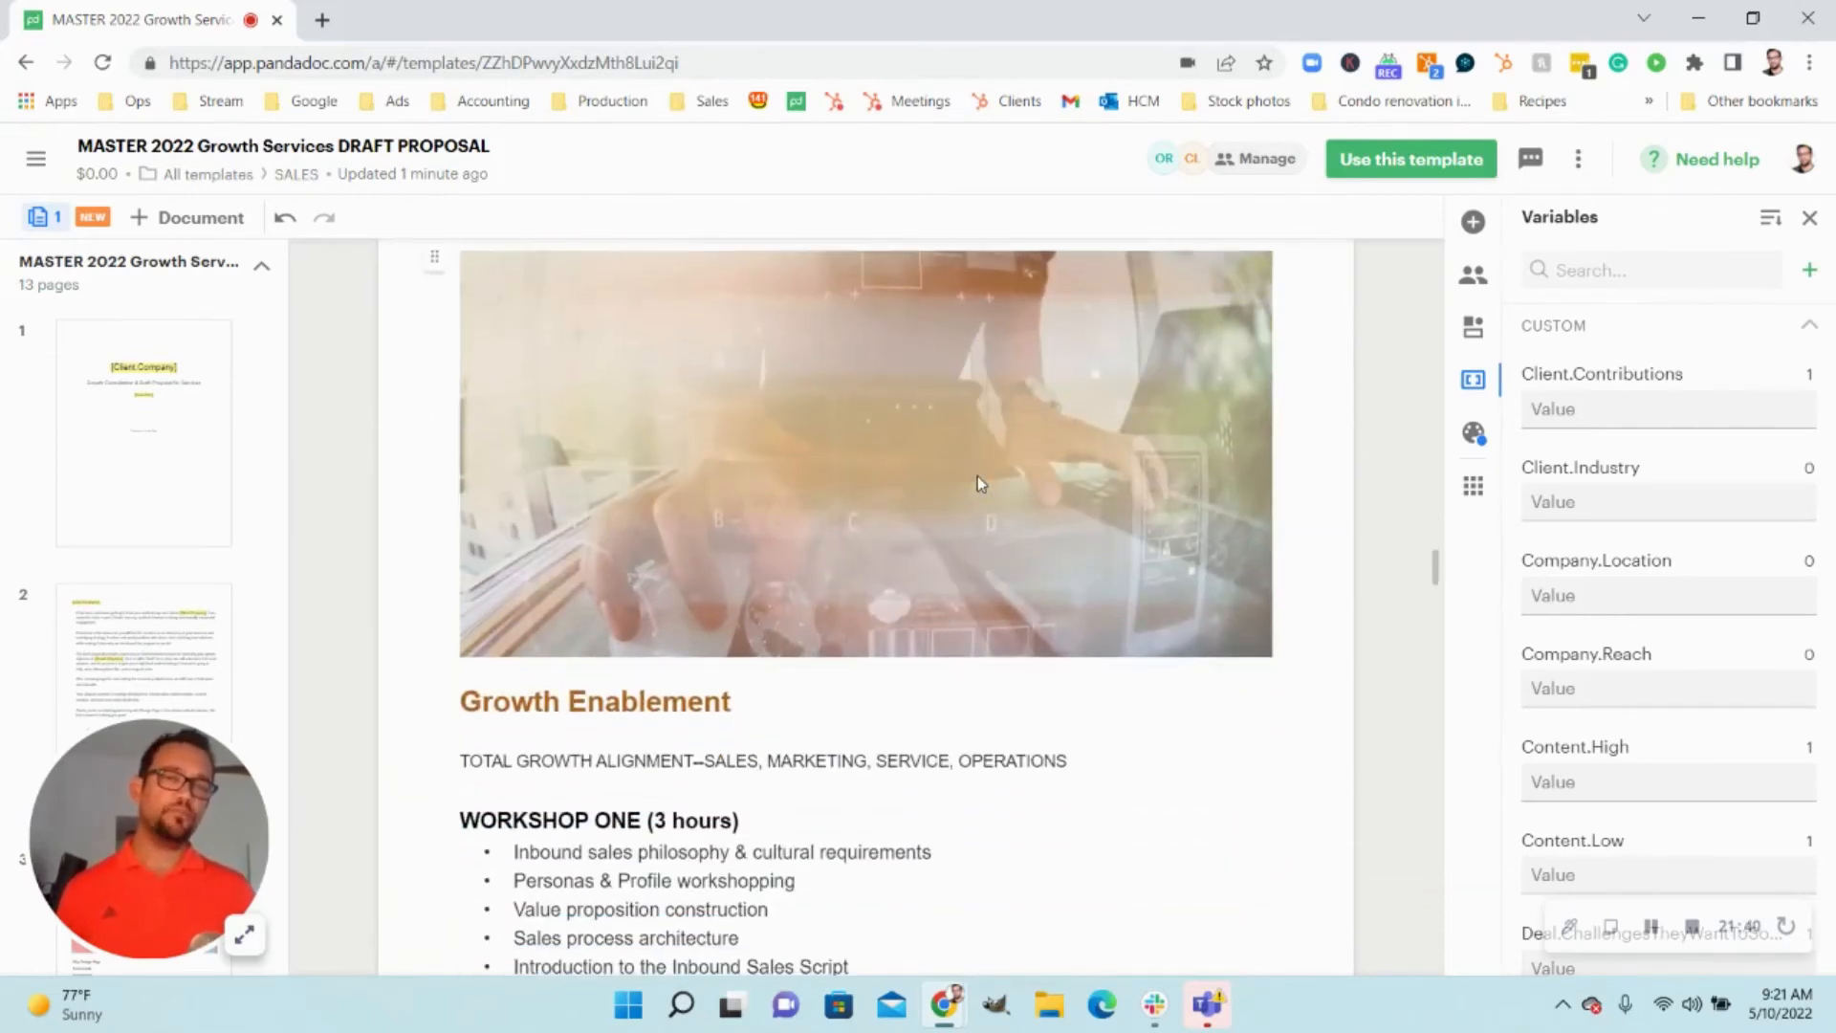
{"action": "scroll", "coordinate": [961, 436], "scroll_direction": "up", "scroll_amount": 1}
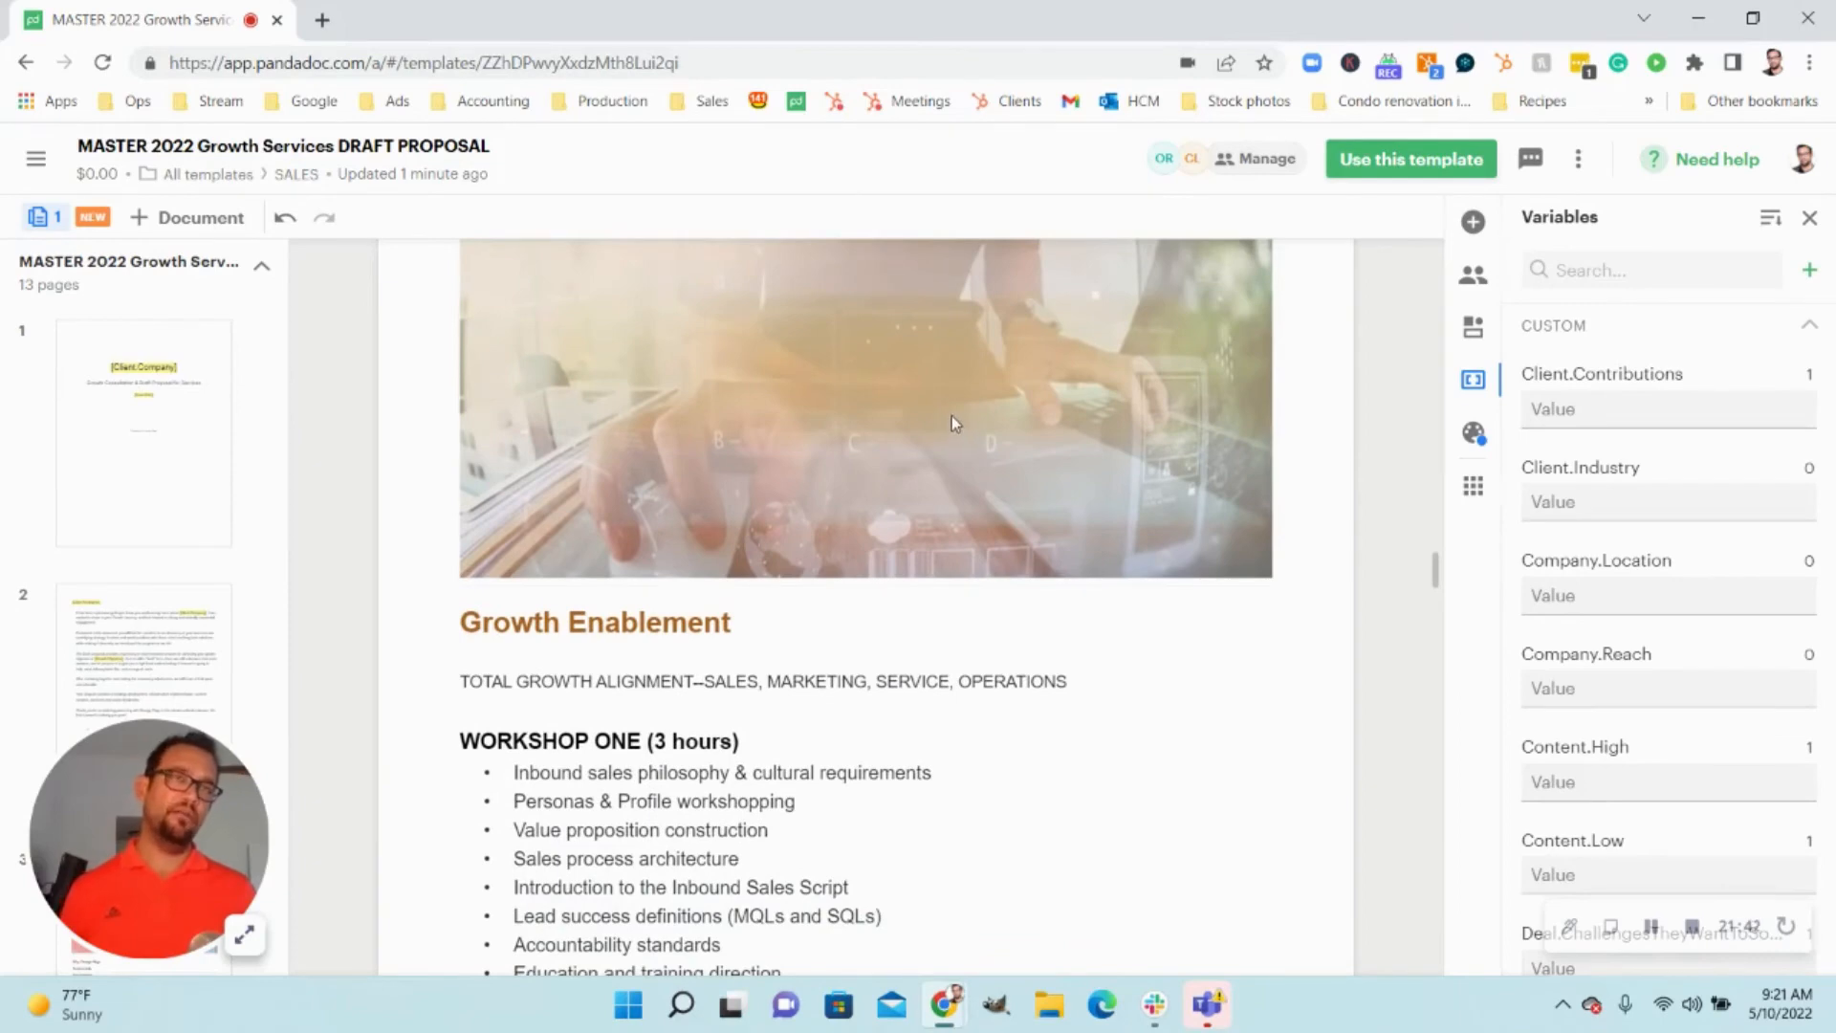
{"action": "mouse_move", "coordinate": [1210, 180]}
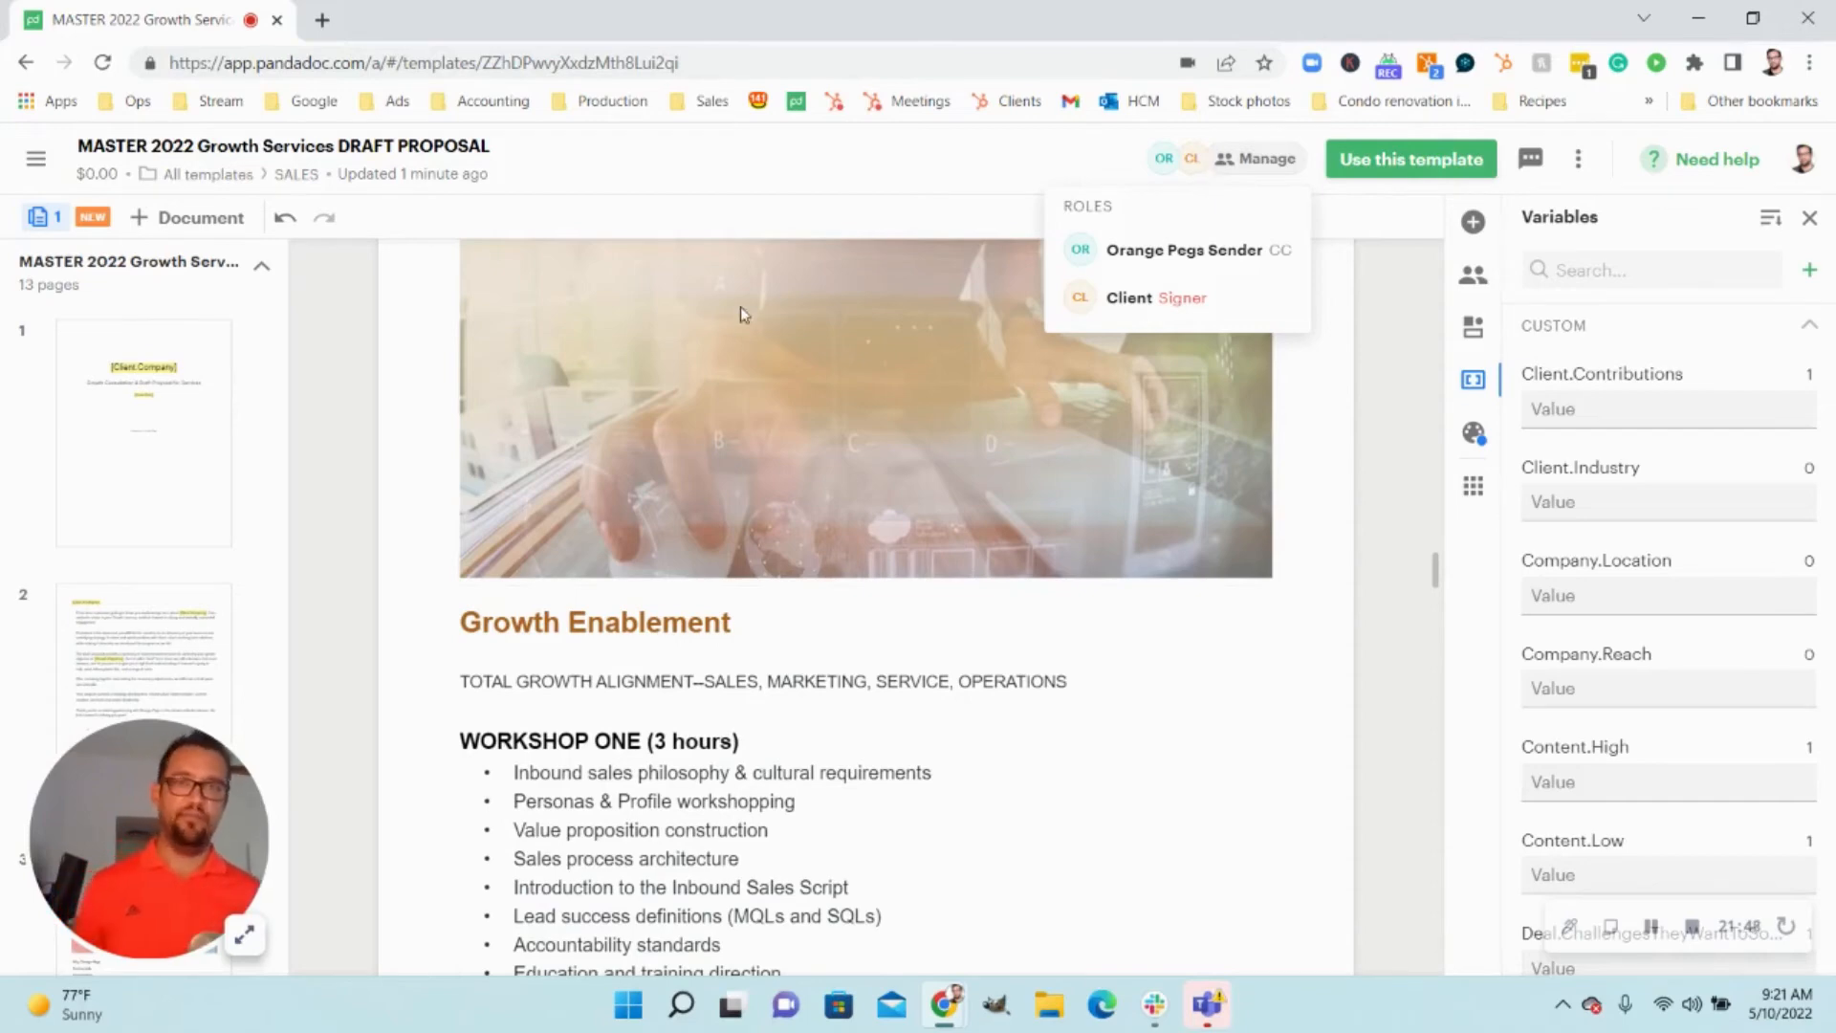
{"action": "scroll", "coordinate": [1263, 543], "scroll_direction": "up", "scroll_amount": 2}
{"action": "scroll", "coordinate": [724, 550], "scroll_direction": "up", "scroll_amount": 1}
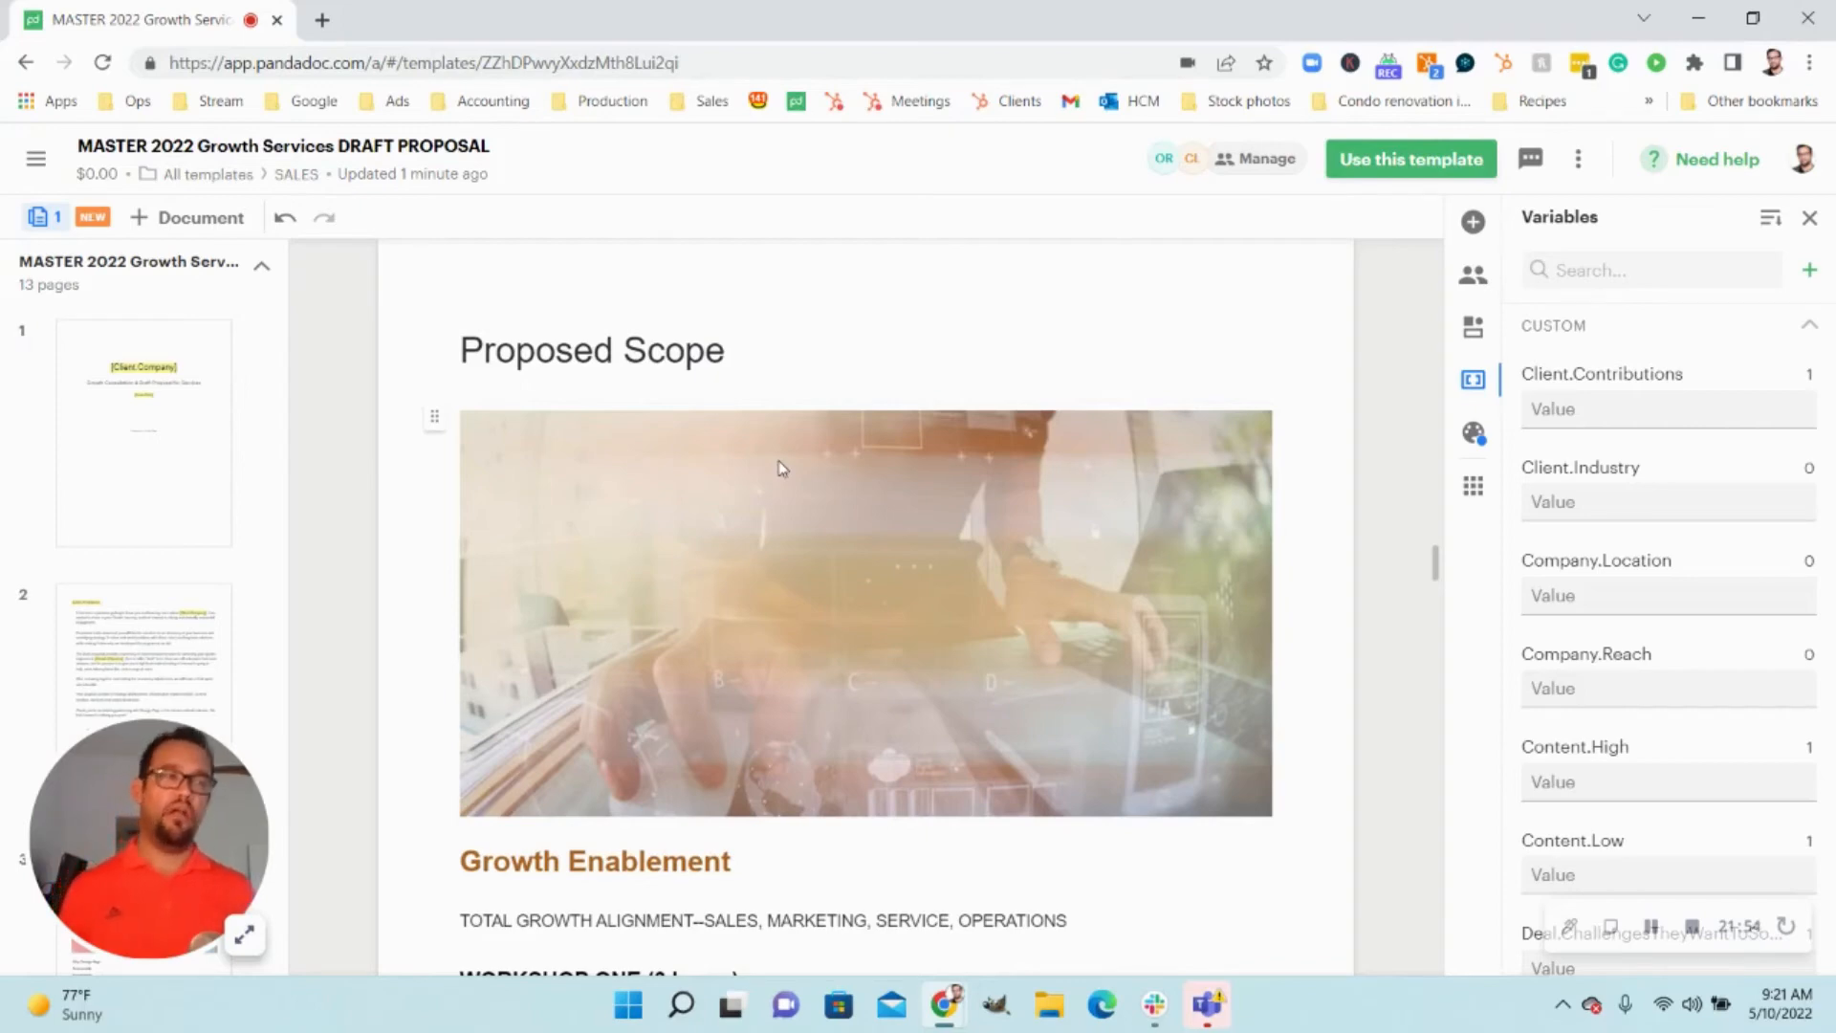
{"action": "scroll", "coordinate": [1230, 452], "scroll_direction": "down", "scroll_amount": 2}
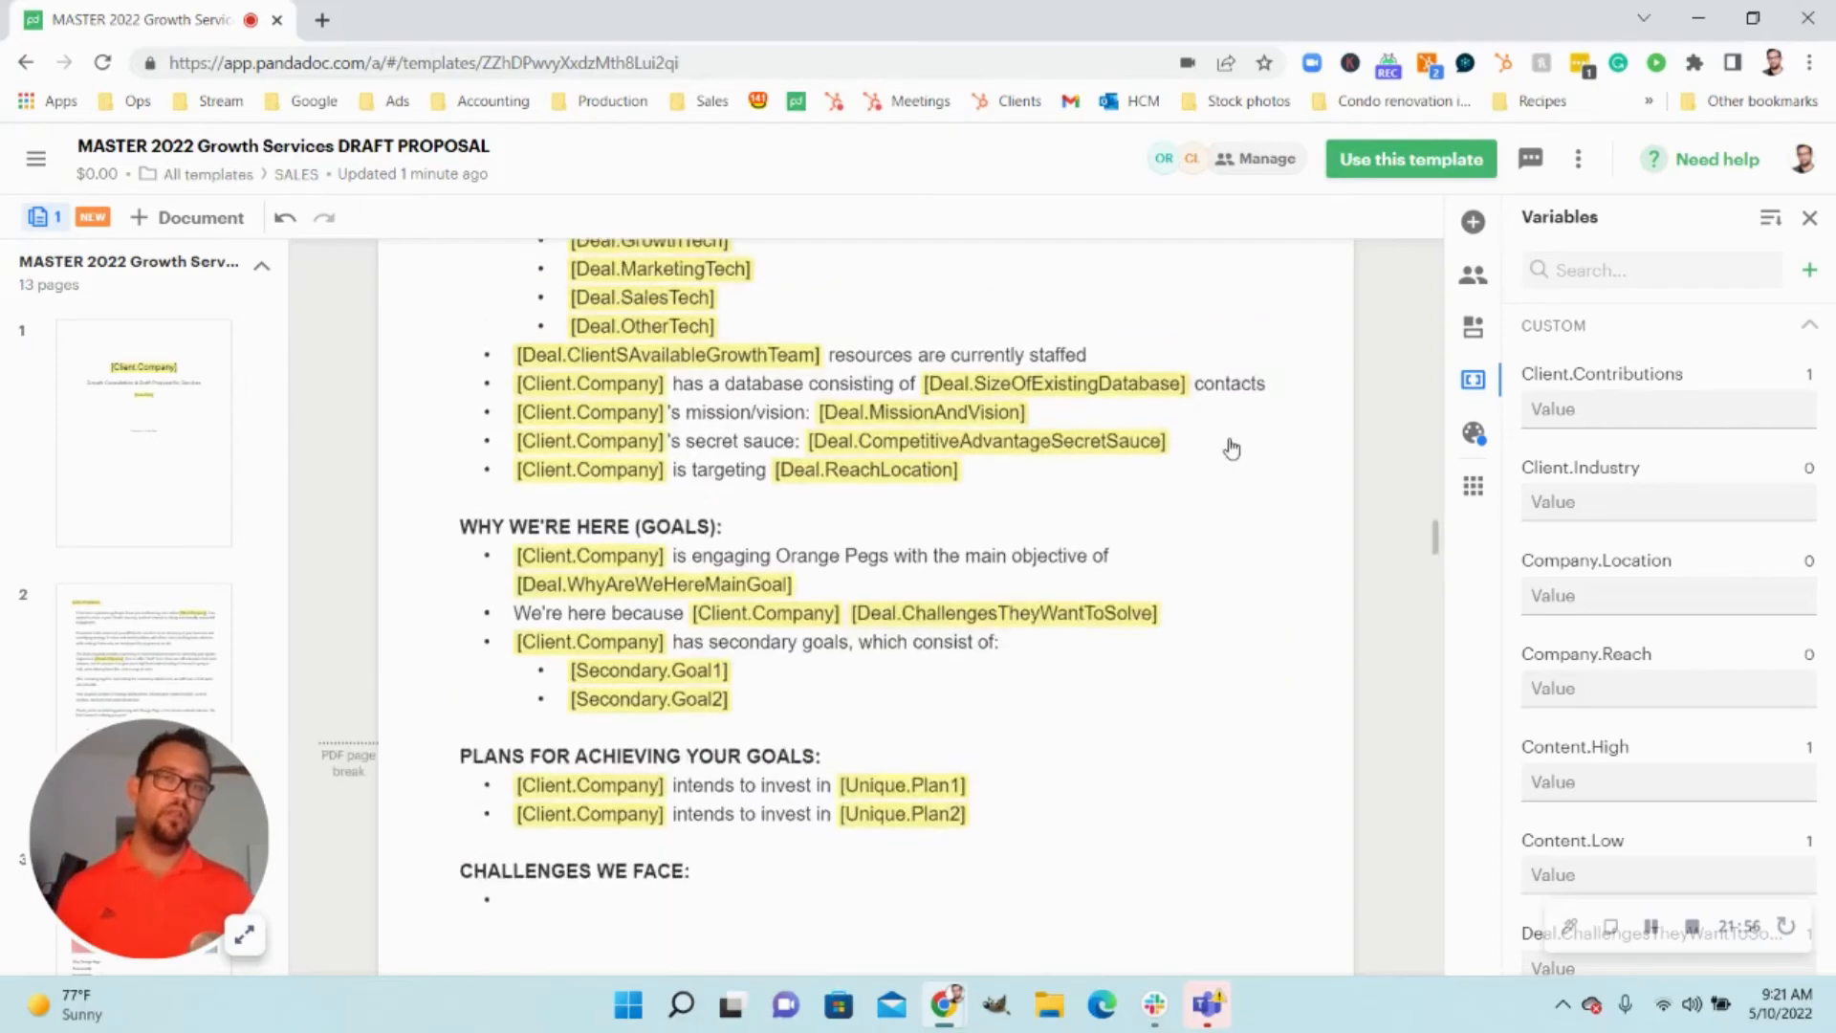
{"action": "scroll", "coordinate": [1075, 459], "scroll_direction": "down", "scroll_amount": 2}
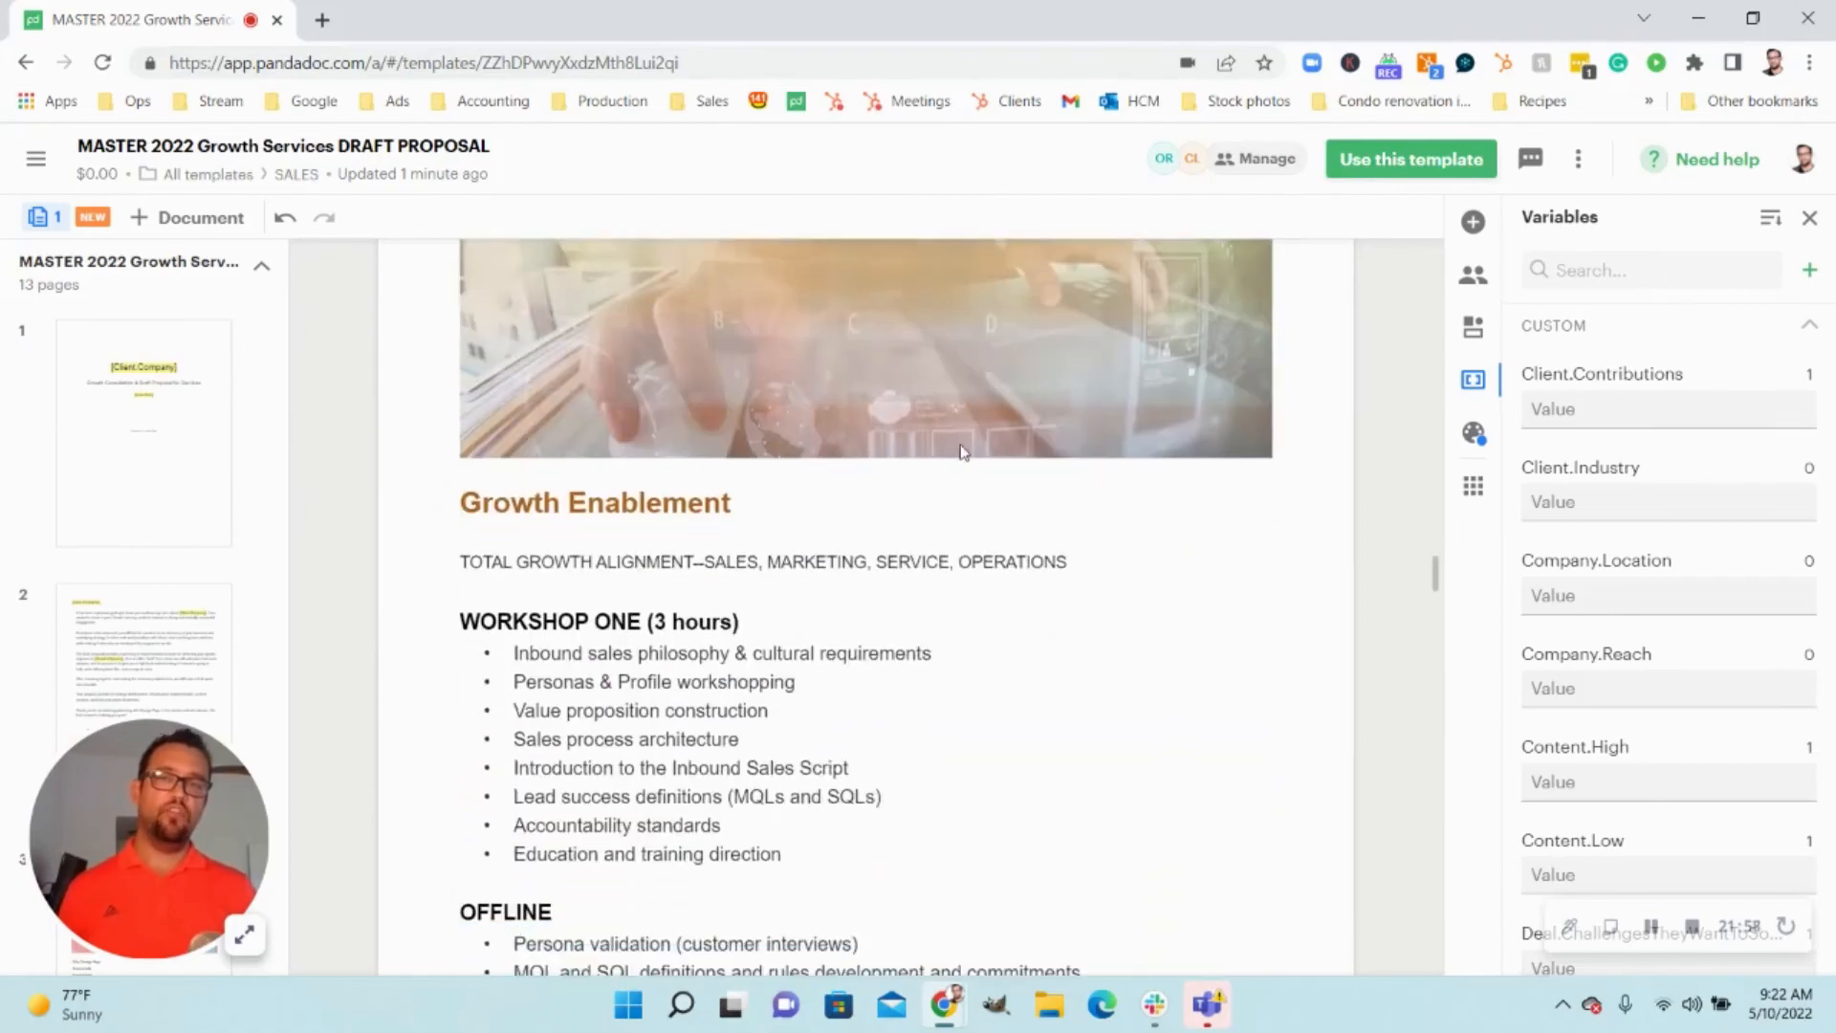
{"action": "scroll", "coordinate": [837, 416], "scroll_direction": "down", "scroll_amount": 5}
{"action": "scroll", "coordinate": [808, 504], "scroll_direction": "down", "scroll_amount": 15}
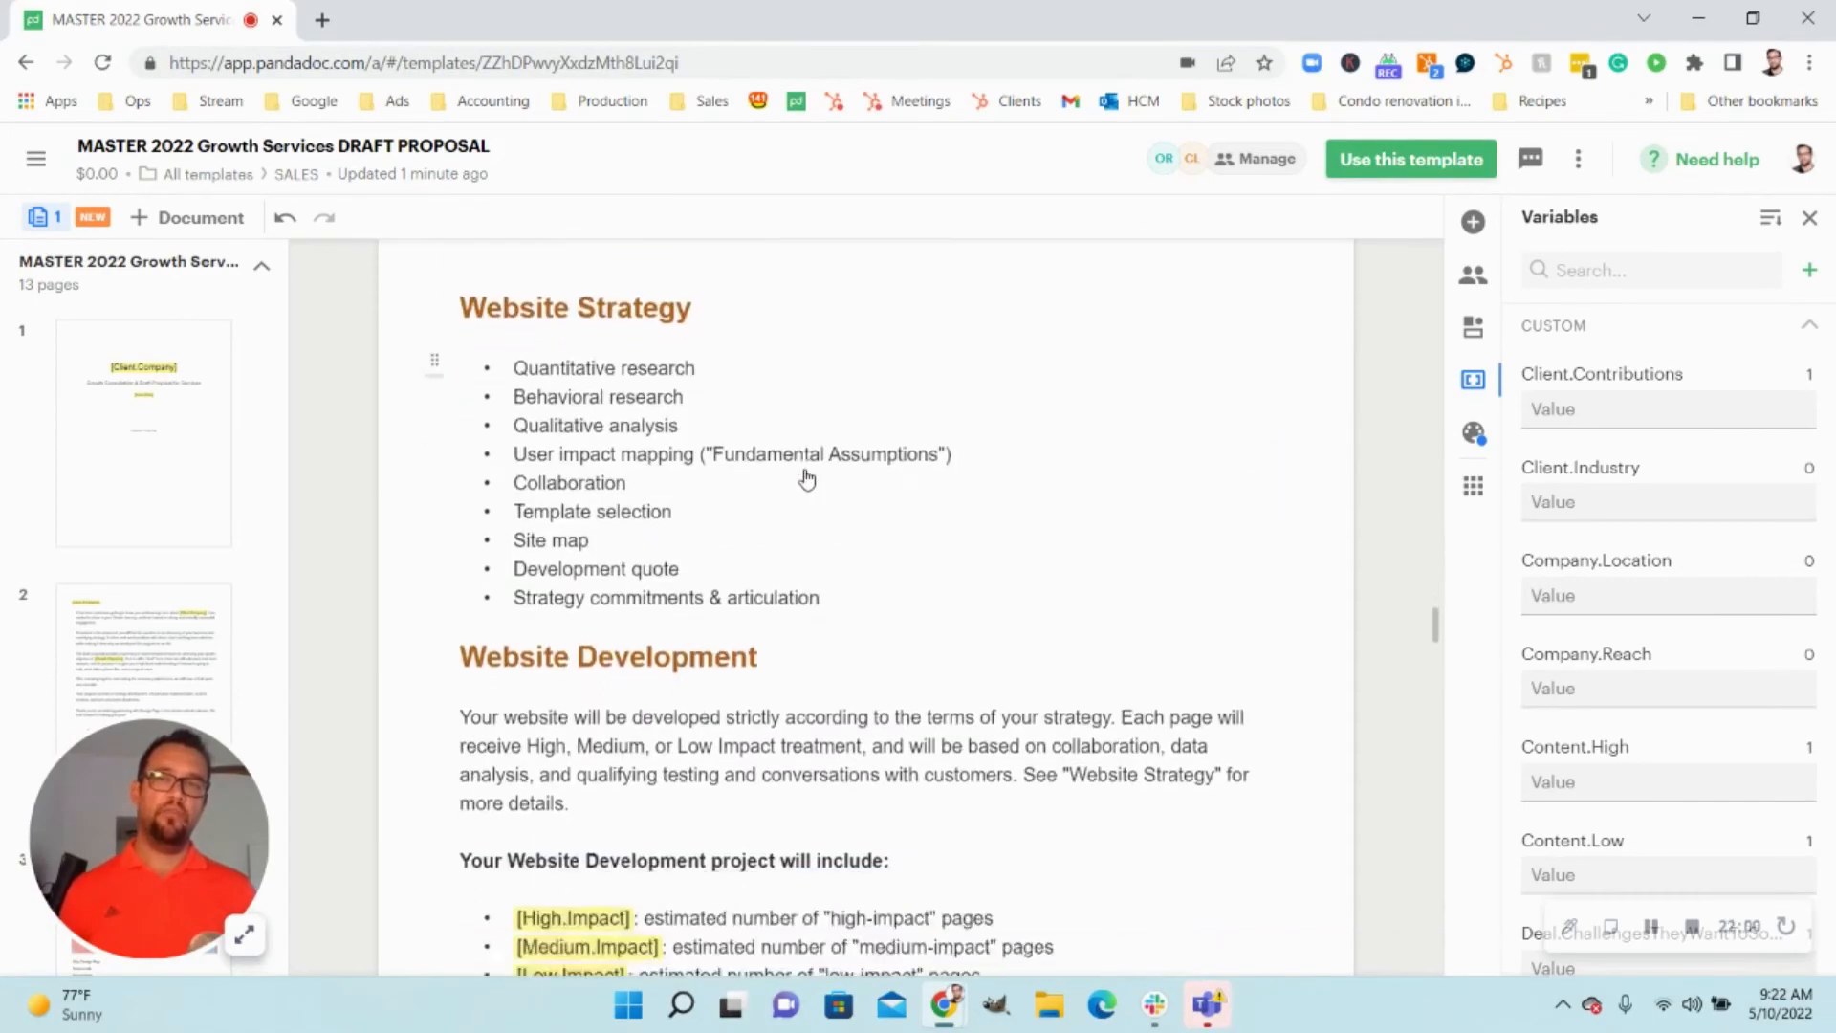
{"action": "scroll", "coordinate": [808, 440], "scroll_direction": "down", "scroll_amount": 5}
{"action": "scroll", "coordinate": [799, 445], "scroll_direction": "up", "scroll_amount": 18}
{"action": "scroll", "coordinate": [793, 444], "scroll_direction": "up", "scroll_amount": 15}
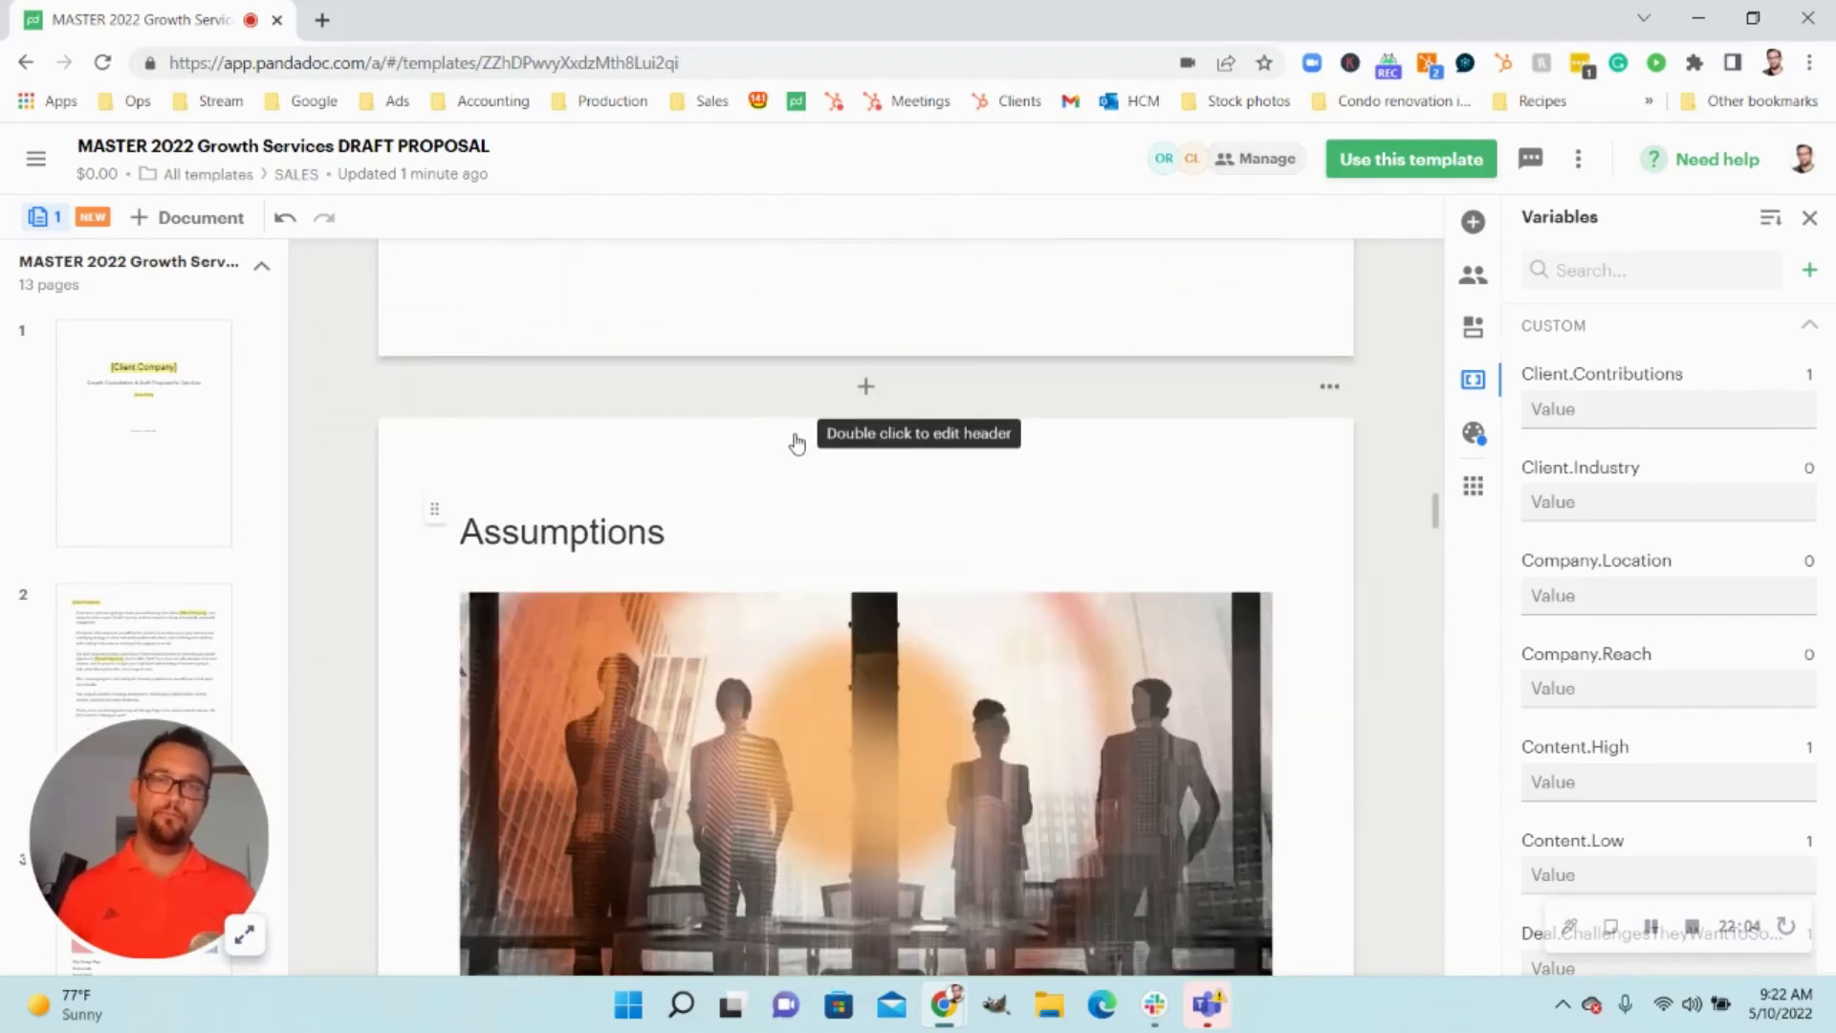
- Delete the page containing the Website Strategy and Website Development sections from the template
{"action": "scroll", "coordinate": [795, 442], "scroll_direction": "down", "scroll_amount": 4}
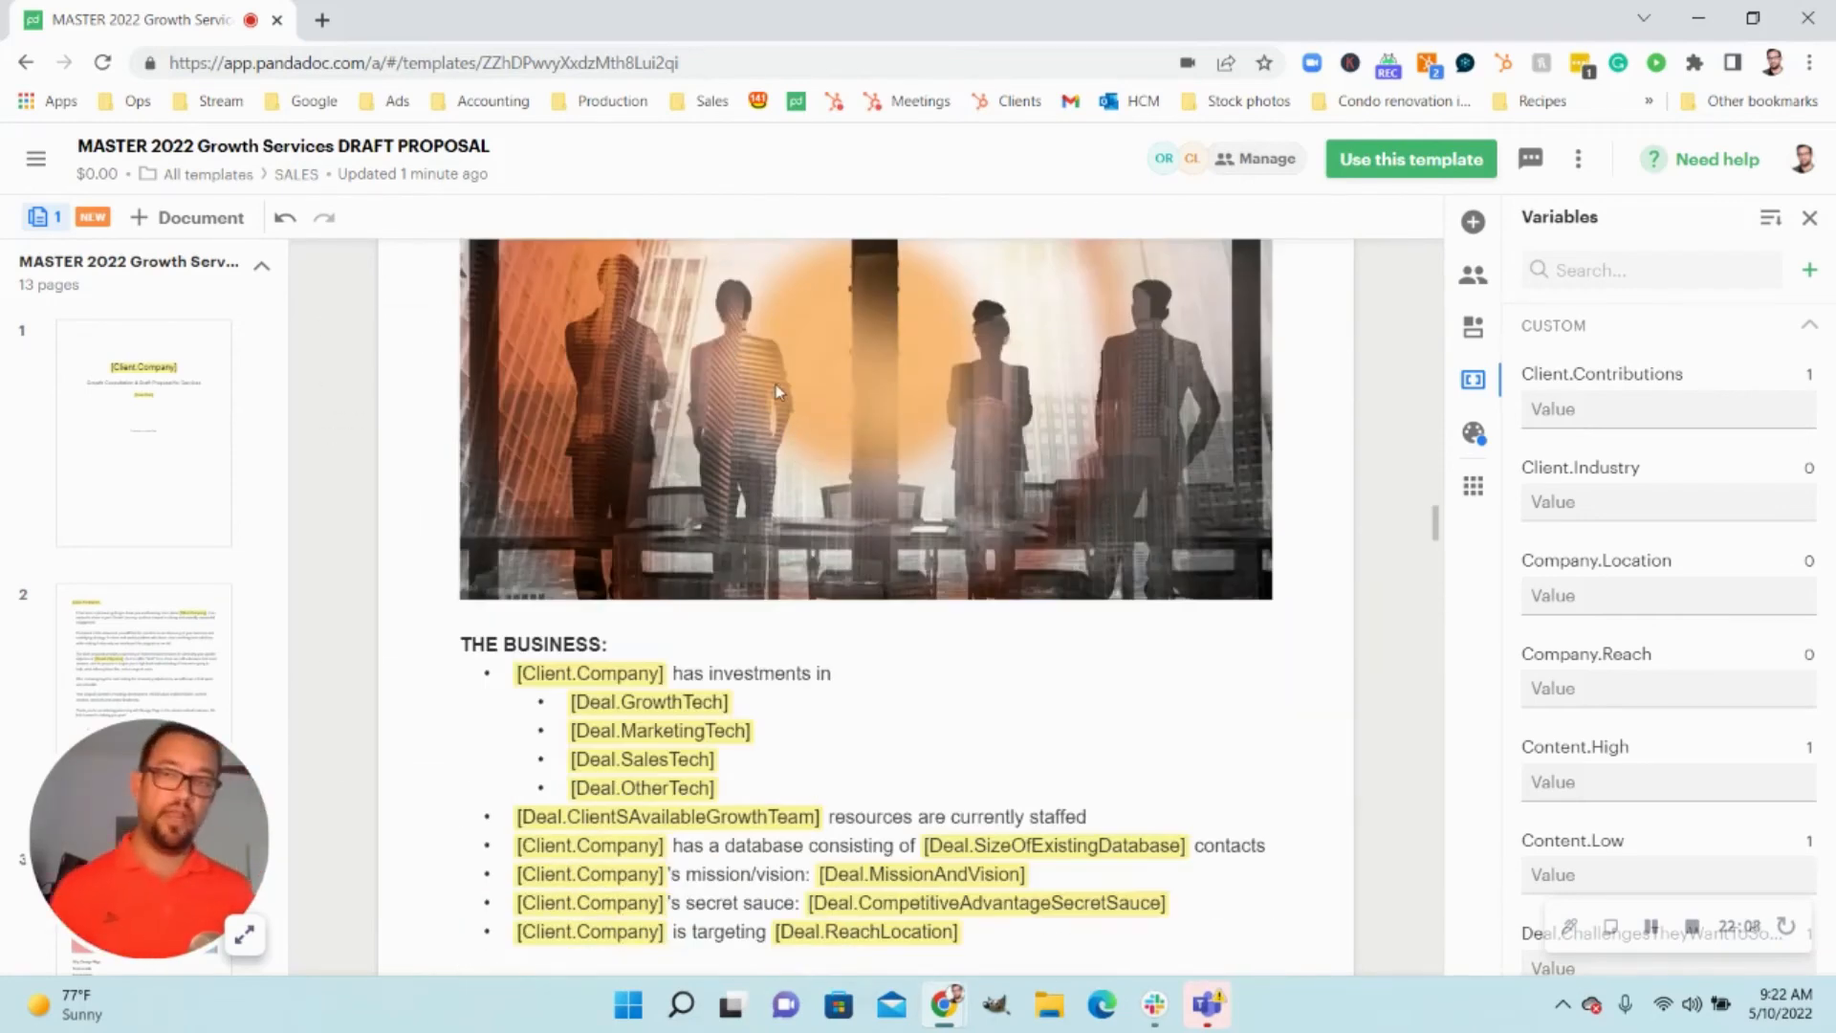
{"action": "scroll", "coordinate": [835, 382], "scroll_direction": "down", "scroll_amount": 15}
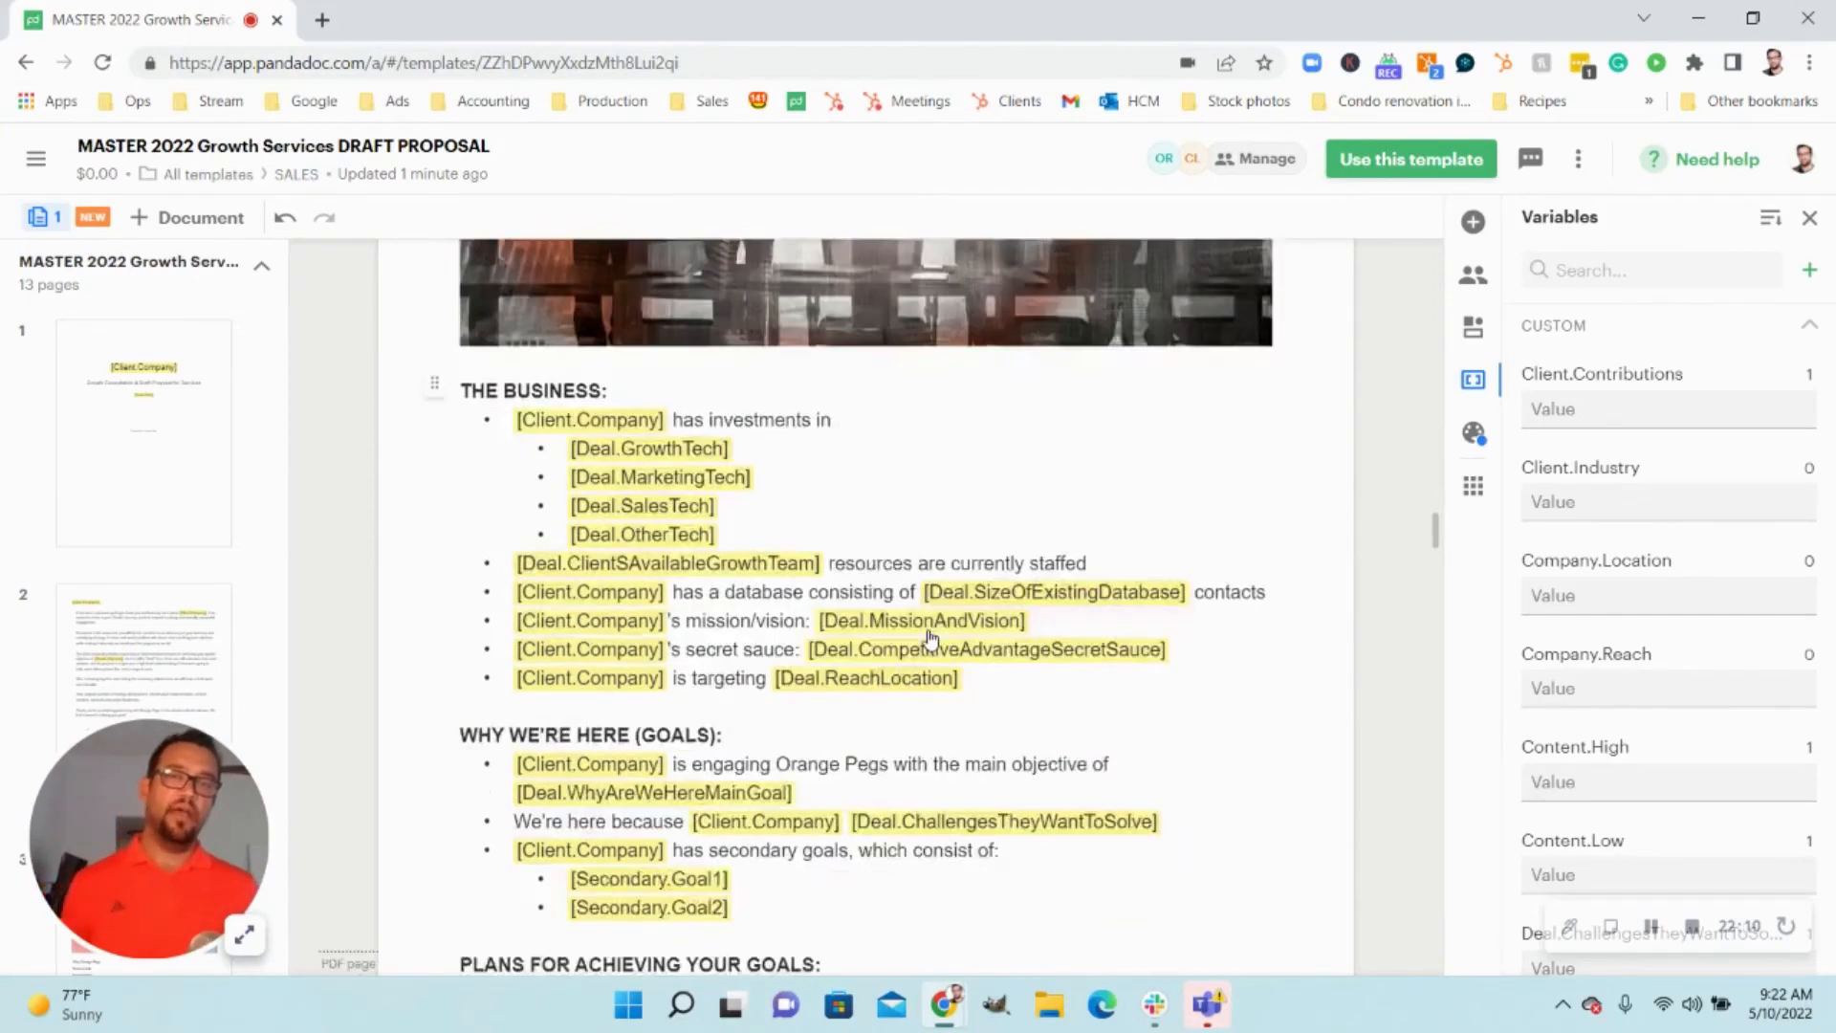
{"action": "scroll", "coordinate": [917, 503], "scroll_direction": "down", "scroll_amount": 12}
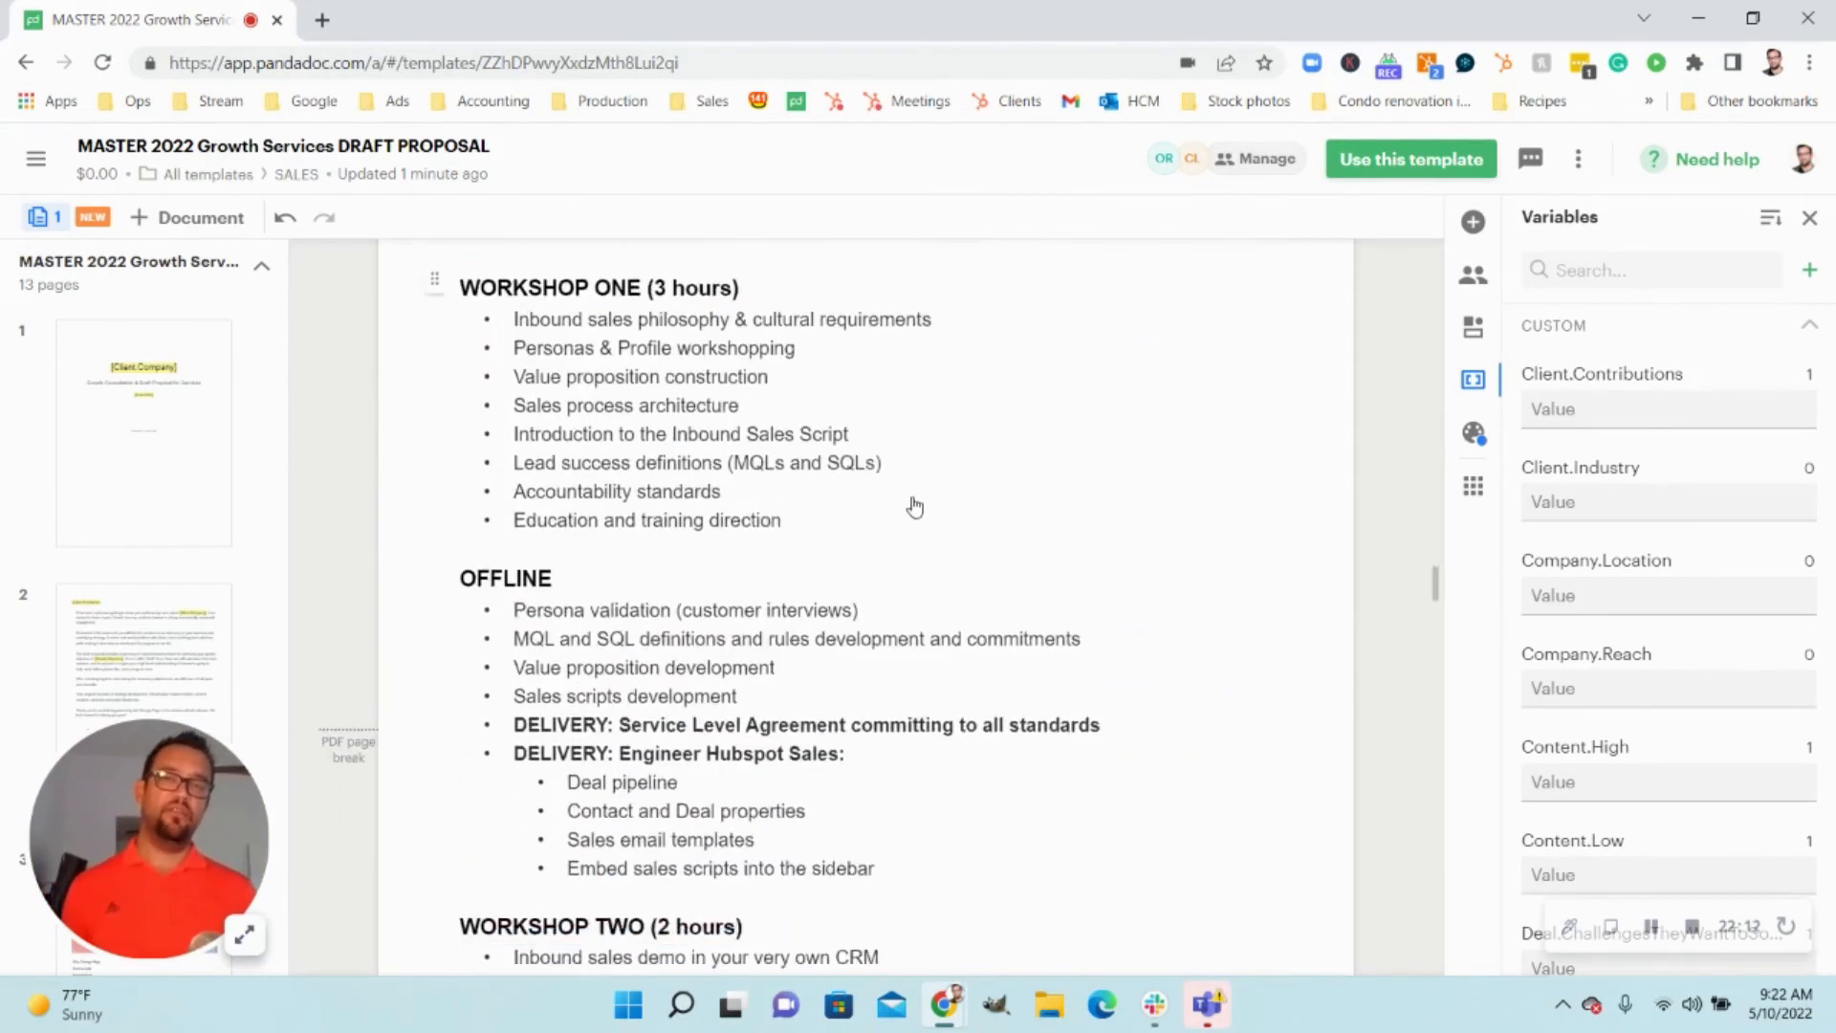
{"action": "scroll", "coordinate": [926, 483], "scroll_direction": "down", "scroll_amount": 7}
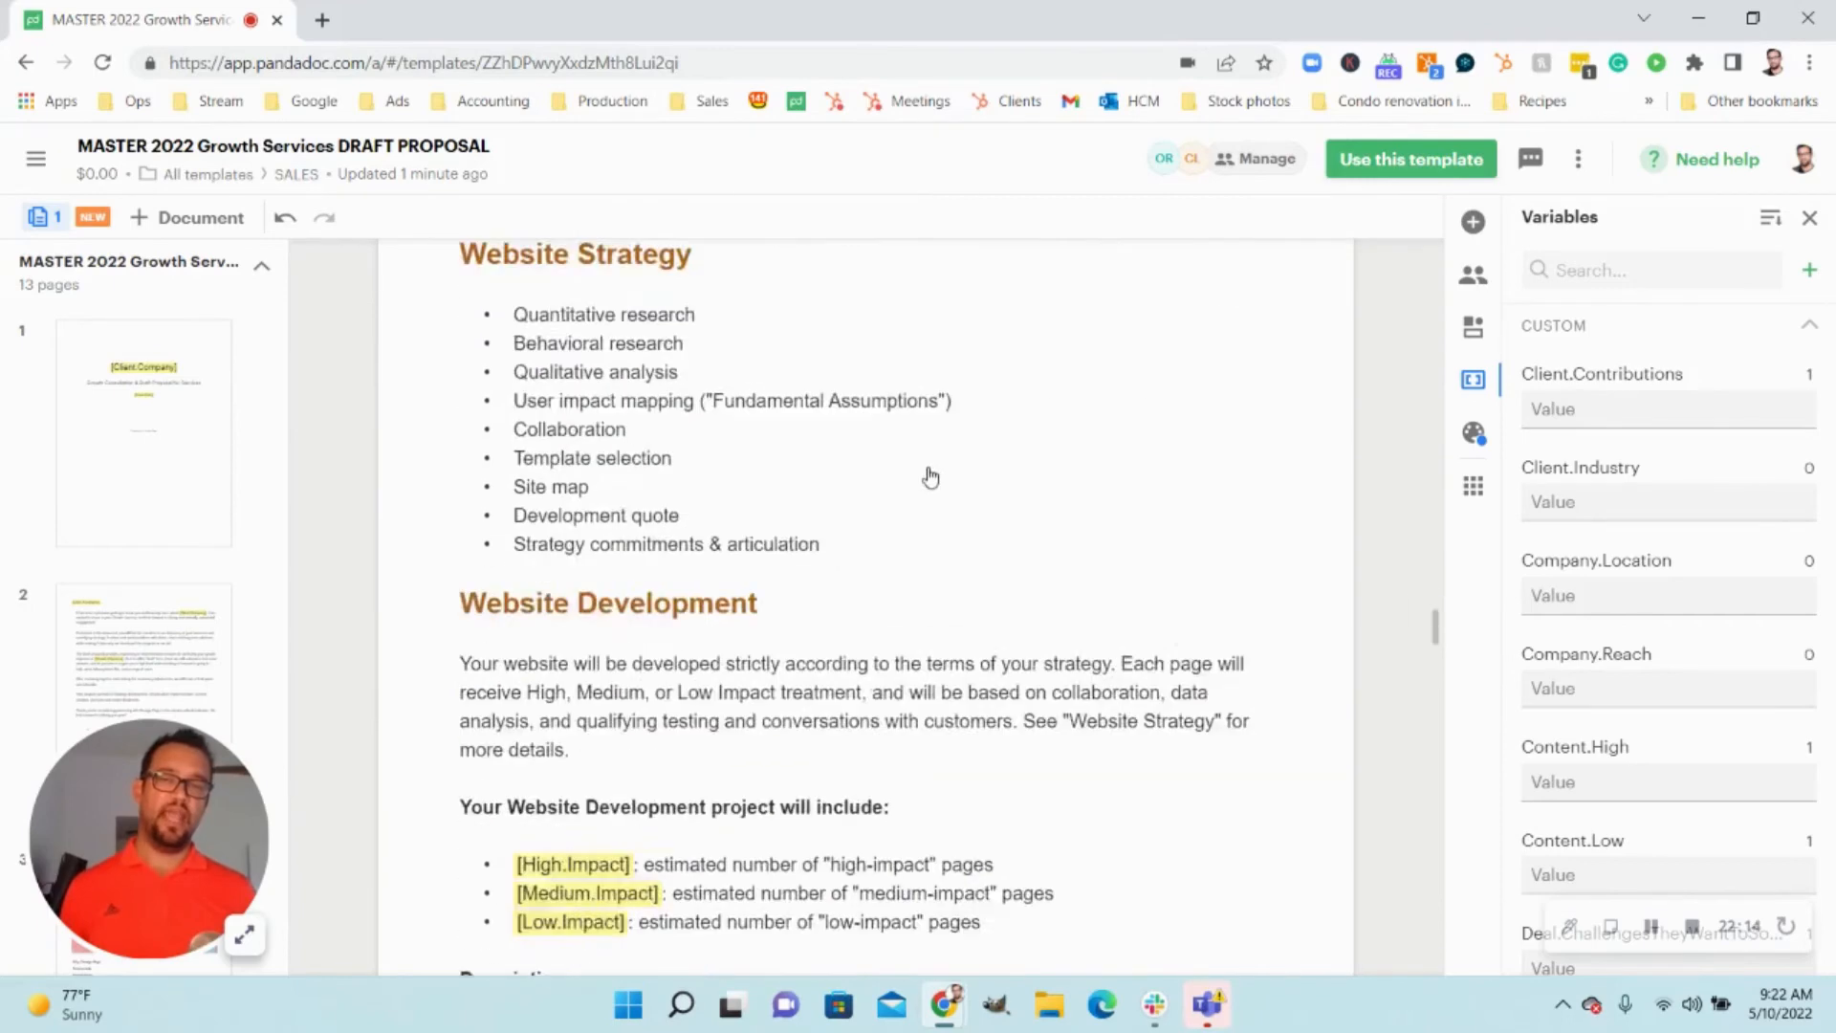
{"action": "scroll", "coordinate": [932, 478], "scroll_direction": "up", "scroll_amount": 4}
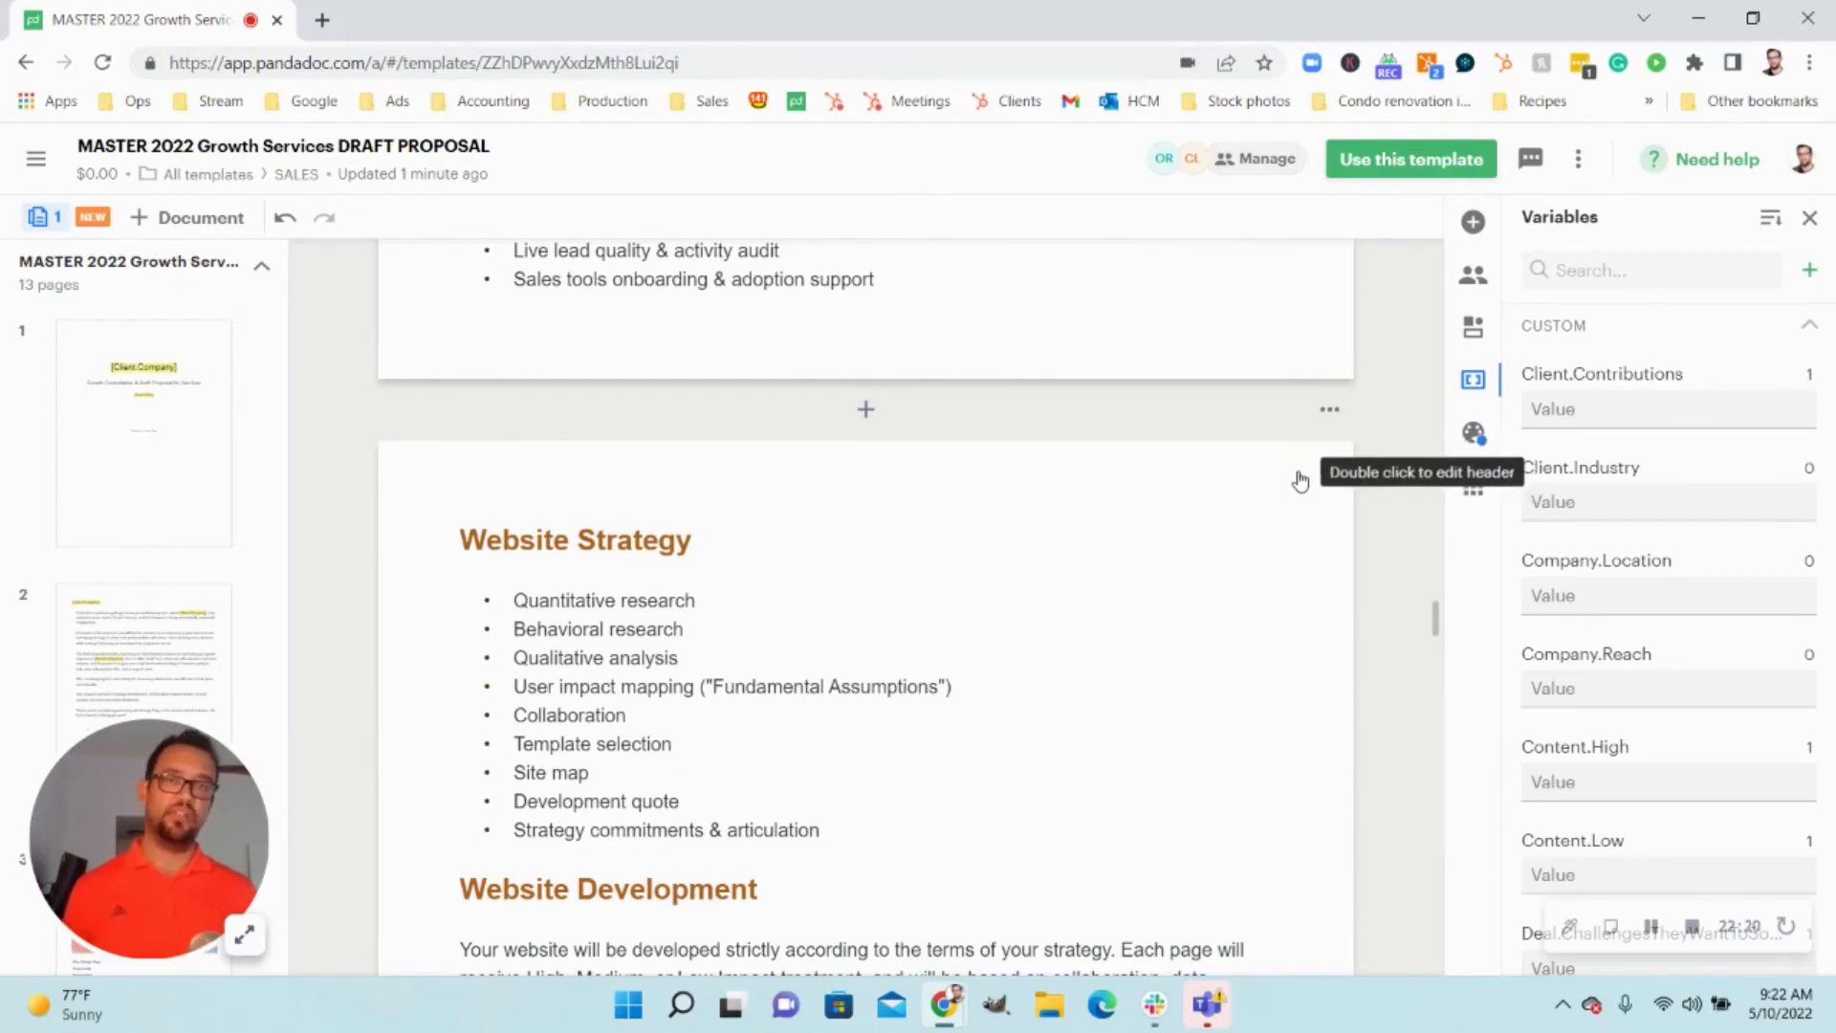
{"action": "left_click", "coordinate": [1330, 413]}
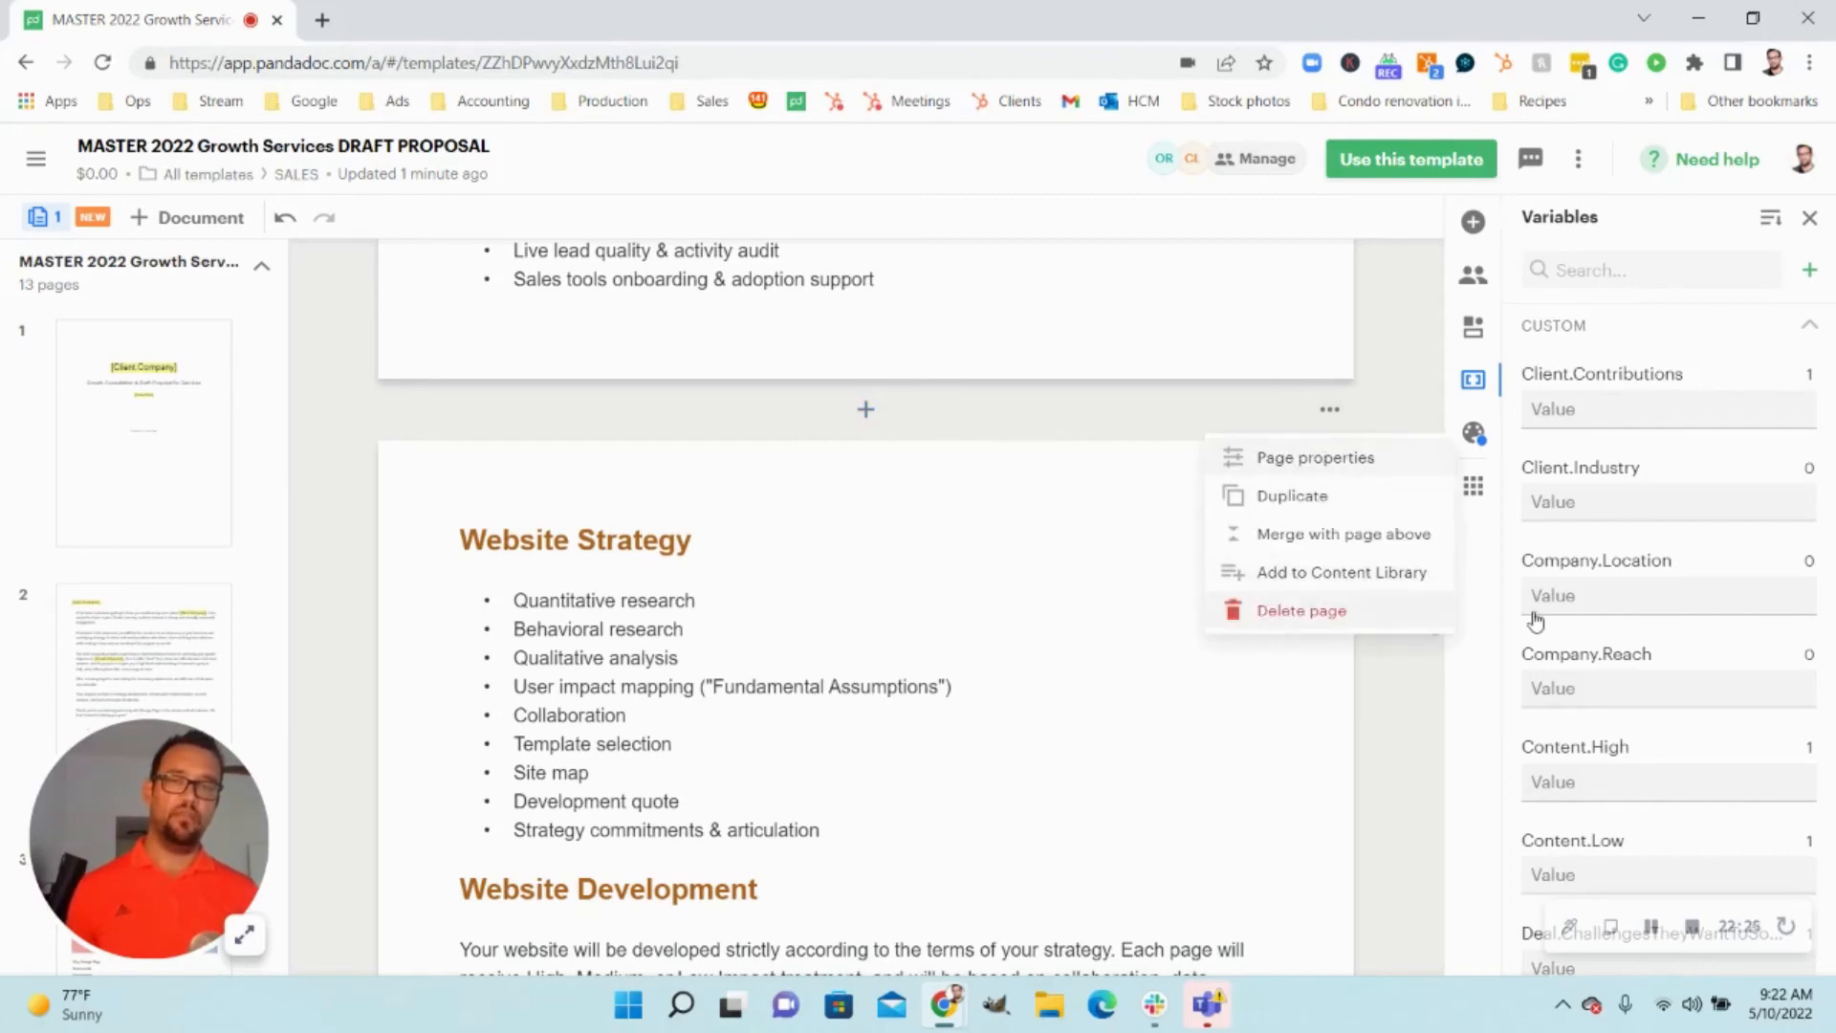
{"action": "left_click", "coordinate": [1263, 617]}
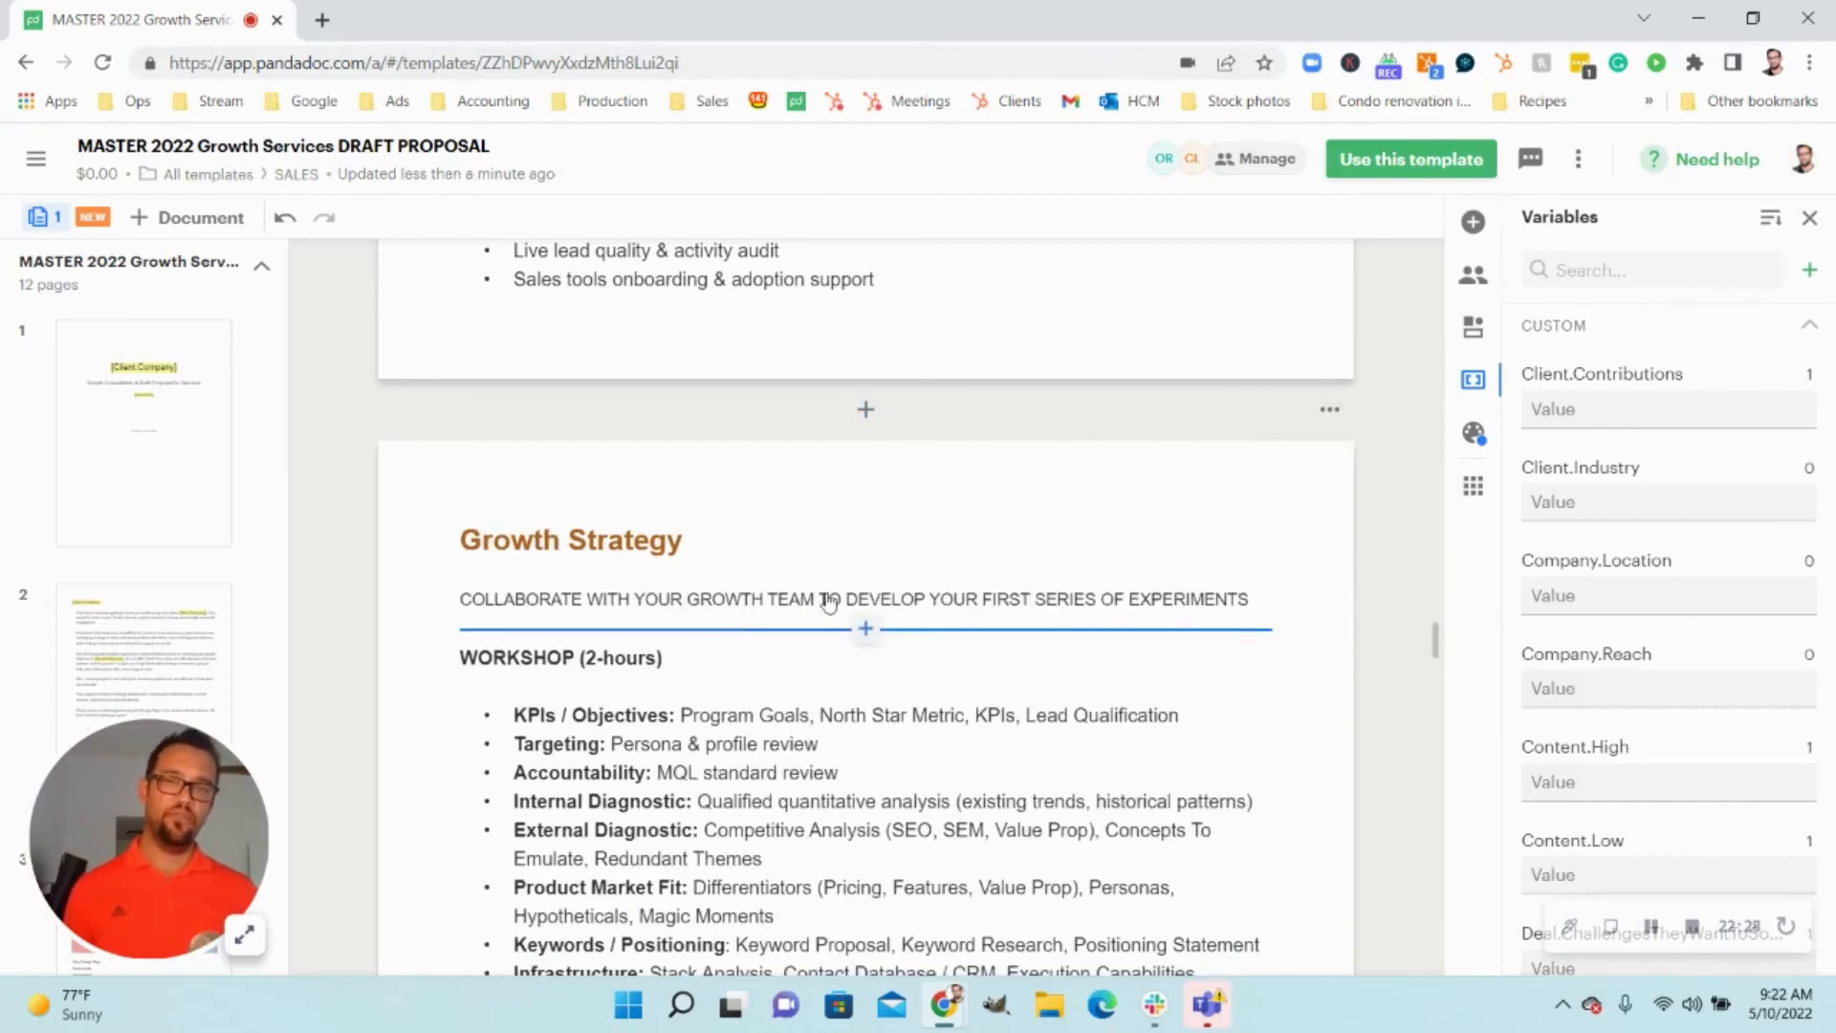
- Review the remaining scope sections, including Growth Strategy, Infrastructure, Content Launch and Growth Hacking, and return to the plans on the Assumptions page
{"action": "scroll", "coordinate": [1114, 600], "scroll_direction": "up", "scroll_amount": 7}
{"action": "scroll", "coordinate": [1114, 601], "scroll_direction": "up", "scroll_amount": 7}
{"action": "scroll", "coordinate": [1087, 603], "scroll_direction": "down", "scroll_amount": 16}
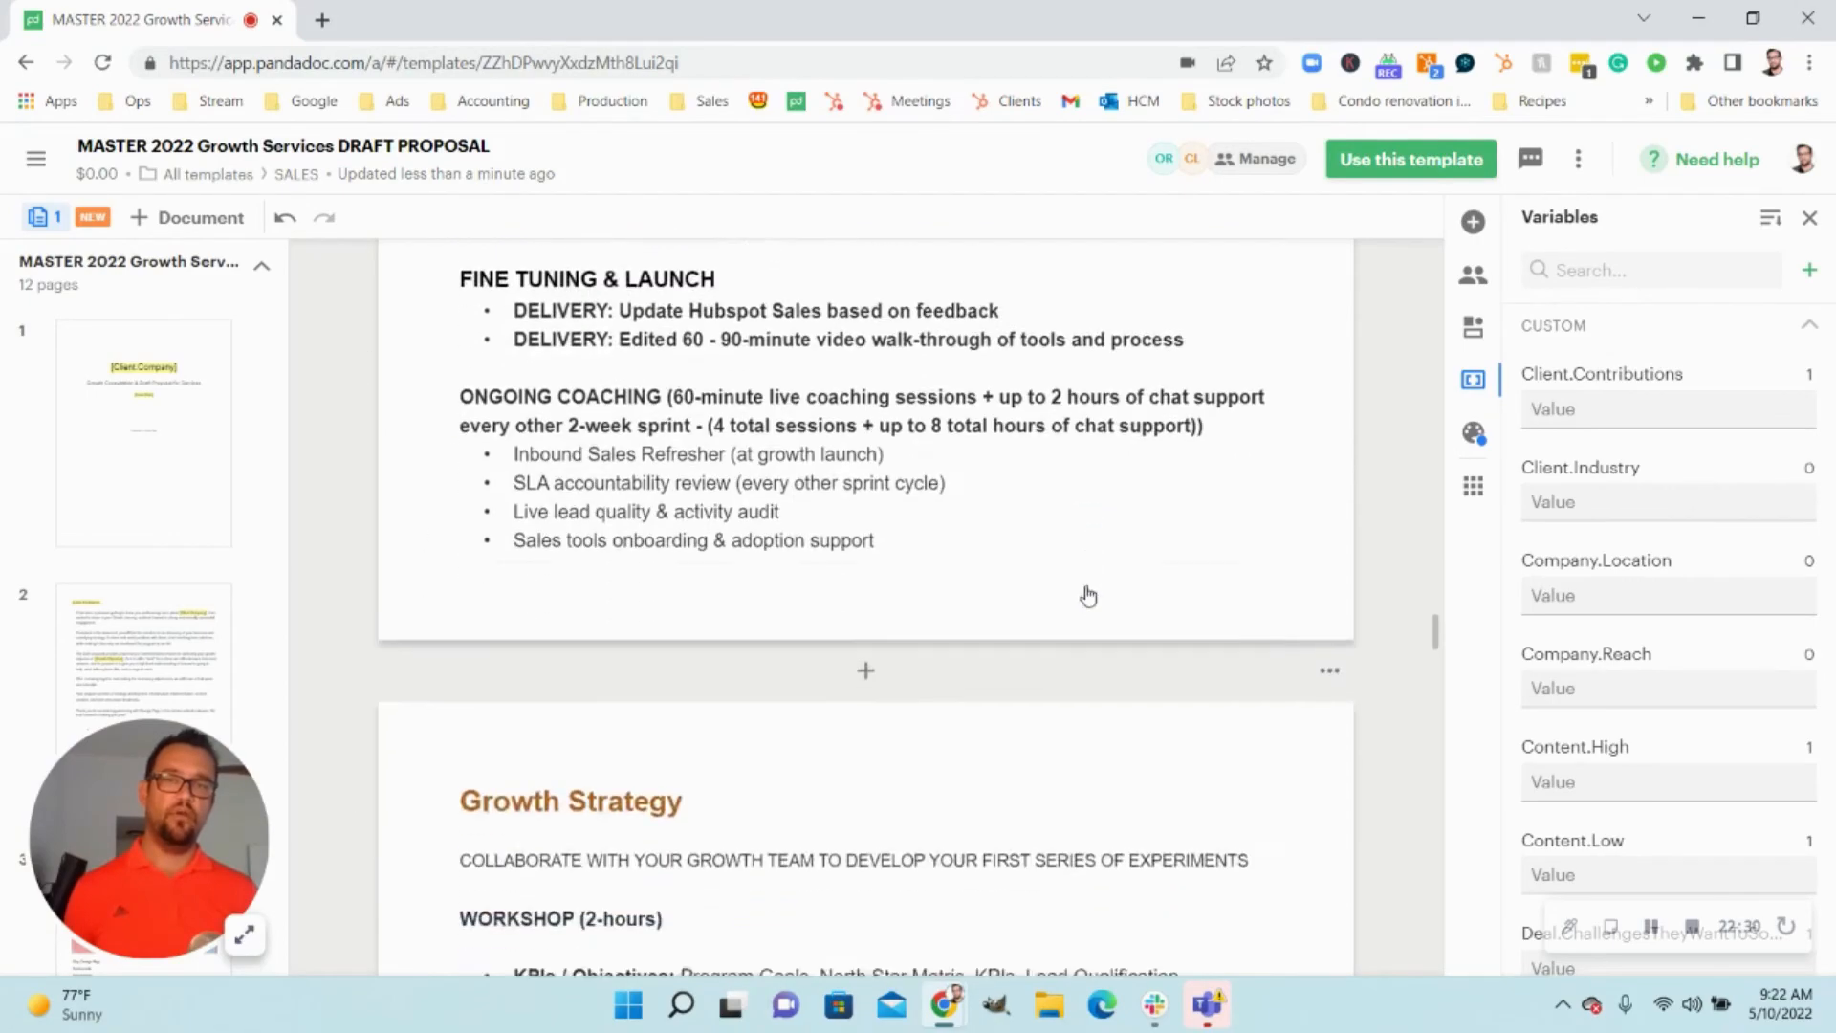
{"action": "scroll", "coordinate": [1088, 580], "scroll_direction": "down", "scroll_amount": 12}
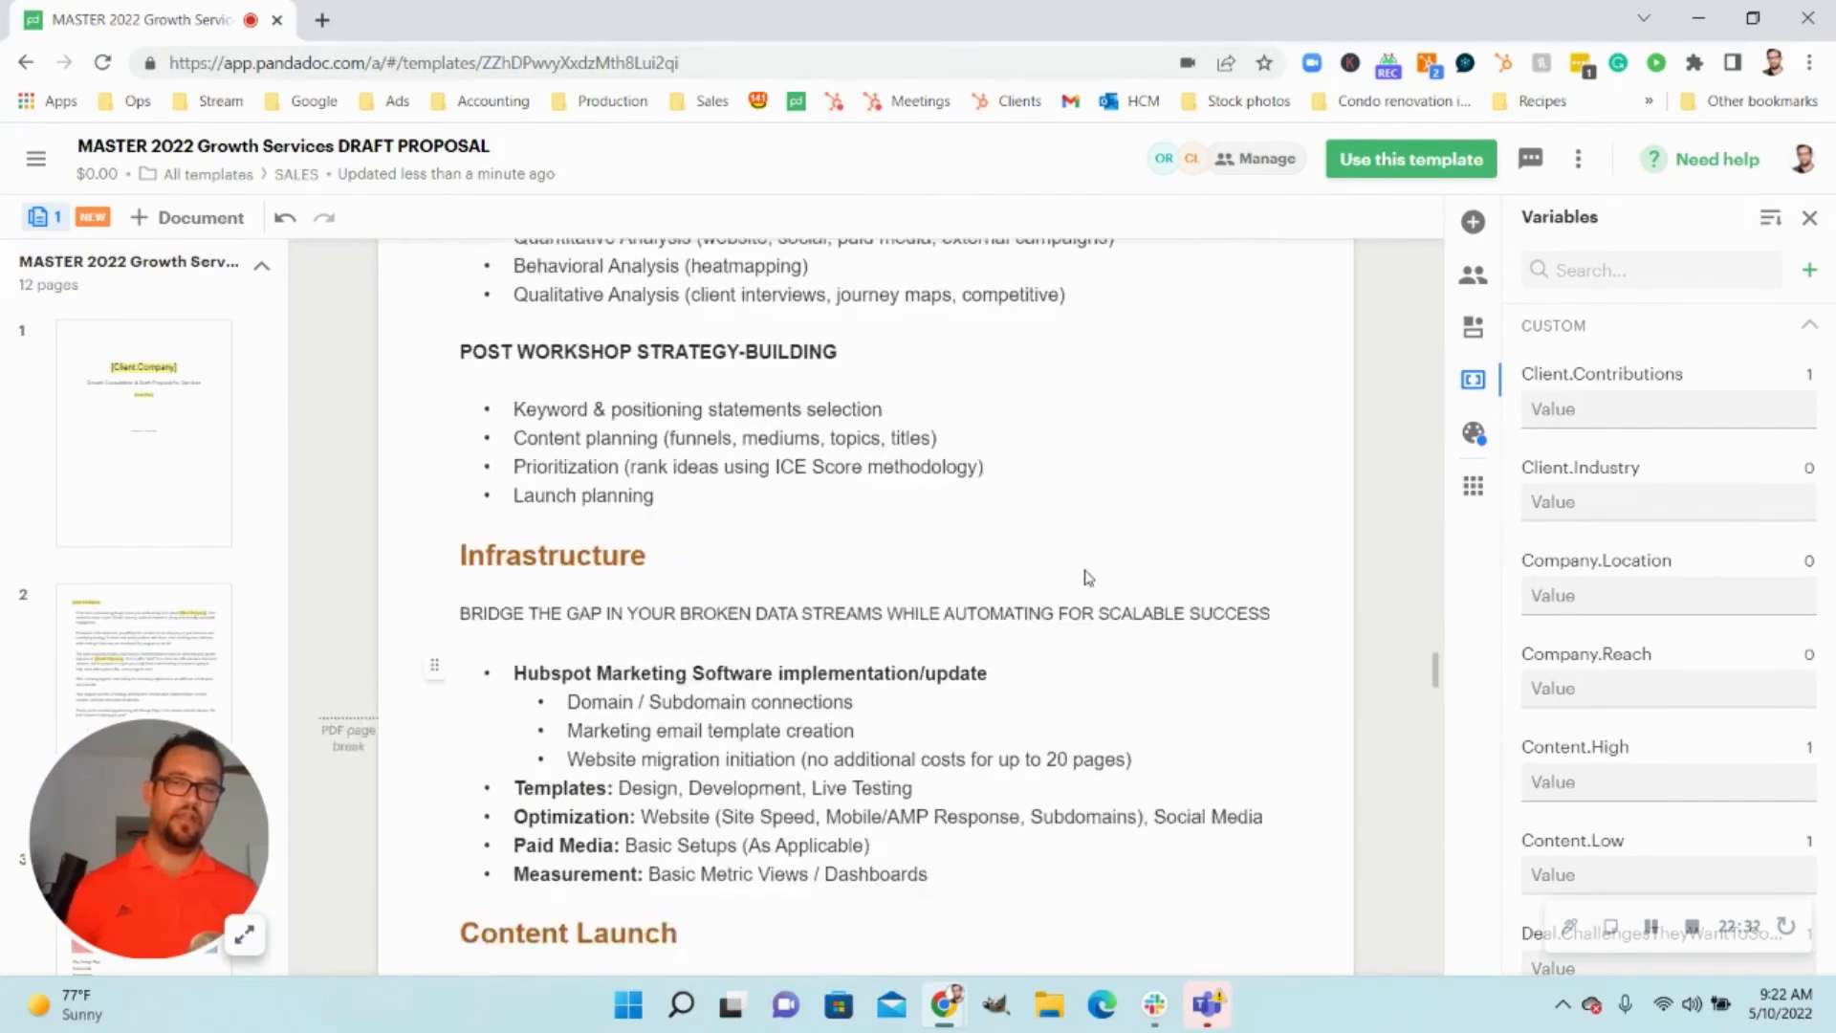
{"action": "scroll", "coordinate": [1078, 582], "scroll_direction": "down", "scroll_amount": 5}
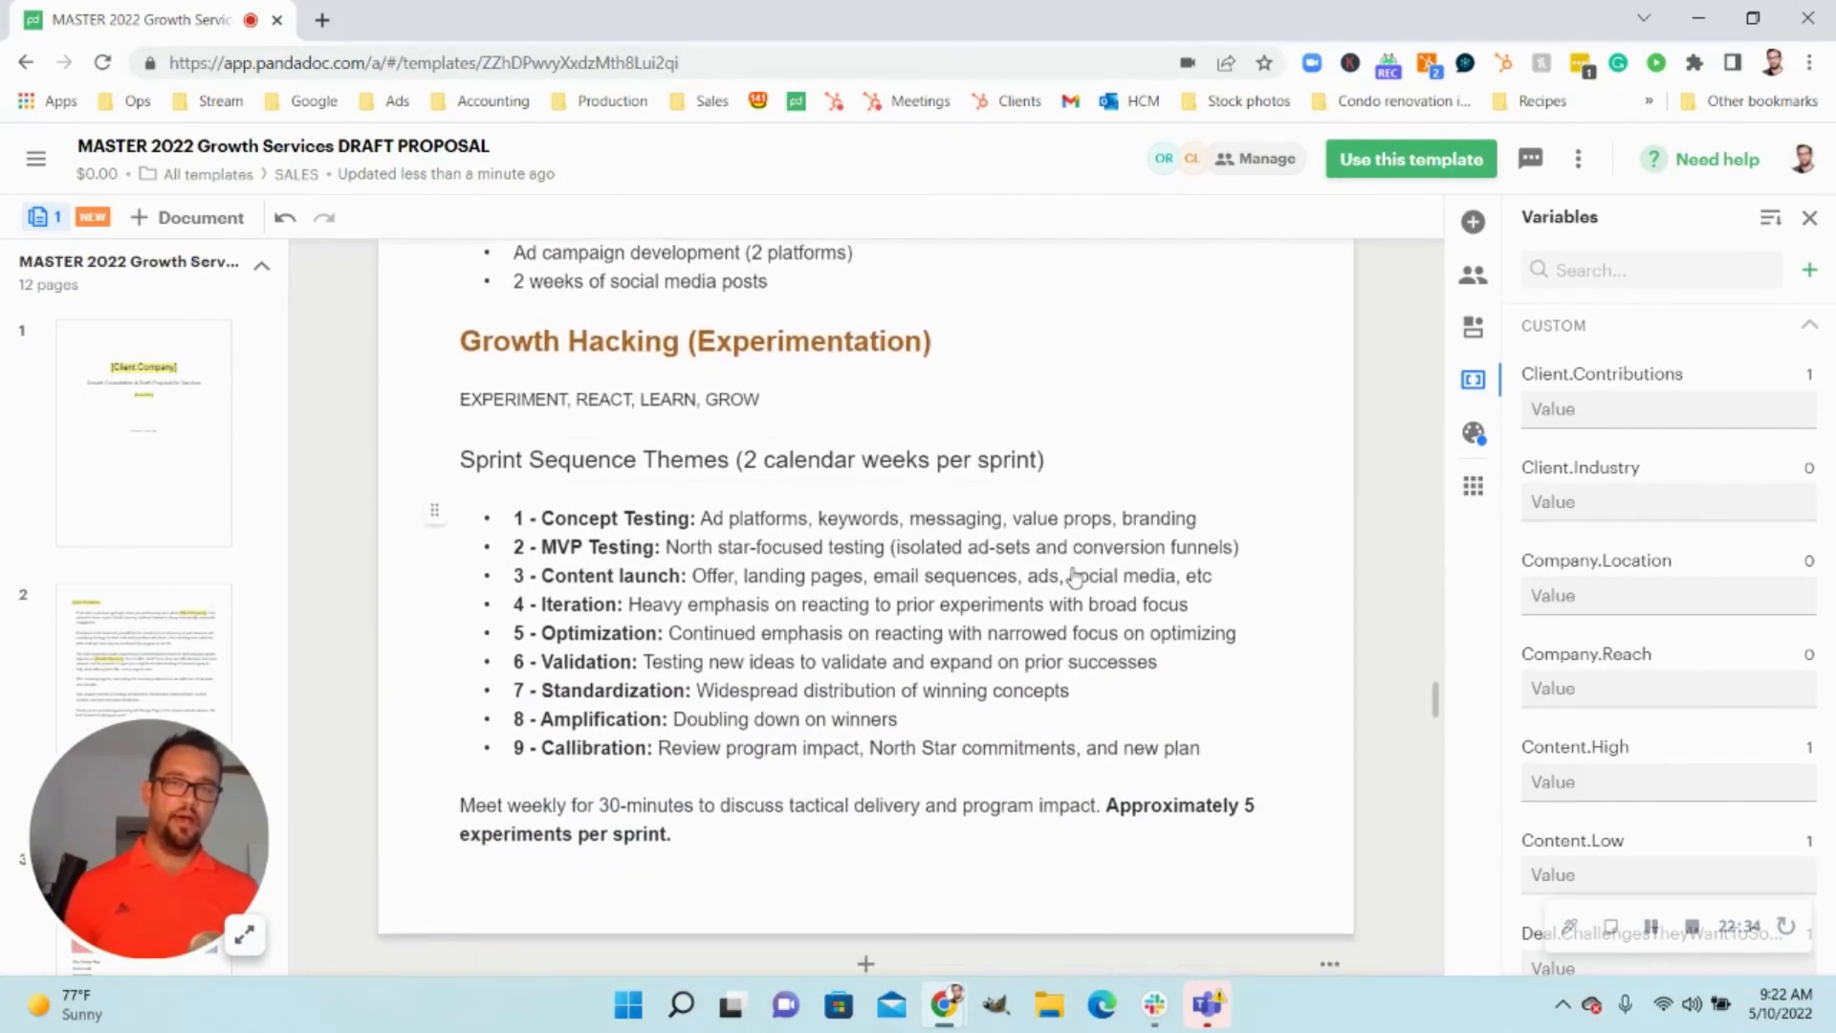
{"action": "scroll", "coordinate": [1075, 553], "scroll_direction": "up", "scroll_amount": 20}
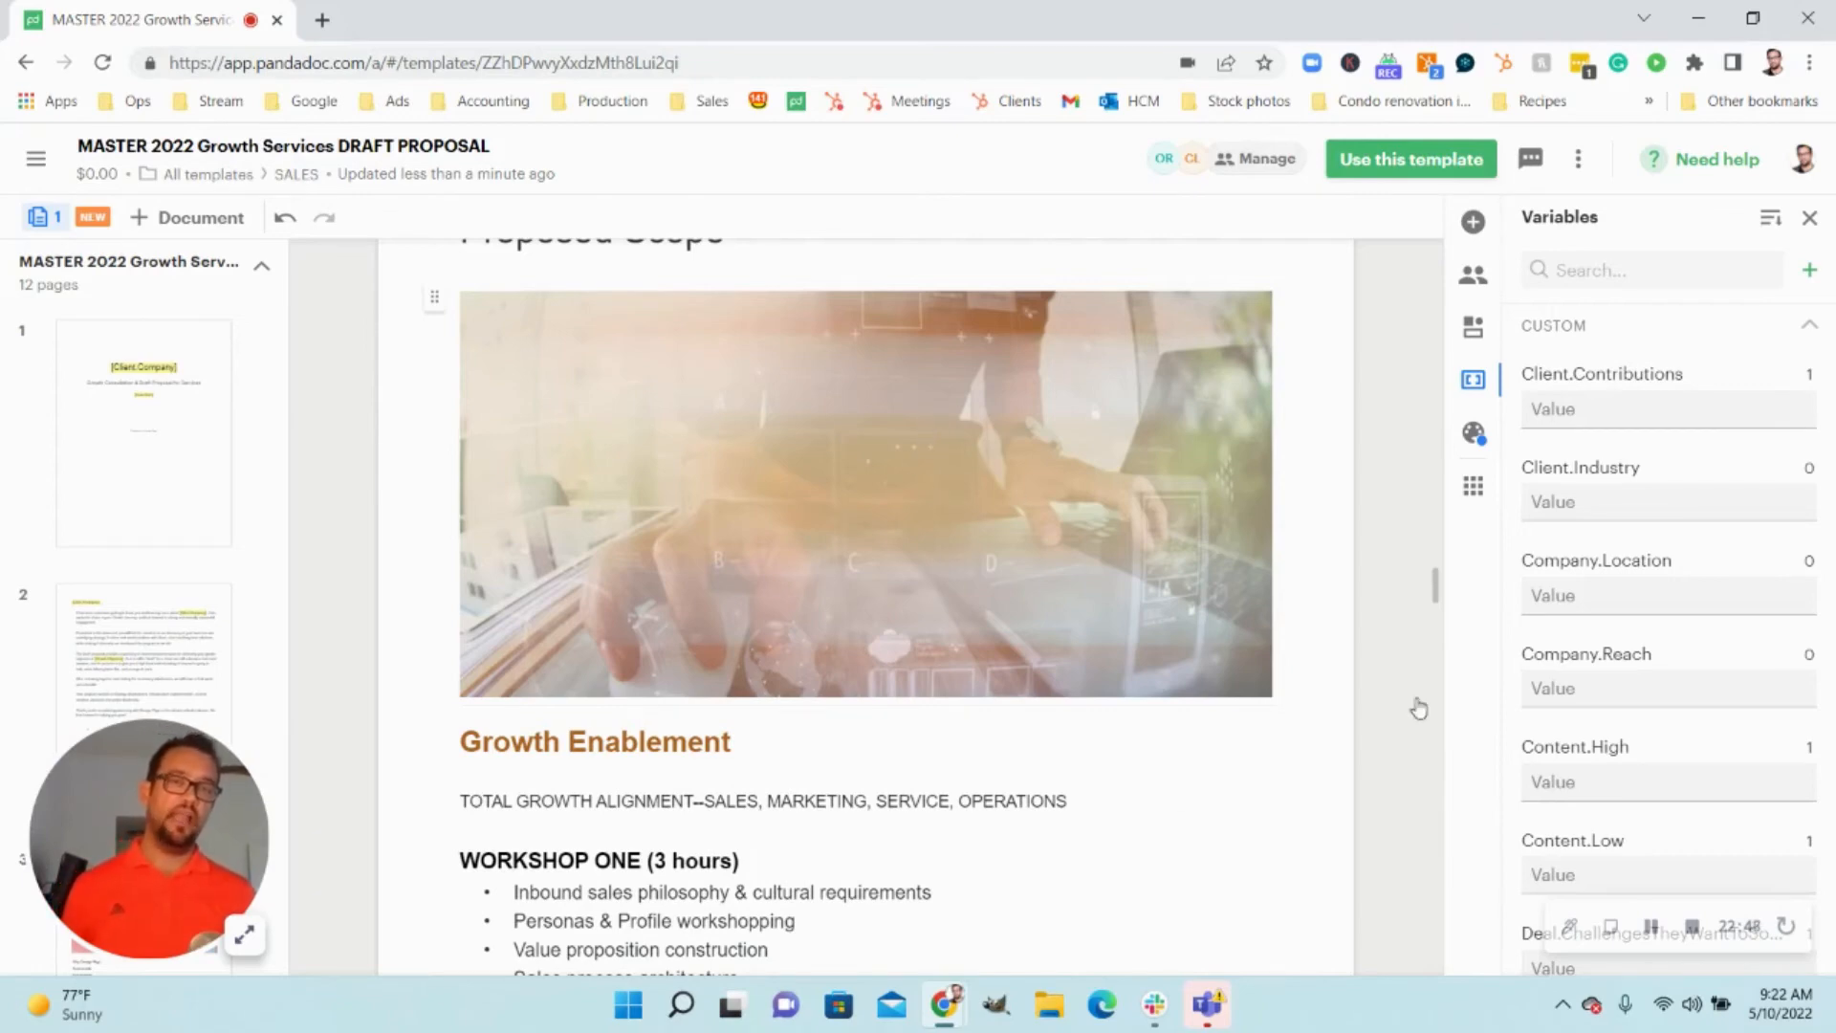
{"action": "scroll", "coordinate": [899, 679], "scroll_direction": "down", "scroll_amount": 2}
{"action": "scroll", "coordinate": [774, 654], "scroll_direction": "up", "scroll_amount": 8}
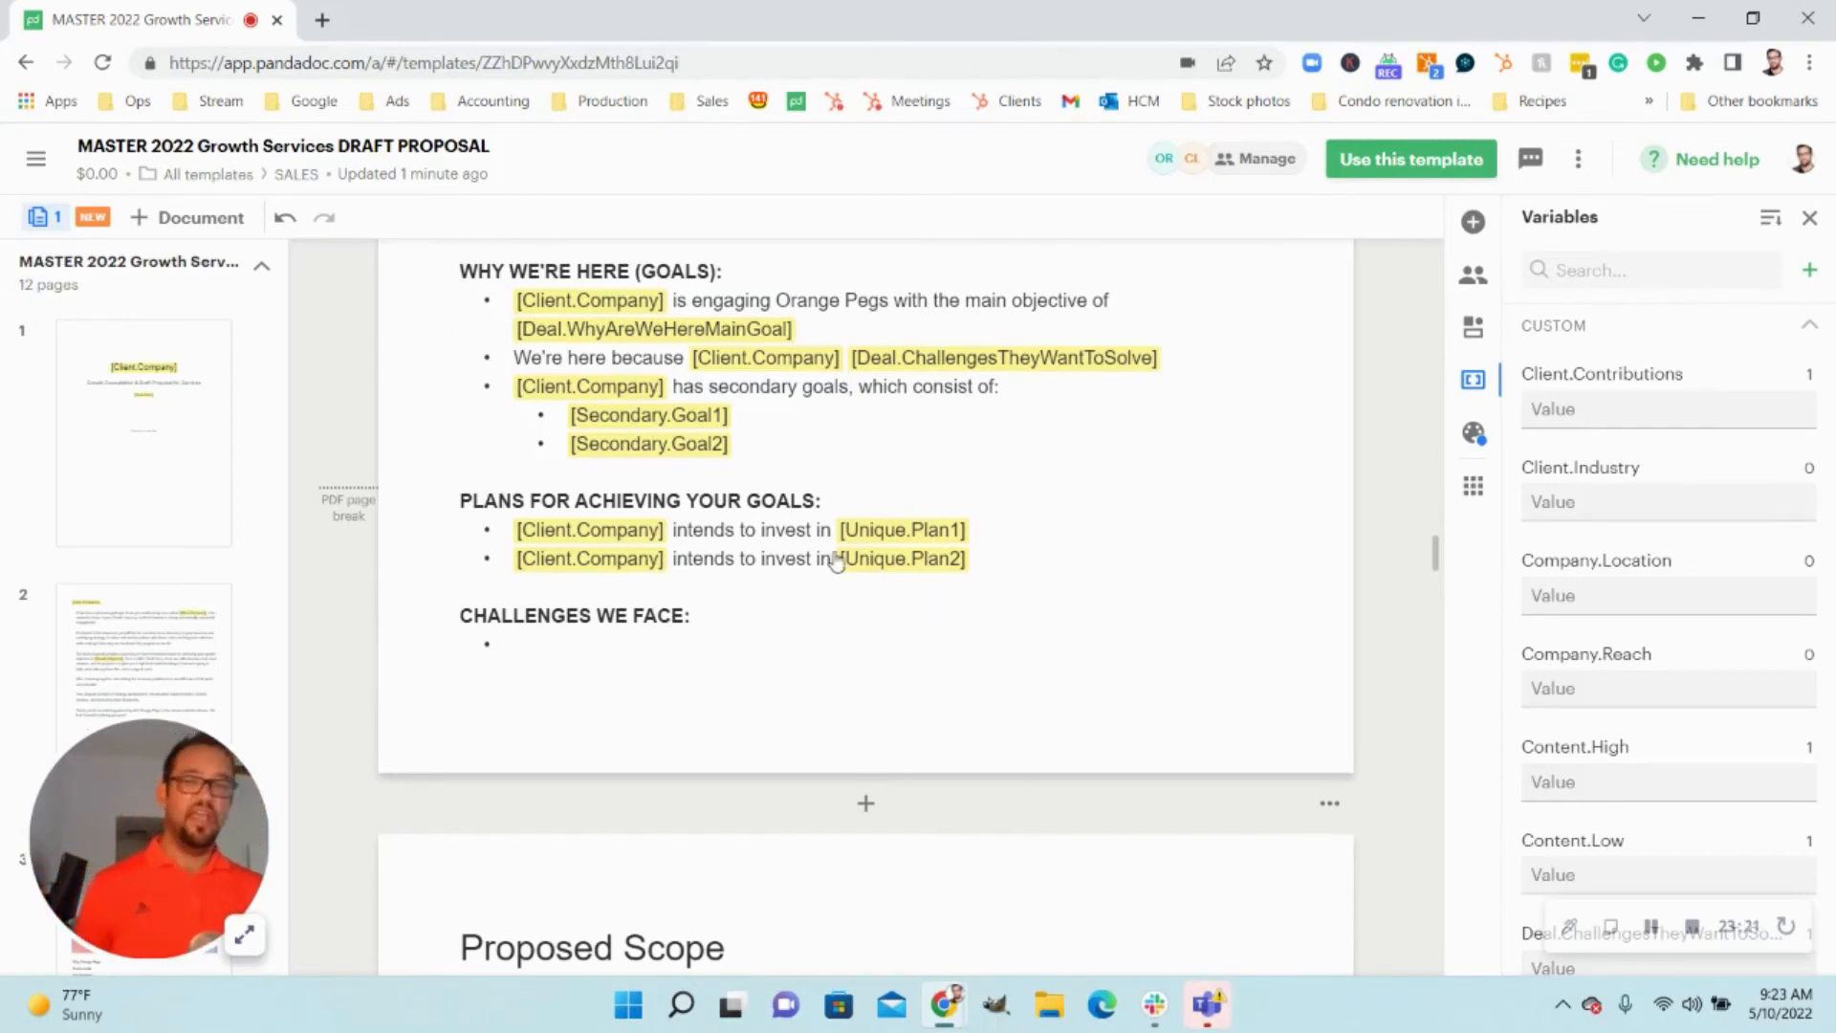
- Examine the Growth Enablement scope, covering both workshops, the offline work, Fine Tuning & Launch and Ongoing Coaching
{"action": "scroll", "coordinate": [733, 533], "scroll_direction": "down", "scroll_amount": 2}
{"action": "scroll", "coordinate": [724, 564], "scroll_direction": "down", "scroll_amount": 3}
{"action": "scroll", "coordinate": [728, 568], "scroll_direction": "down", "scroll_amount": 4}
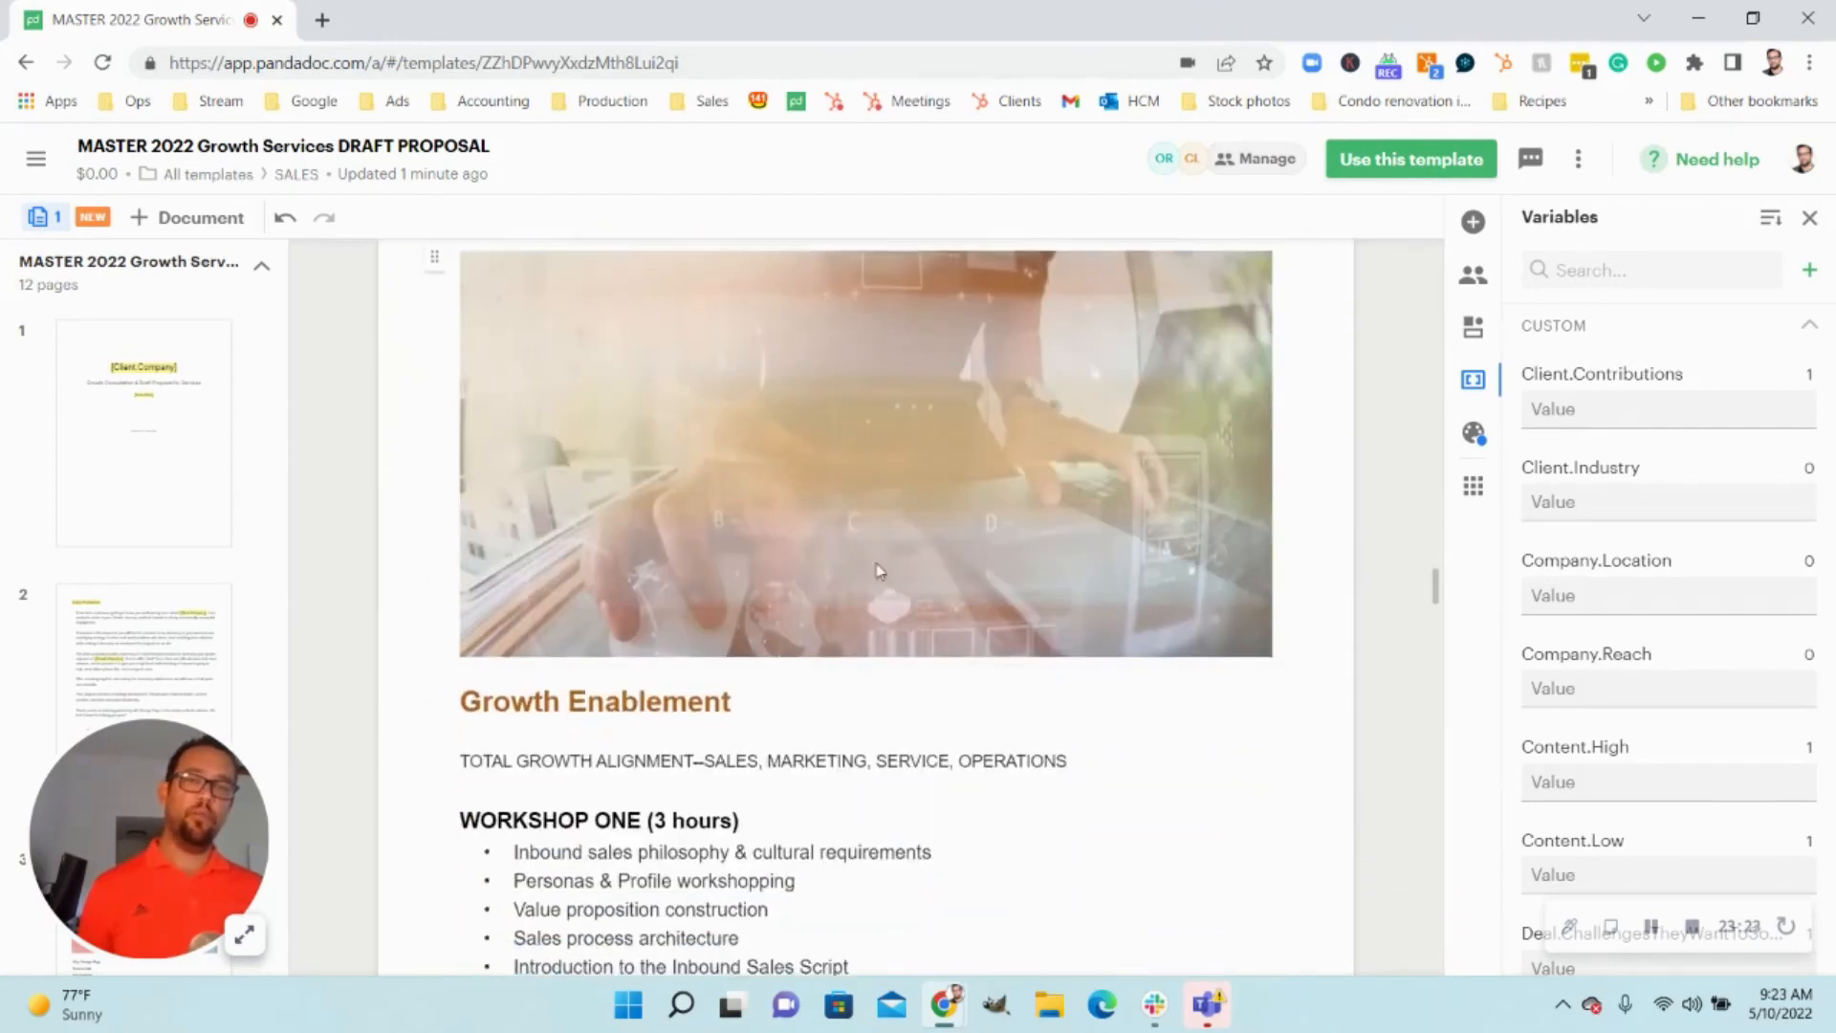
{"action": "scroll", "coordinate": [975, 847], "scroll_direction": "down", "scroll_amount": 1}
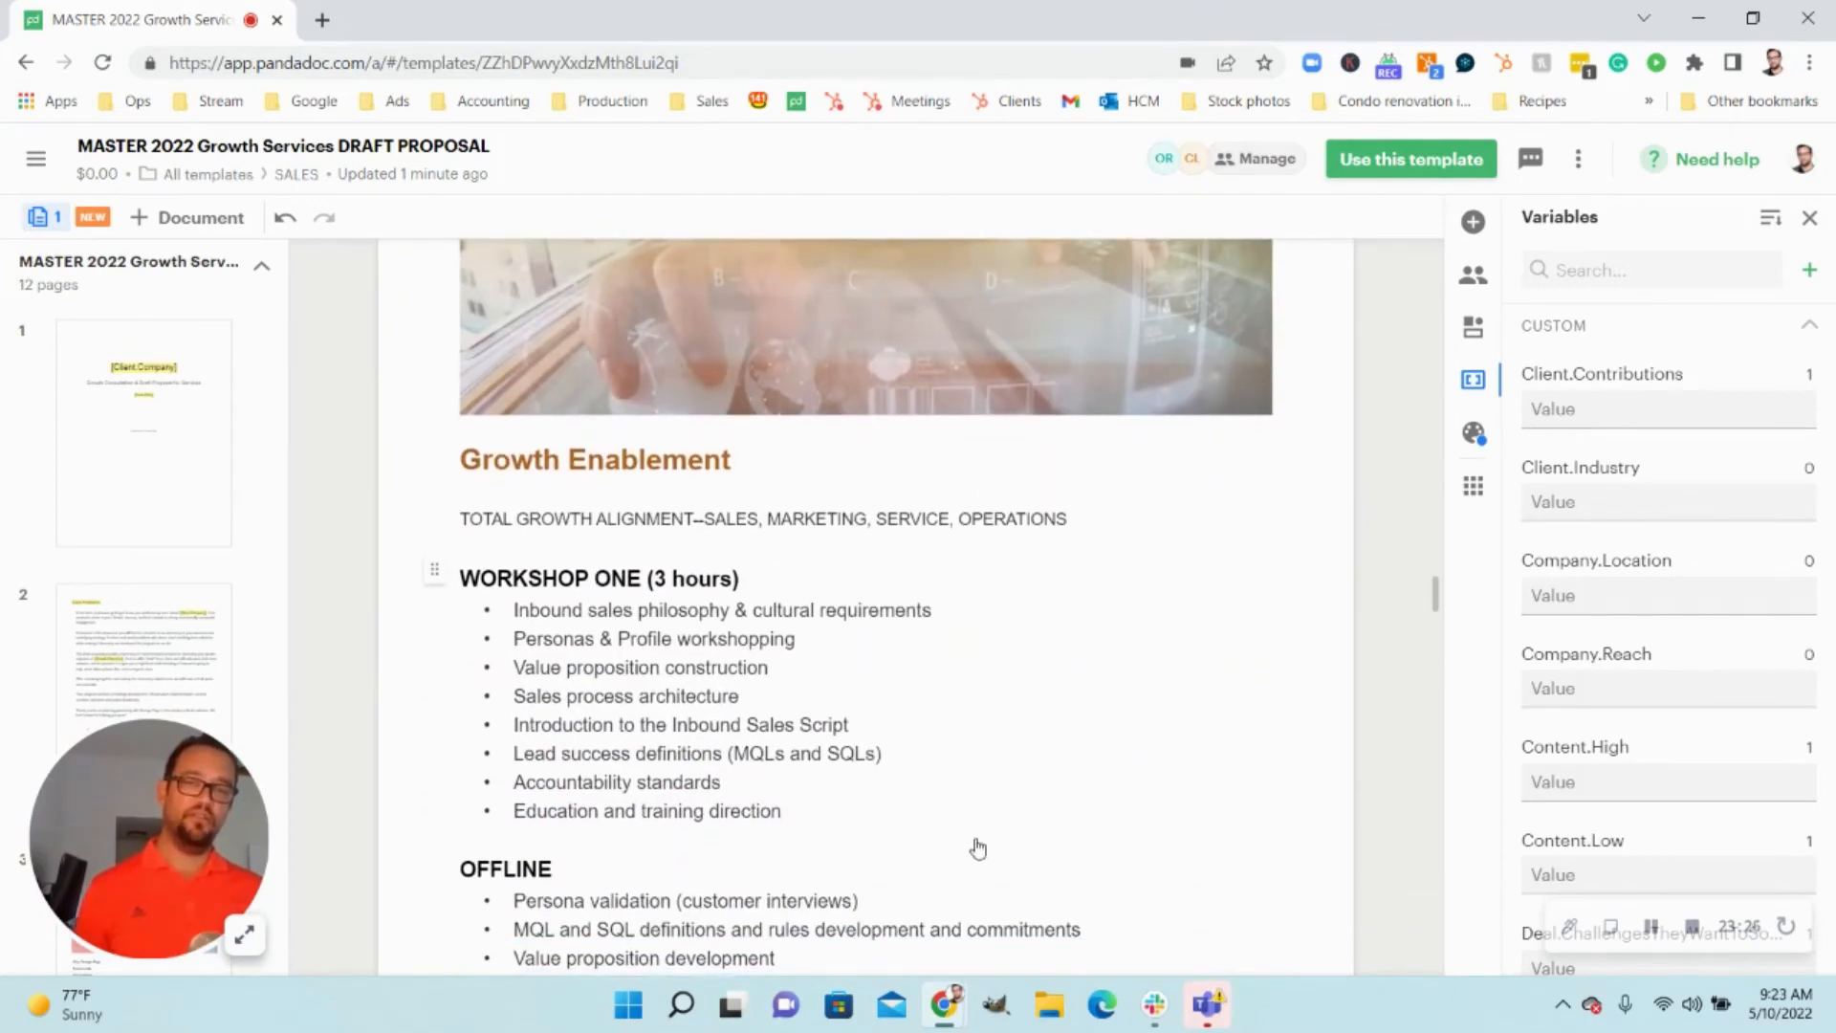
{"action": "scroll", "coordinate": [956, 727], "scroll_direction": "down", "scroll_amount": 2}
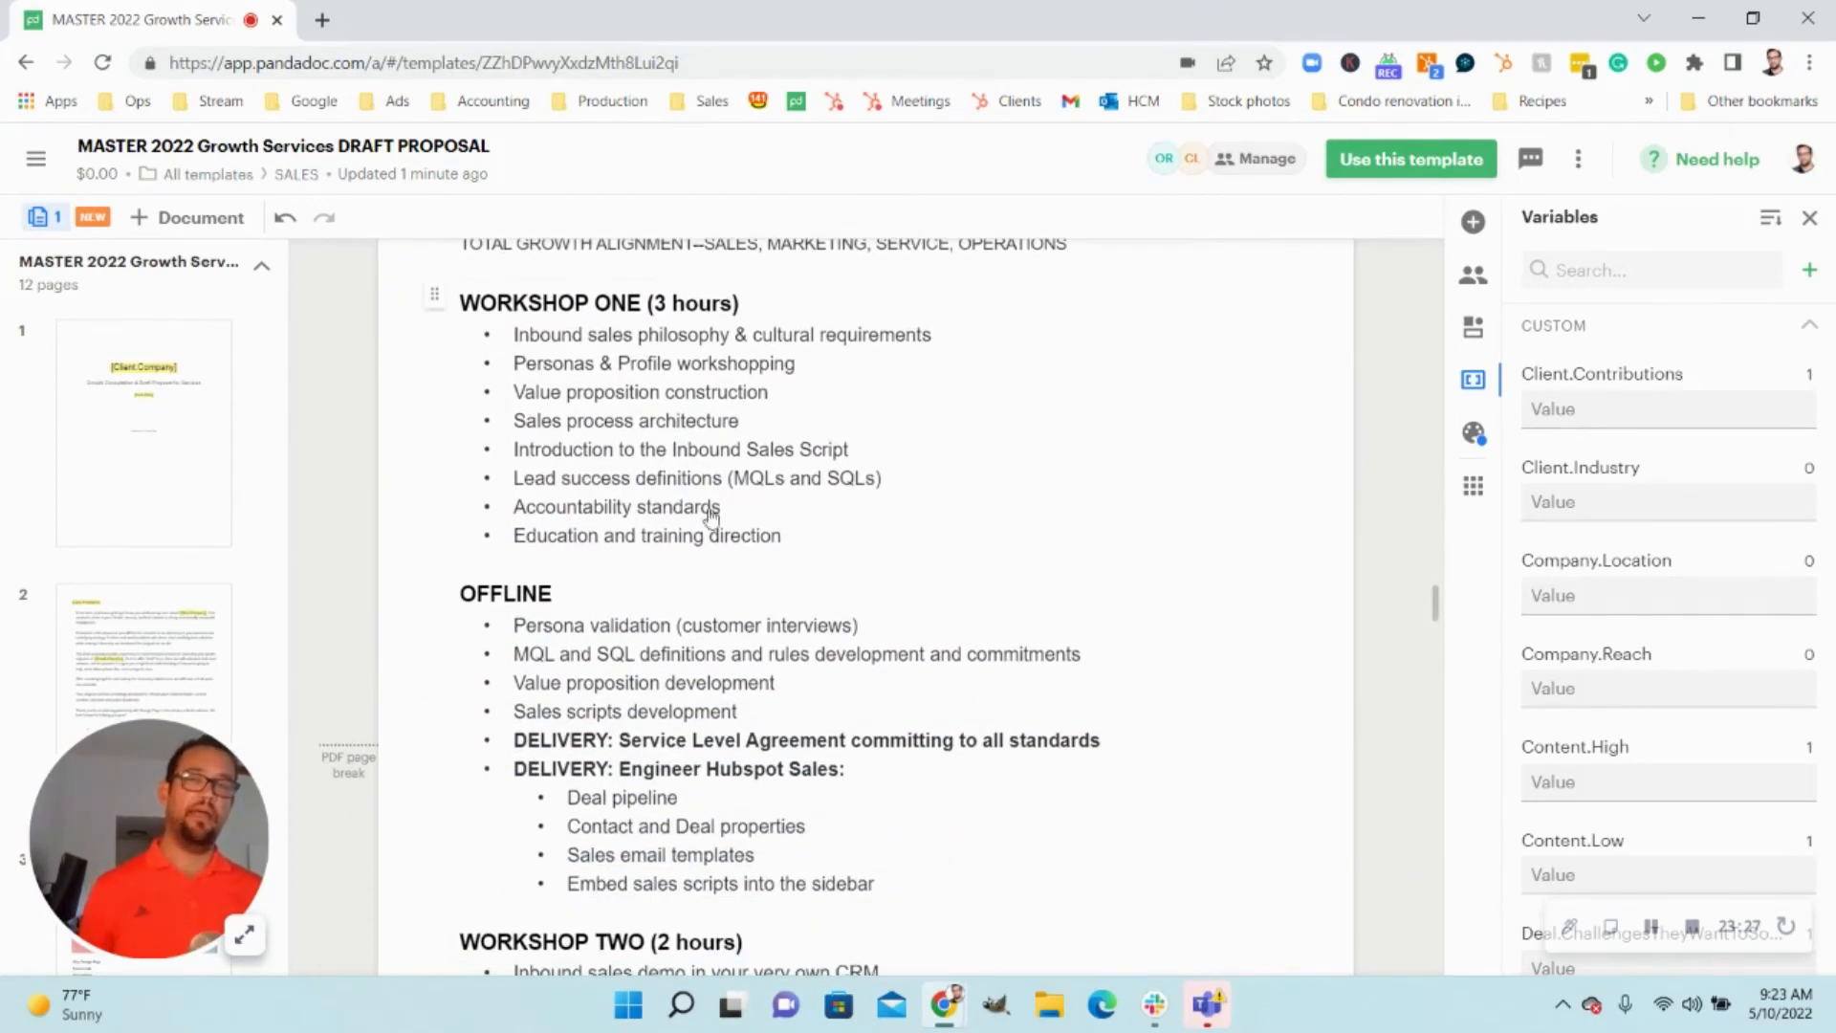
{"action": "scroll", "coordinate": [811, 690], "scroll_direction": "down", "scroll_amount": 1}
{"action": "scroll", "coordinate": [822, 679], "scroll_direction": "down", "scroll_amount": 7}
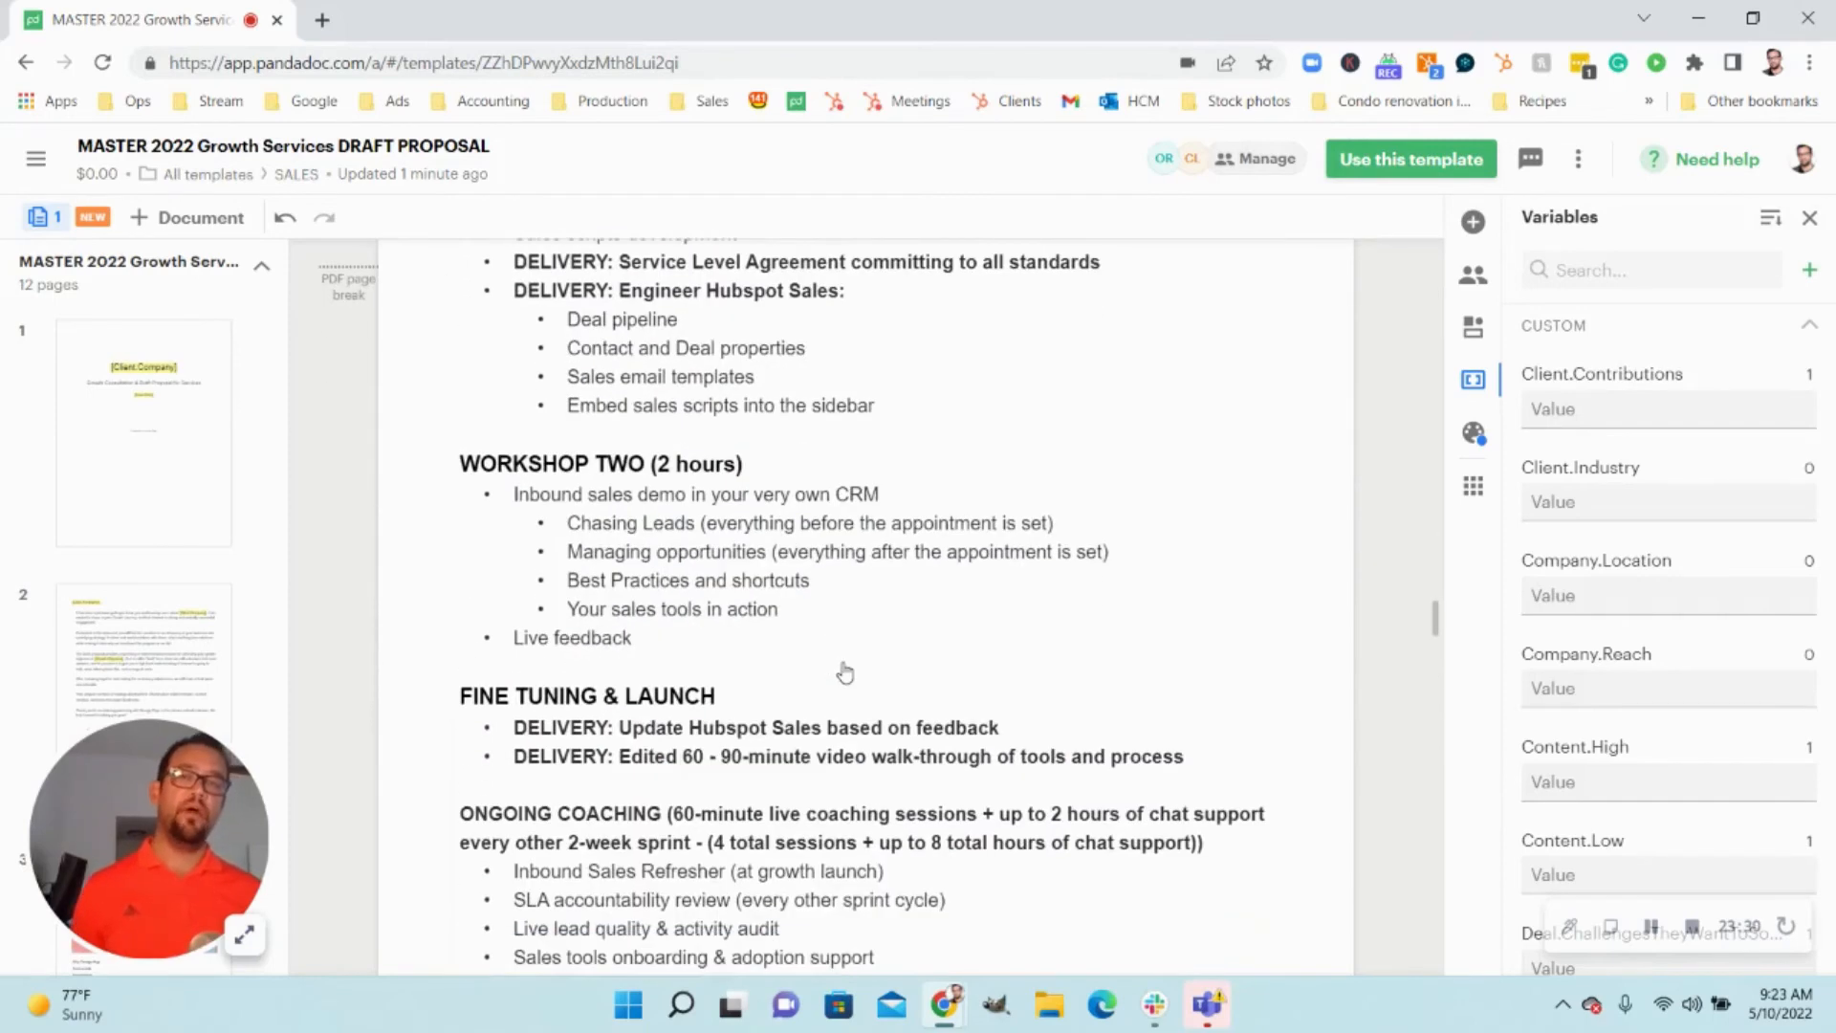
{"action": "scroll", "coordinate": [841, 664], "scroll_direction": "up", "scroll_amount": 2}
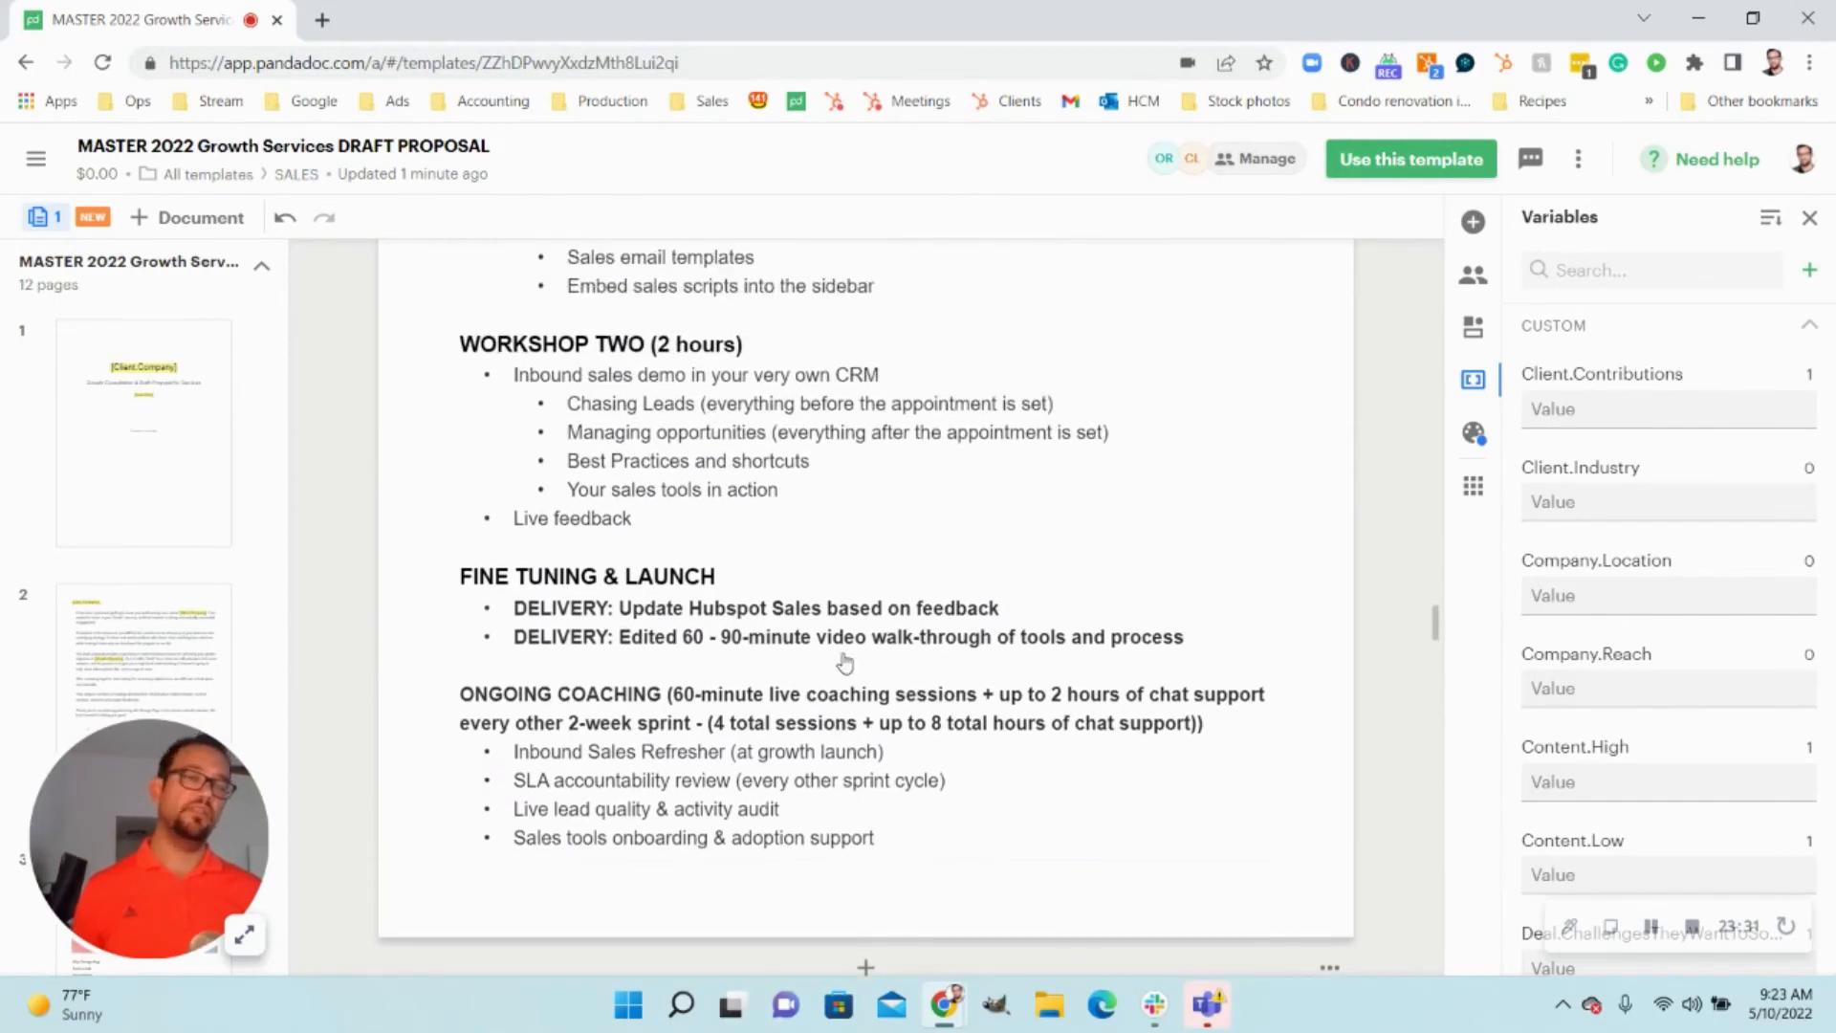
{"action": "scroll", "coordinate": [811, 650], "scroll_direction": "up", "scroll_amount": 12}
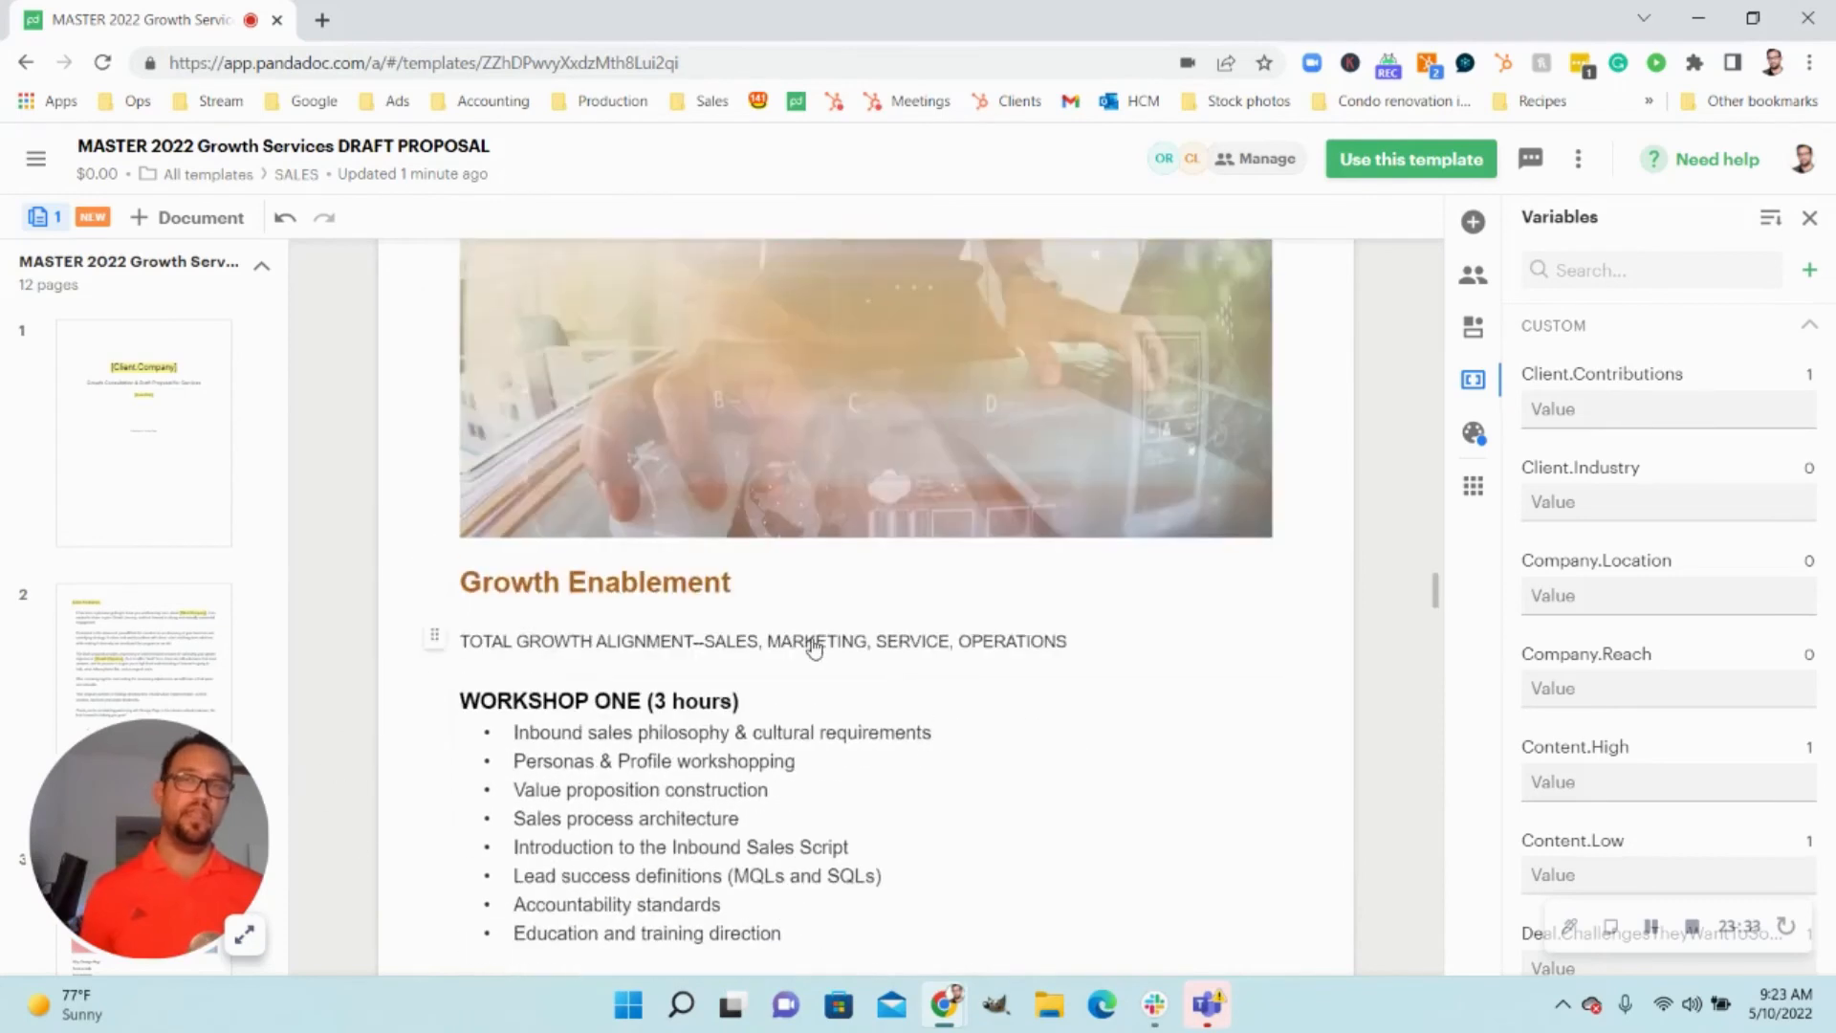
{"action": "scroll", "coordinate": [811, 631], "scroll_direction": "down", "scroll_amount": 2}
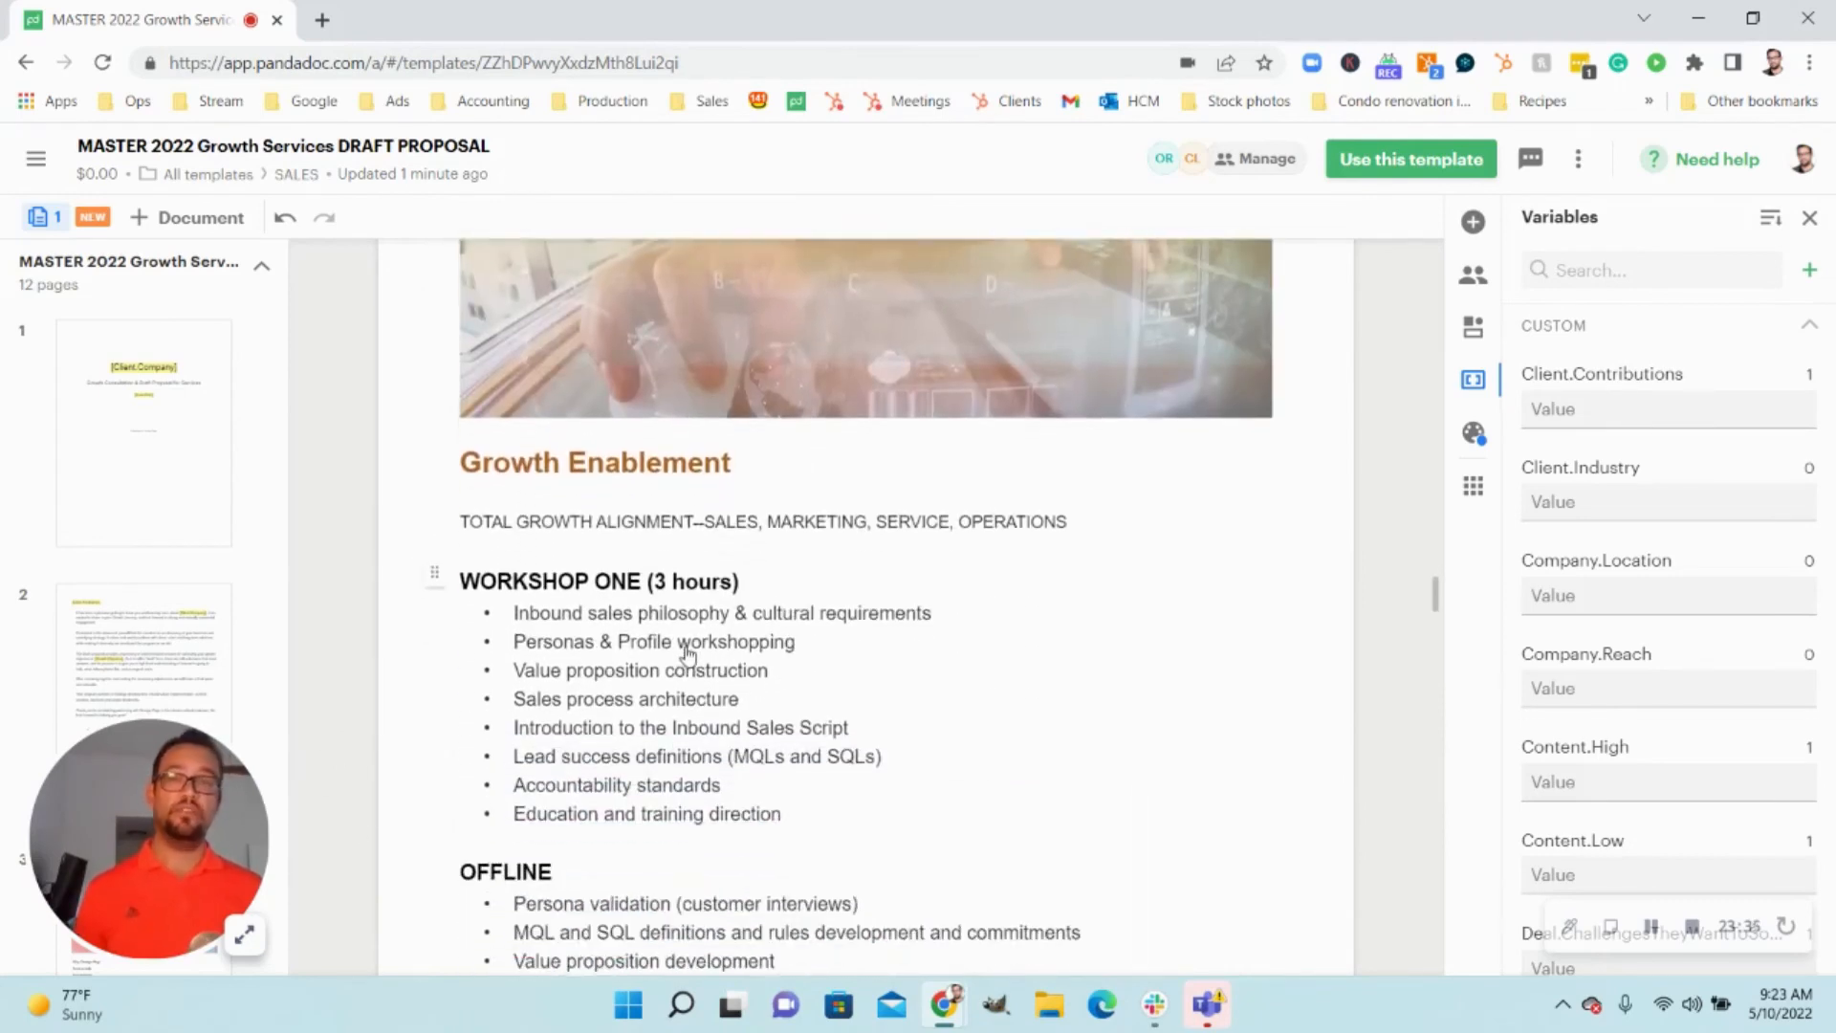
- Strike through the Workshop Two and Fine Tuning & Launch sections of the Growth Enablement scope
{"action": "left_click", "coordinate": [824, 673]}
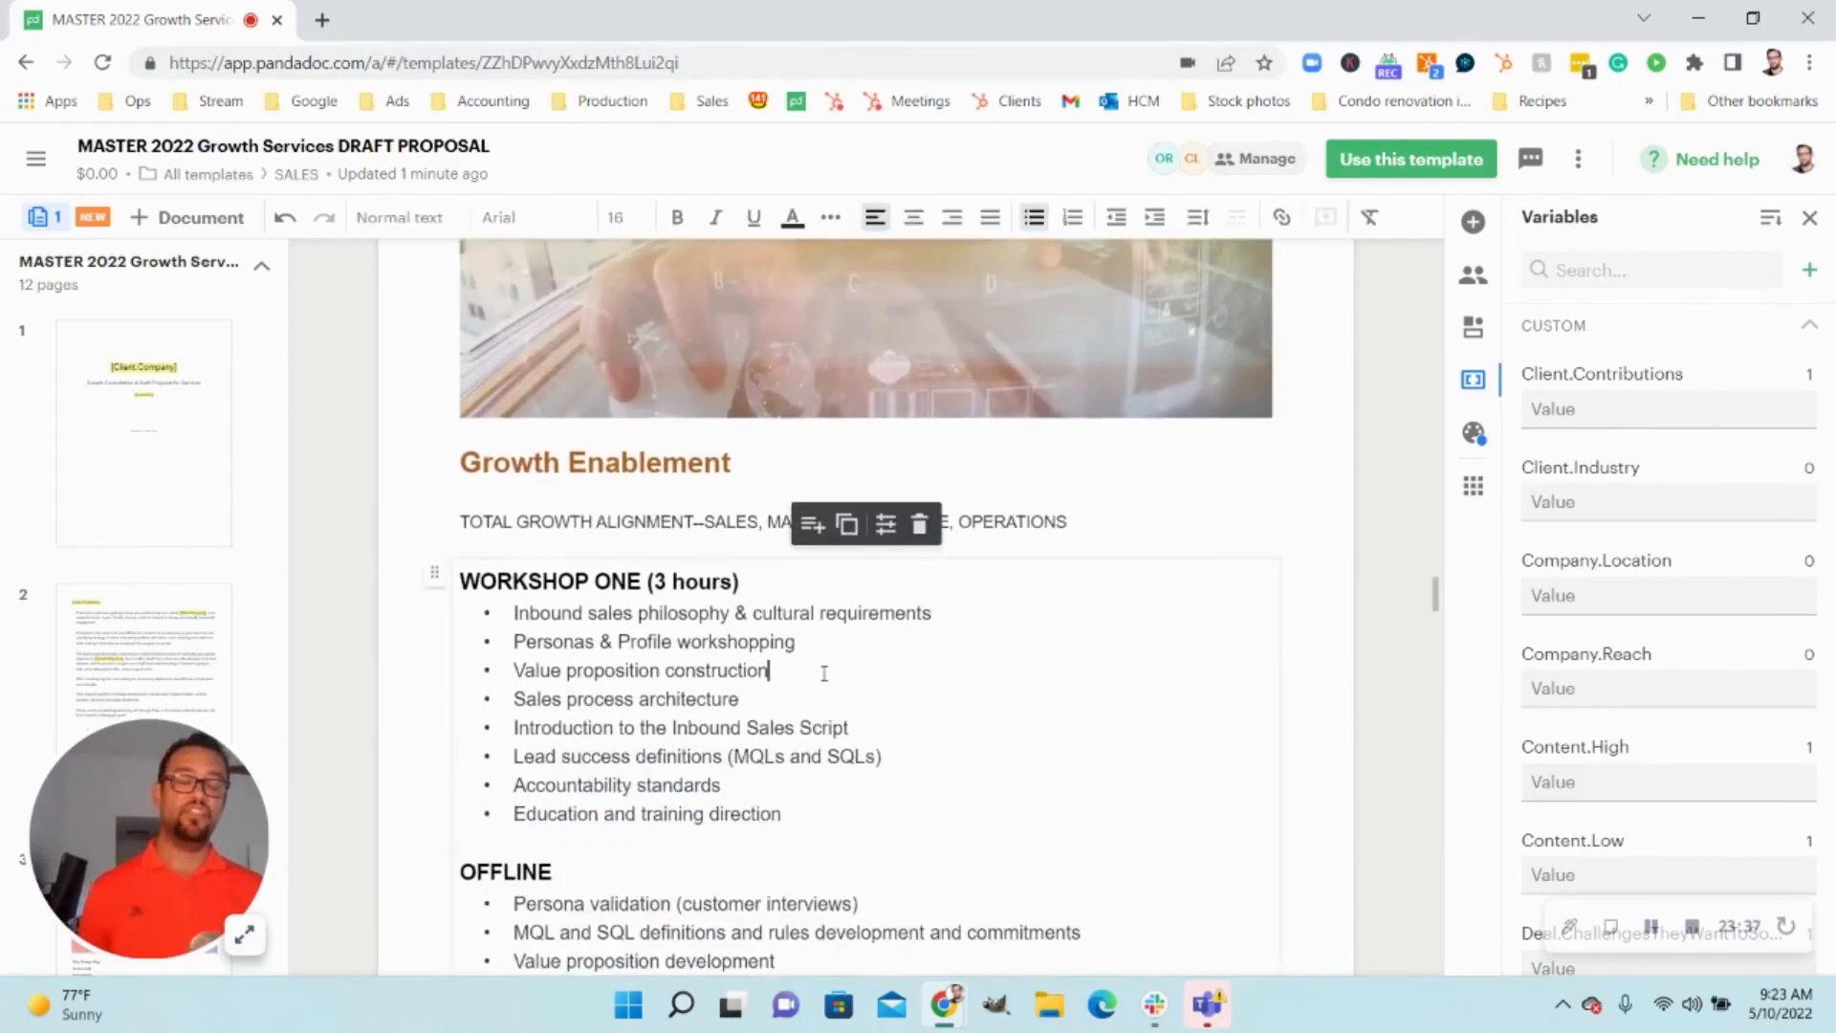
{"action": "scroll", "coordinate": [904, 606], "scroll_direction": "down", "scroll_amount": 6}
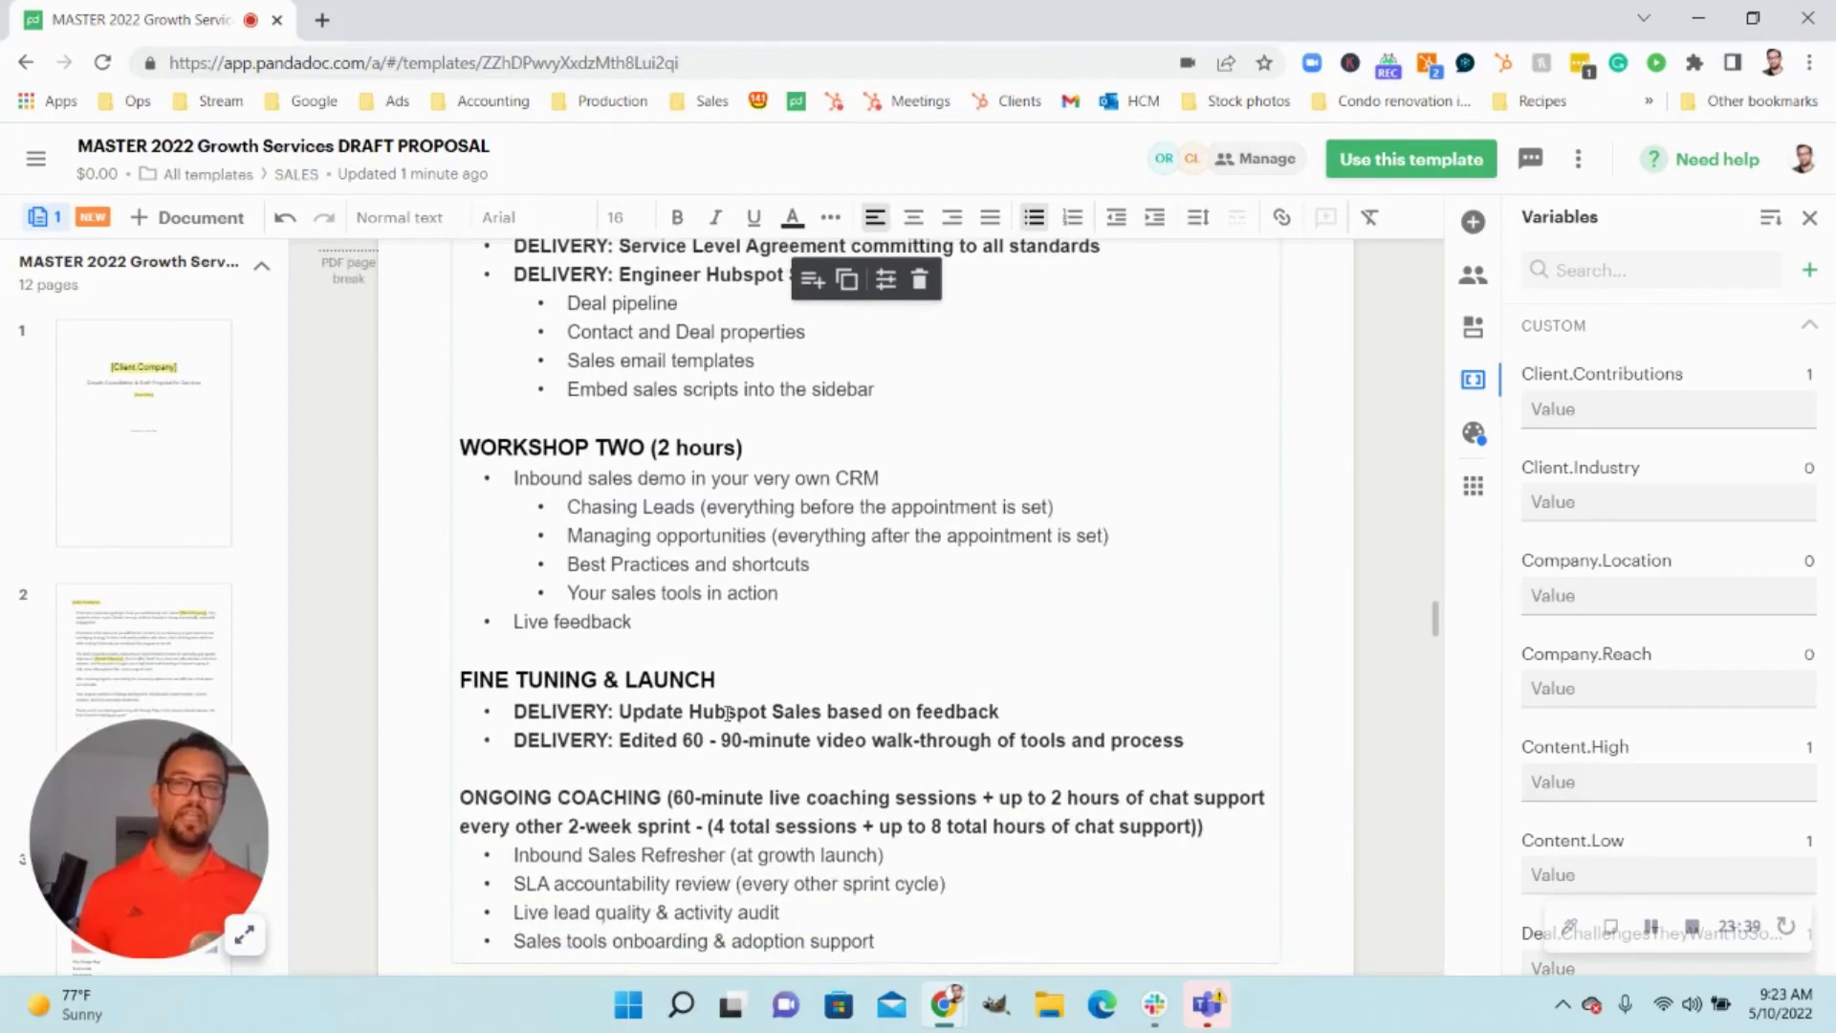
{"action": "scroll", "coordinate": [680, 558], "scroll_direction": "up", "scroll_amount": 2}
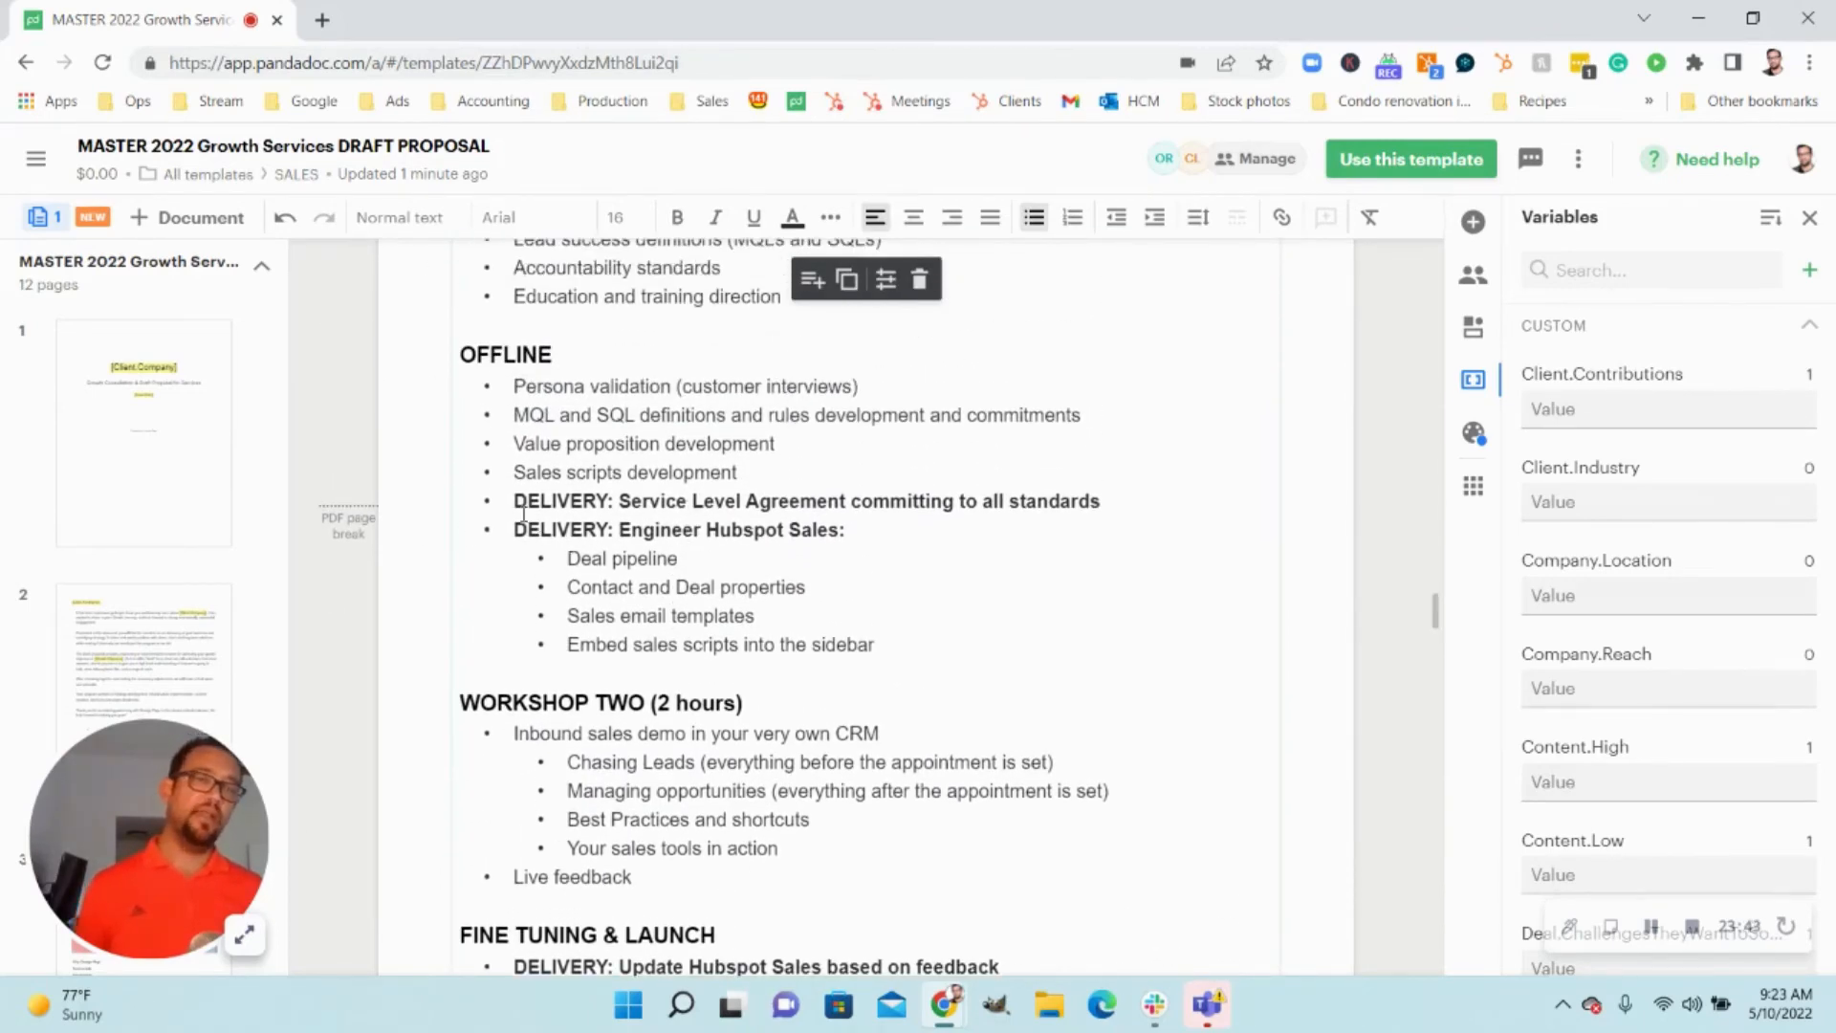
{"action": "scroll", "coordinate": [546, 609], "scroll_direction": "down", "scroll_amount": 2}
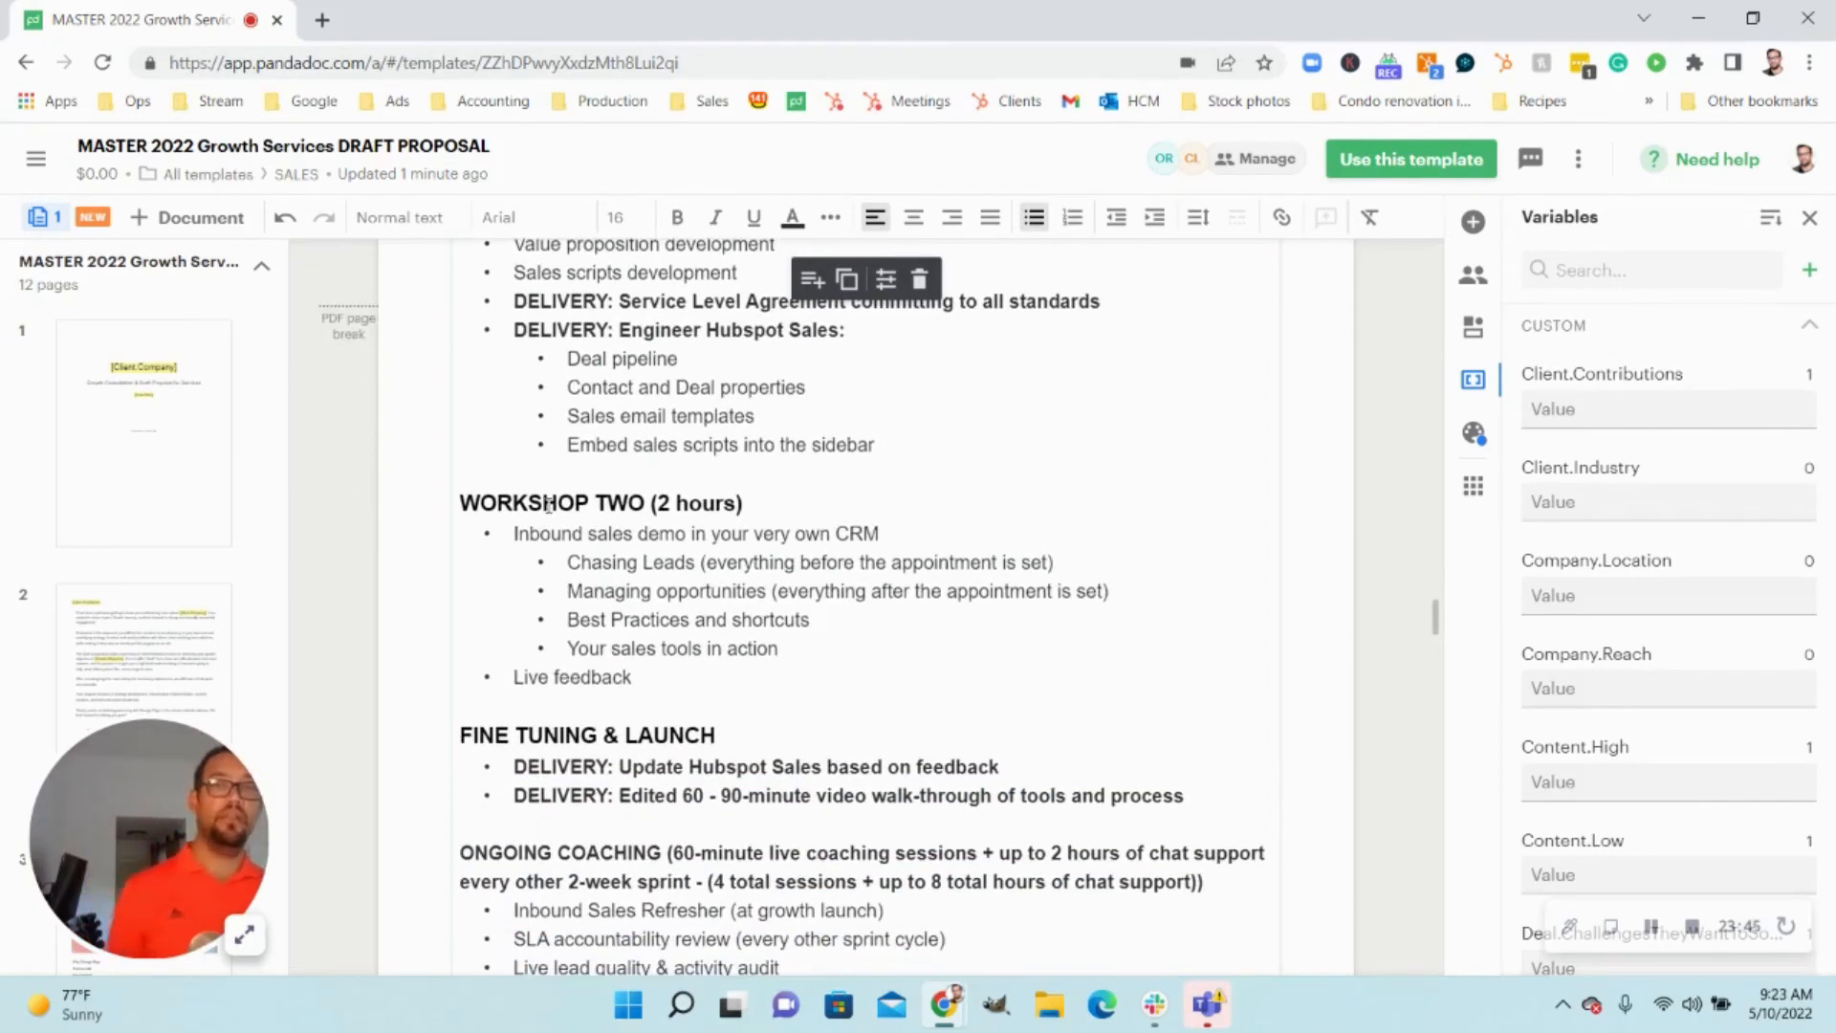
{"action": "left_click", "coordinate": [463, 518]}
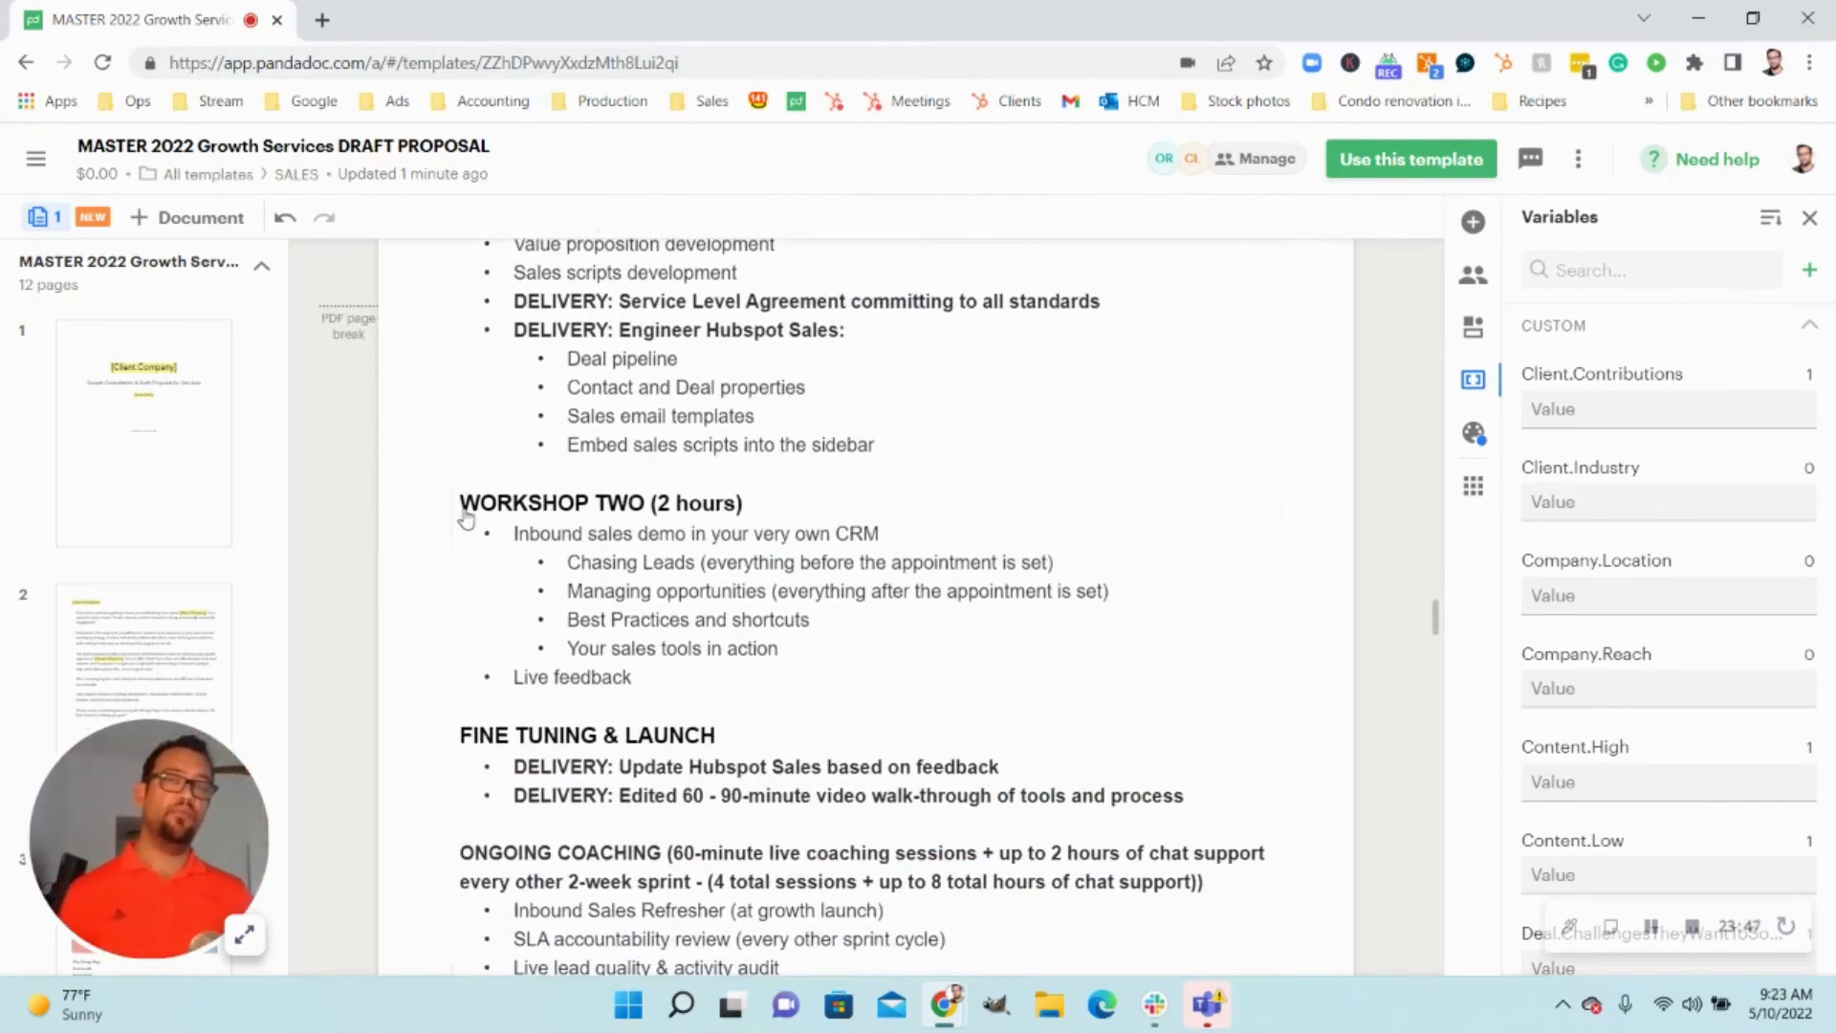
{"action": "left_click", "coordinate": [468, 502]}
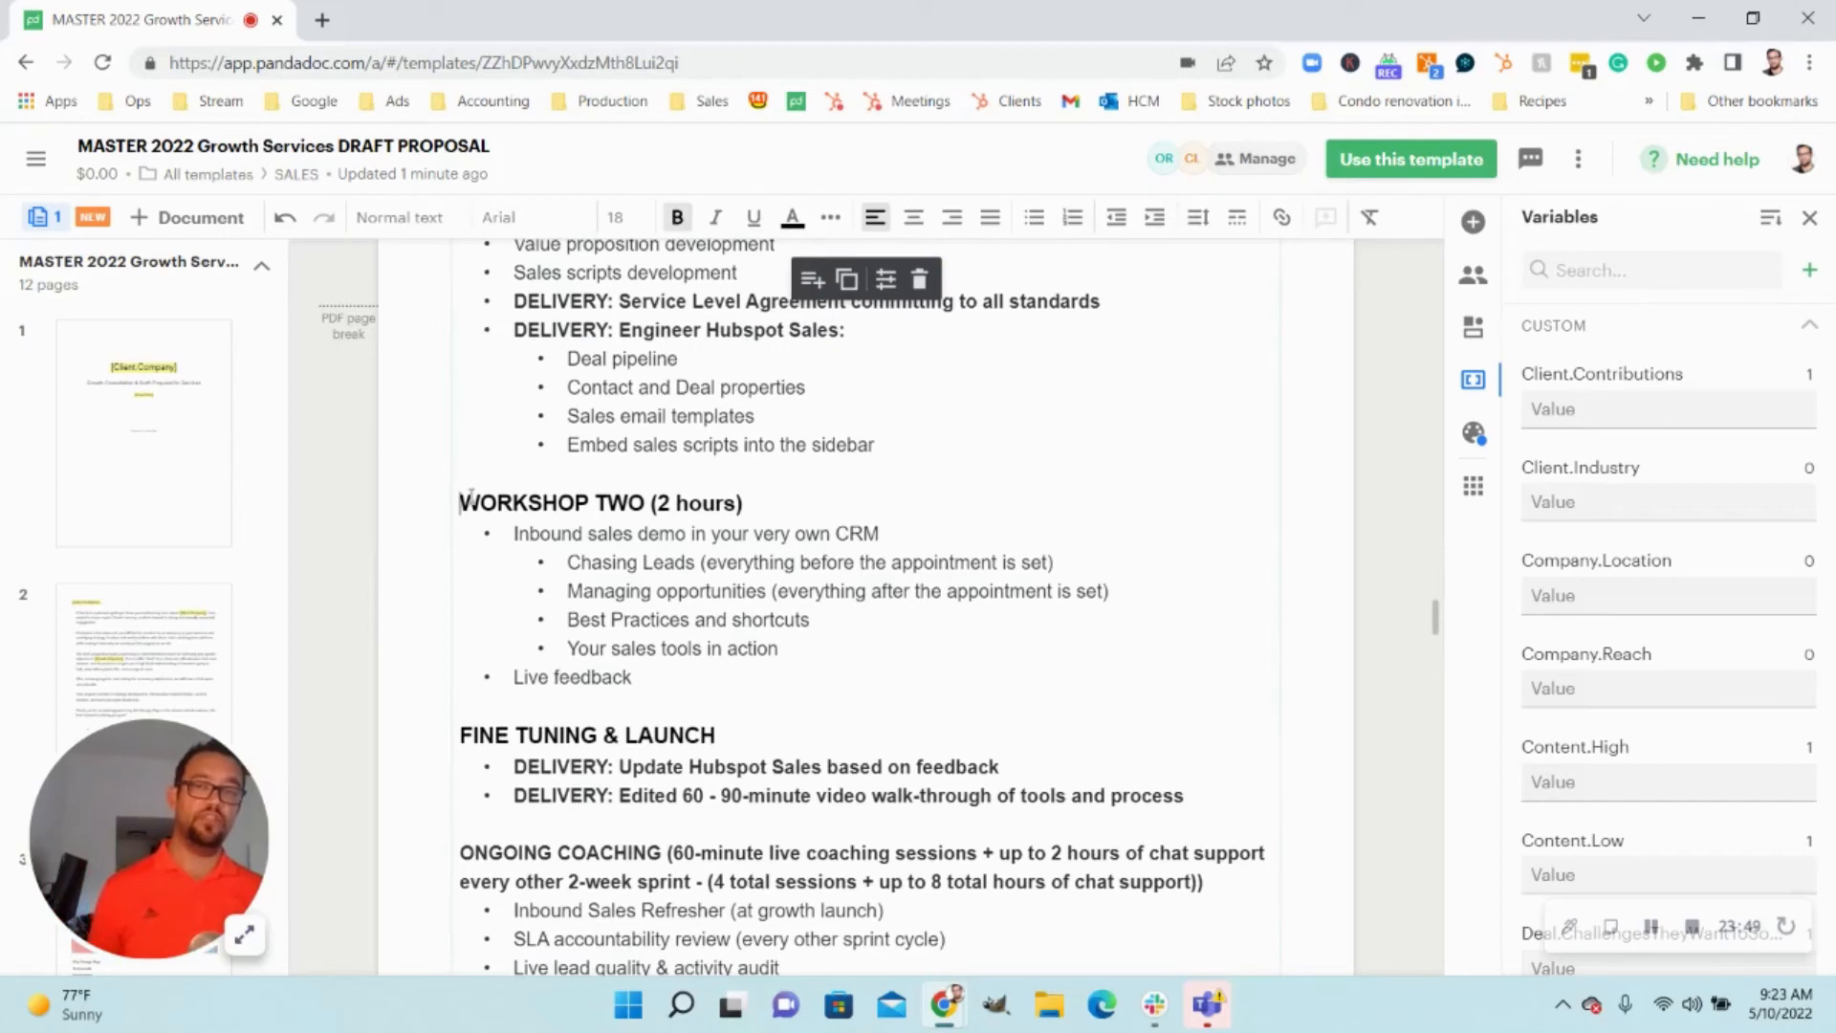
{"action": "key", "text": "shift+Right"}
{"action": "left_click_drag", "start_coordinate": [473, 496], "coordinate": [1224, 631]}
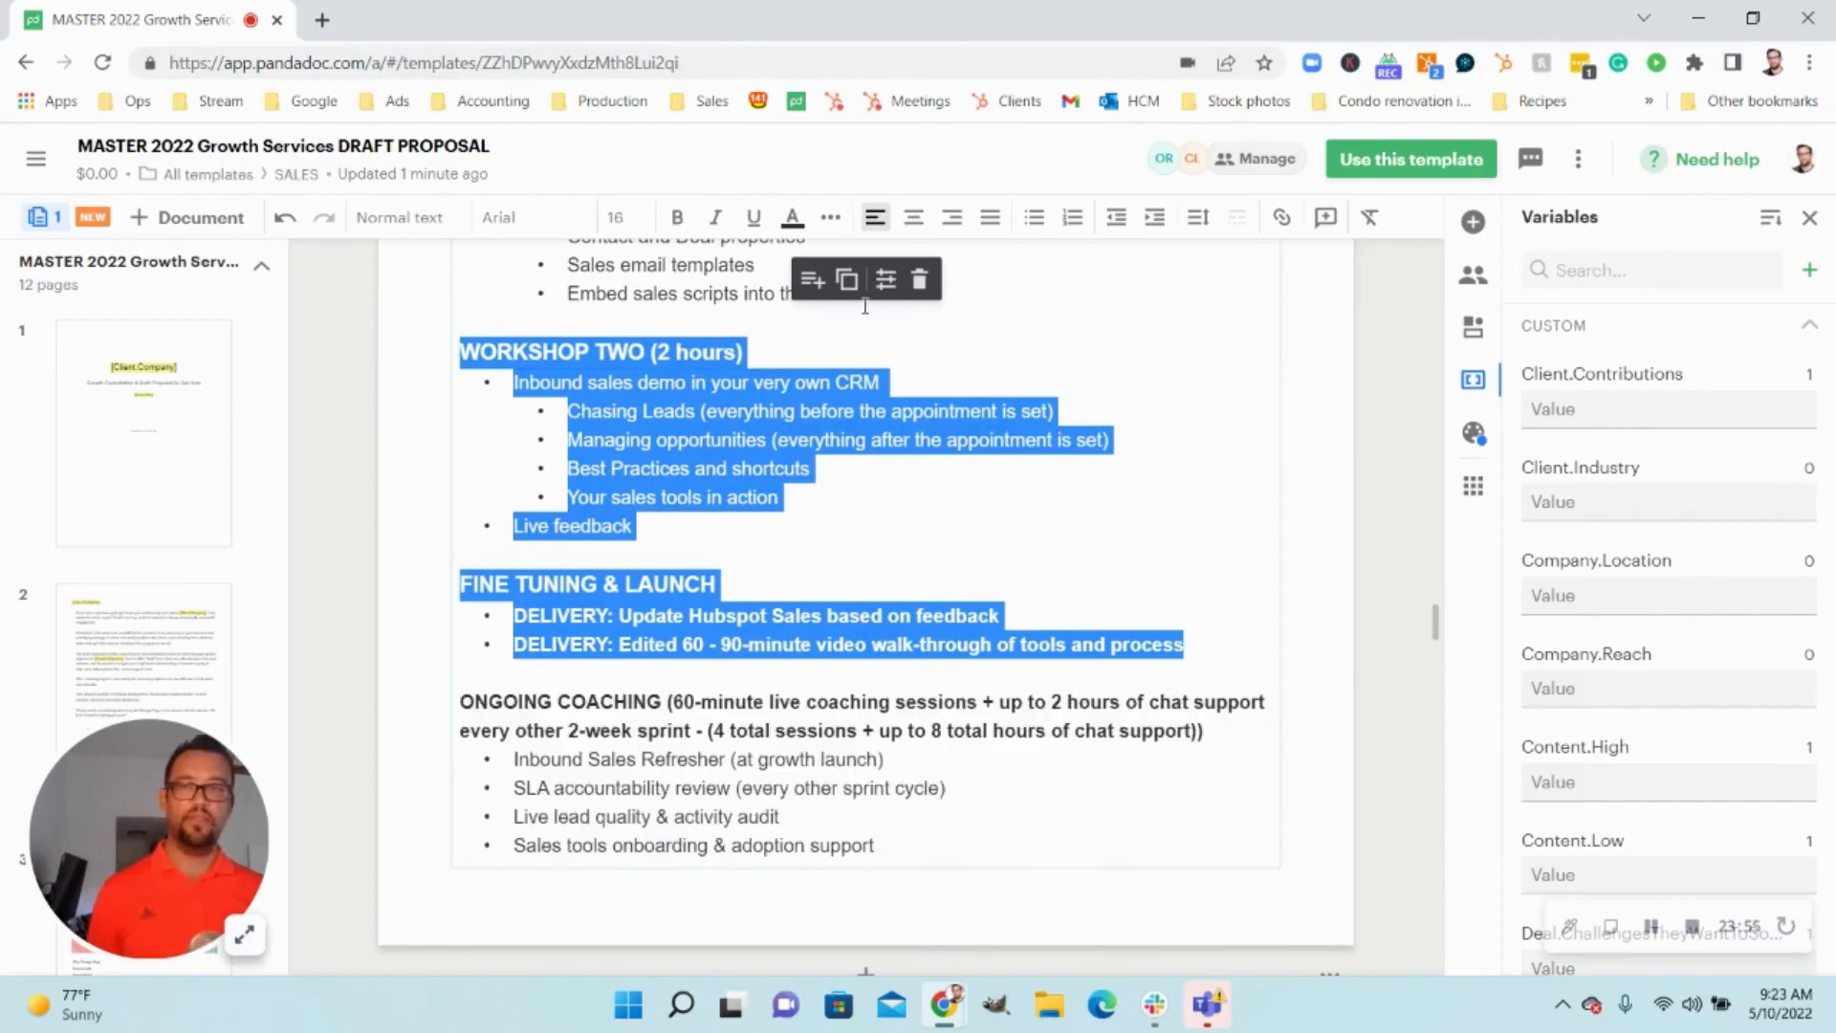
{"action": "left_click", "coordinate": [831, 219]}
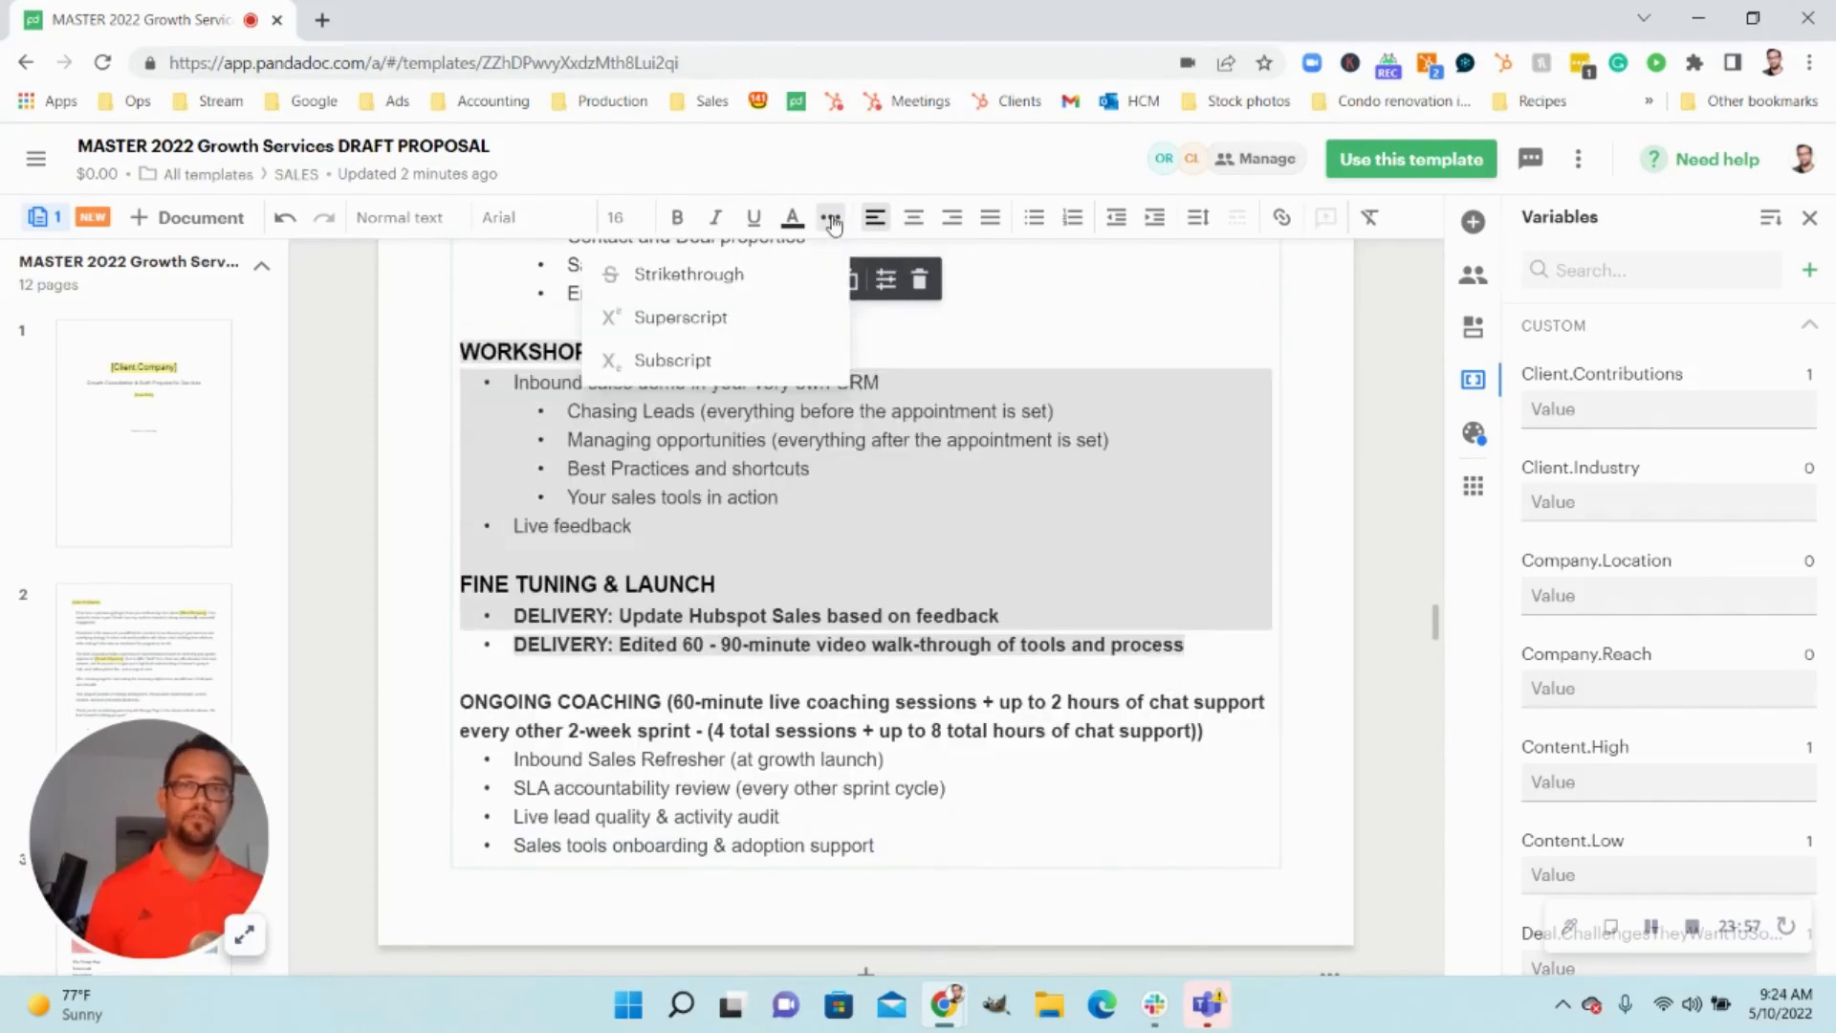
{"action": "left_click", "coordinate": [712, 276]}
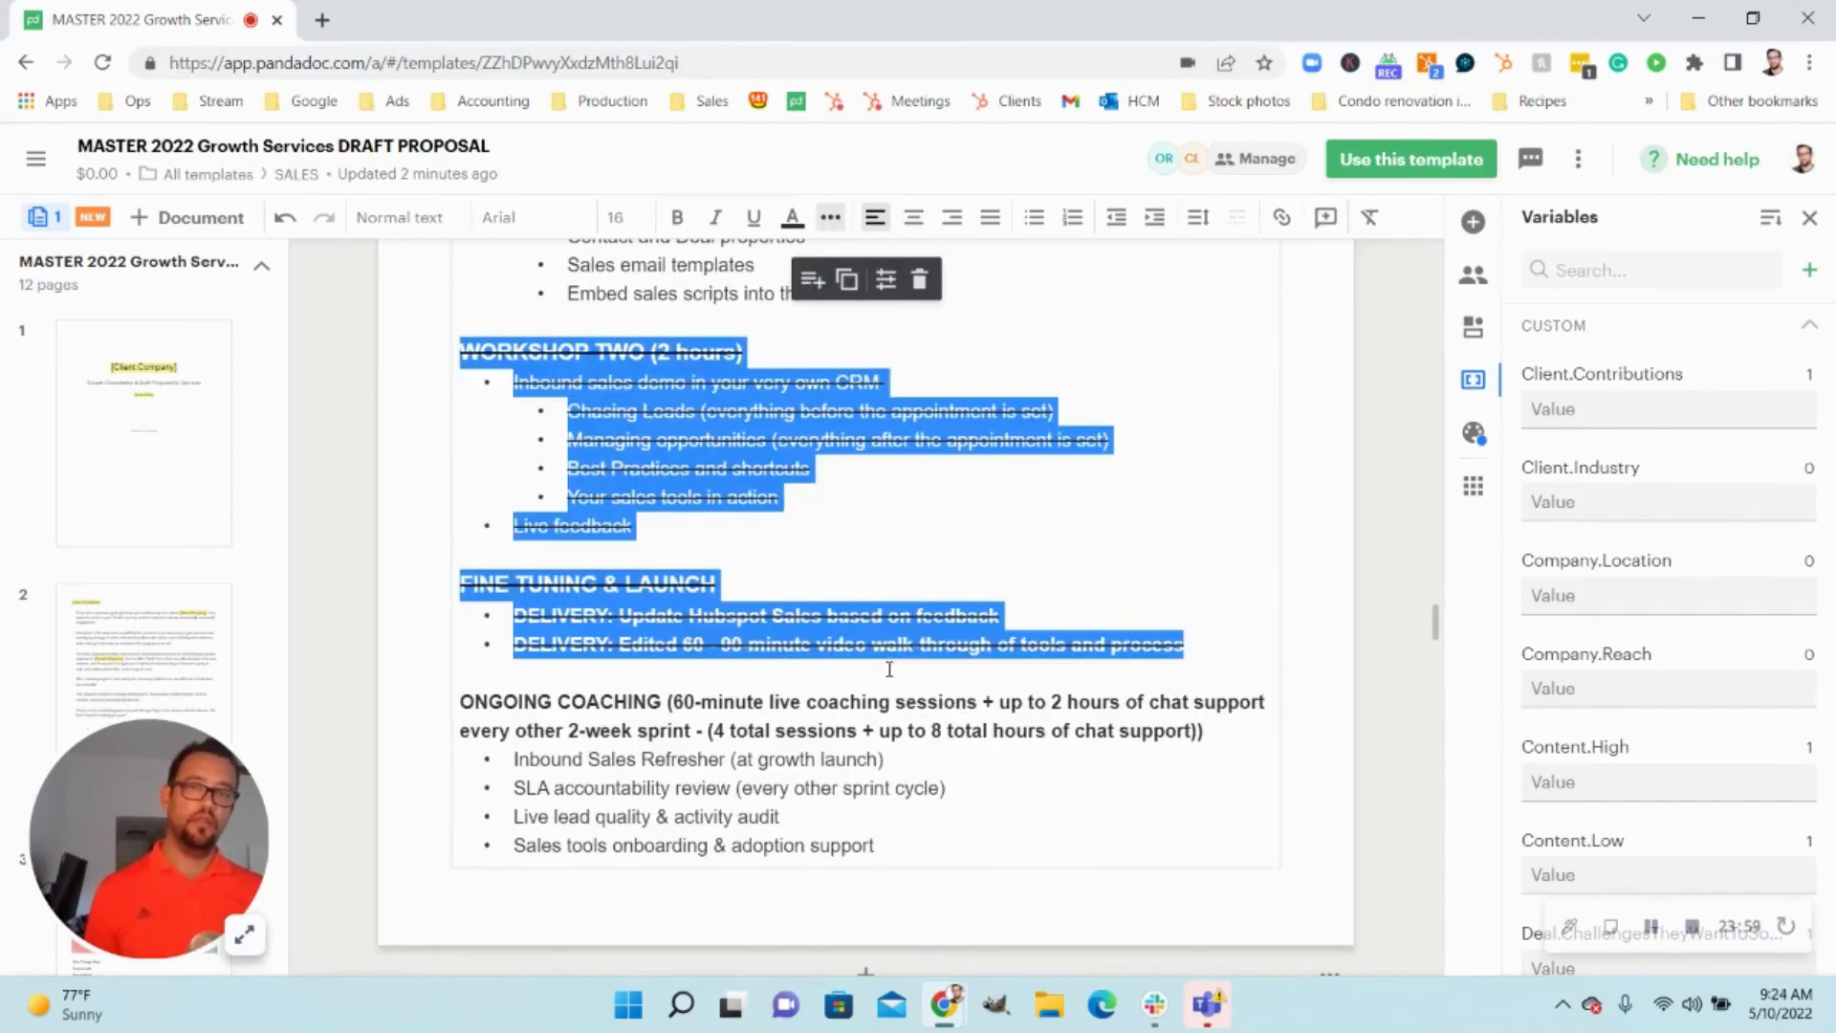
{"action": "left_click", "coordinate": [873, 558]}
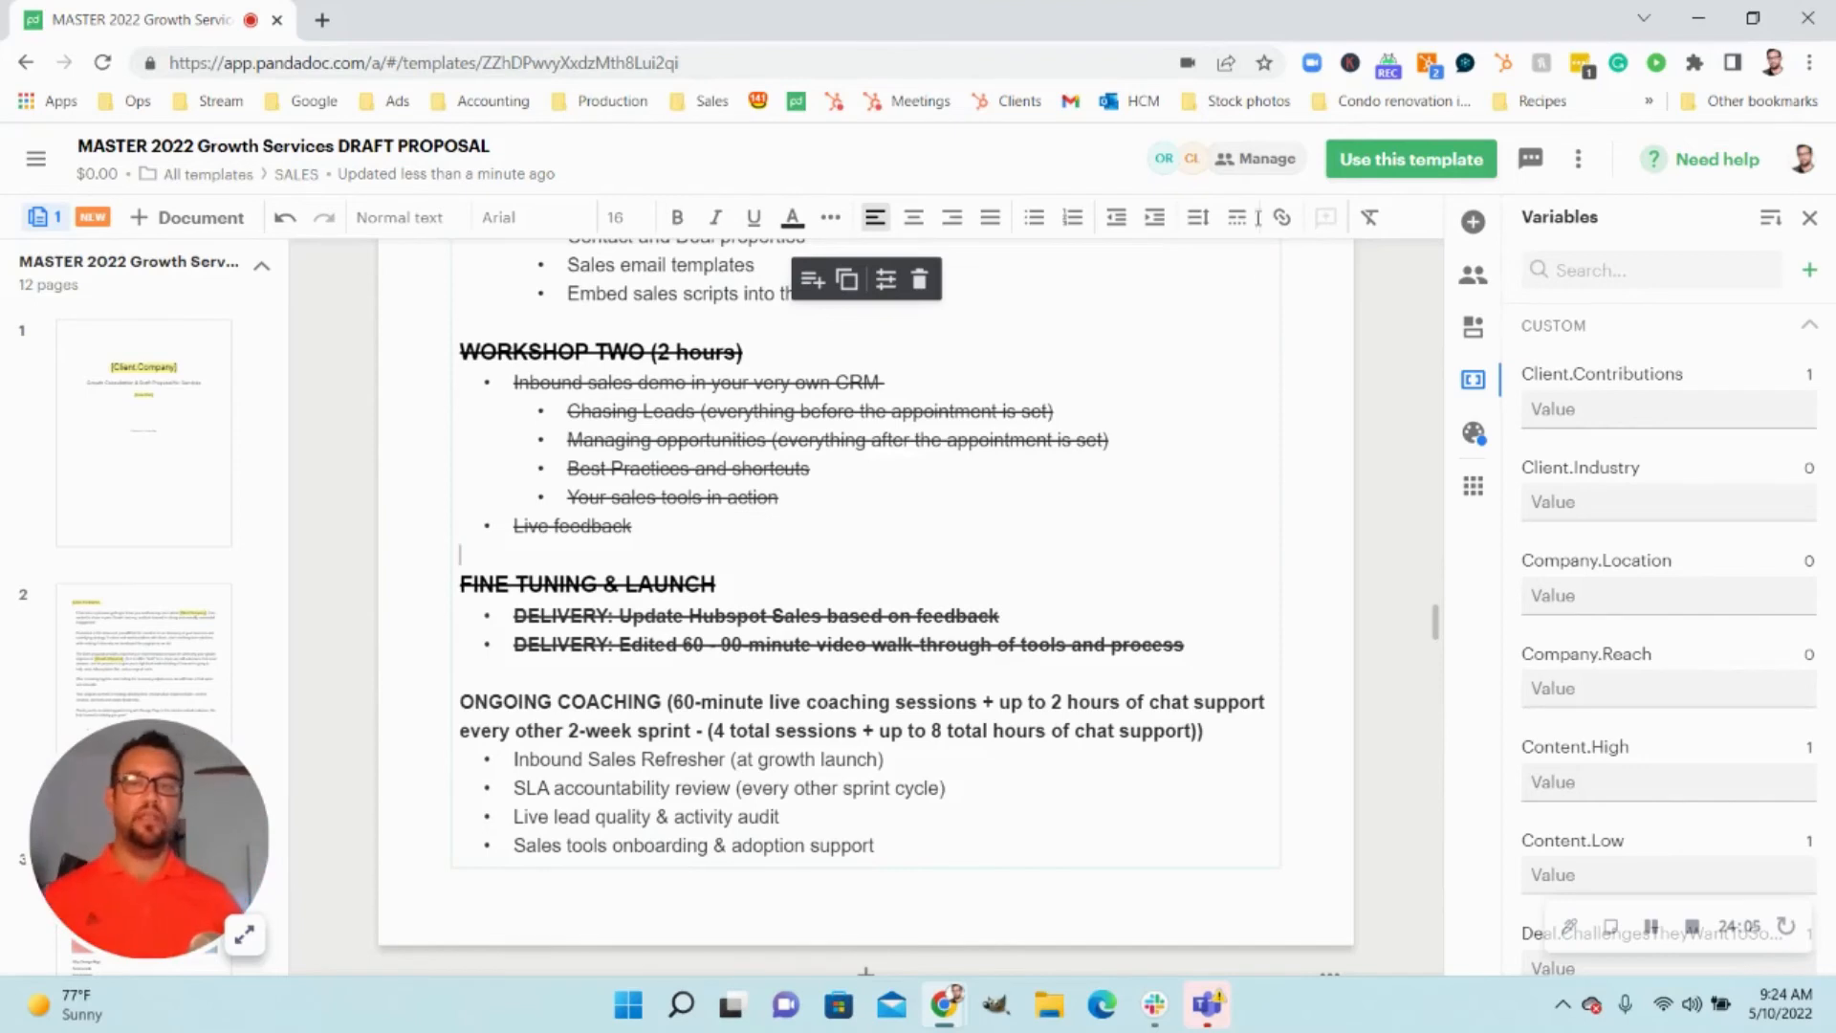
- Review the Next Steps page, including its kick-off scheduling variables and the links to the individual program aspects
{"action": "scroll", "coordinate": [961, 459], "scroll_direction": "down", "scroll_amount": 15}
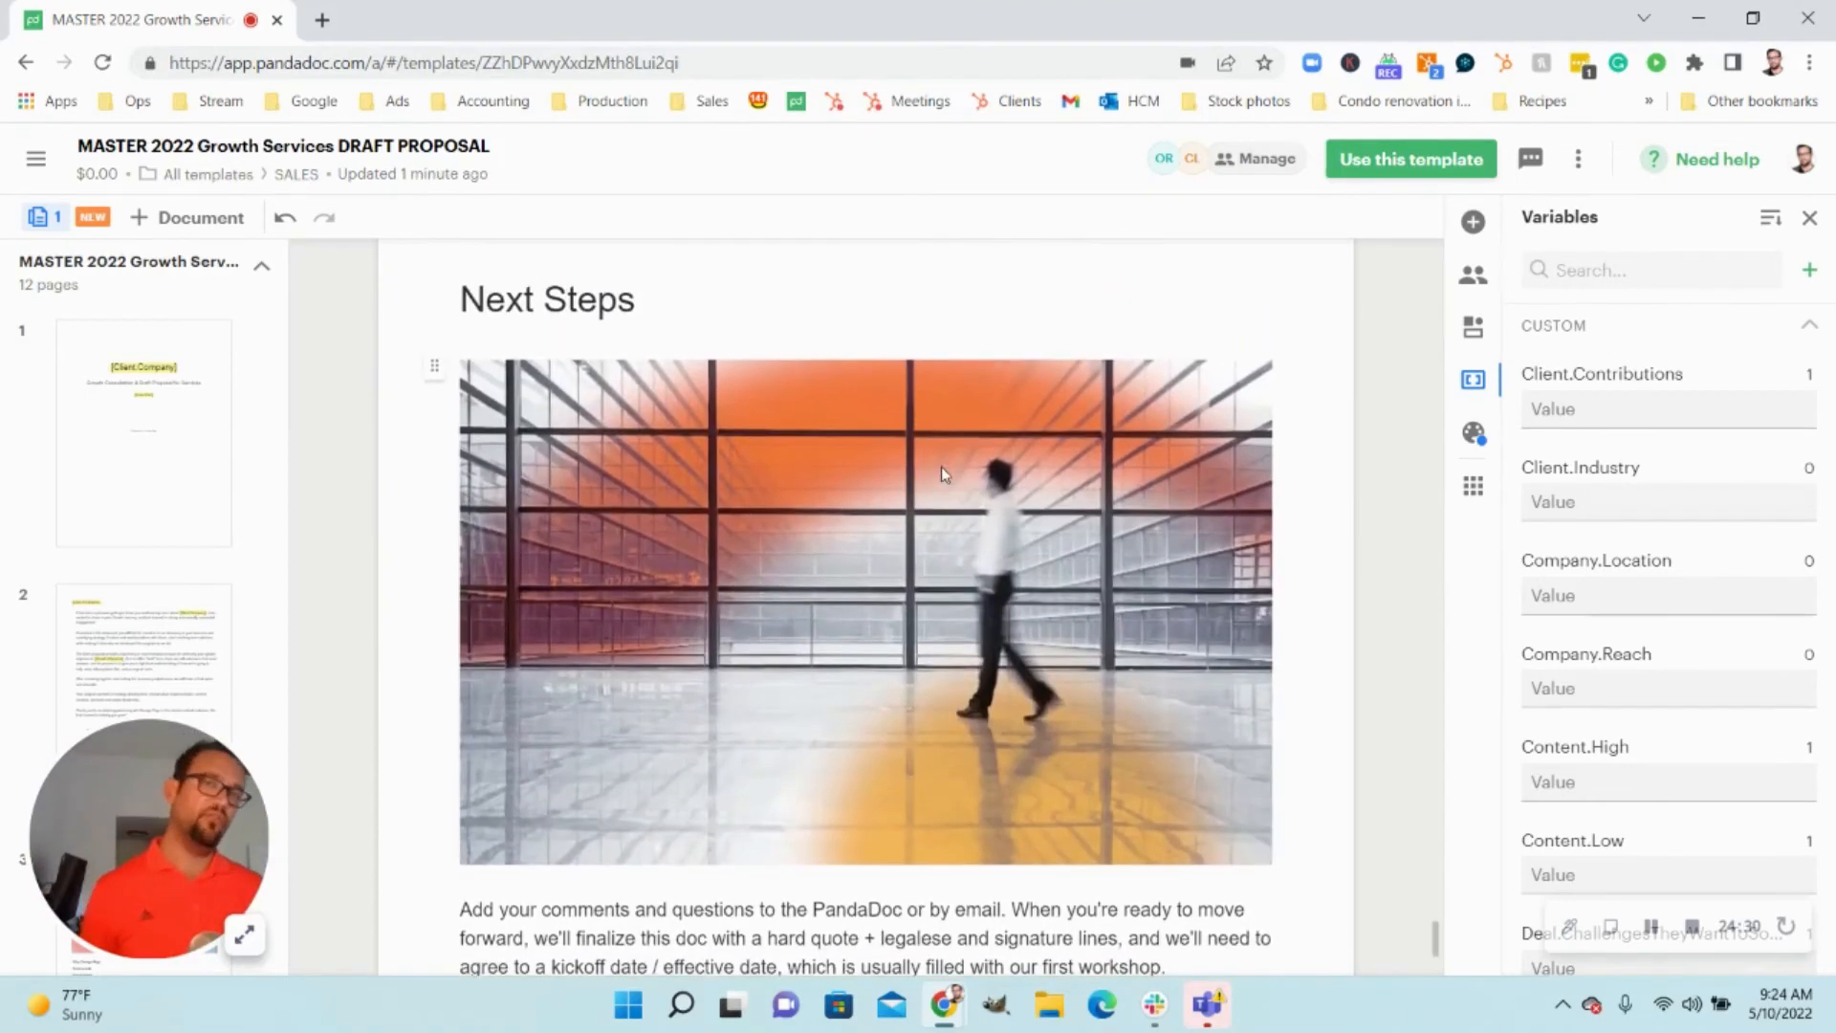
{"action": "scroll", "coordinate": [942, 498], "scroll_direction": "up", "scroll_amount": 1}
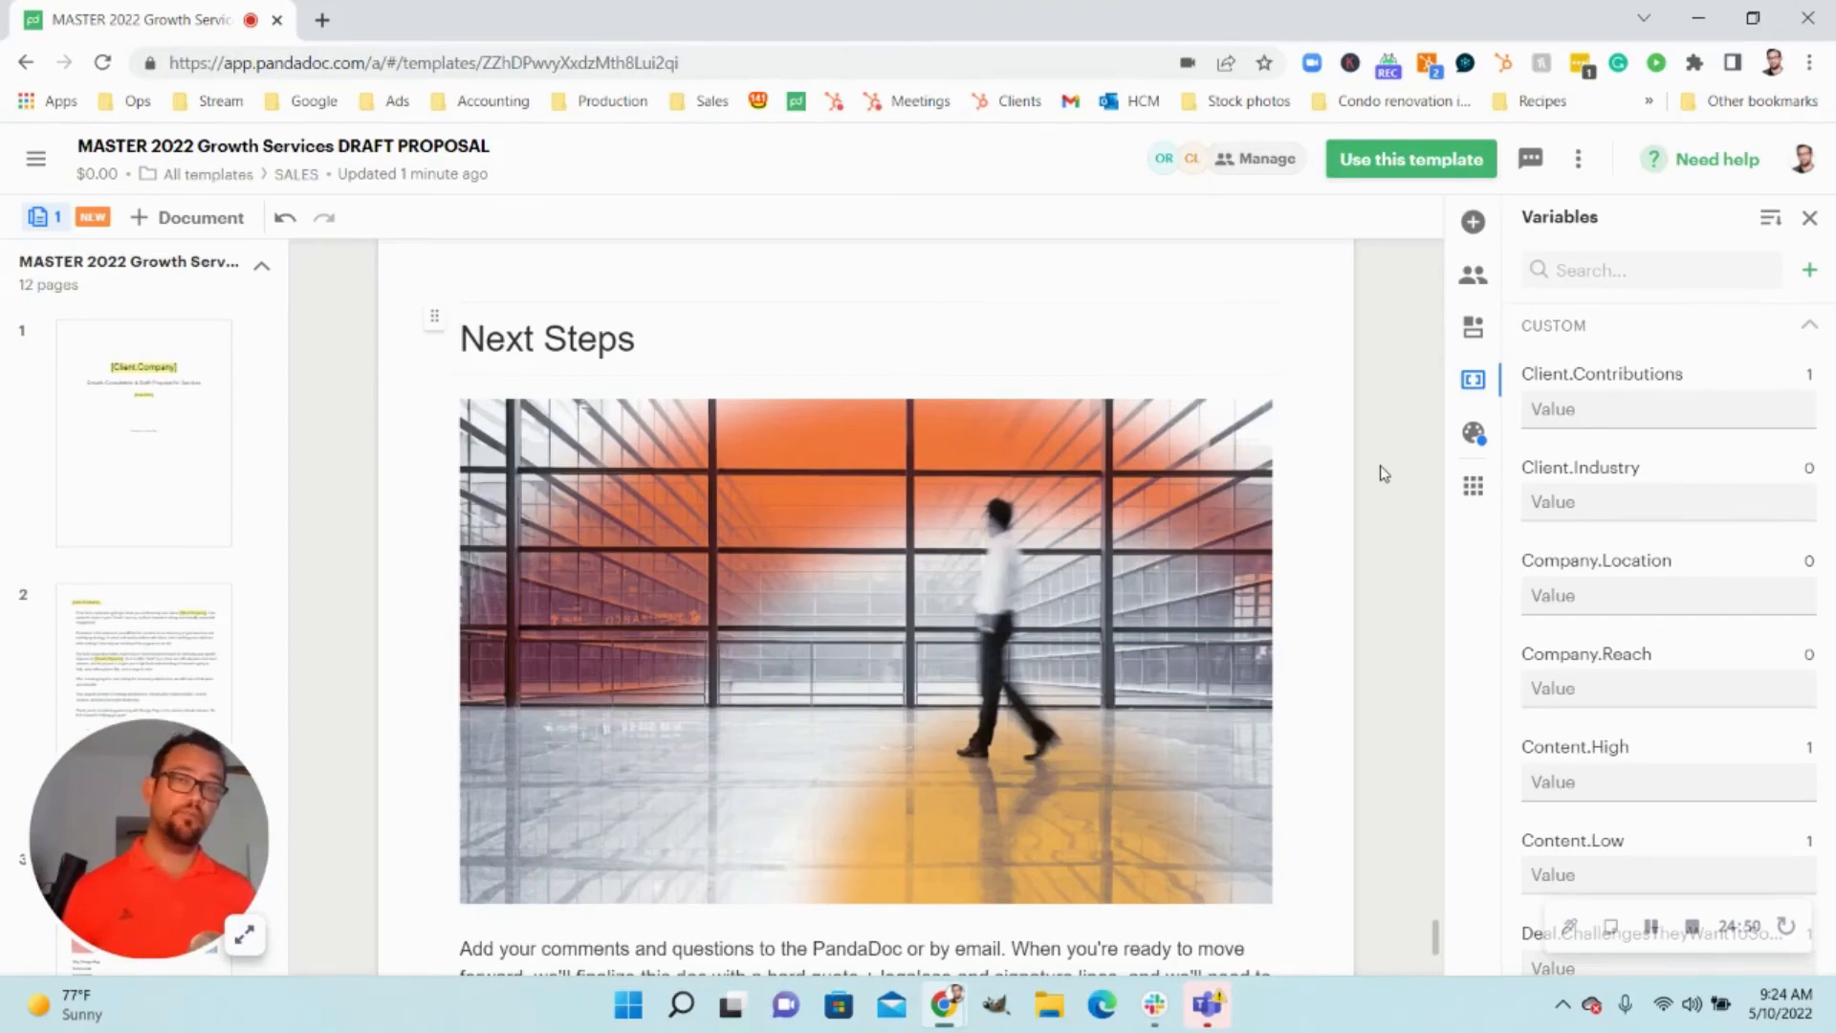
{"action": "scroll", "coordinate": [1128, 382], "scroll_direction": "down", "scroll_amount": 6}
{"action": "scroll", "coordinate": [1042, 498], "scroll_direction": "up", "scroll_amount": 8}
{"action": "scroll", "coordinate": [989, 603], "scroll_direction": "down", "scroll_amount": 3}
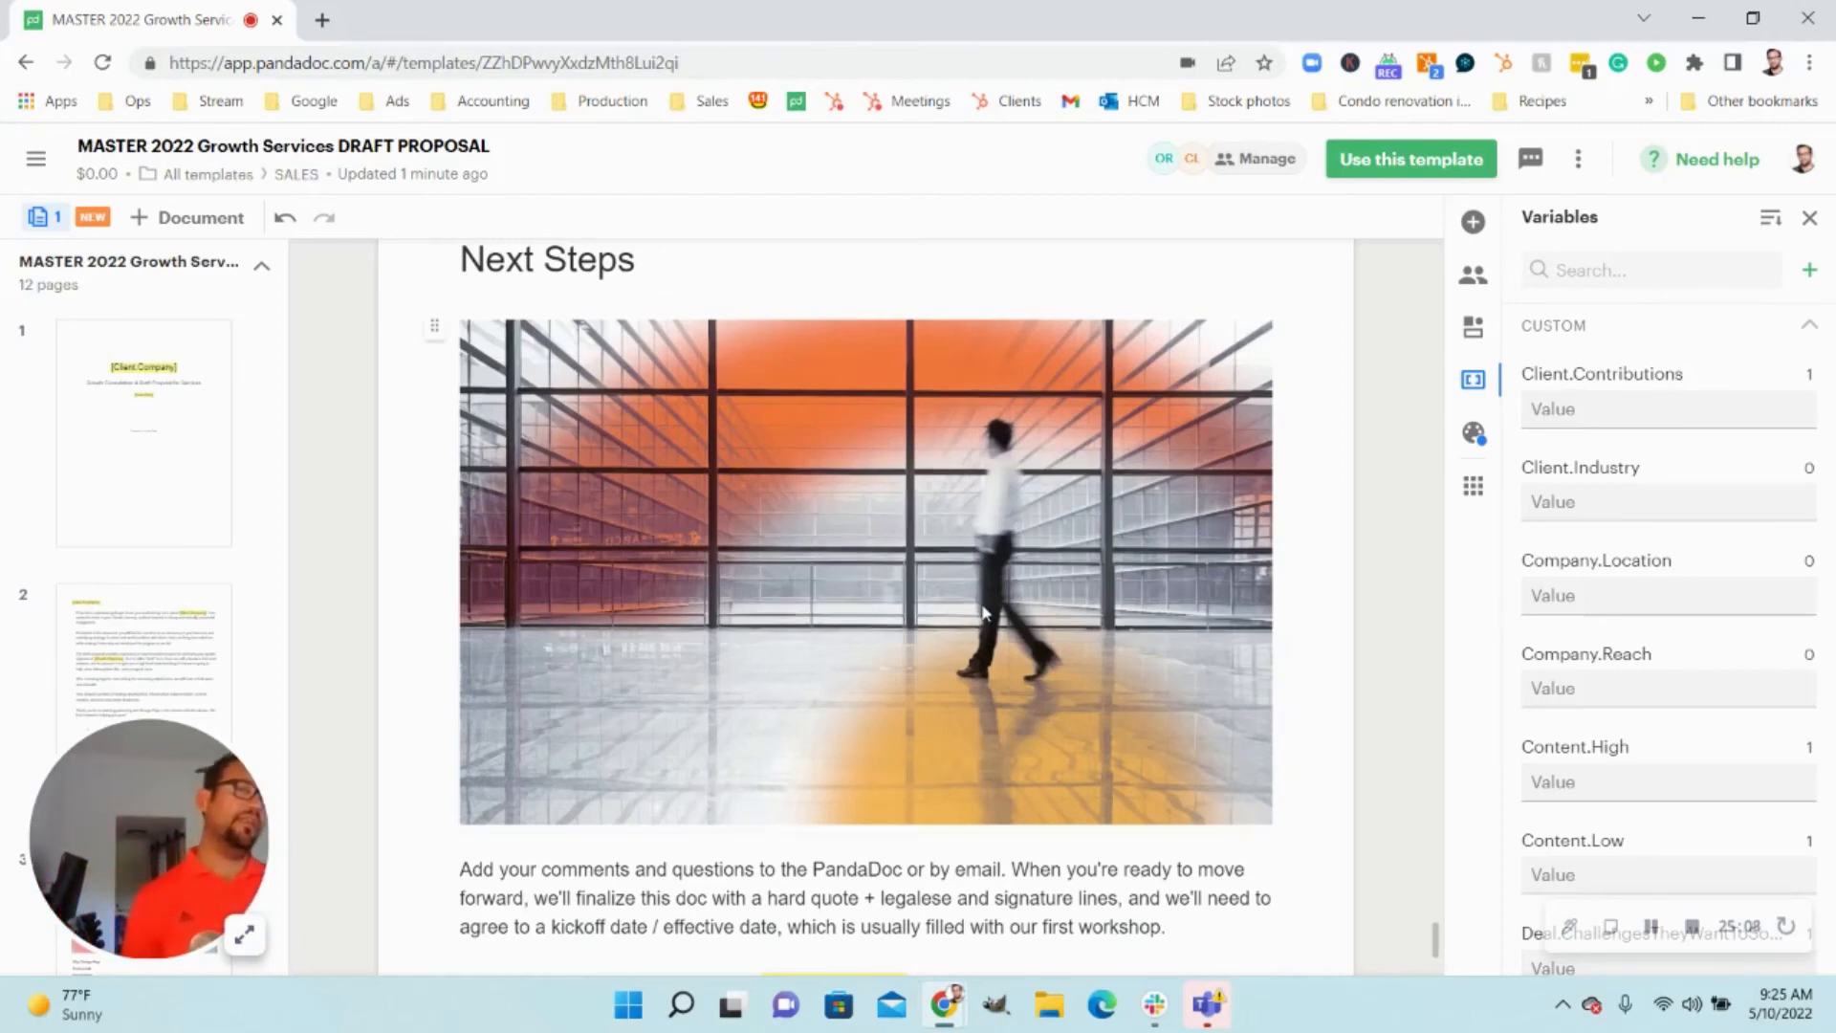
{"action": "scroll", "coordinate": [985, 667], "scroll_direction": "down", "scroll_amount": 5}
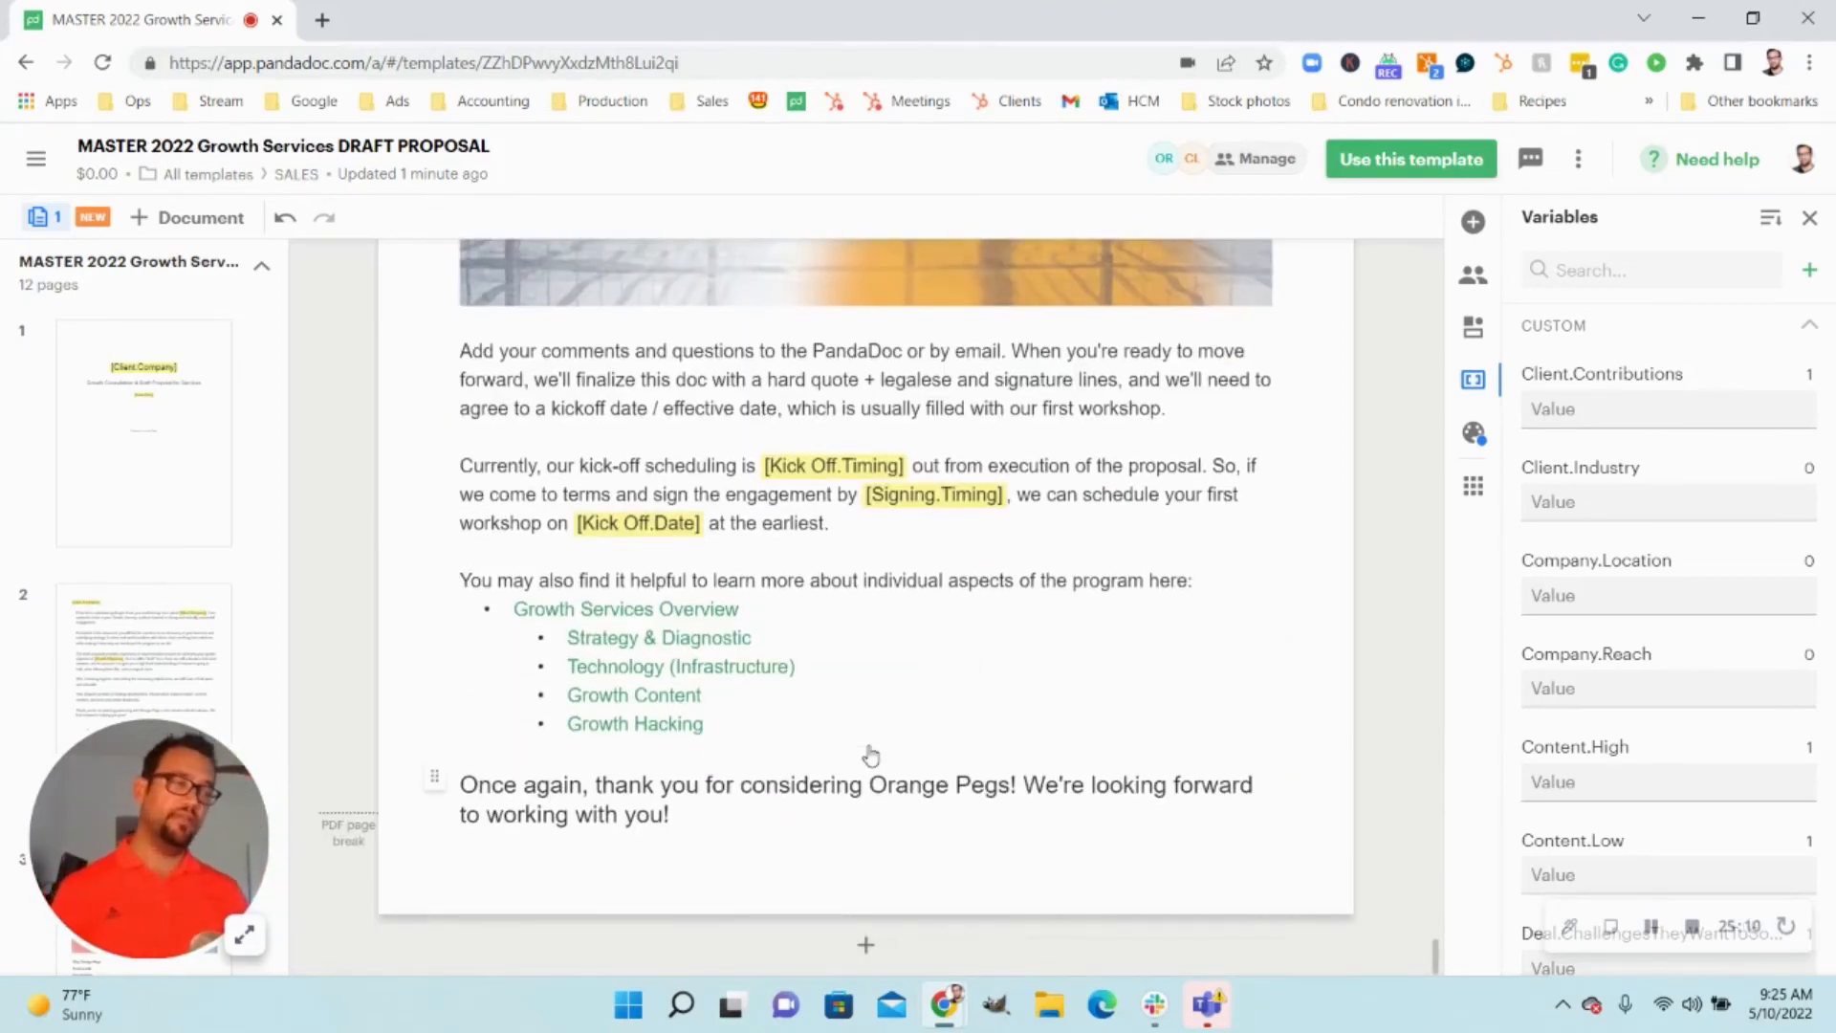
- Try adding the content library item found by searching "draft to final" after the Next Steps page, and undo the insertion
{"action": "left_click", "coordinate": [867, 947]}
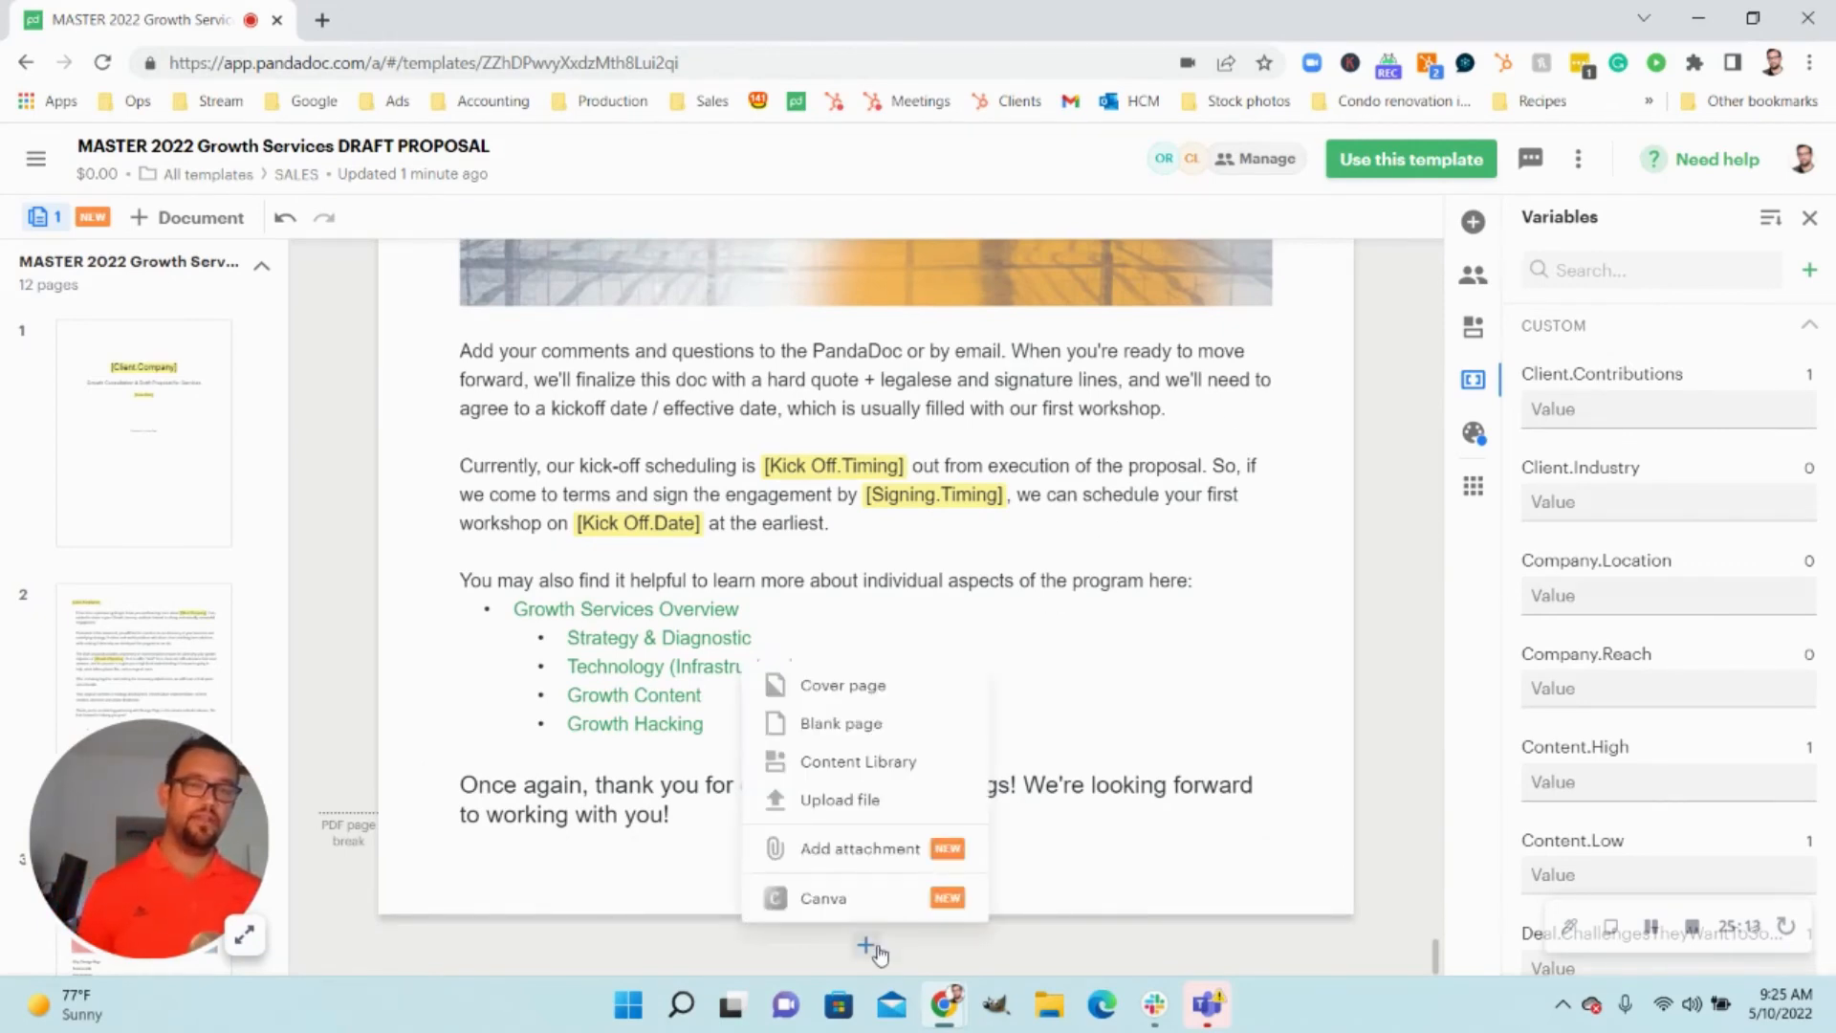
{"action": "left_click", "coordinate": [861, 770]}
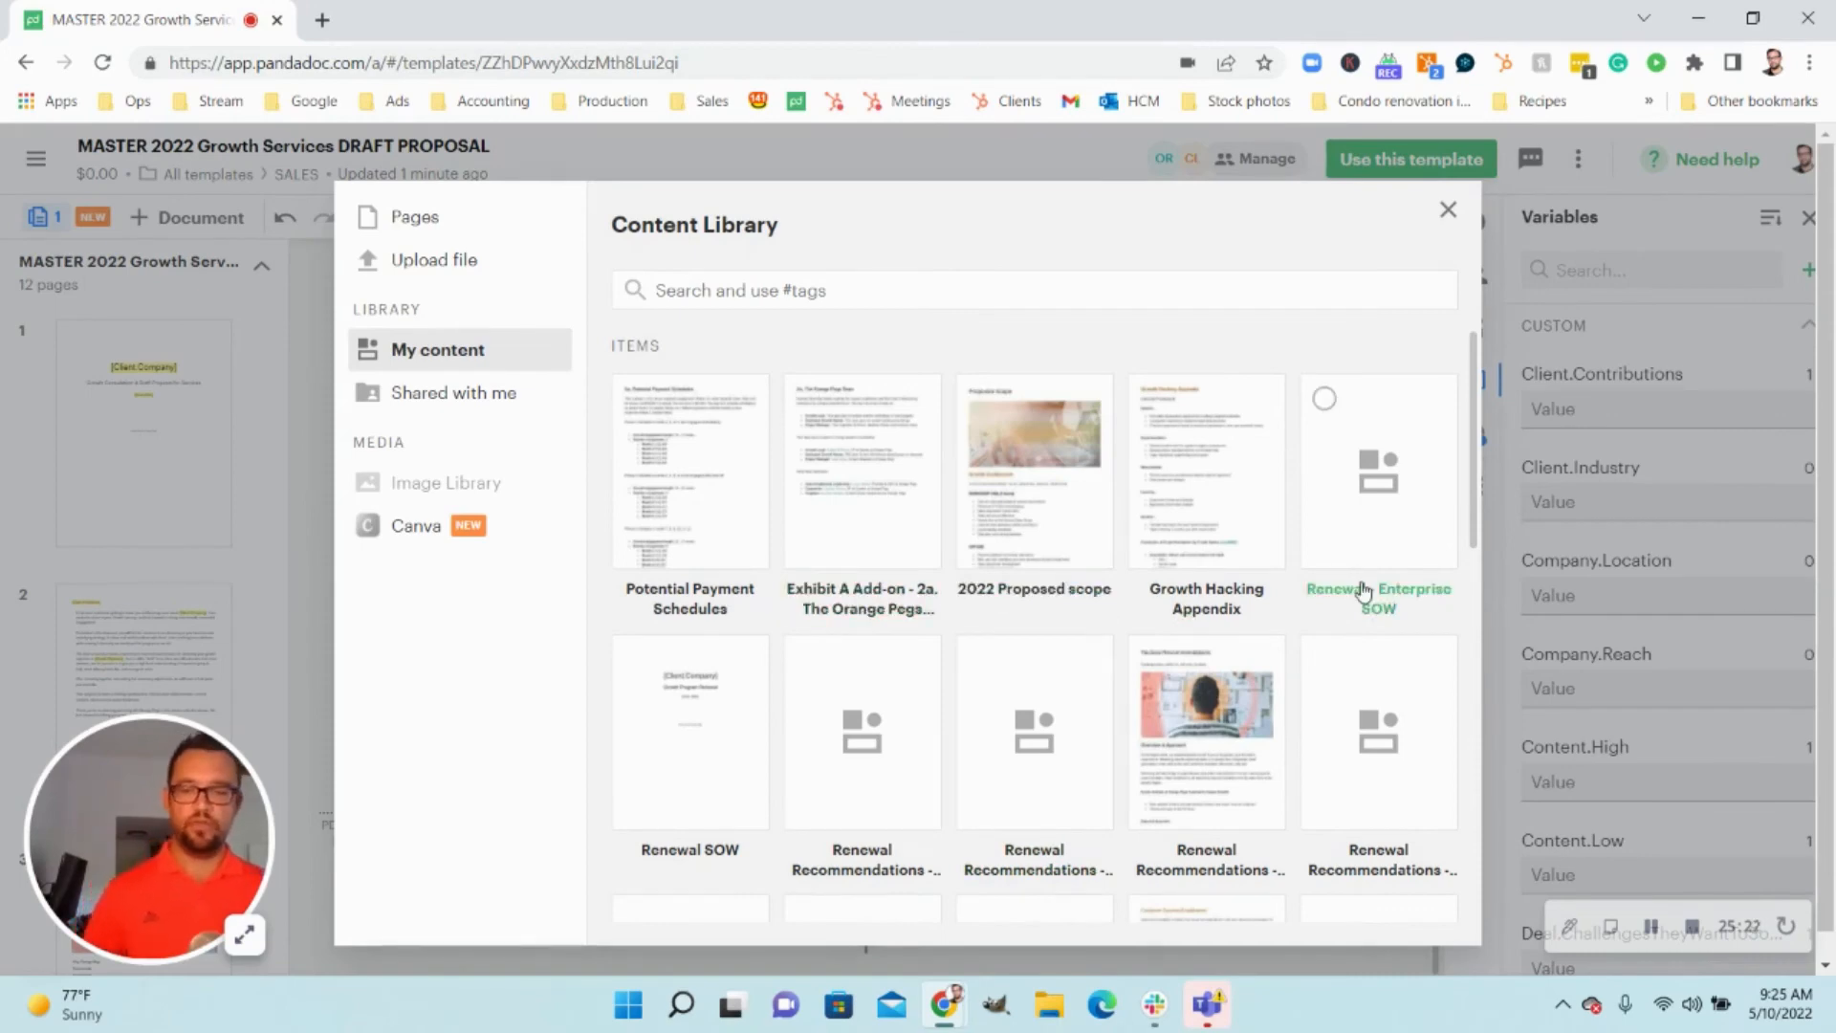
{"action": "type", "text": "draft"}
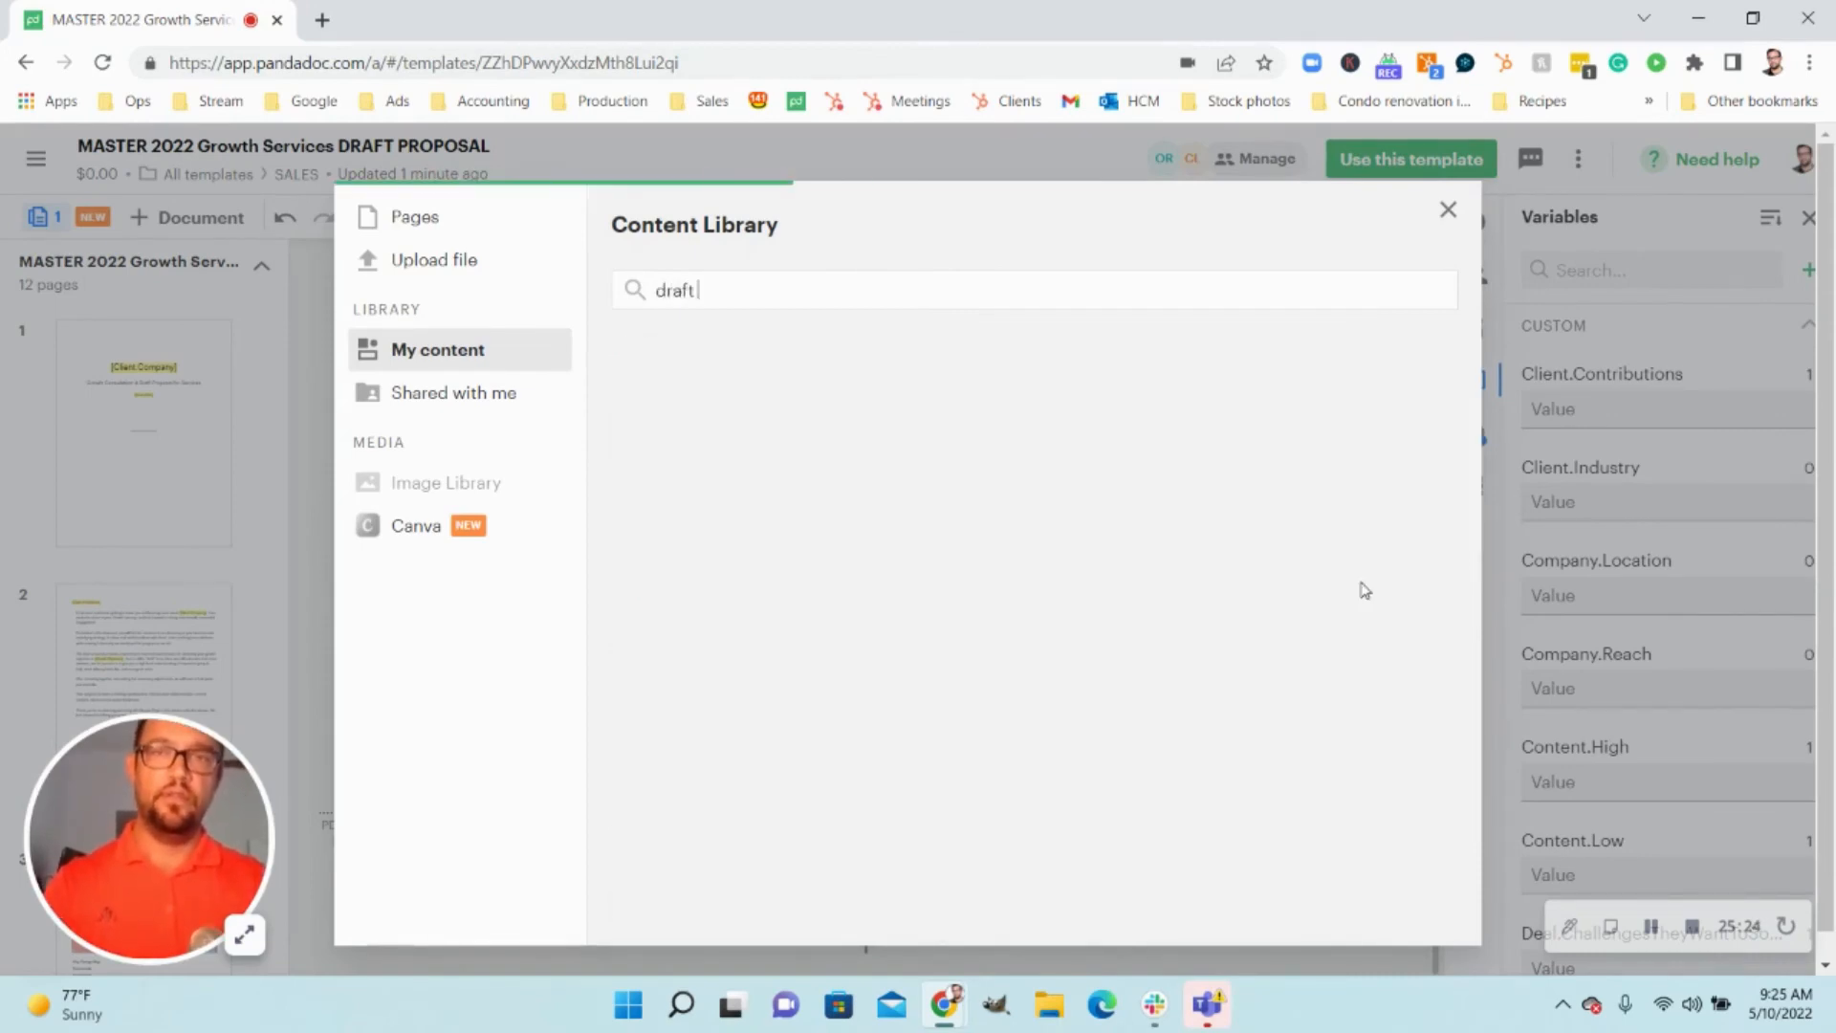
{"action": "type", "text": " to final"}
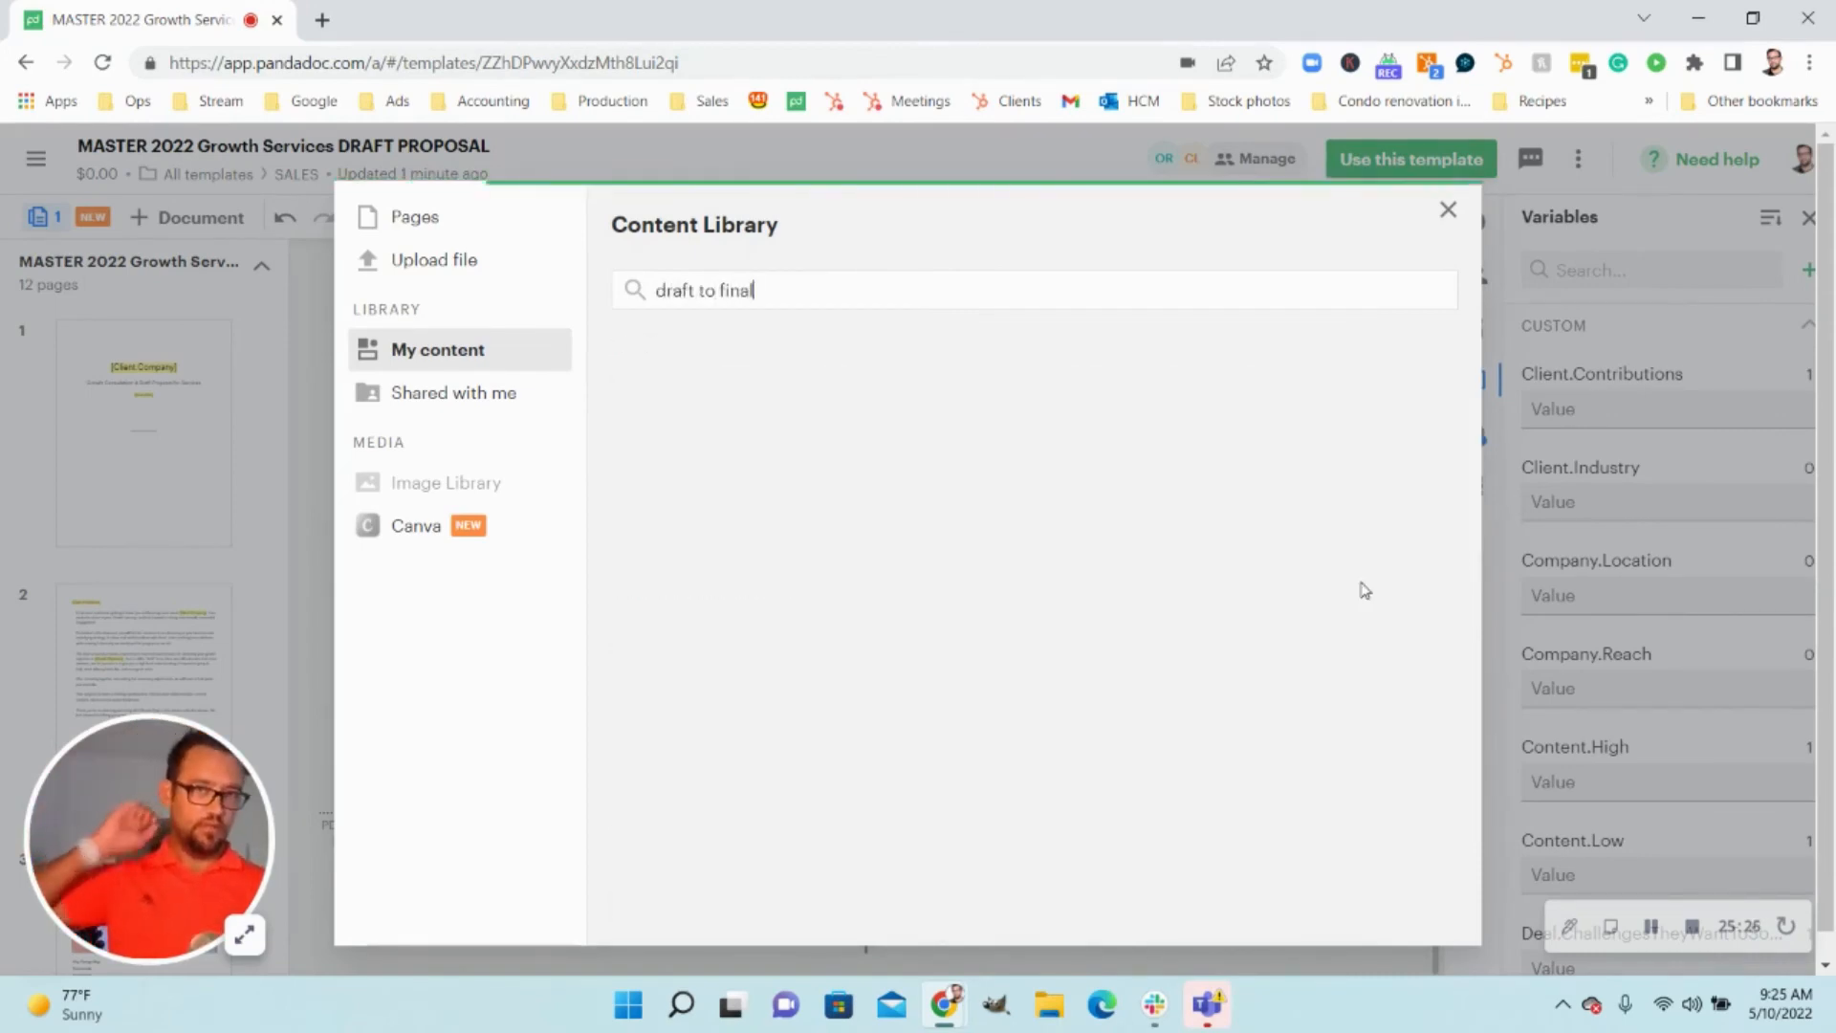
{"action": "left_click", "coordinate": [904, 535]}
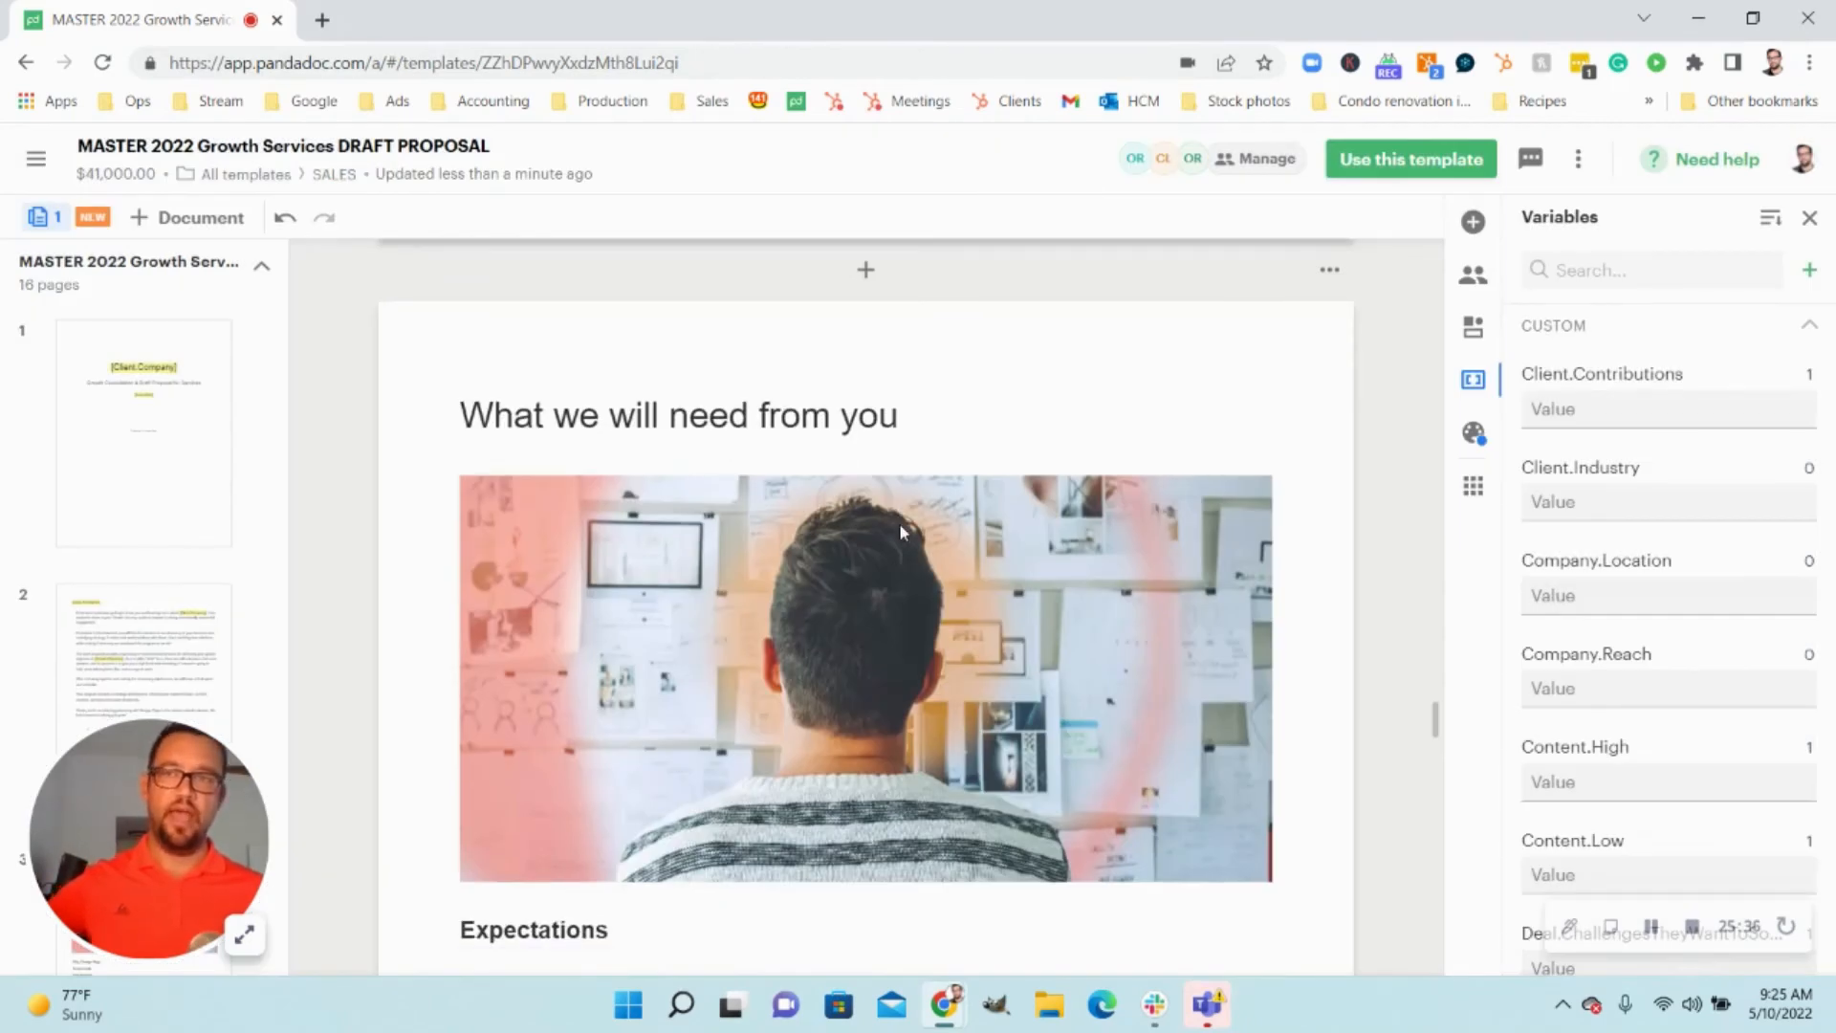
{"action": "scroll", "coordinate": [1417, 417], "scroll_direction": "up", "scroll_amount": 1}
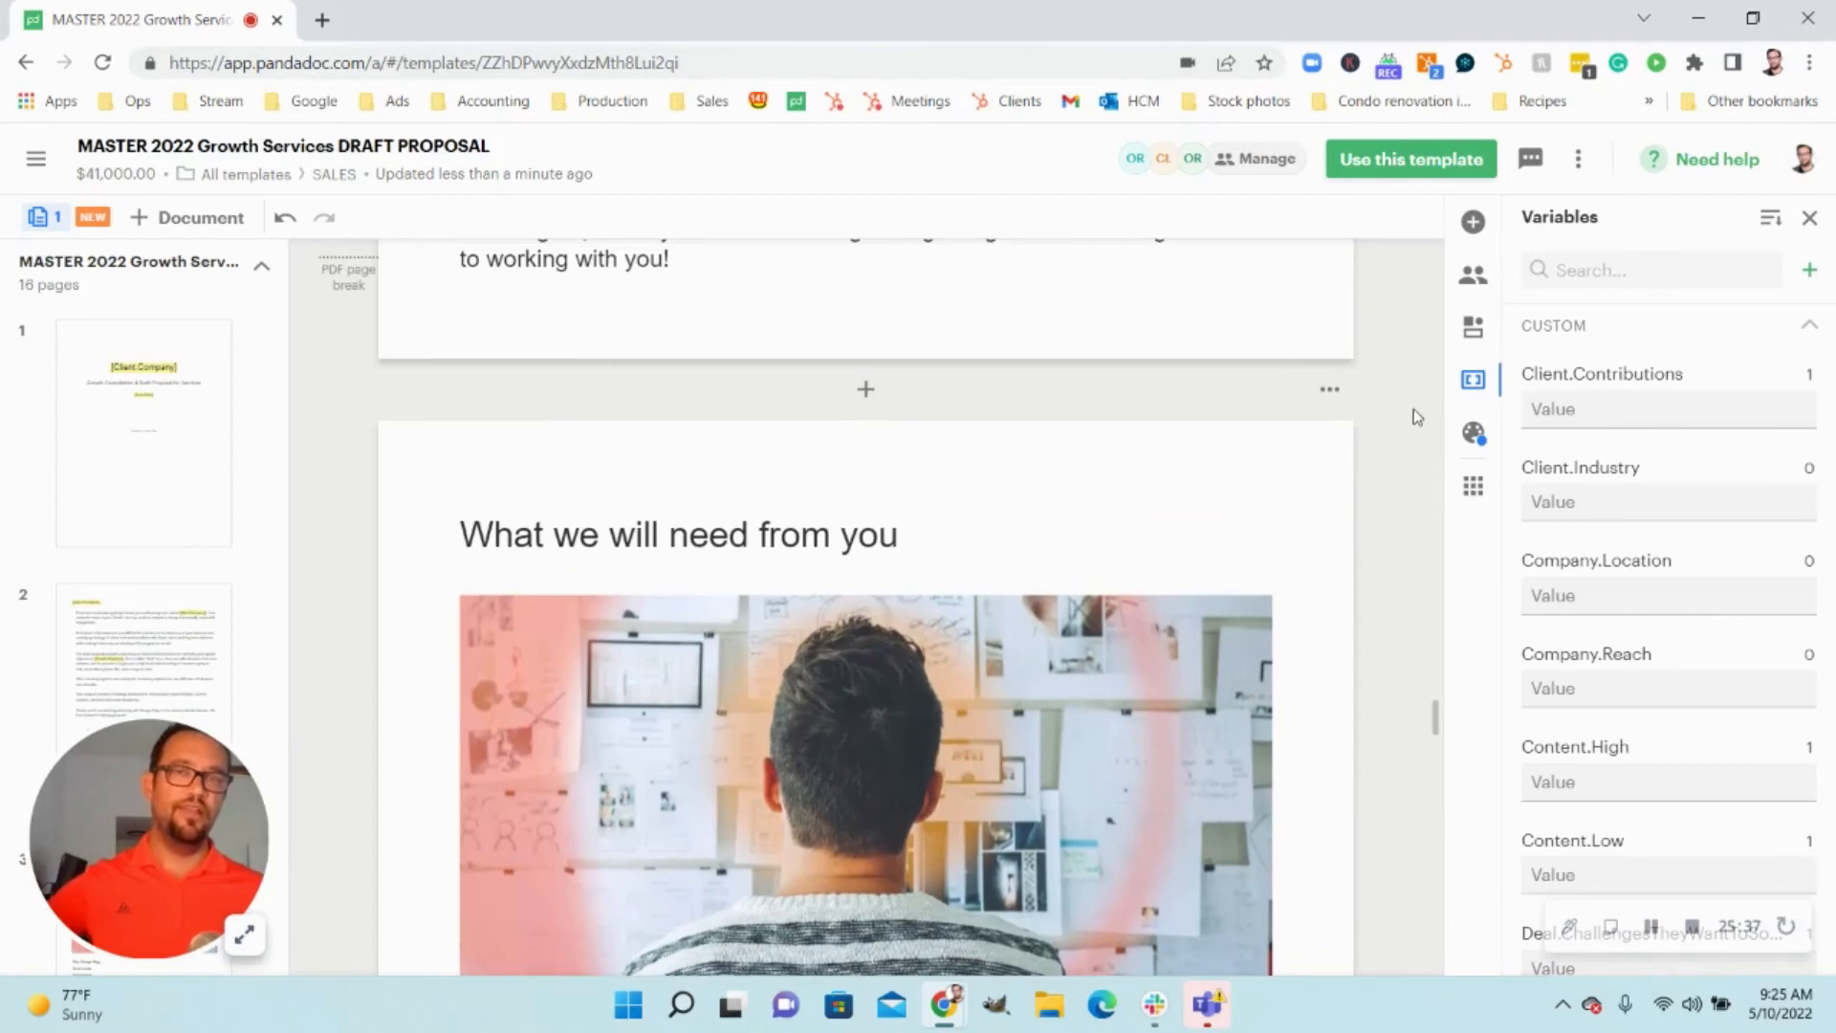
{"action": "left_click", "coordinate": [283, 223]}
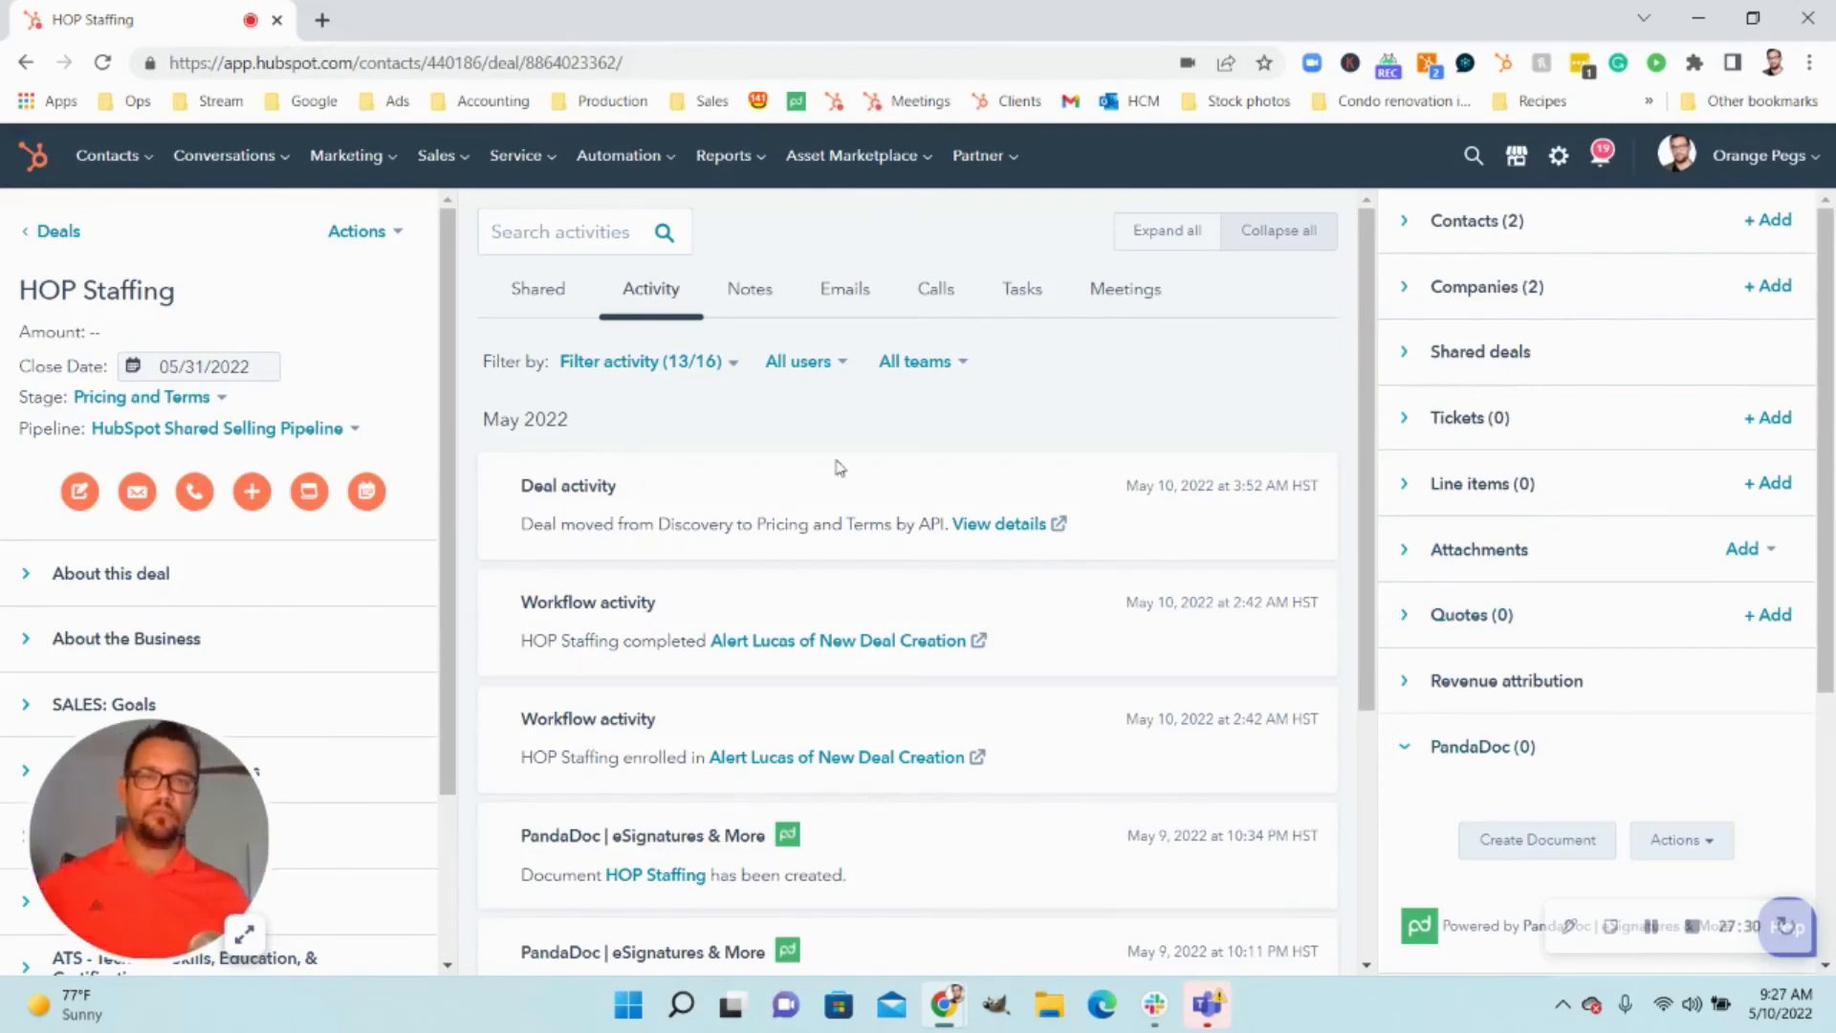
- In HubSpot, create a PandaDoc document for the HOP Staffing deal from the MASTER 2022 Growth Services DRAFT PROPOSAL template
{"action": "scroll", "coordinate": [1578, 760], "scroll_direction": "down", "scroll_amount": 2}
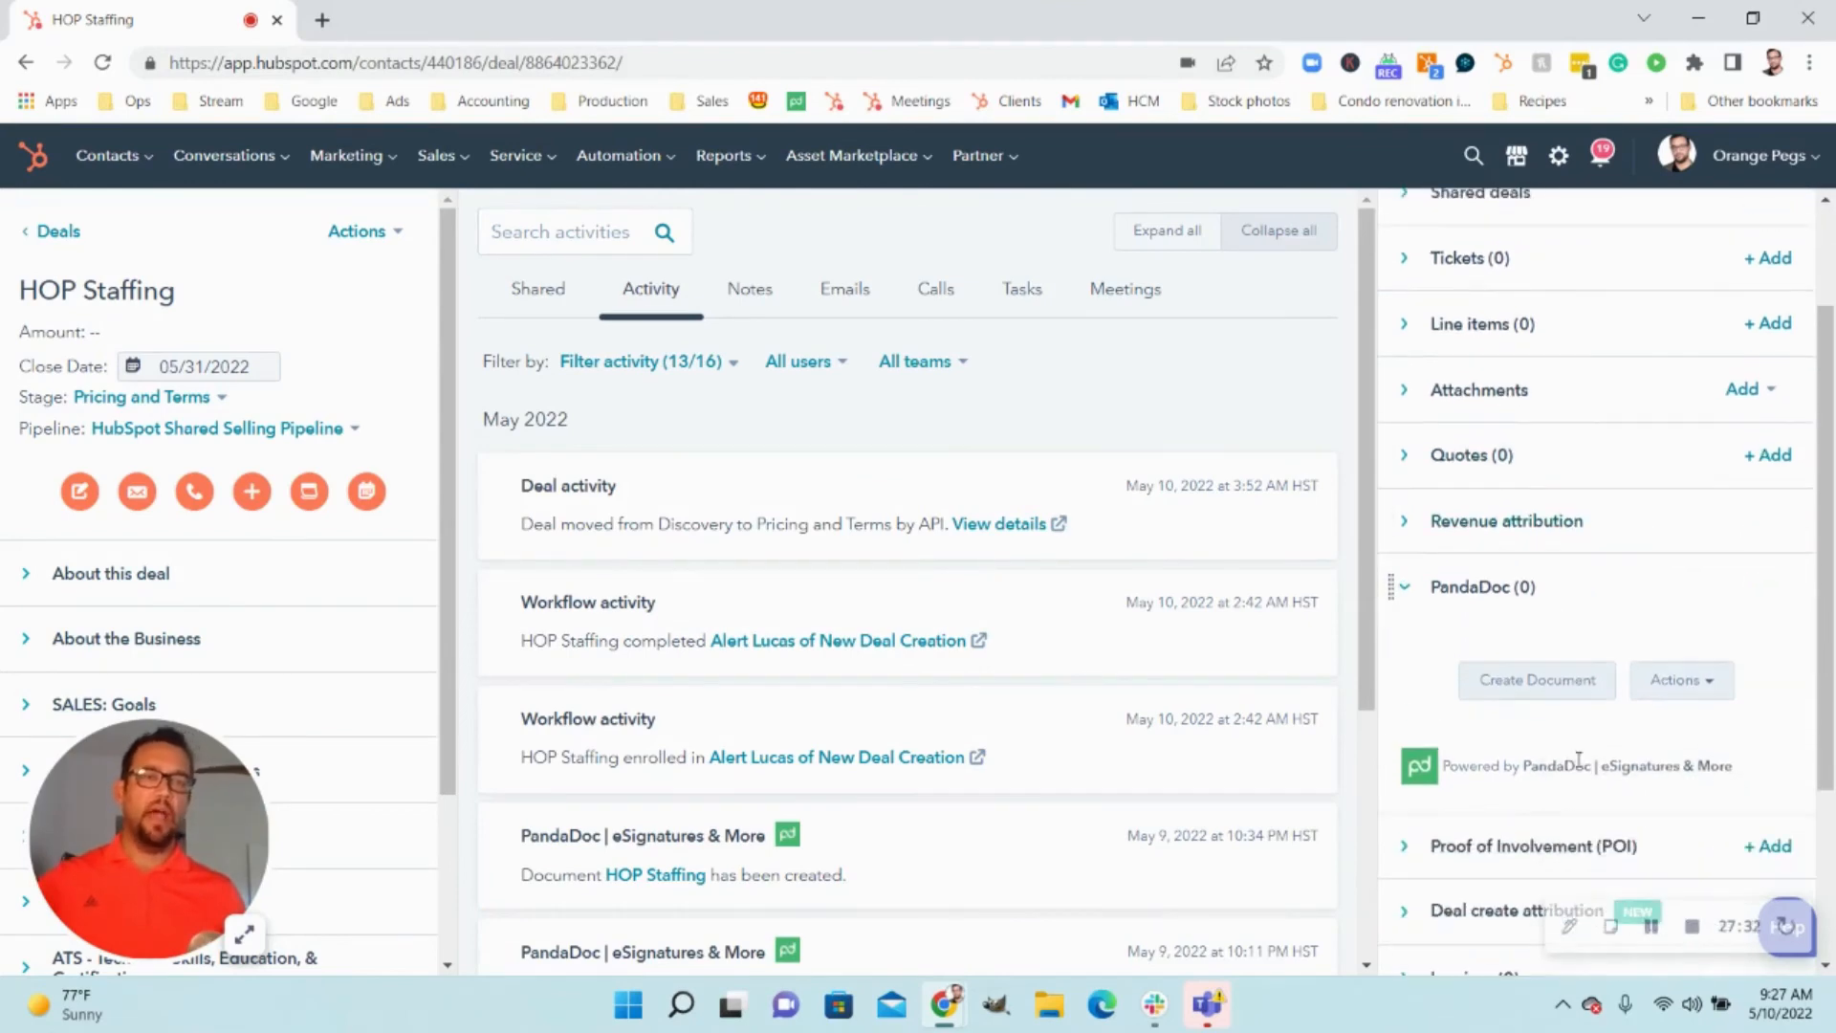
{"action": "left_click", "coordinate": [1540, 681]}
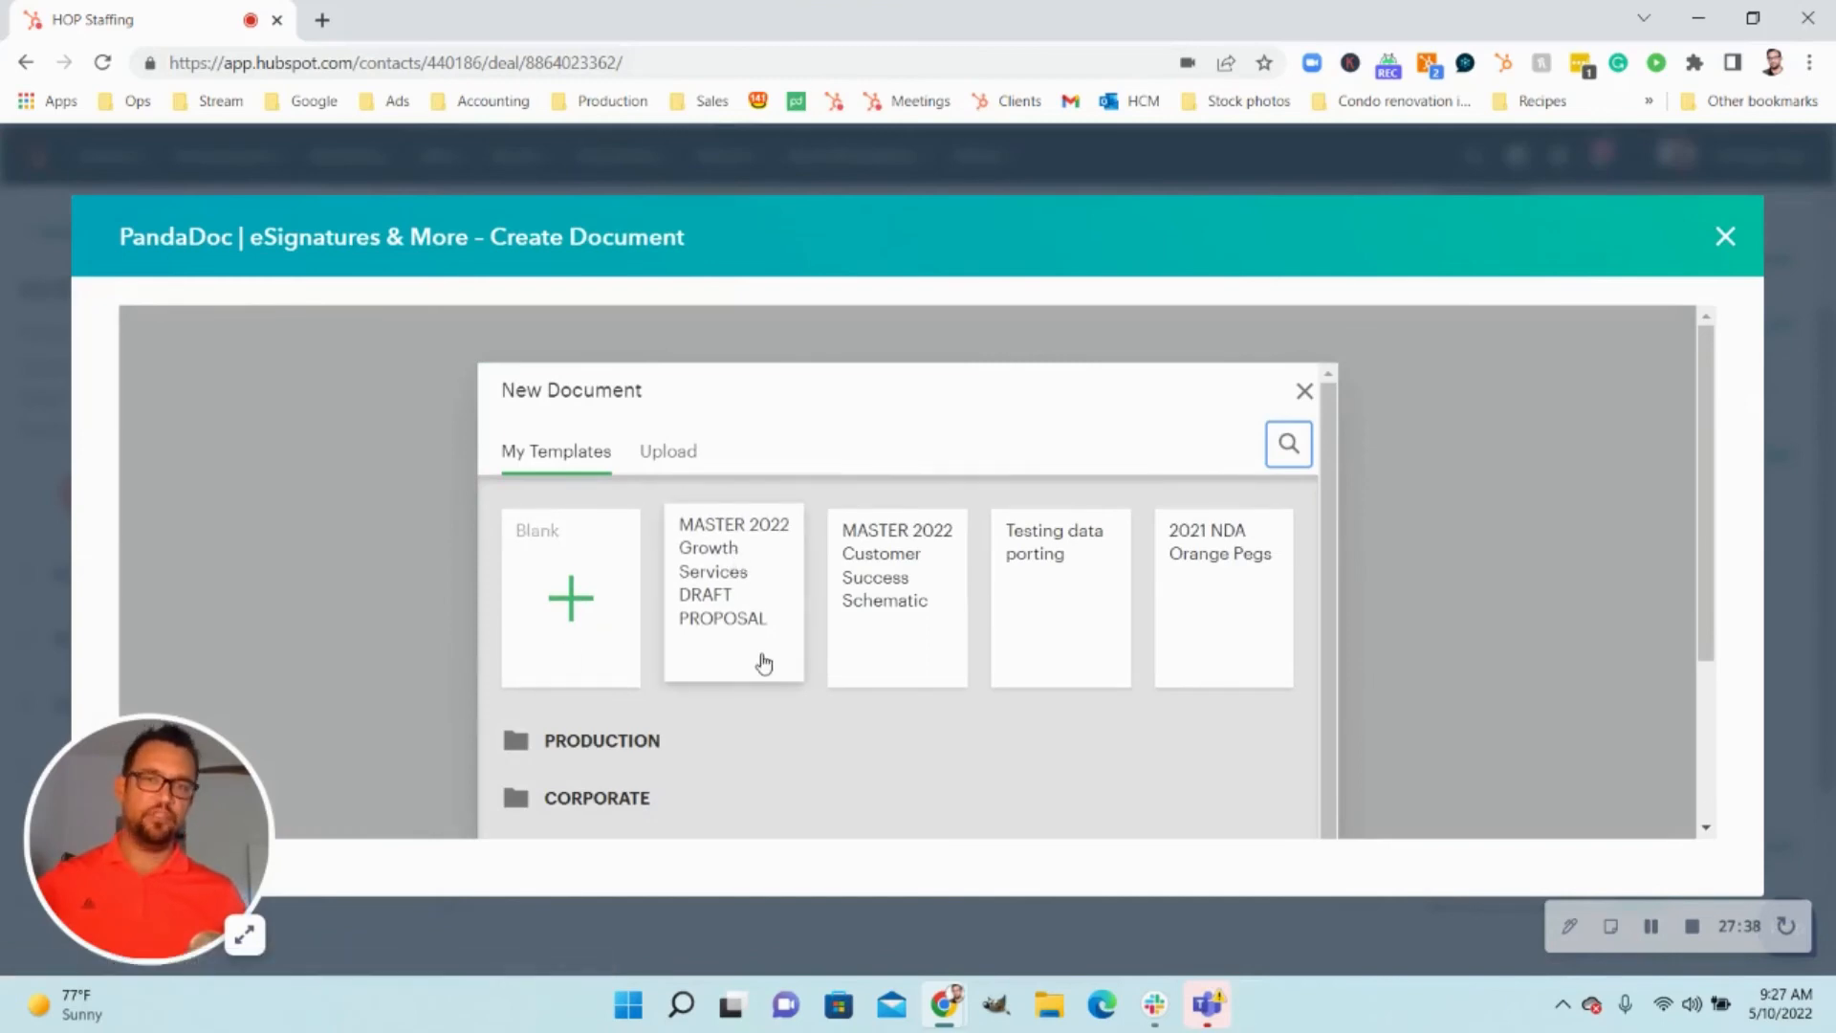
{"action": "left_click", "coordinate": [737, 624]}
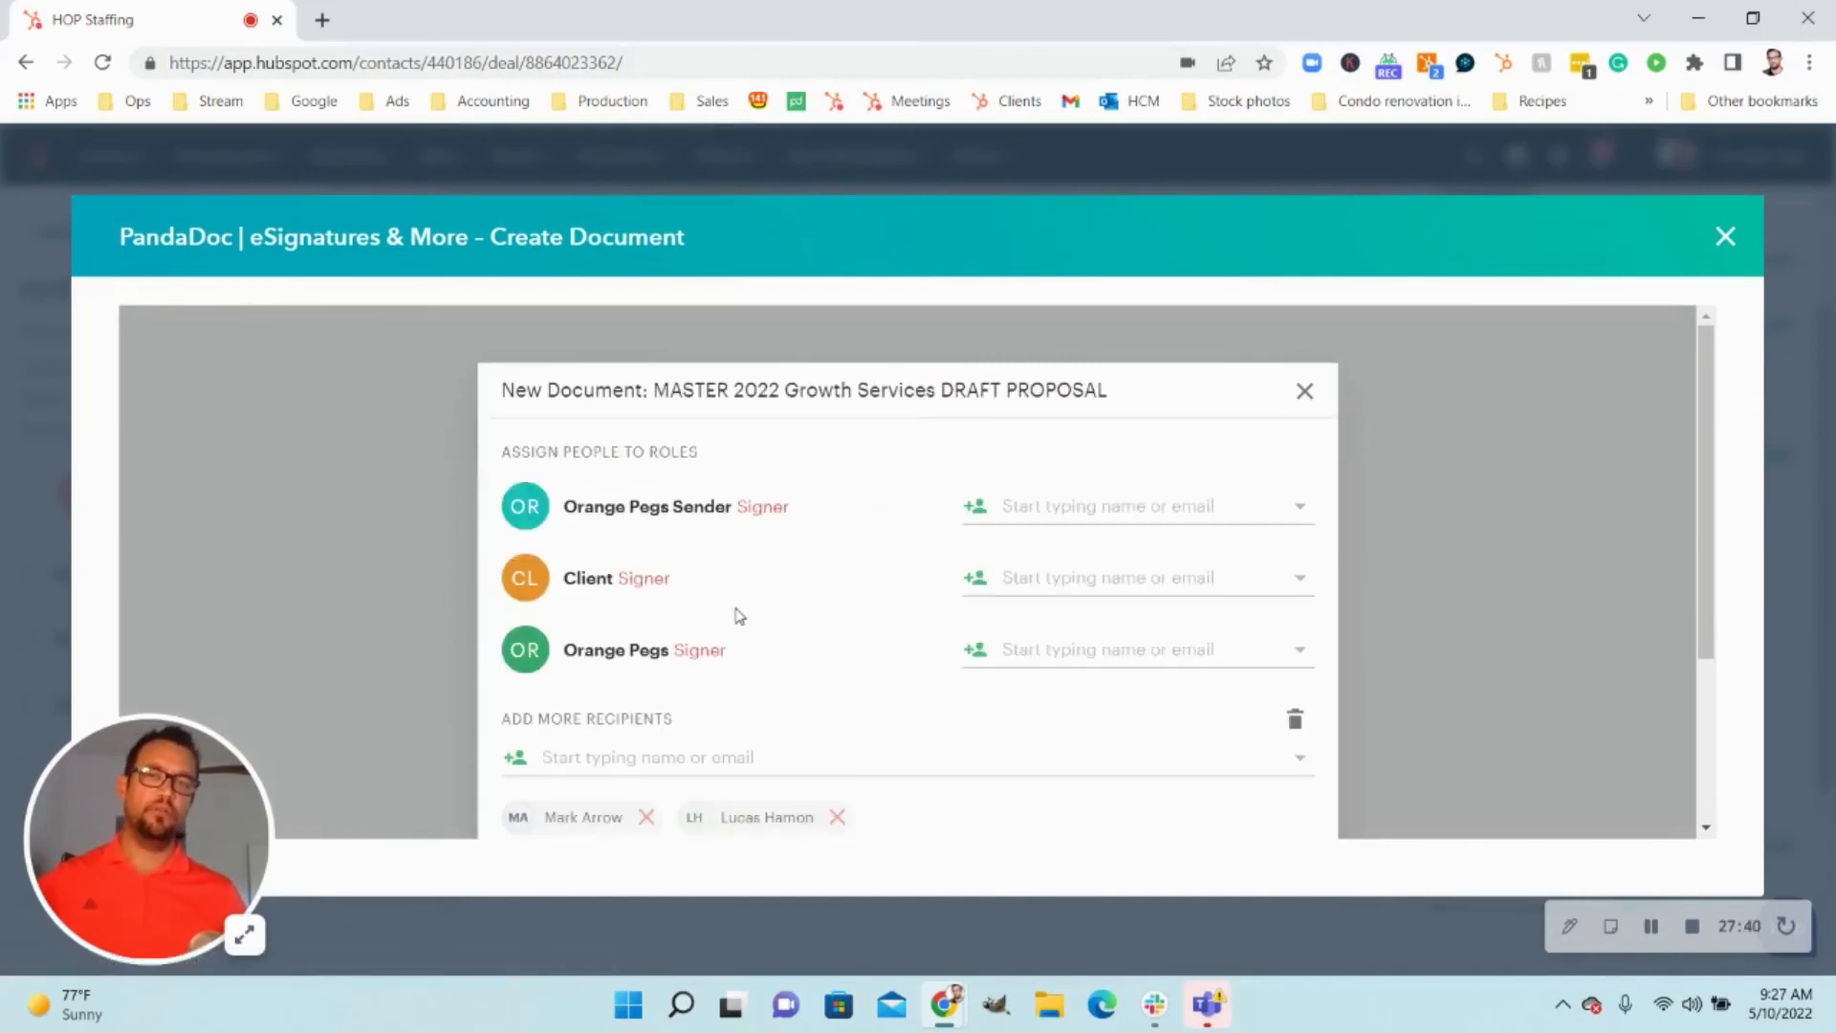
- Assign the sender's own contact to the Orange Pegs Sender, Client and Orange Pegs signer roles, and open the document for editing
{"action": "left_click", "coordinate": [1059, 502]}
{"action": "left_click", "coordinate": [1049, 603]}
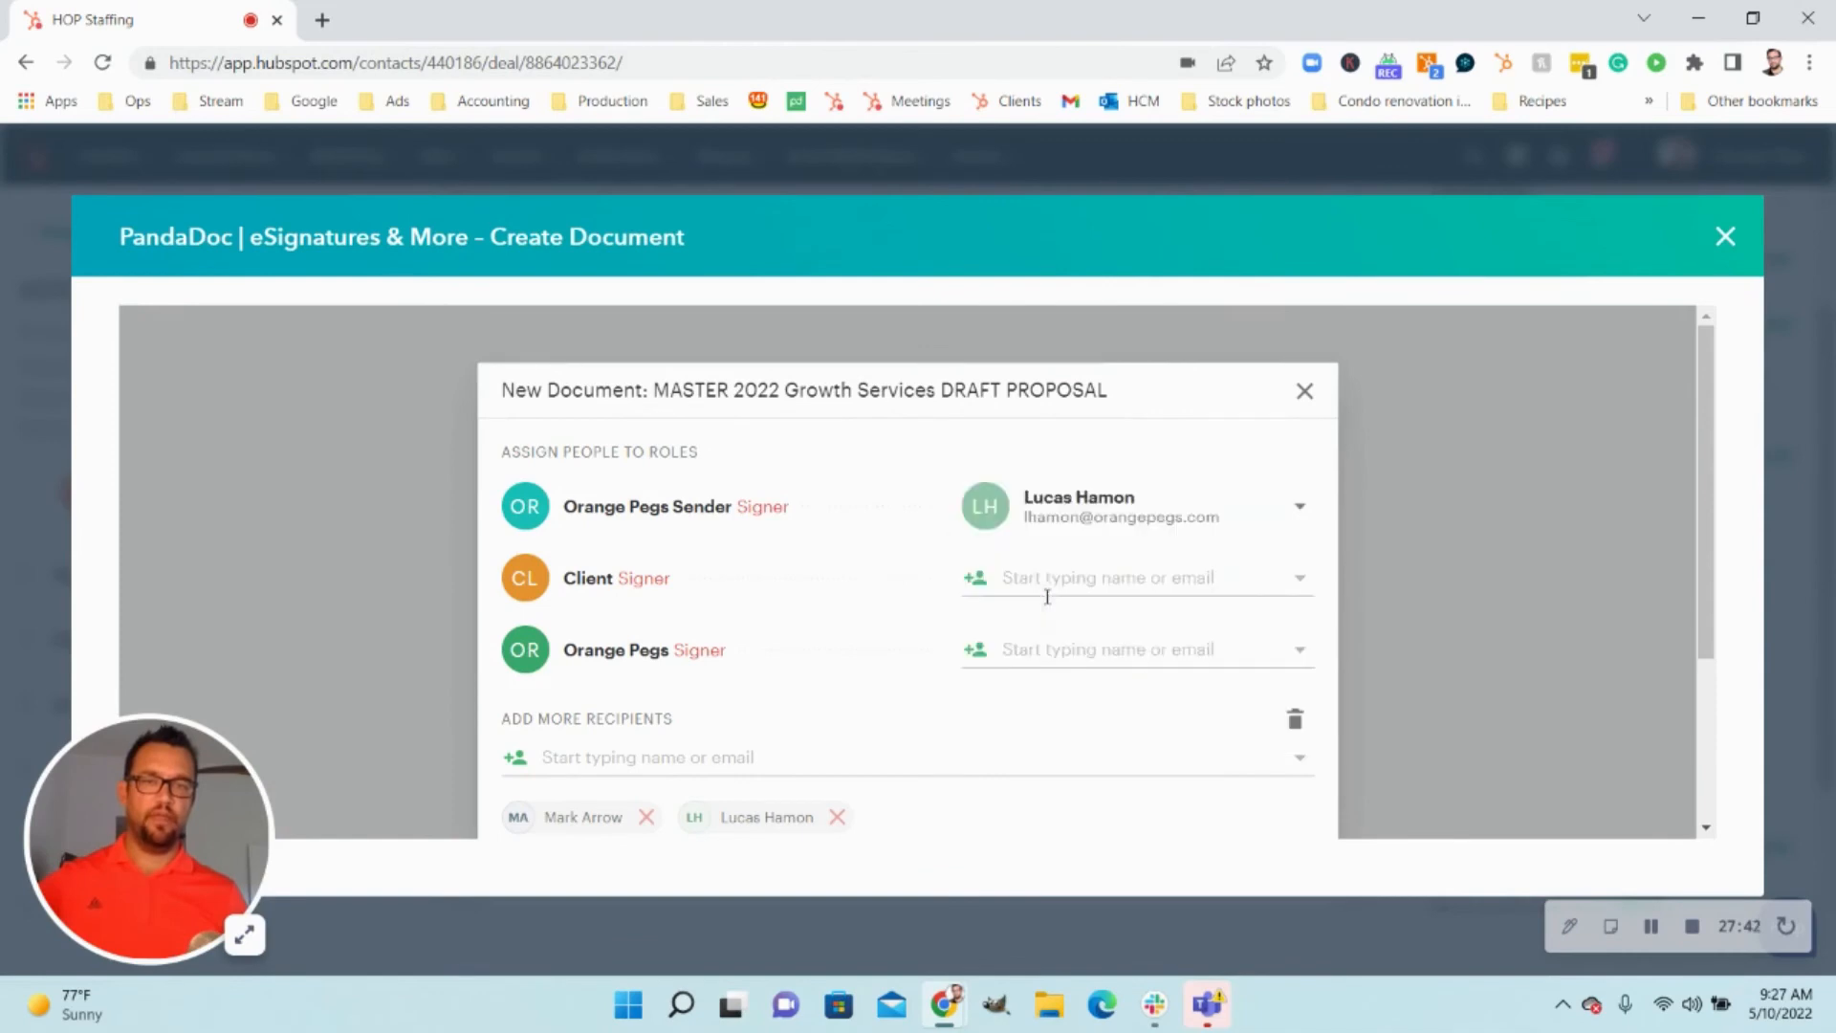
{"action": "left_click", "coordinate": [1056, 567]}
{"action": "left_click", "coordinate": [1045, 693]}
{"action": "left_click", "coordinate": [1044, 646]}
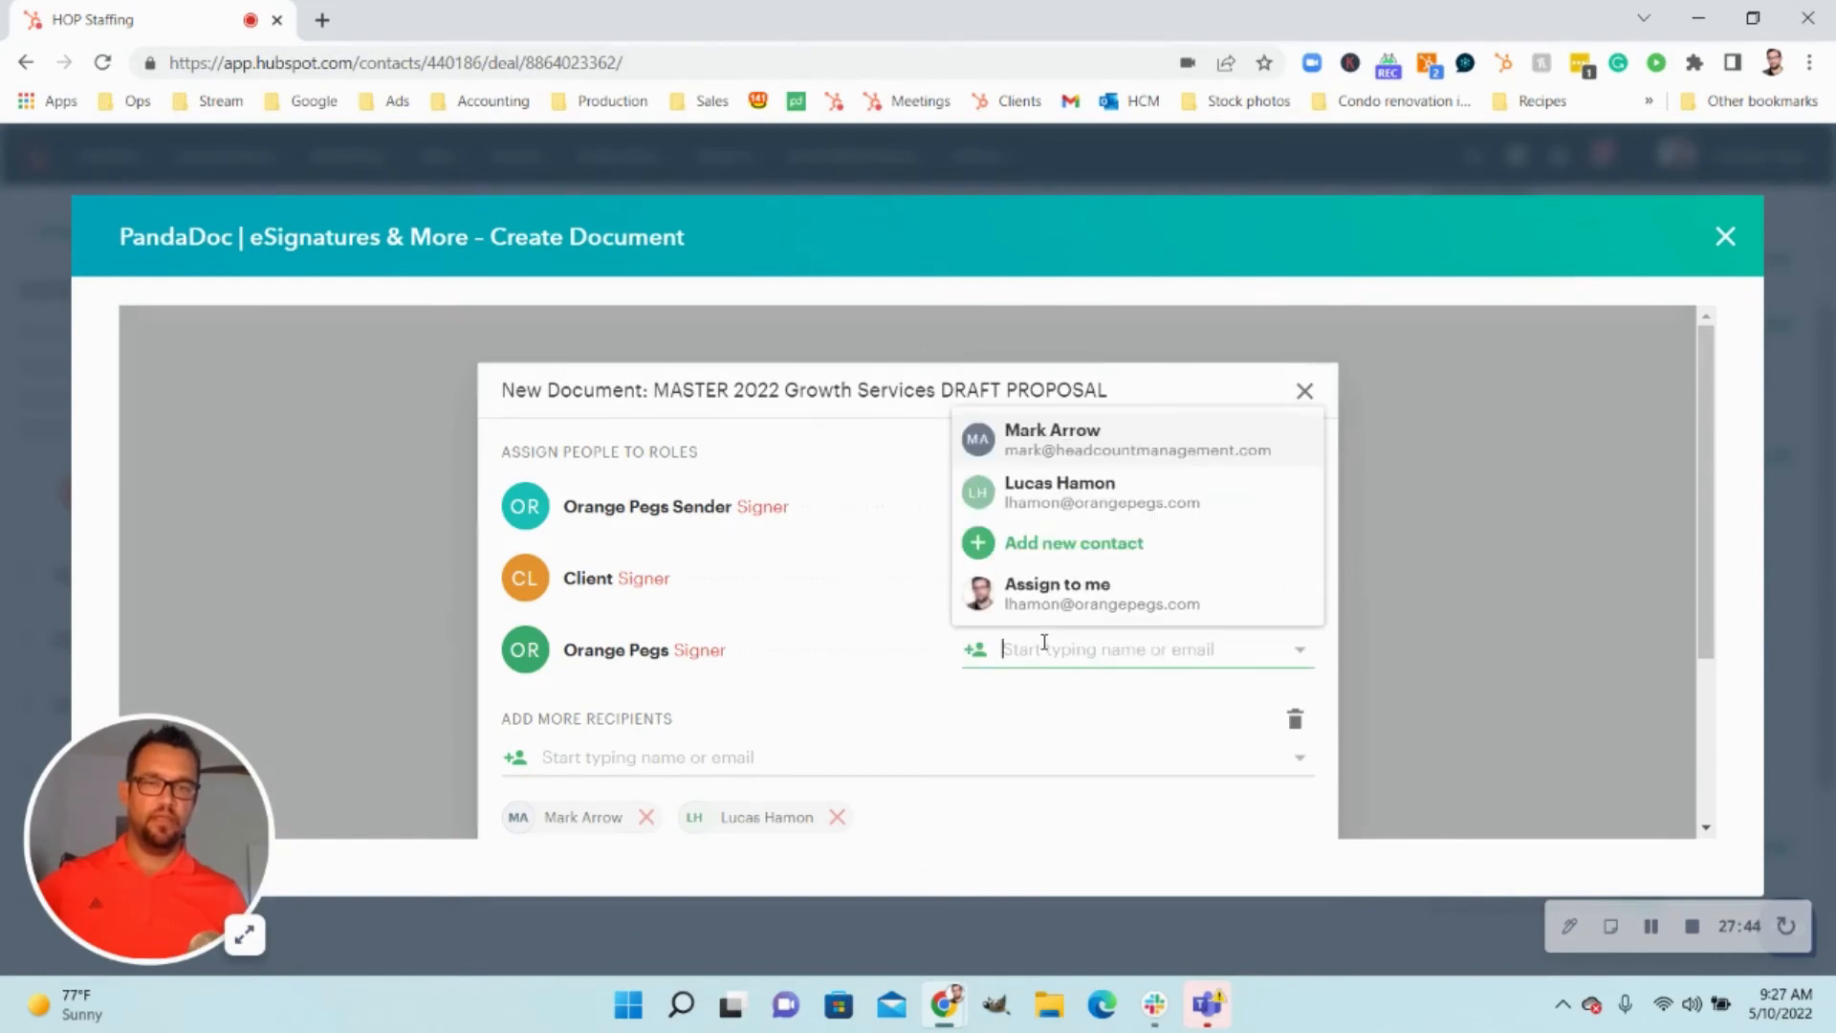
{"action": "left_click", "coordinate": [1065, 575]}
{"action": "scroll", "coordinate": [1250, 610], "scroll_direction": "down", "scroll_amount": 3}
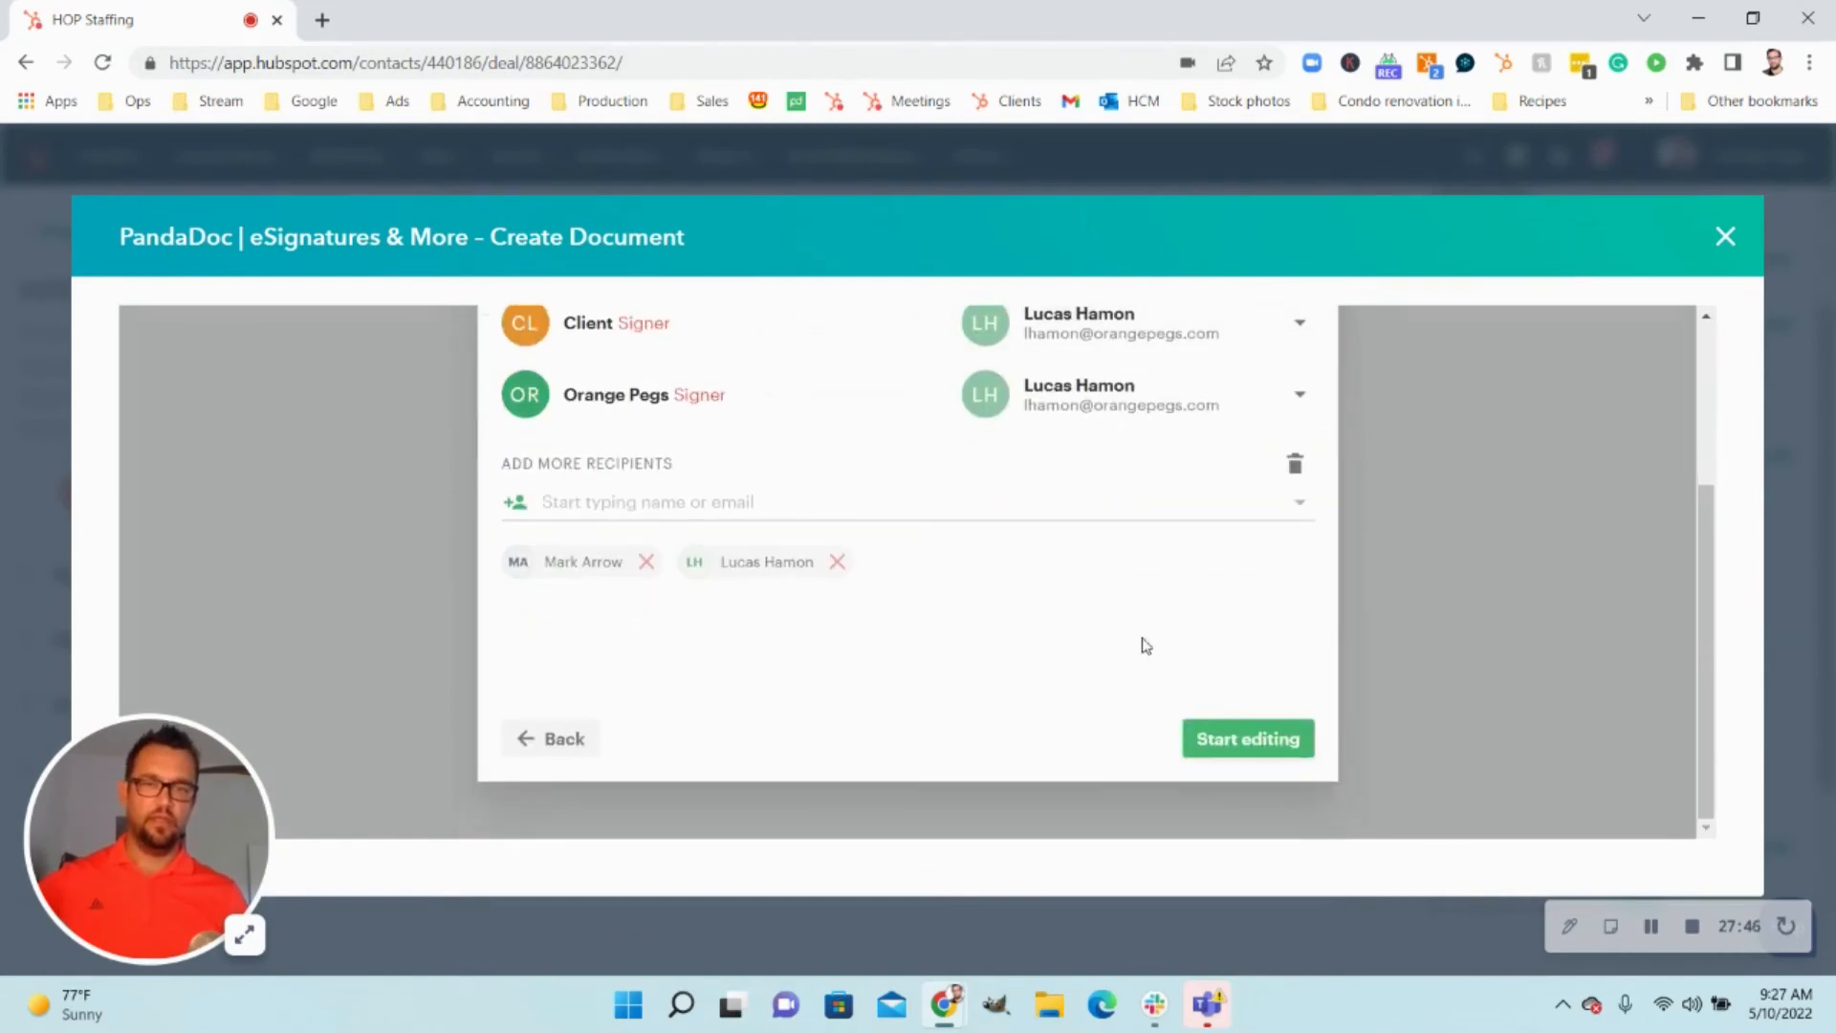
{"action": "left_click", "coordinate": [1216, 738]}
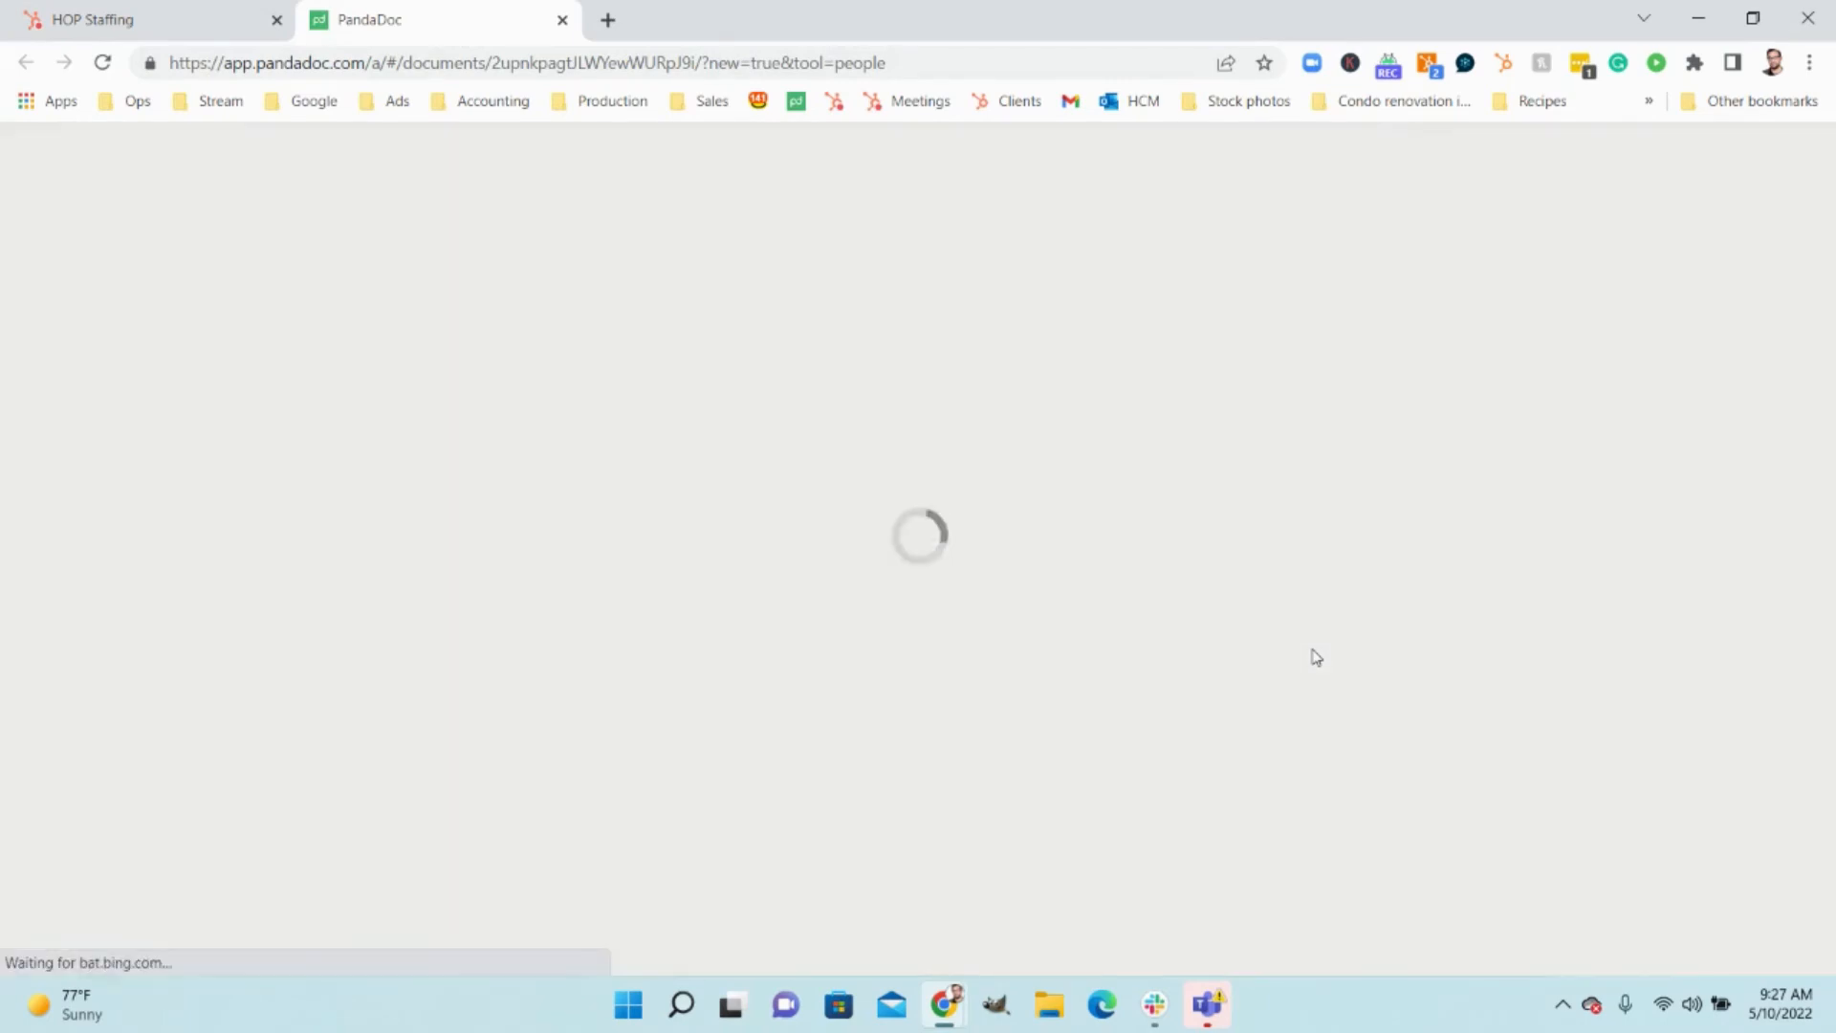
- Check the new document on the HubSpot deal record and examine its cover page's company name and Issue.Date variables
{"action": "left_click", "coordinate": [229, 9]}
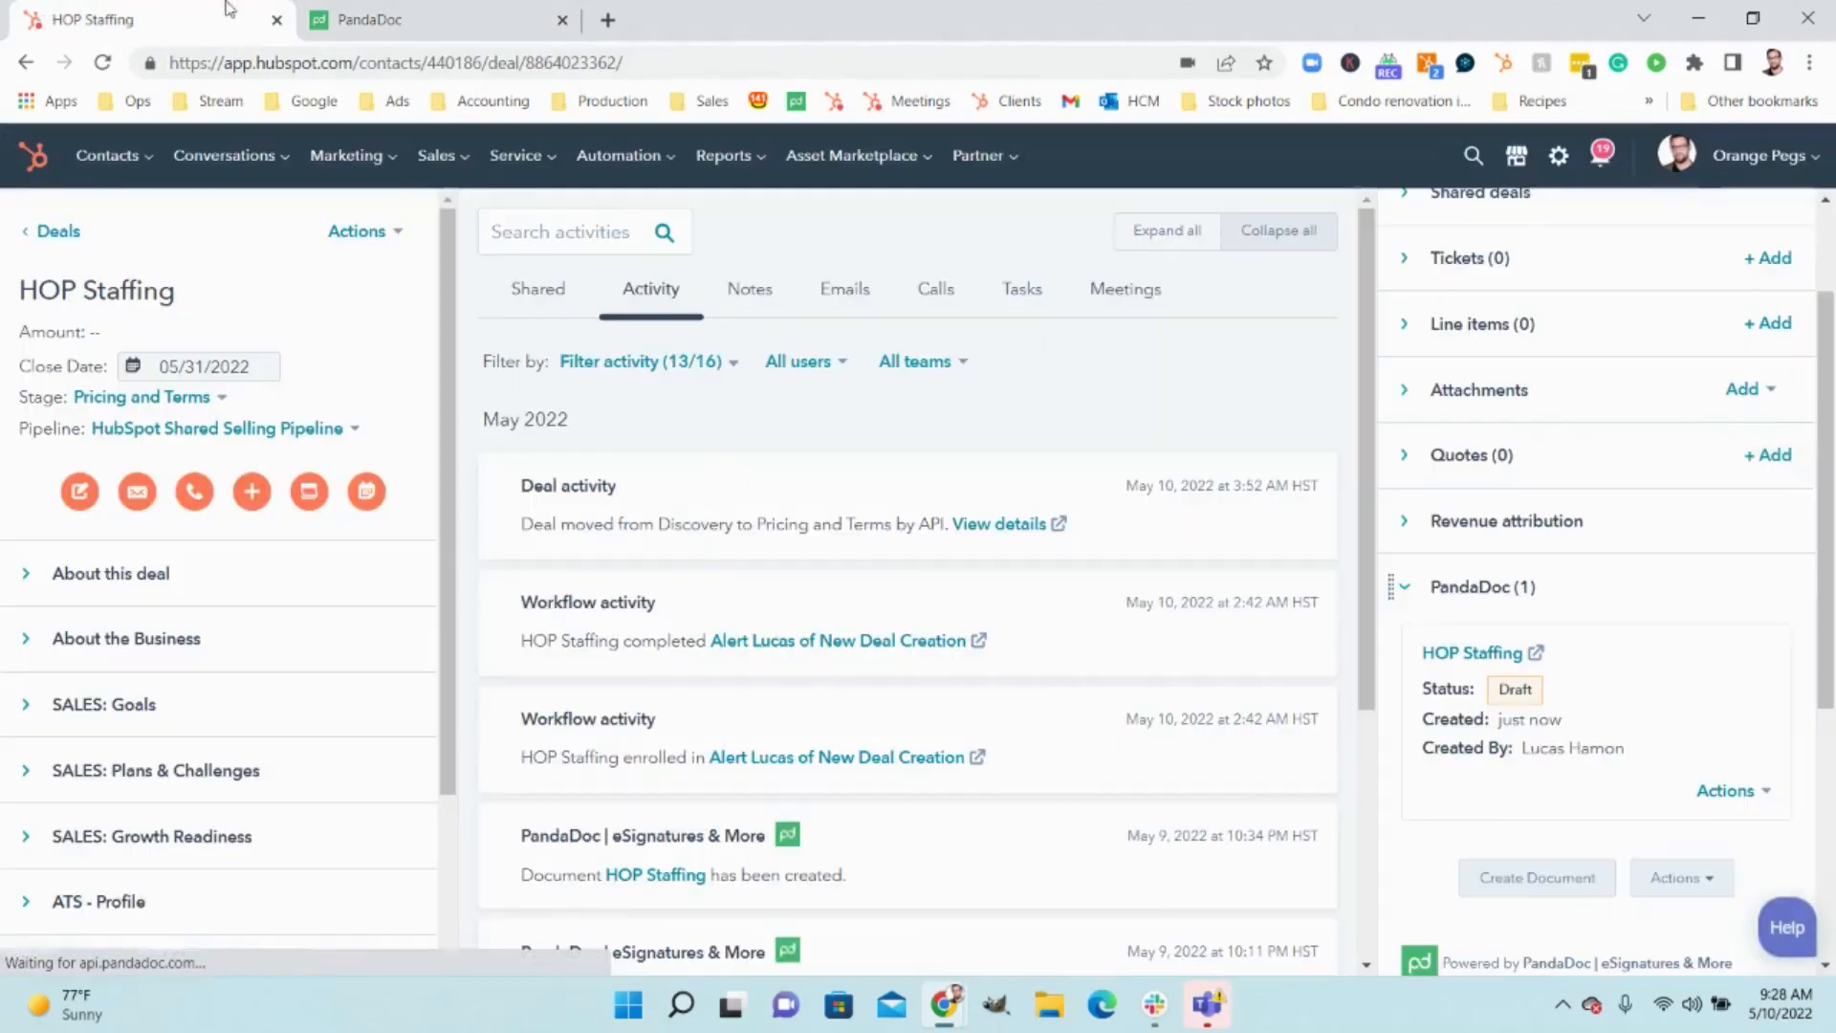
{"action": "left_click", "coordinate": [413, 11]}
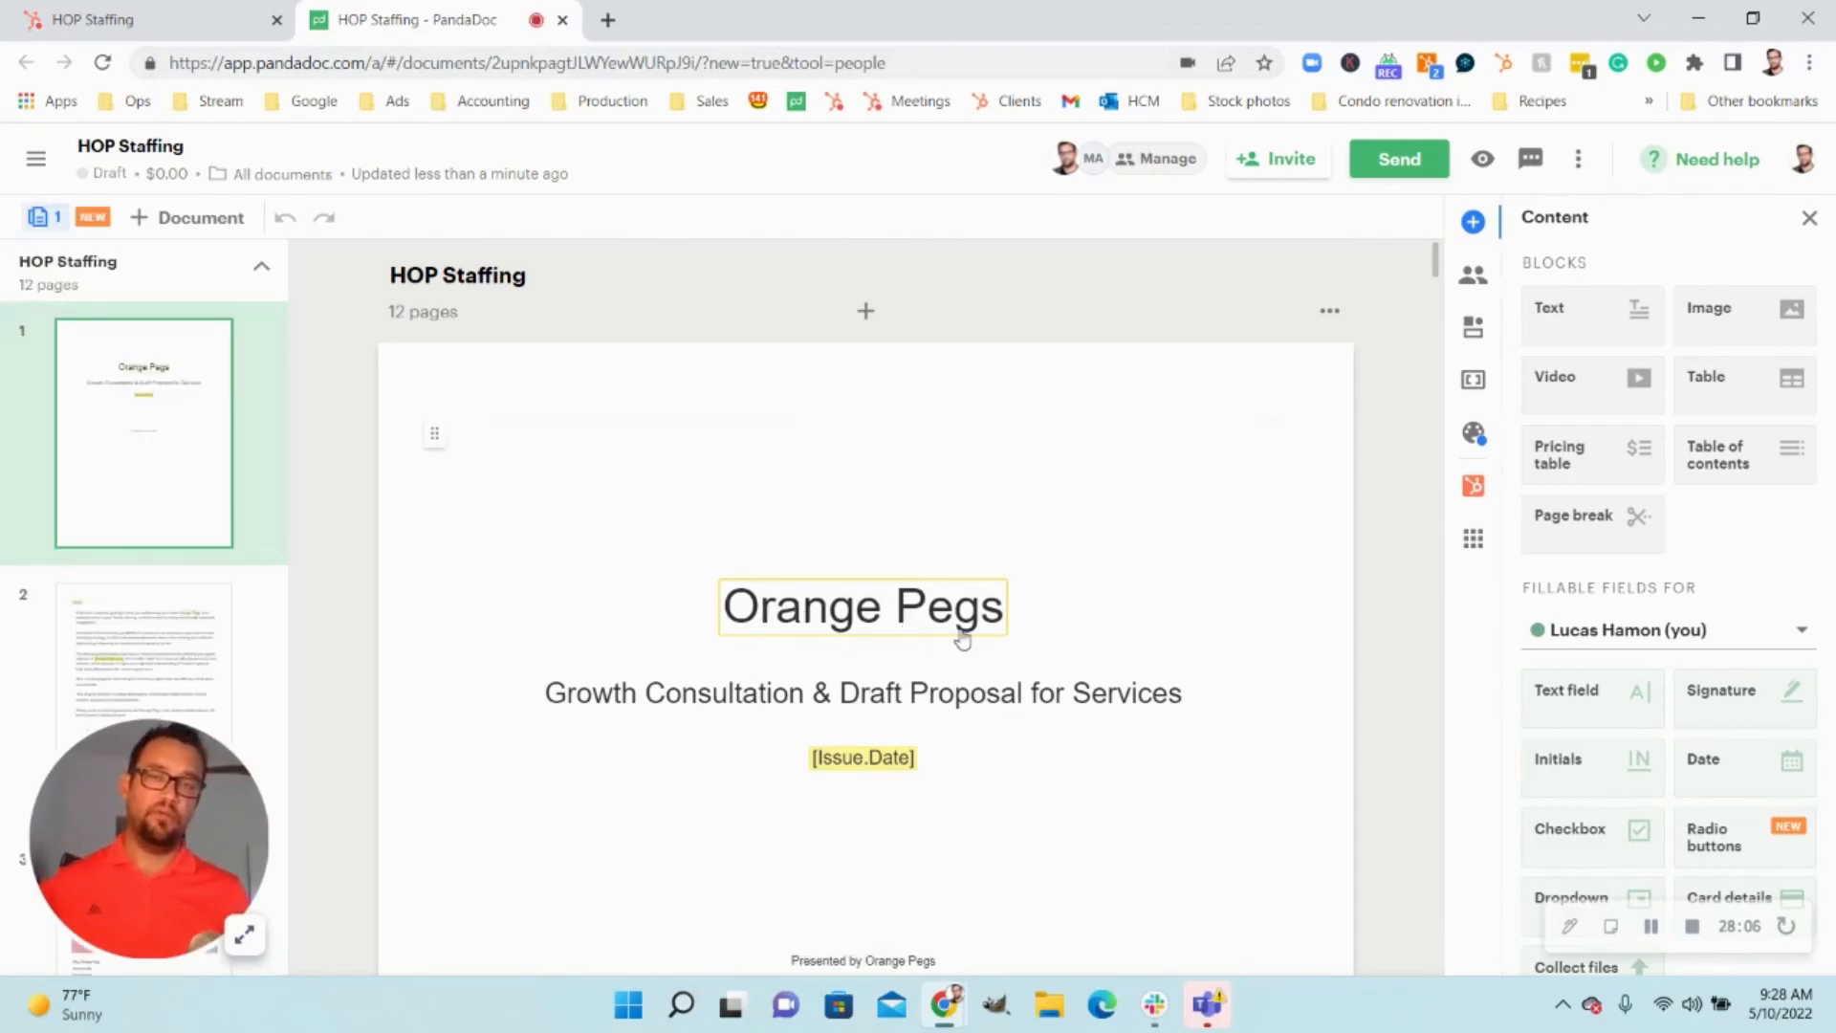
{"action": "scroll", "coordinate": [875, 707], "scroll_direction": "down", "scroll_amount": 3}
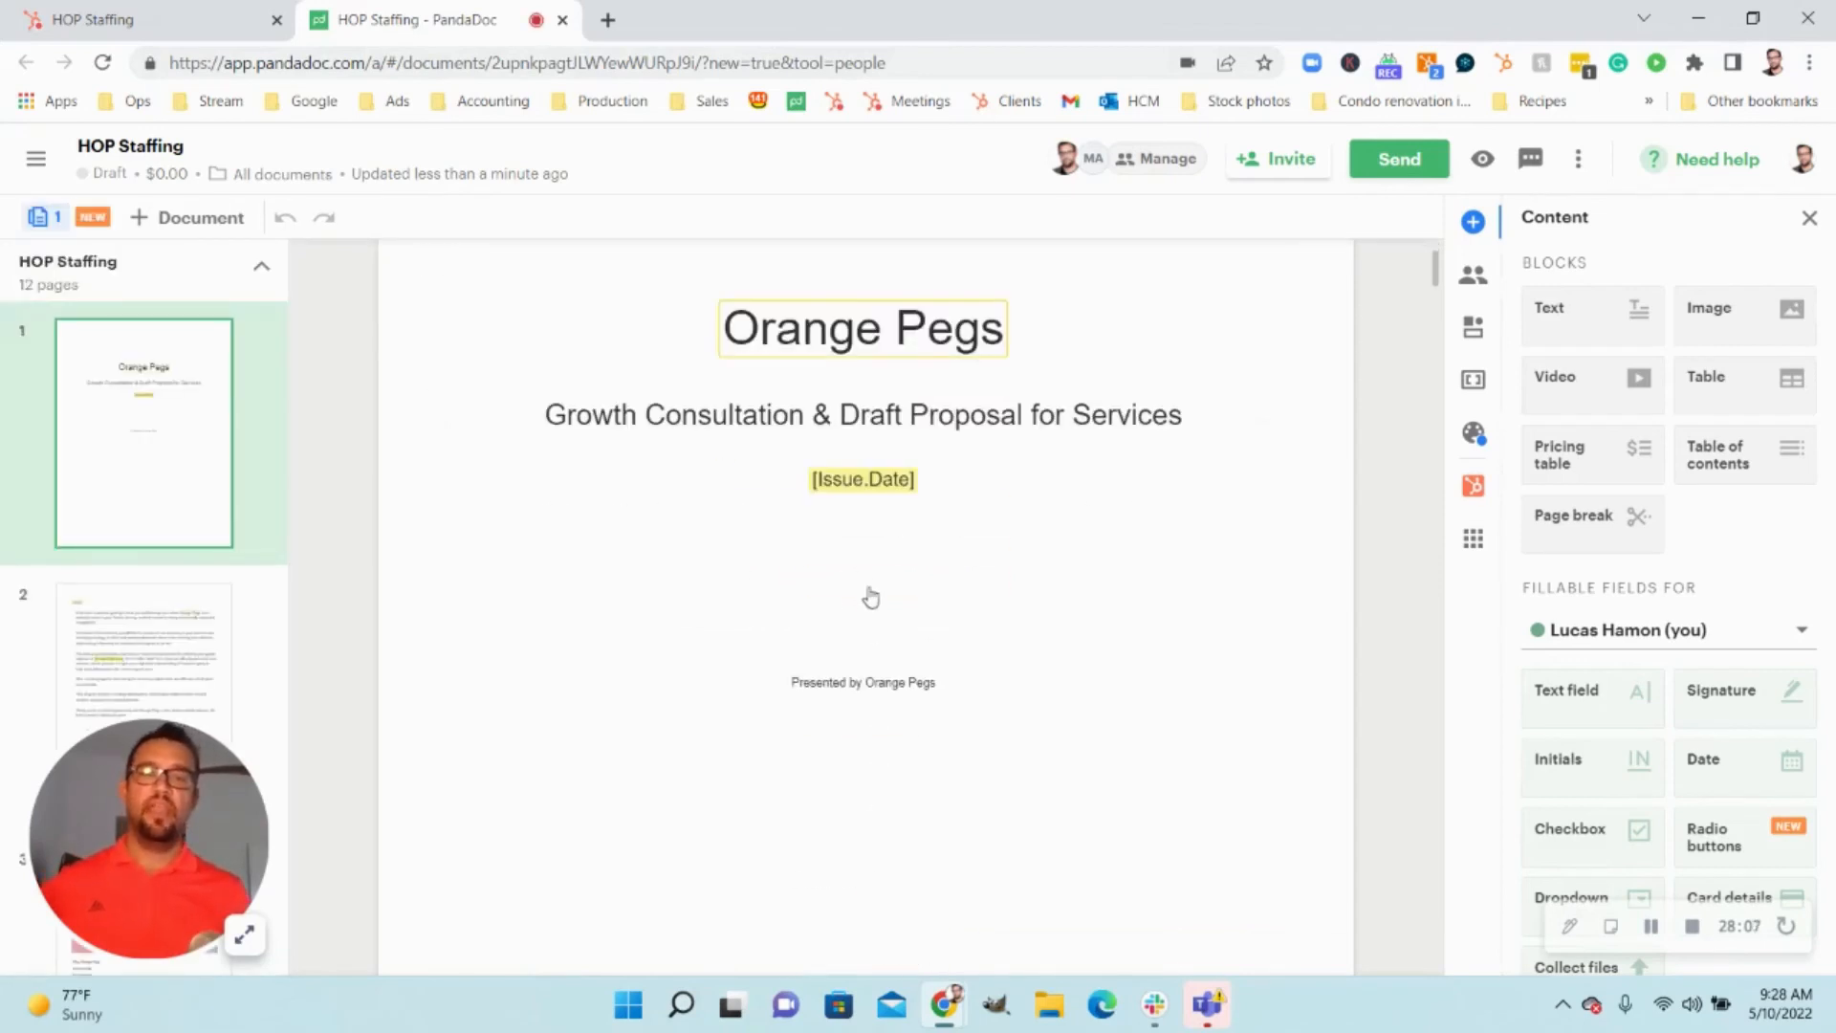
{"action": "left_click", "coordinate": [882, 485]}
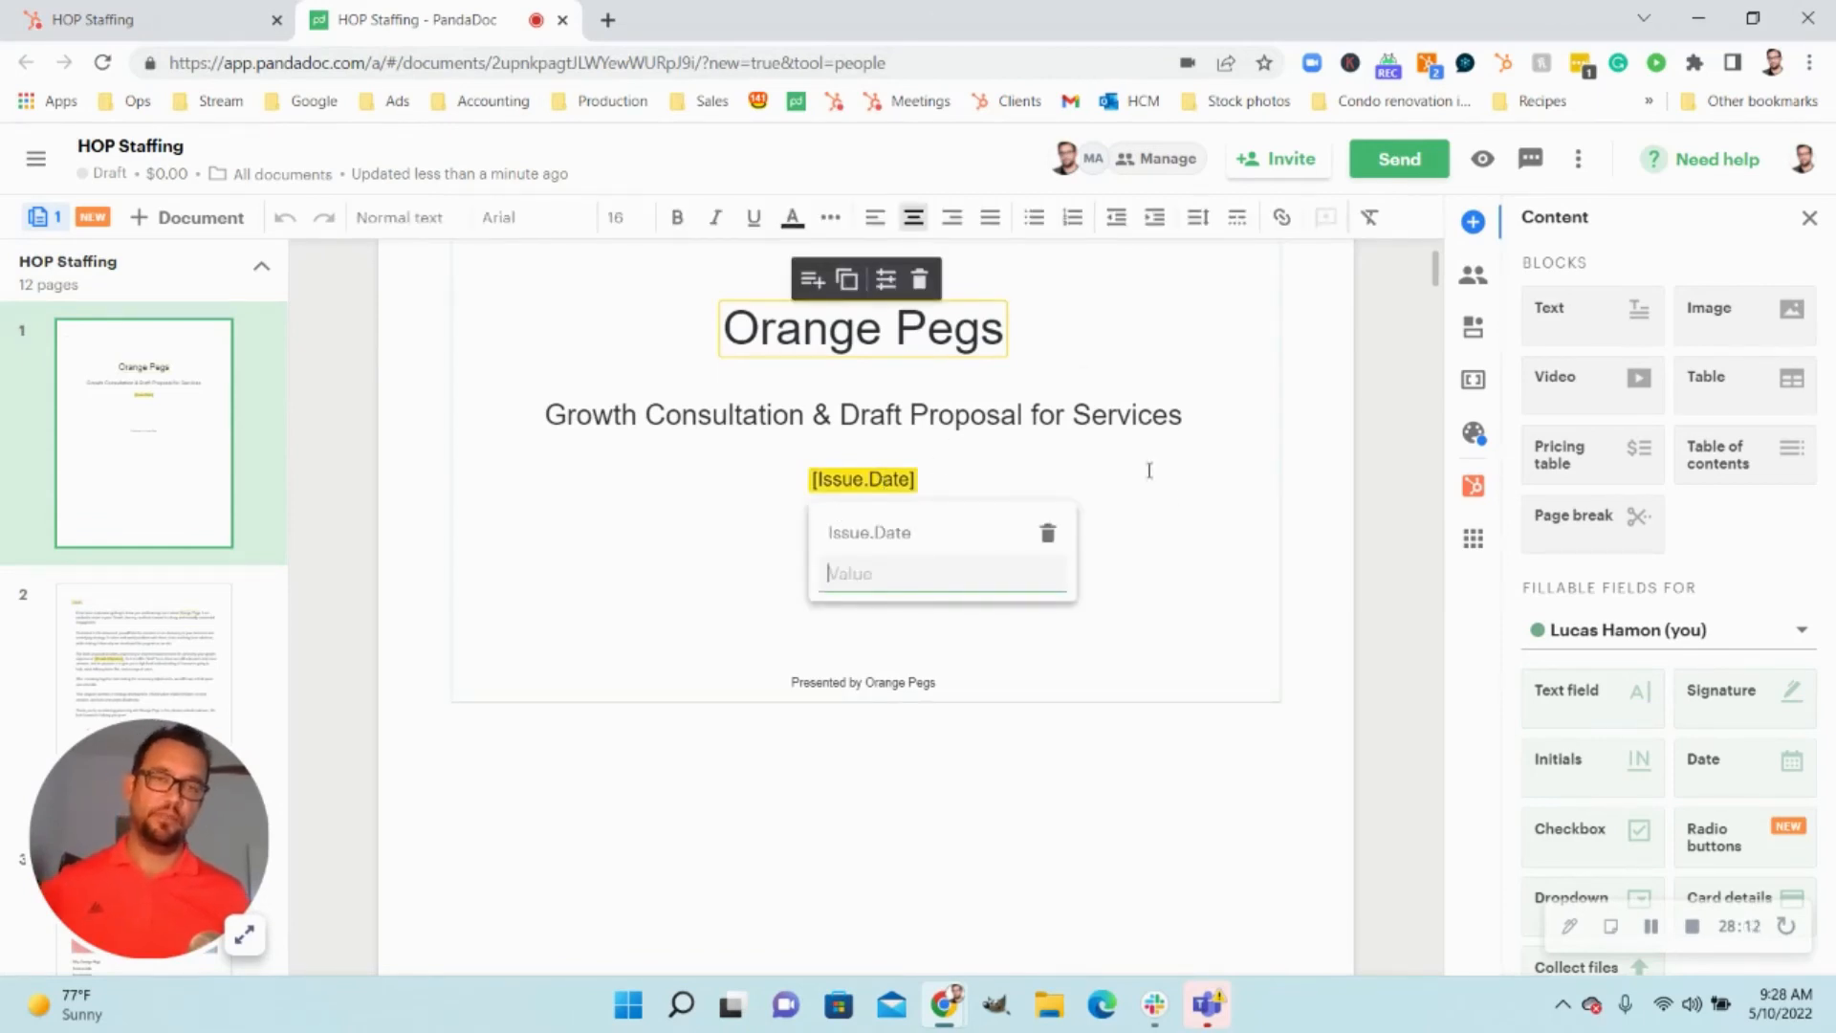
{"action": "left_click", "coordinate": [1312, 569]}
{"action": "scroll", "coordinate": [1193, 663], "scroll_direction": "down", "scroll_amount": 10}
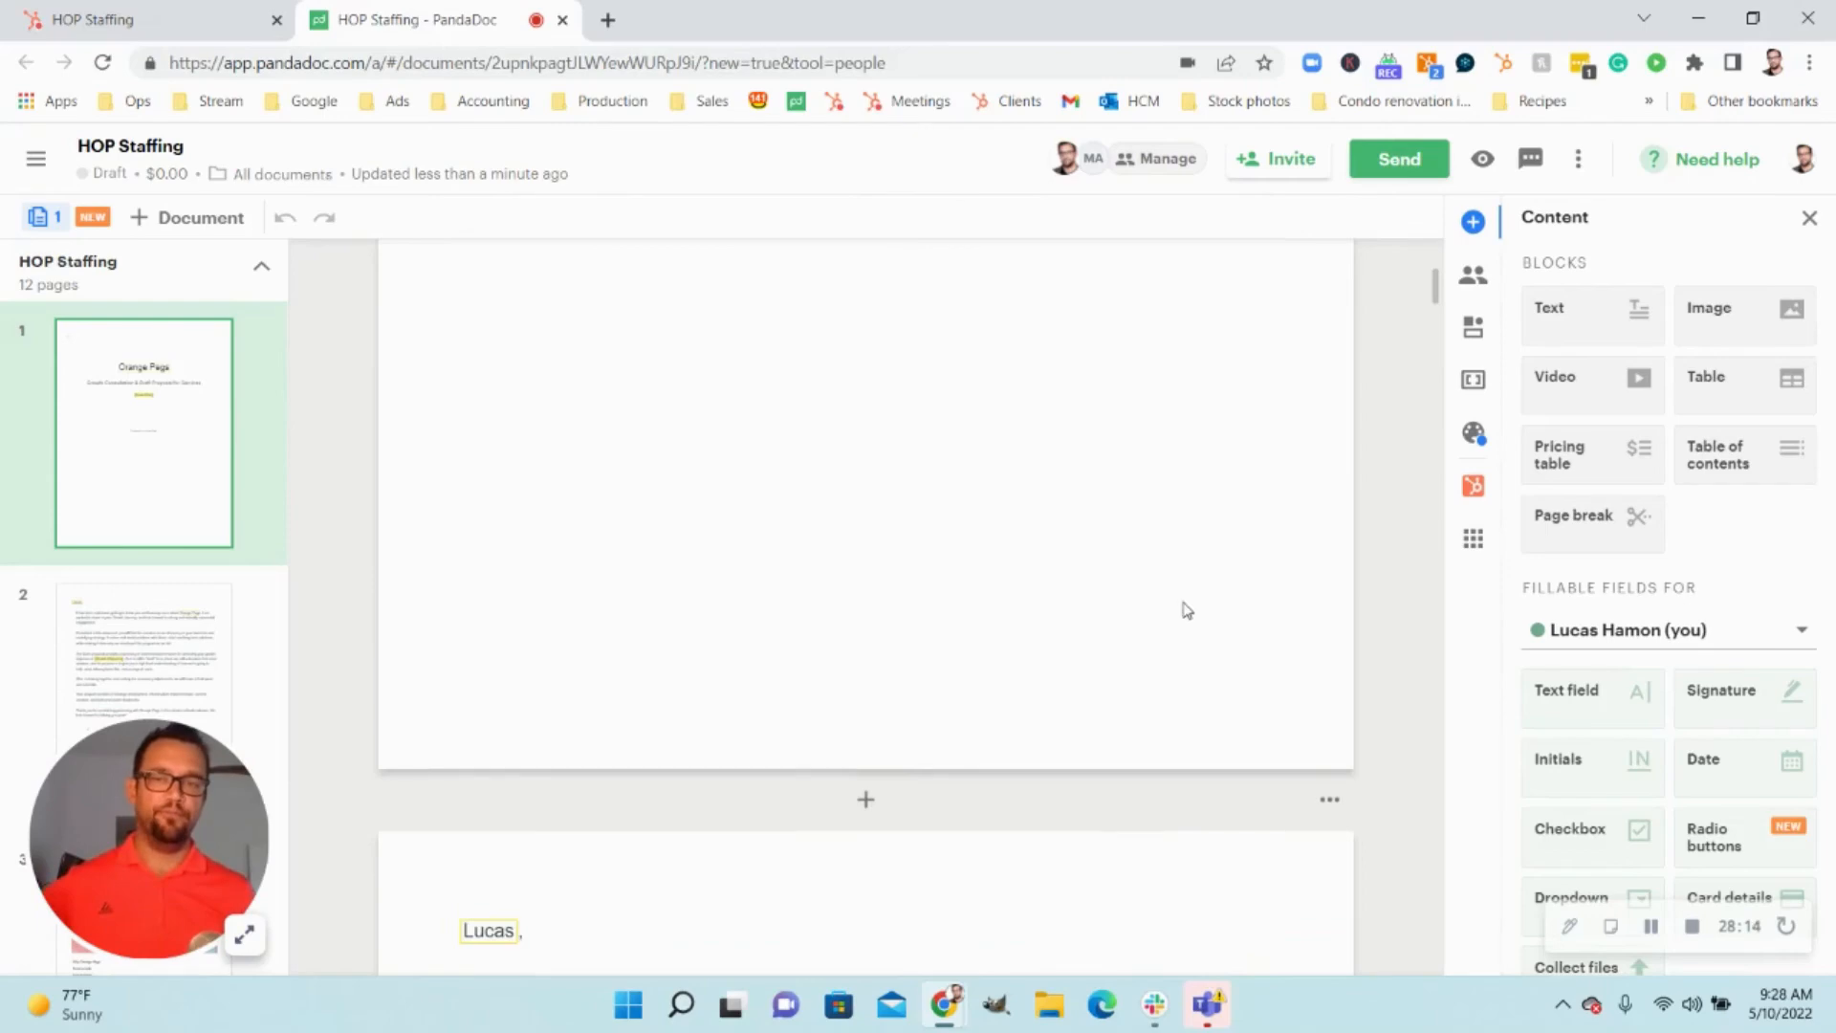
{"action": "scroll", "coordinate": [1163, 564], "scroll_direction": "up", "scroll_amount": 10}
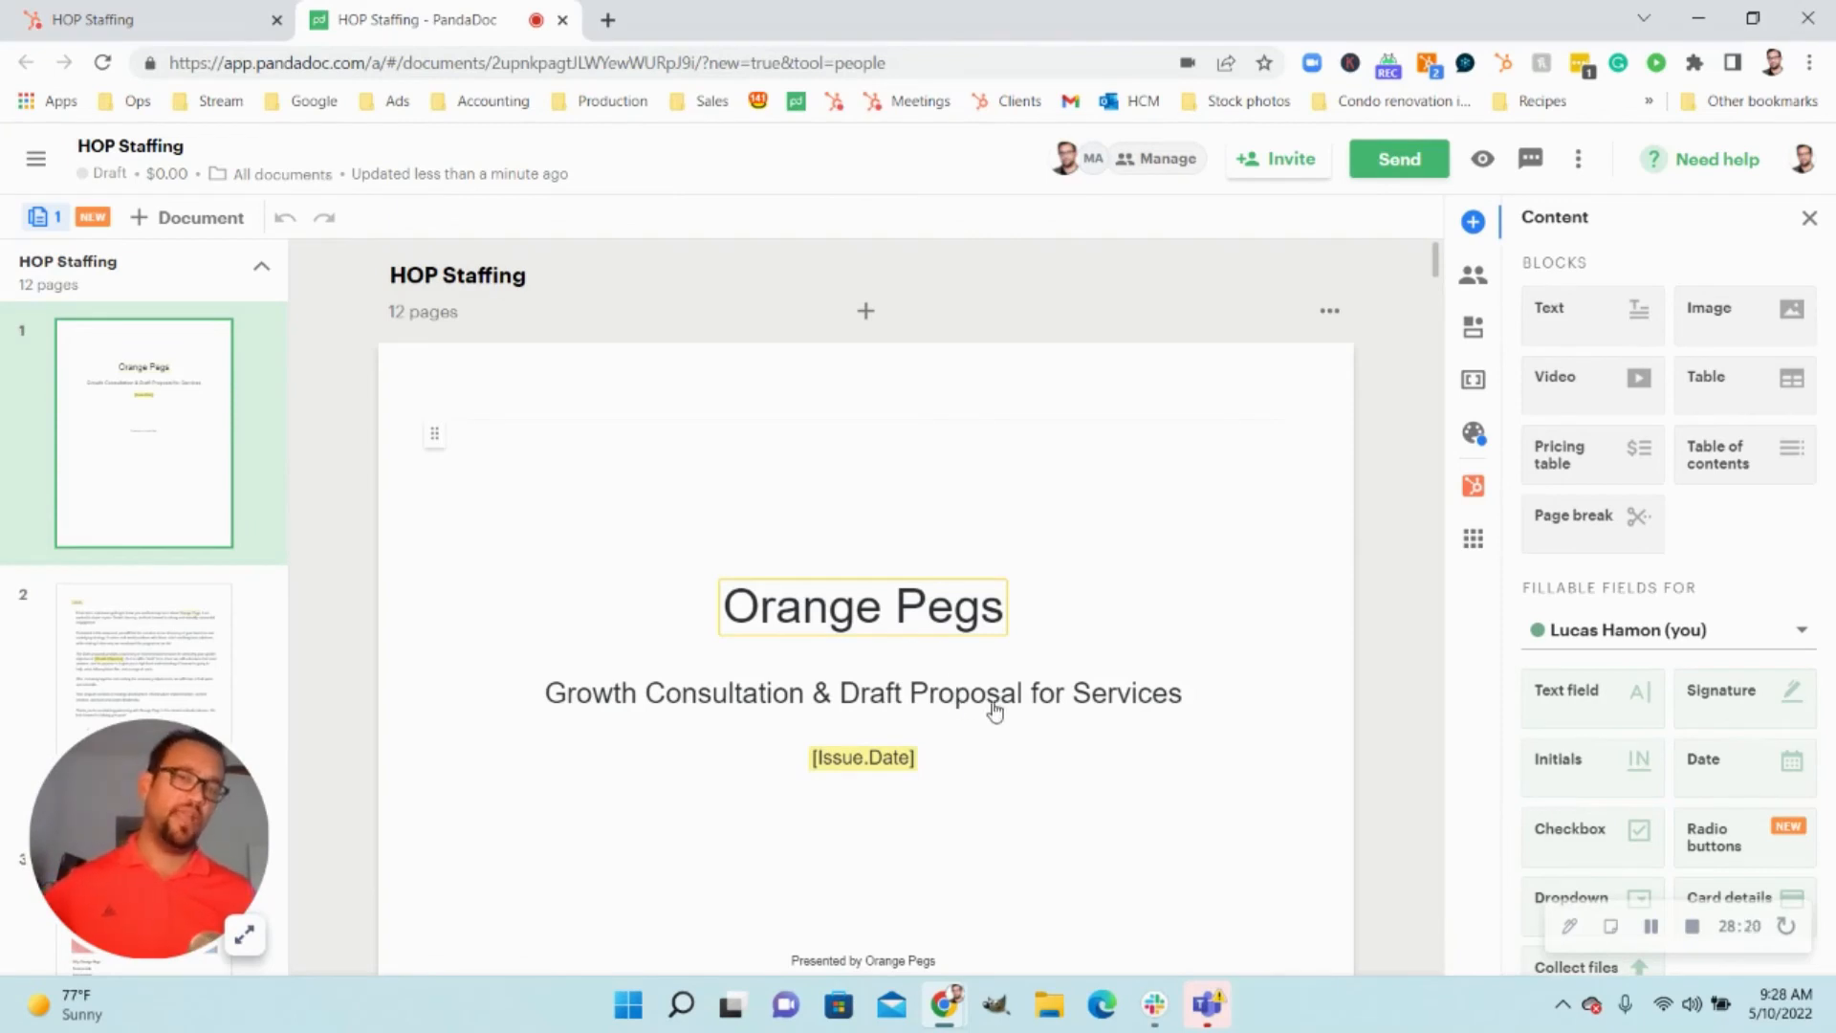
{"action": "scroll", "coordinate": [1008, 639], "scroll_direction": "down", "scroll_amount": 3}
{"action": "scroll", "coordinate": [1012, 637], "scroll_direction": "up", "scroll_amount": 3}
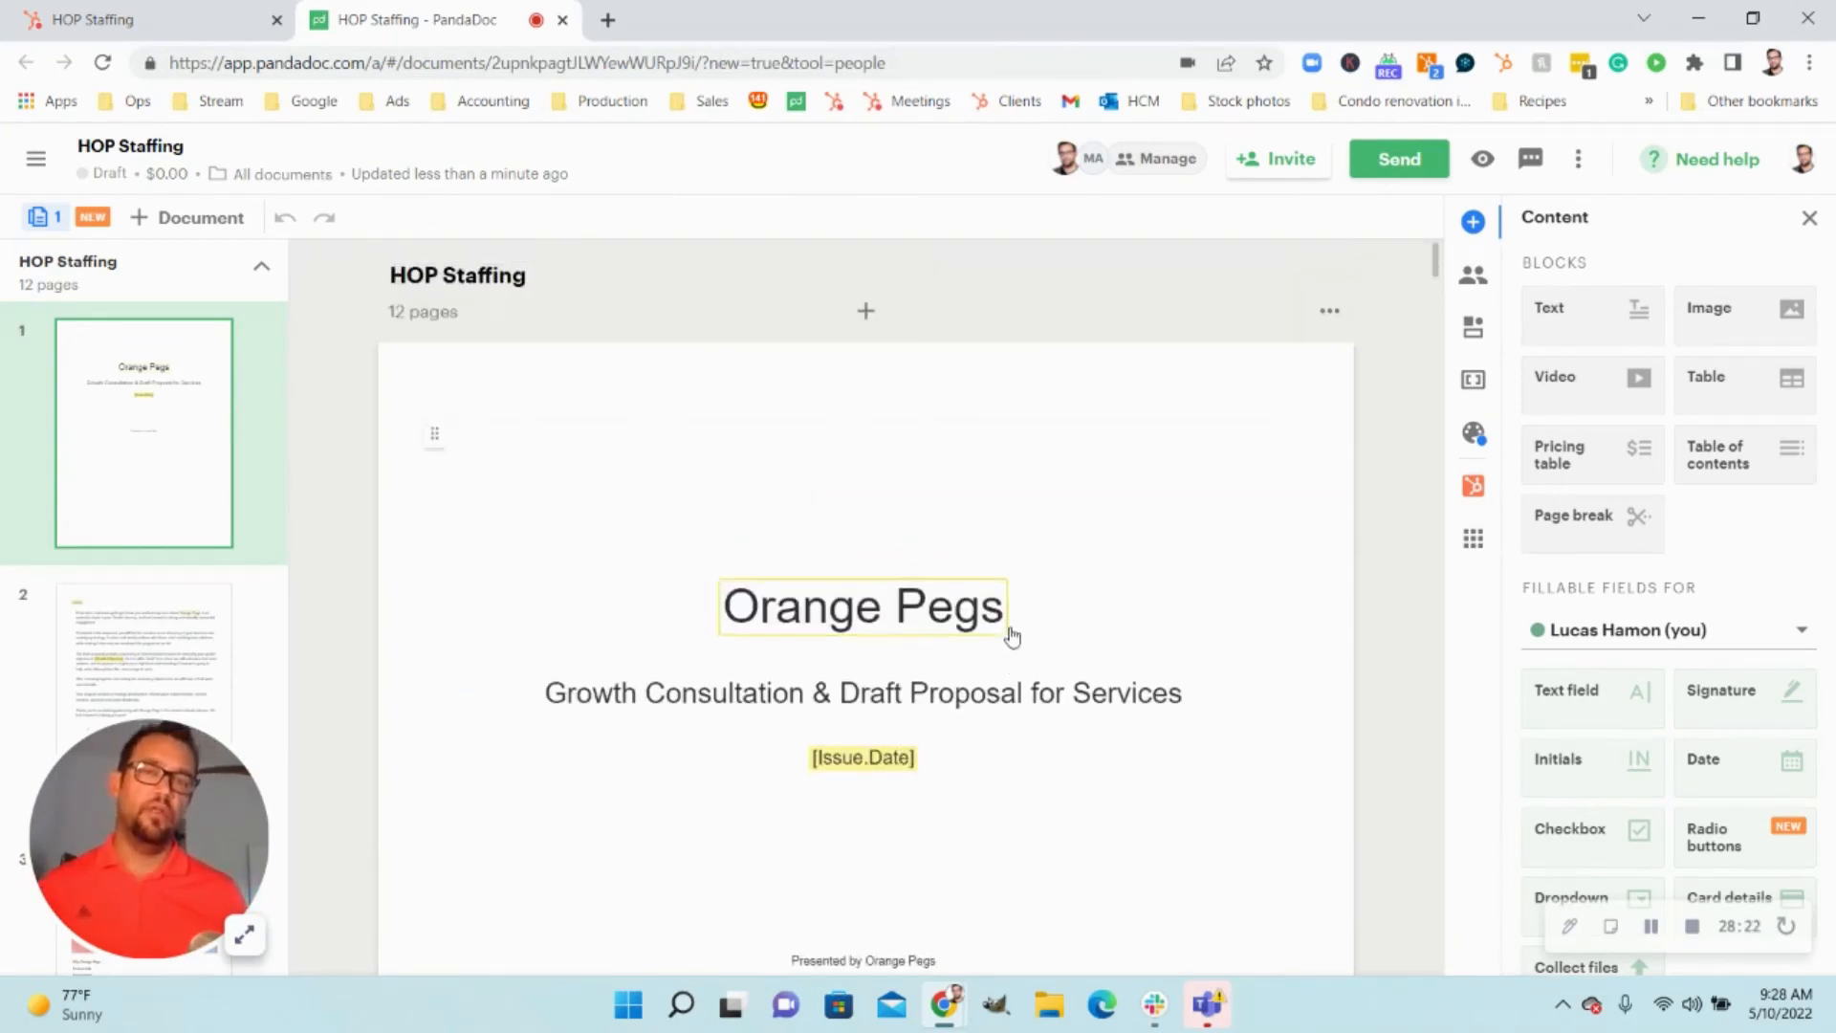
- Review the cover page and inspect the Growth.Objective, Client.FirstName and Client.Company variables in the introduction letter
{"action": "scroll", "coordinate": [1011, 638], "scroll_direction": "down", "scroll_amount": 2}
{"action": "scroll", "coordinate": [967, 602], "scroll_direction": "up", "scroll_amount": 2}
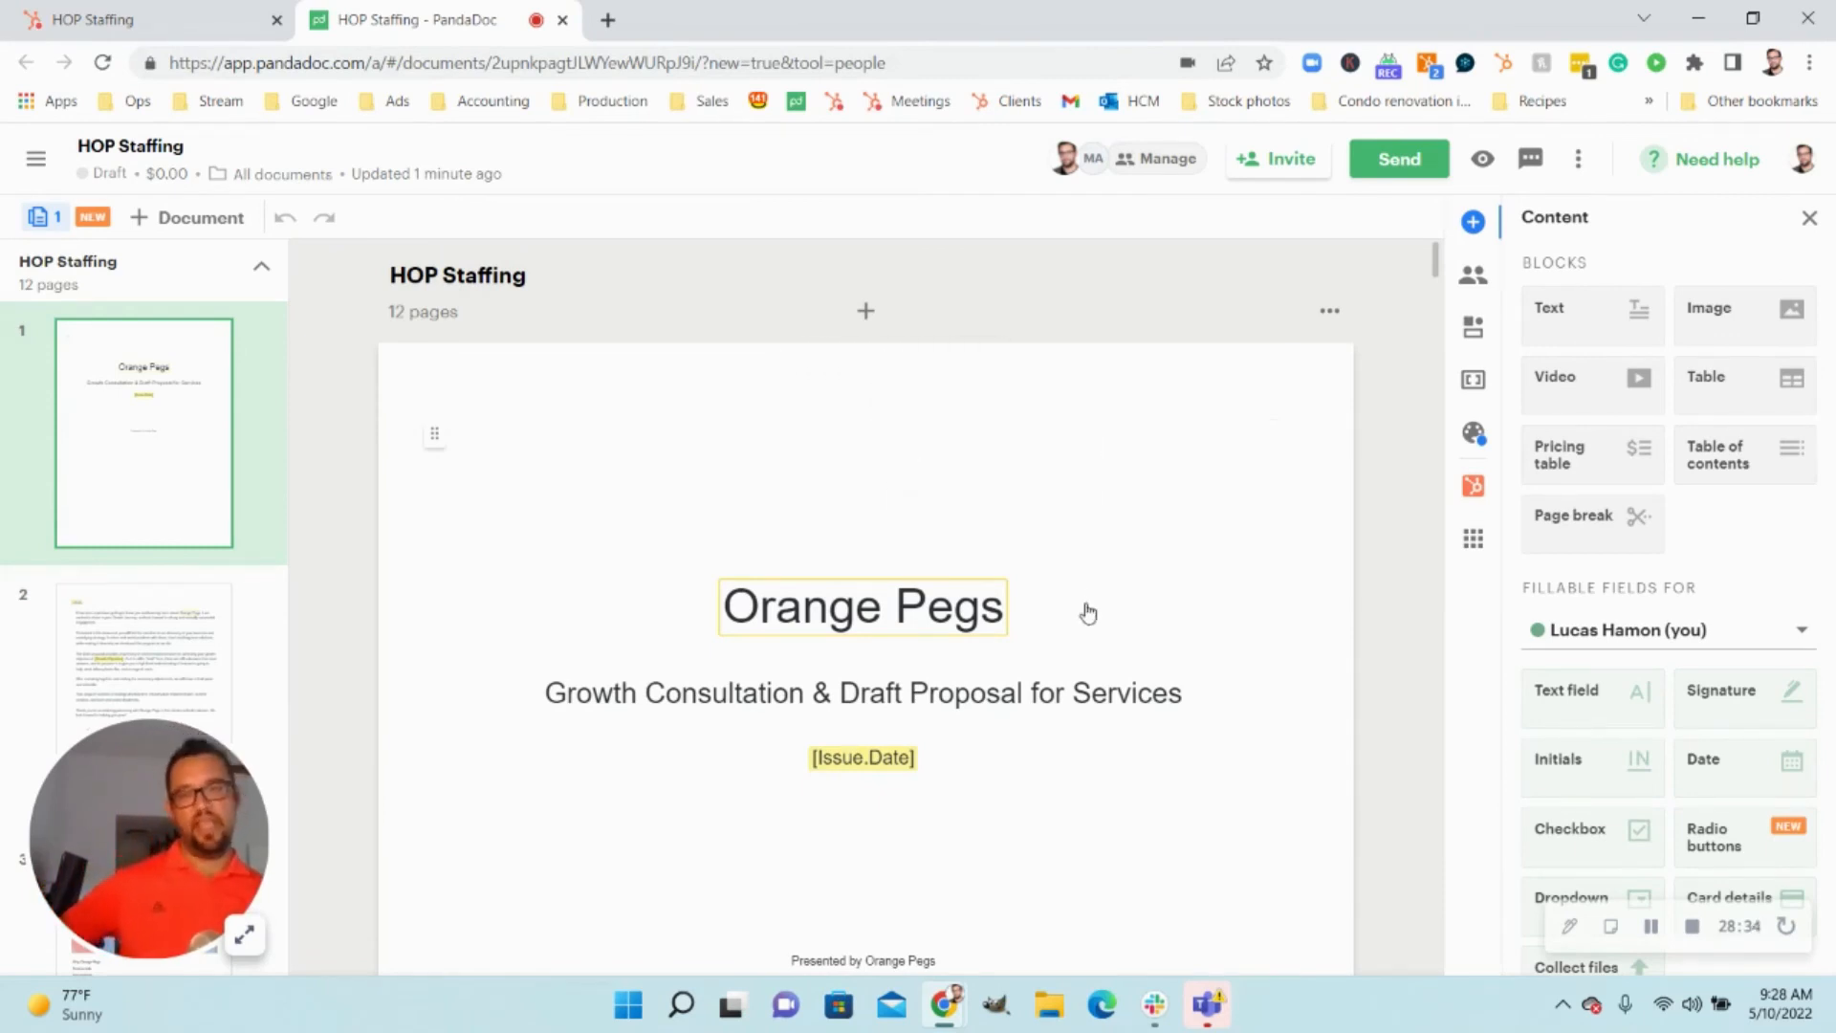
{"action": "scroll", "coordinate": [1088, 603], "scroll_direction": "down", "scroll_amount": 1}
{"action": "scroll", "coordinate": [1101, 550], "scroll_direction": "down", "scroll_amount": 8}
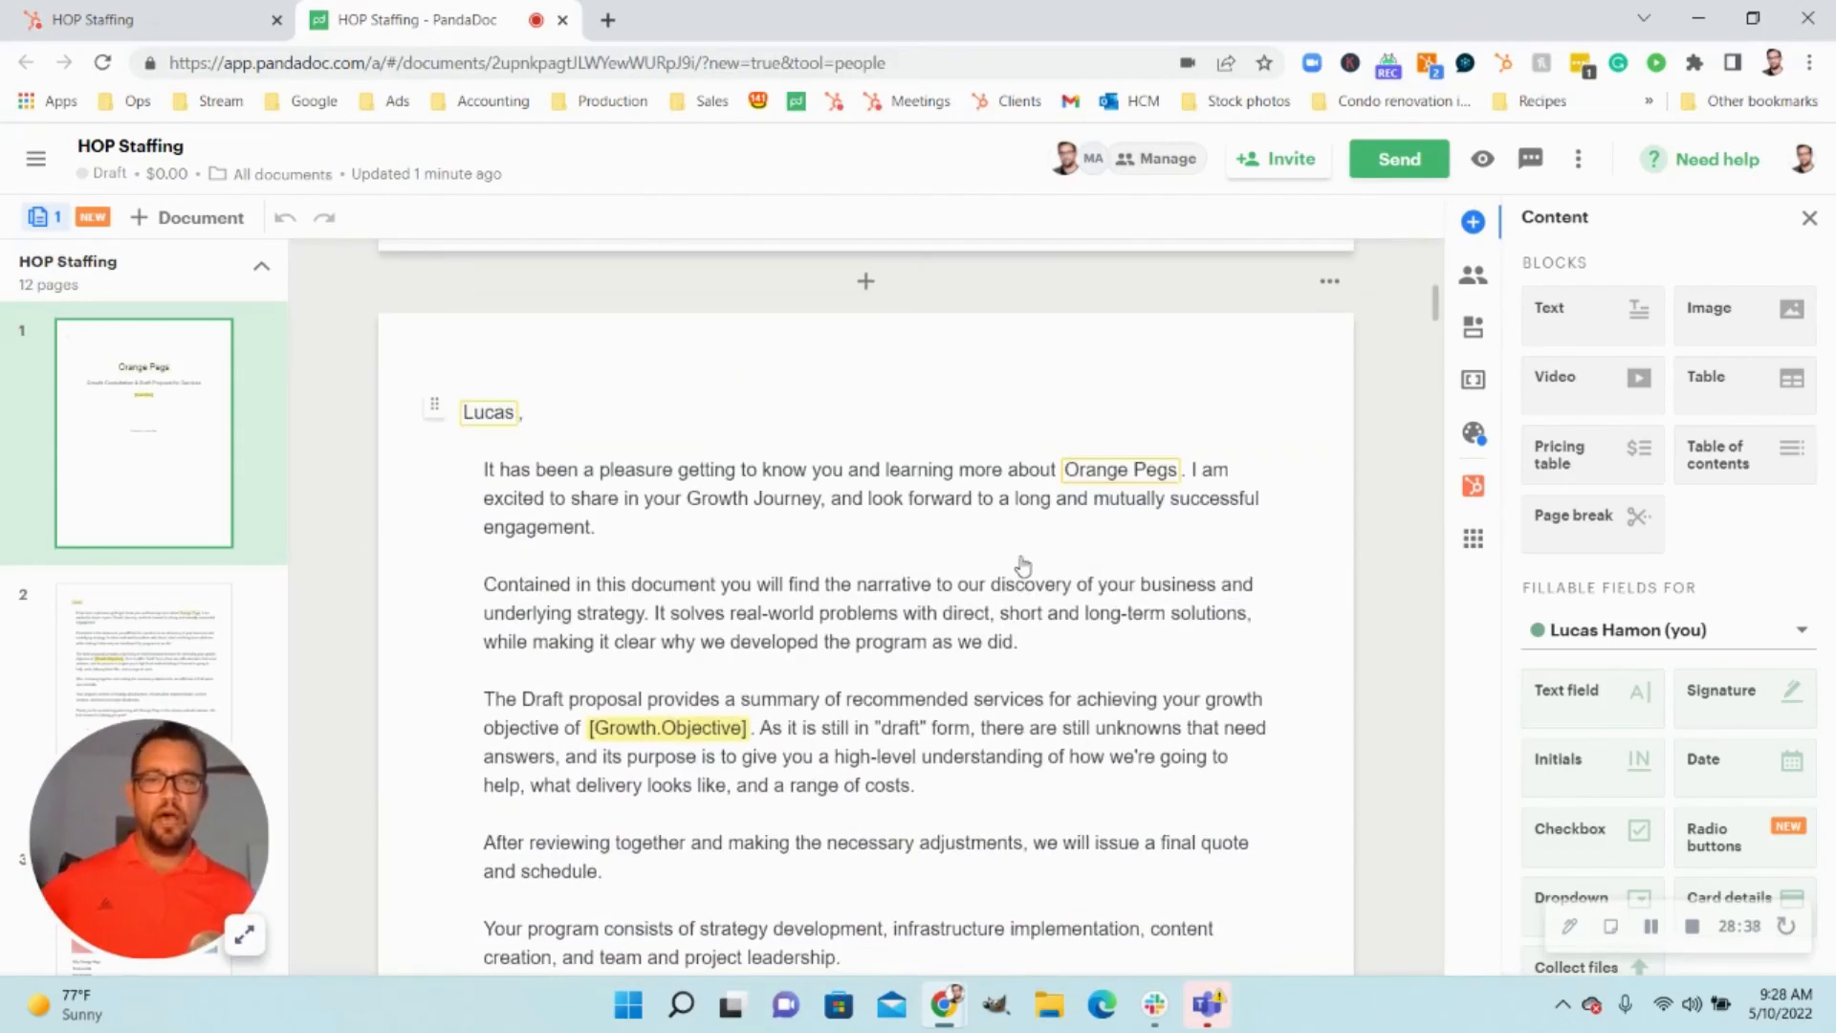
{"action": "scroll", "coordinate": [1022, 566], "scroll_direction": "up", "scroll_amount": 8}
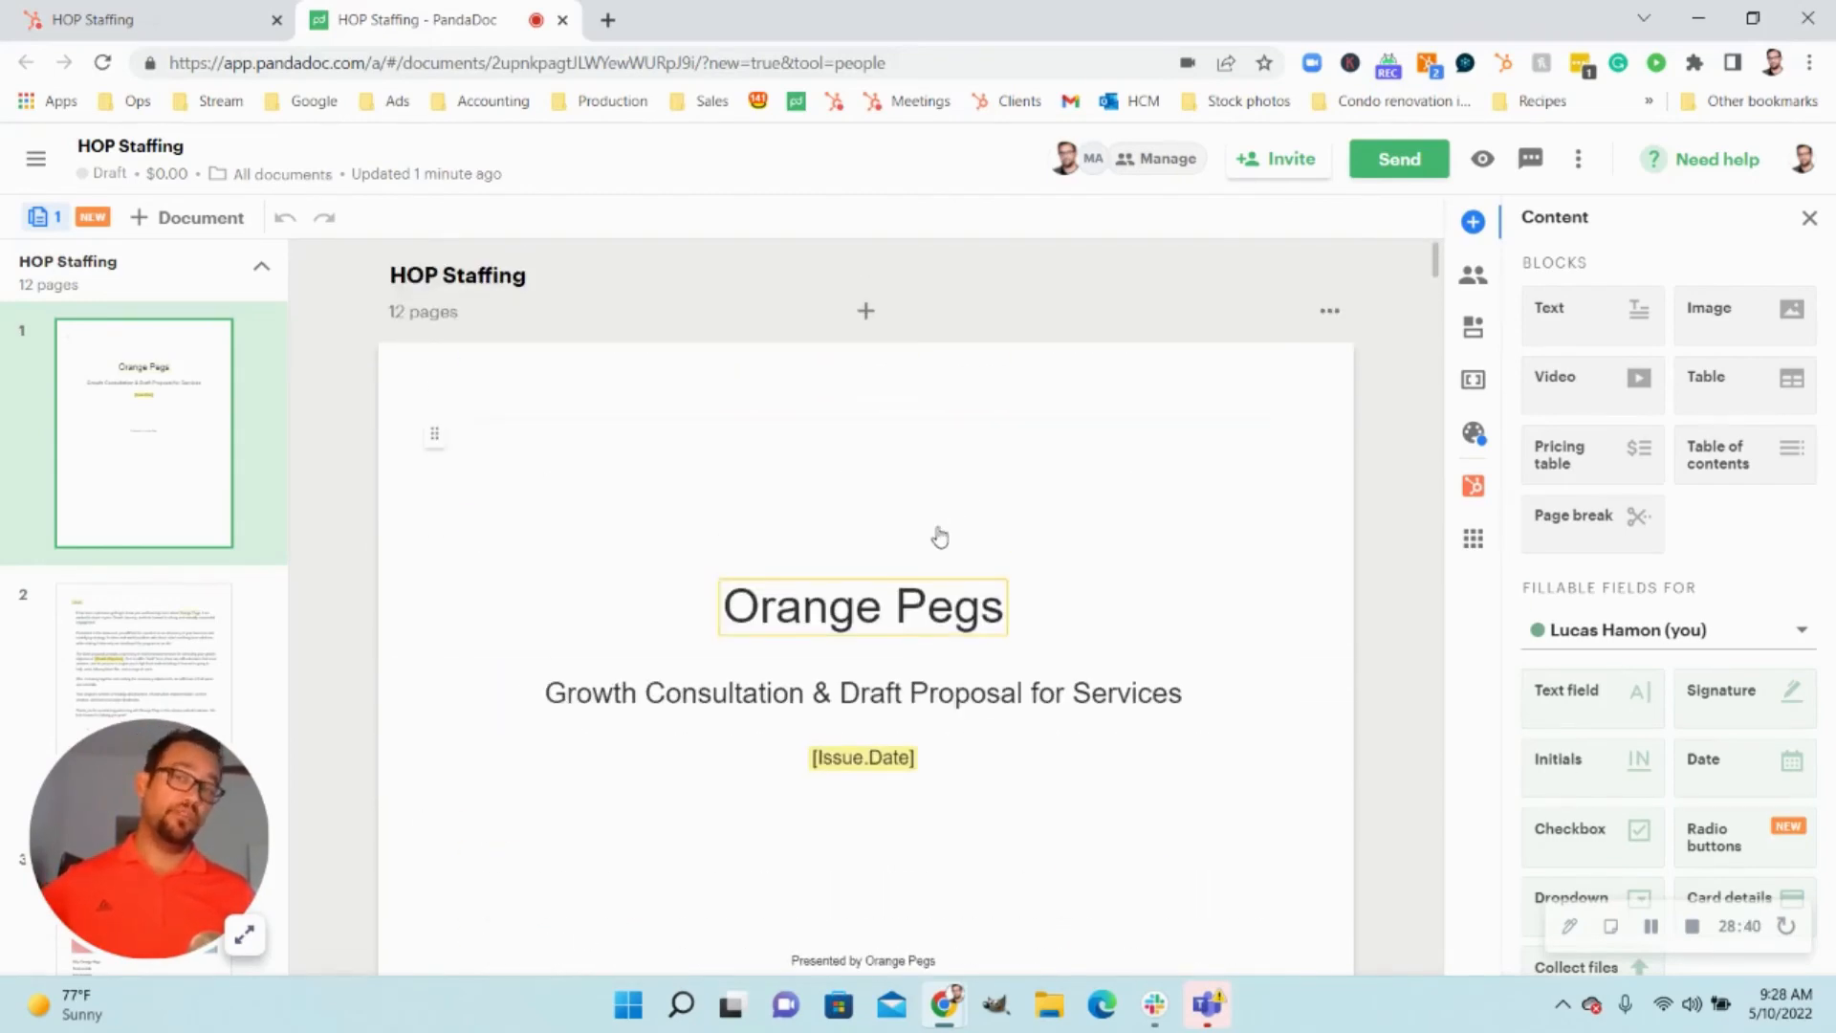
{"action": "scroll", "coordinate": [899, 548], "scroll_direction": "down", "scroll_amount": 10}
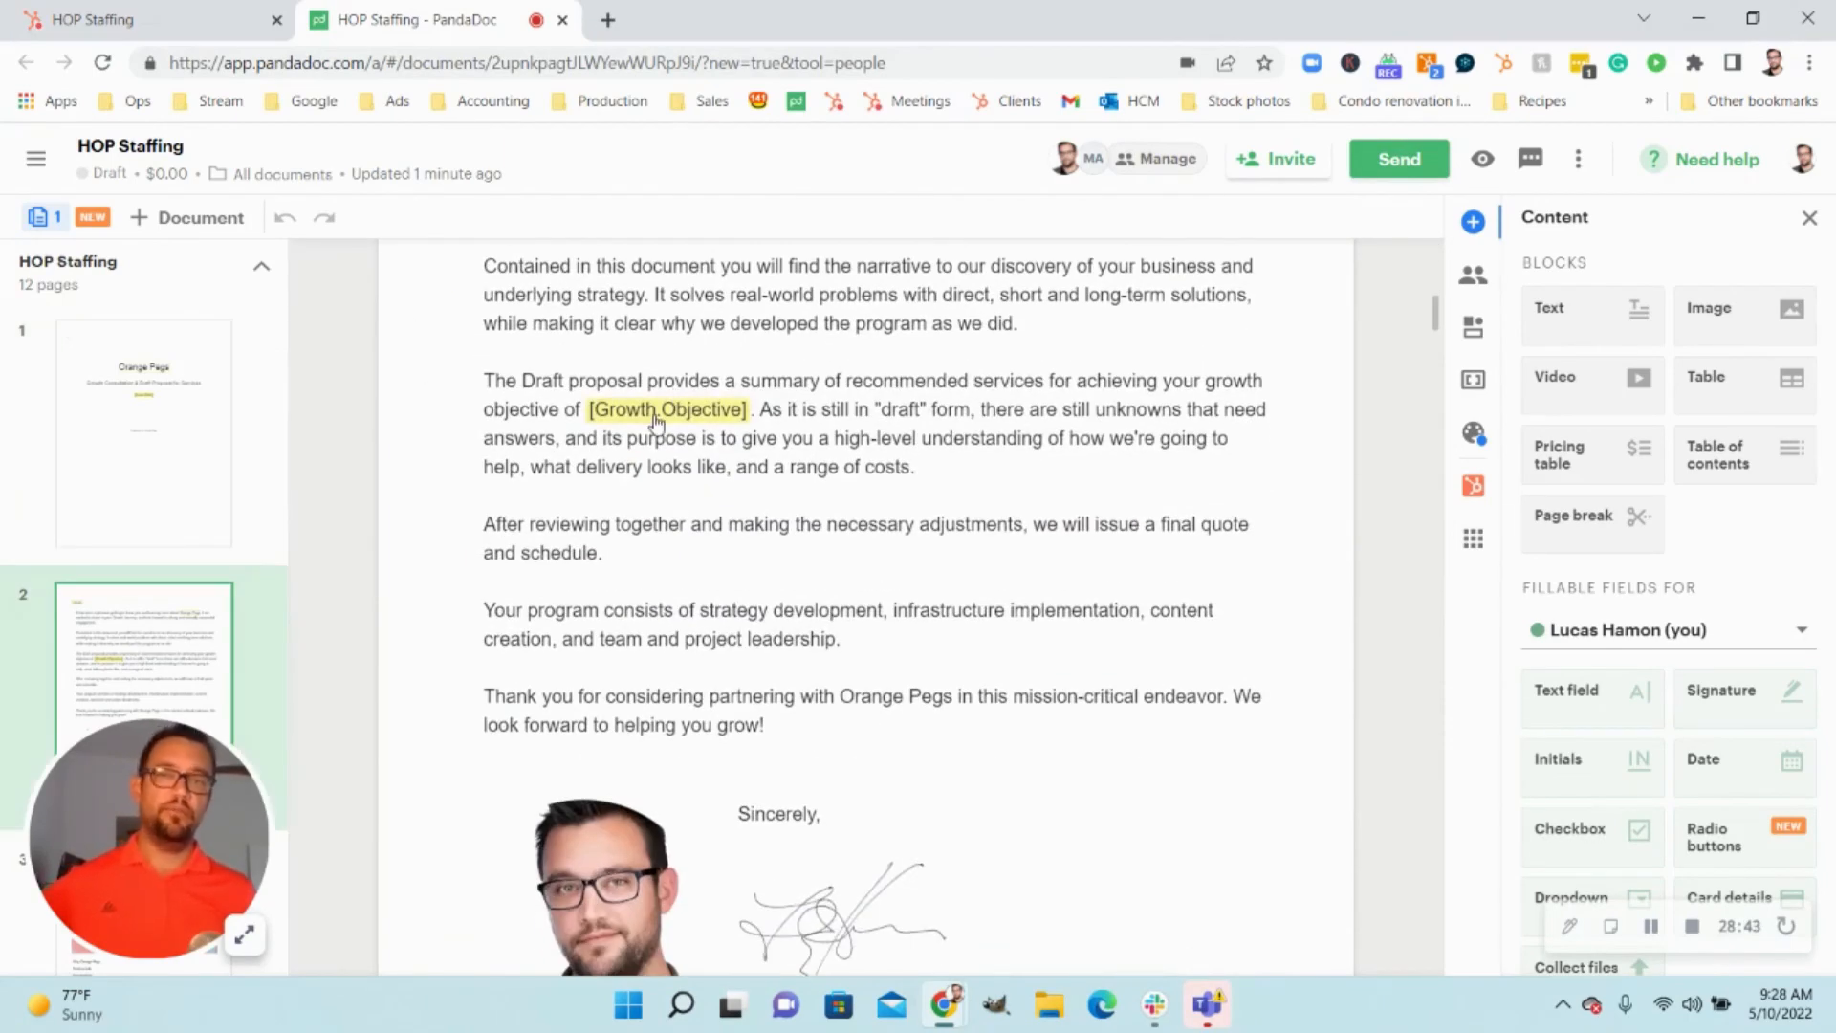
{"action": "left_click", "coordinate": [656, 421]}
{"action": "scroll", "coordinate": [760, 460], "scroll_direction": "up", "scroll_amount": 3}
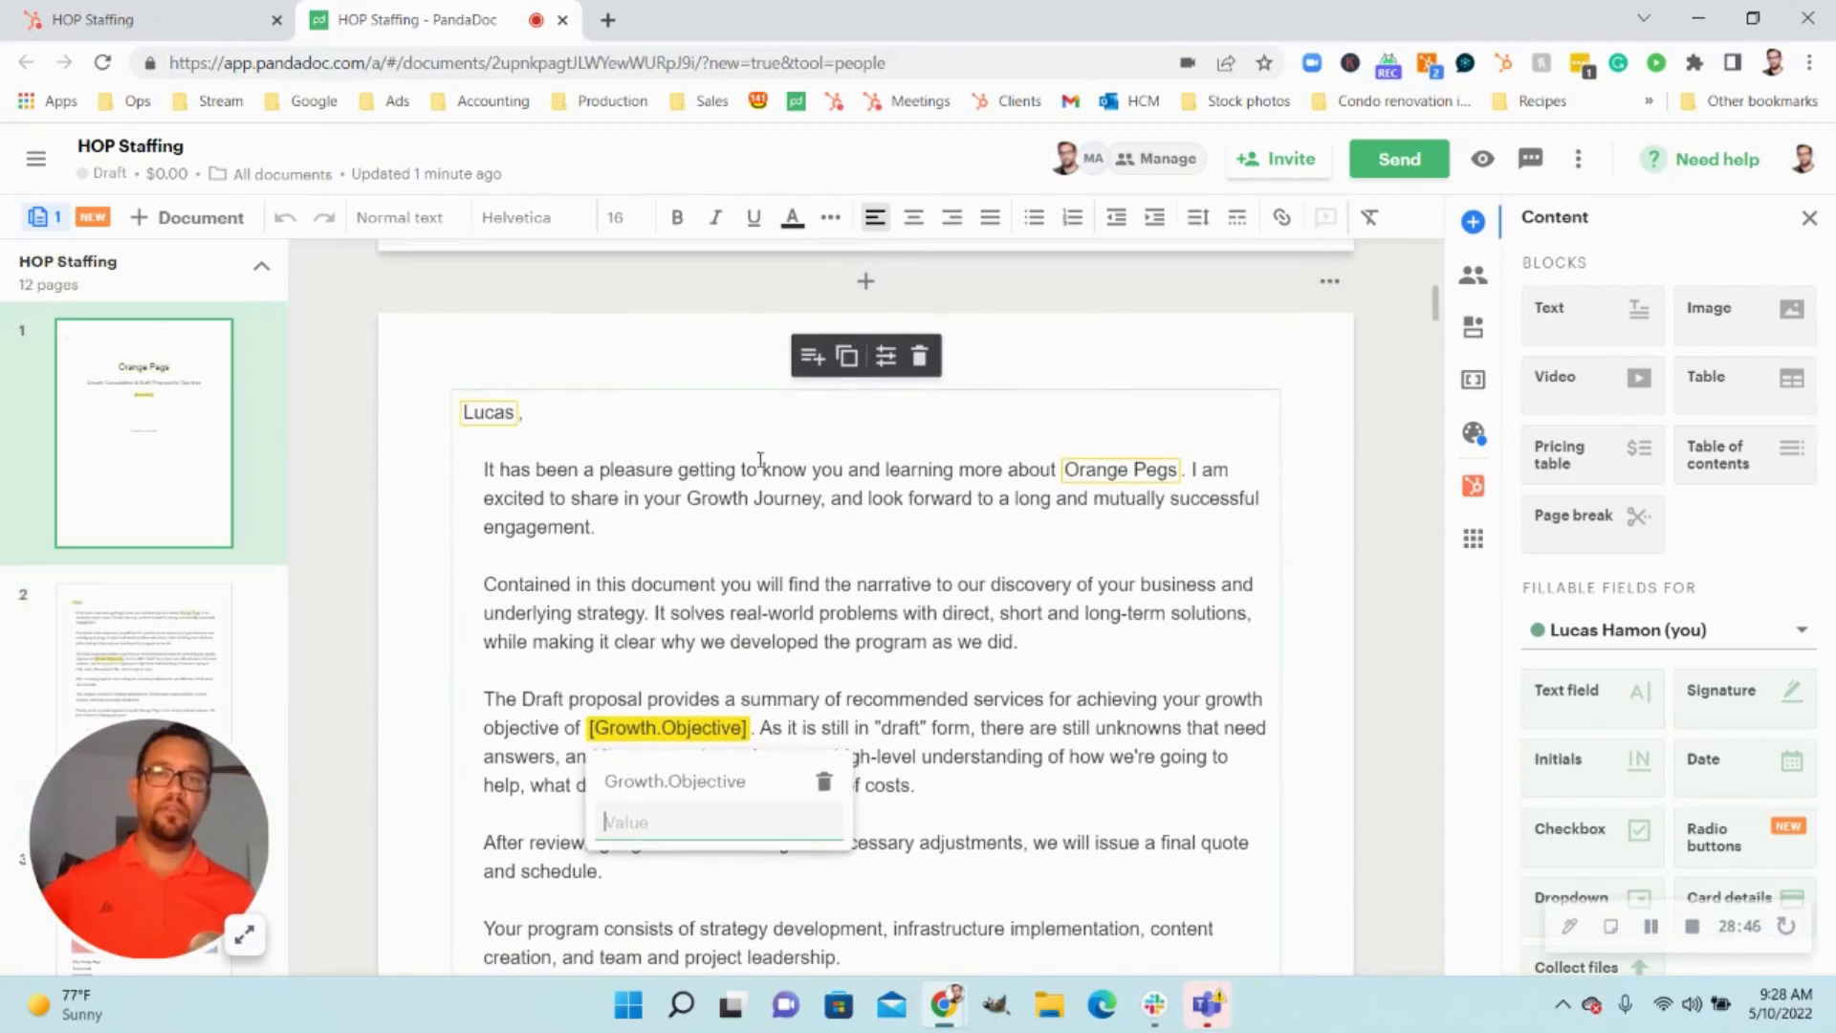
{"action": "left_click", "coordinate": [493, 415]}
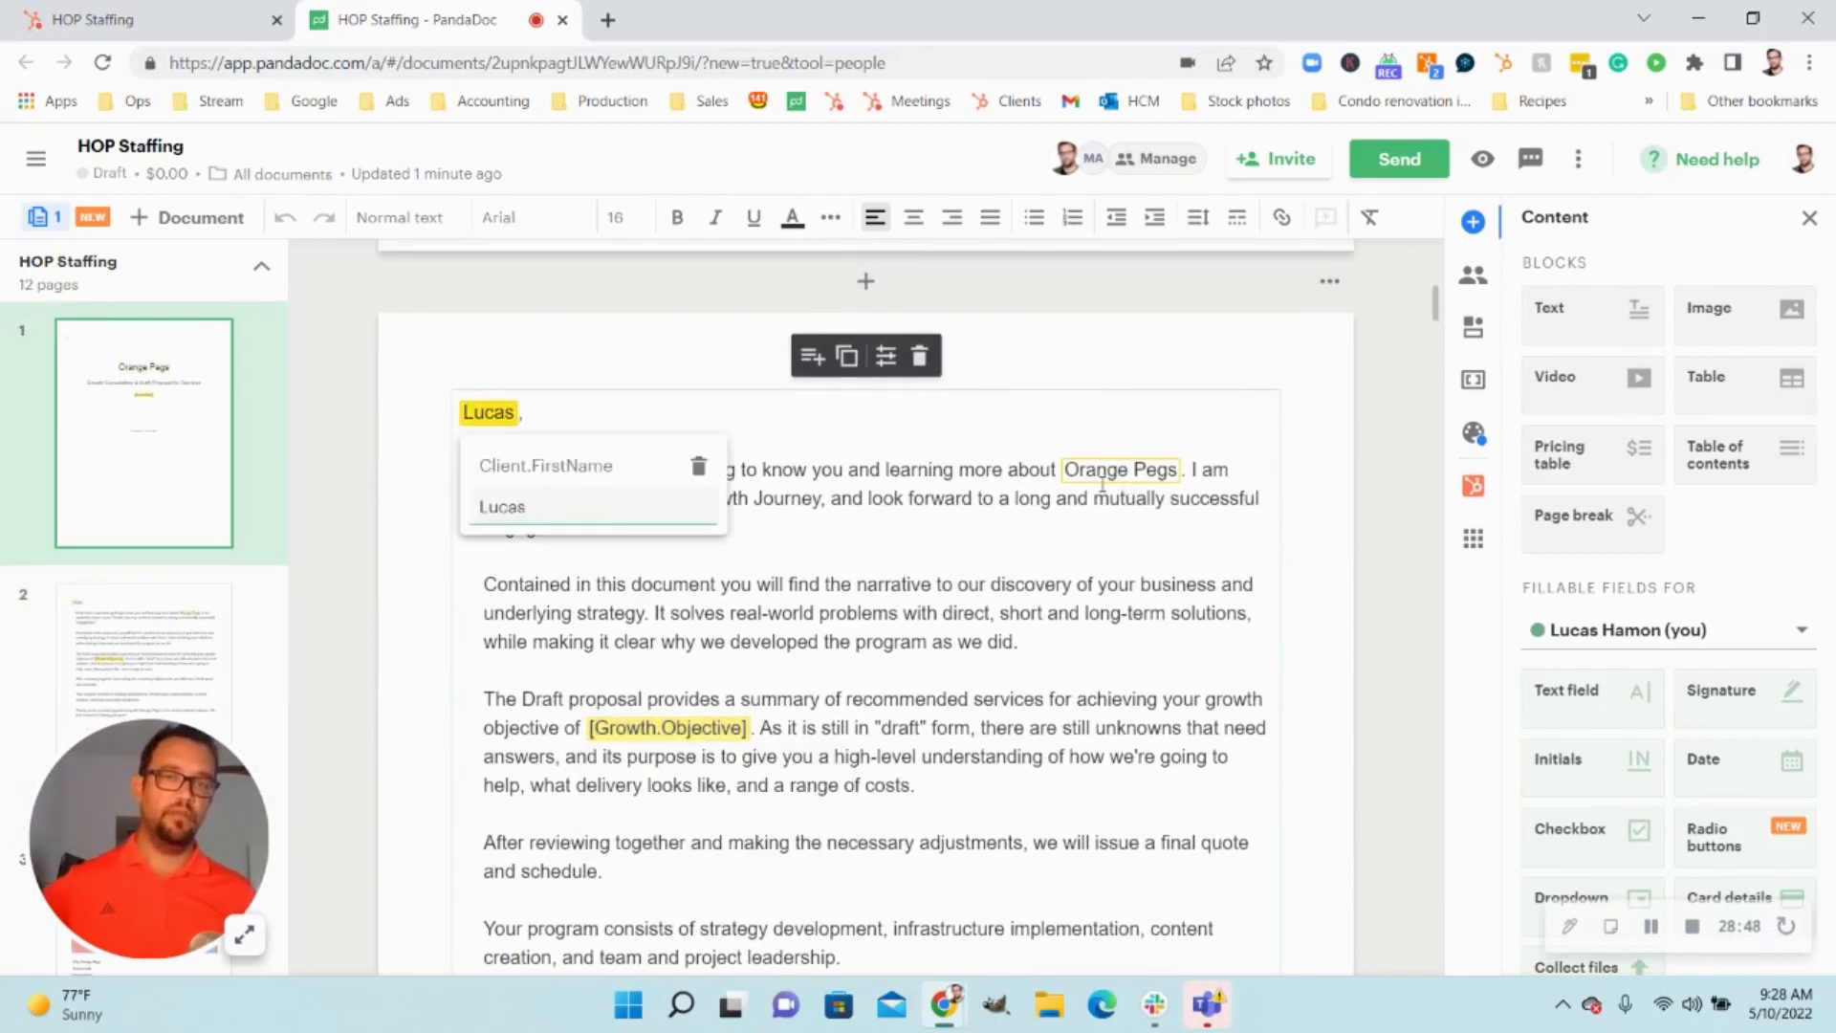
{"action": "left_click", "coordinate": [1103, 483]}
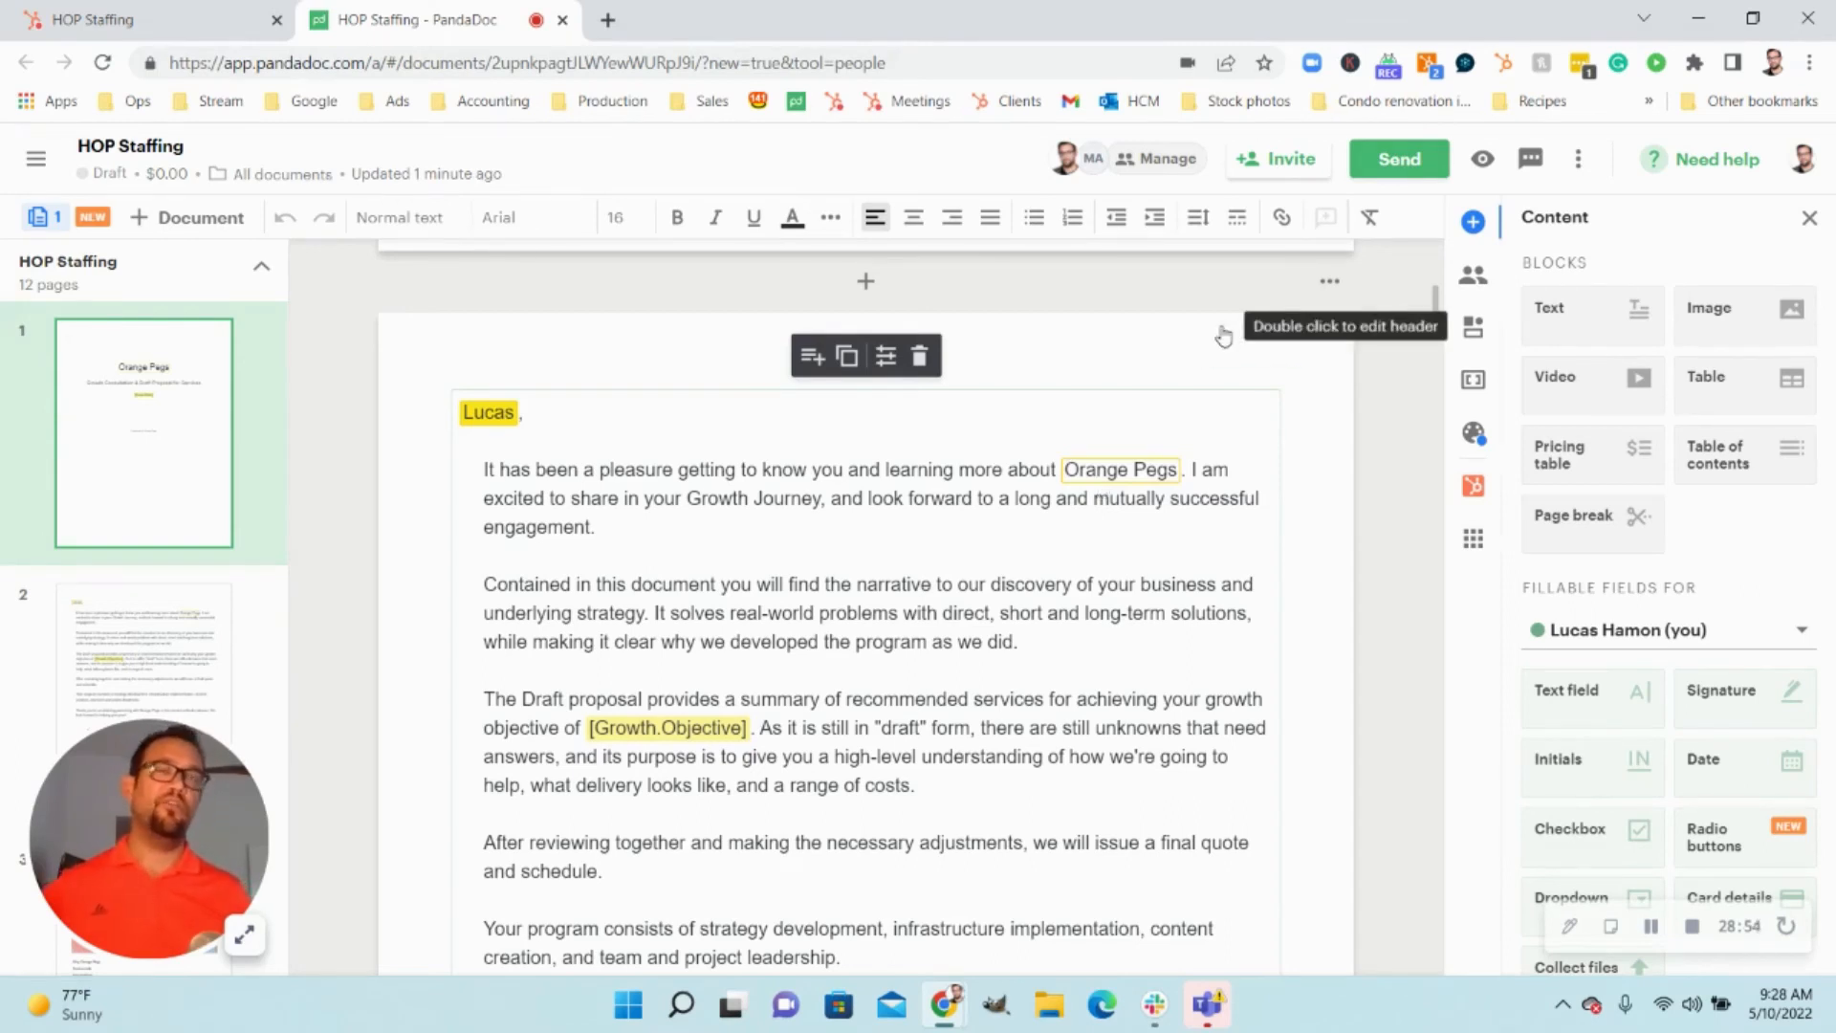
{"action": "left_click", "coordinate": [1099, 466]}
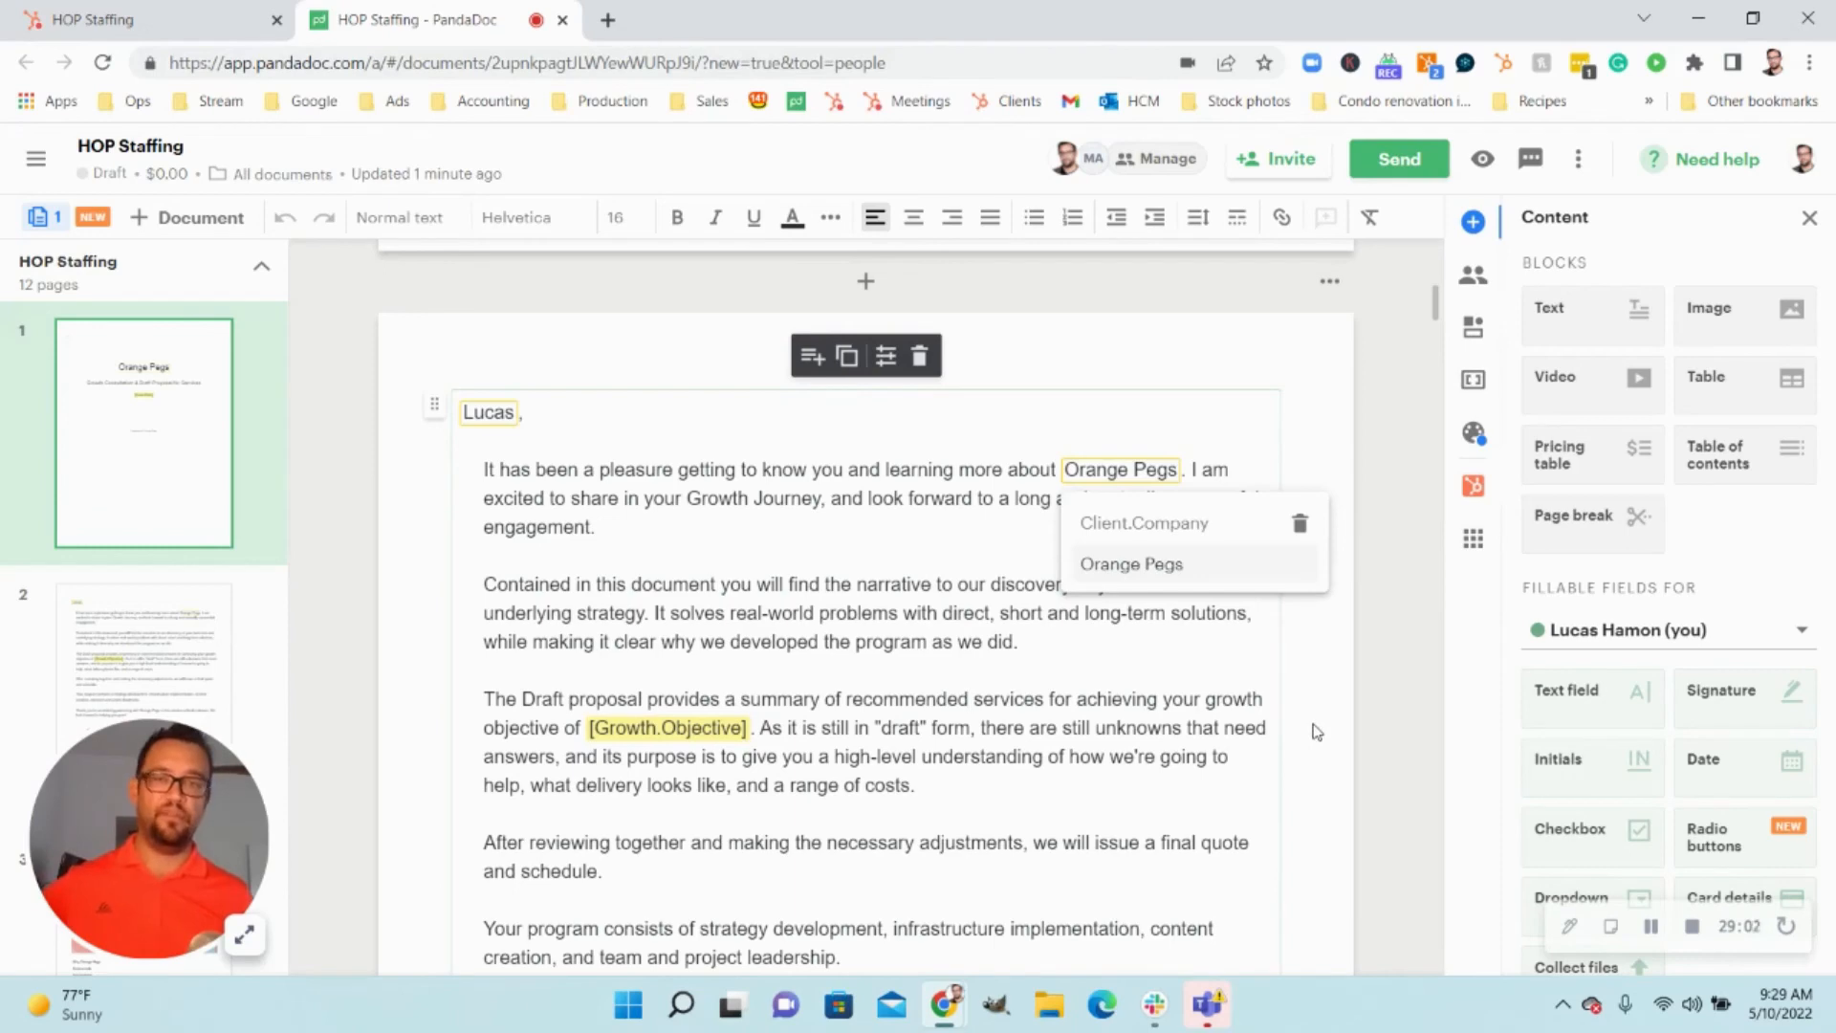
{"action": "scroll", "coordinate": [779, 750], "scroll_direction": "down", "scroll_amount": 1}
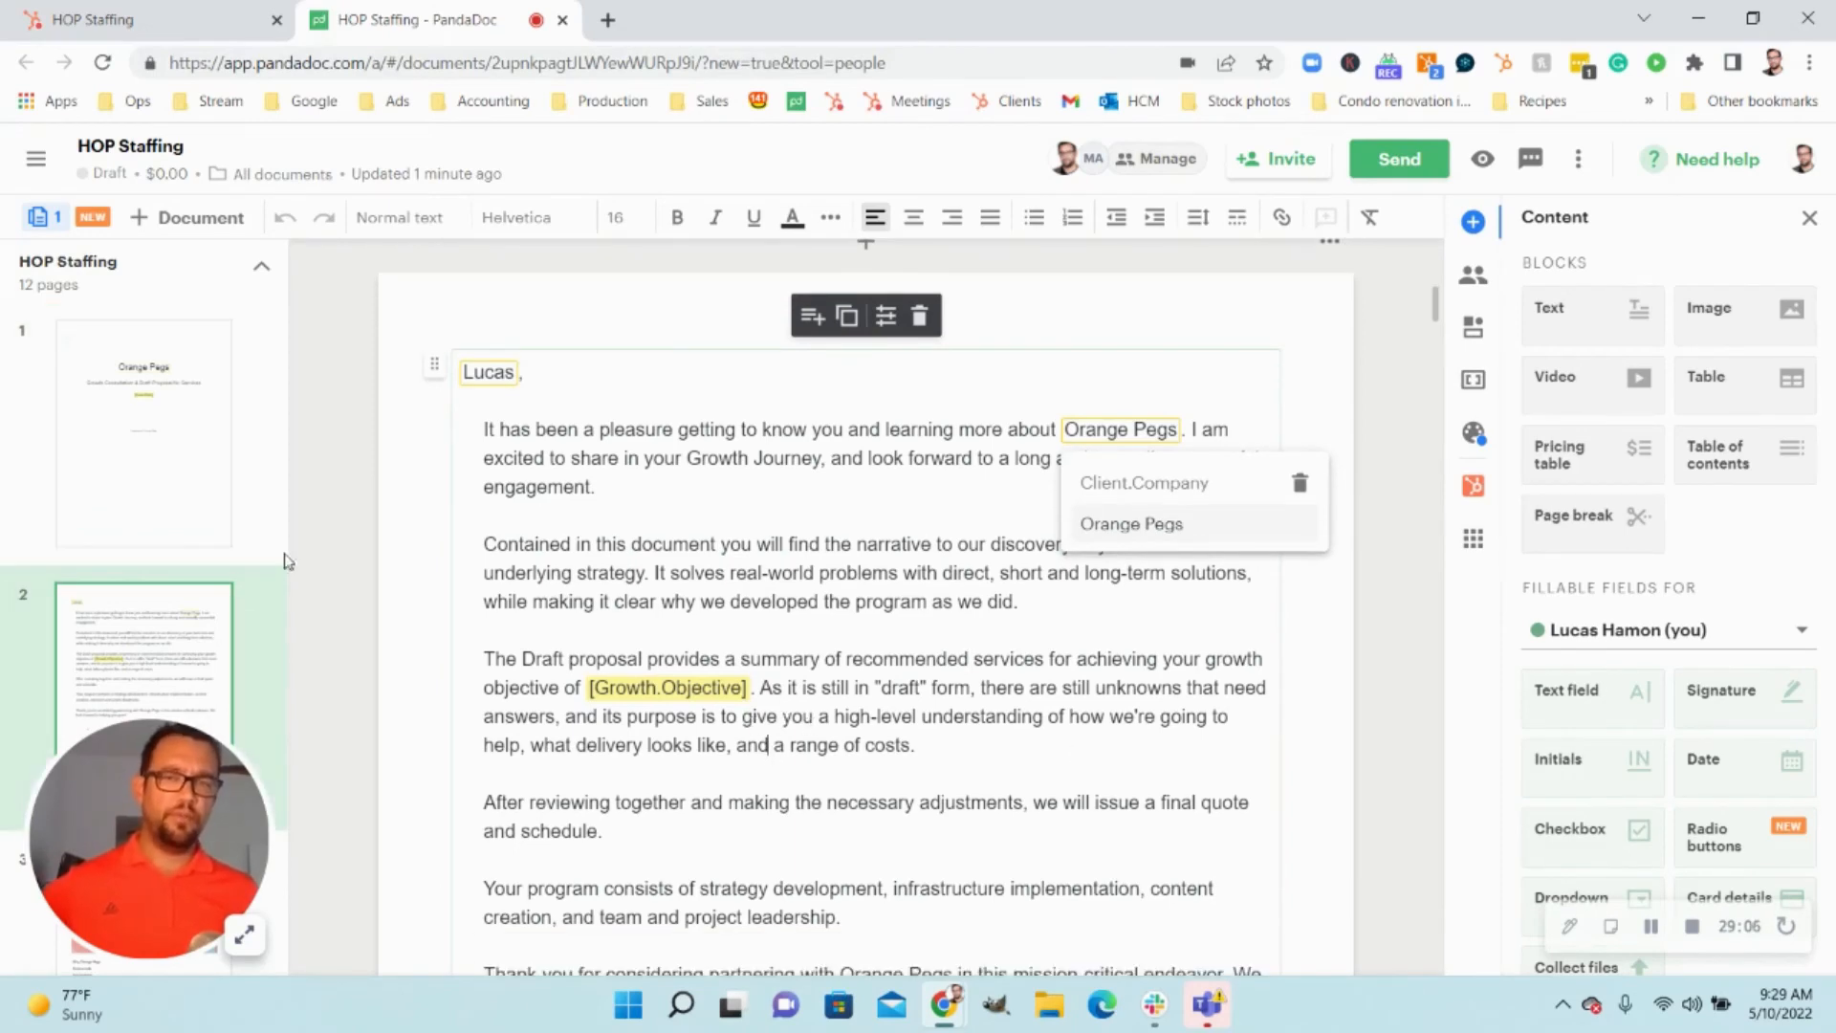
- Examine which variables are filled and which are empty in the document's business, goals and plans sections
{"action": "scroll", "coordinate": [779, 665], "scroll_direction": "down", "scroll_amount": 10}
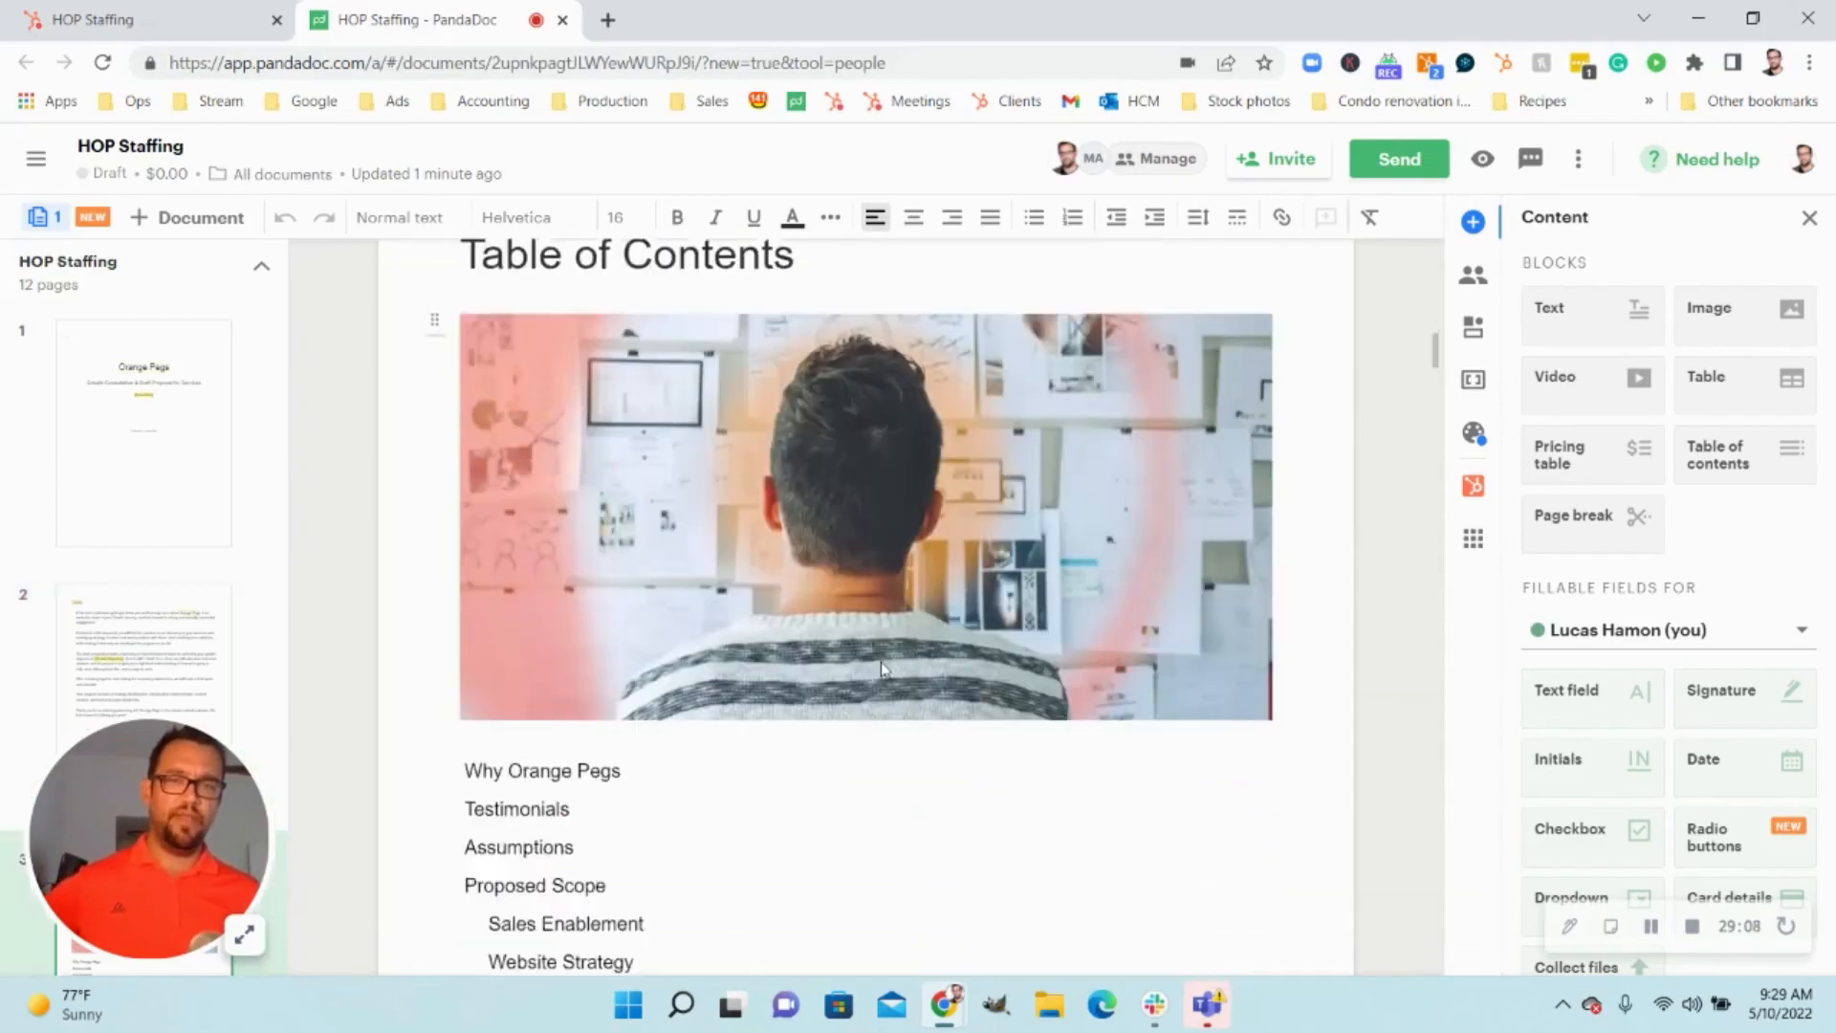
{"action": "scroll", "coordinate": [882, 668], "scroll_direction": "down", "scroll_amount": 15}
{"action": "scroll", "coordinate": [878, 661], "scroll_direction": "down", "scroll_amount": 15}
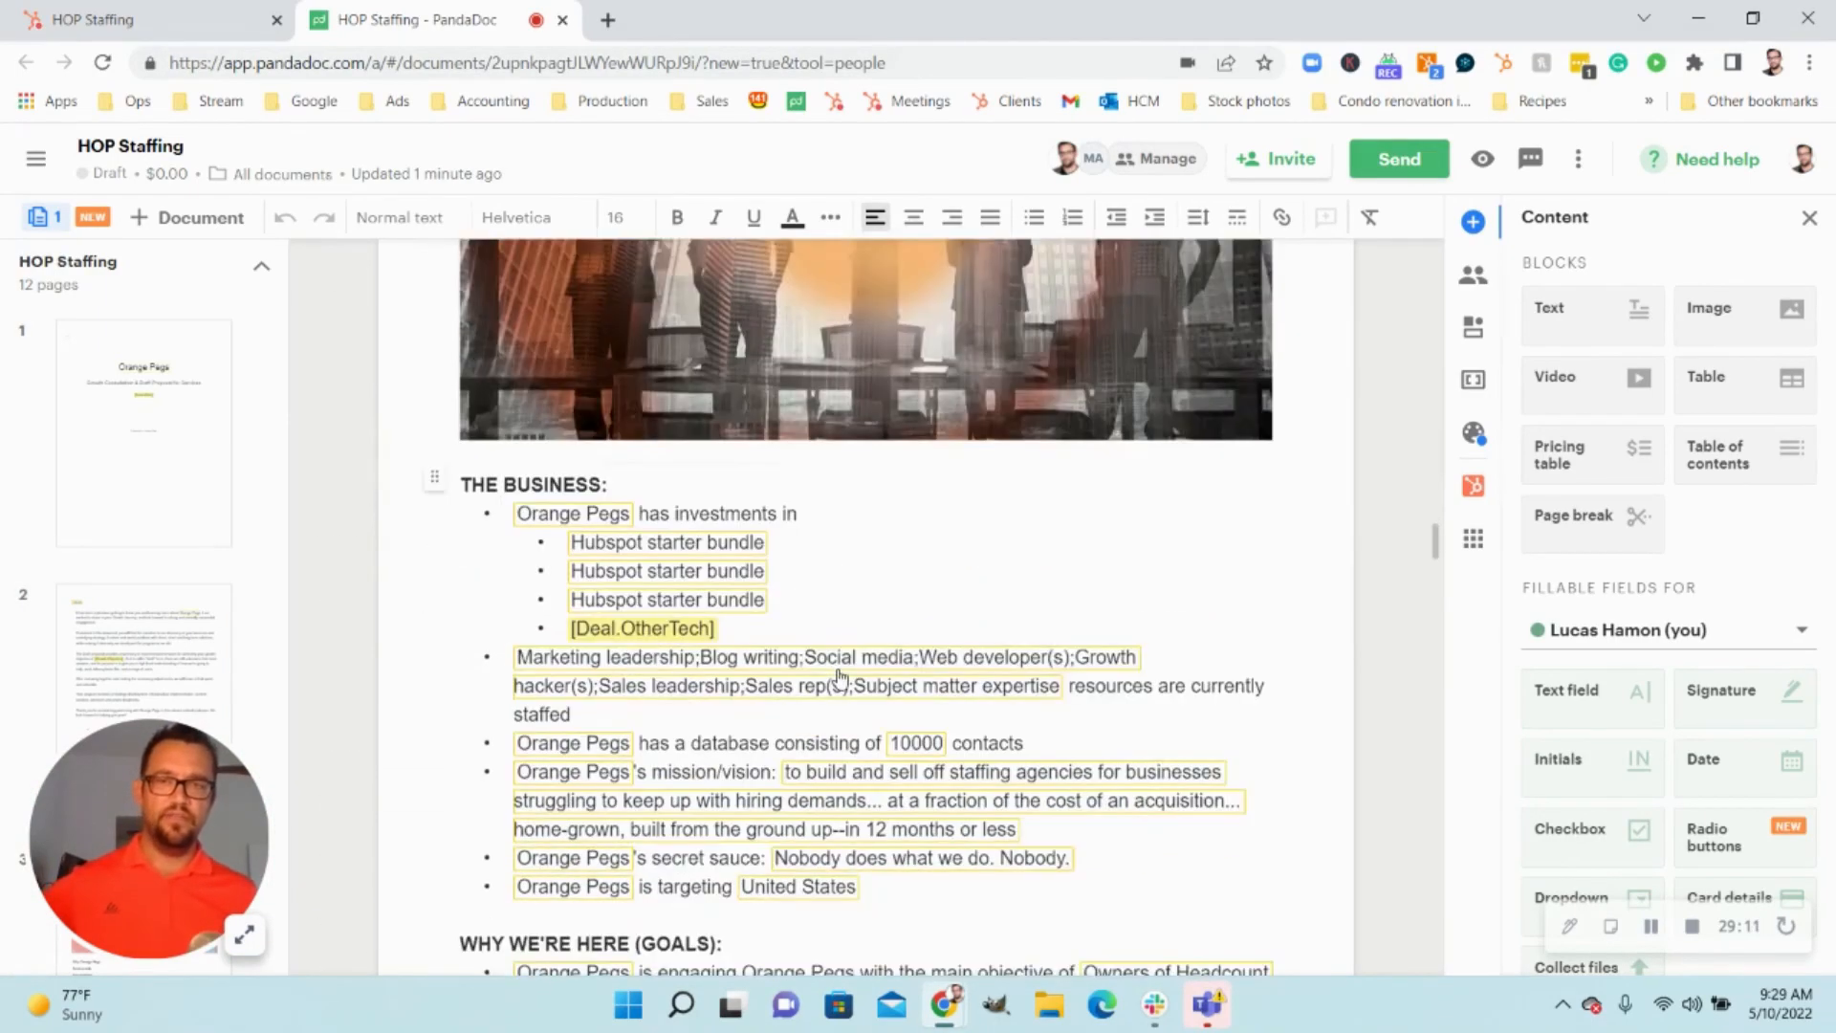
{"action": "scroll", "coordinate": [839, 675], "scroll_direction": "up", "scroll_amount": 1}
{"action": "scroll", "coordinate": [861, 660], "scroll_direction": "down", "scroll_amount": 2}
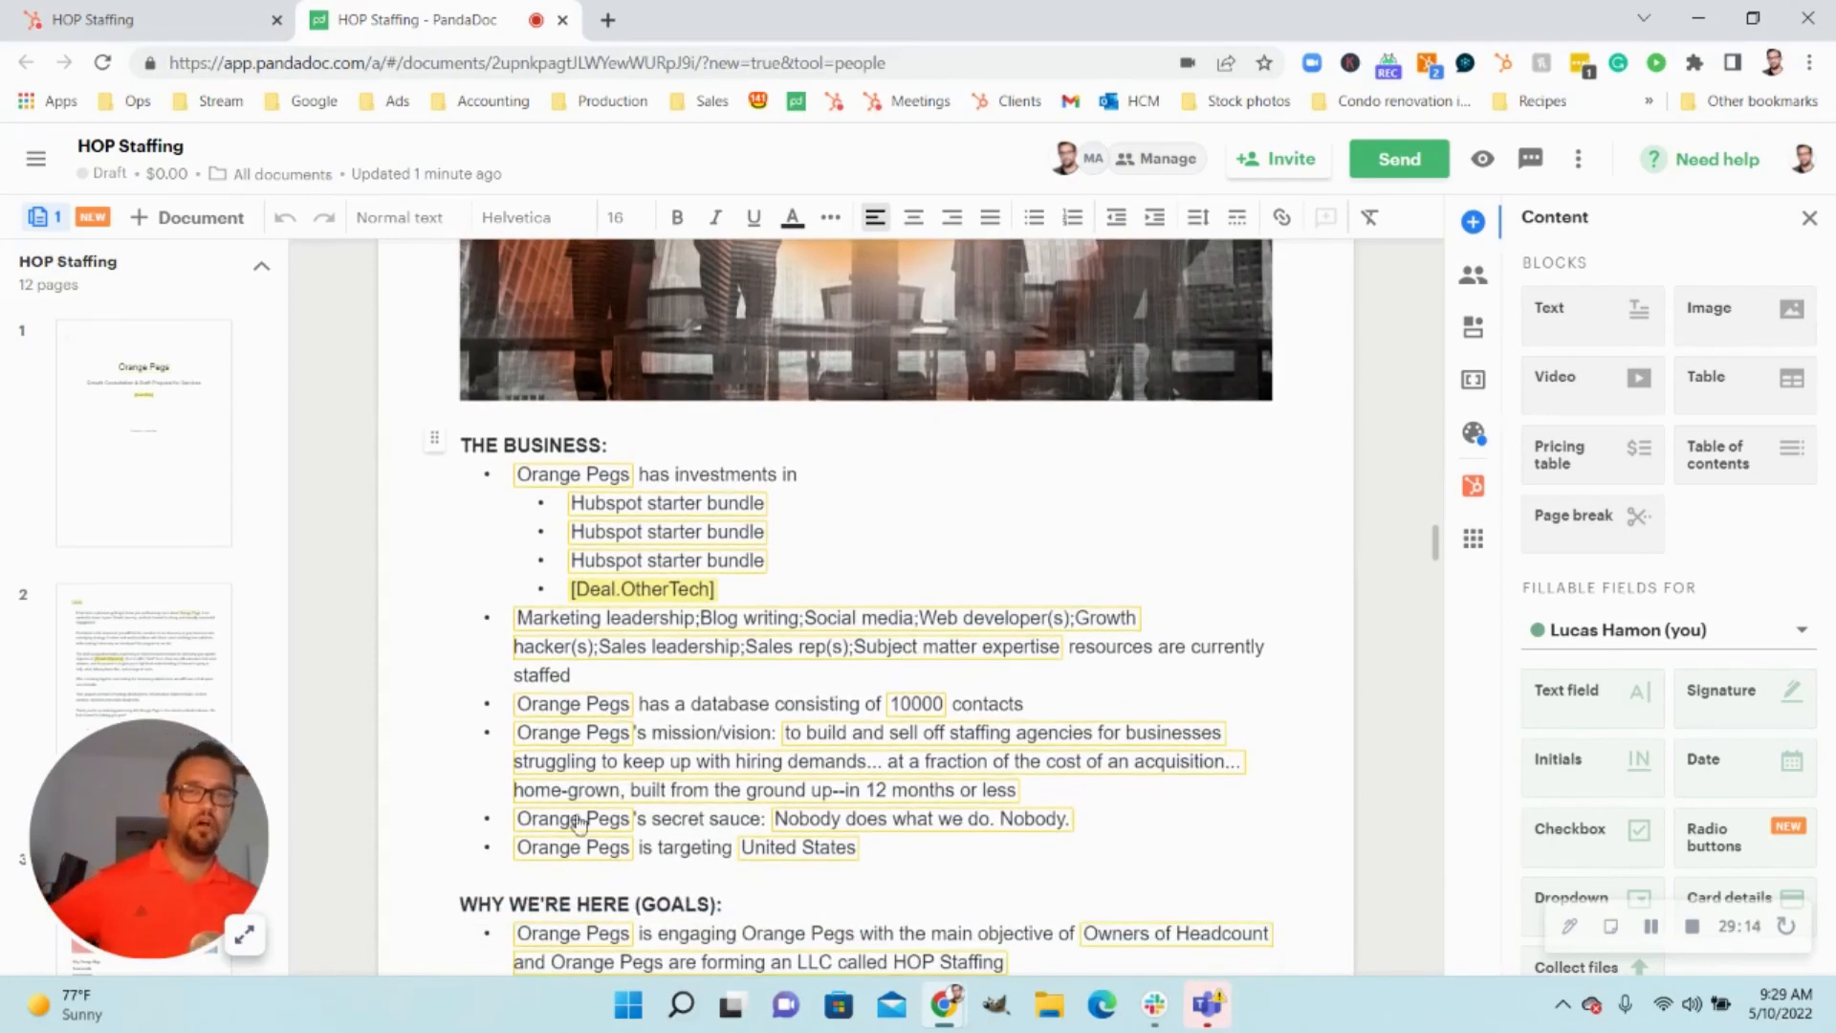
{"action": "scroll", "coordinate": [782, 823], "scroll_direction": "down", "scroll_amount": 5}
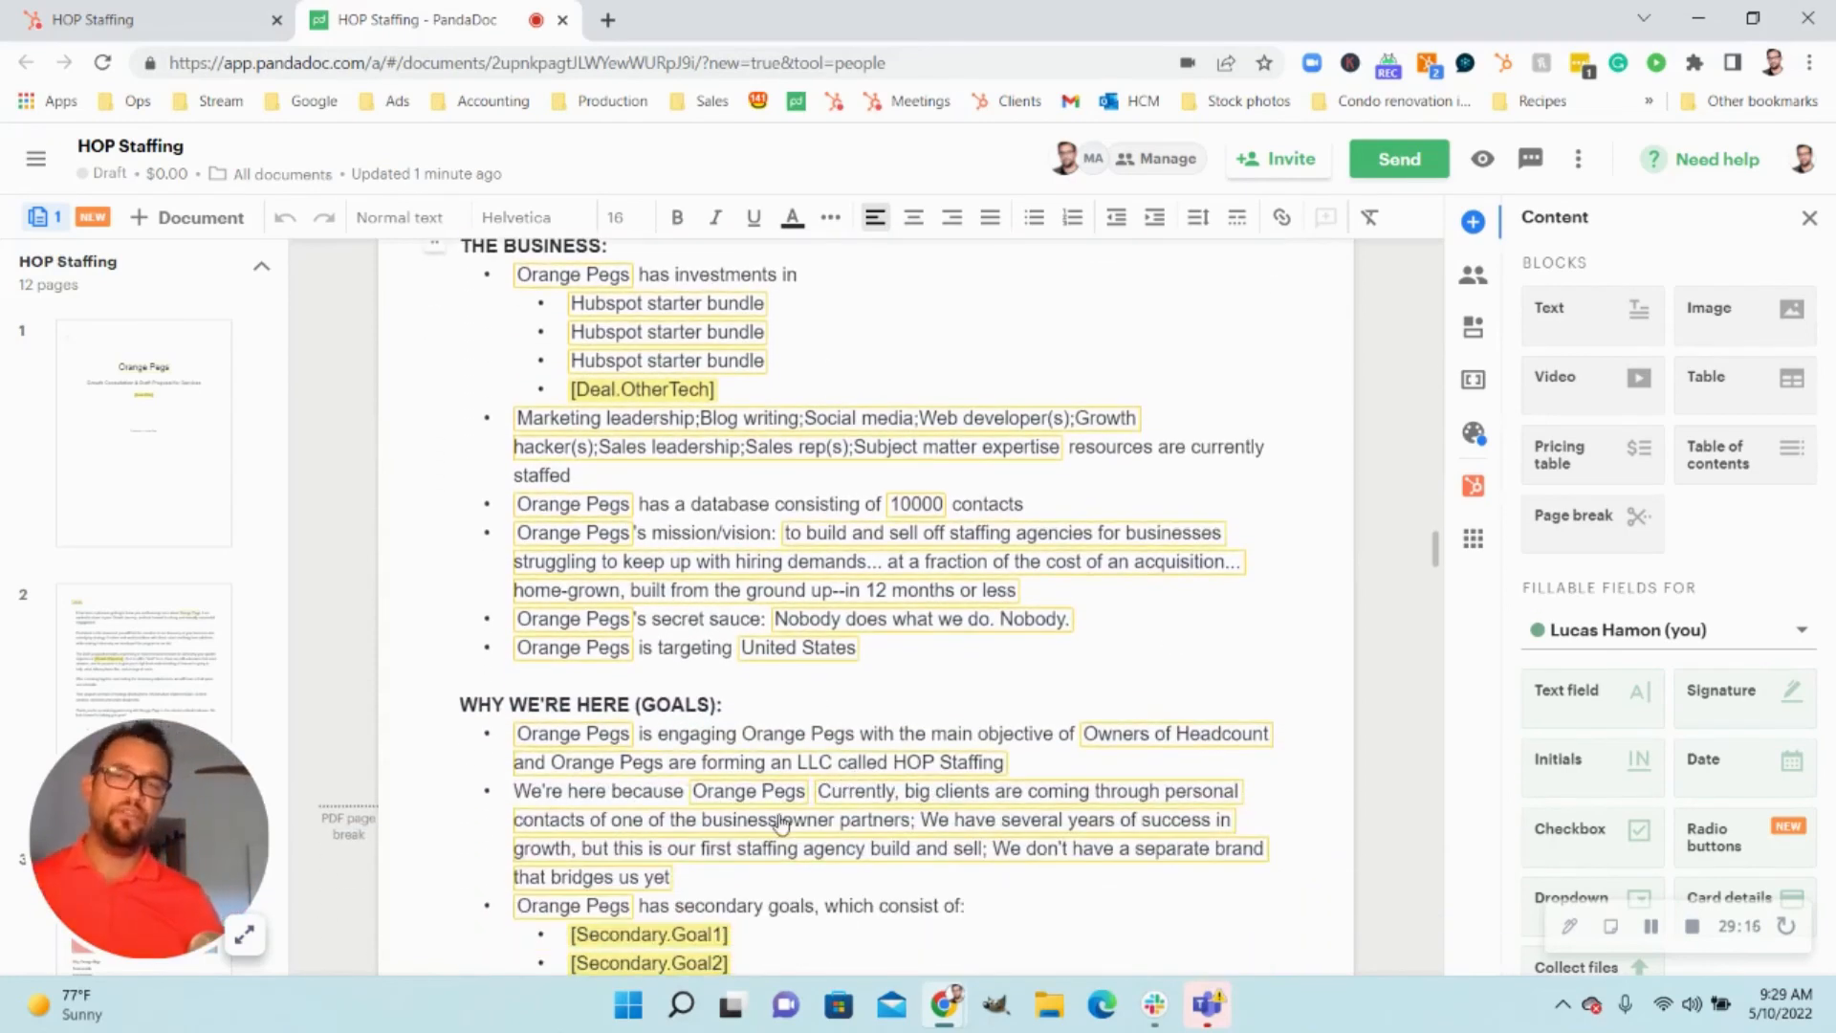
{"action": "scroll", "coordinate": [629, 636], "scroll_direction": "down", "scroll_amount": 3}
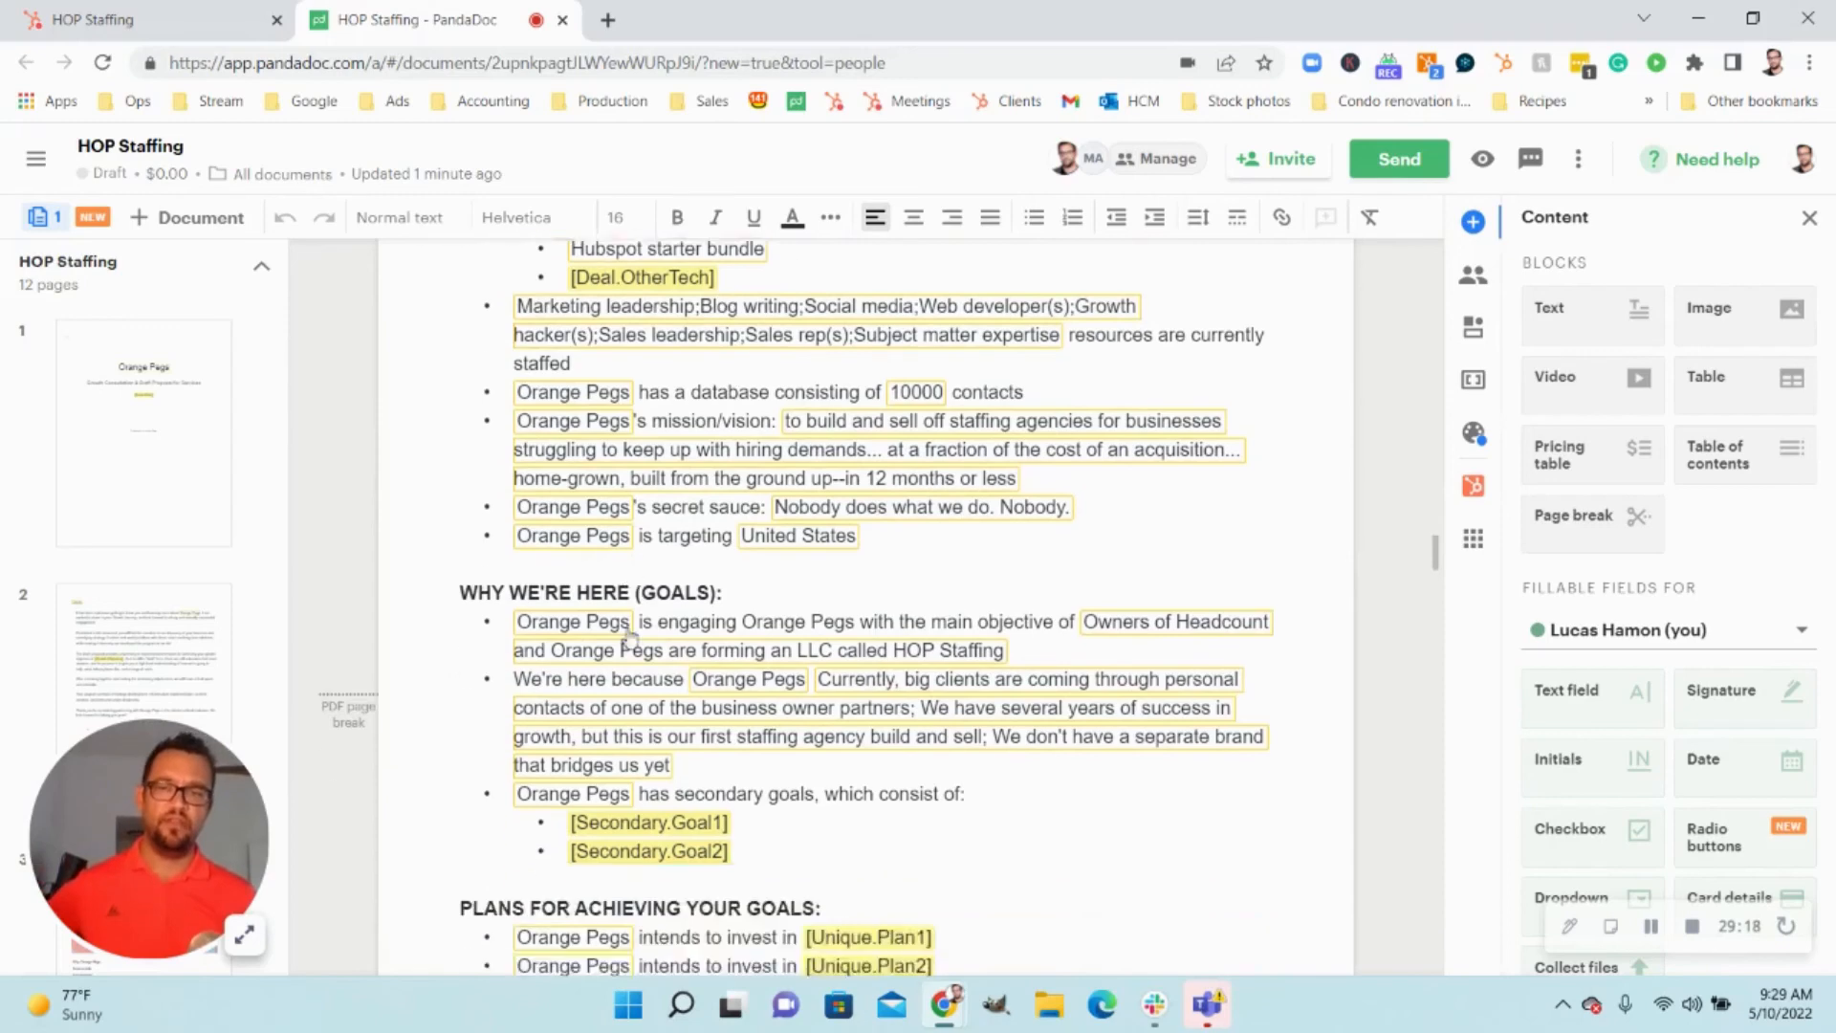
{"action": "scroll", "coordinate": [629, 636], "scroll_direction": "down", "scroll_amount": 4}
{"action": "scroll", "coordinate": [612, 655], "scroll_direction": "up", "scroll_amount": 6}
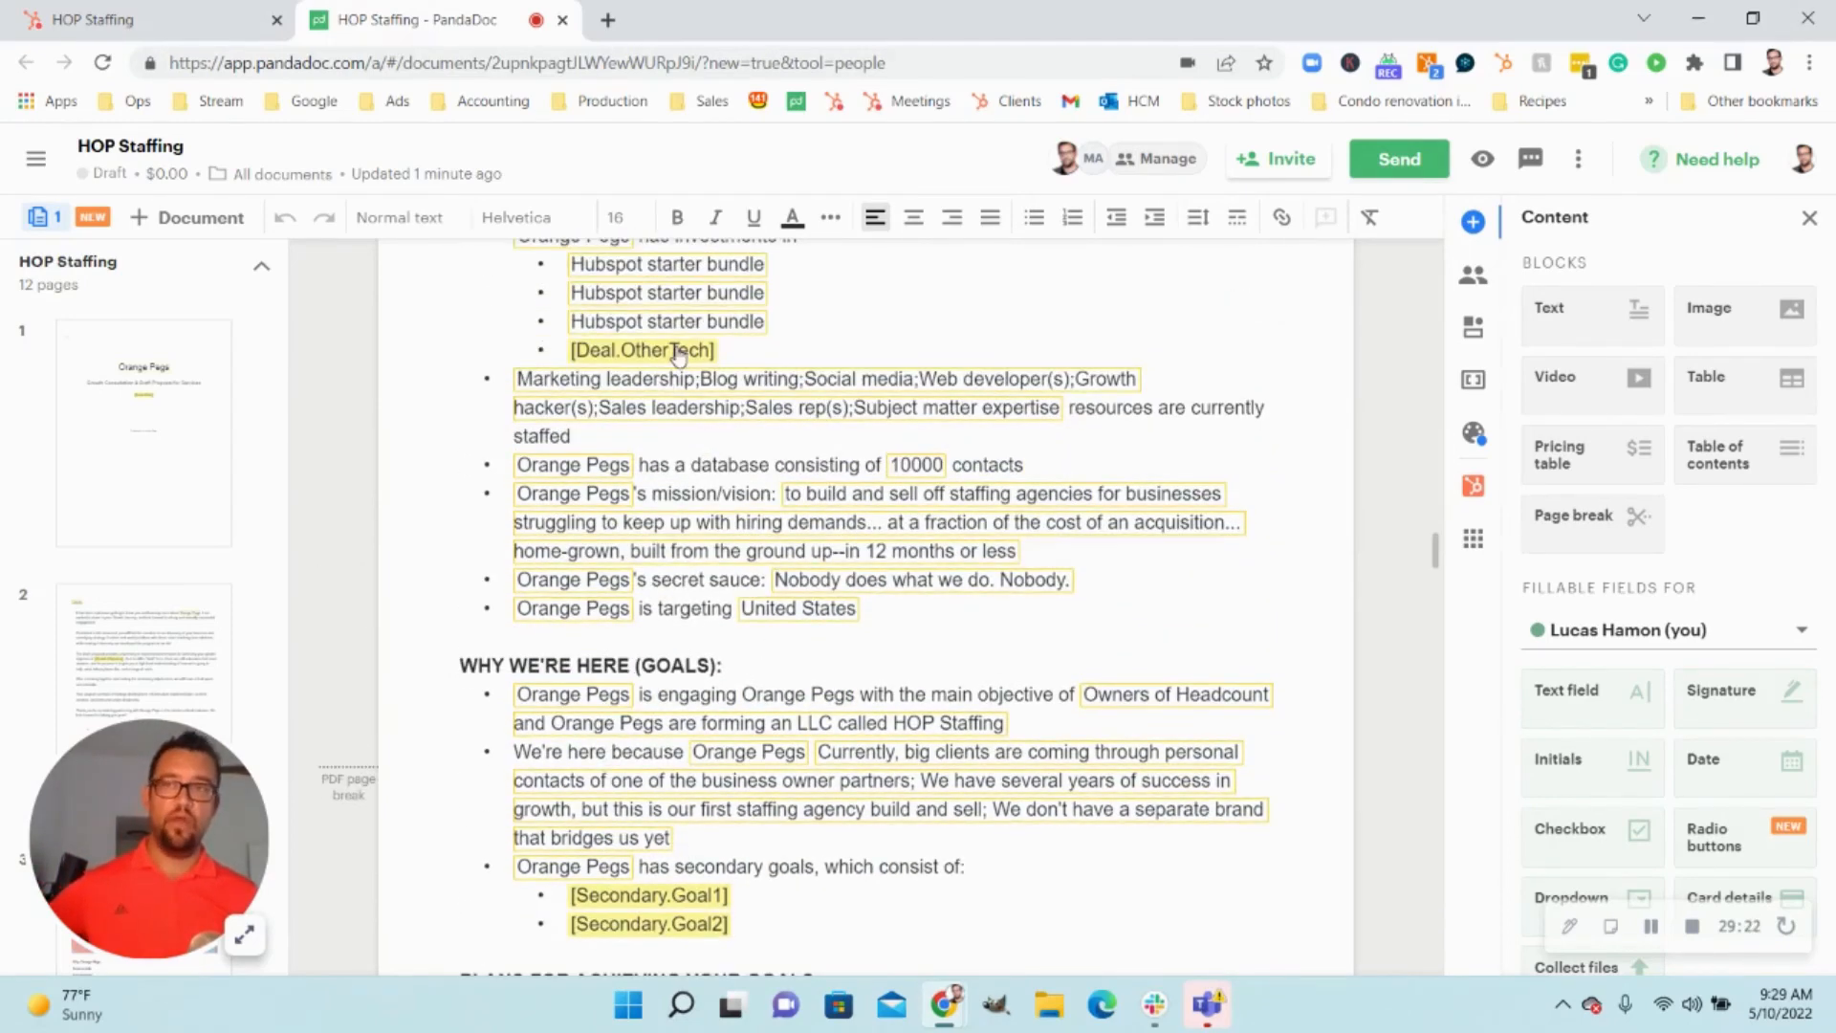
- Switch to the HOP Staffing deal in HubSpot and check the Other tech property under SALES: Growth Readiness
{"action": "left_click", "coordinate": [144, 19]}
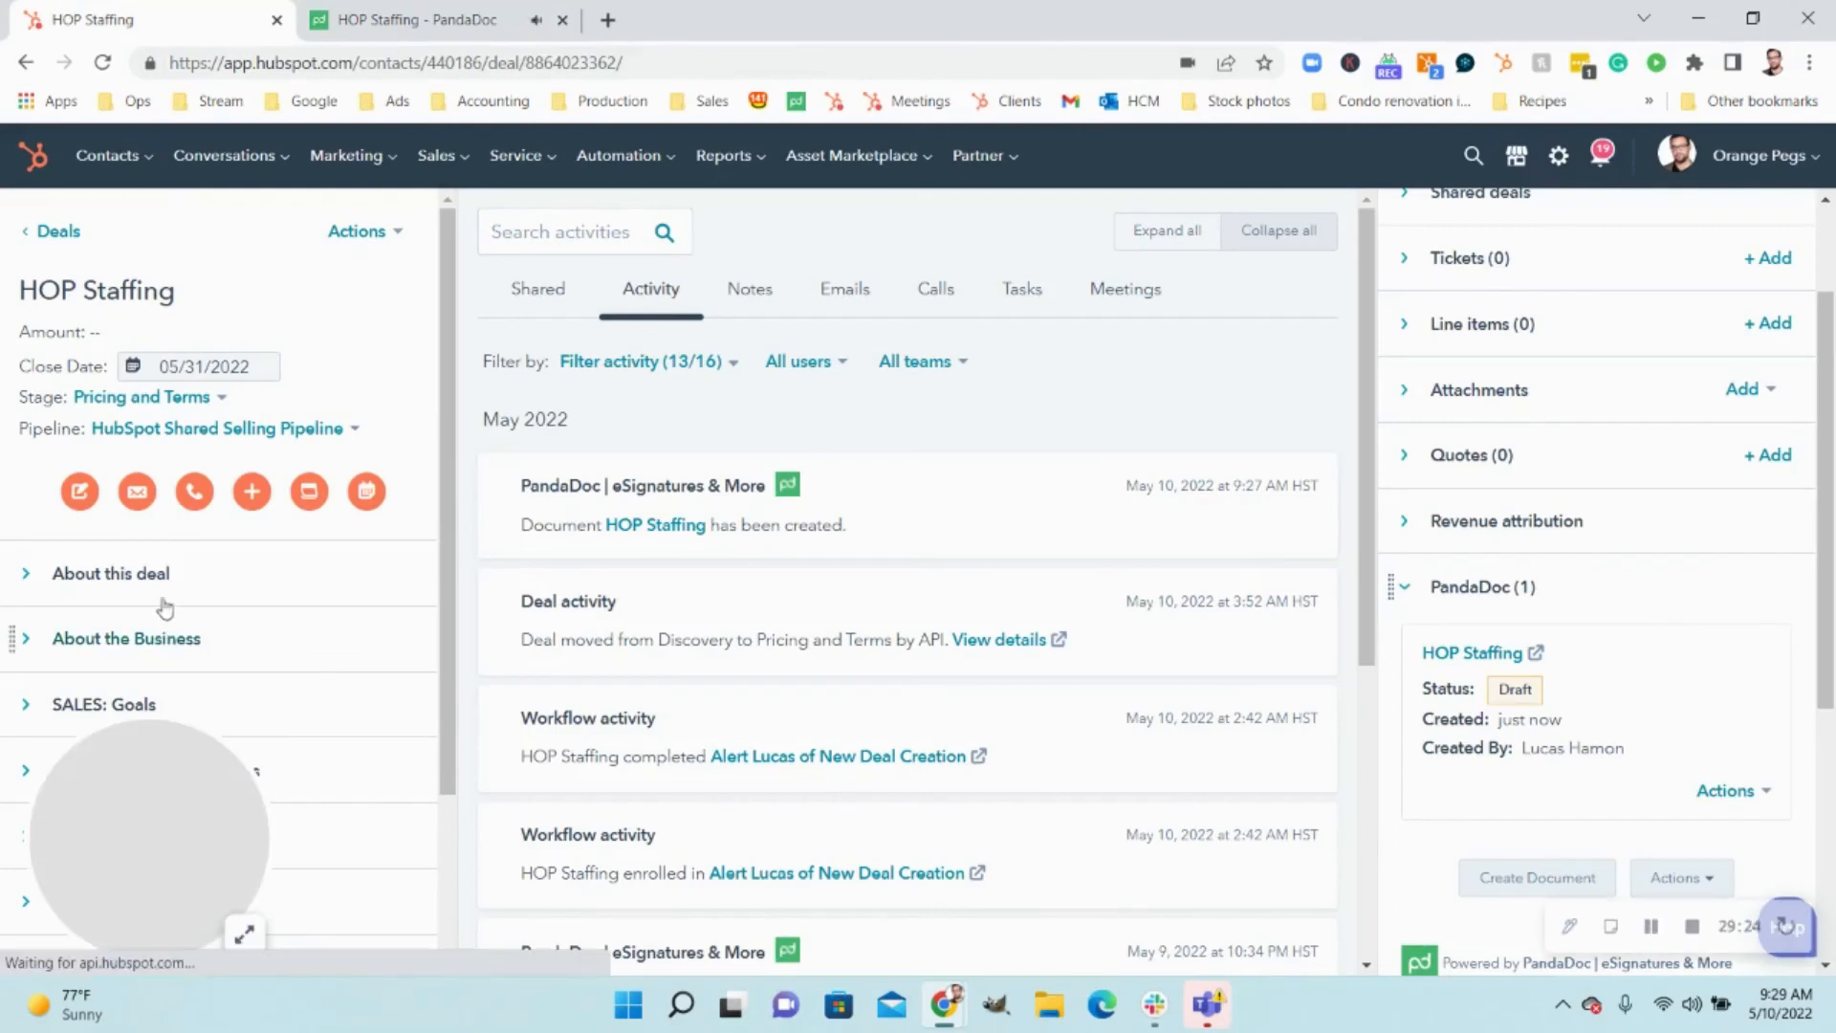
{"action": "scroll", "coordinate": [151, 640], "scroll_direction": "down", "scroll_amount": 2}
{"action": "left_click", "coordinate": [252, 623]}
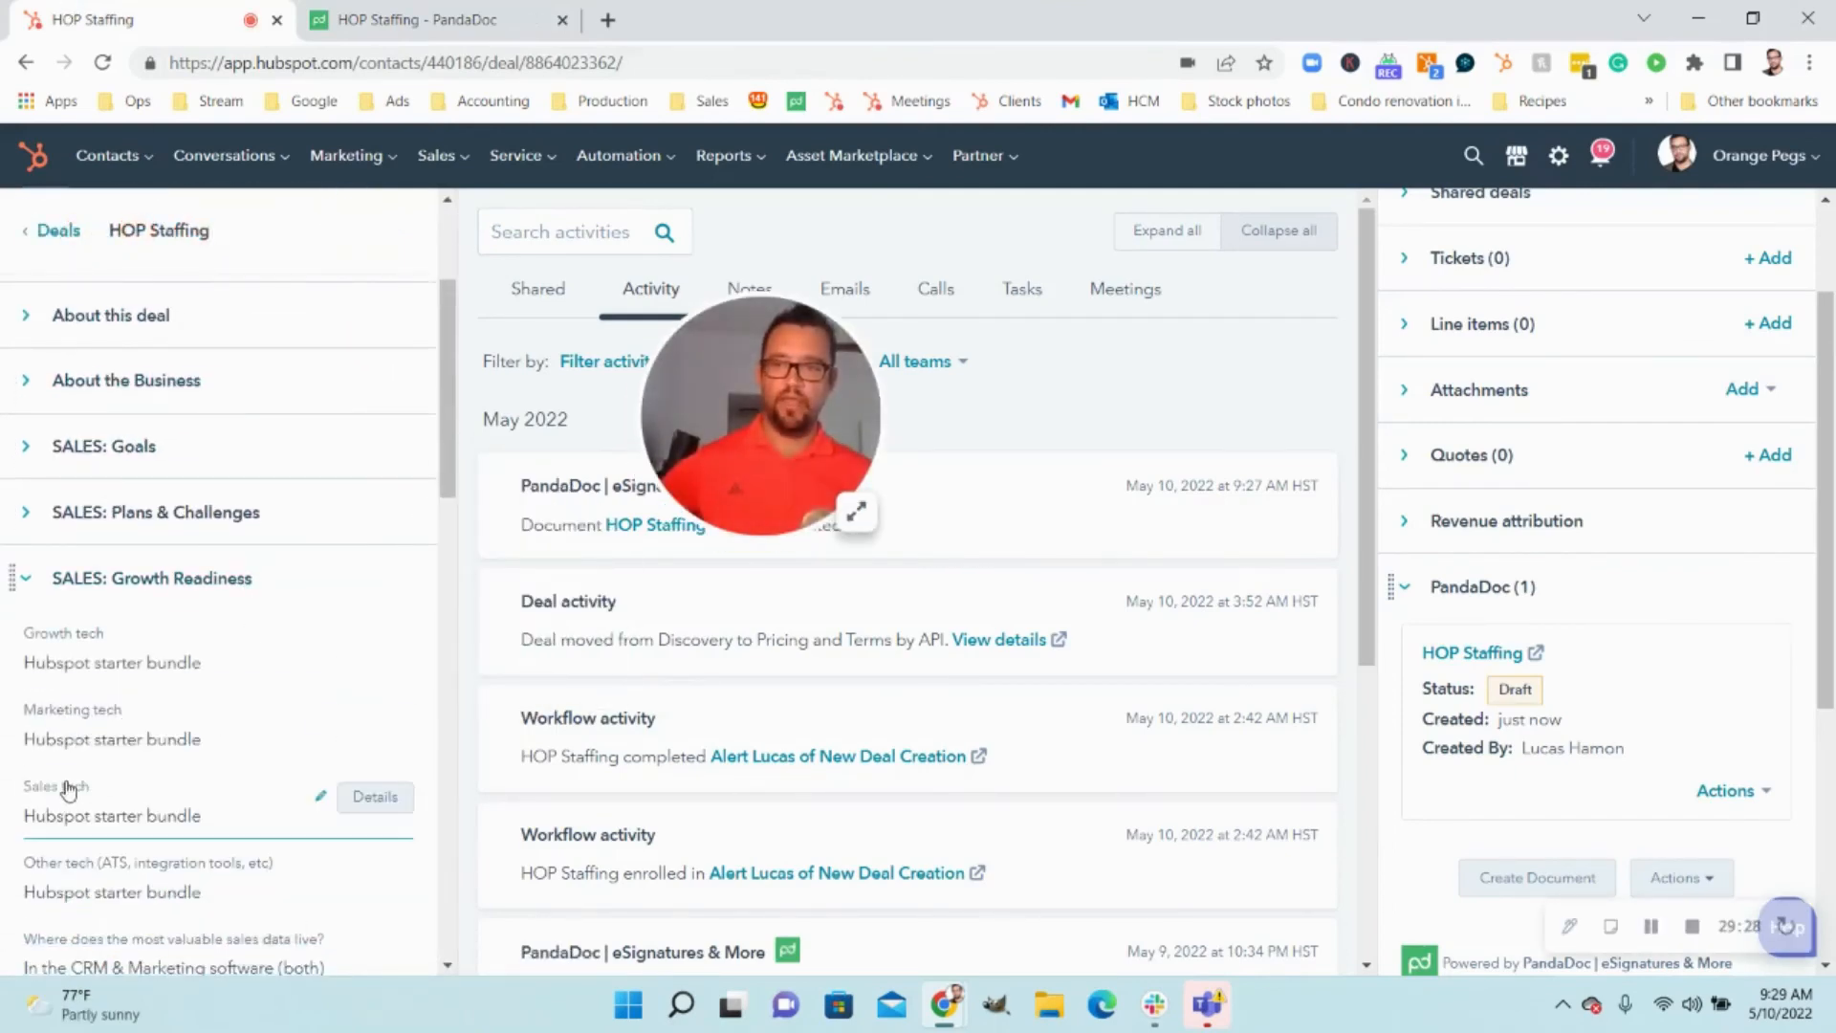
{"action": "scroll", "coordinate": [67, 787], "scroll_direction": "down", "scroll_amount": 2}
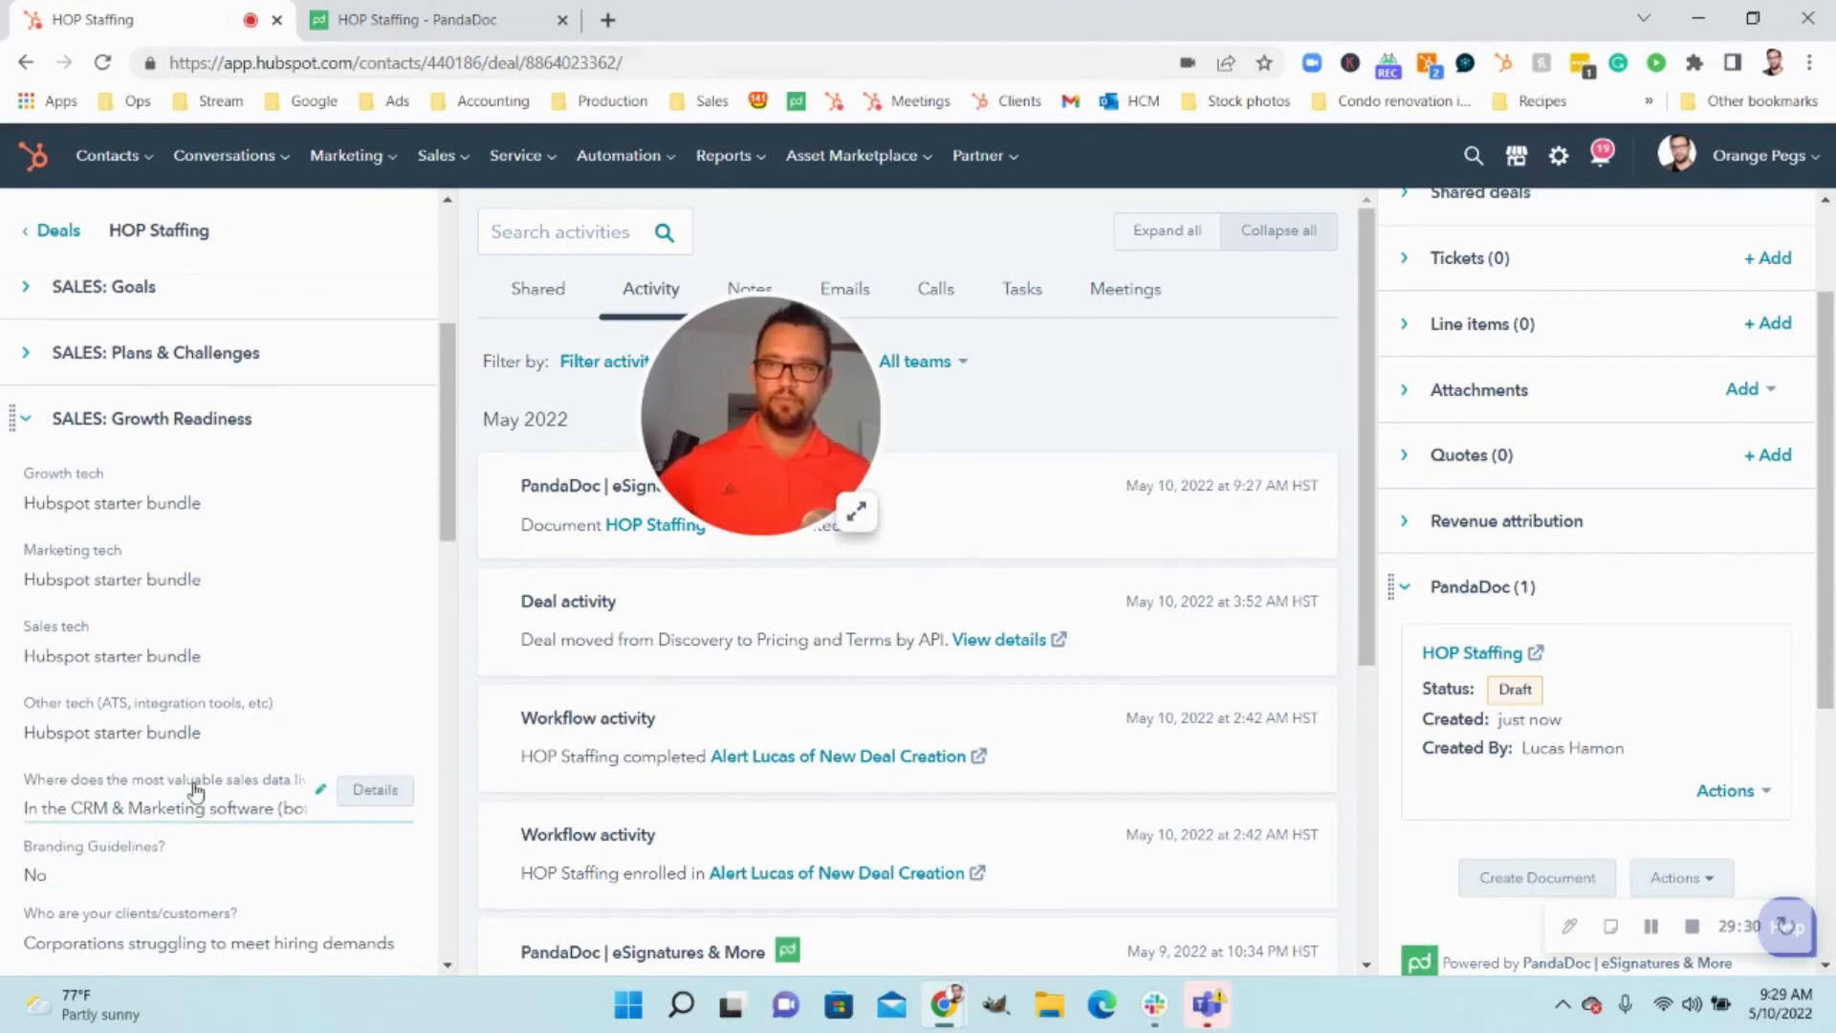
{"action": "left_click", "coordinate": [201, 739]}
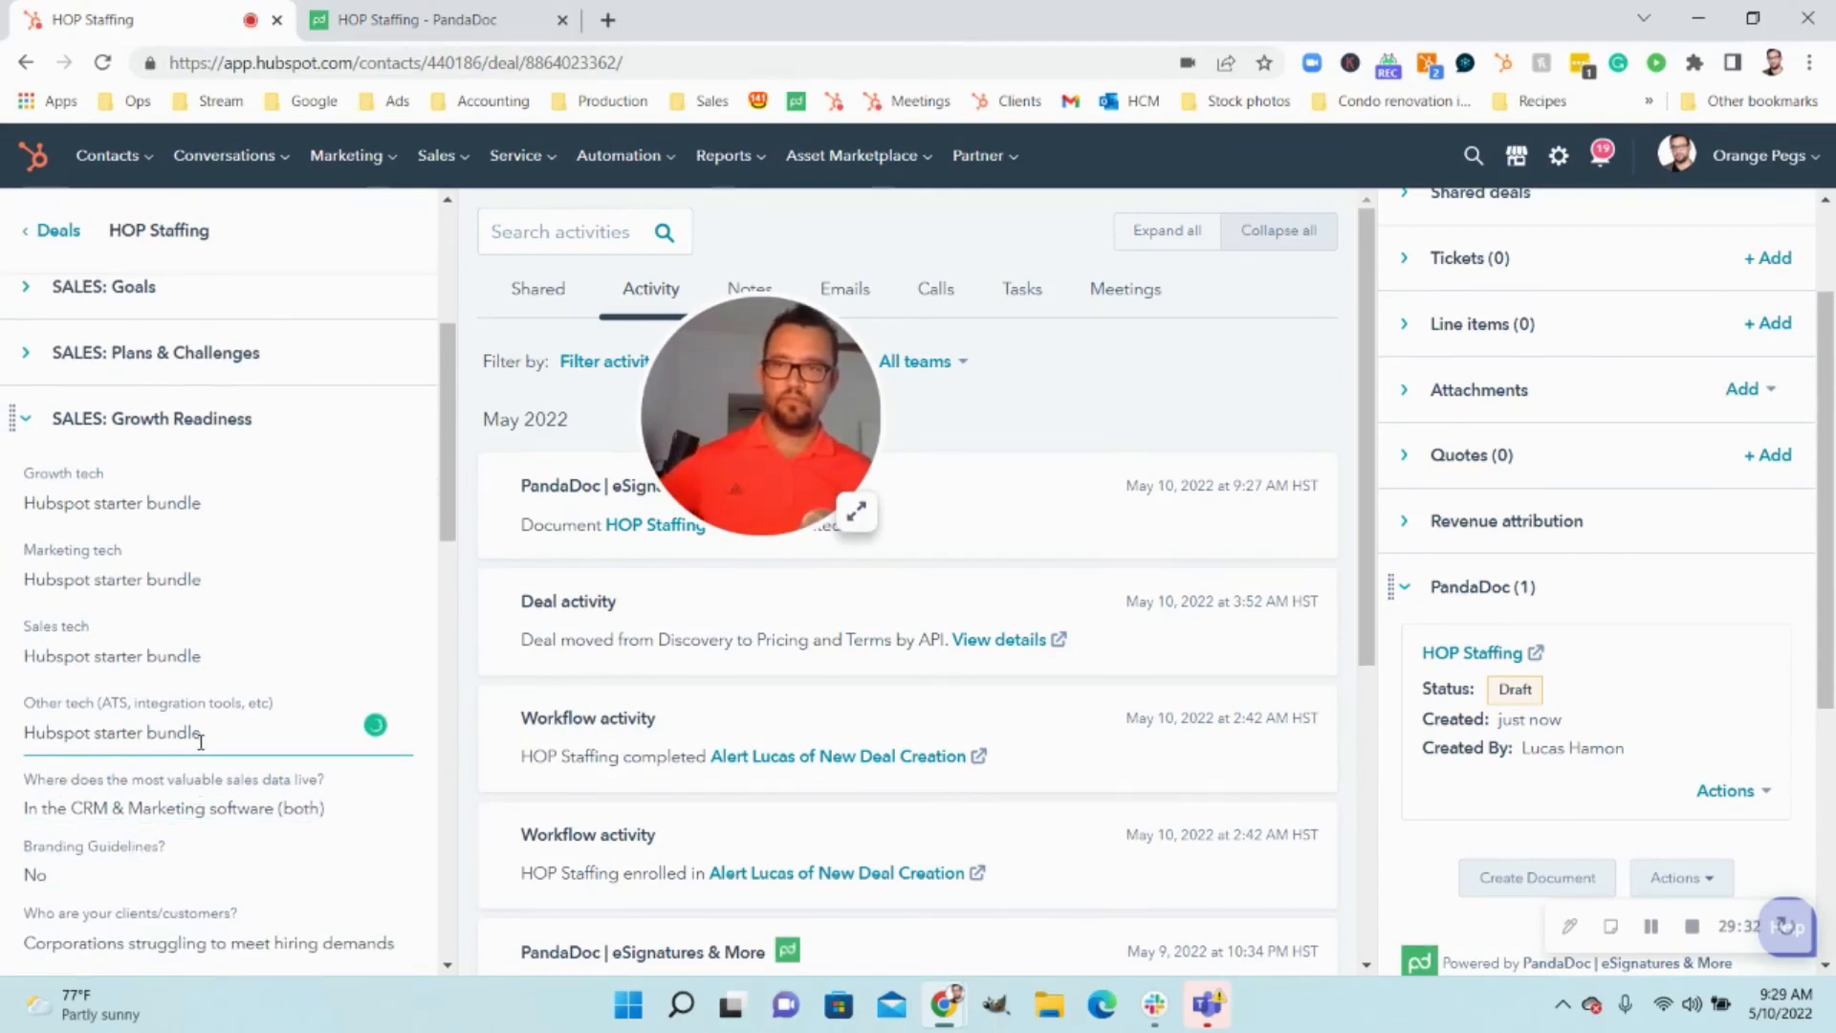
{"action": "left_click", "coordinate": [269, 709]}
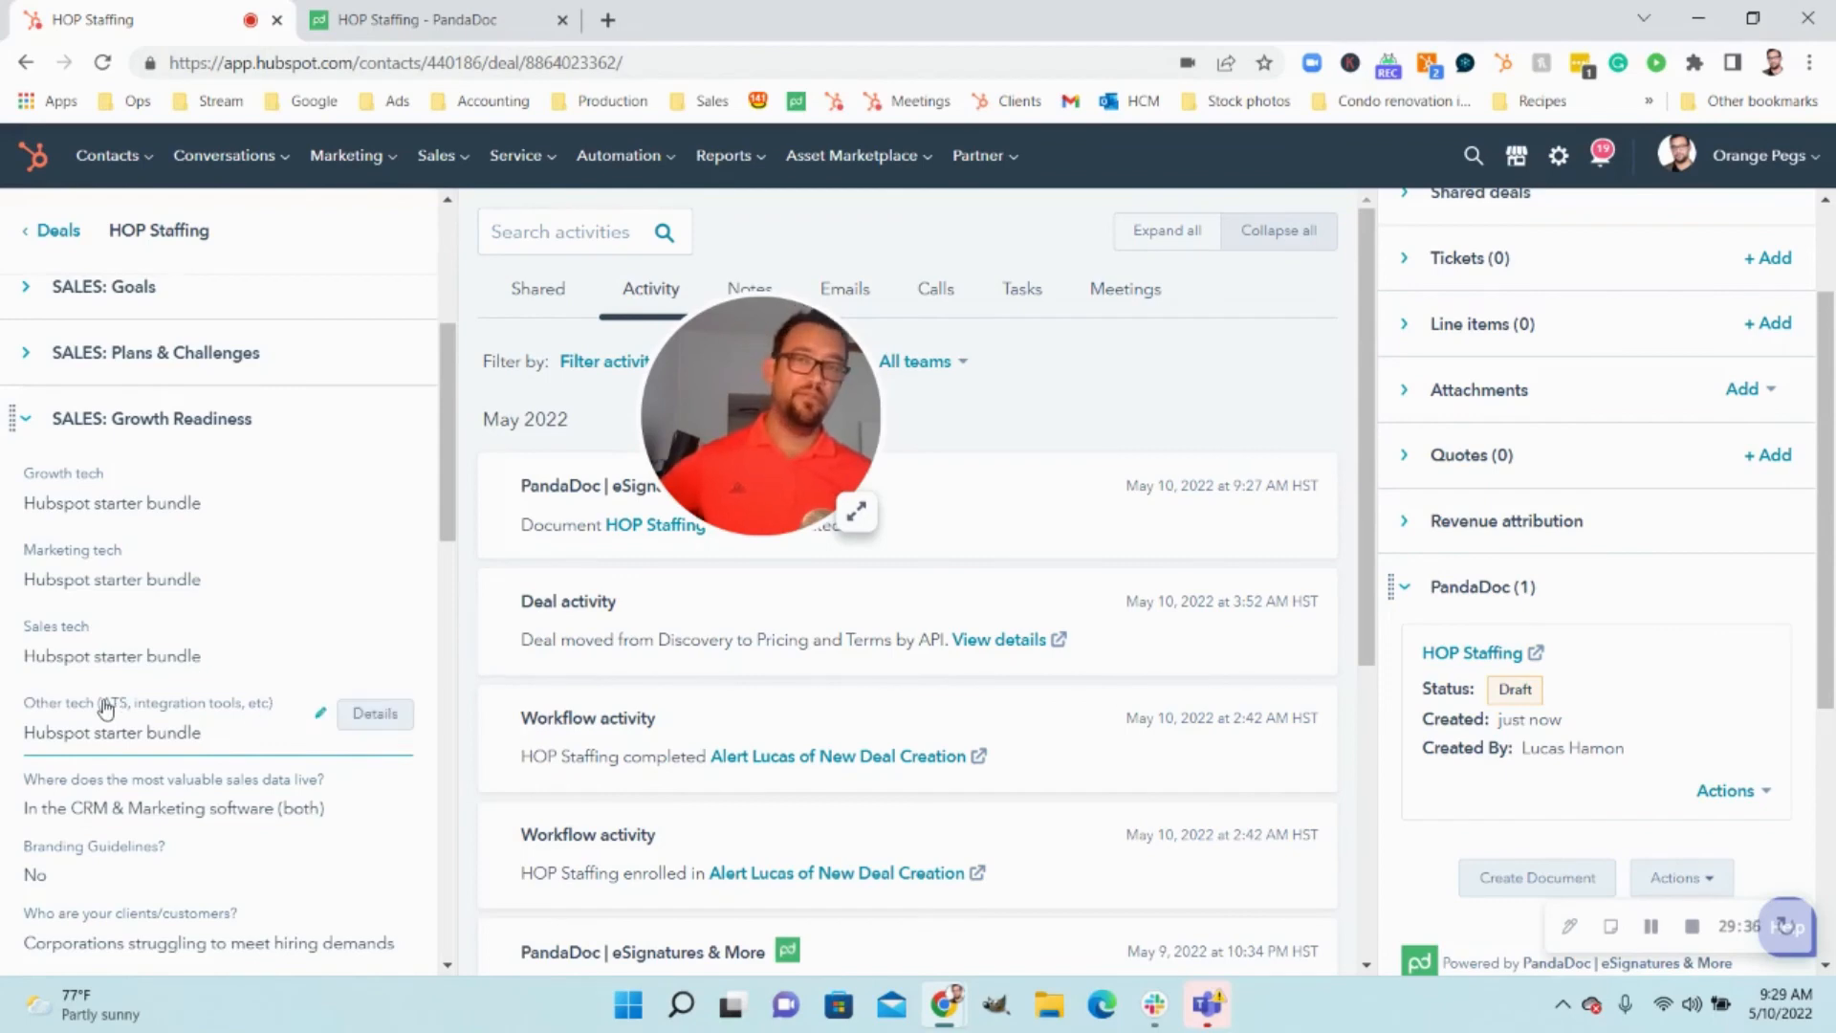
- Return to the PandaDoc document and compare its Deal.OtherTech variable with the Other tech property on the HubSpot deal
{"action": "left_click", "coordinate": [418, 20]}
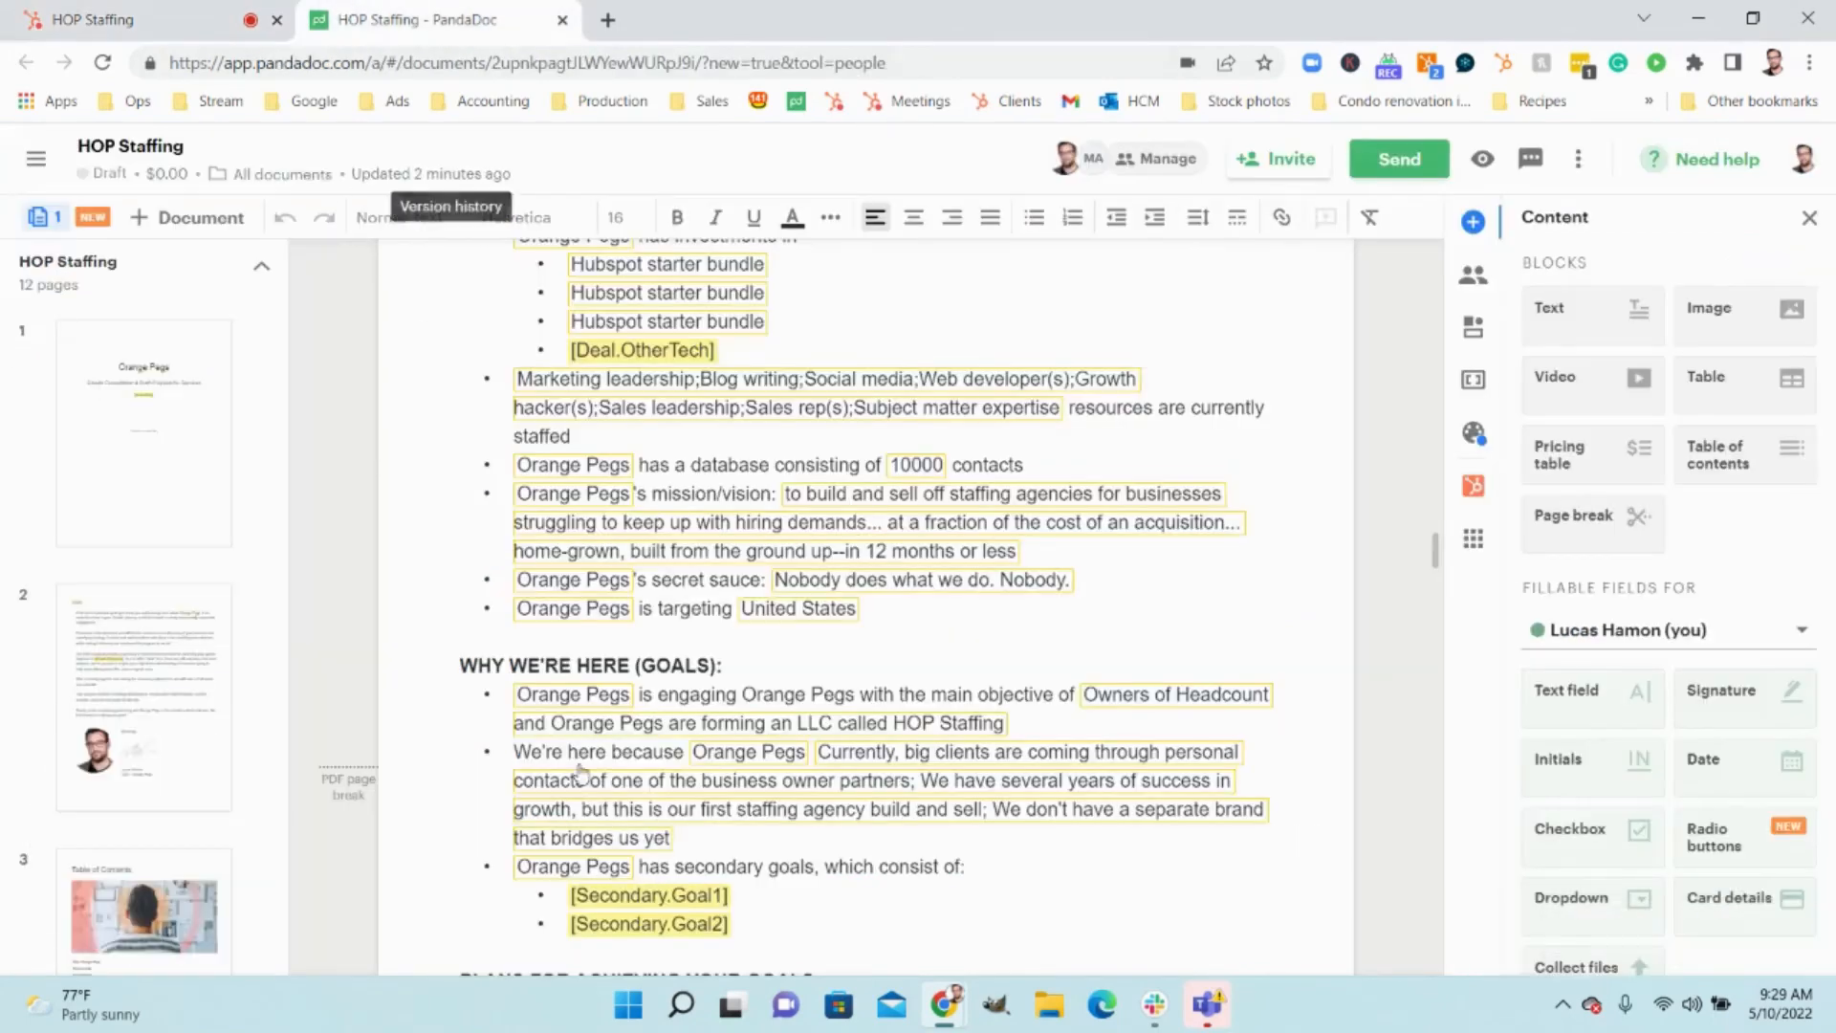
{"action": "left_click", "coordinate": [630, 358]}
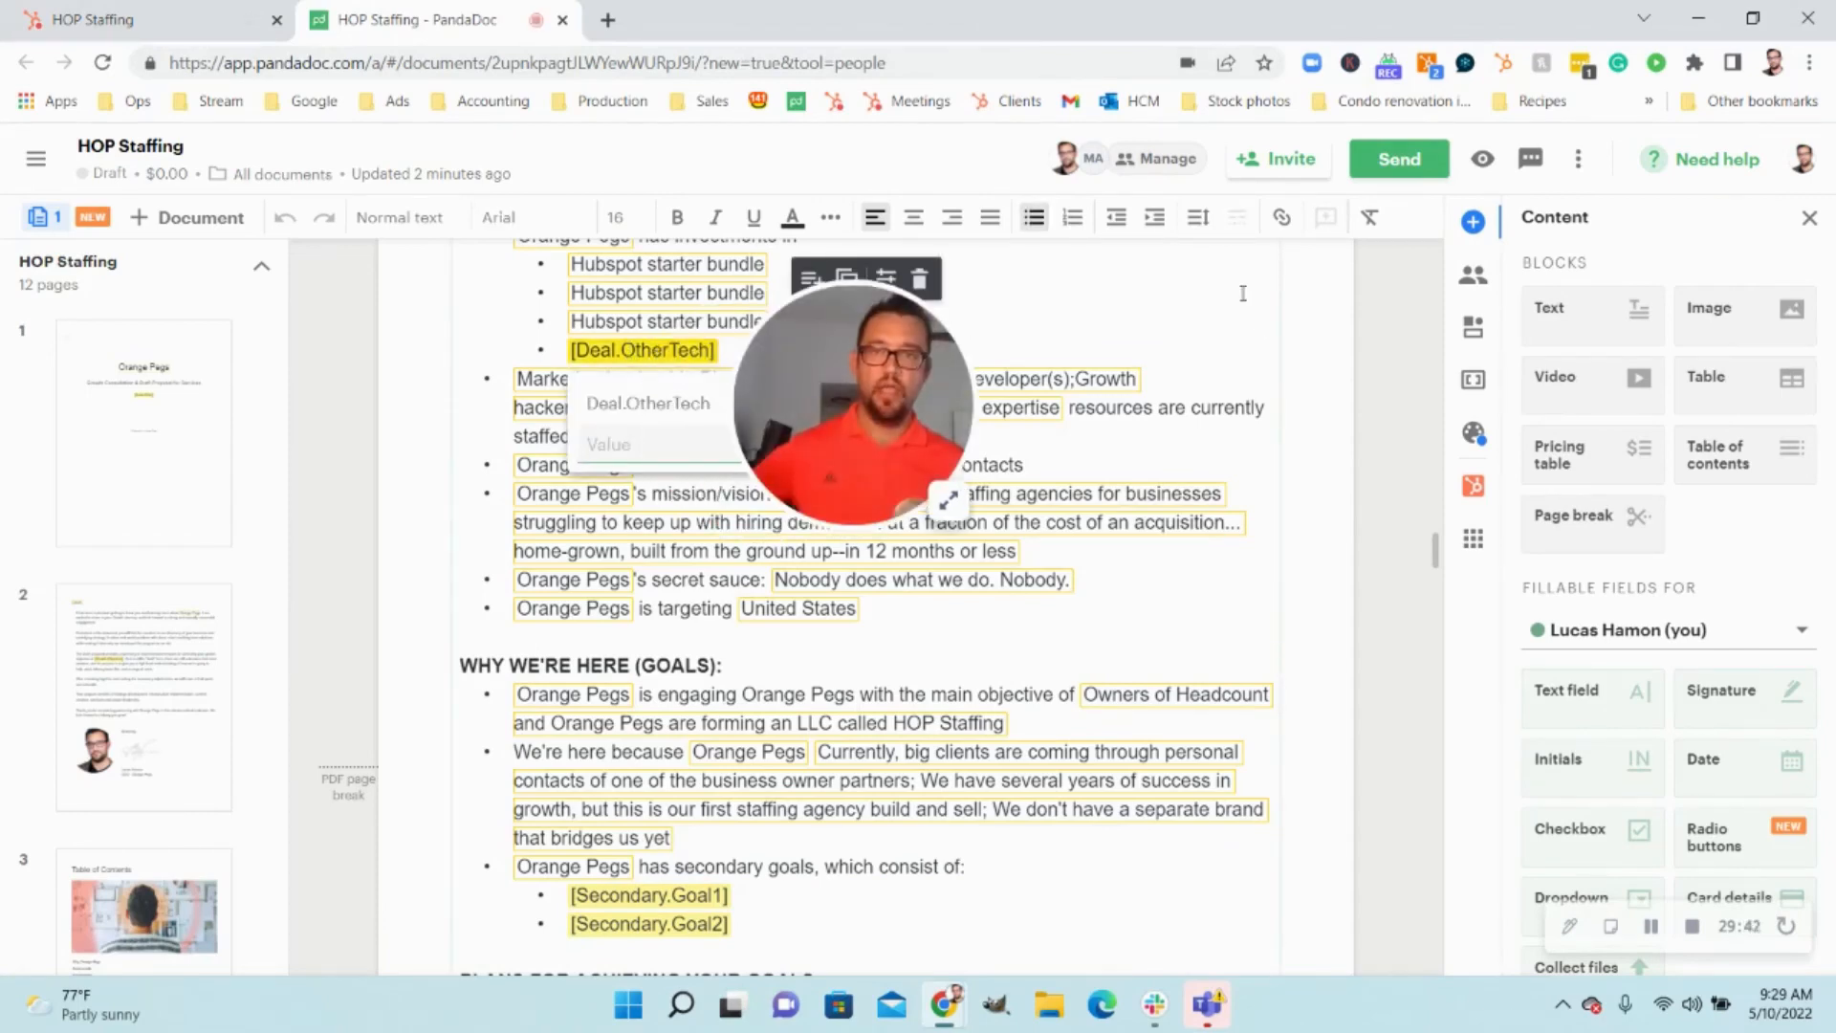
{"action": "left_click", "coordinate": [153, 19]}
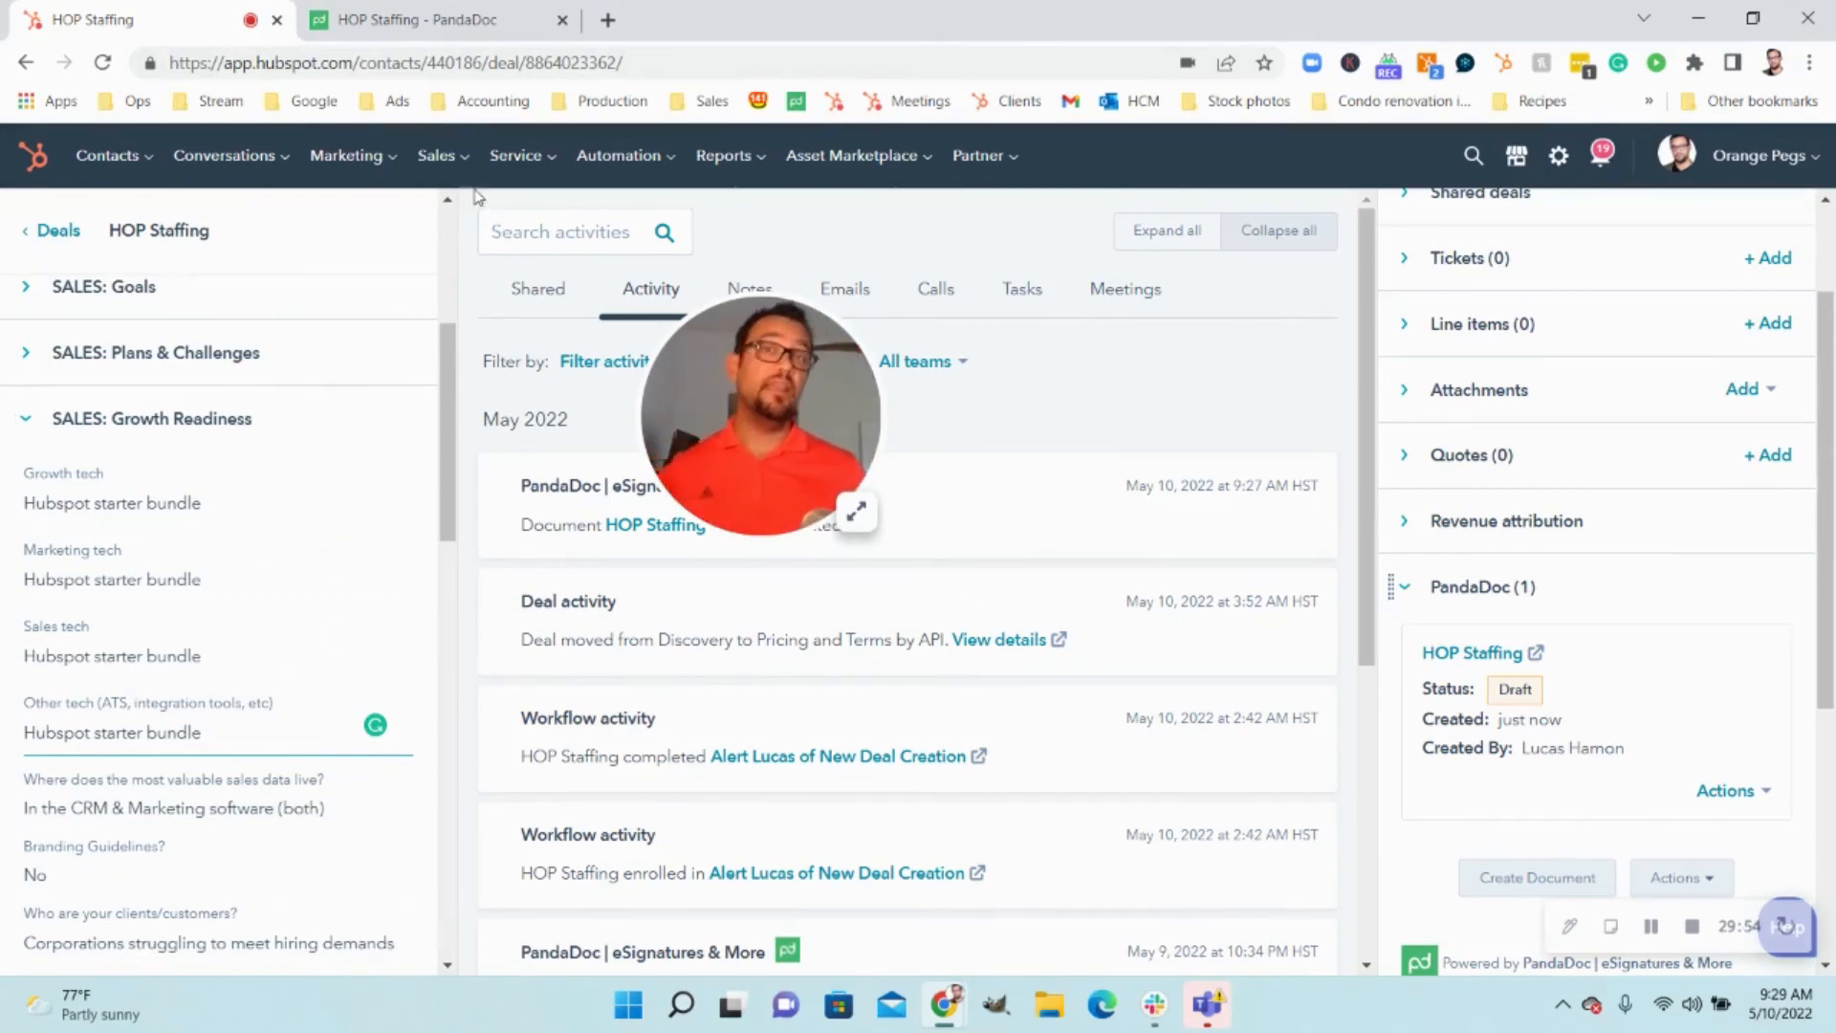
{"action": "left_click", "coordinate": [367, 10]}
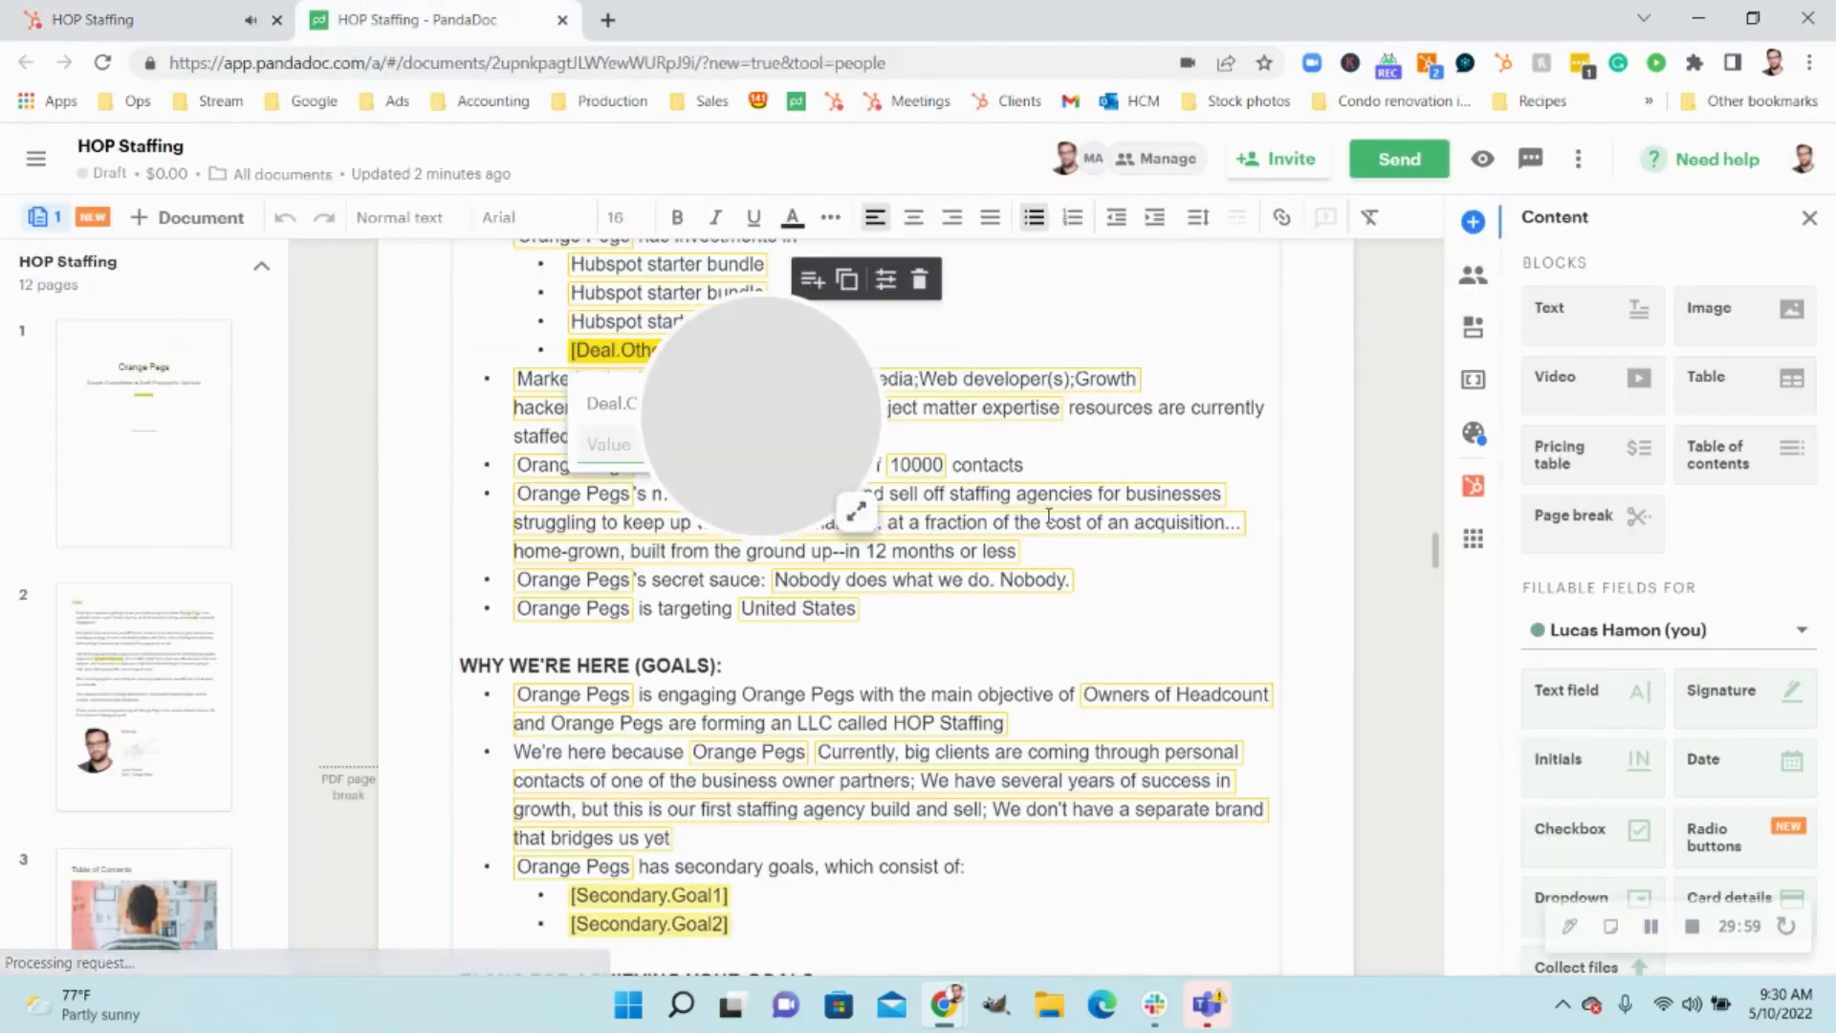
{"action": "left_click", "coordinate": [1048, 519]}
{"action": "left_click_drag", "start_coordinate": [755, 453], "coordinate": [174, 332]}
{"action": "left_click", "coordinate": [1399, 395]}
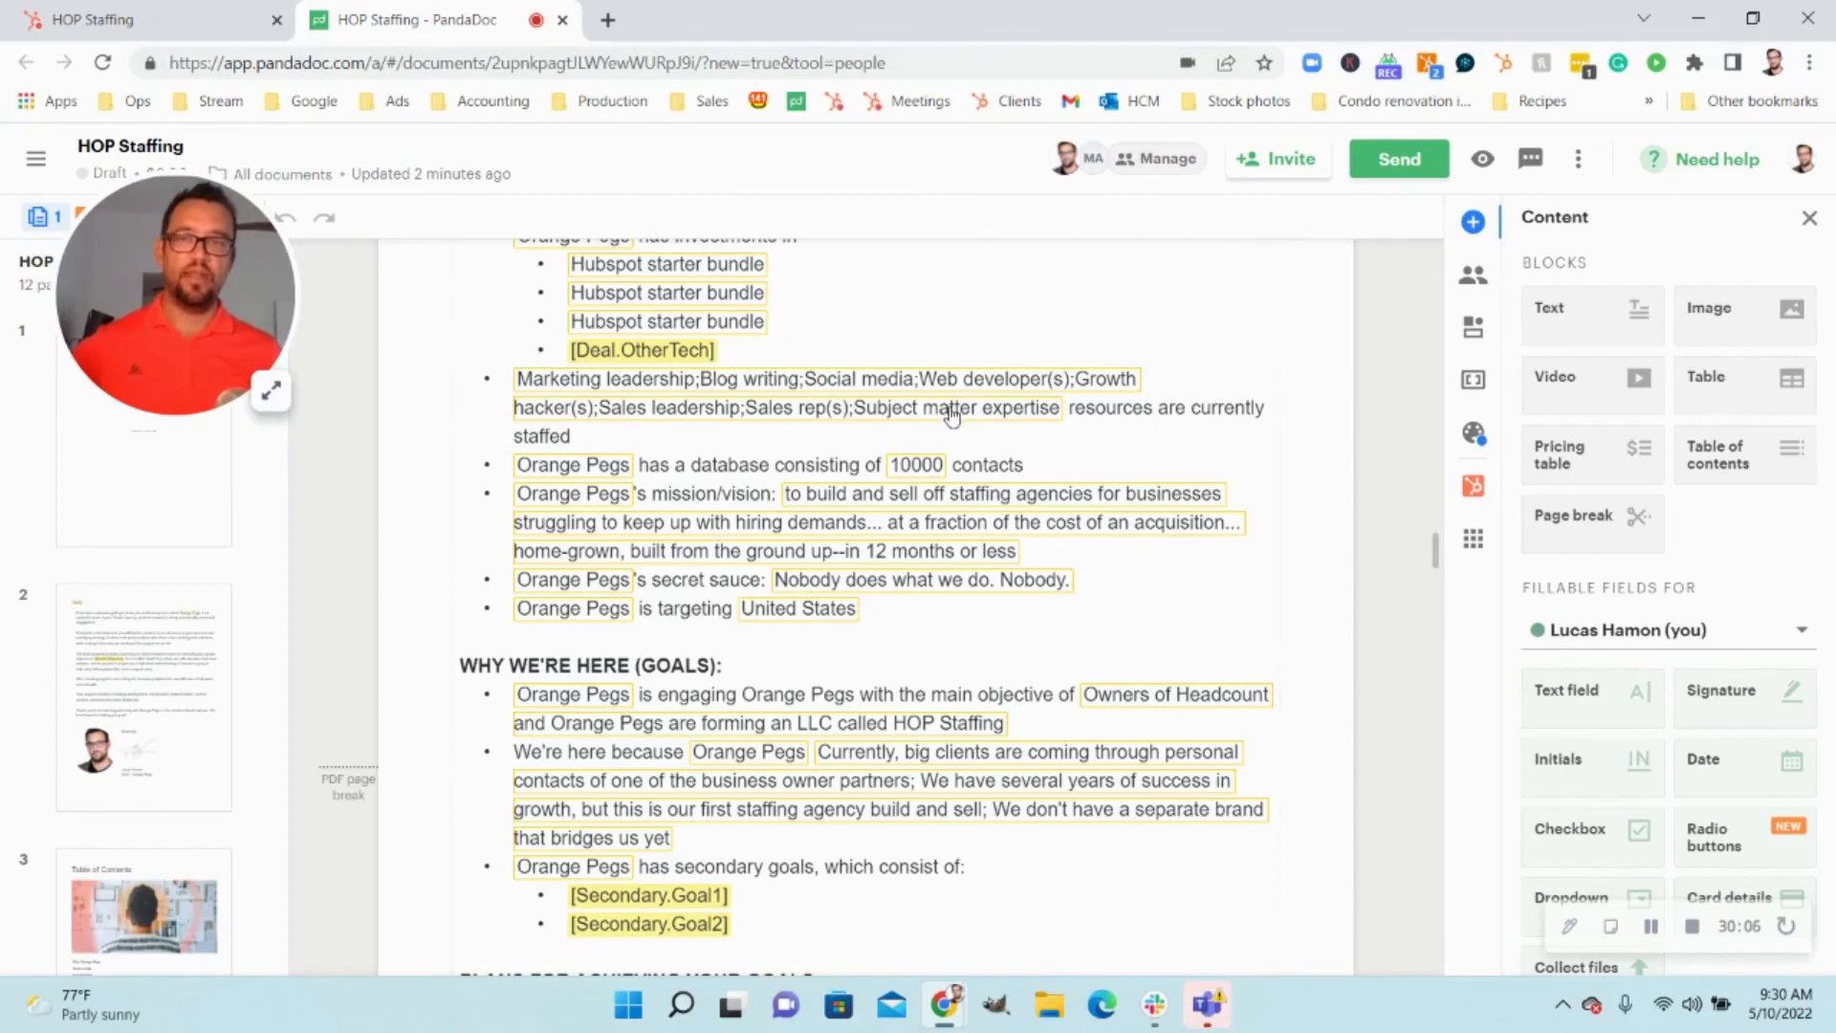
- Review the remaining variables in the goals, plans, Estimated Cost Range & Timeline and Next Steps sections
{"action": "scroll", "coordinate": [803, 651], "scroll_direction": "down", "scroll_amount": 2}
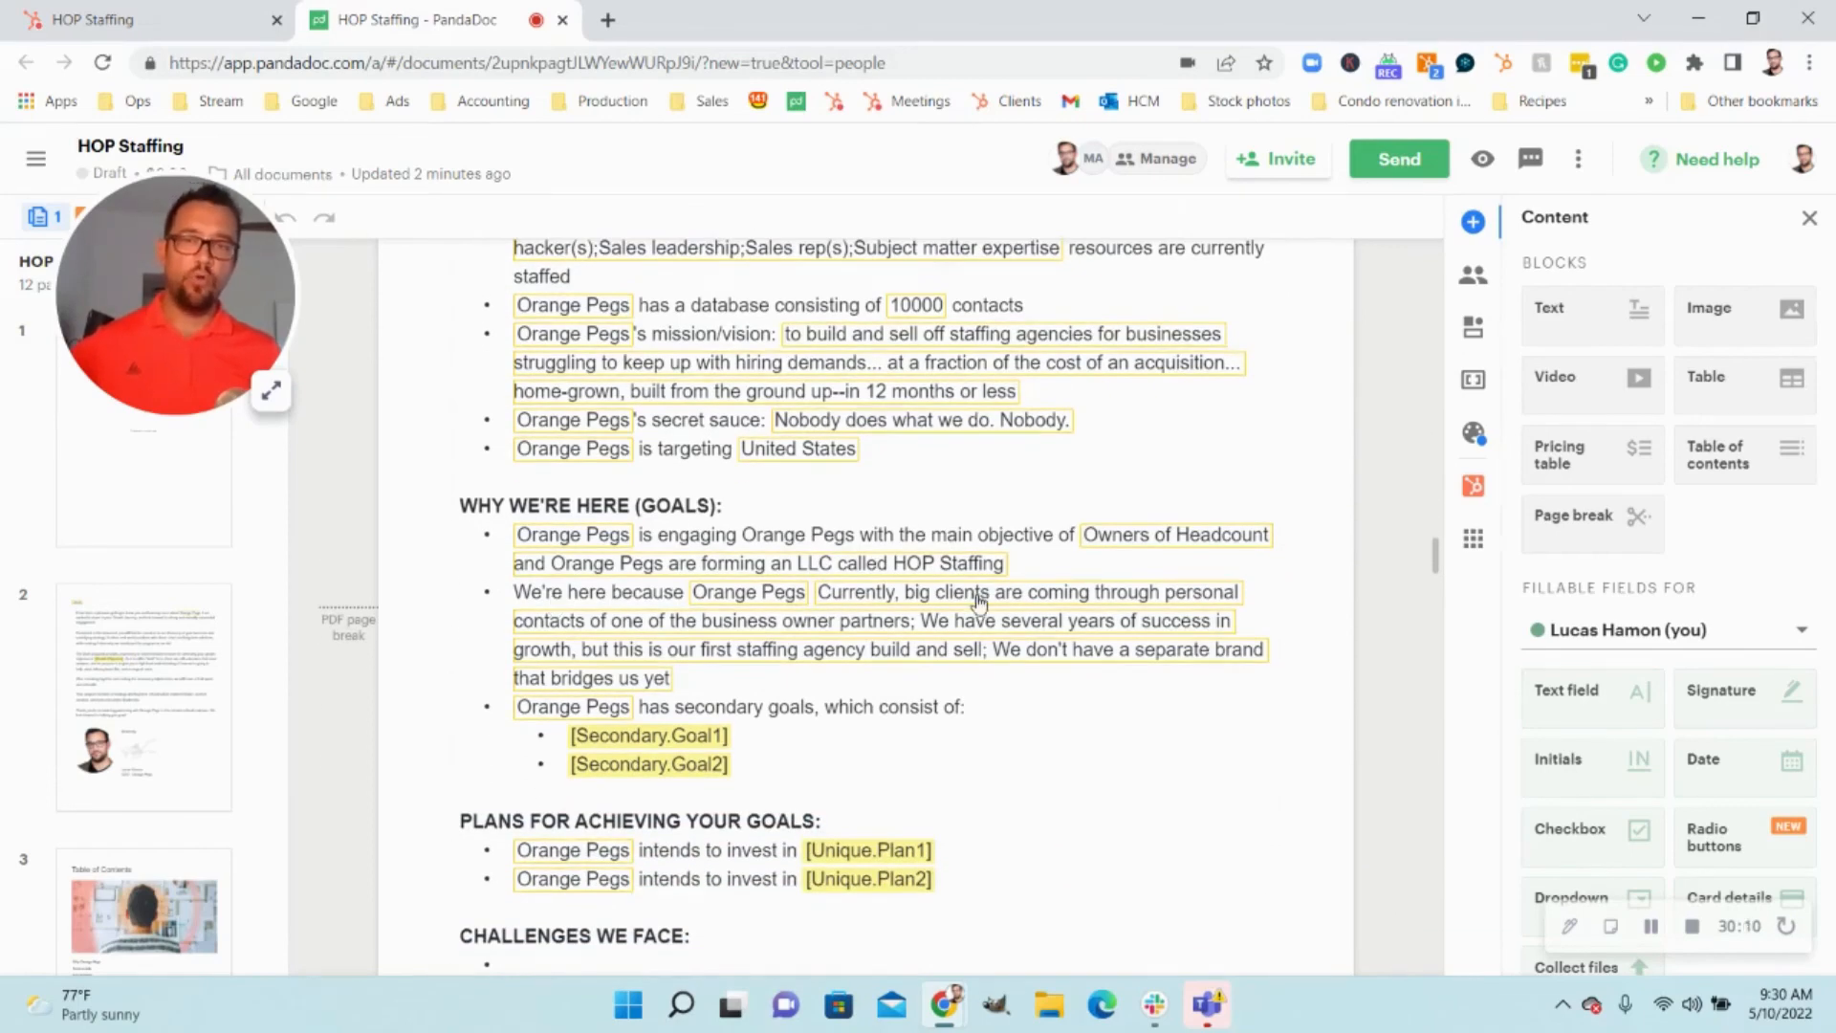
{"action": "scroll", "coordinate": [978, 599], "scroll_direction": "down", "scroll_amount": 2}
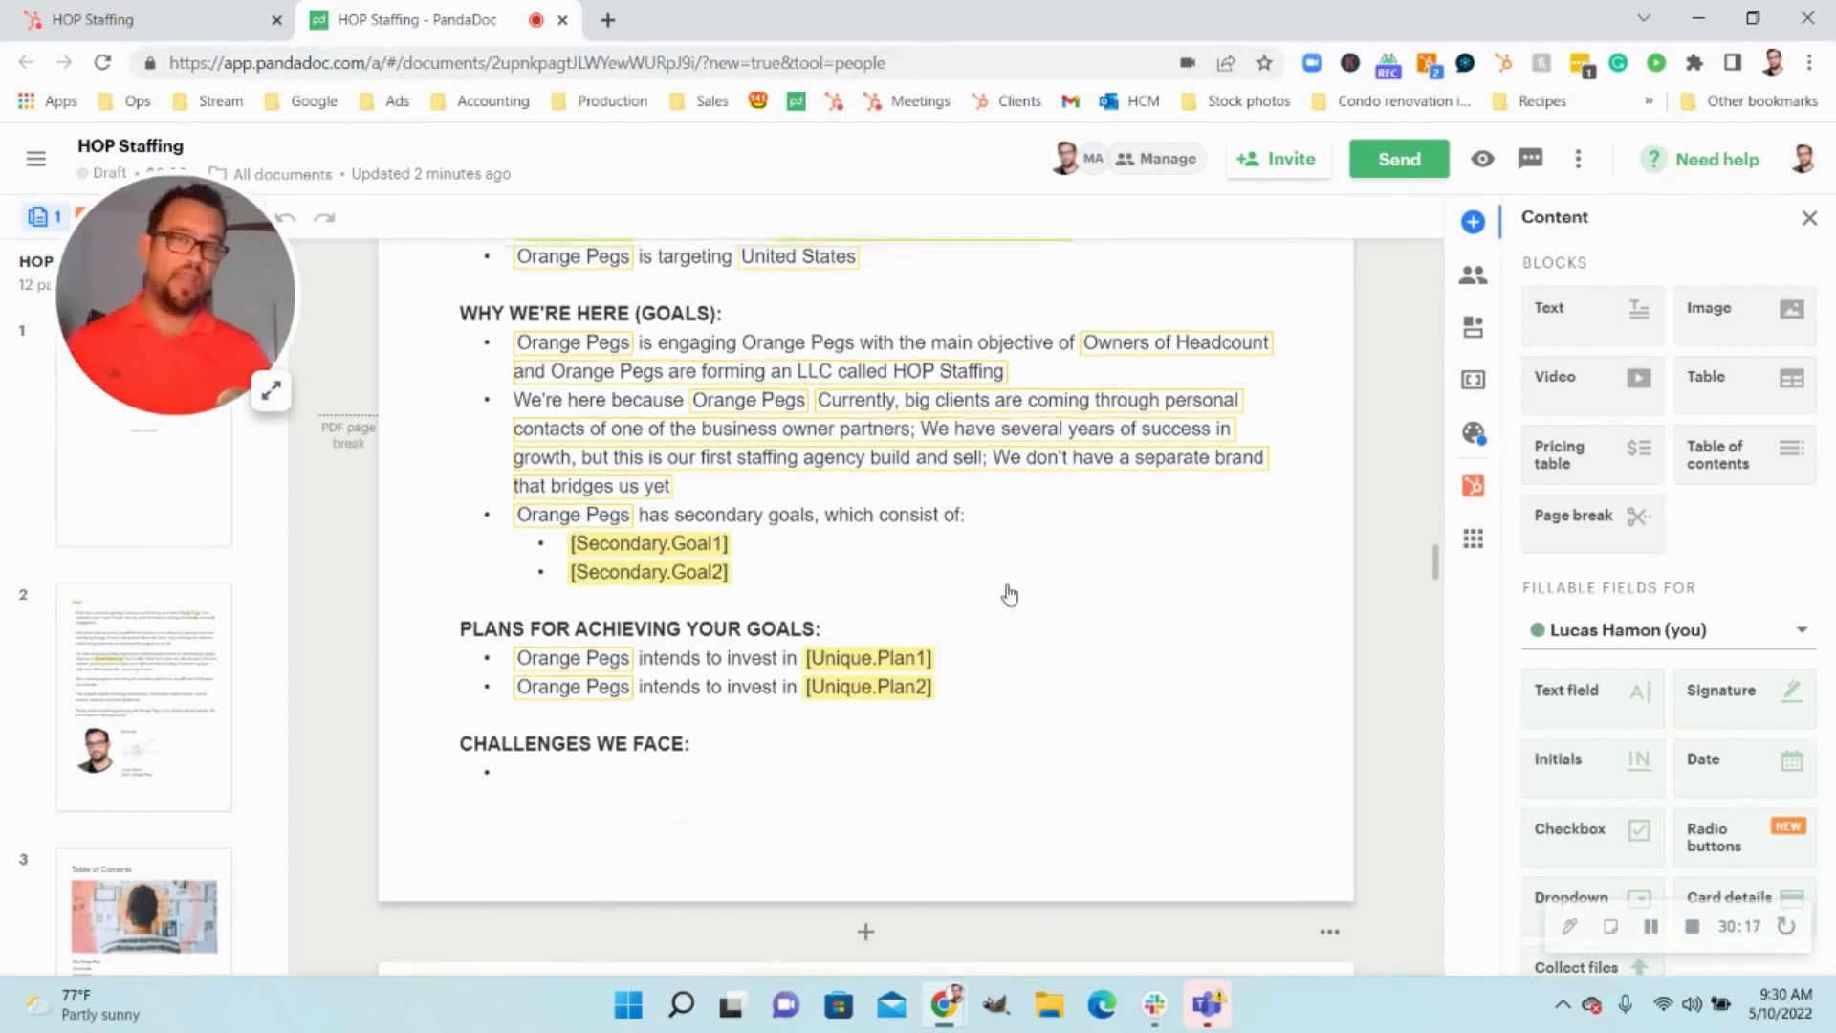
{"action": "scroll", "coordinate": [730, 520], "scroll_direction": "up", "scroll_amount": 5}
{"action": "scroll", "coordinate": [720, 600], "scroll_direction": "down", "scroll_amount": 2}
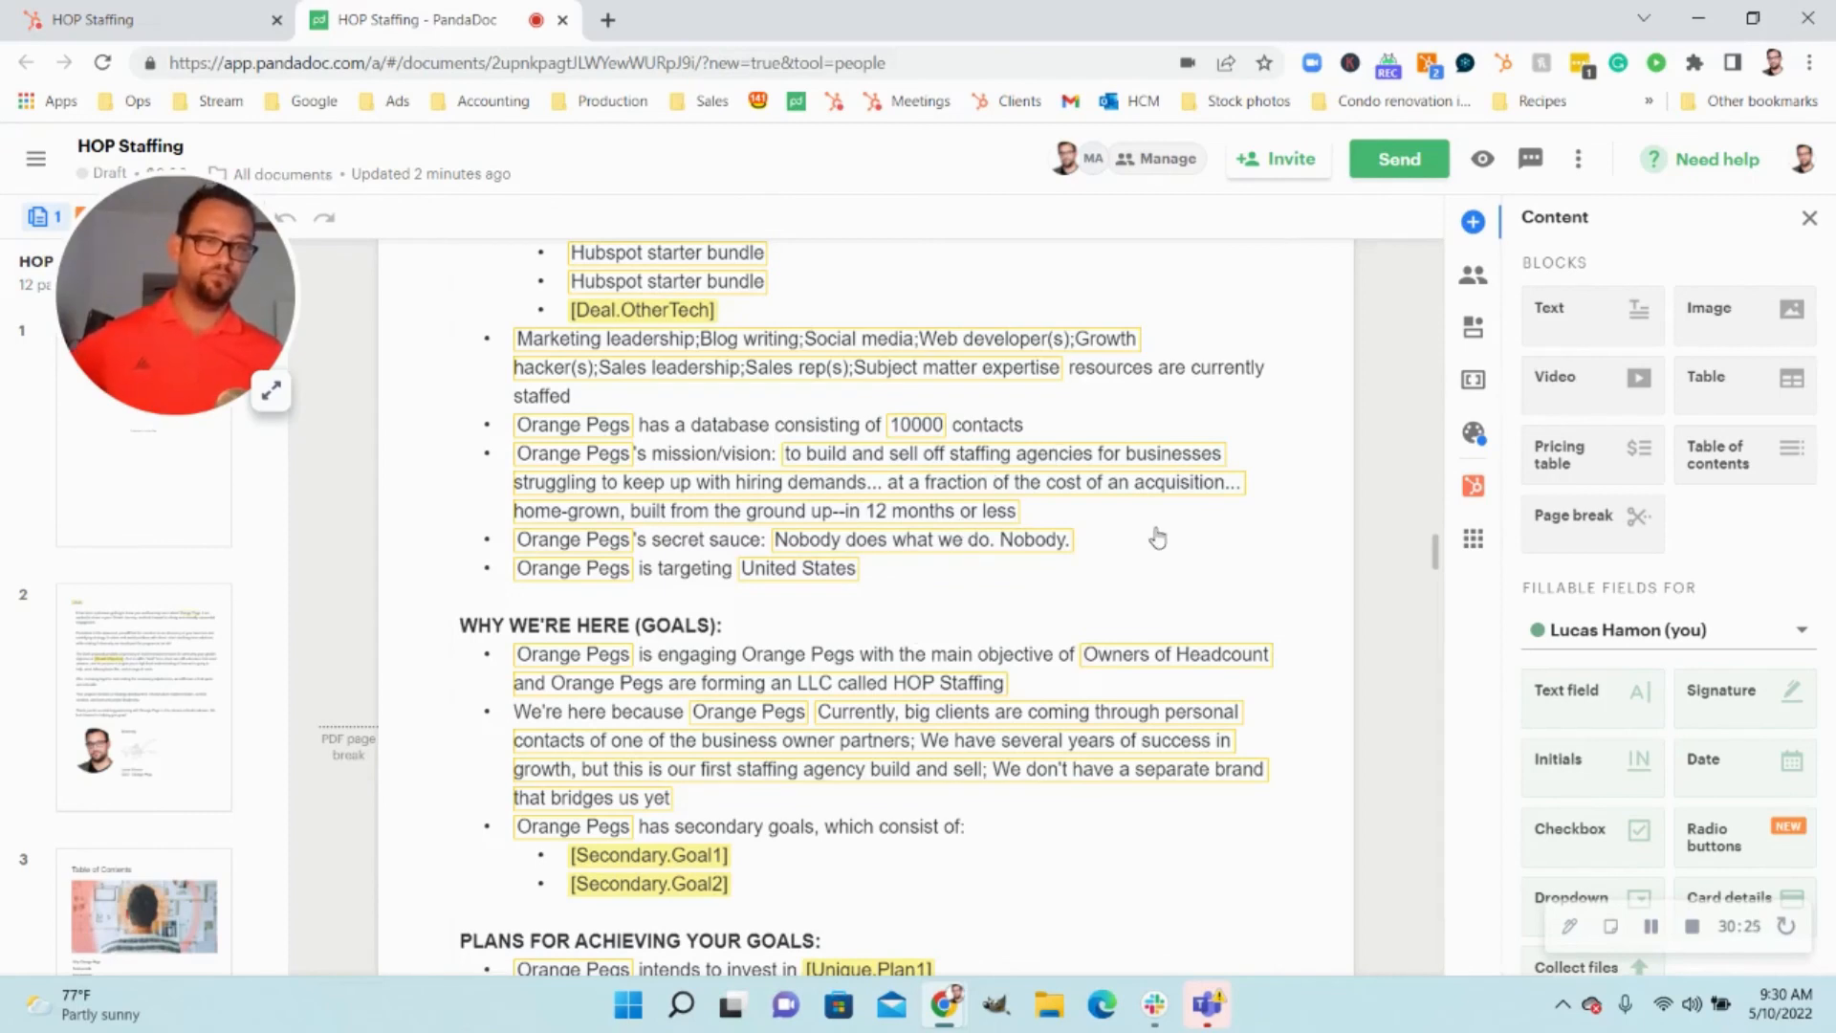
{"action": "scroll", "coordinate": [1157, 539], "scroll_direction": "down", "scroll_amount": 20}
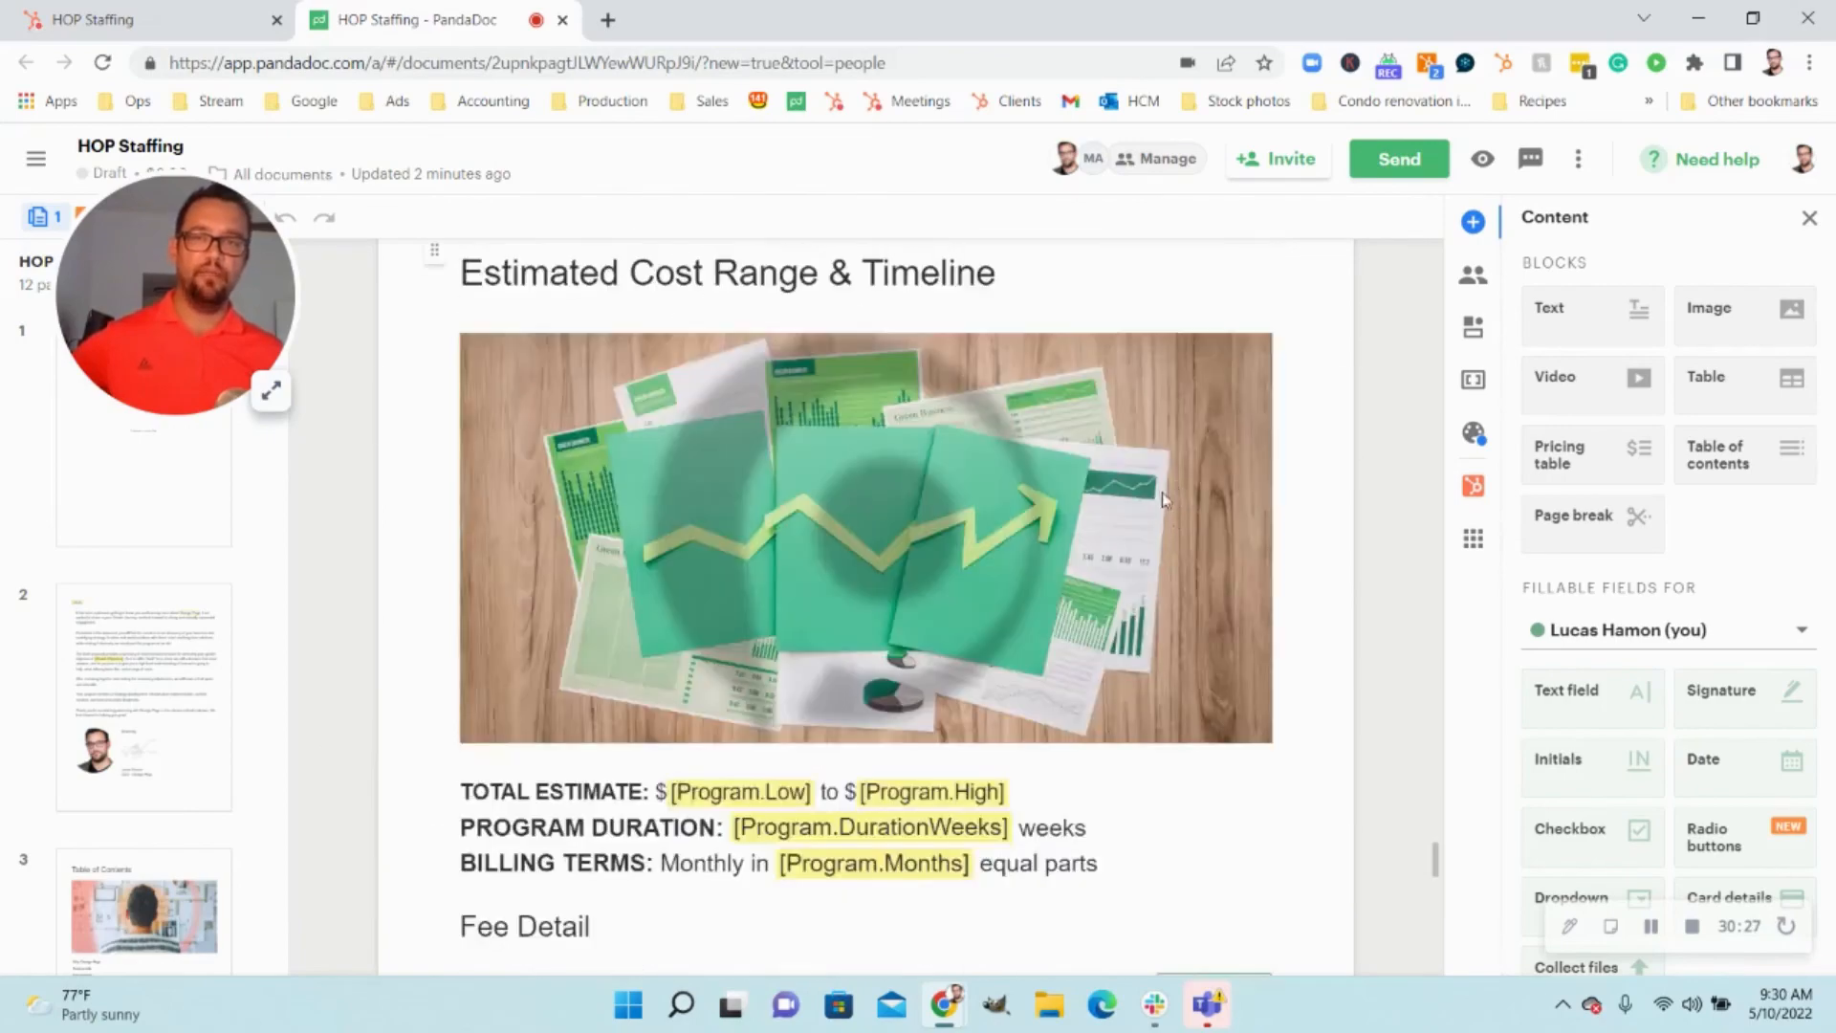
{"action": "scroll", "coordinate": [1160, 503], "scroll_direction": "down", "scroll_amount": 15}
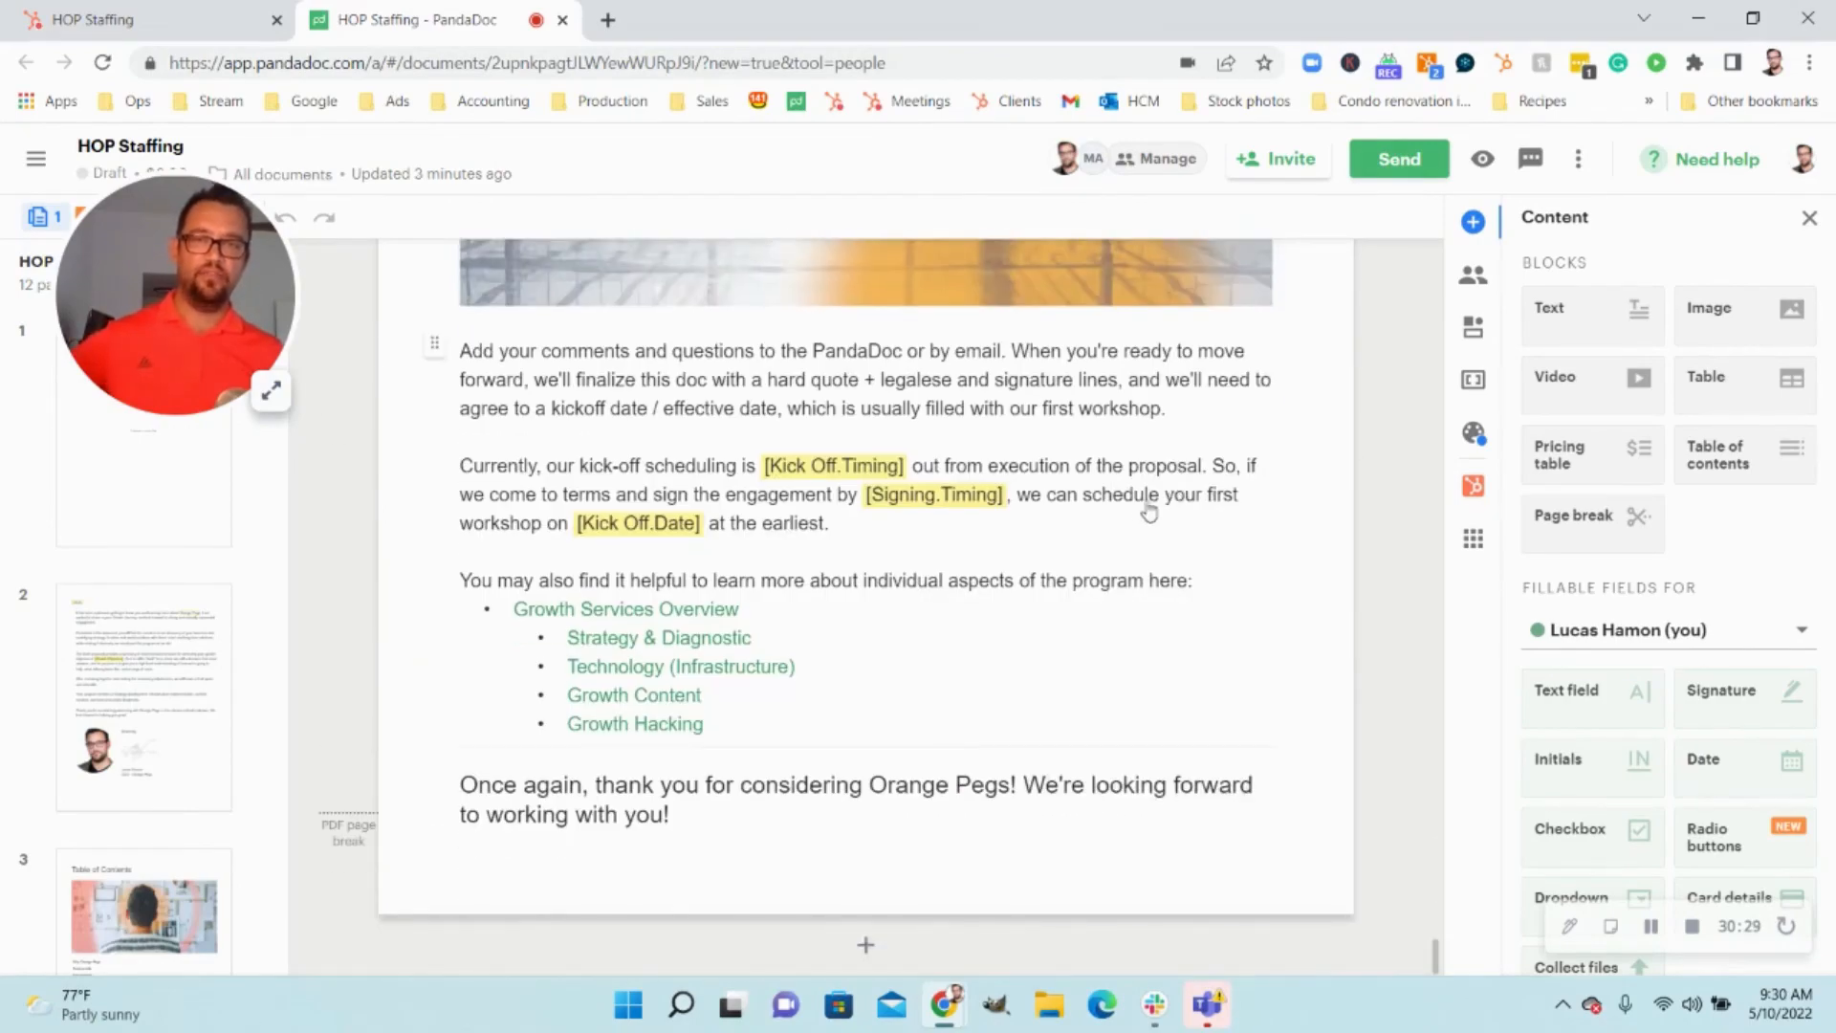
- Open the Content Library to insert content directly before the Next Steps page
{"action": "scroll", "coordinate": [1031, 547], "scroll_direction": "up", "scroll_amount": 5}
{"action": "scroll", "coordinate": [1033, 541], "scroll_direction": "up", "scroll_amount": 1}
{"action": "scroll", "coordinate": [1033, 542], "scroll_direction": "down", "scroll_amount": 2}
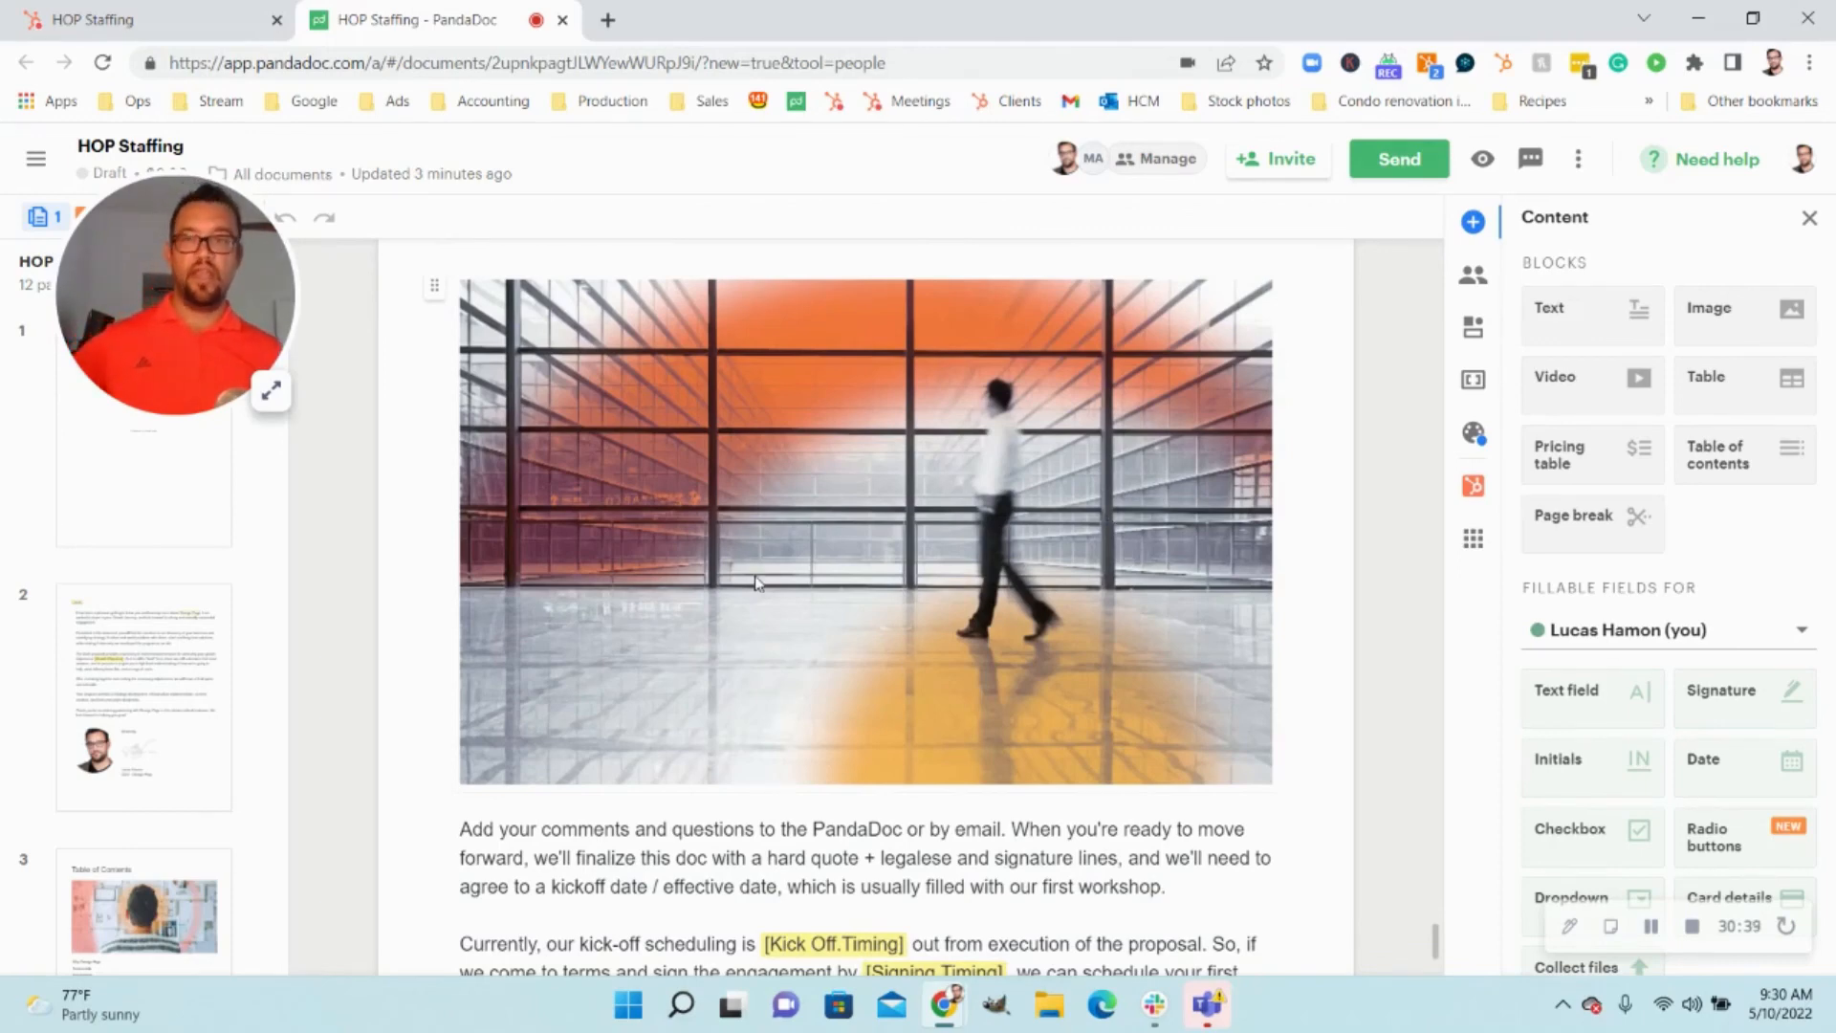
{"action": "scroll", "coordinate": [961, 516], "scroll_direction": "up", "scroll_amount": 2}
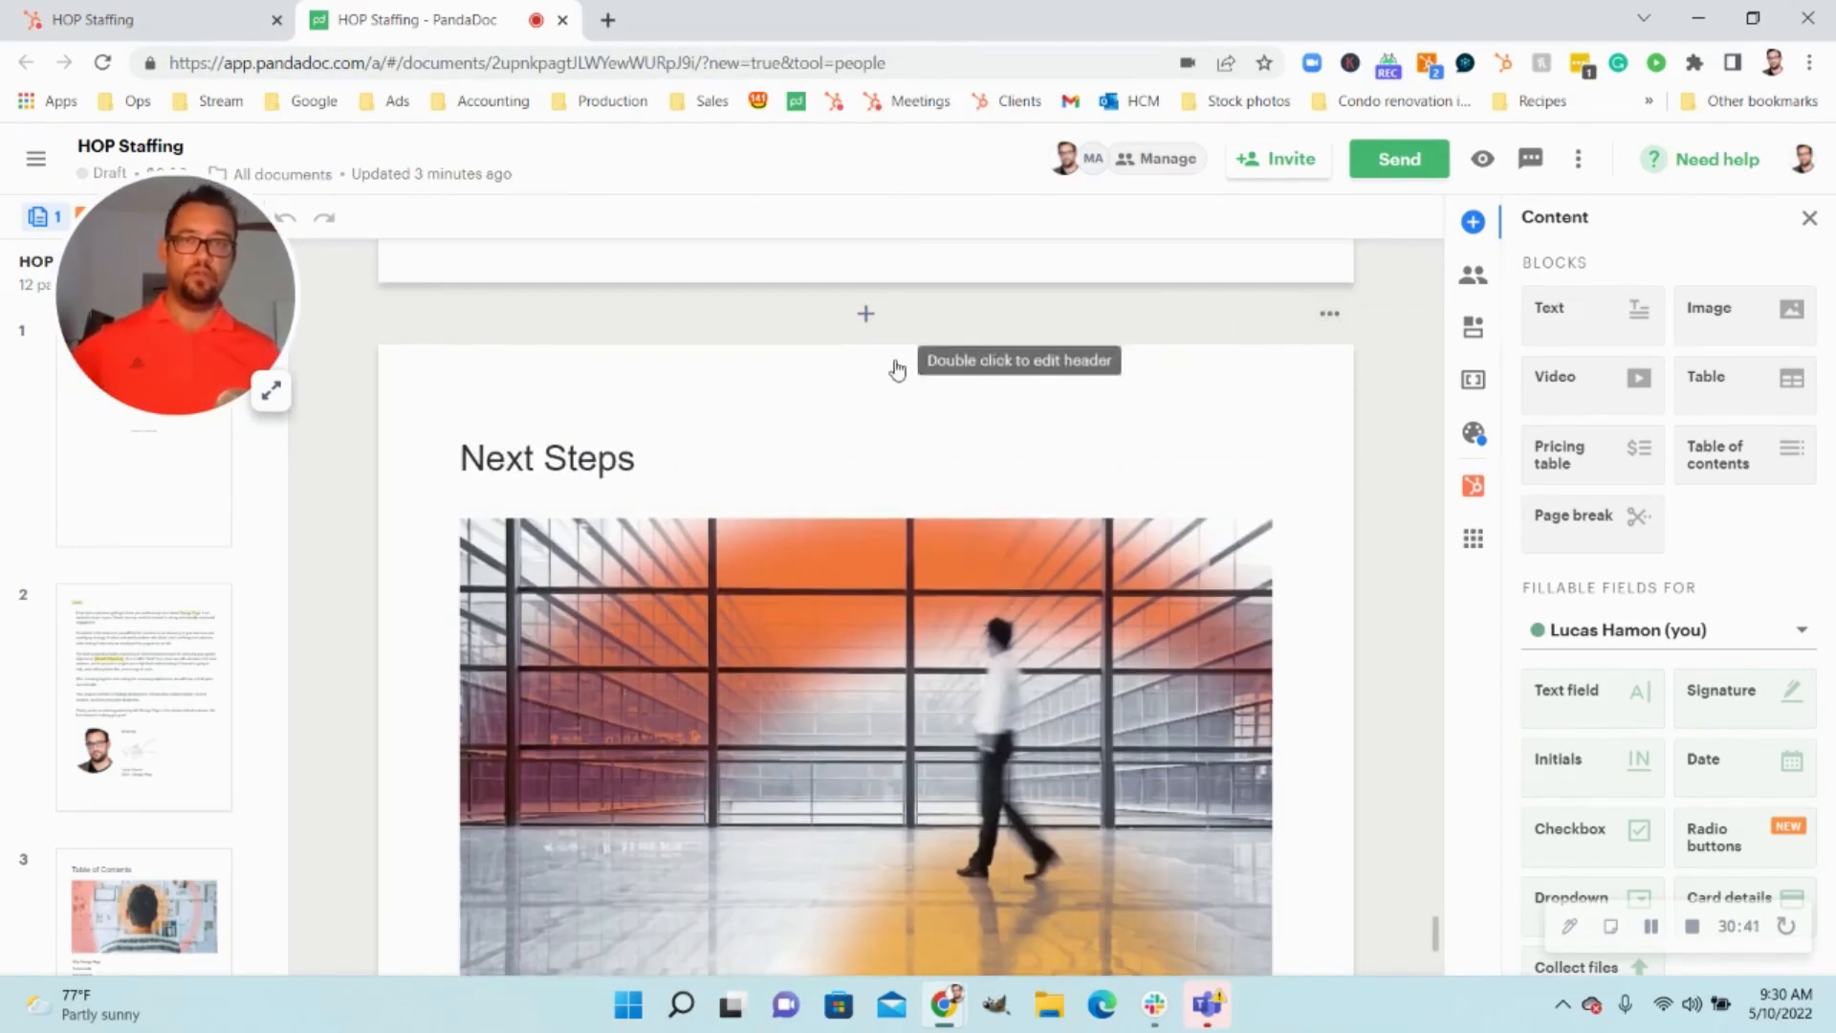
{"action": "left_click", "coordinate": [865, 314]}
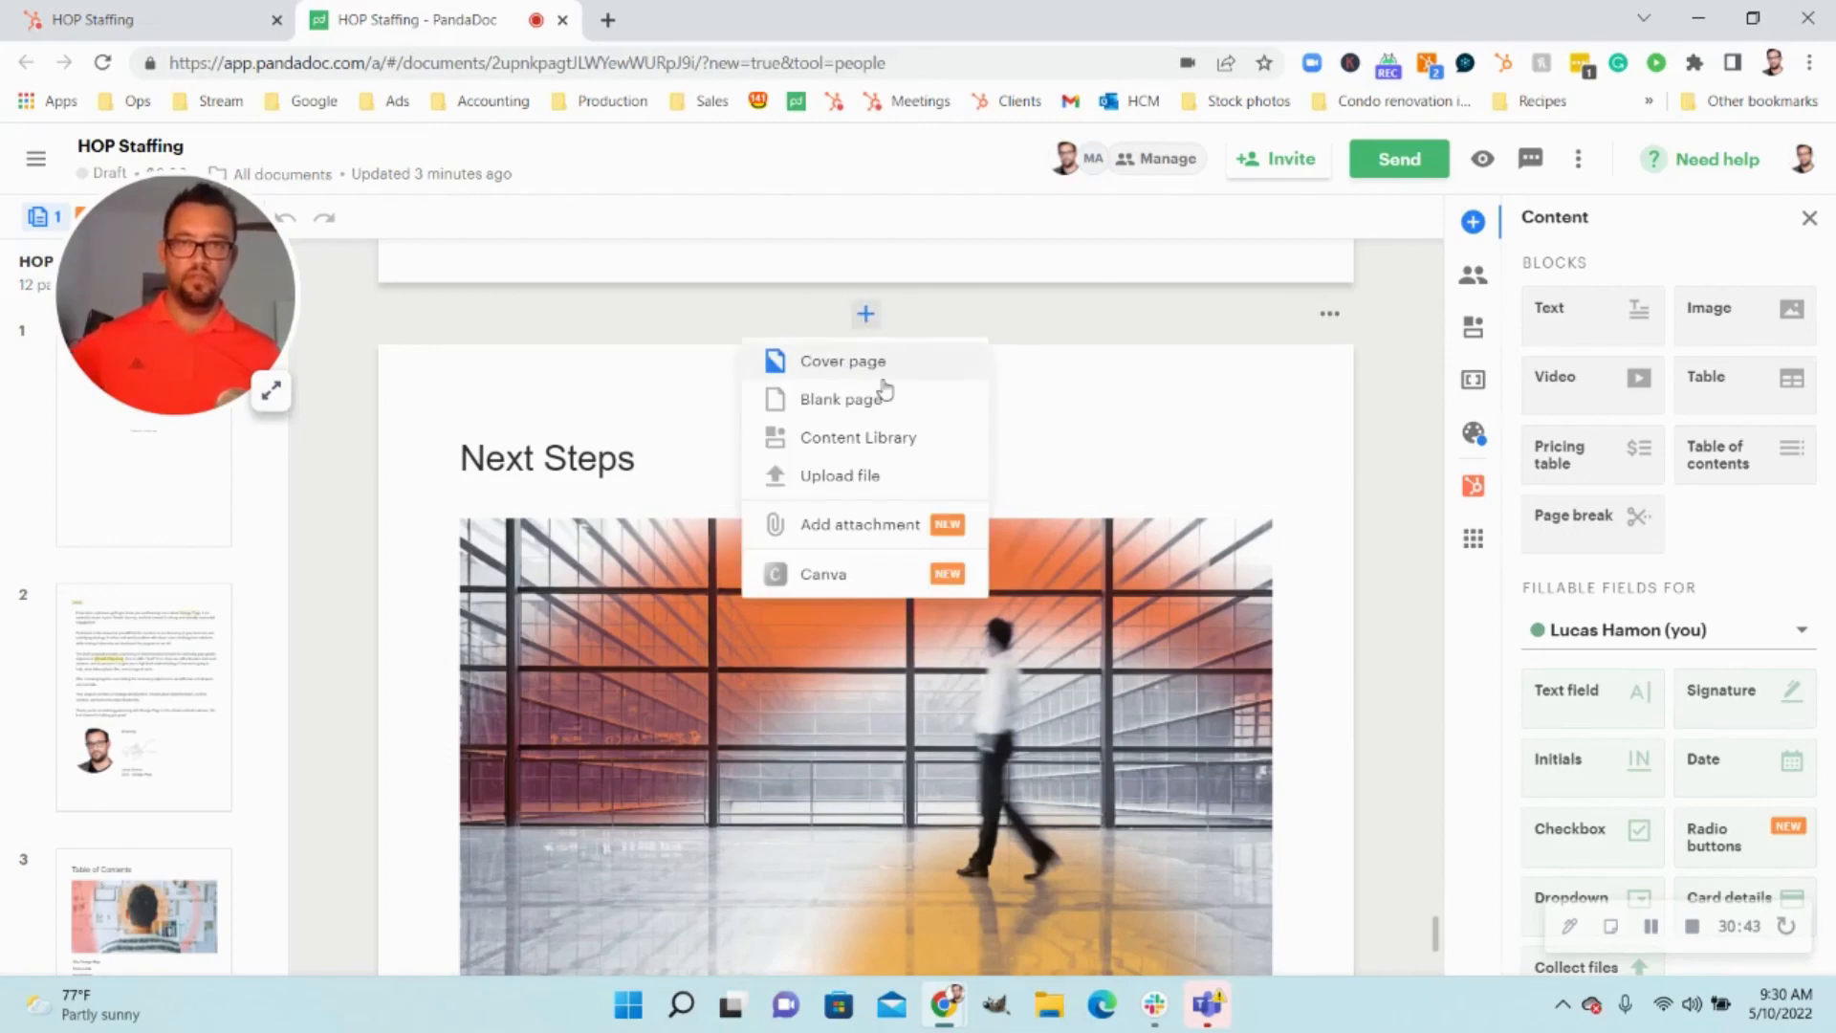
{"action": "left_click", "coordinate": [842, 437]}
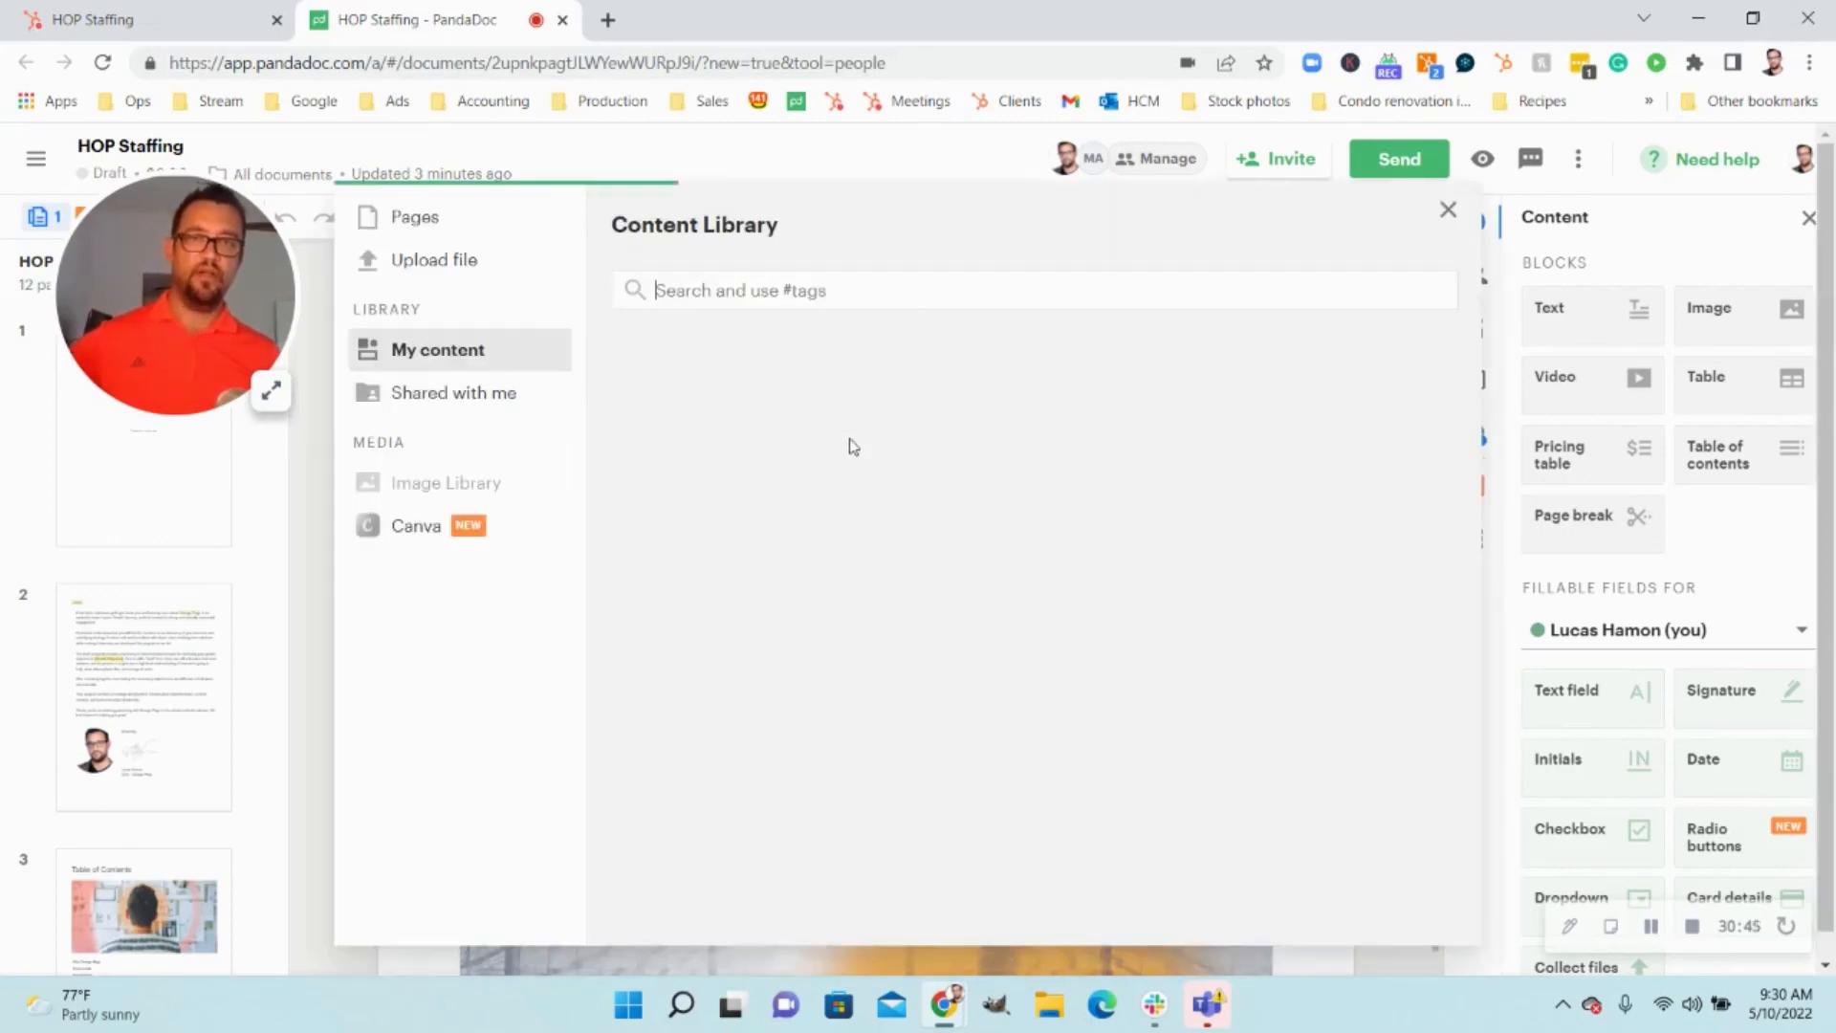
- Search the Content Library for "draft to final"
{"action": "type", "text": "r"}
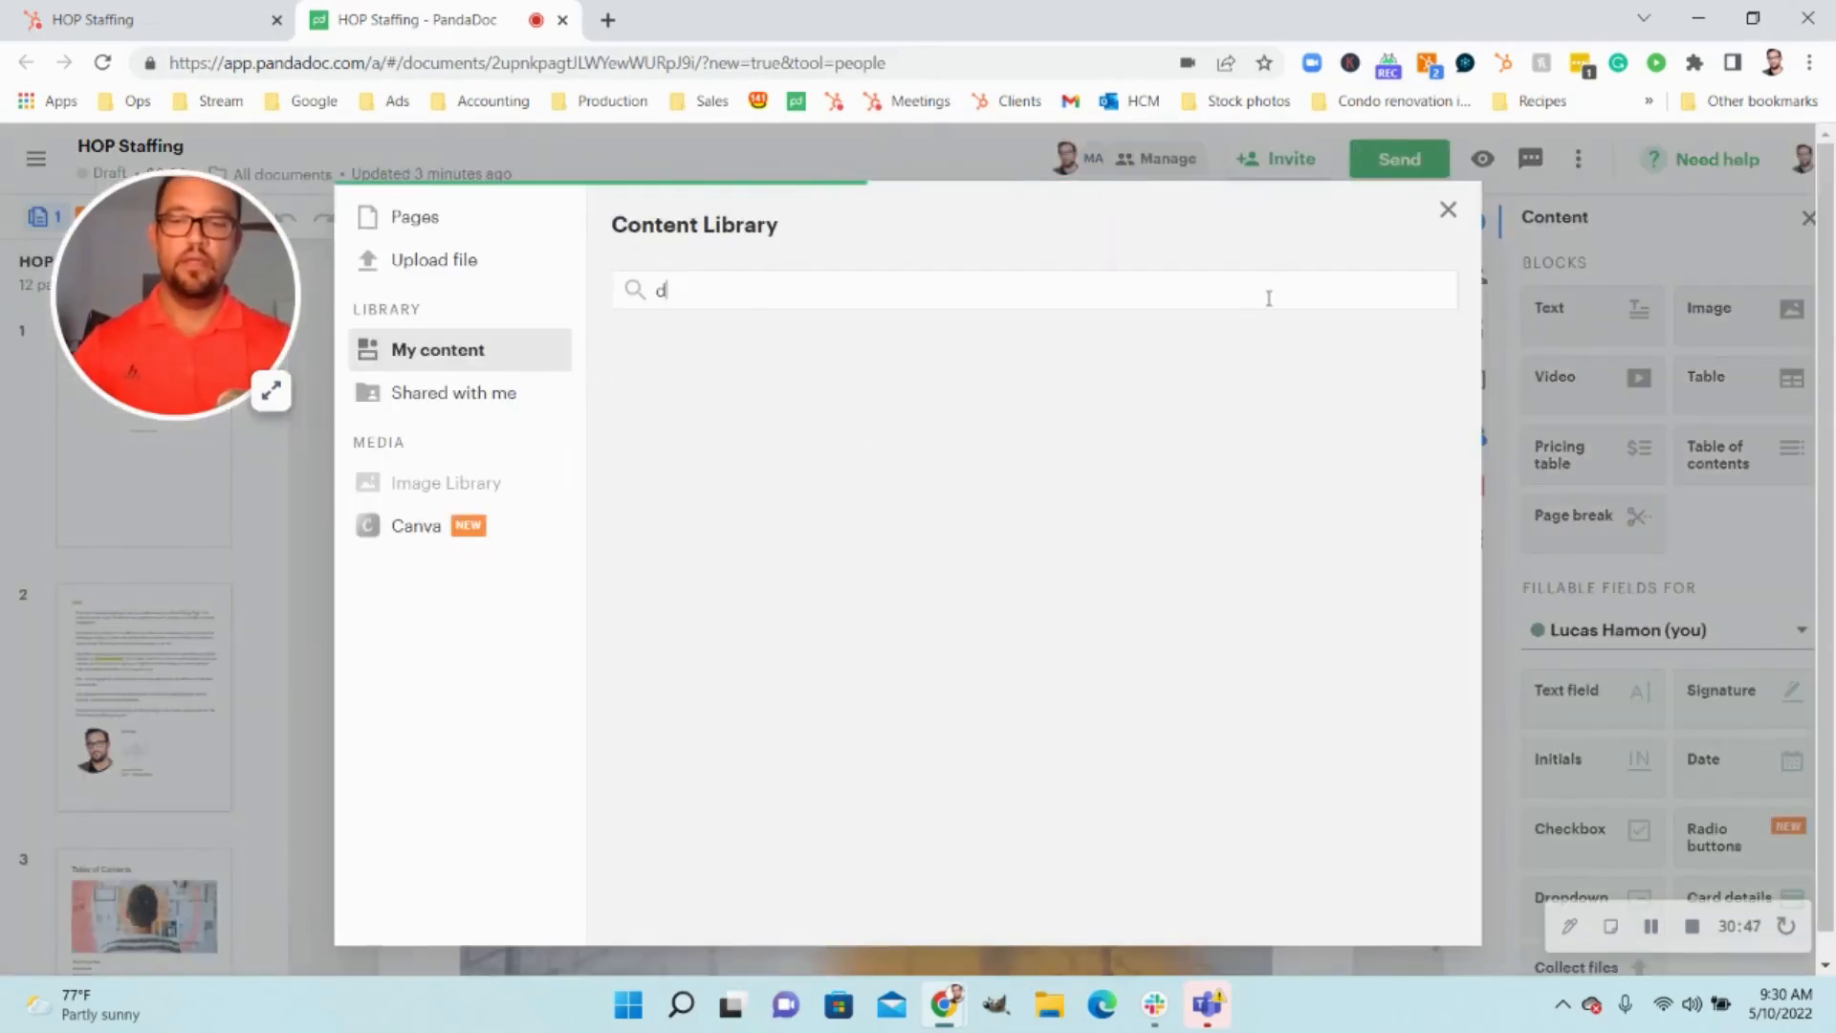
{"action": "type", "text": "aft so"}
{"action": "key", "text": "BackSpace"}
{"action": "key", "text": "BackSpace"}
{"action": "key", "text": "BackSpace"}
{"action": "key", "text": "BackSpace"}
{"action": "key", "text": "BackSpace"}
{"action": "key", "text": "BackSpace"}
{"action": "key", "text": "BackSpace"}
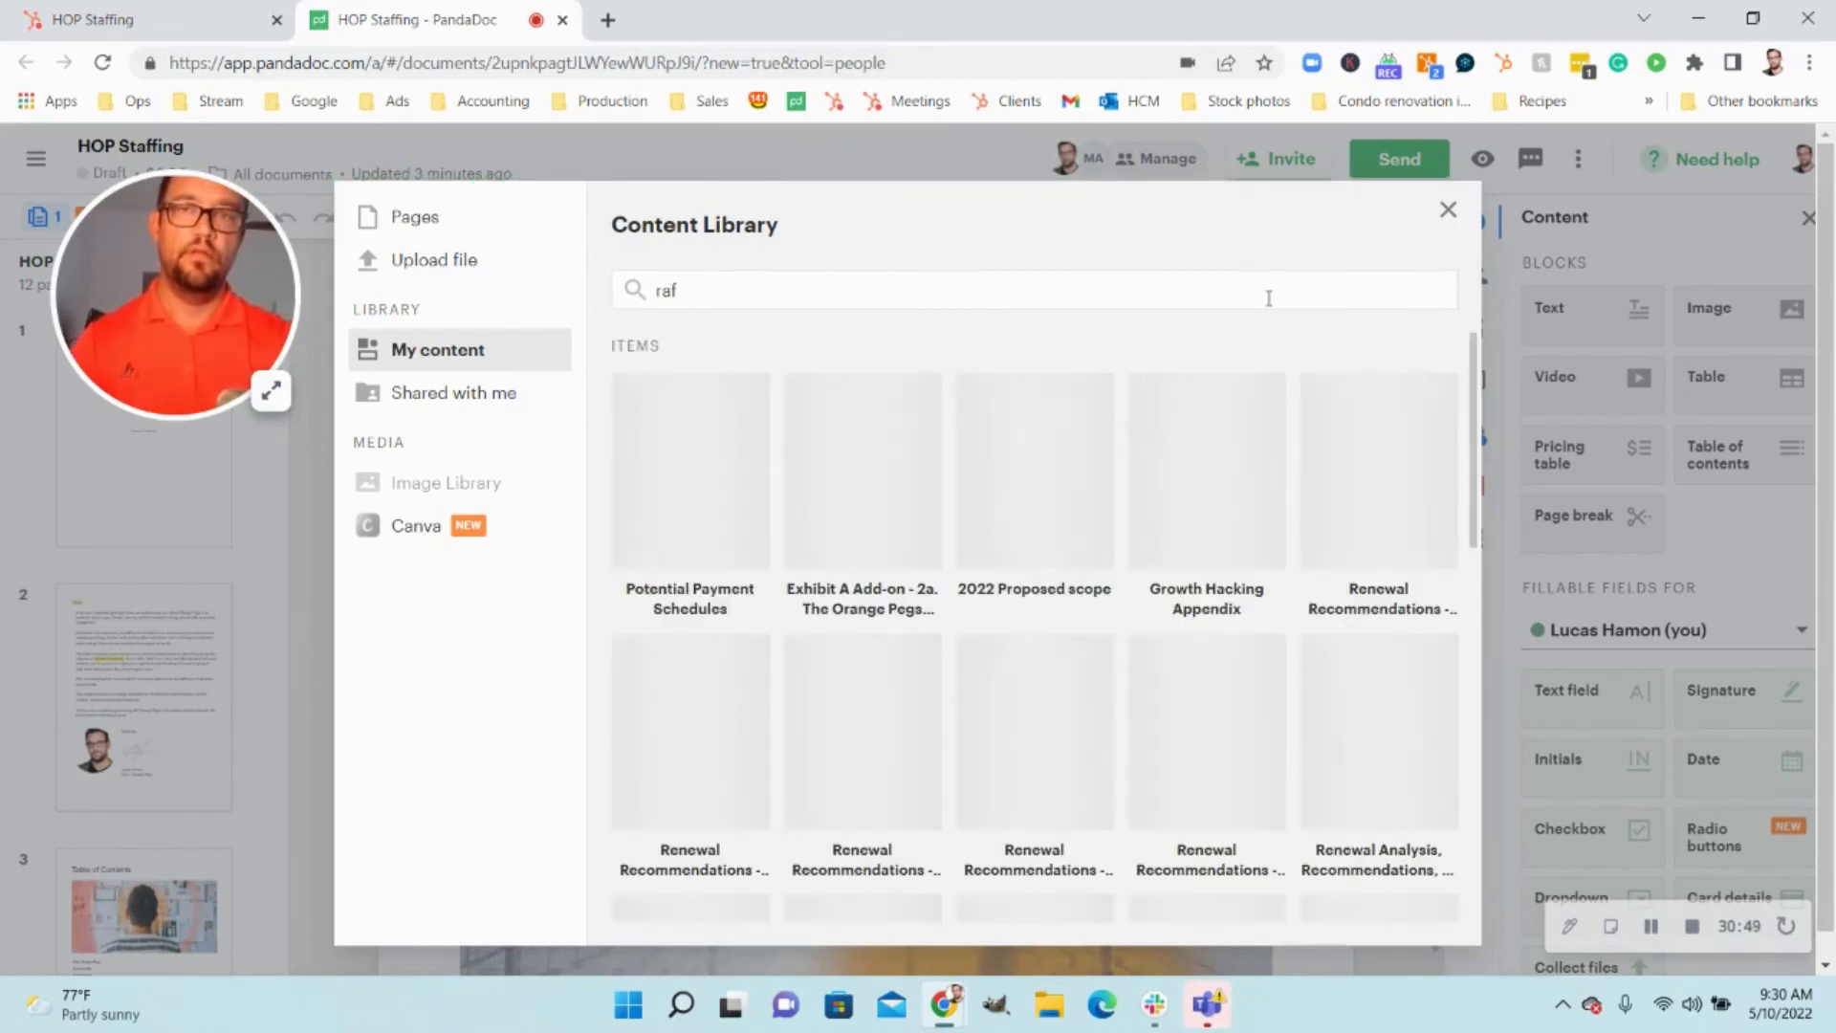
{"action": "type", "text": "draft to final"}
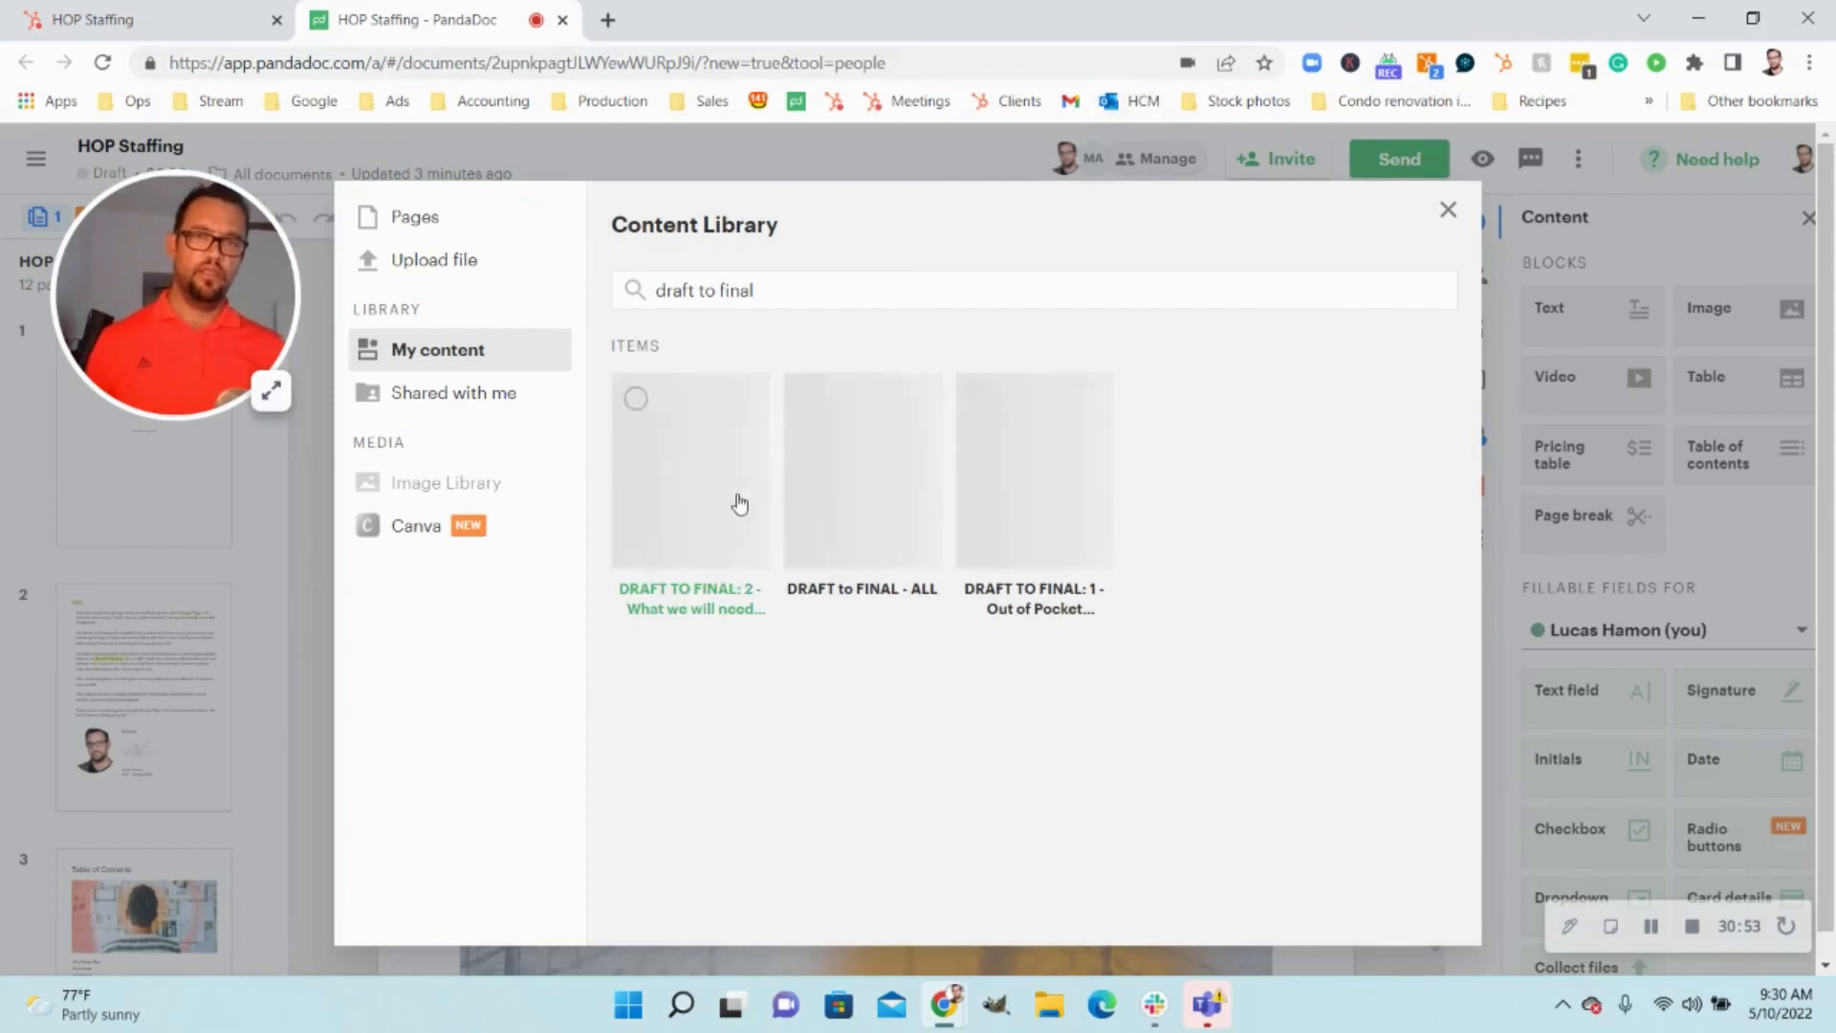
- Insert the "DRAFT to FINAL - ALL" library item, assigning your own user to both the Orange Pegs and Client signer roles
{"action": "left_click", "coordinate": [858, 483]}
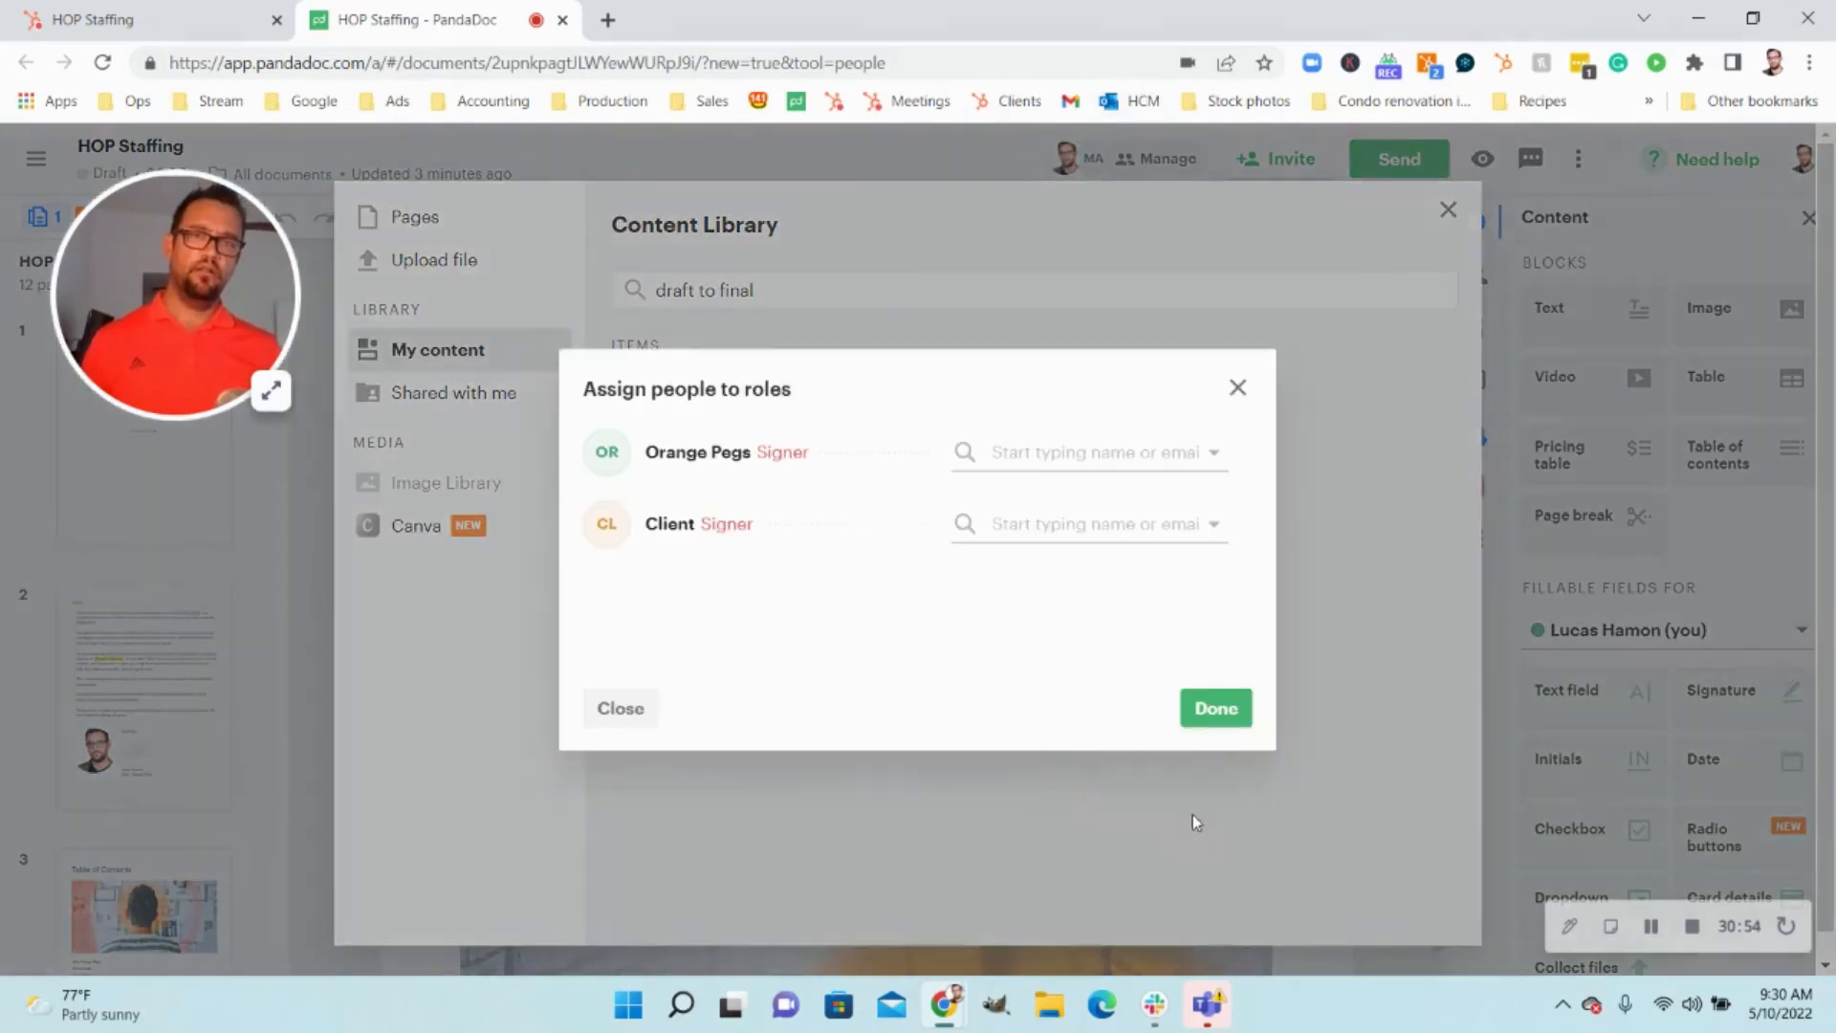
{"action": "left_click", "coordinate": [1064, 457]}
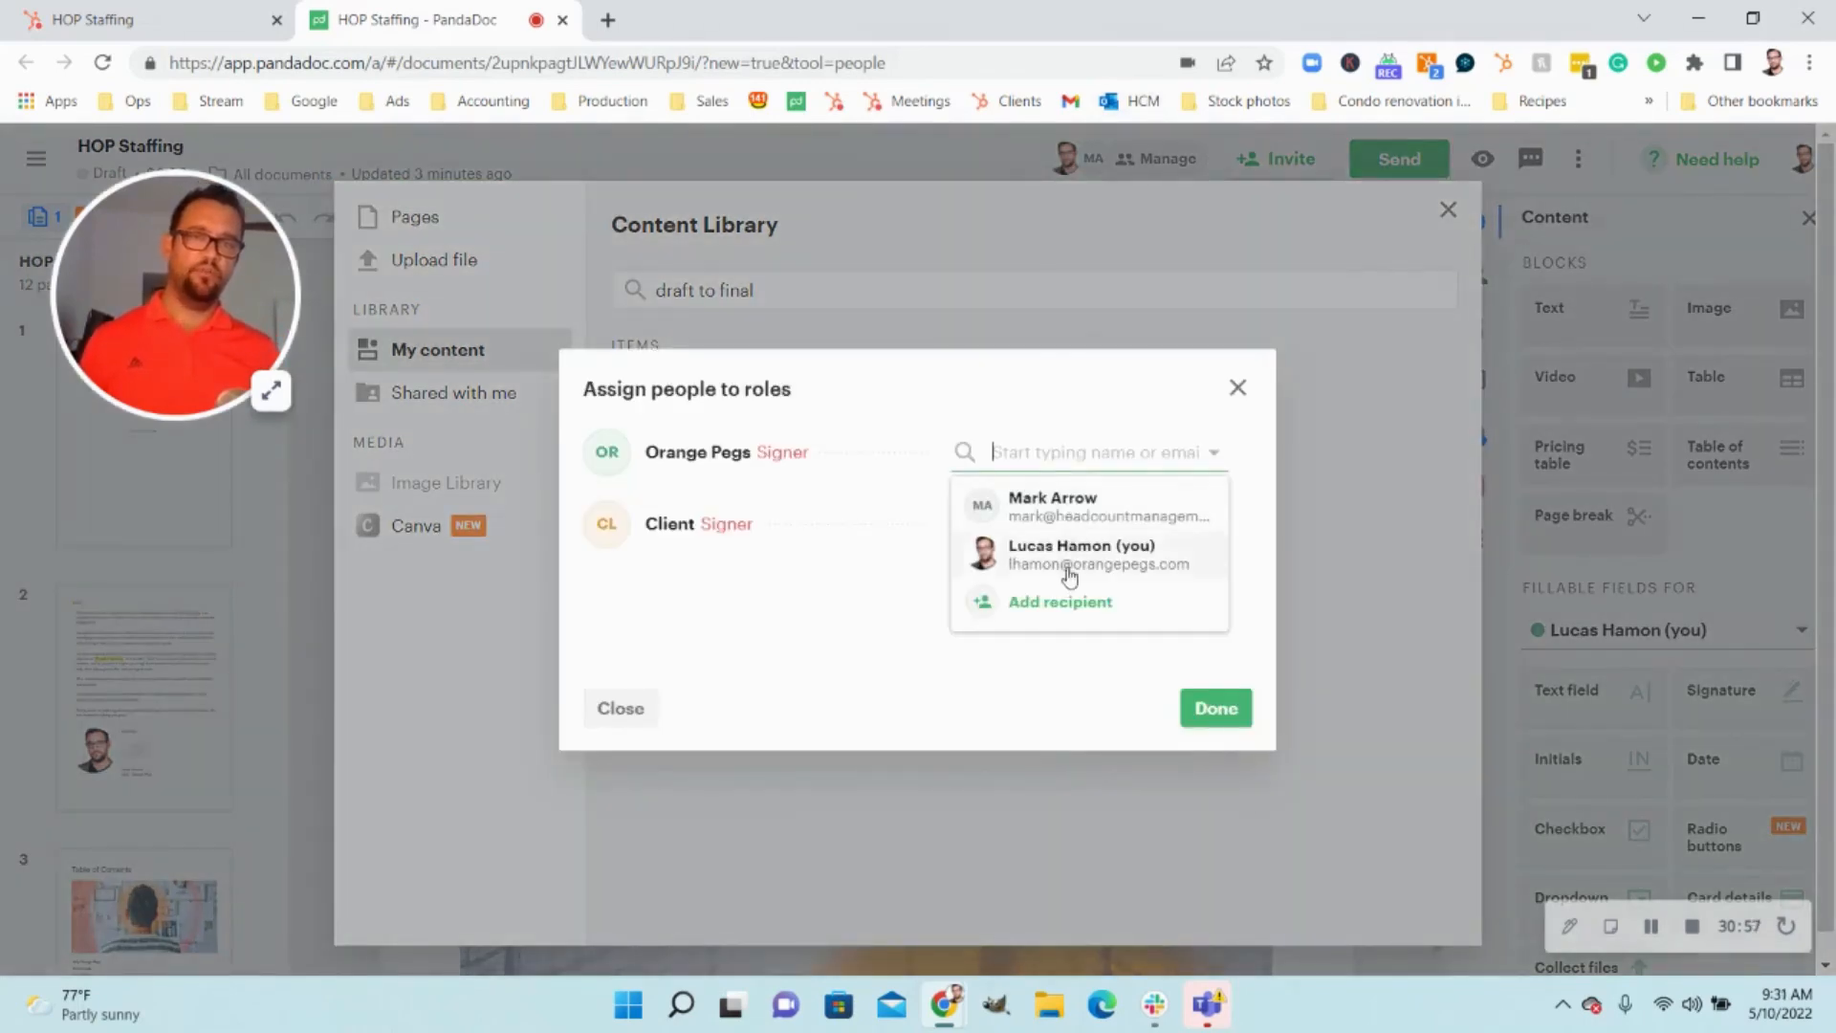
{"action": "left_click", "coordinate": [1038, 521]}
{"action": "left_click", "coordinate": [1043, 627]}
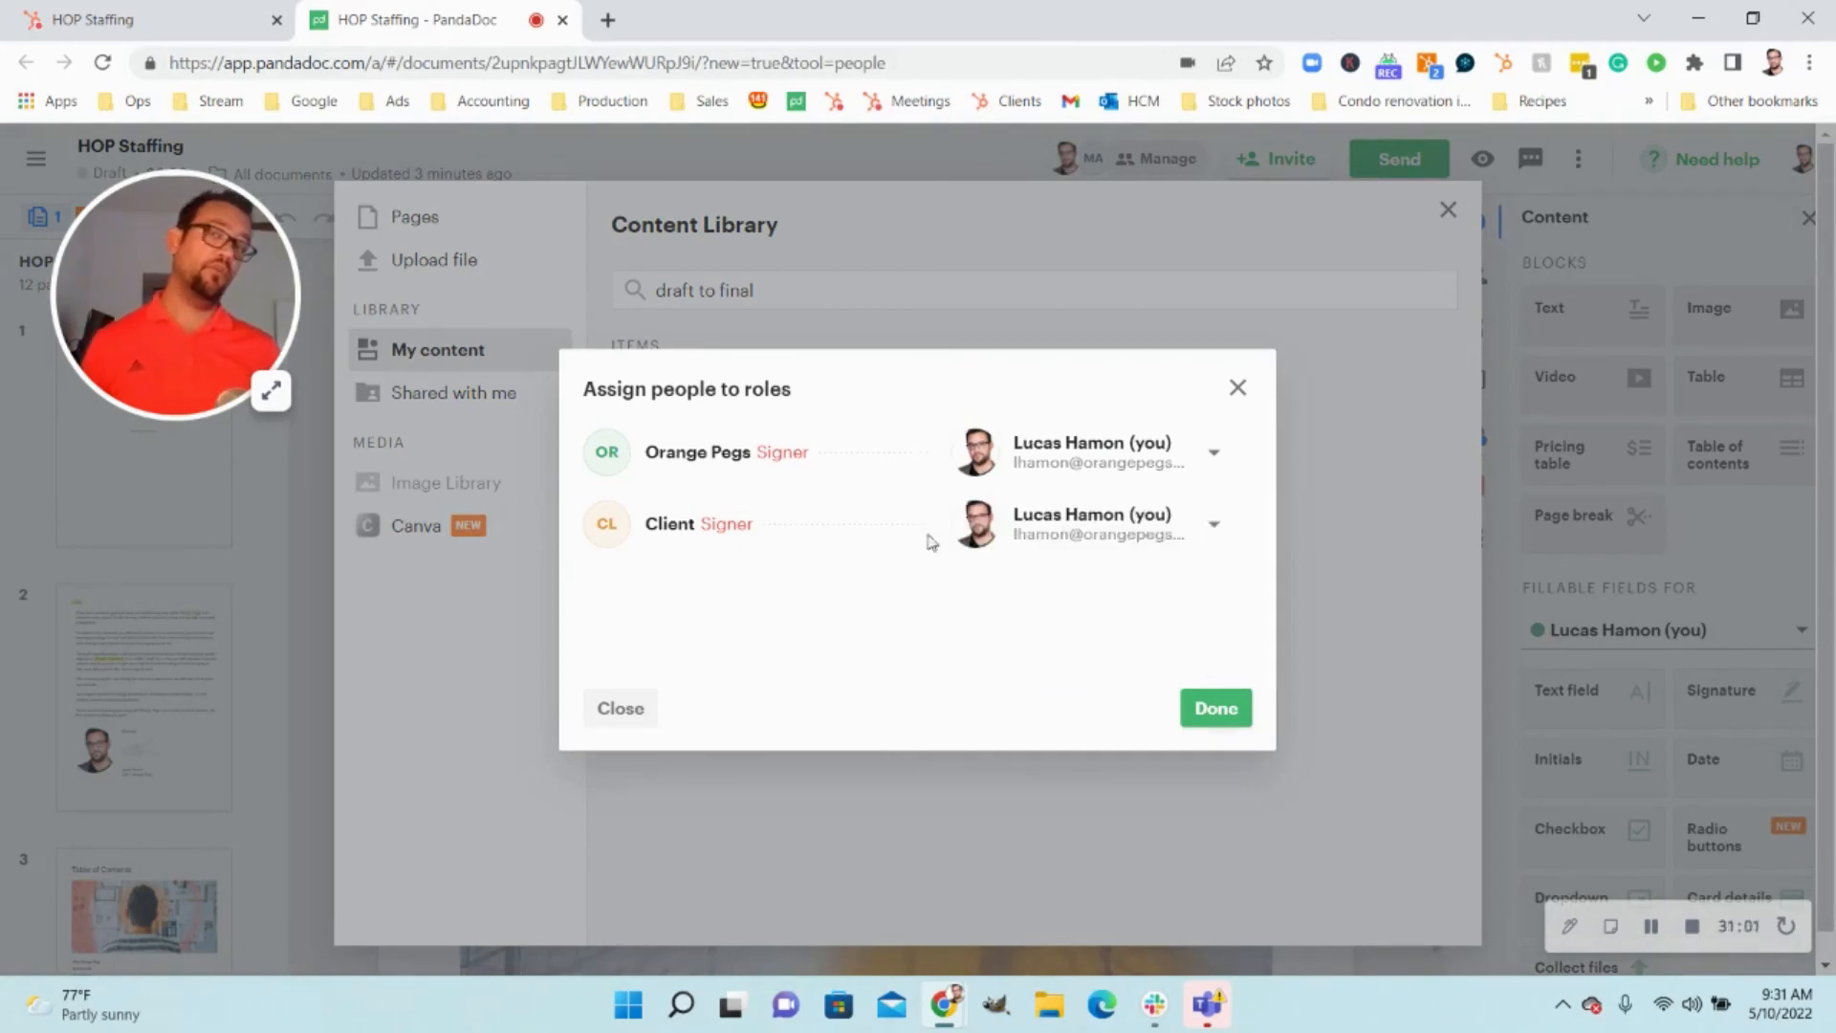
{"action": "left_click", "coordinate": [1196, 713]}
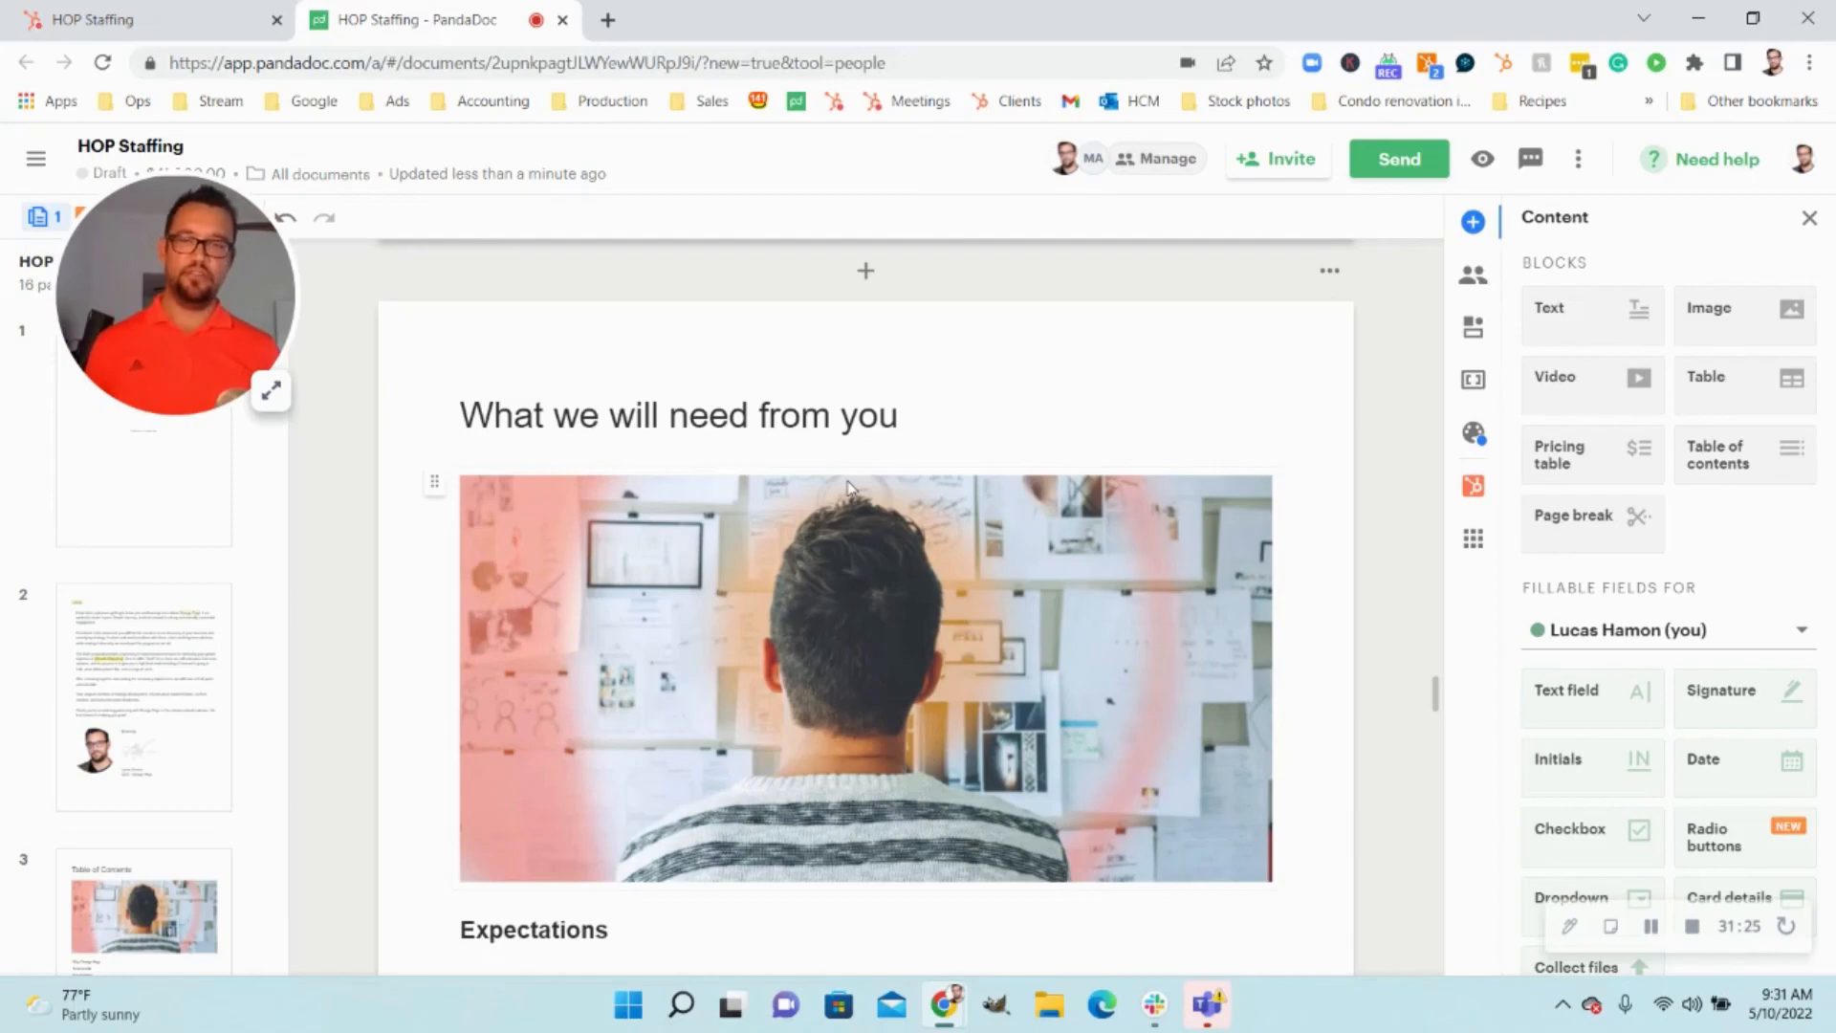
- Examine the inserted pages, from the commitments under What we will need from you to the signature blocks on the Signature Page
{"action": "scroll", "coordinate": [964, 547], "scroll_direction": "down", "scroll_amount": 4}
{"action": "scroll", "coordinate": [966, 550], "scroll_direction": "down", "scroll_amount": 15}
{"action": "scroll", "coordinate": [926, 543], "scroll_direction": "up", "scroll_amount": 10}
{"action": "scroll", "coordinate": [925, 543], "scroll_direction": "up", "scroll_amount": 4}
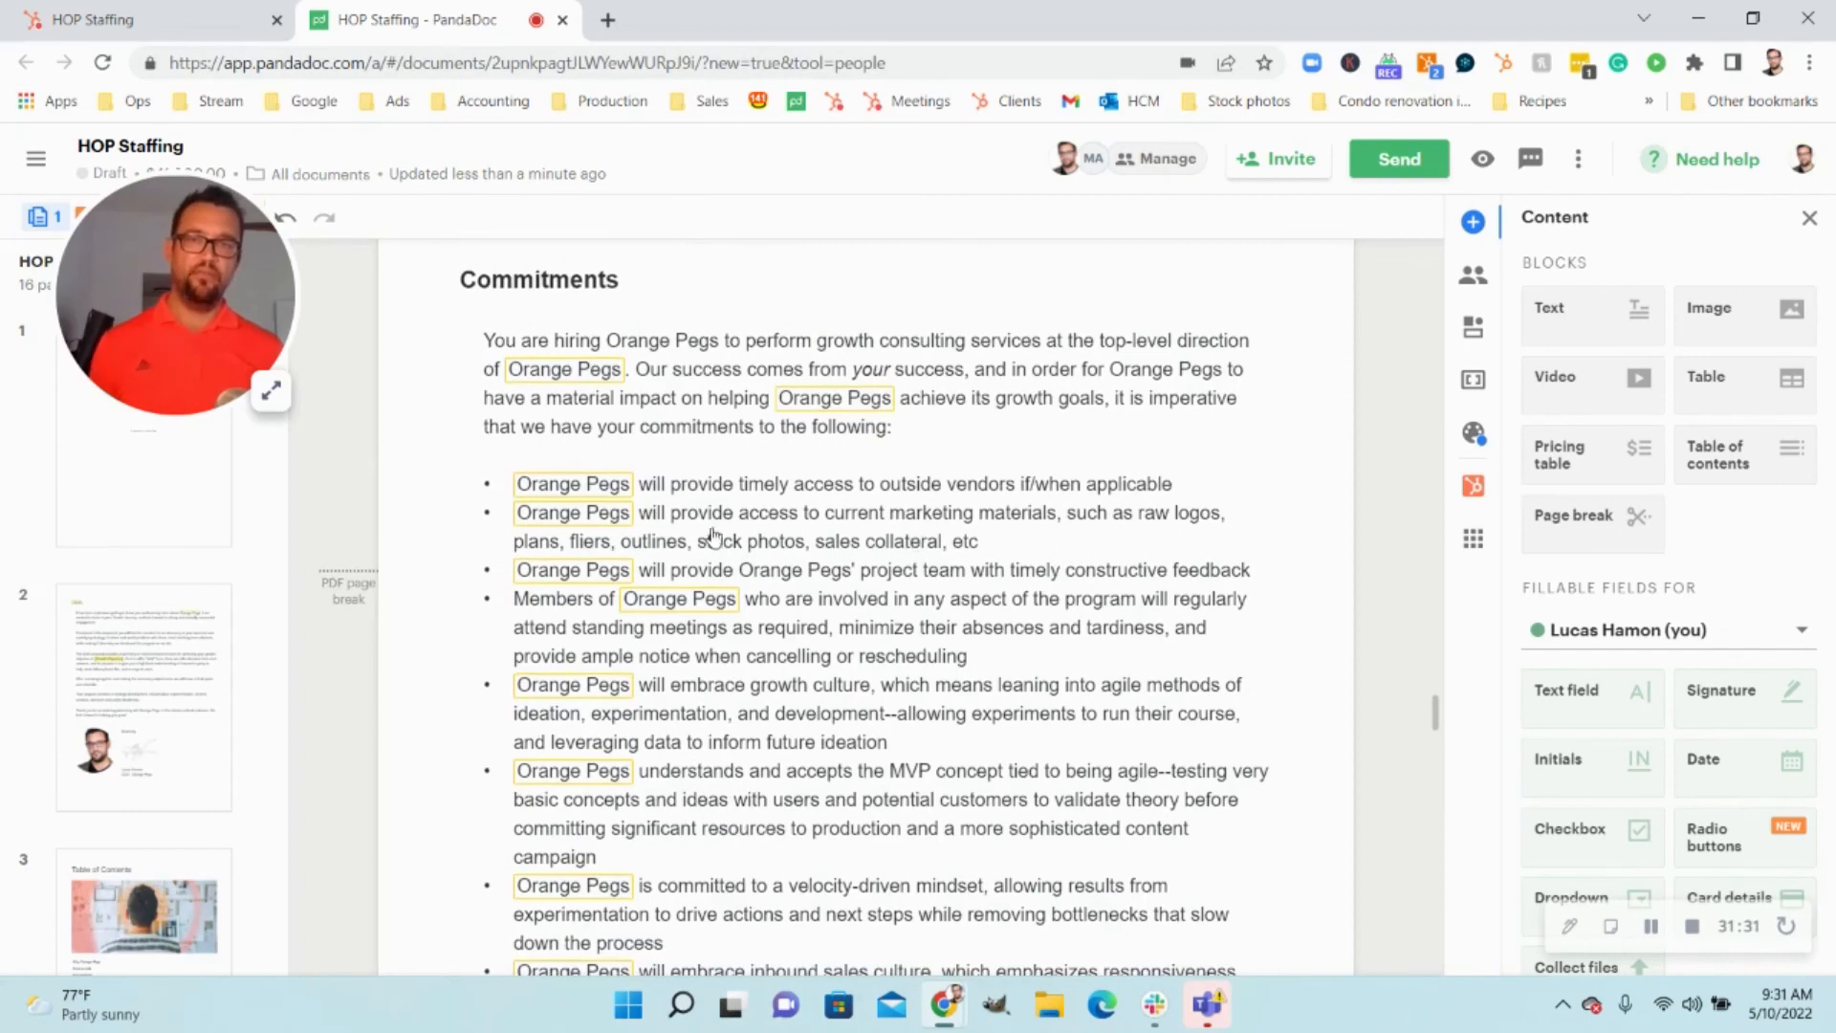
{"action": "scroll", "coordinate": [1014, 488], "scroll_direction": "down", "scroll_amount": 7}
{"action": "scroll", "coordinate": [1007, 492], "scroll_direction": "down", "scroll_amount": 5}
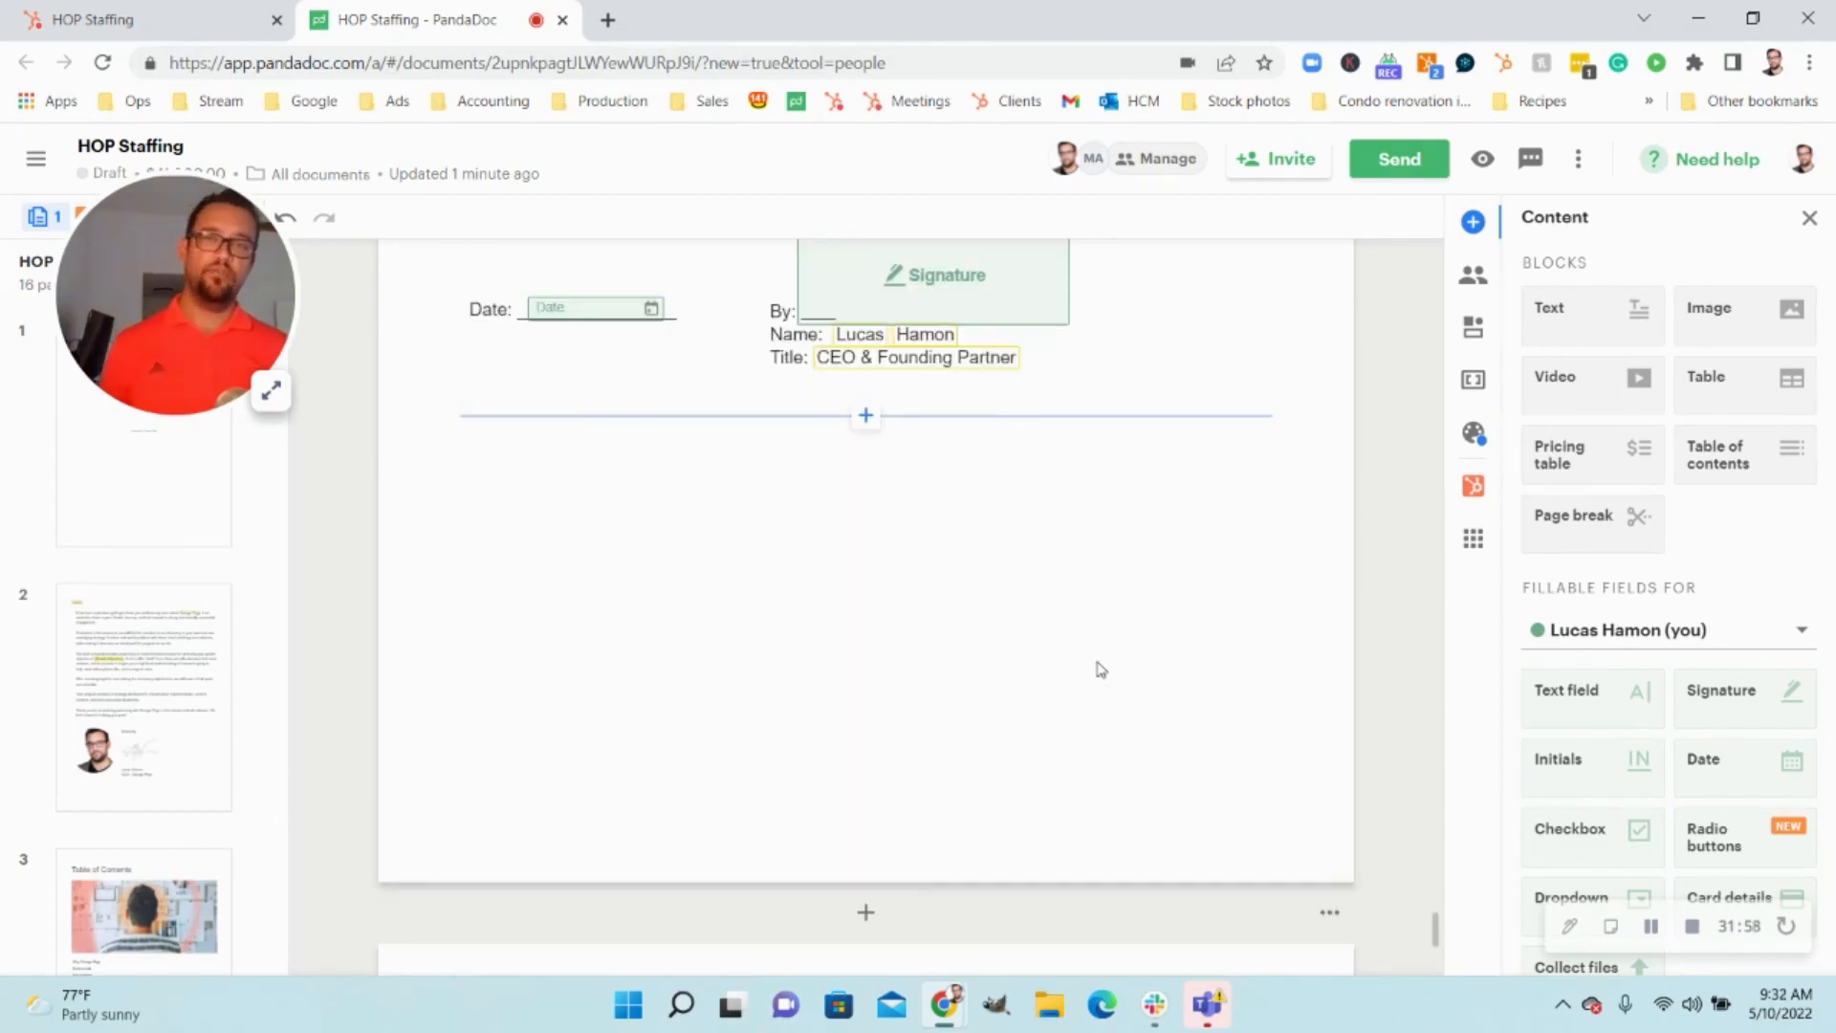
{"action": "scroll", "coordinate": [1066, 668], "scroll_direction": "up", "scroll_amount": 6}
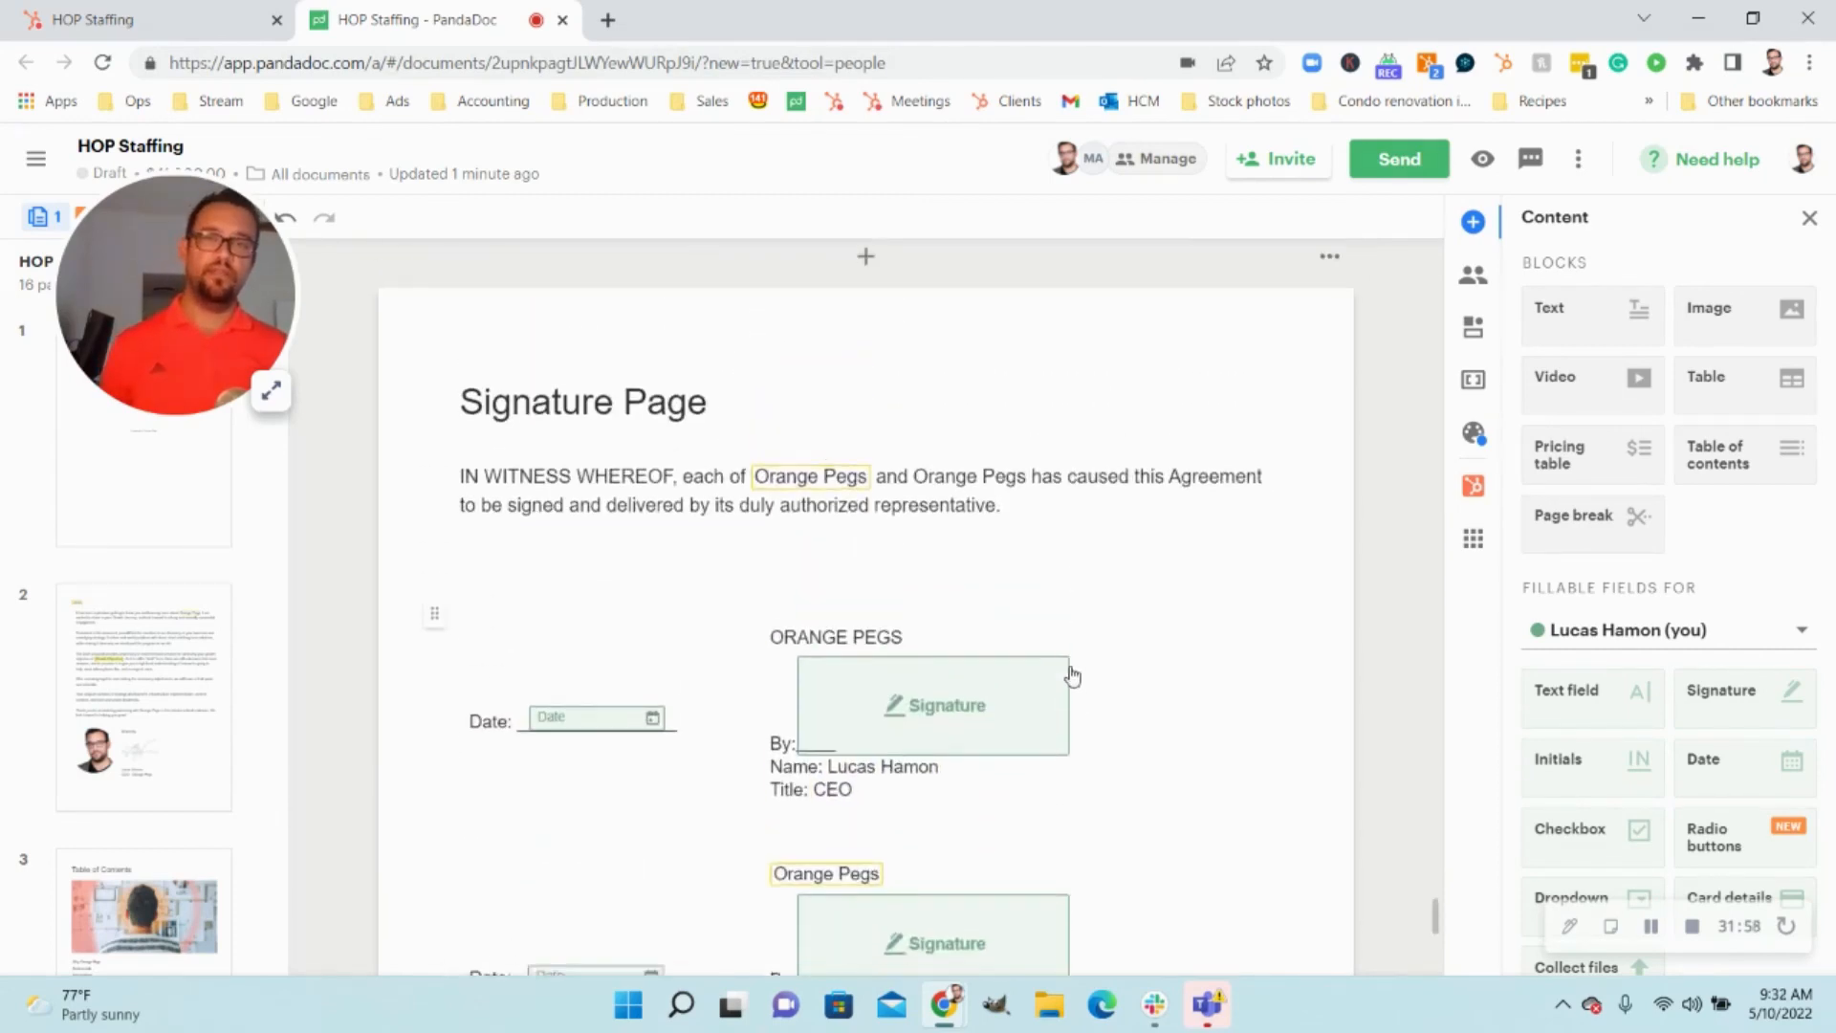
{"action": "scroll", "coordinate": [747, 768], "scroll_direction": "down", "scroll_amount": 1}
{"action": "scroll", "coordinate": [781, 813], "scroll_direction": "down", "scroll_amount": 3}
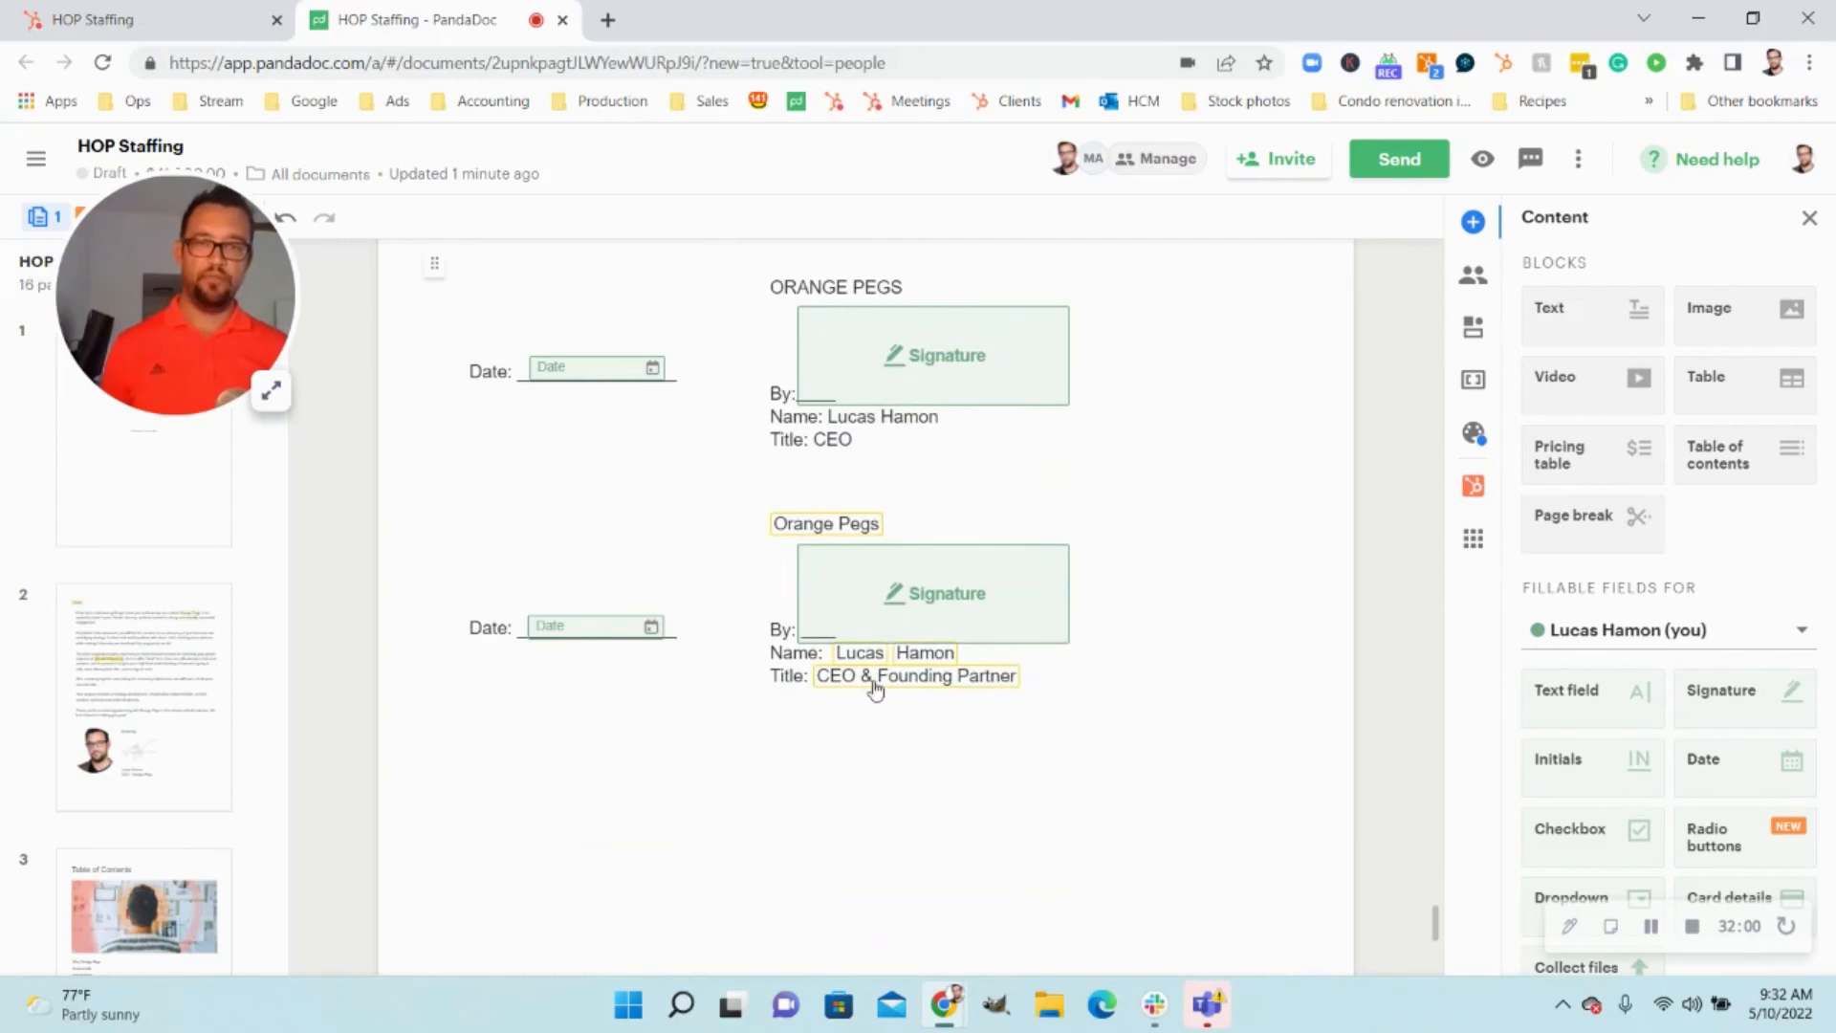
- Delete the Next Steps page that follows the Signature Page
{"action": "scroll", "coordinate": [1330, 614], "scroll_direction": "down", "scroll_amount": 5}
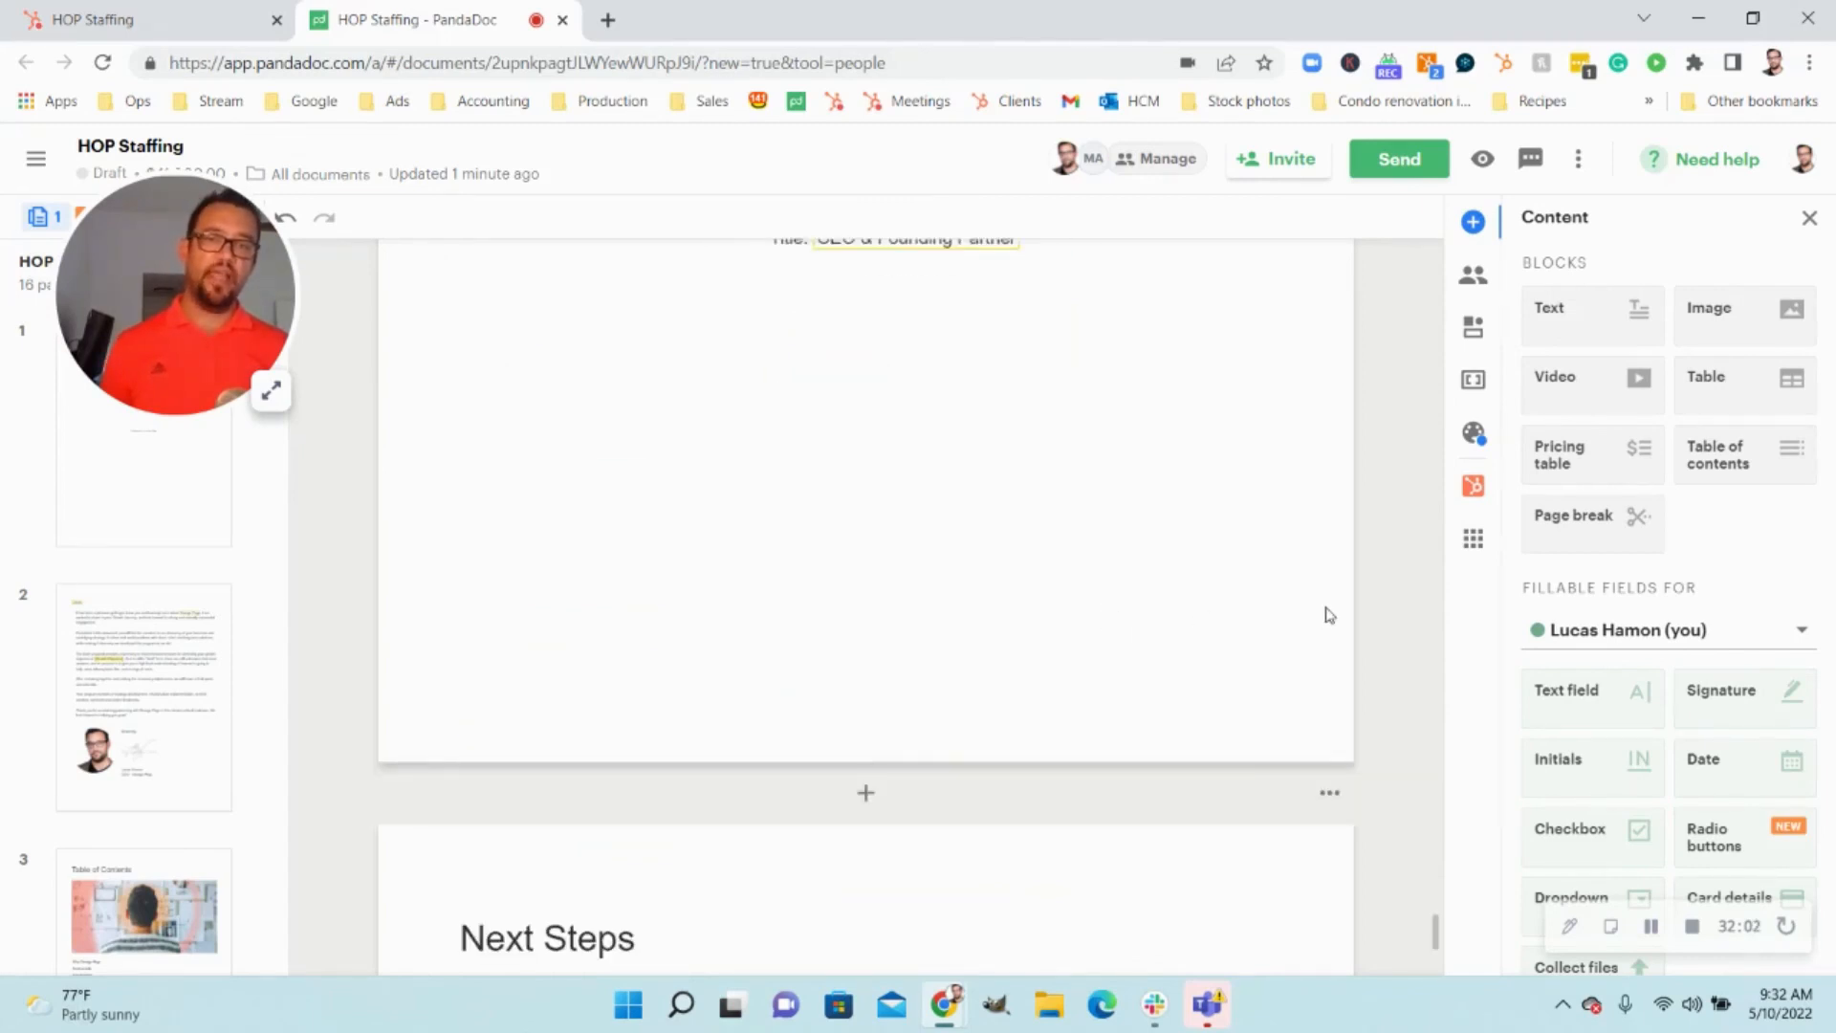
{"action": "scroll", "coordinate": [1320, 669], "scroll_direction": "down", "scroll_amount": 3}
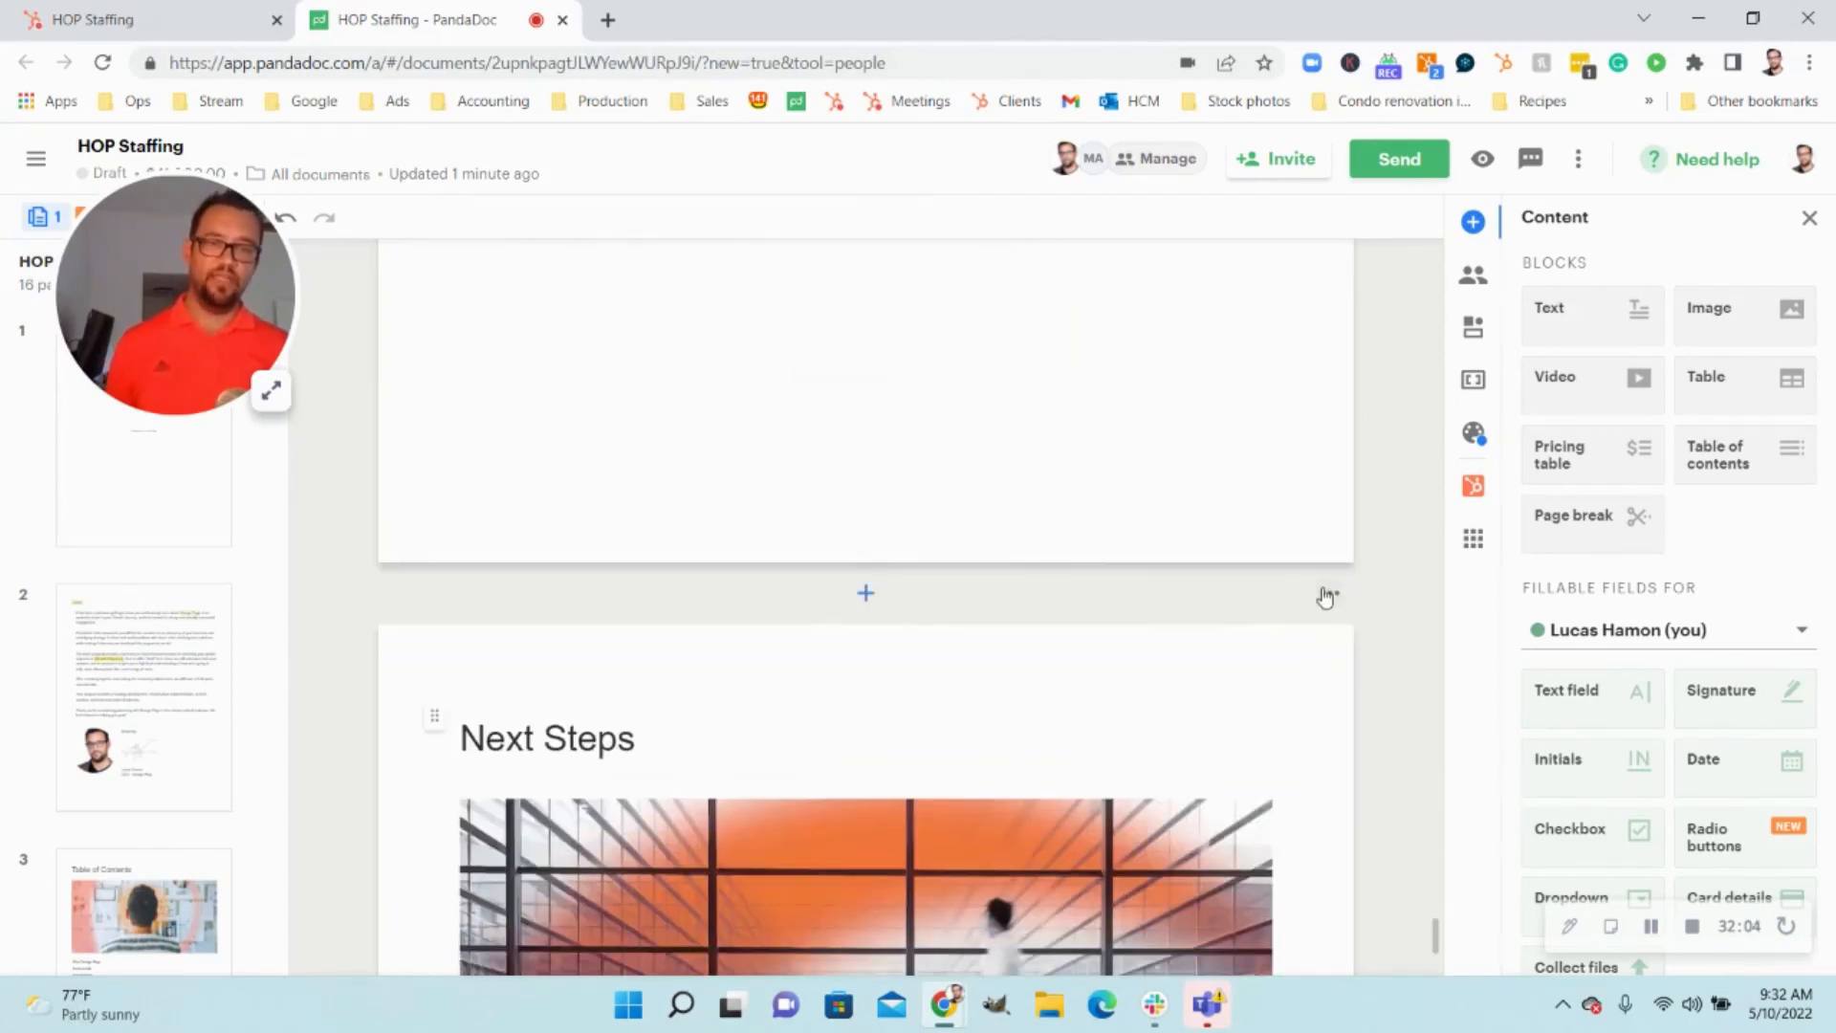
{"action": "left_click", "coordinate": [1326, 597]}
{"action": "left_click", "coordinate": [1283, 794]}
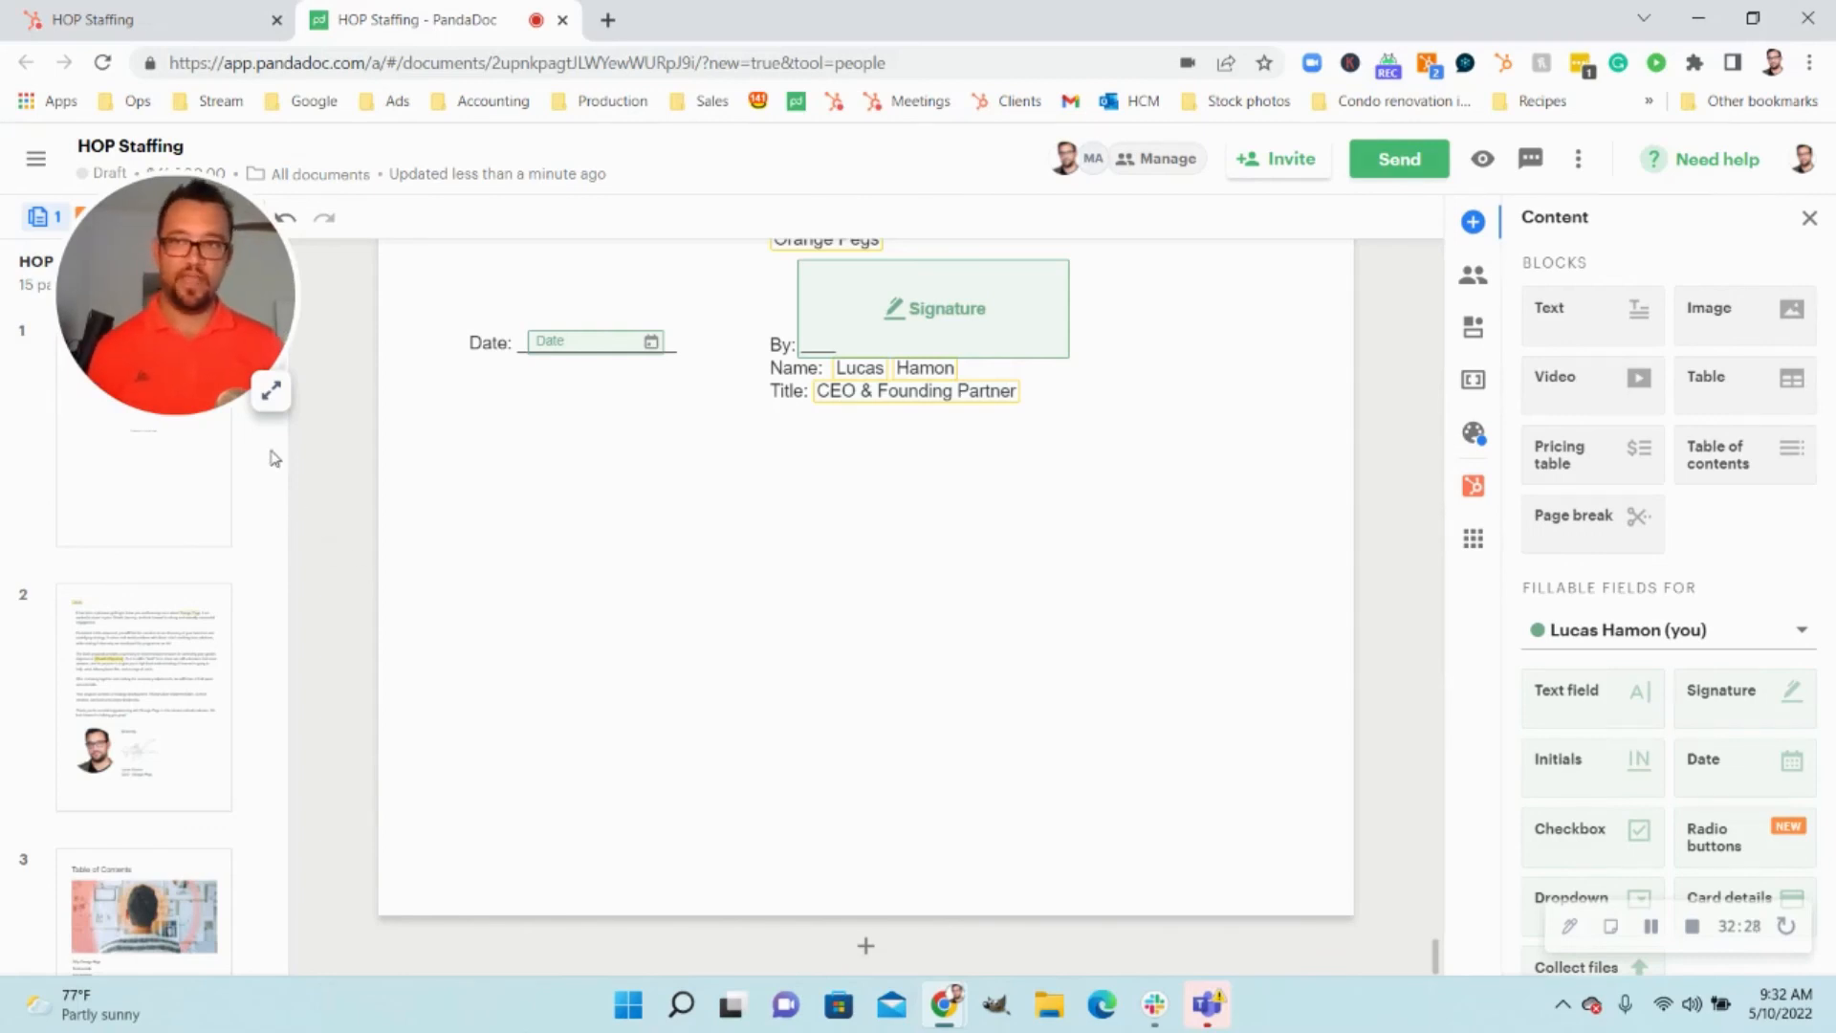
{"action": "left_click", "coordinate": [271, 391]}
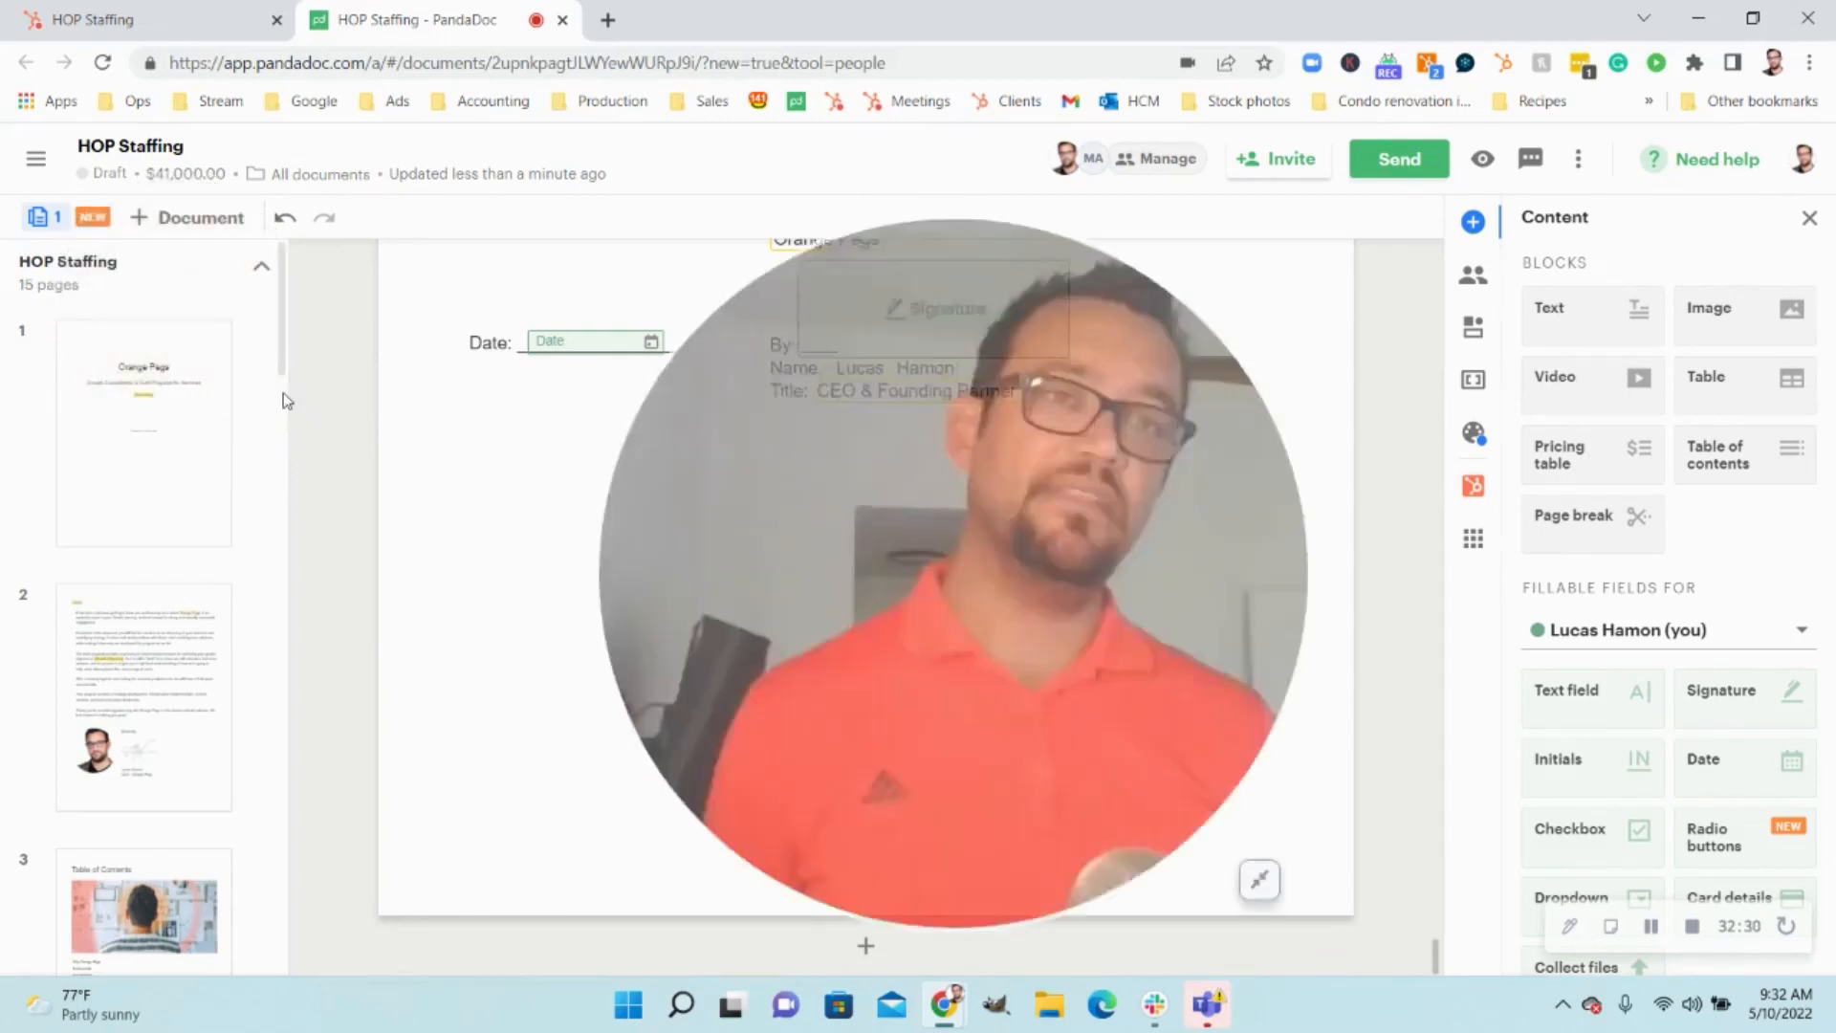